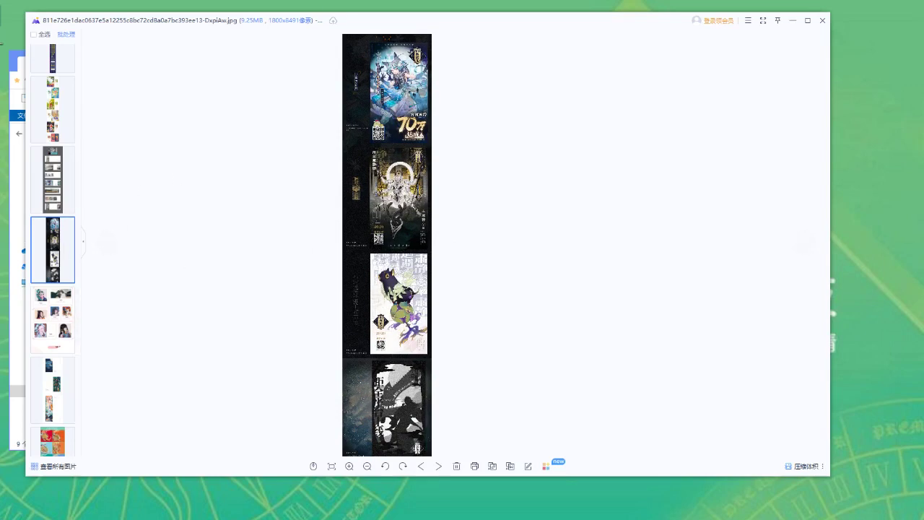
Zoom the long poster strip to 40%, pan to the purple creature poster, then zoom back to 30%
drag(412, 20, 415, 22)
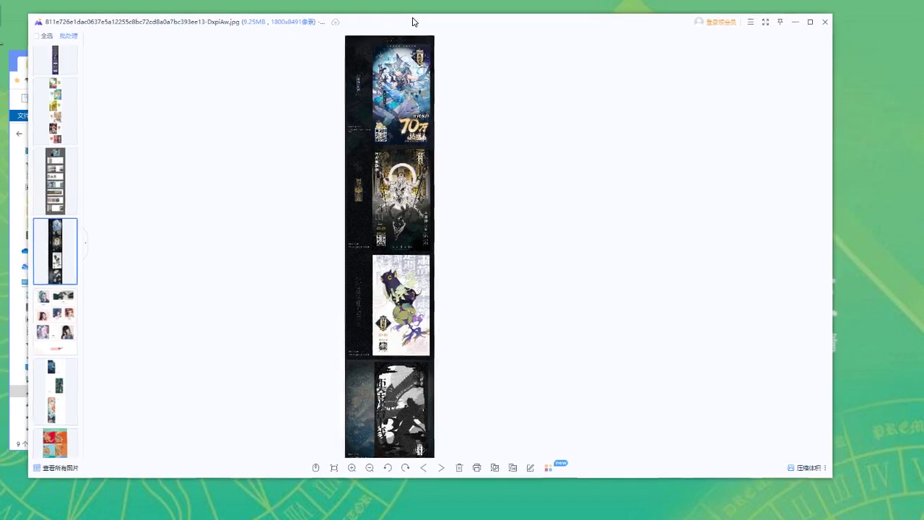
scroll(415, 270, up, 1)
scroll(415, 270, up, 3)
scroll(415, 270, down, 2)
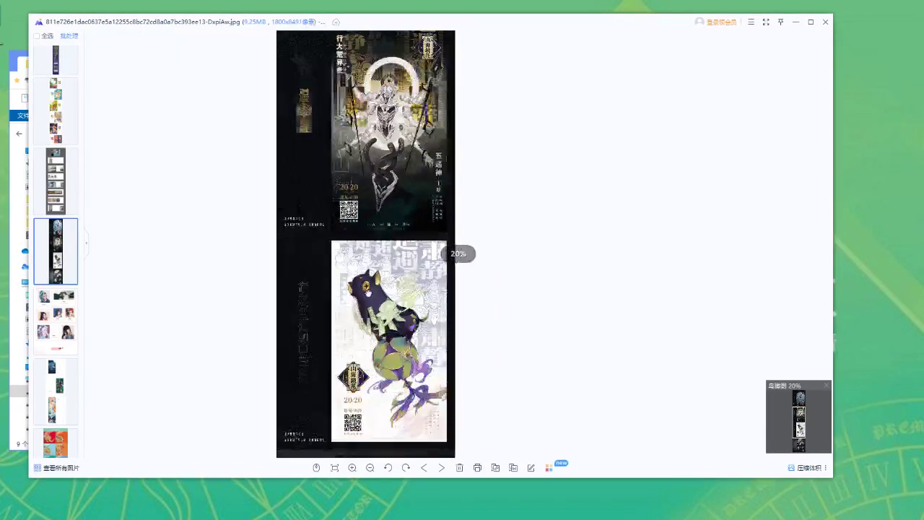
drag(367, 292, 390, 209)
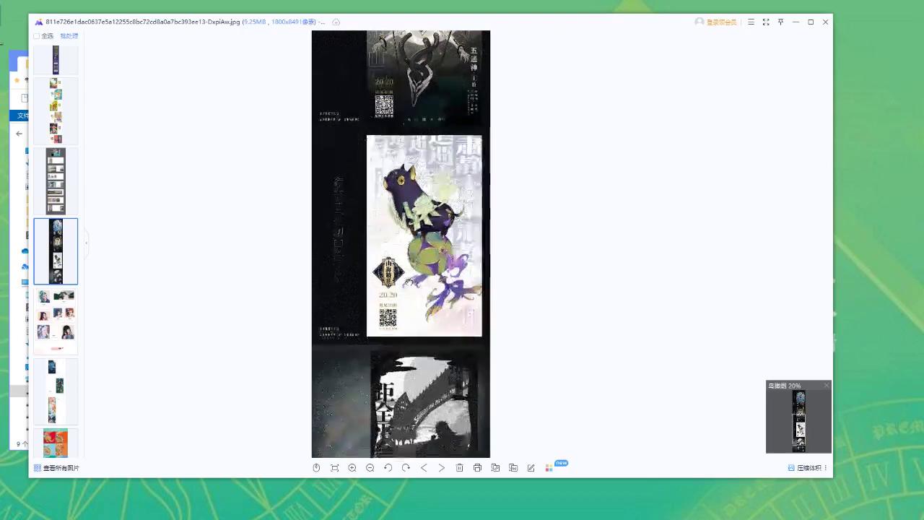
scroll(390, 286, up, 2)
drag(390, 285, 374, 312)
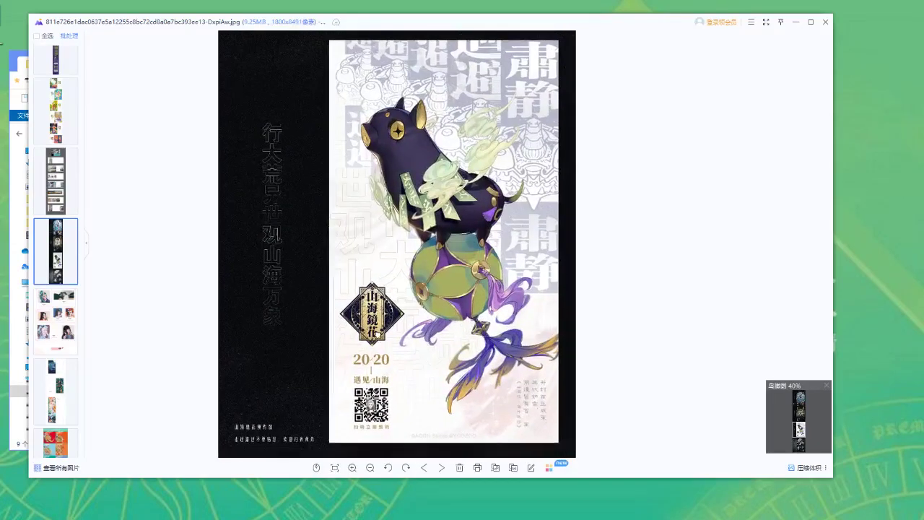
scroll(354, 254, down, 2)
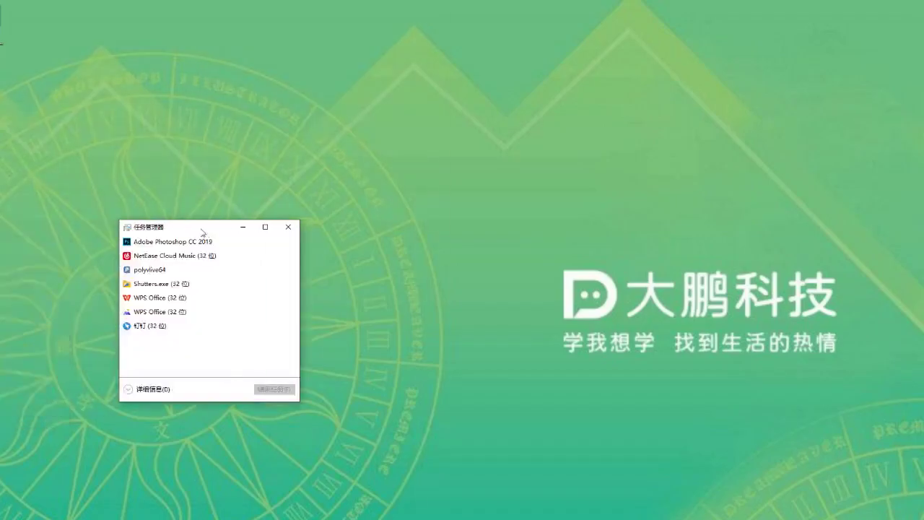
Enlarge the brush to 20 px and handwrite 'ctrl' on the white canvas
drag(190, 228, 200, 206)
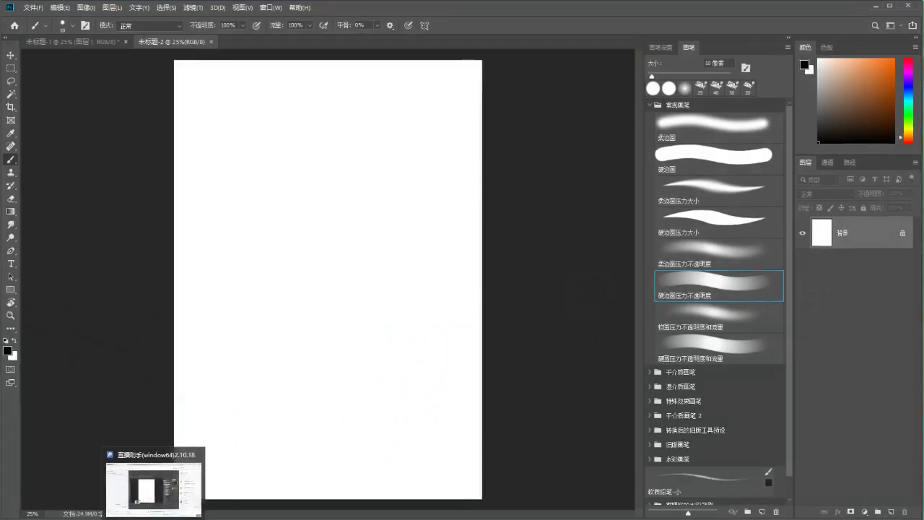
key(bracketright)
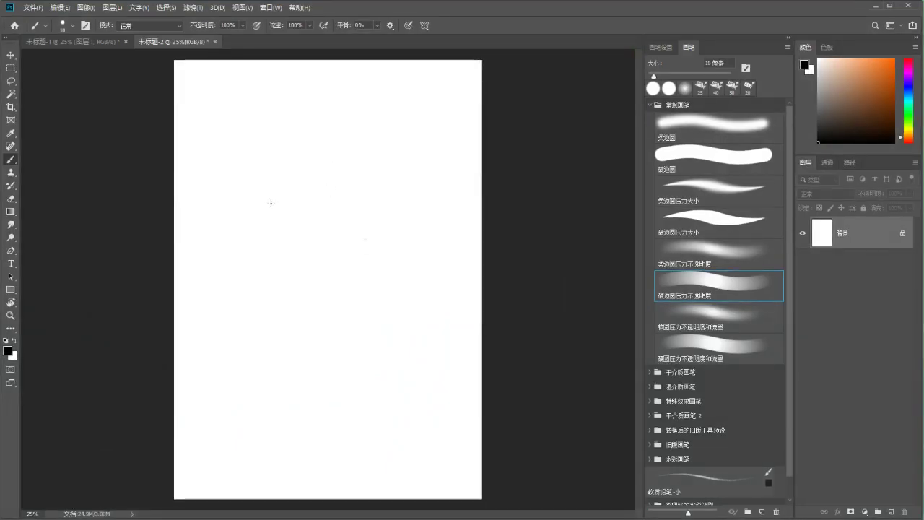
drag(250, 178, 250, 194)
drag(257, 168, 262, 194)
drag(252, 177, 303, 189)
Handwrite '+ Alt +' after 'ctrl'
mouse_move(297, 177)
mouse_down()
mouse_move(336, 193)
mouse_move(336, 180)
mouse_up()
mouse_move(338, 164)
mouse_down()
mouse_move(342, 192)
mouse_move(357, 176)
mouse_up()
mouse_move(349, 167)
mouse_down()
mouse_move(353, 192)
mouse_move(375, 177)
mouse_up()
mouse_move(368, 168)
mouse_down()
mouse_move(369, 192)
mouse_move(387, 189)
mouse_up()
Write 'Delete', then underline the whole 'ctrl + Alt + Delete'
mouse_move(388, 163)
mouse_down()
mouse_move(389, 189)
mouse_move(430, 187)
mouse_up()
mouse_move(426, 174)
mouse_down()
mouse_move(440, 172)
mouse_move(437, 189)
mouse_up()
drag(441, 182, 456, 187)
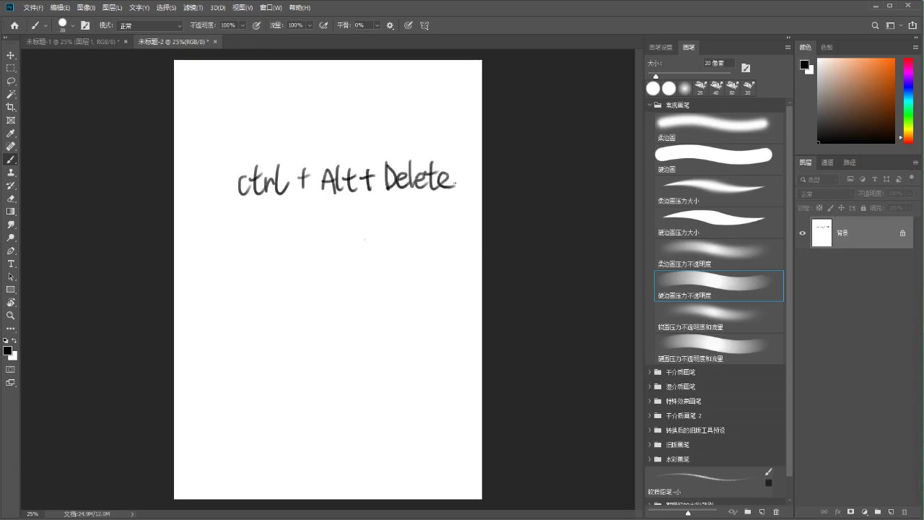
drag(222, 210, 483, 202)
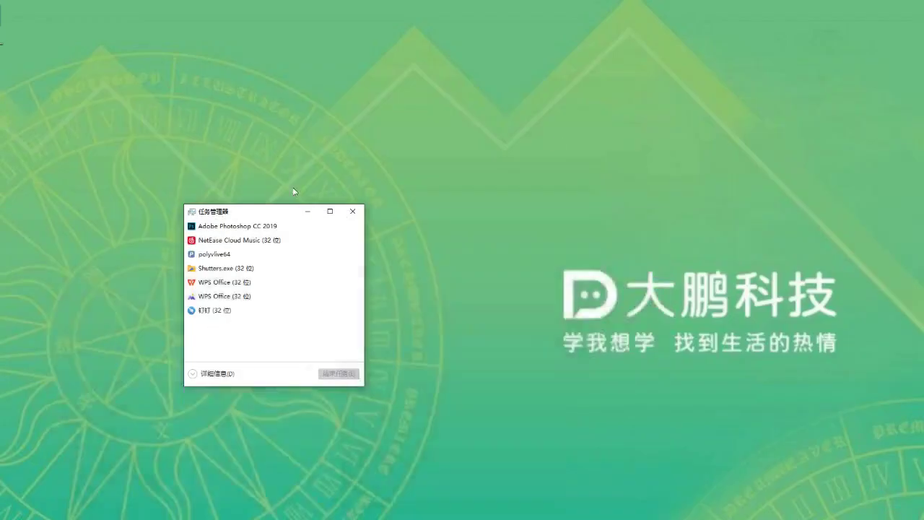
Select the Adobe Photoshop CC 2019 row, then close Task Manager without ending any task
click(234, 211)
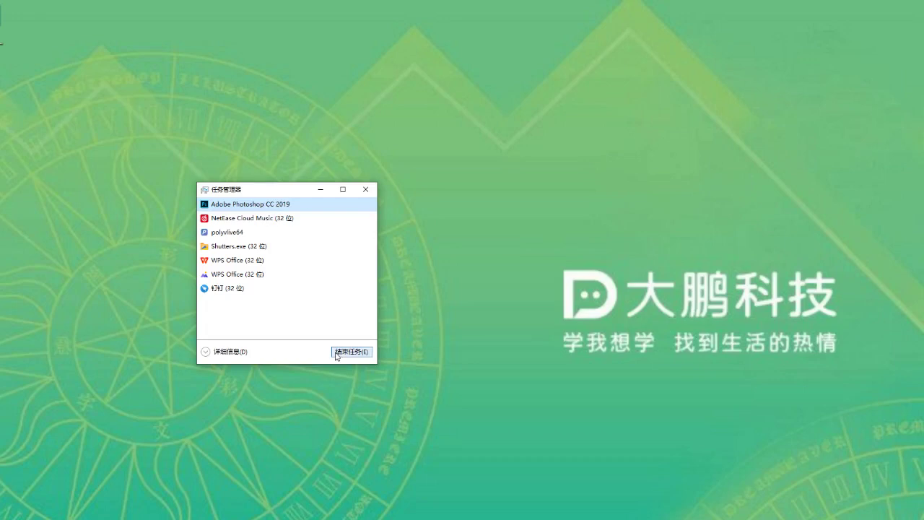
click(366, 190)
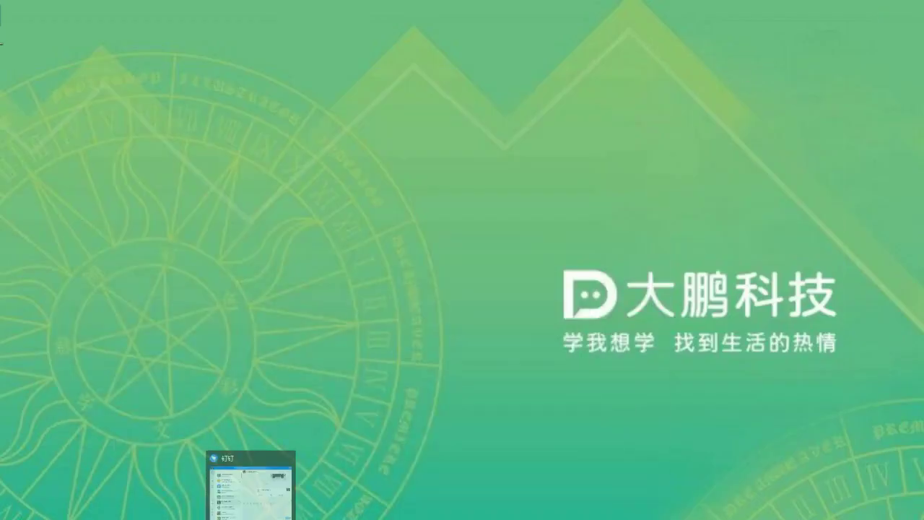
Restore WPS Photo Viewer from the taskbar, pan the poster strip, and reposition the window
click(245, 480)
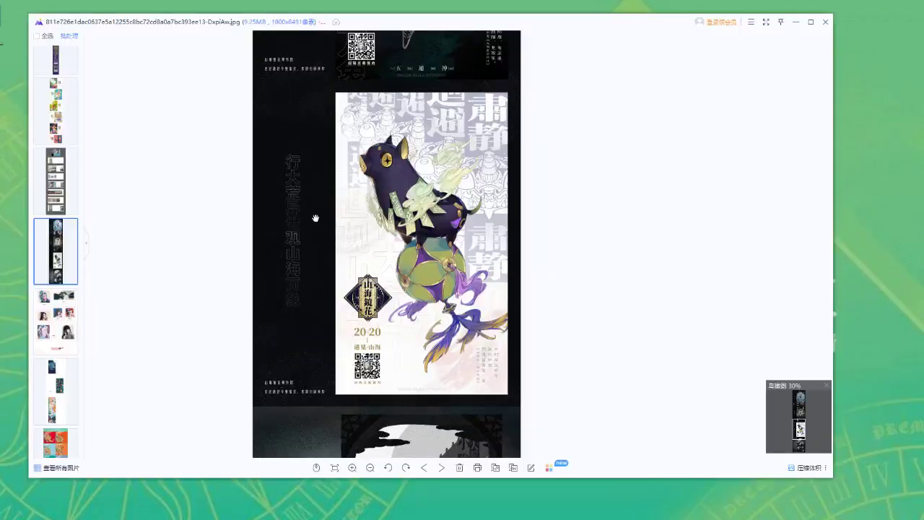
scroll(337, 247, down, 1)
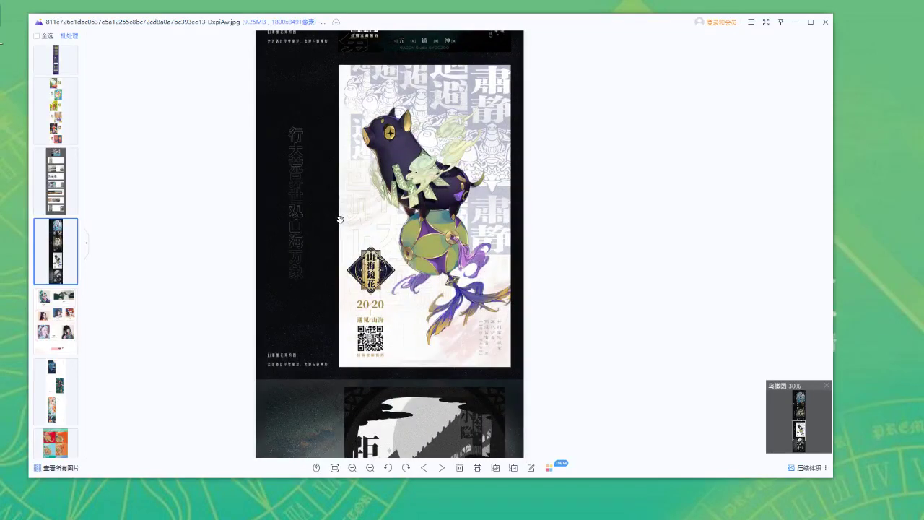
drag(340, 219, 336, 247)
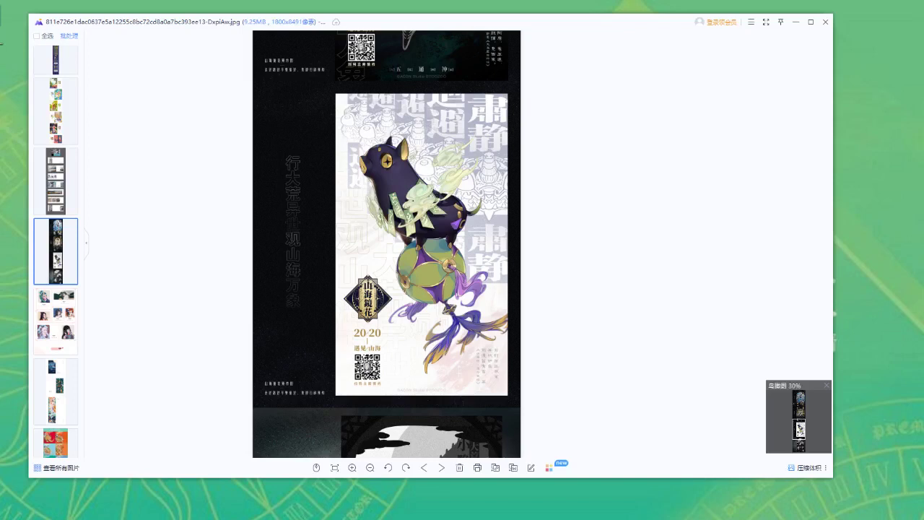
drag(222, 26, 202, 25)
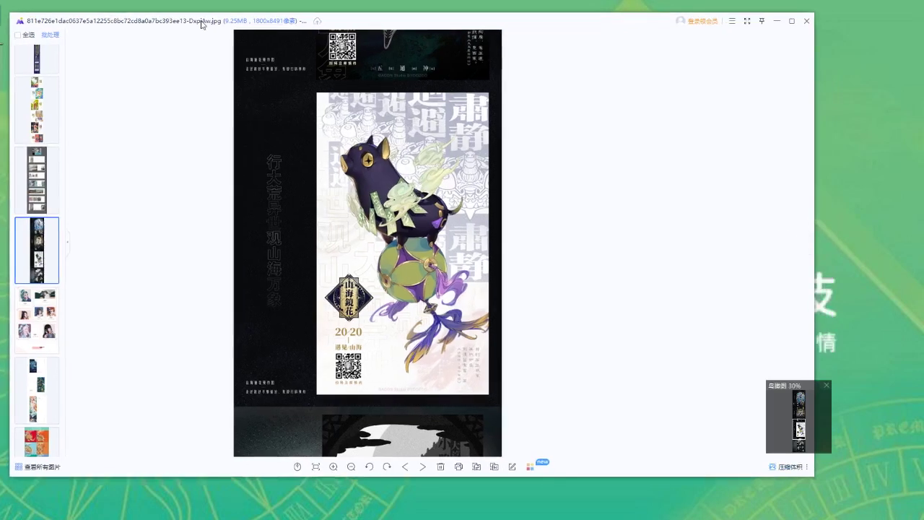
mouse_move(203, 25)
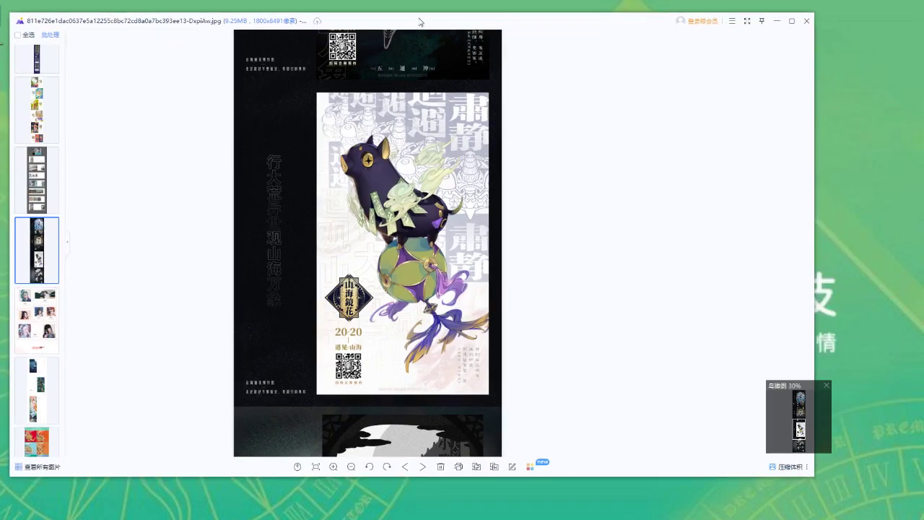
drag(419, 22, 432, 21)
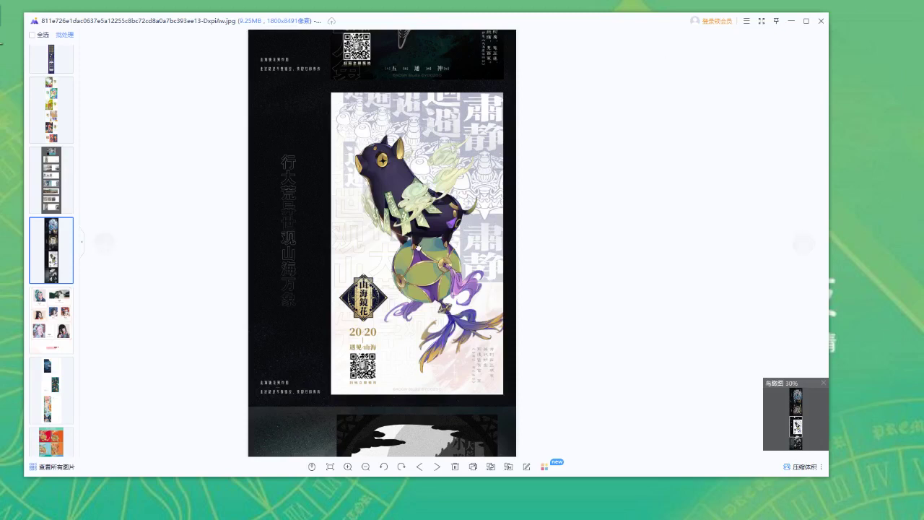
Zoom out until the whole four-poster strip fits, then advance to the next image
drag(418, 249, 408, 195)
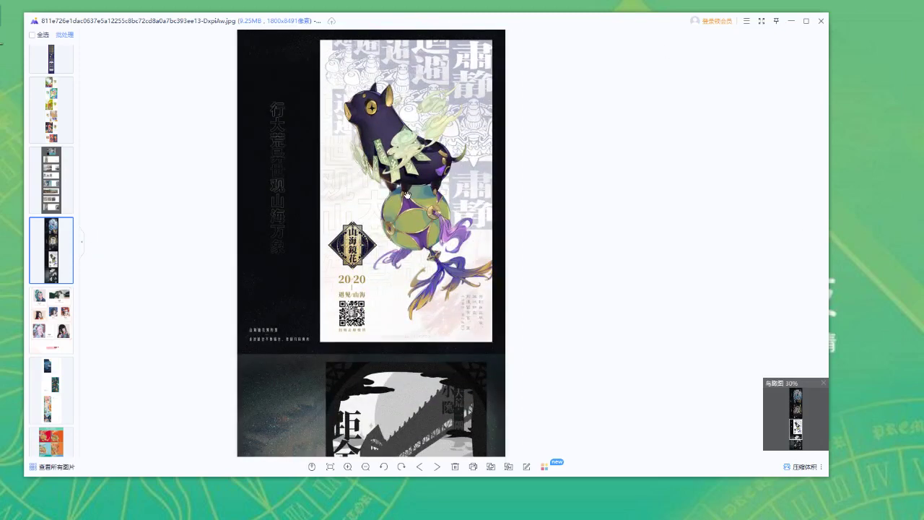
scroll(410, 195, down, 5)
scroll(412, 200, up, 4)
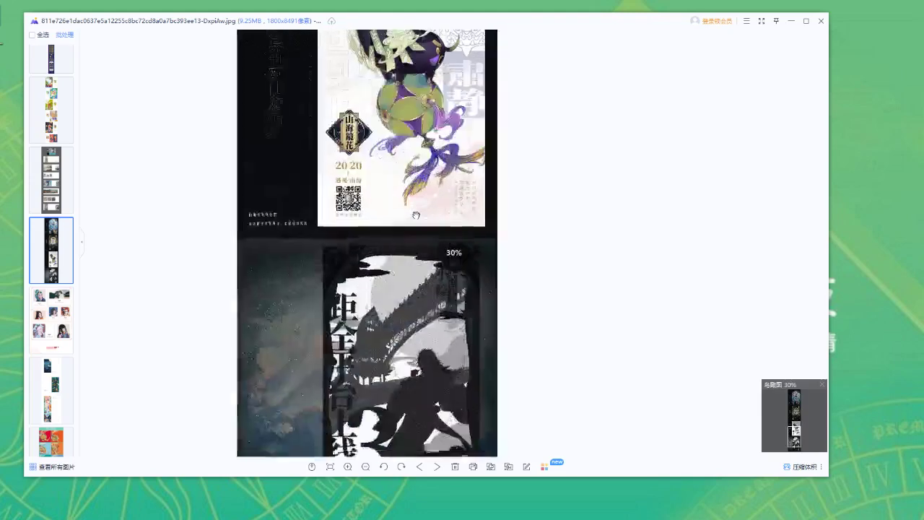
scroll(415, 206, down, 3)
scroll(417, 209, down, 2)
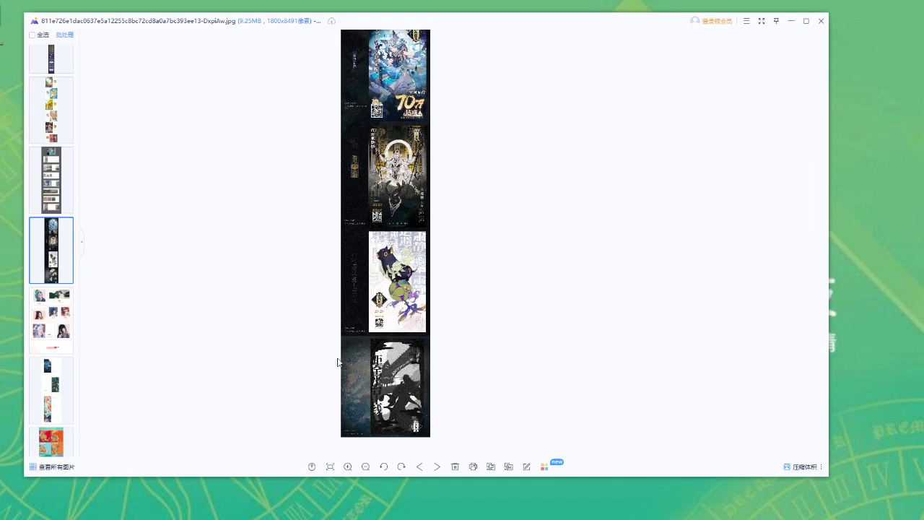
drag(376, 220, 376, 243)
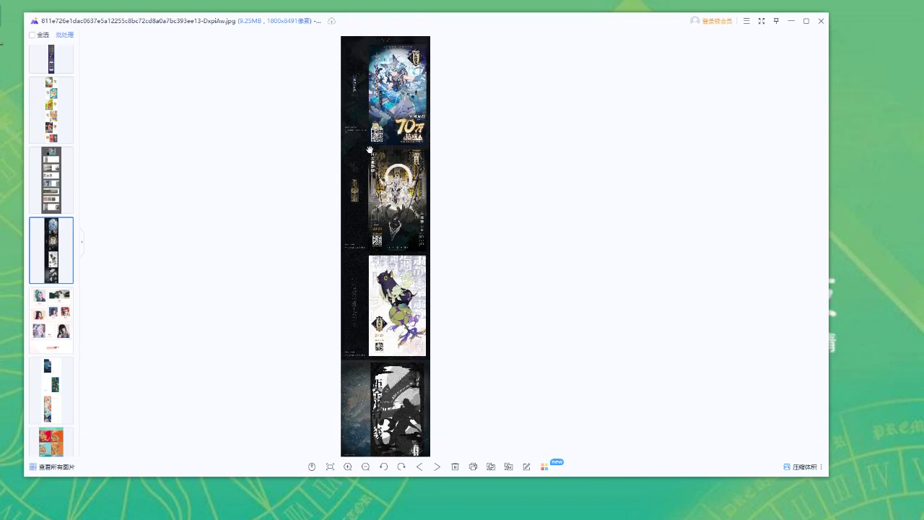
click(803, 242)
scroll(532, 234, up, 3)
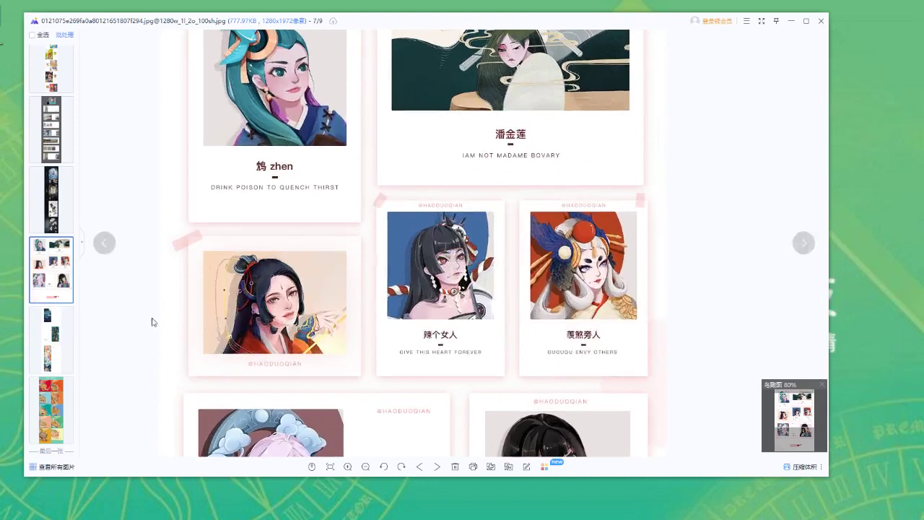
Pan and zoom through the card collage (image 7/9) to the THANKS banner, ending at 50%
drag(340, 189, 336, 344)
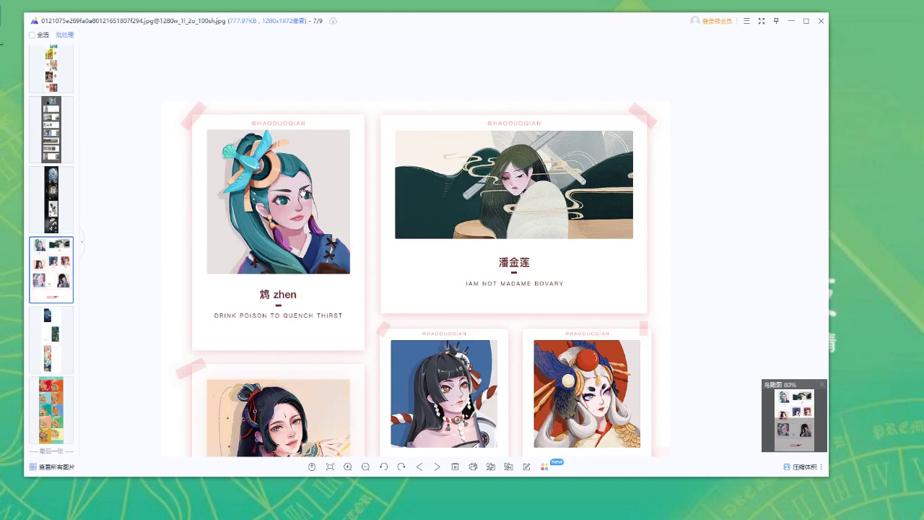
scroll(302, 192, down, 1)
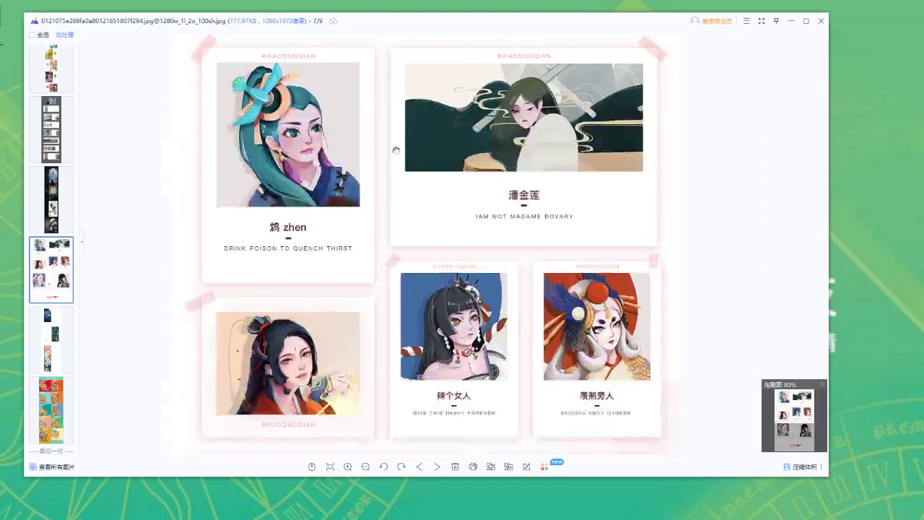
scroll(367, 189, down, 1)
scroll(367, 189, up, 2)
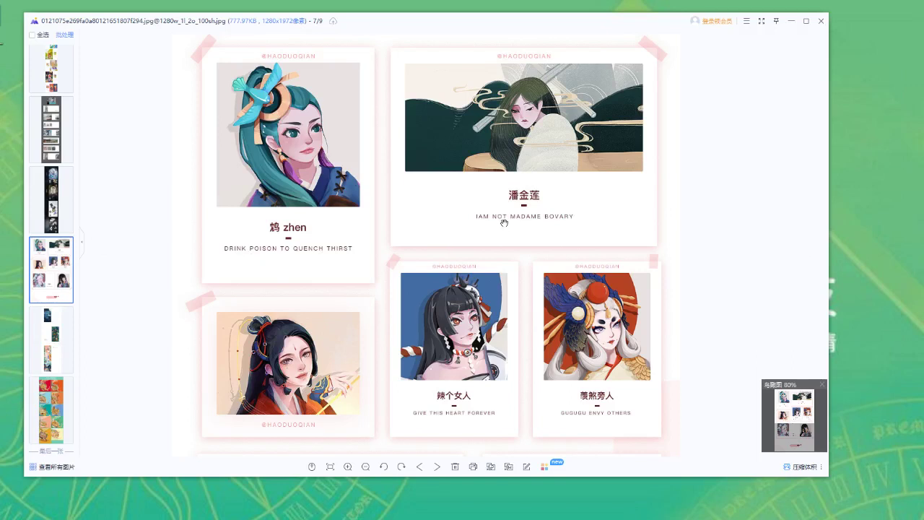
scroll(371, 301, down, 1)
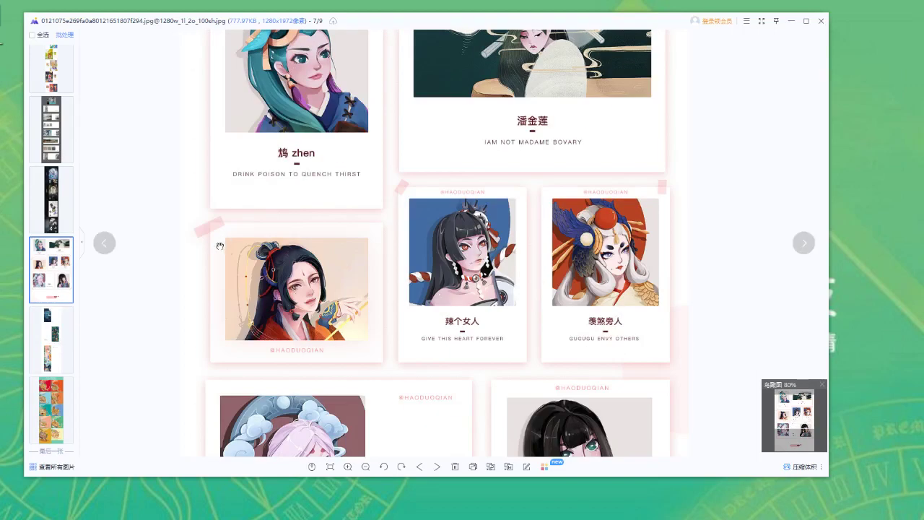
scroll(399, 245, up, 1)
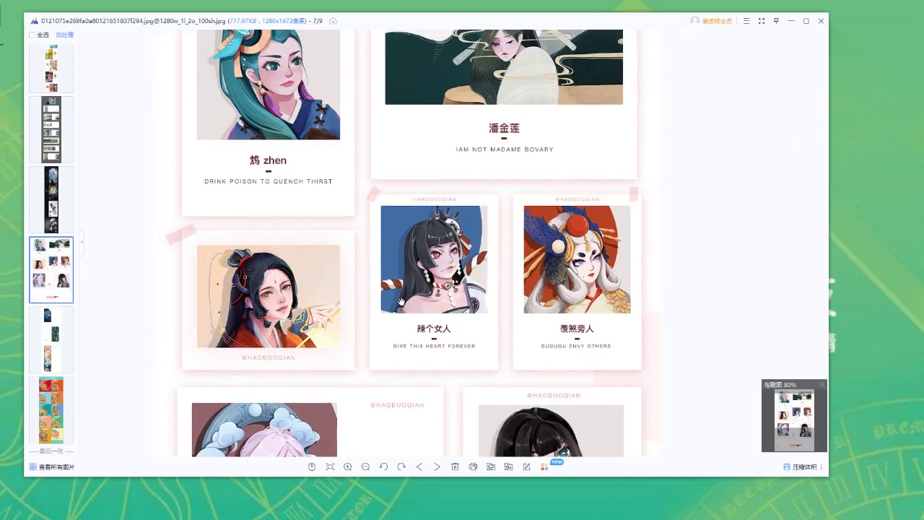
scroll(399, 245, down, 4)
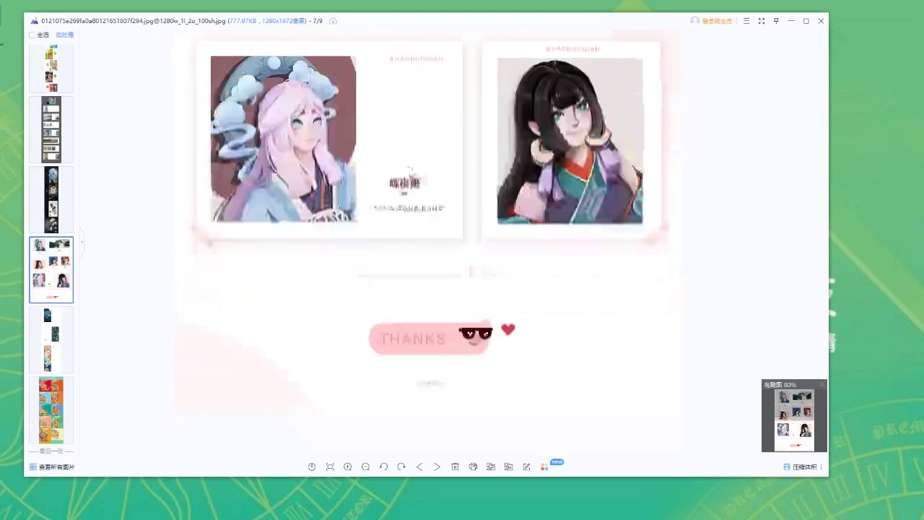
scroll(427, 351, up, 1)
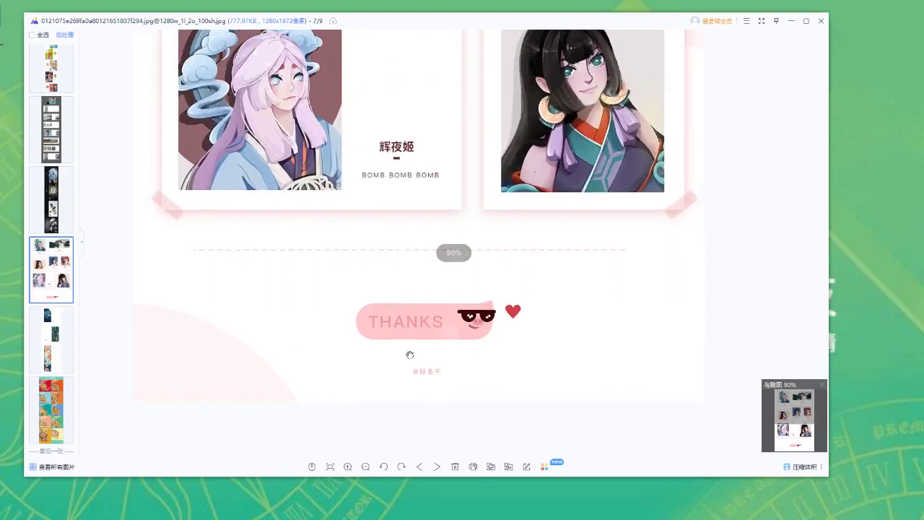
scroll(382, 267, down, 4)
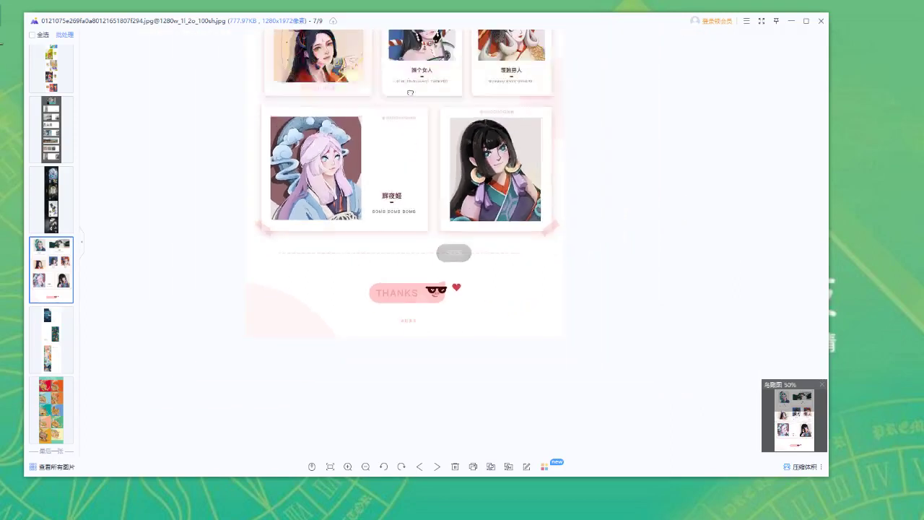
scroll(412, 140, up, 4)
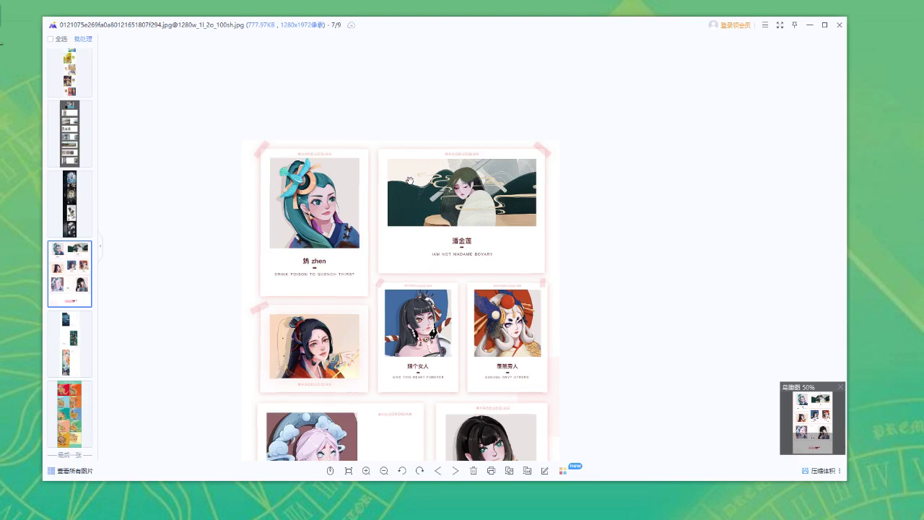
Reposition the viewer window, then pan the portrait collage and zoom it from 50% to 70%
drag(409, 173, 406, 185)
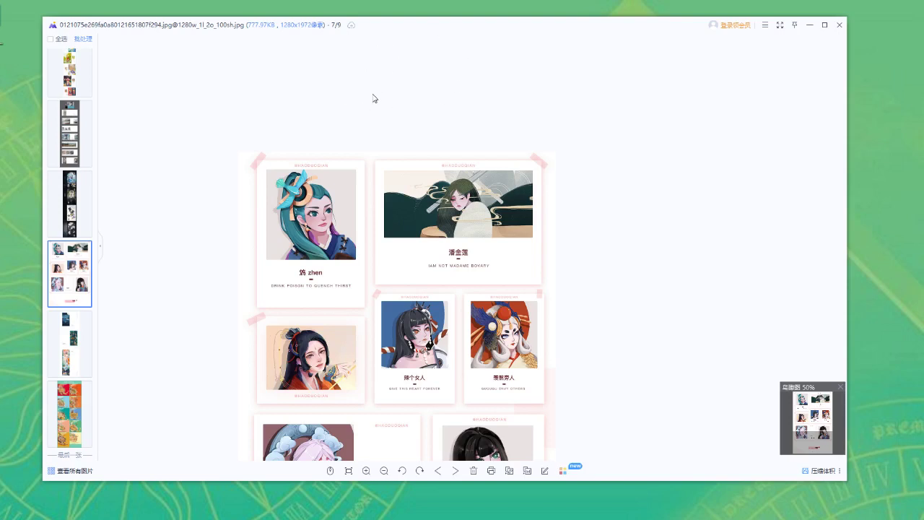
drag(380, 29, 397, 24)
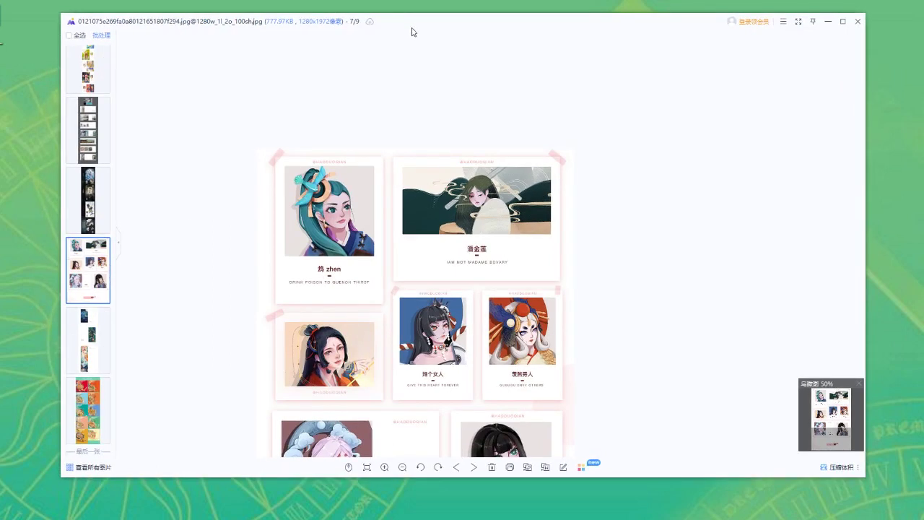
drag(402, 139, 395, 146)
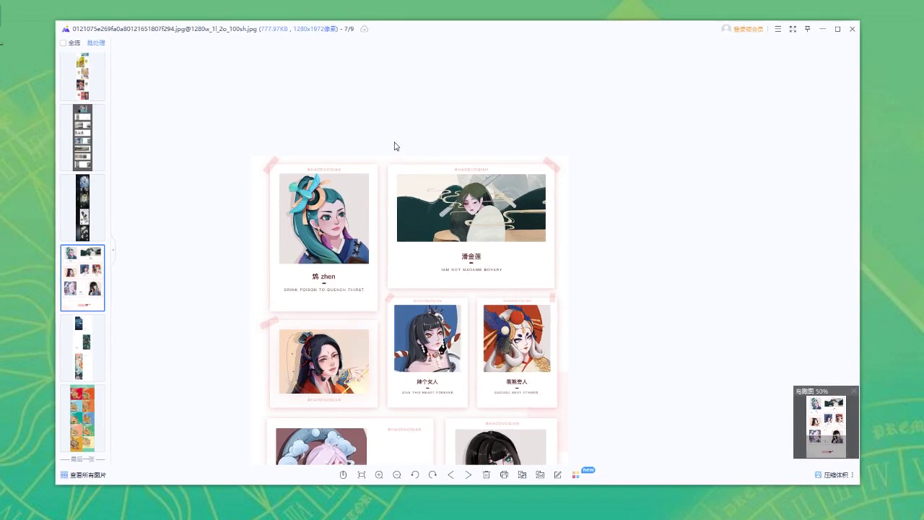
drag(405, 116, 412, 122)
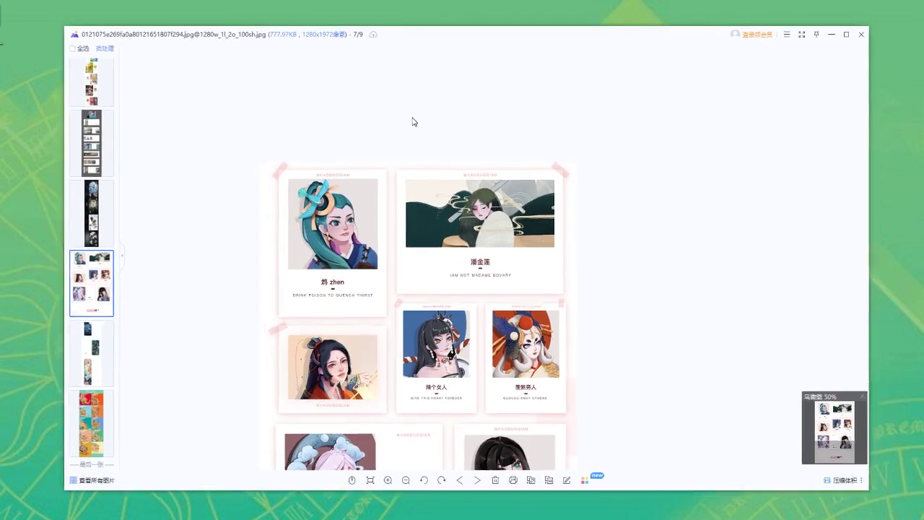
drag(456, 232, 467, 168)
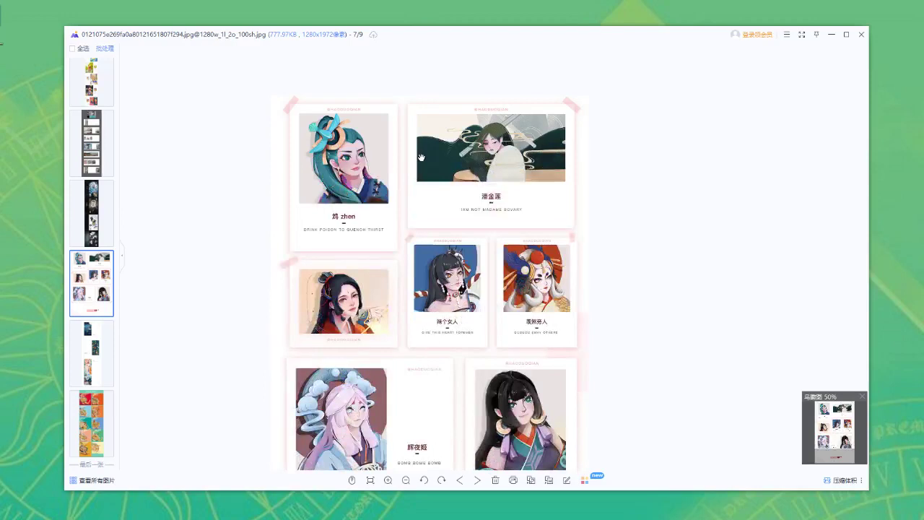
scroll(439, 155, up, 2)
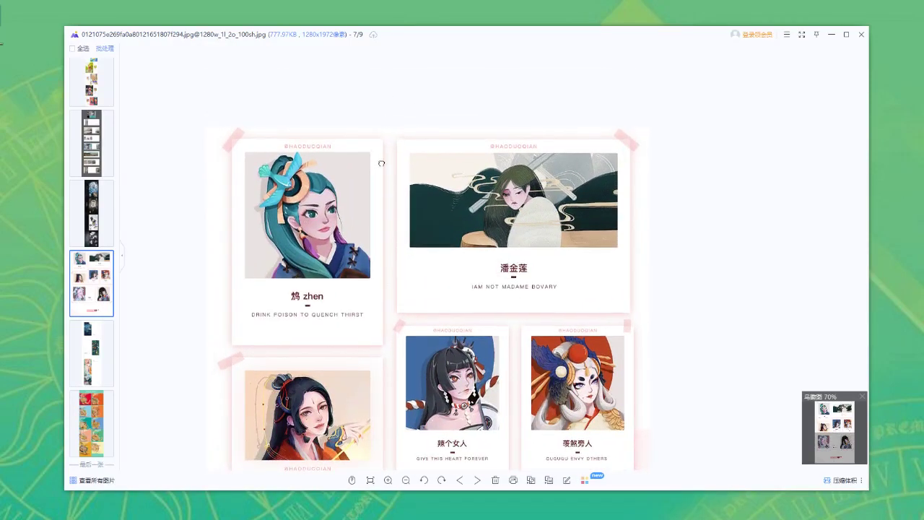
drag(381, 159, 381, 137)
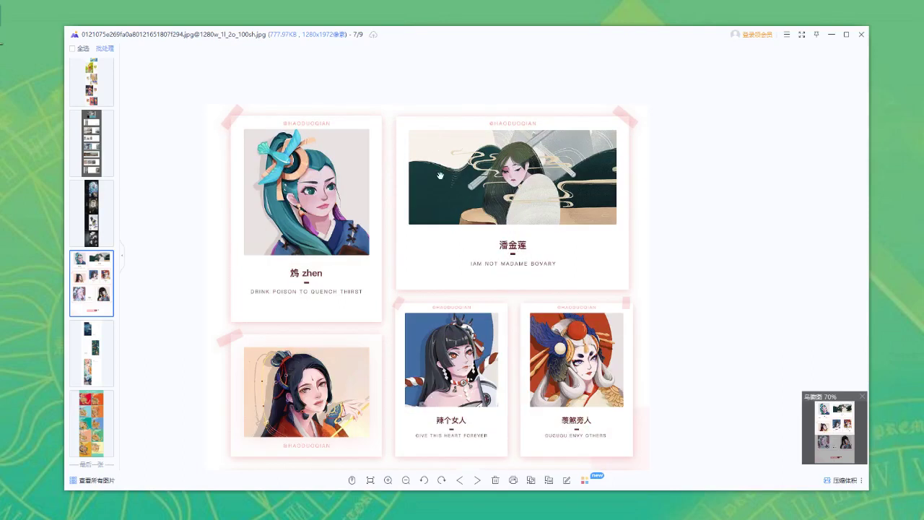
scroll(437, 186, down, 2)
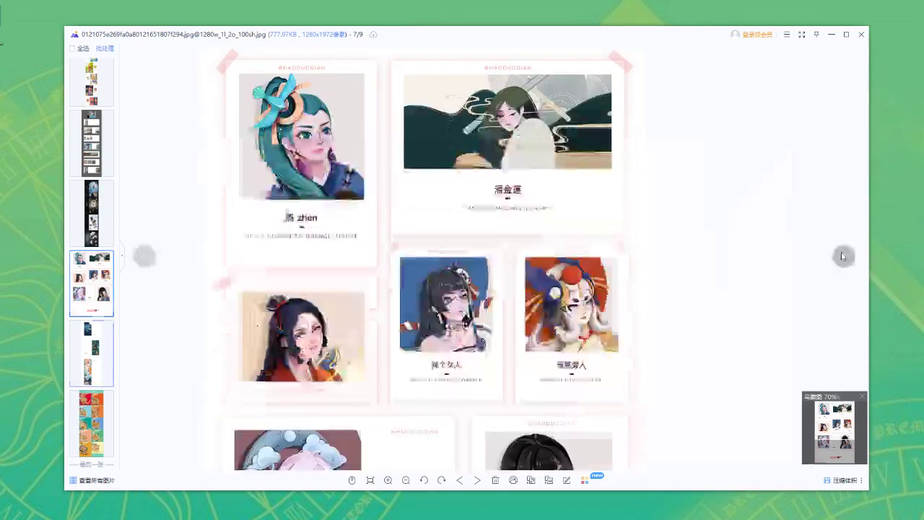
scroll(524, 224, down, 2)
Zoom out and pan down through the lighthouse-and-deer poster's lower illustrations
scroll(524, 224, down, 5)
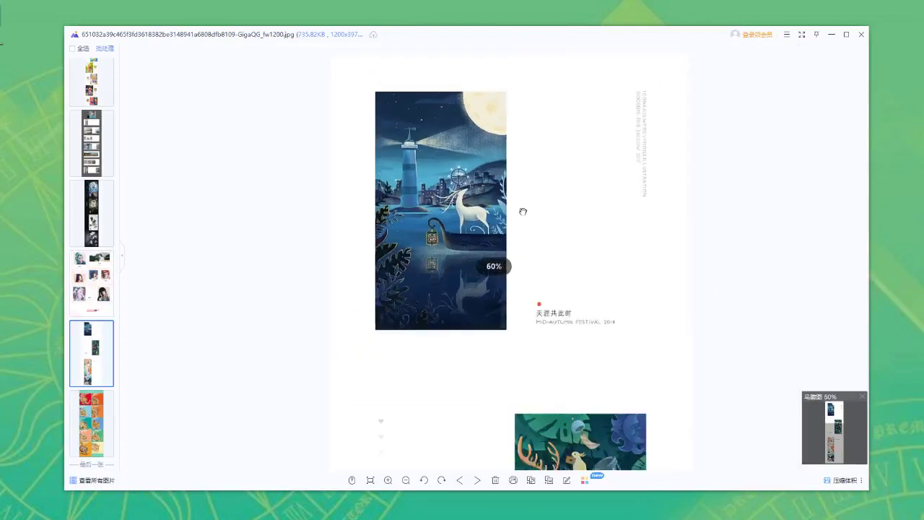
drag(504, 321, 478, 217)
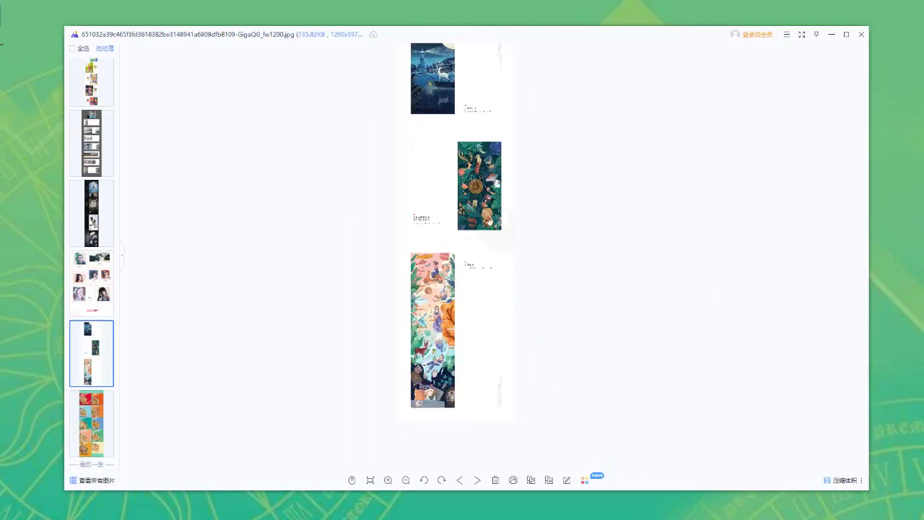
drag(469, 287, 456, 336)
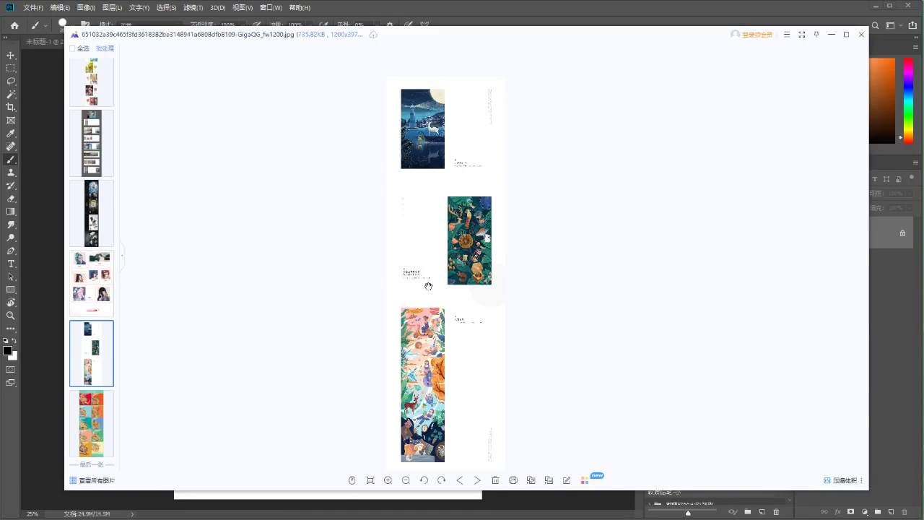
Advance to the noodle poster, pan through its bowl illustration rows, and settle at 30%
click(841, 256)
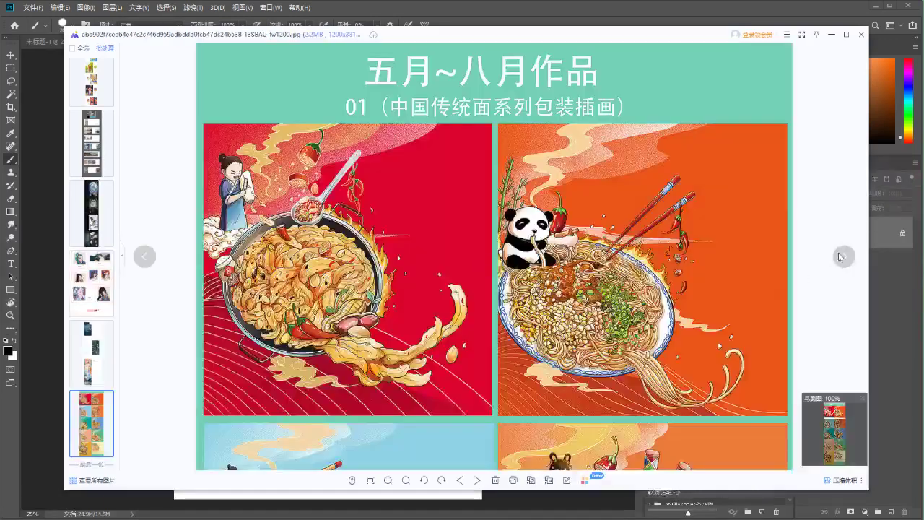
scroll(506, 262, down, 3)
scroll(488, 264, up, 1)
drag(489, 264, 514, 171)
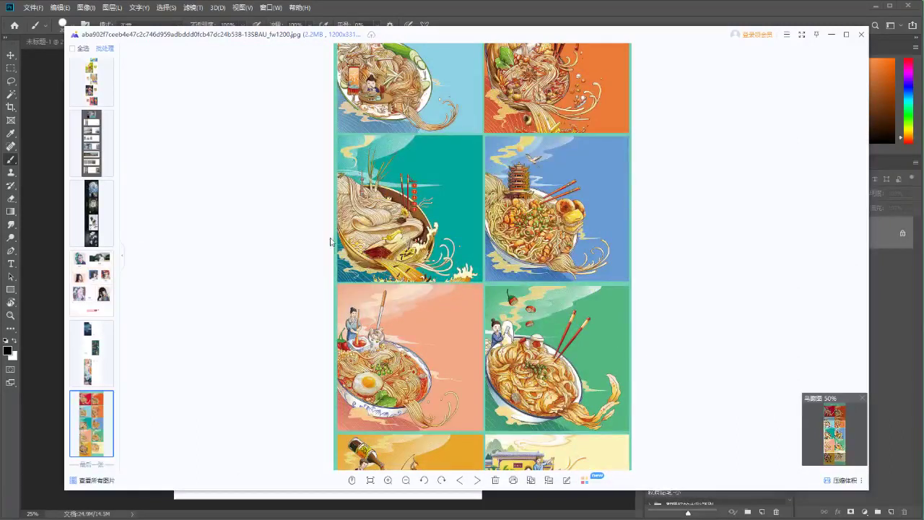
drag(479, 208, 476, 86)
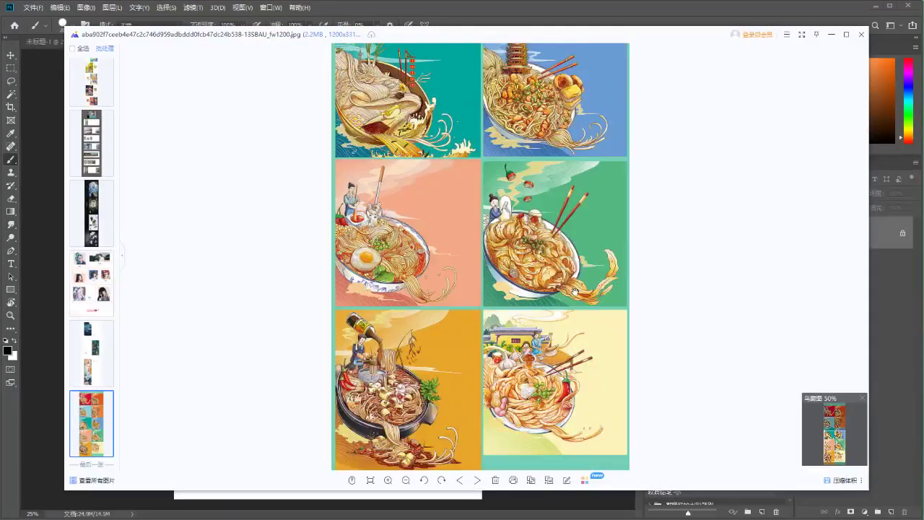
drag(520, 357, 527, 257)
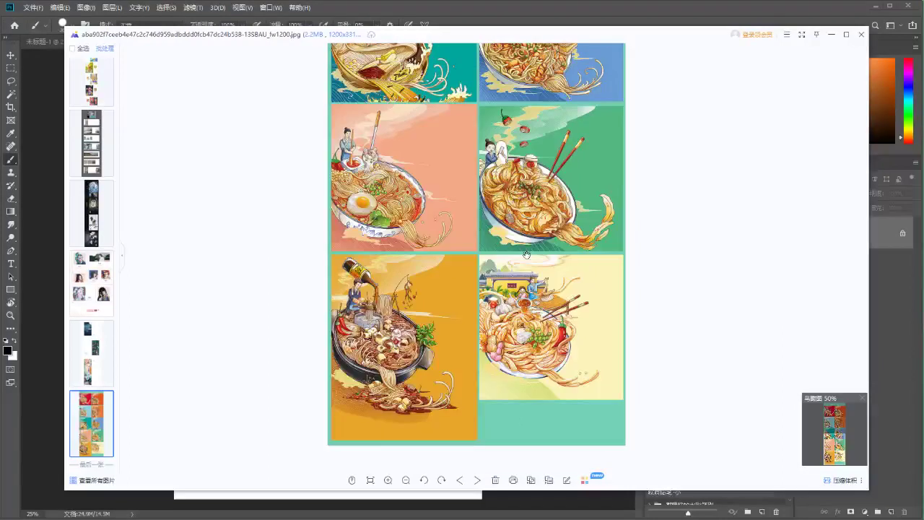
scroll(501, 404, up, 2)
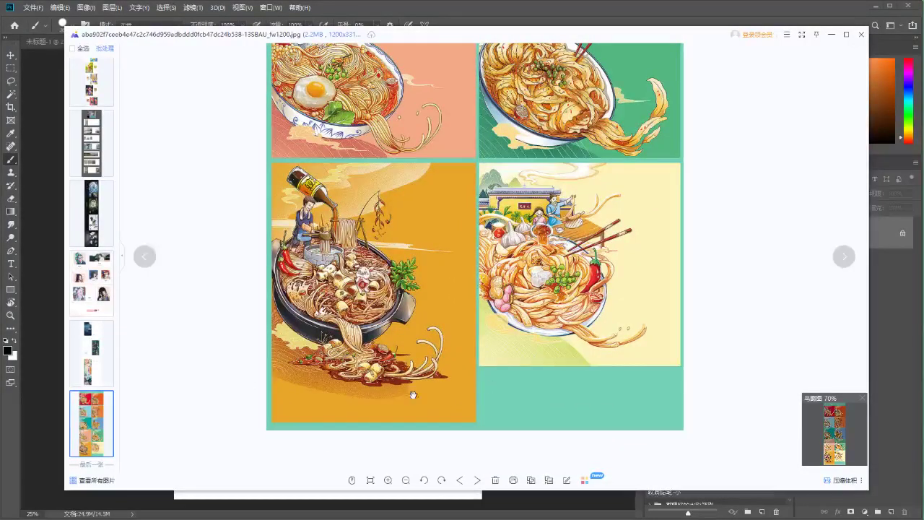
scroll(374, 213, down, 4)
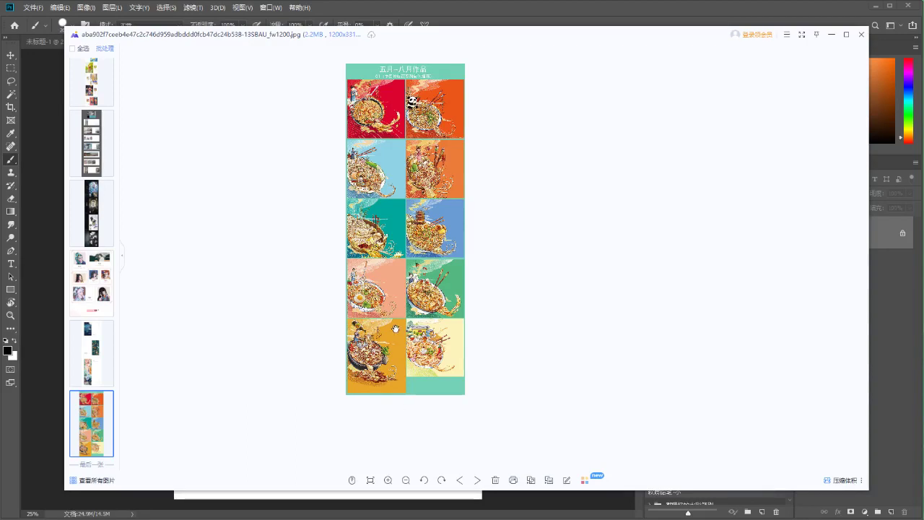
scroll(395, 329, up, 2)
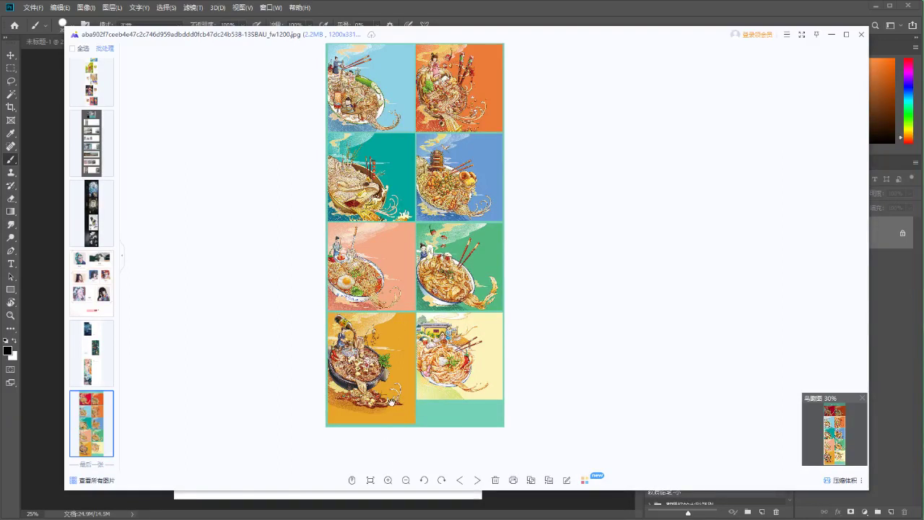
drag(423, 201, 420, 345)
Return to the portrait collage, scroll it to the THANKS footer, minimise the viewer, then restore it with Alt+Tab
click(91, 283)
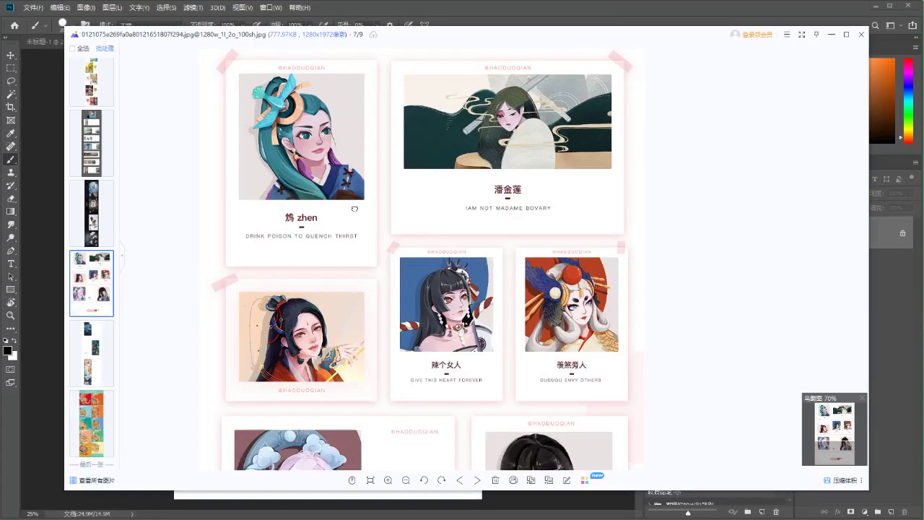
scroll(317, 155, up, 1)
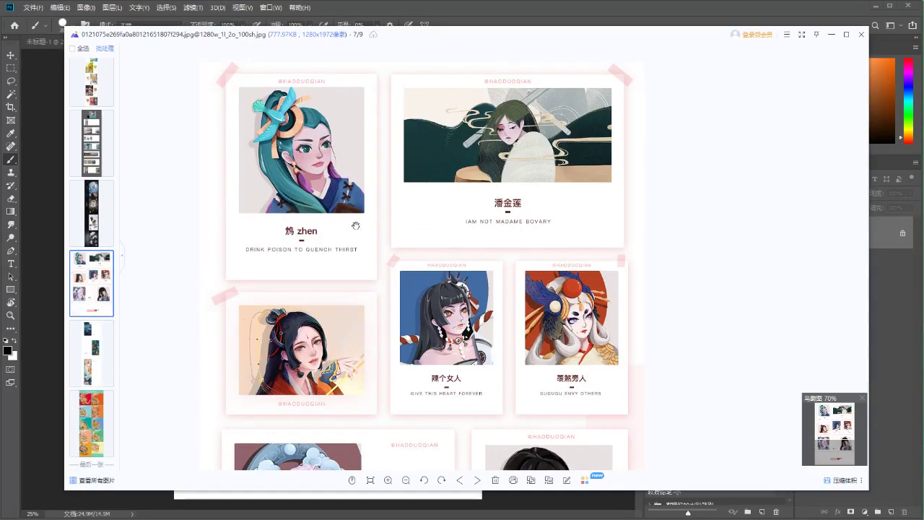
scroll(414, 237, down, 5)
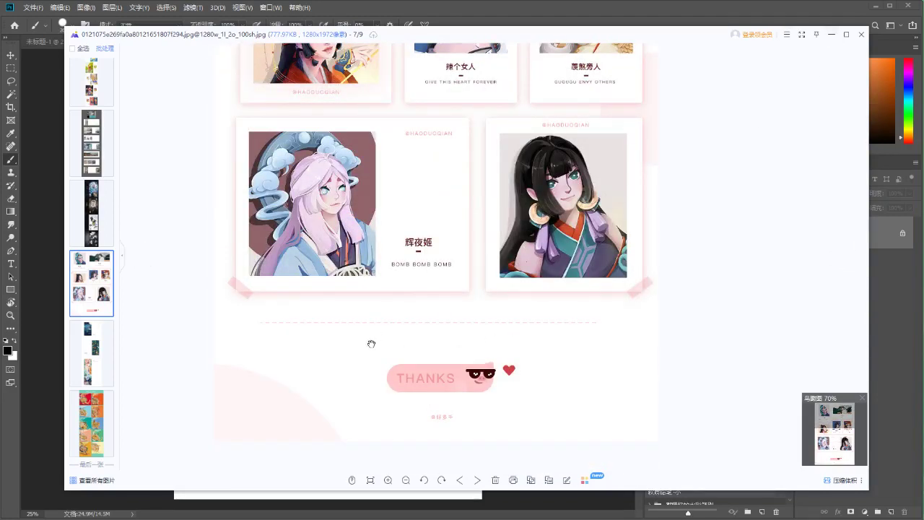
scroll(382, 448, up, 5)
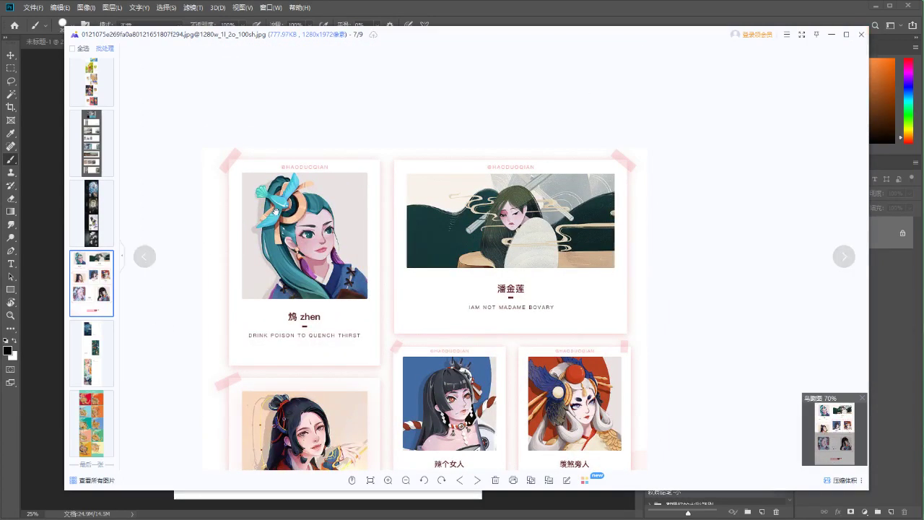
scroll(332, 215, down, 1)
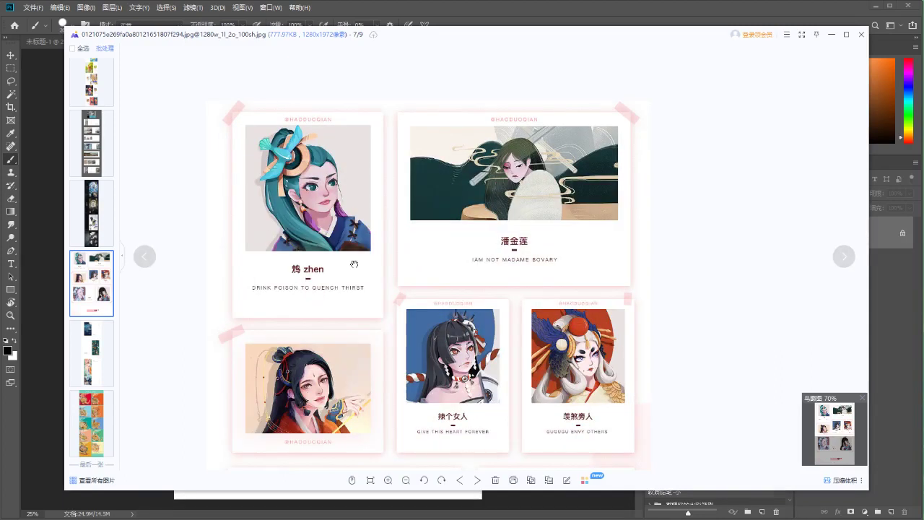
drag(353, 263, 362, 250)
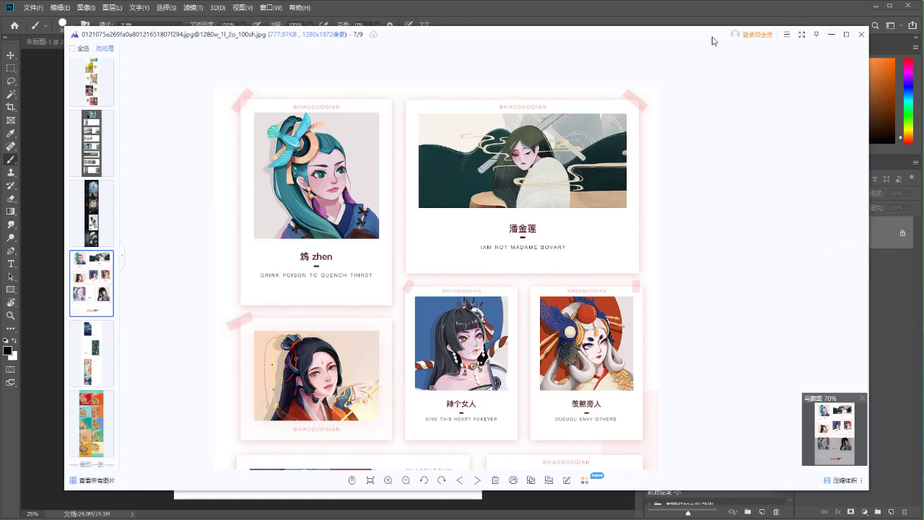
click(831, 34)
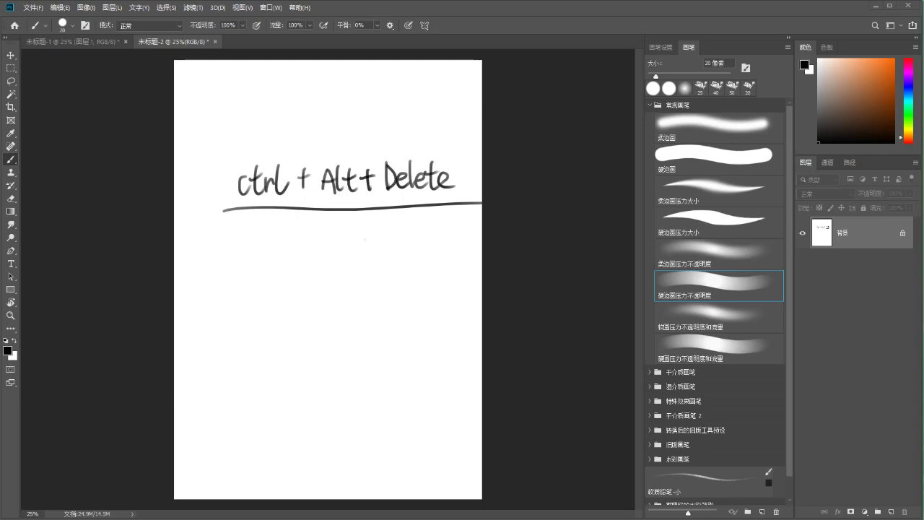
key(alt+Tab)
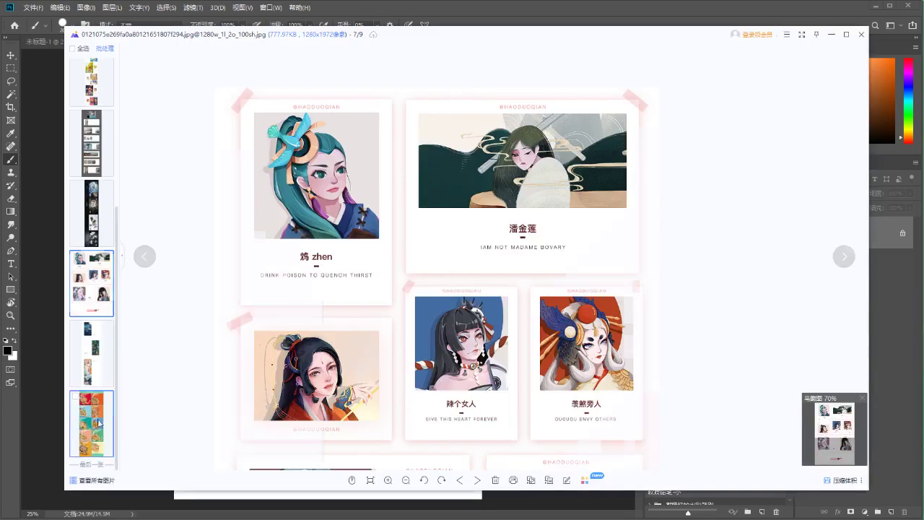
Switch to the noodle poster thumbnail, then open File Explorer on the 新建文件夹 (2) folder
click(91, 424)
scroll(413, 410, down, 3)
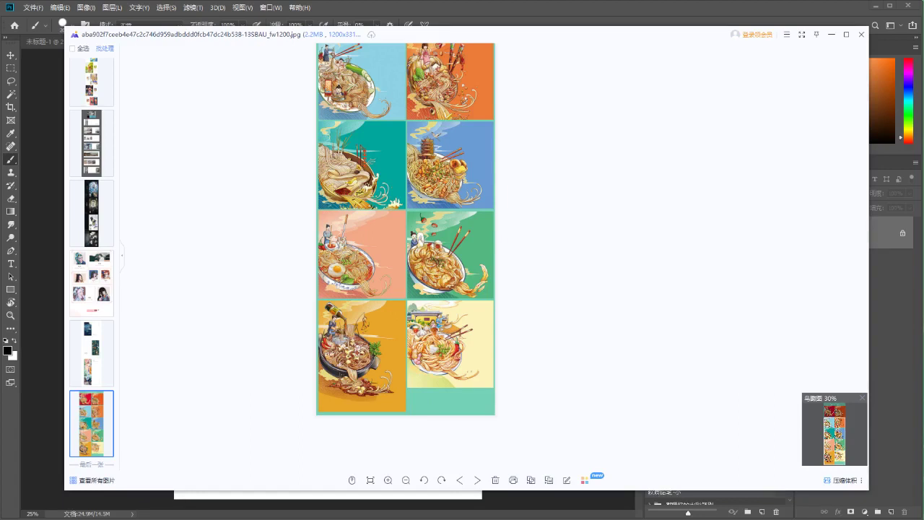
key(super+e)
key(ctrl+w)
Select the 动态案例效果图 image in 新建文件夹 (2), then minimize Explorer and close the image viewer
key(alt+Tab)
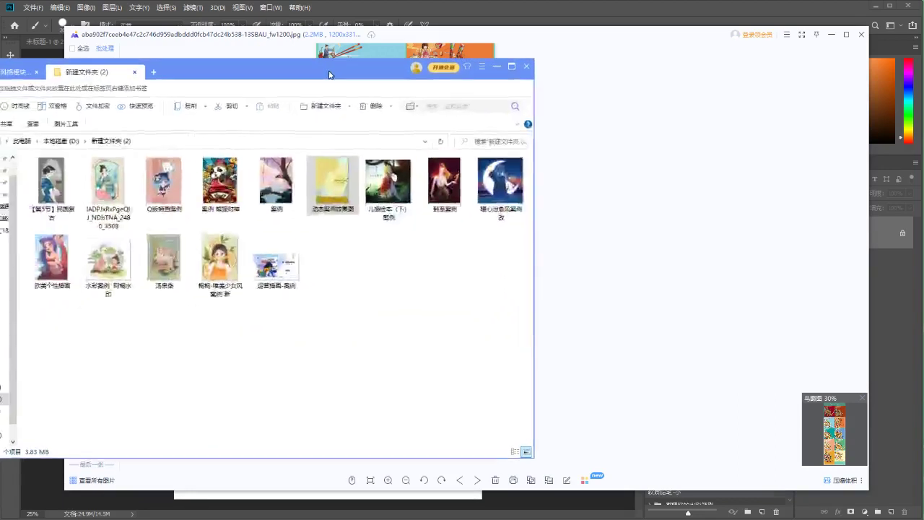
click(328, 184)
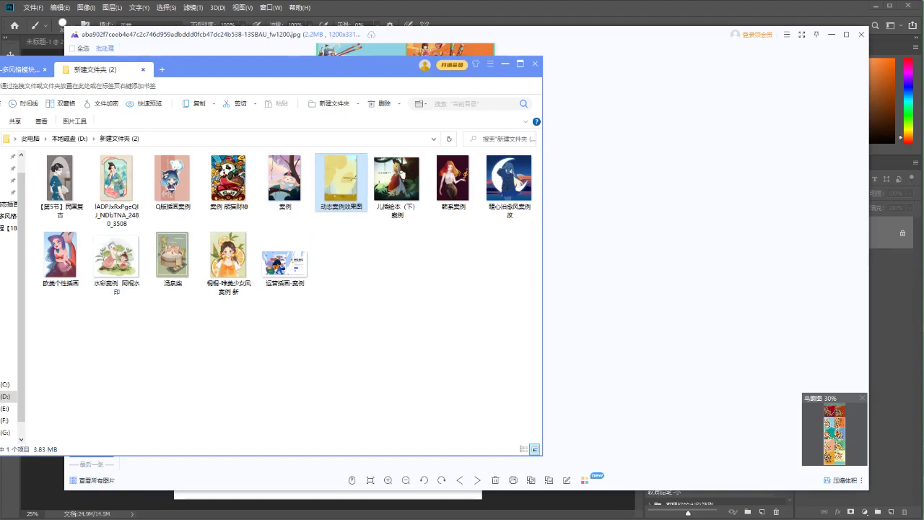
drag(267, 73, 300, 67)
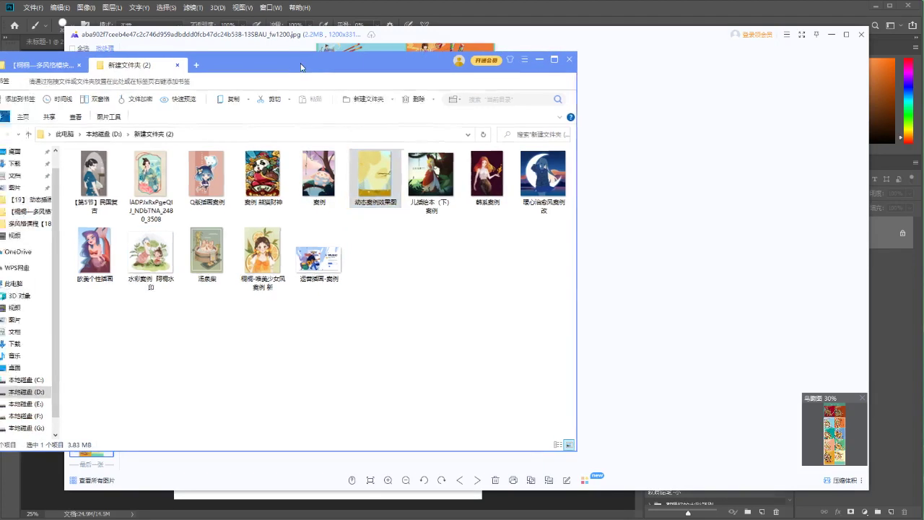
click(539, 59)
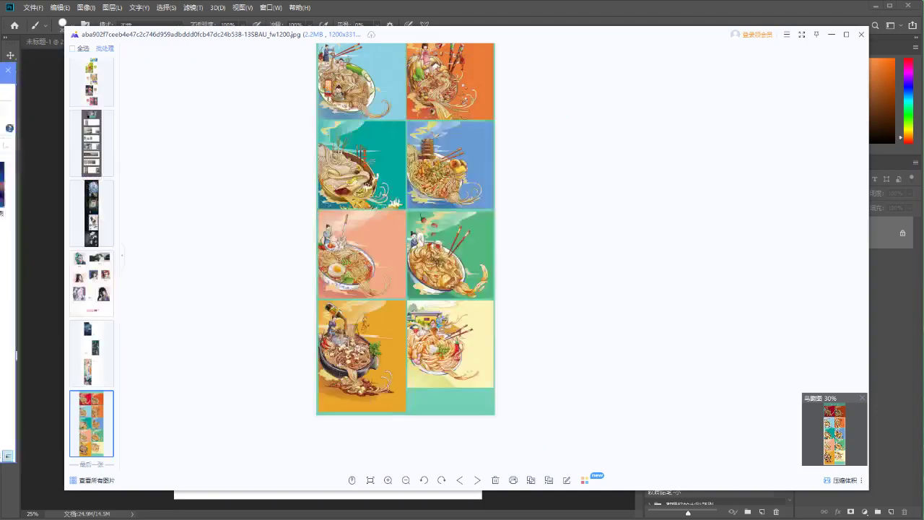
click(860, 34)
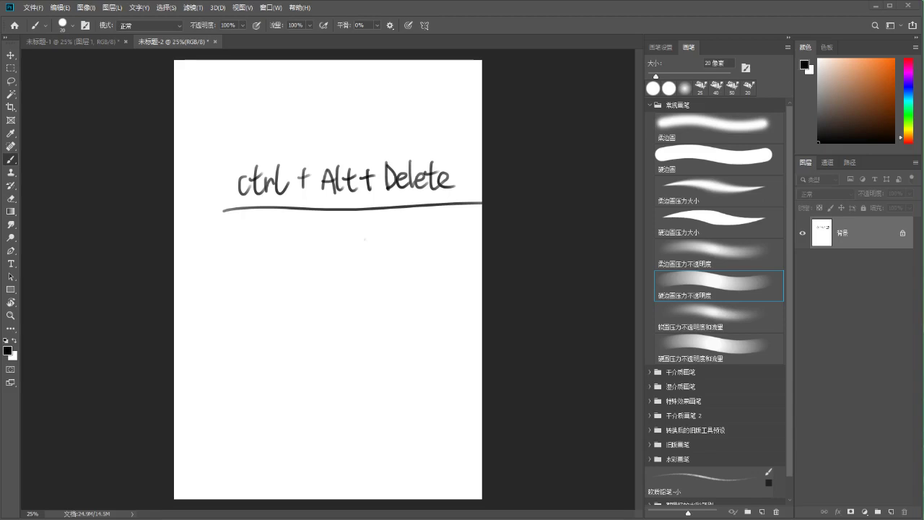
Place the chosen illustrations into the collage, committing each: watercolor, qipao, tree-creature, yellow, children's-book and more
drag(2, 116, 336, 181)
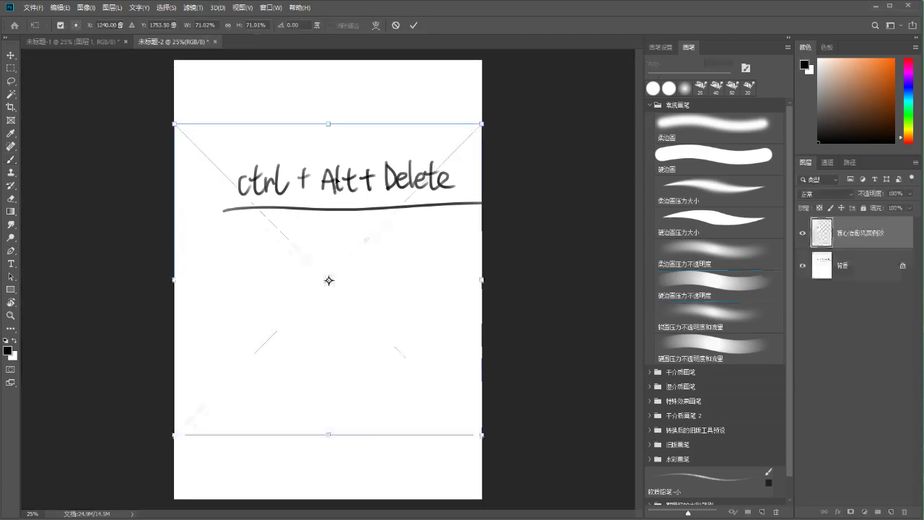
key(Return)
key(Return)
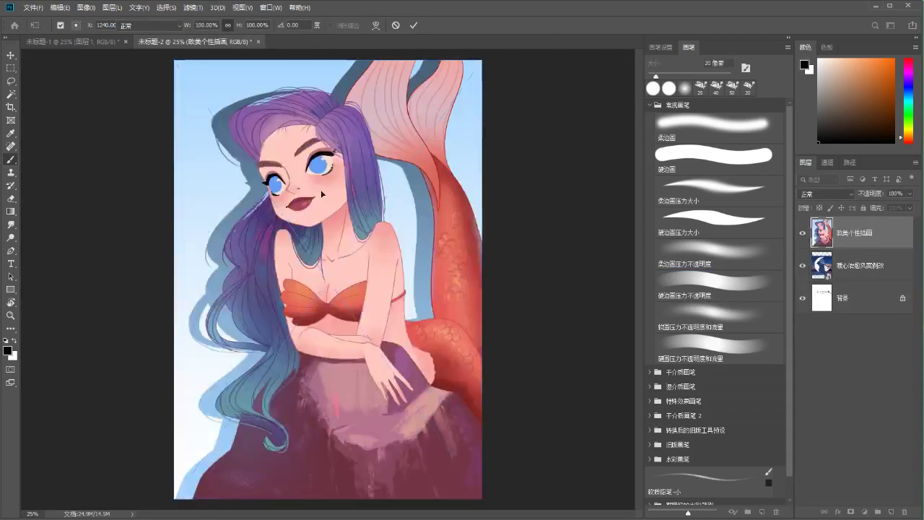
key(Return)
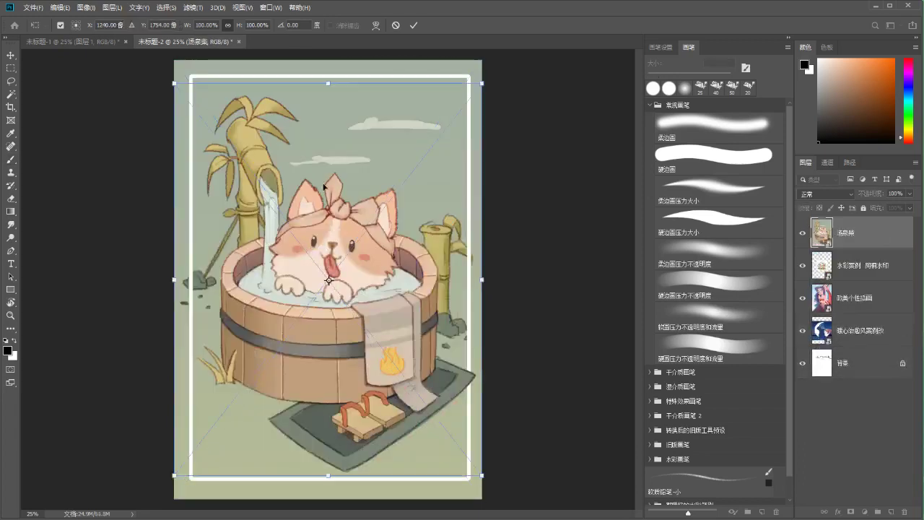
key(Return)
key(Return)
key(Return)
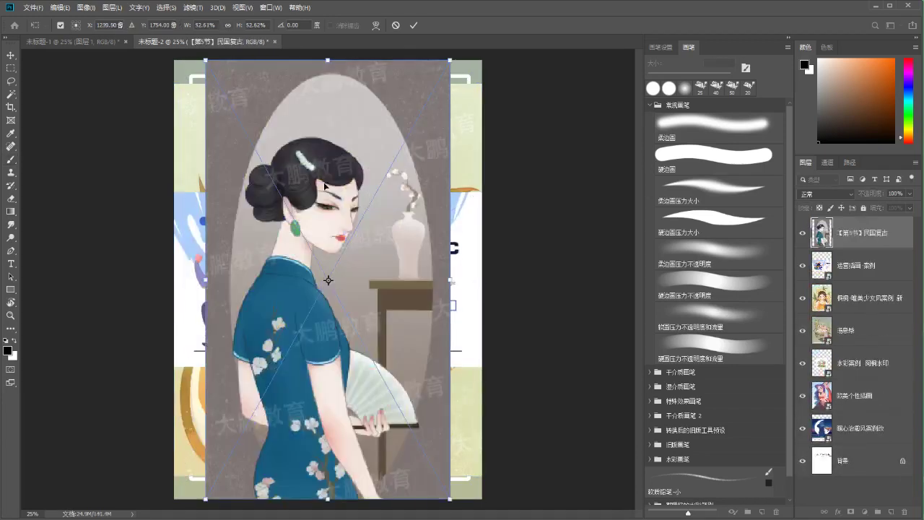
key(Return)
key(Return)
key(Return)
key(Return)
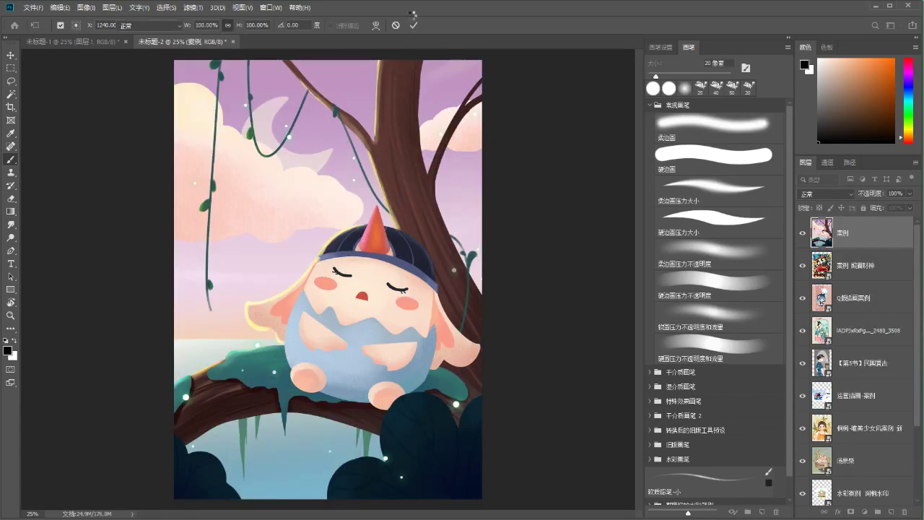
key(Return)
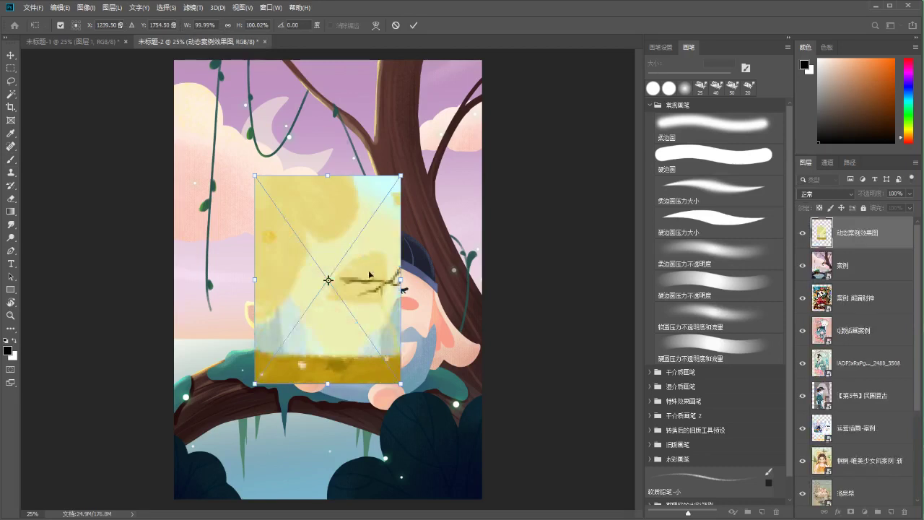
click(413, 27)
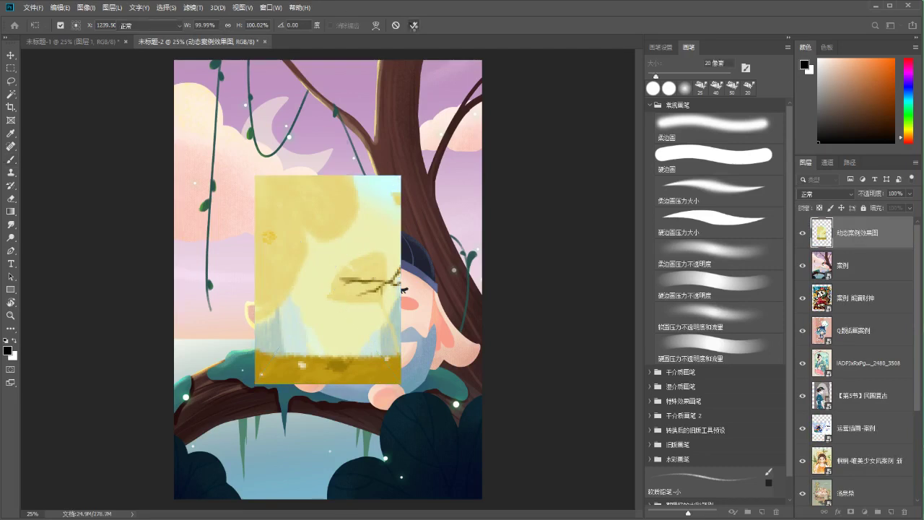
click(418, 25)
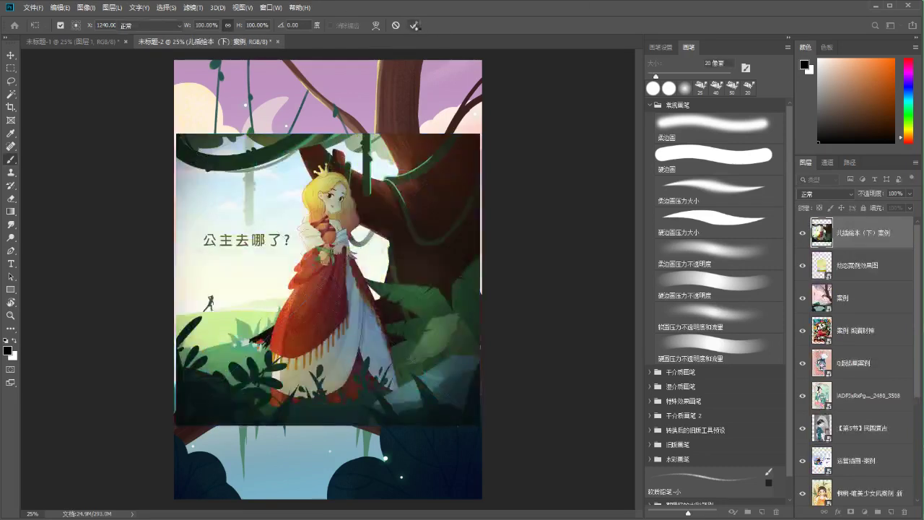
click(415, 25)
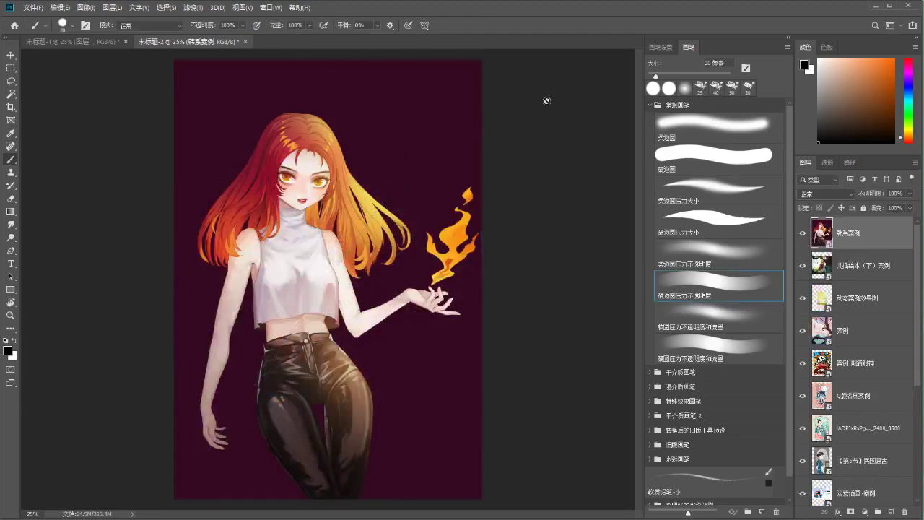
scroll(877, 460, down, 3)
Scale all illustration layers together to about 42% and move them to the page's top-left
shift+click(867, 462)
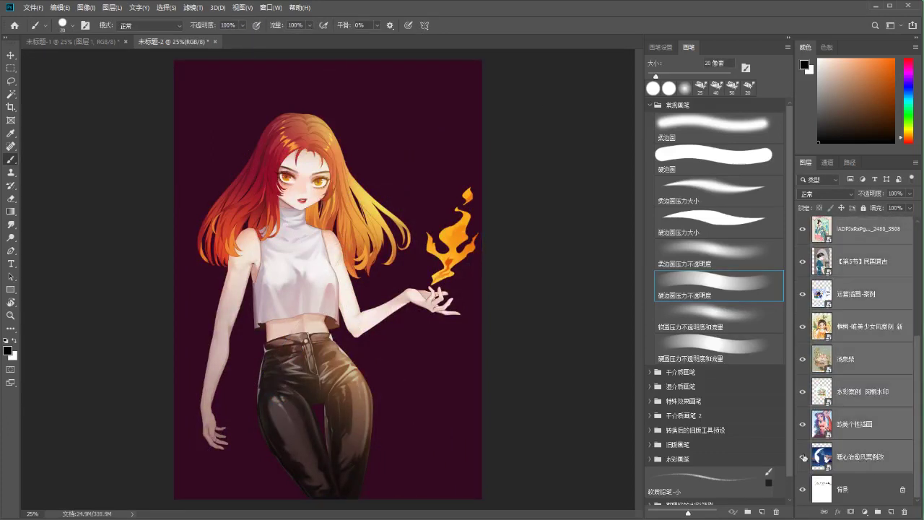
key(ctrl+t)
drag(482, 62, 330, 365)
drag(248, 413, 266, 166)
drag(303, 90, 316, 75)
drag(286, 105, 279, 121)
drag(312, 89, 316, 88)
drag(269, 129, 271, 130)
key(Return)
key(b)
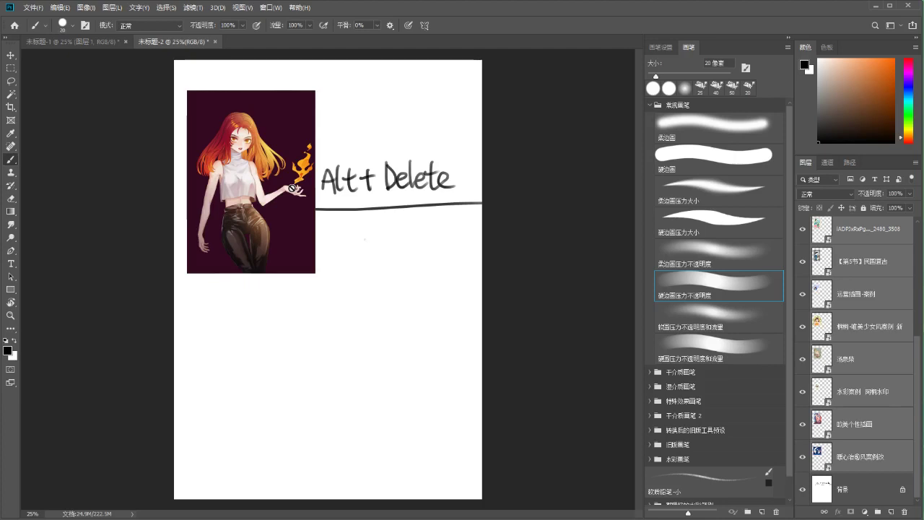
Move the lotus-girl image beside the redhead and the 【第5节】民国复古 qipao image below it
click(857, 237)
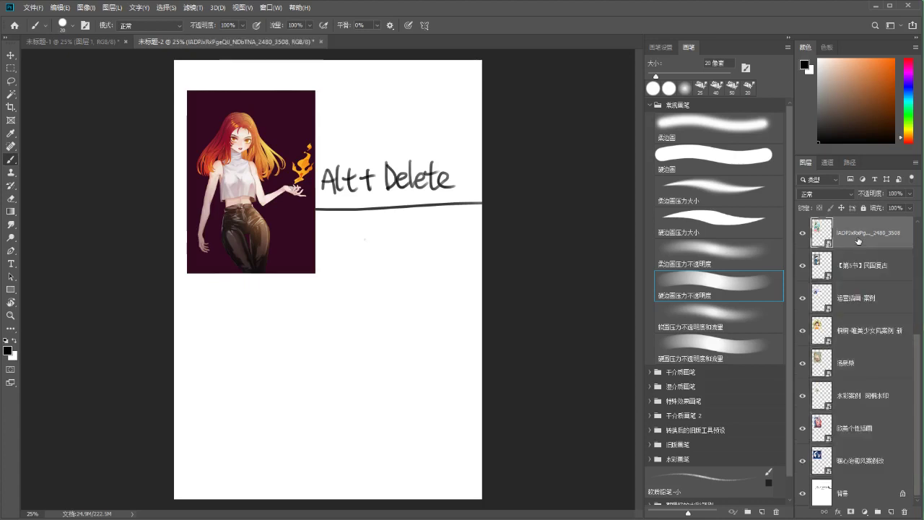
drag(286, 217, 434, 196)
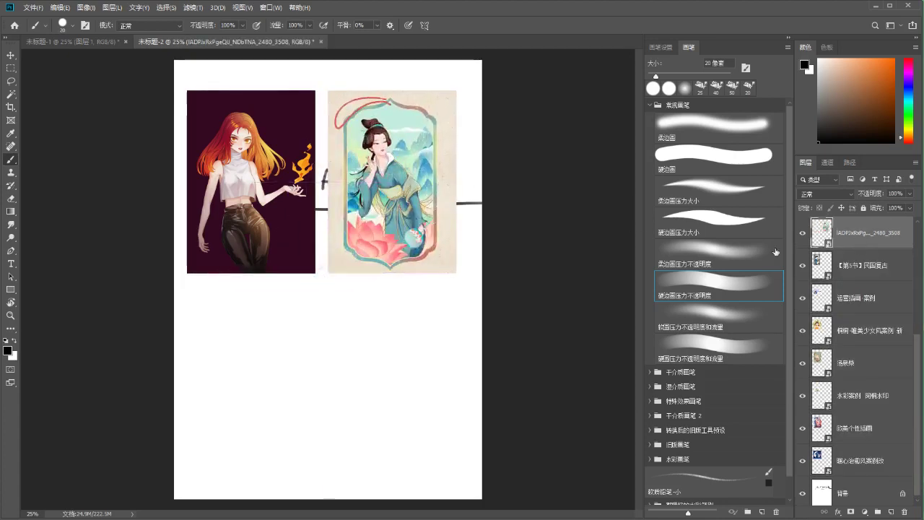
click(852, 265)
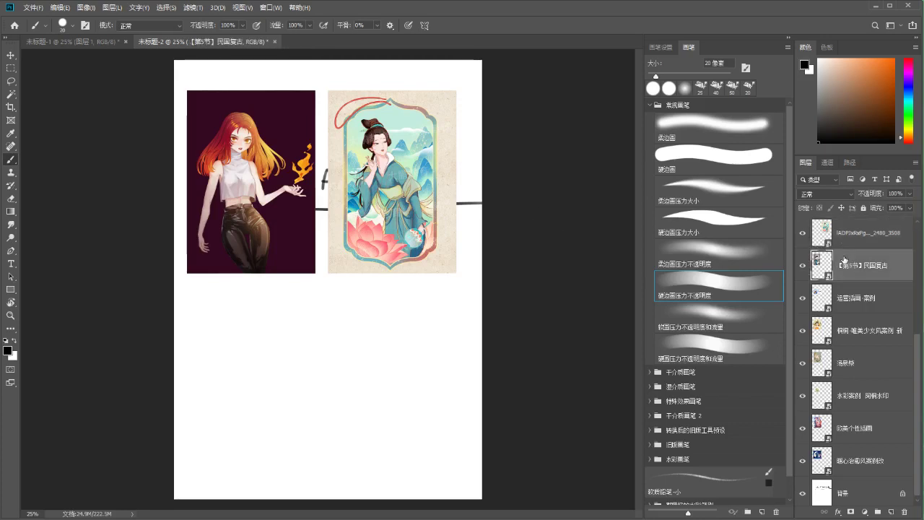
click(287, 166)
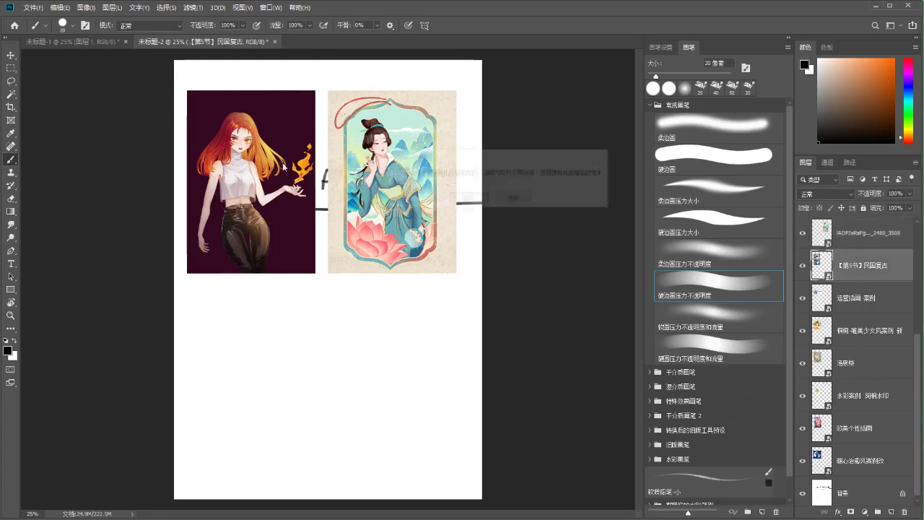
click(512, 198)
key(ctrl+t)
mouse_move(258, 153)
mouse_down()
mouse_move(284, 265)
mouse_move(252, 343)
mouse_move(260, 343)
mouse_up()
key(Return)
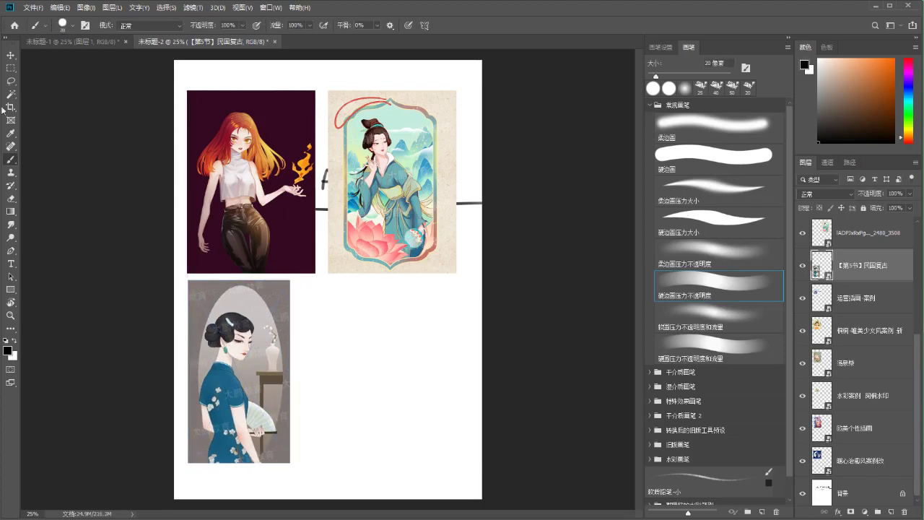
click(11, 106)
key(ctrl+minus)
key(ctrl+minus)
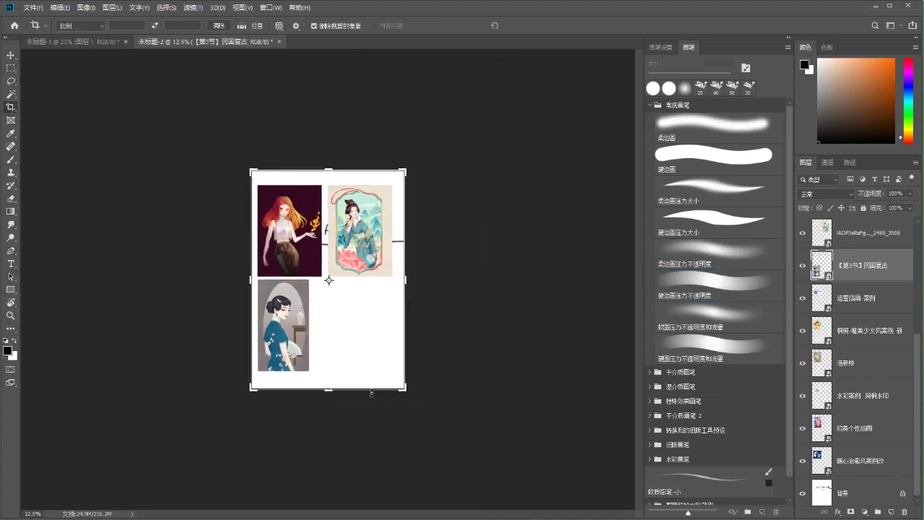
Crop-extend the page far downward below the three illustrations and apply the crop
drag(326, 393, 340, 505)
drag(337, 439, 344, 300)
scroll(319, 364, down, 2)
drag(322, 359, 325, 432)
scroll(353, 244, up, 2)
scroll(353, 243, up, 5)
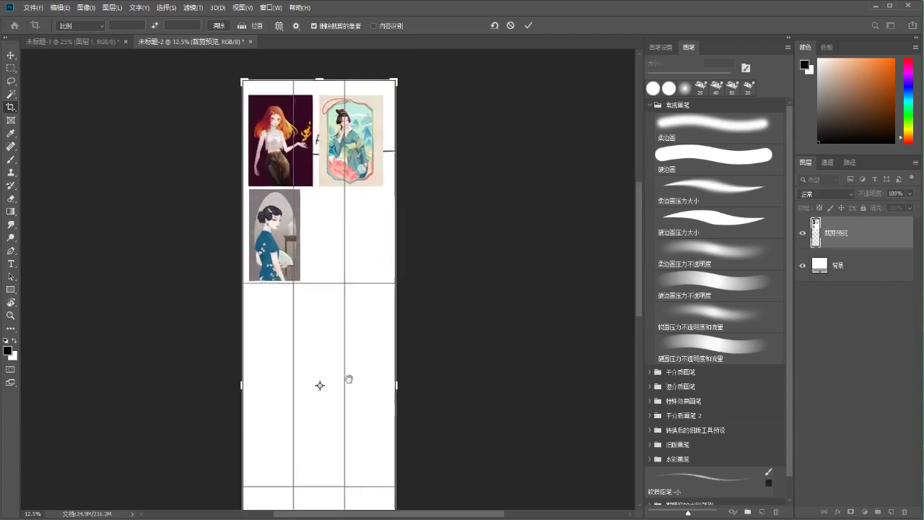
click(527, 26)
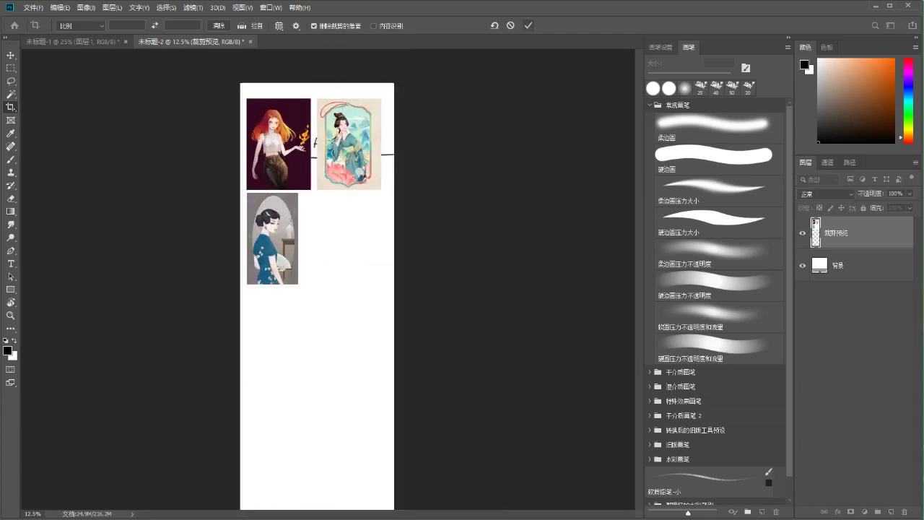
Zoom in on the three illustrations and return to the Brush tool
drag(641, 214, 641, 188)
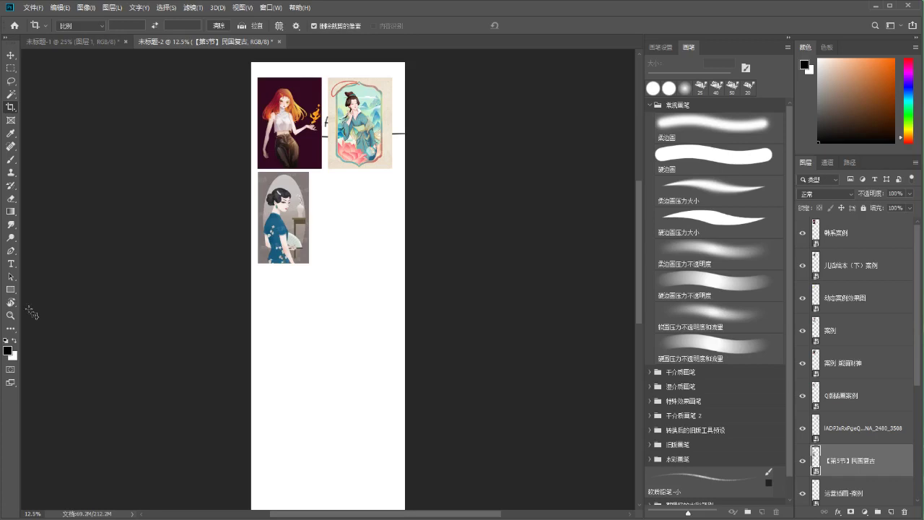
key(z)
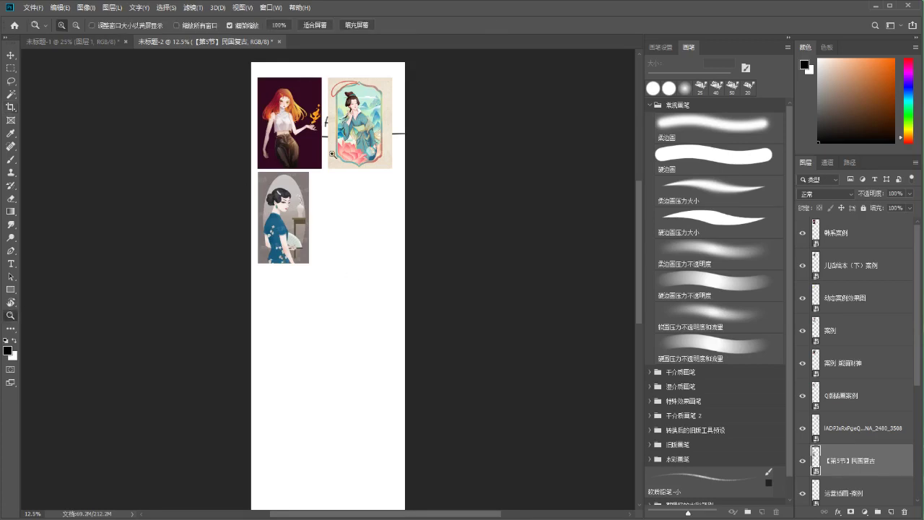
drag(281, 110, 323, 192)
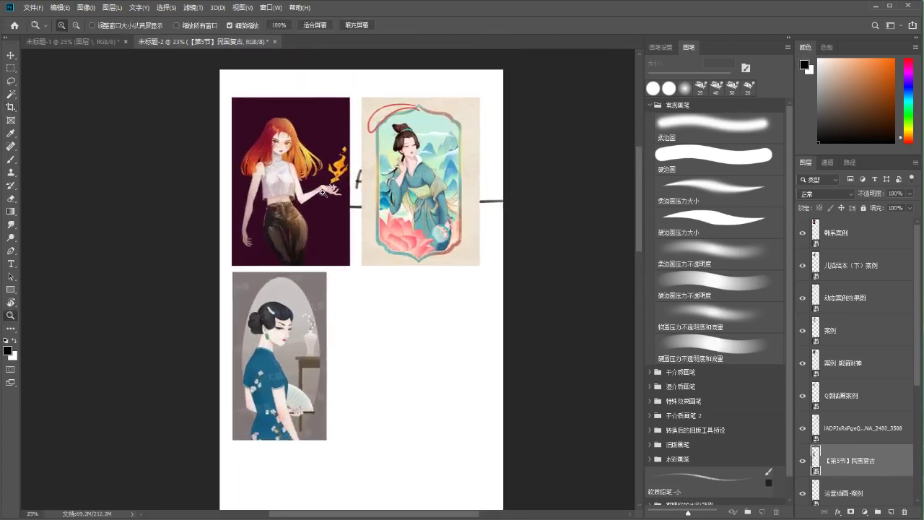
key(b)
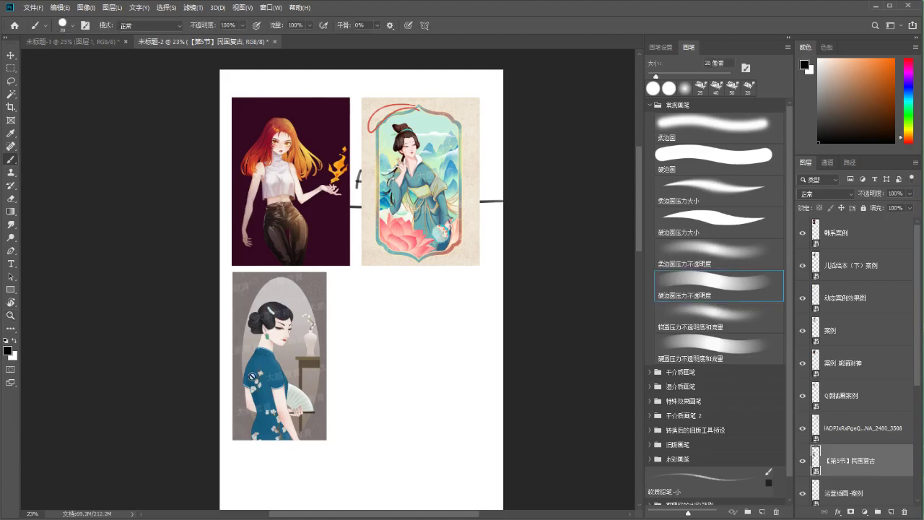
Move the redhead illustration down to the lower right of the page
click(847, 257)
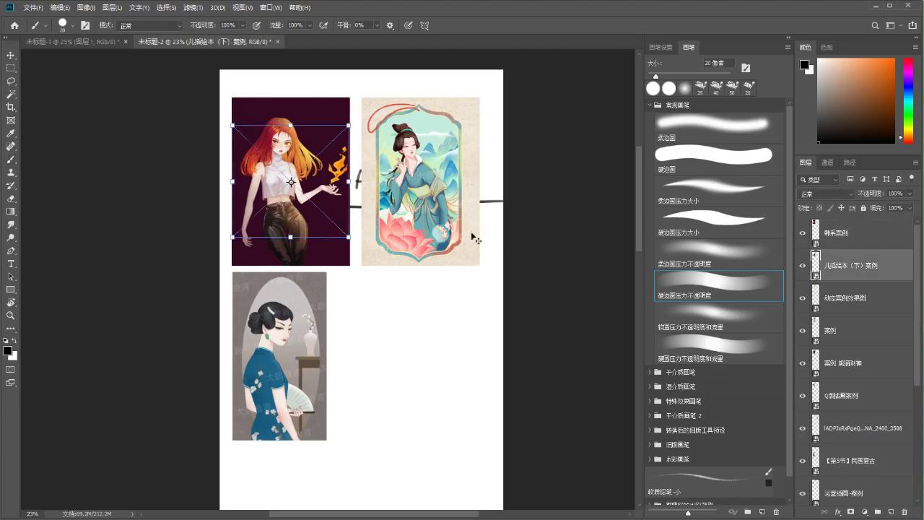
key(ctrl+t)
click(399, 27)
drag(291, 181, 396, 357)
scroll(332, 256, down, 2)
drag(315, 122, 311, 422)
Place the yellow image beside 公主去哪了 and the chibi image below the pig image
drag(287, 96, 449, 441)
drag(315, 119, 316, 390)
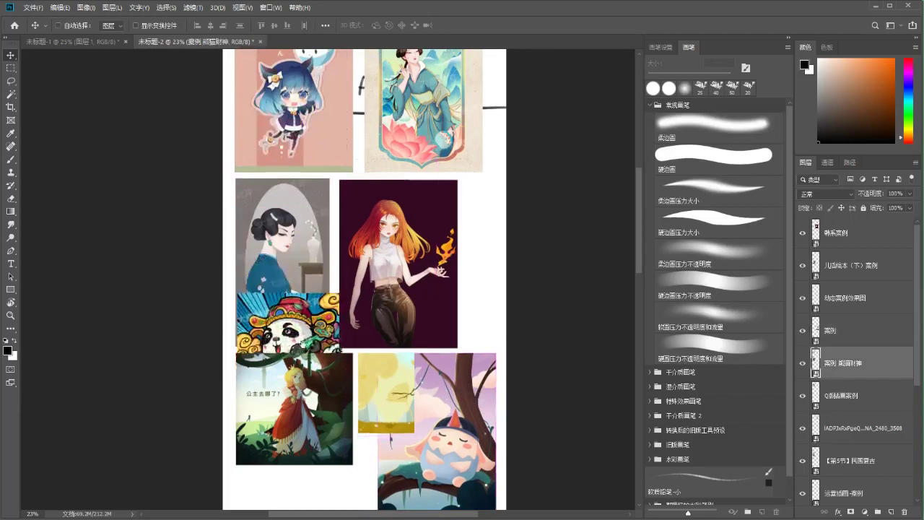
scroll(316, 389, down, 3)
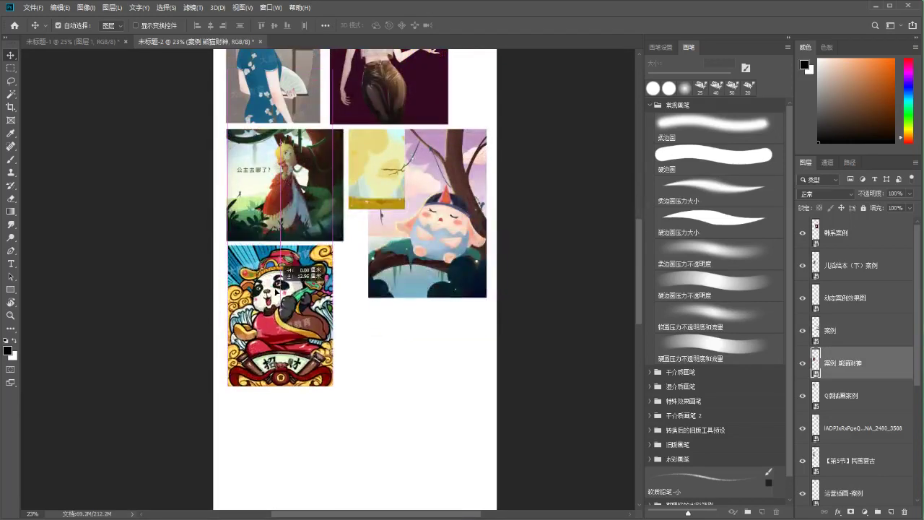
drag(302, 90, 374, 235)
scroll(354, 394, down, 3)
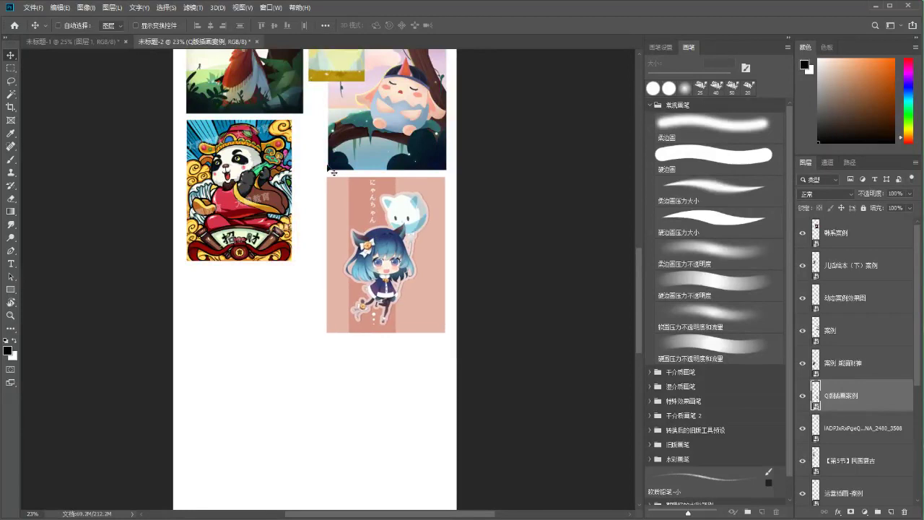
scroll(306, 156, up, 3)
drag(306, 156, 319, 367)
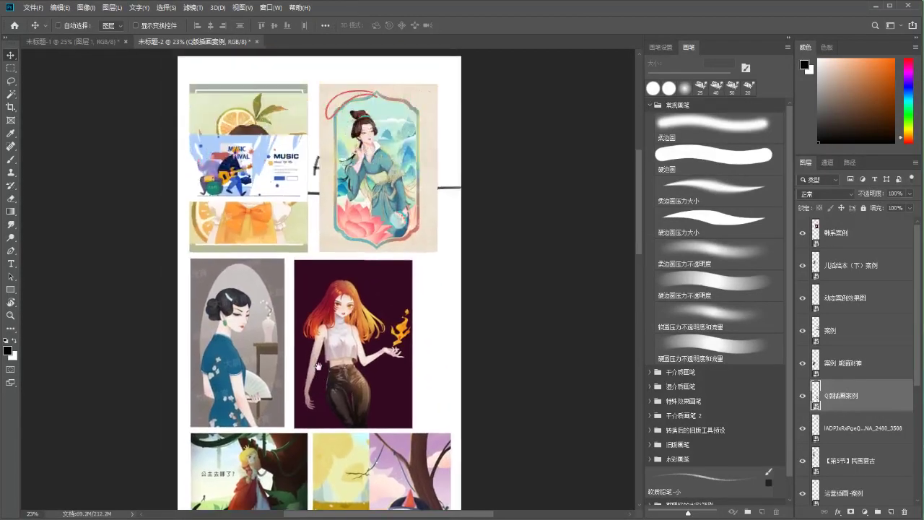
Set the MUSIC image below the panda and move another illustration into the column
drag(269, 153, 272, 451)
drag(282, 385, 315, 240)
drag(284, 313, 288, 332)
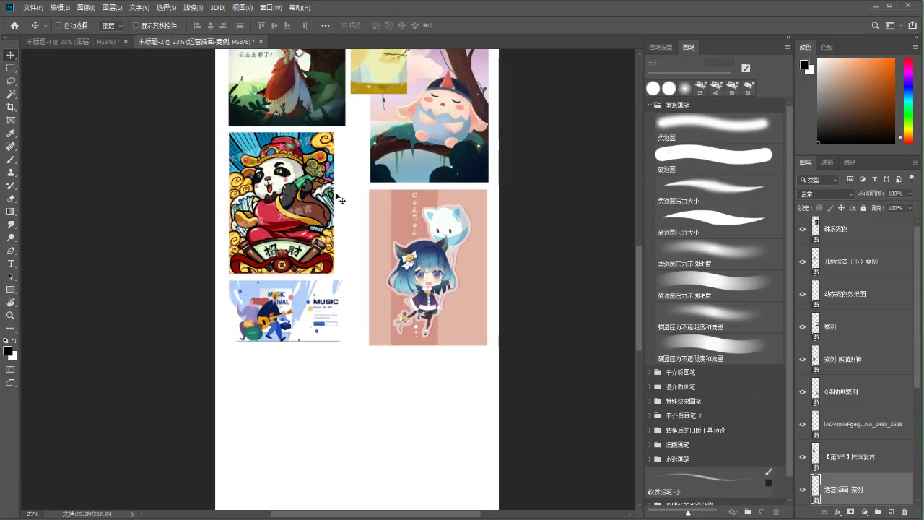
drag(325, 119, 364, 398)
scroll(307, 114, up, 10)
scroll(319, 430, down, 10)
scroll(320, 231, up, 10)
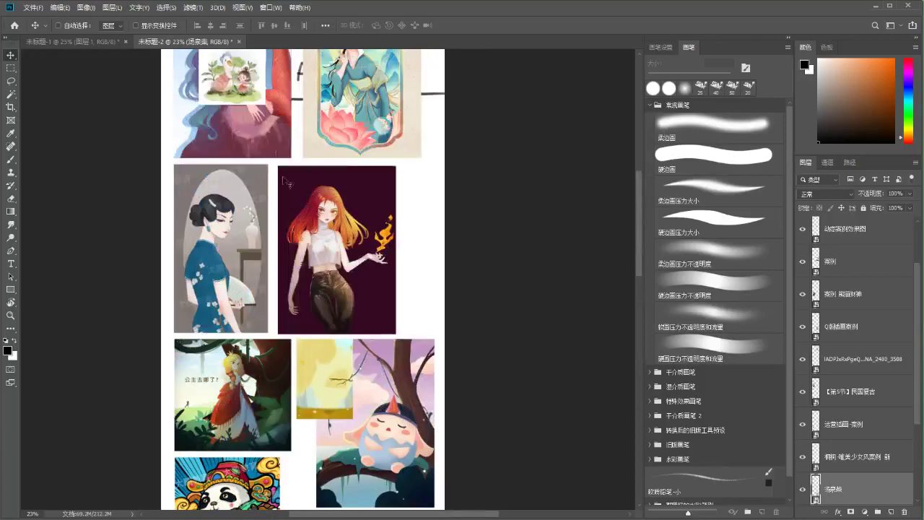
Place the mermaid illustration below the orange-girl picture
ctrl+click(271, 123)
scroll(355, 60, down, 10)
drag(354, 60, 302, 427)
scroll(301, 427, down, 7)
drag(317, 126, 306, 239)
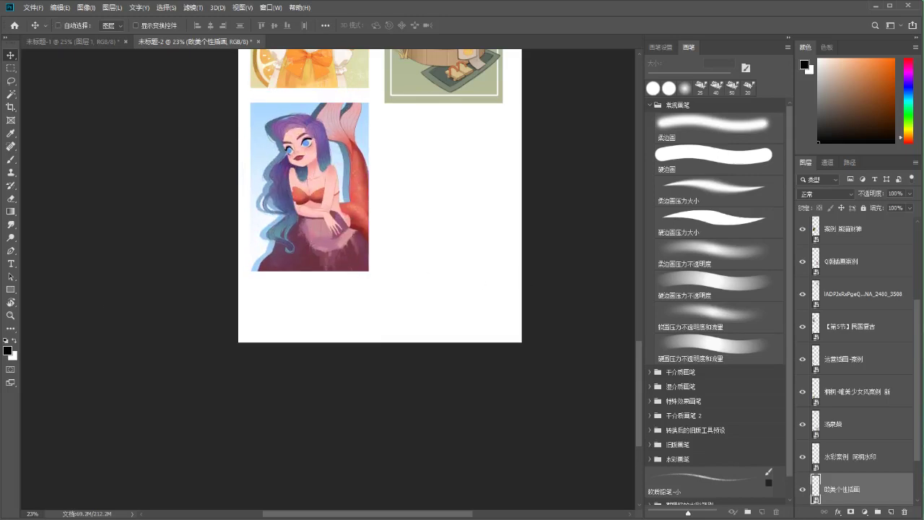
drag(640, 353, 639, 157)
drag(328, 165, 410, 393)
scroll(409, 393, down, 7)
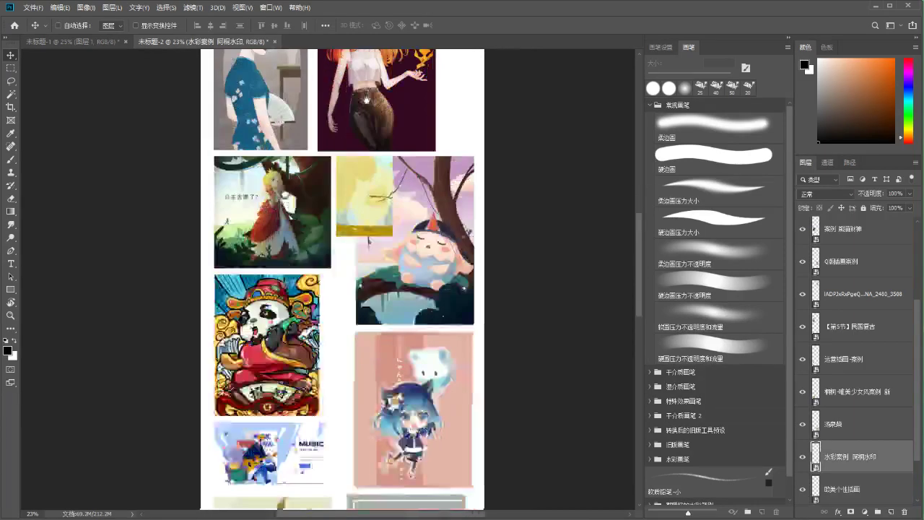
Move the watercolour picture down over the music poster, then review the upper collage
key(ctrl+t)
drag(369, 80, 402, 342)
key(Return)
drag(359, 101, 353, 391)
drag(336, 156, 317, 302)
scroll(852, 405, down, 2)
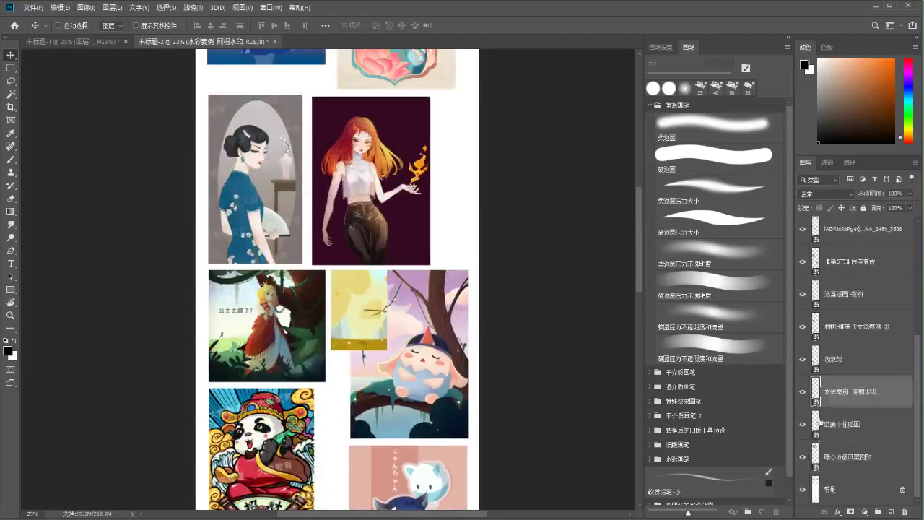
click(834, 426)
drag(355, 138, 351, 245)
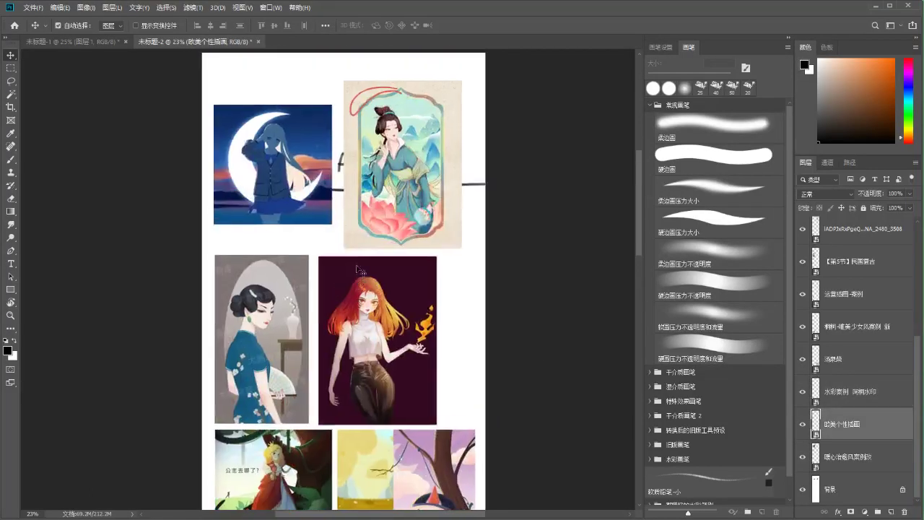
Confirm the bottom illustration's size, then delete the small yellow image
key(ctrl+t)
scroll(337, 232, down, 5)
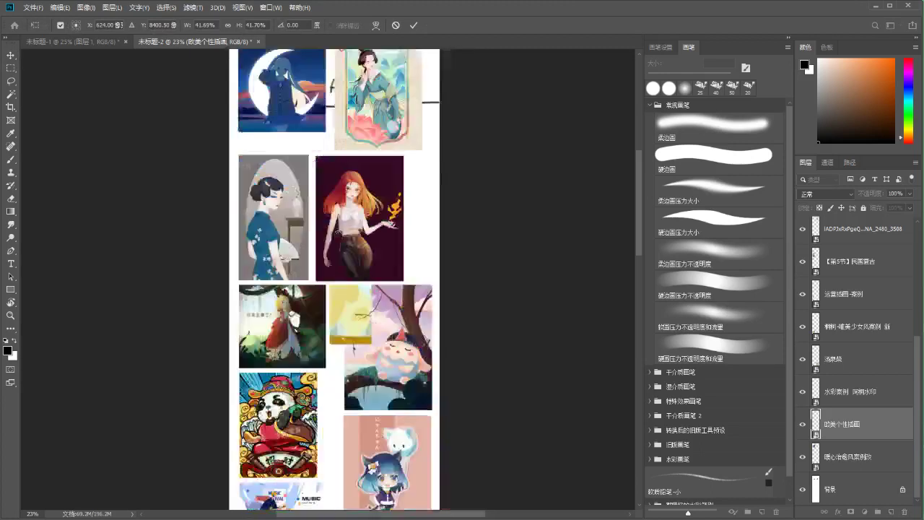
key(Return)
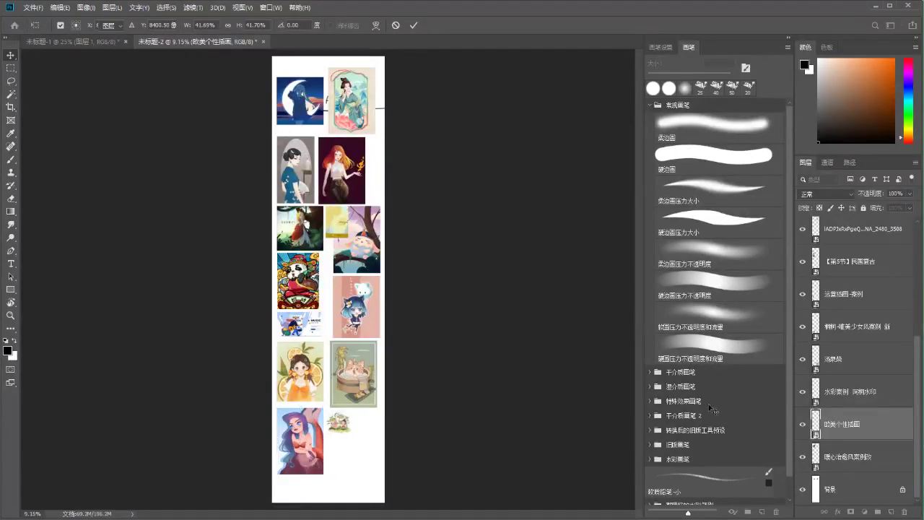
scroll(872, 277, up, 2)
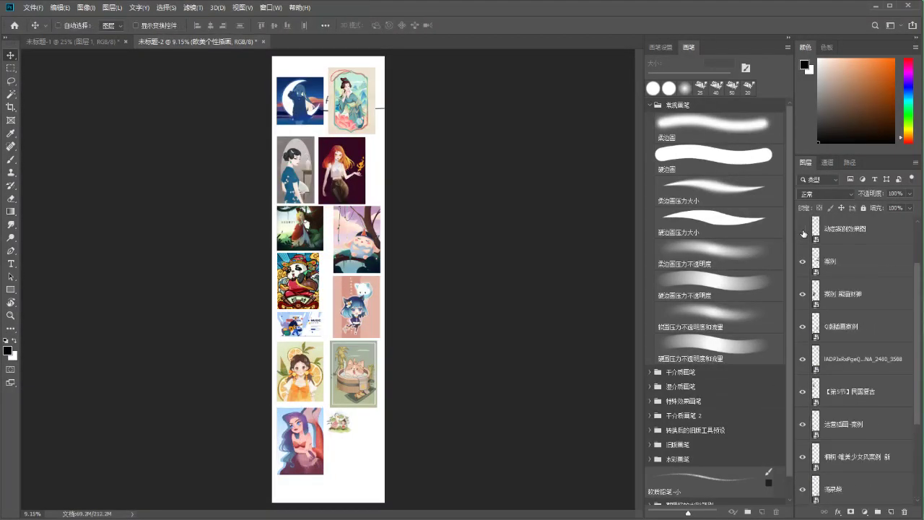
drag(336, 228, 335, 352)
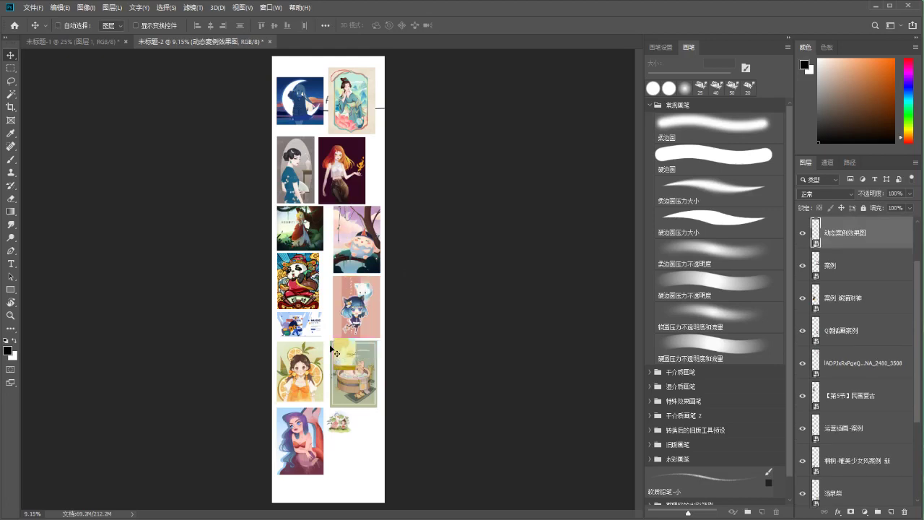
key(Delete)
Nudge the blue-dress and teal-dress images up and shrink the moon illustration to about 15%
click(802, 234)
click(802, 233)
drag(327, 179, 342, 170)
drag(331, 114, 316, 77)
click(309, 94)
key(ctrl+t)
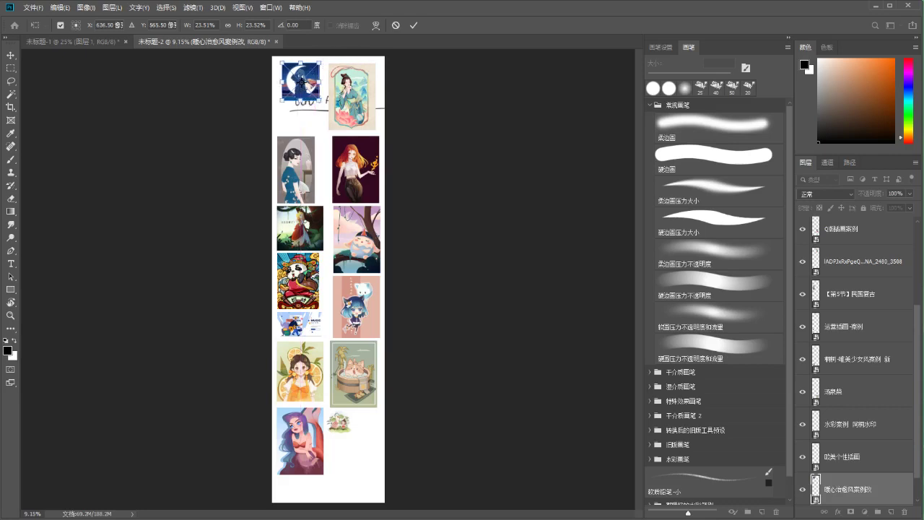
key(Return)
drag(316, 82, 317, 86)
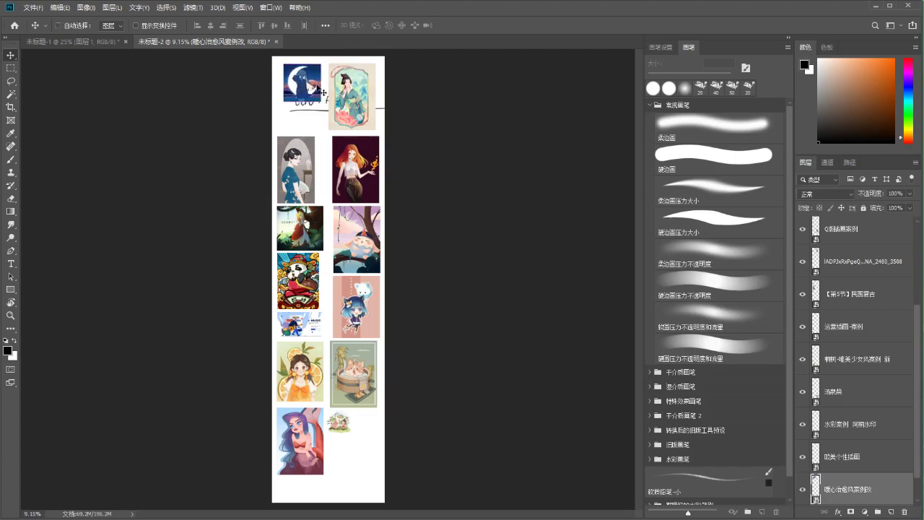
Move the qipao, red-haired girl, forest-girl, panda and banner images up to close gaps
drag(318, 153, 310, 126)
drag(341, 165, 339, 161)
drag(302, 233, 319, 205)
drag(296, 273, 338, 230)
drag(304, 334, 311, 291)
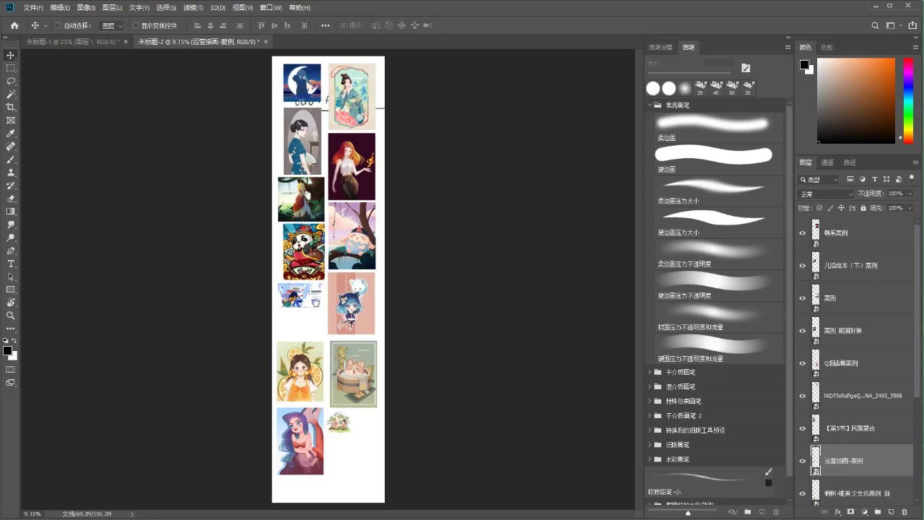
Move the orange-girl, cat-in-tub and mermaid images up, and shrink the mermaid
drag(312, 350, 311, 335)
drag(350, 366, 348, 364)
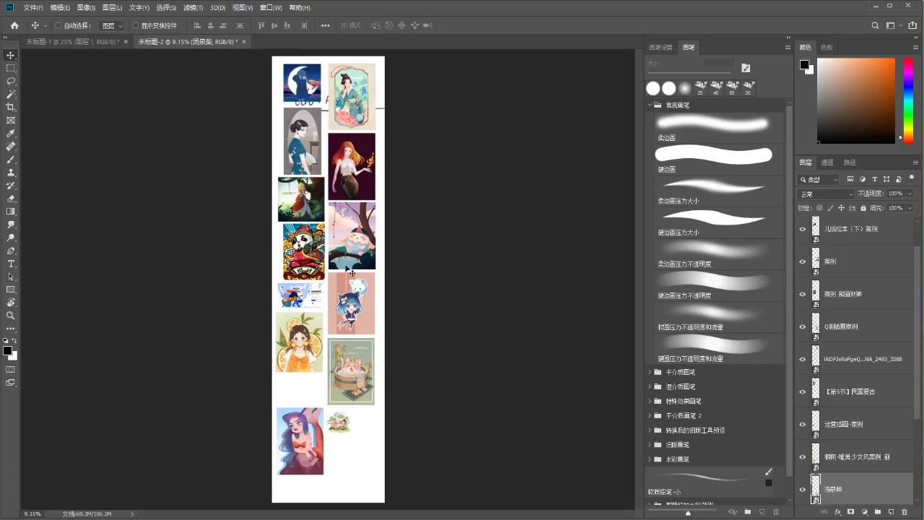
drag(314, 422, 314, 392)
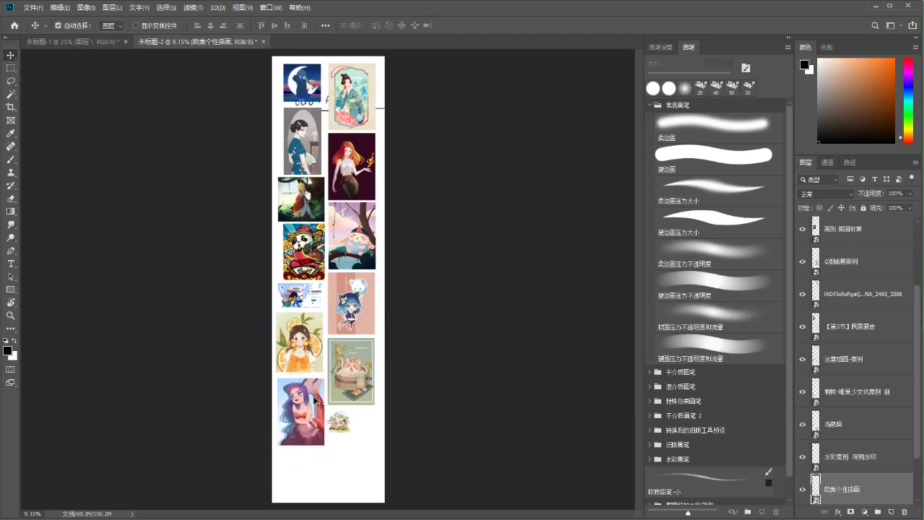
key(ctrl+t)
drag(275, 445, 301, 406)
key(Return)
Shrink the orange-girl image to about 27% and scale down the blue-dress qipao image
click(304, 354)
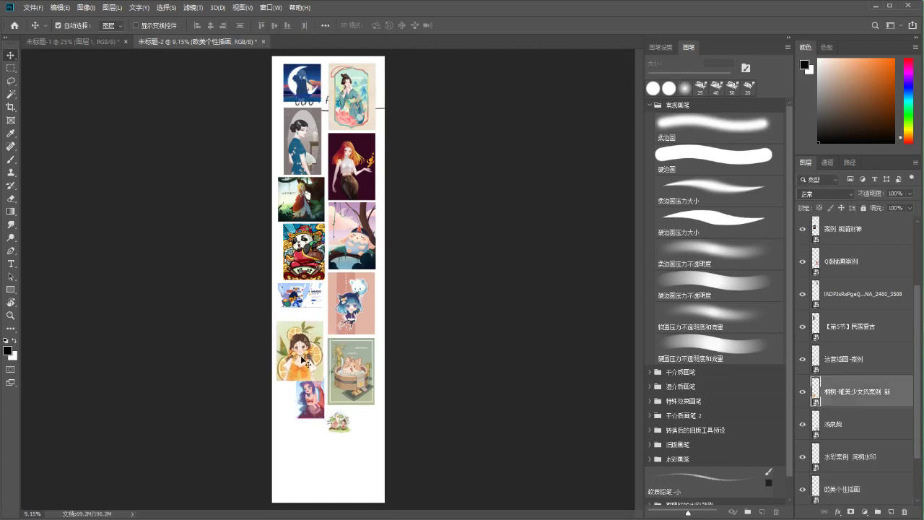
key(ctrl+t)
drag(274, 369, 315, 345)
key(Return)
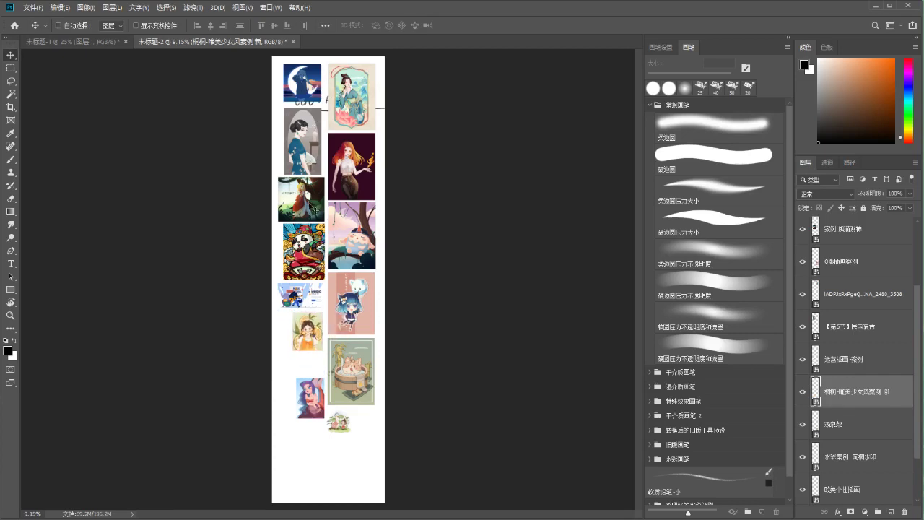
ctrl+click(314, 209)
ctrl+click(315, 172)
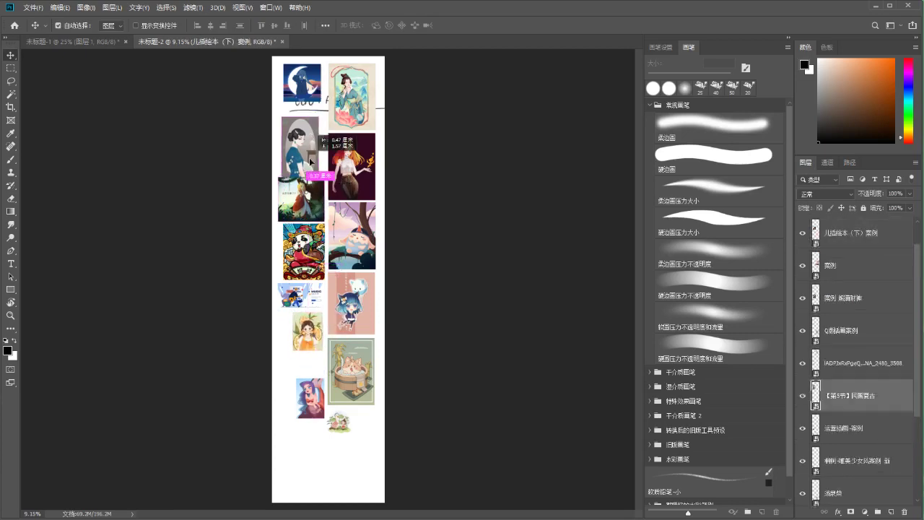
key(ctrl+t)
drag(317, 108, 308, 131)
key(Return)
Tighten the columns by moving the qipao, forest-girl, redhead, panda, banner and orange-girl images up
ctrl+click(310, 85)
drag(311, 85, 312, 86)
drag(301, 129, 312, 127)
drag(316, 196, 308, 193)
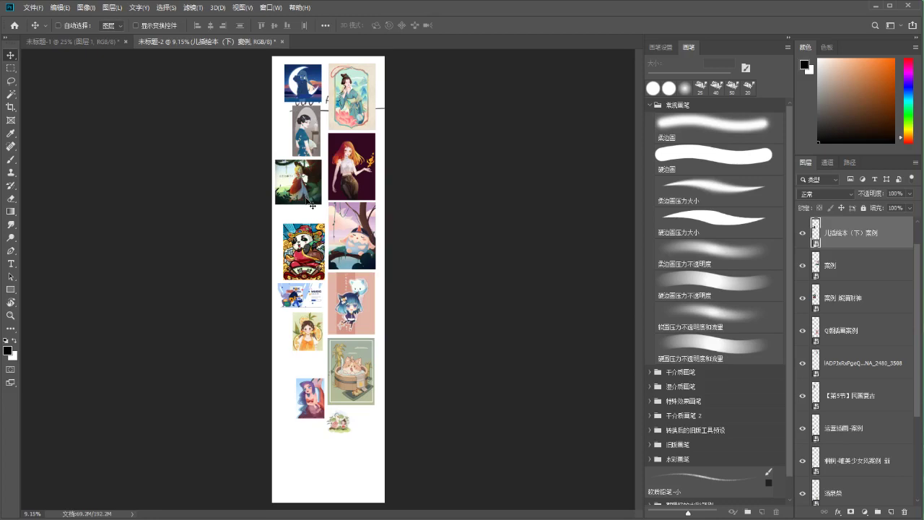
click(342, 209)
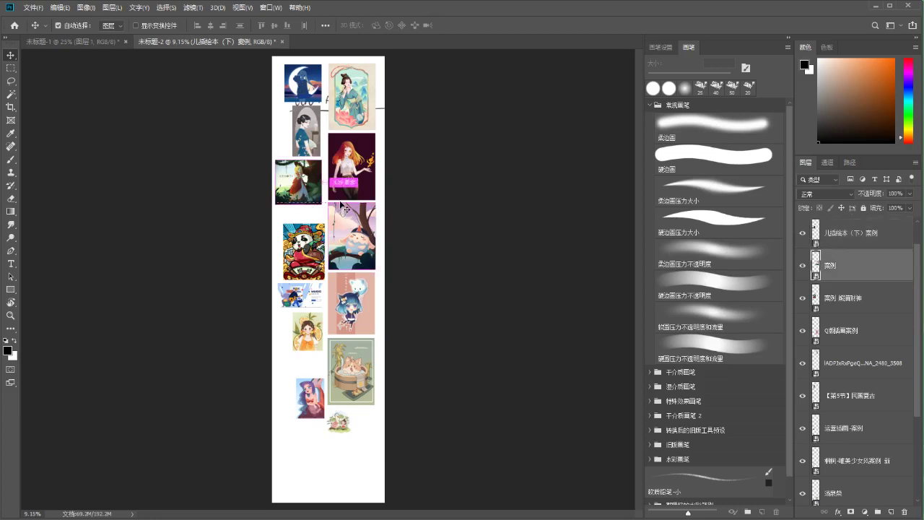
drag(344, 188, 313, 155)
drag(307, 193, 308, 194)
drag(320, 243, 320, 226)
drag(304, 297, 314, 283)
drag(318, 334, 318, 313)
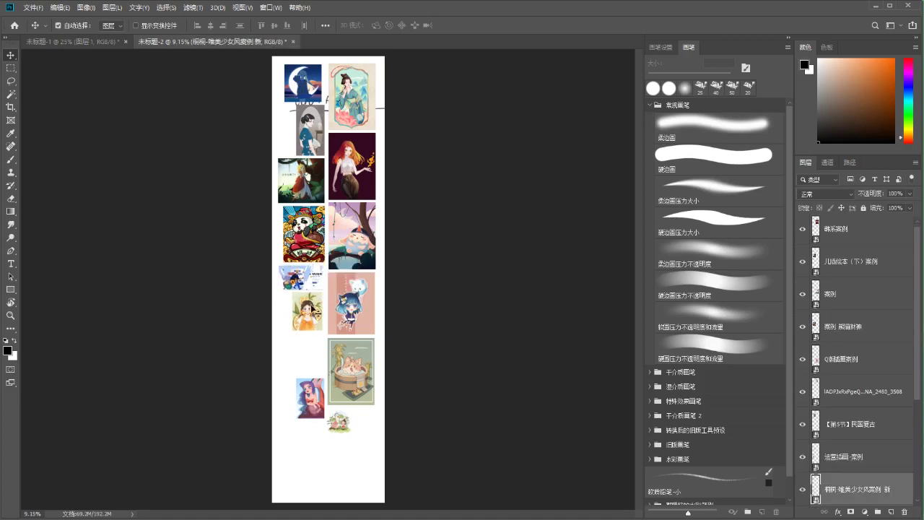
Set the mermaid beside the cat and the watercolour below it, enlarging both
key(ctrl+plus)
scroll(361, 310, down, 2)
drag(353, 335, 283, 329)
drag(307, 397, 348, 340)
drag(348, 410, 381, 425)
click(354, 338)
key(ctrl+t)
key(Return)
click(359, 386)
key(ctrl+t)
key(Return)
scroll(299, 303, up, 5)
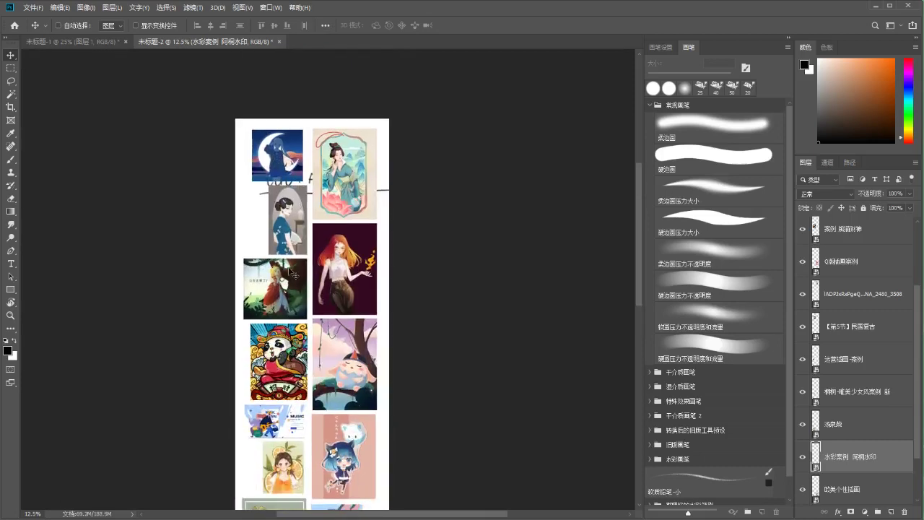
Nudge the blue-dress woman image left, then slightly right into place
key(b)
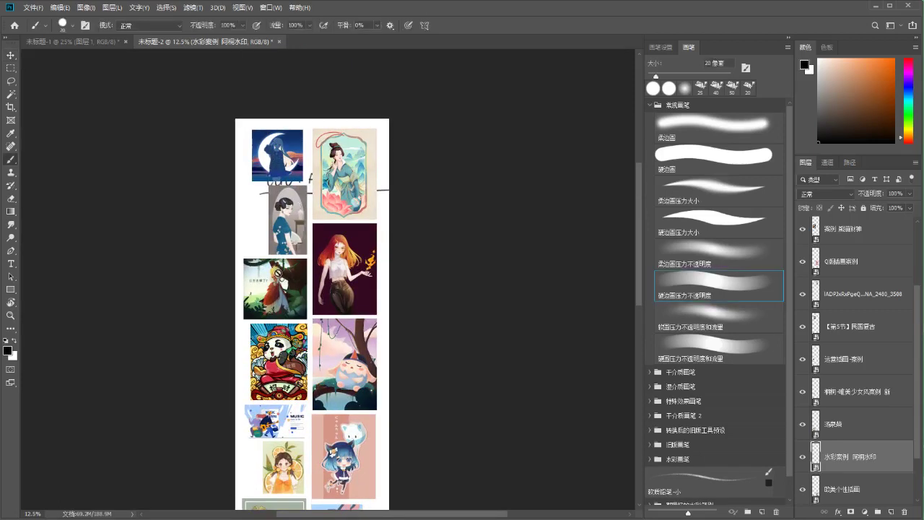
scroll(278, 234, down, 1)
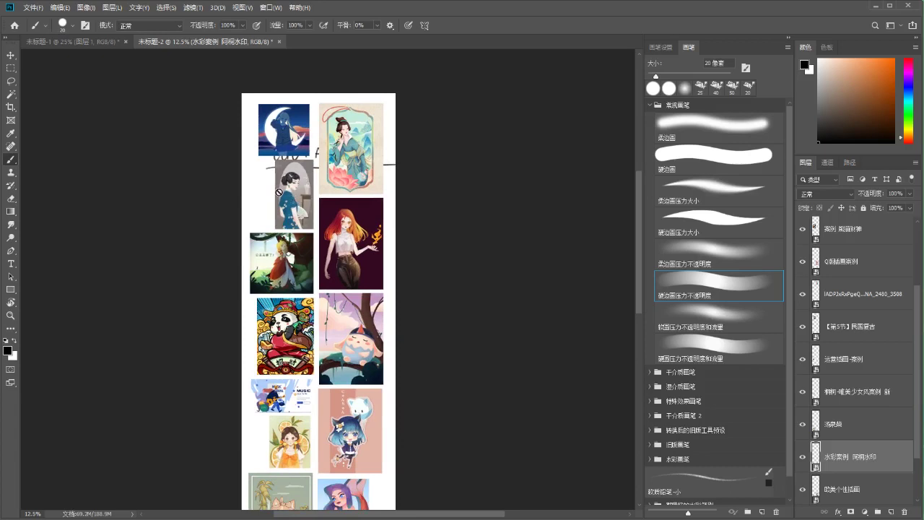
key(v)
mouse_move(286, 196)
mouse_down()
mouse_move(269, 197)
mouse_move(266, 309)
mouse_up()
key(ctrl+equal)
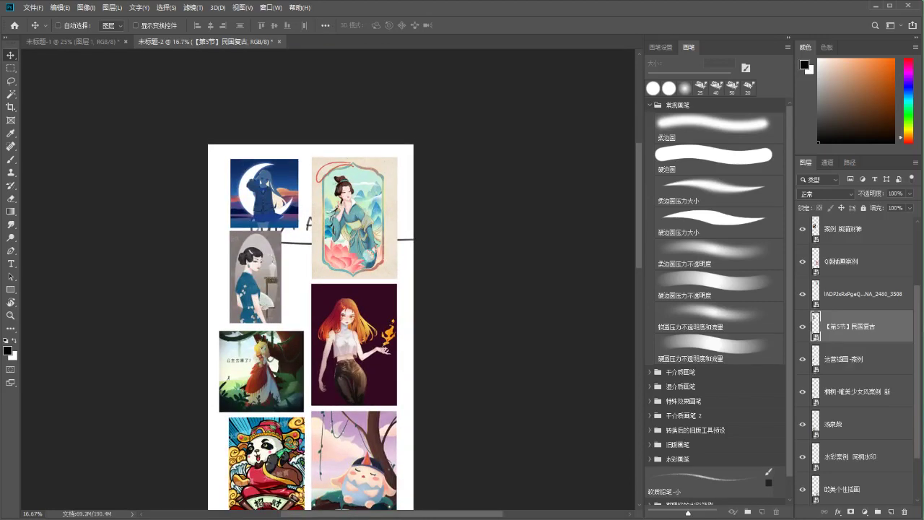
drag(288, 228, 318, 180)
drag(265, 238, 281, 234)
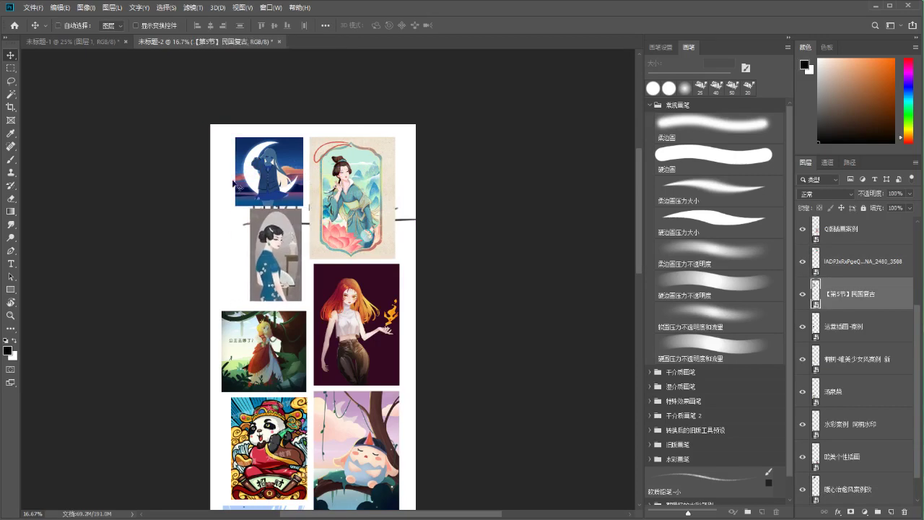
scroll(285, 216, down, 3)
scroll(296, 315, down, 5)
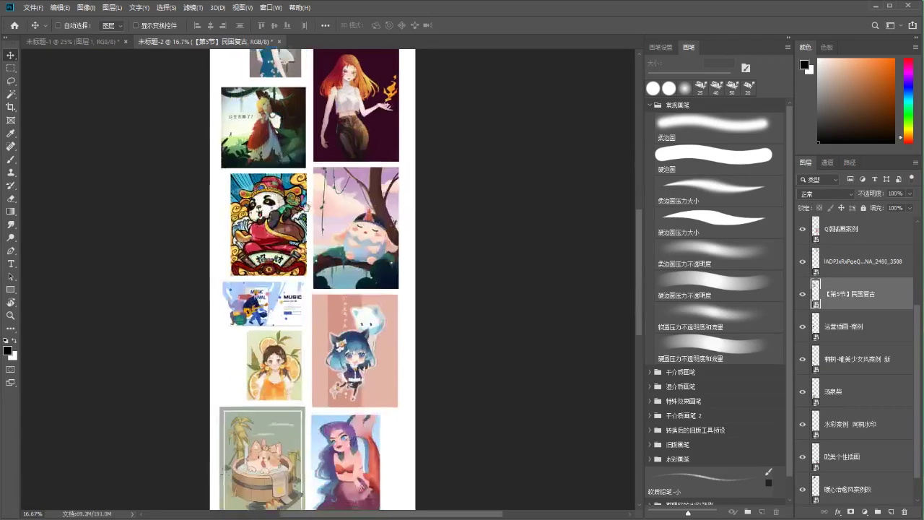
scroll(292, 285, down, 4)
scroll(299, 245, up, 9)
scroll(309, 202, down, 8)
scroll(314, 204, up, 9)
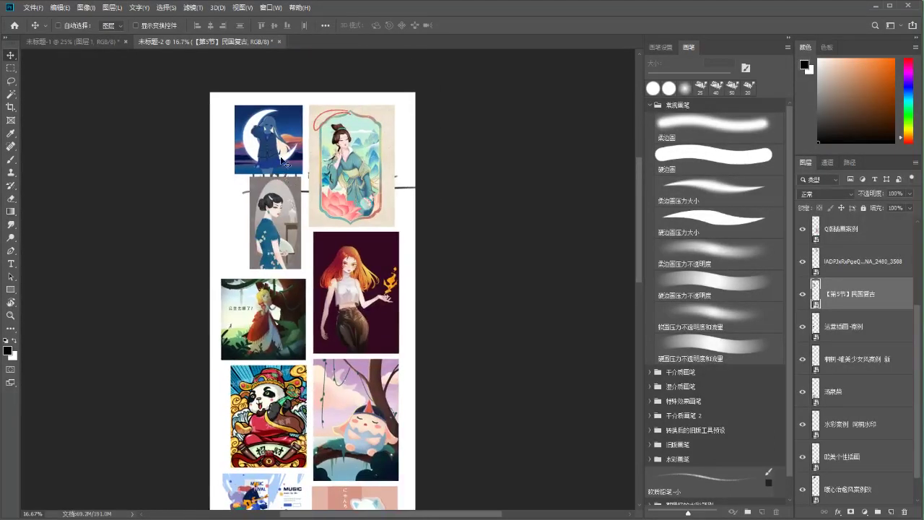
Select all image layers and drag the whole collage down the page with Free Transform
key(ctrl+plus)
scroll(332, 281, up, 1)
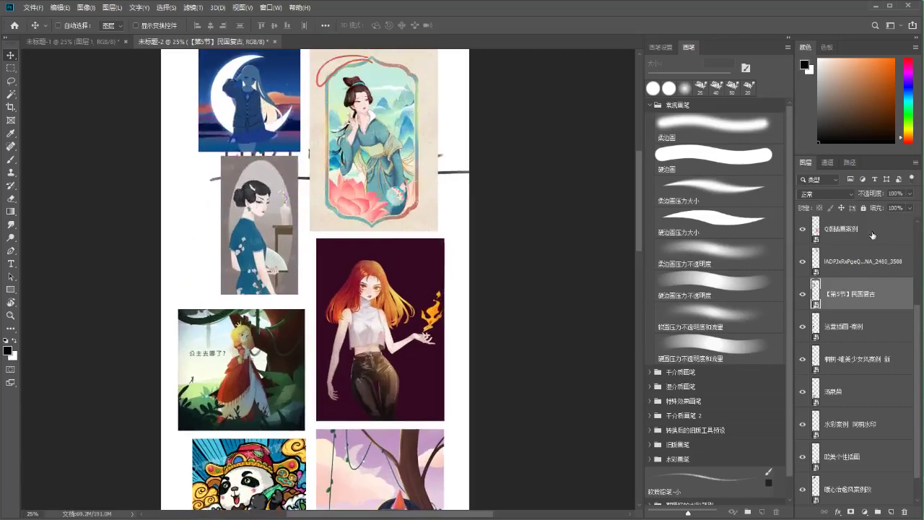
click(870, 231)
key(alt+])
key(alt+])
key(alt+])
key(alt+])
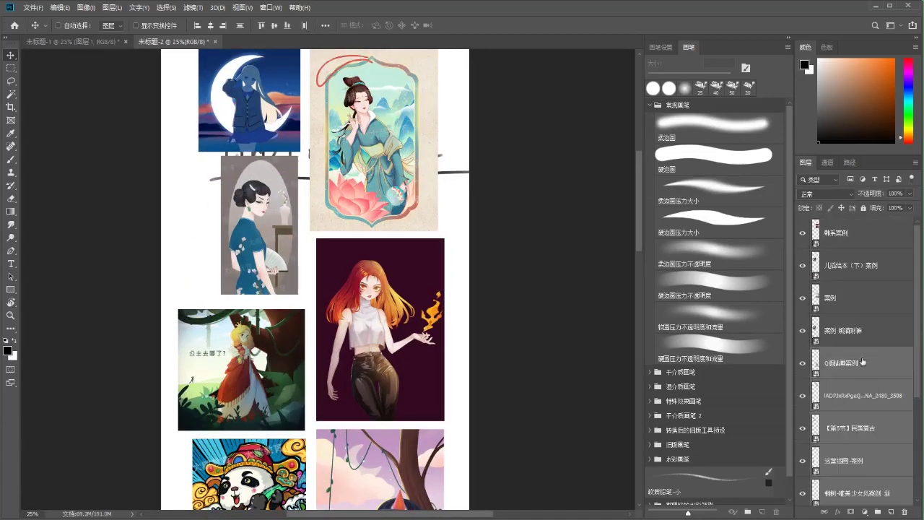
key(ctrl+alt+a)
key(ctrl+t)
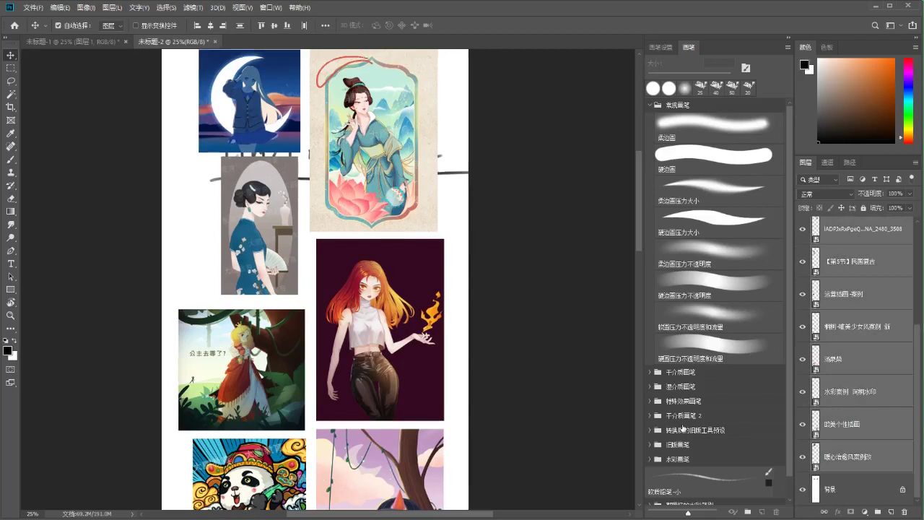
key(ctrl+minus)
drag(345, 147, 348, 211)
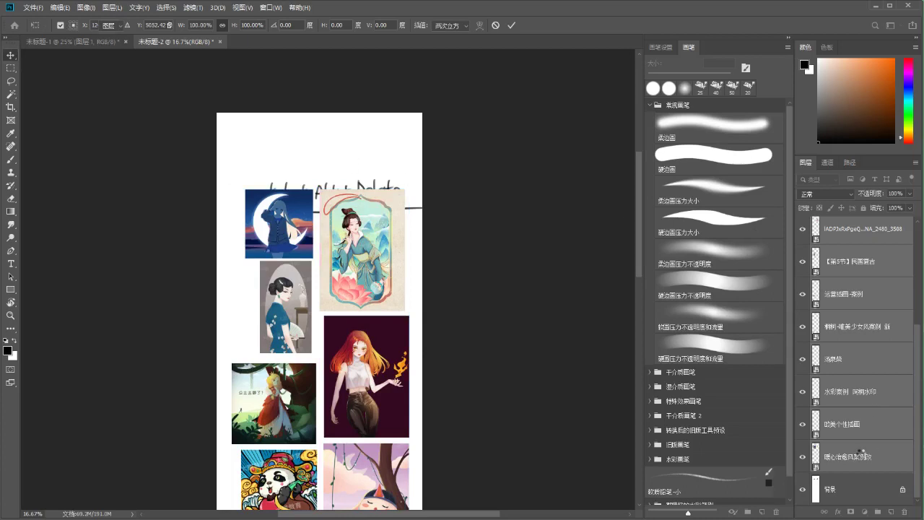
Commit the collage's new position and dismiss the locked-layer warnings
key(Return)
click(852, 488)
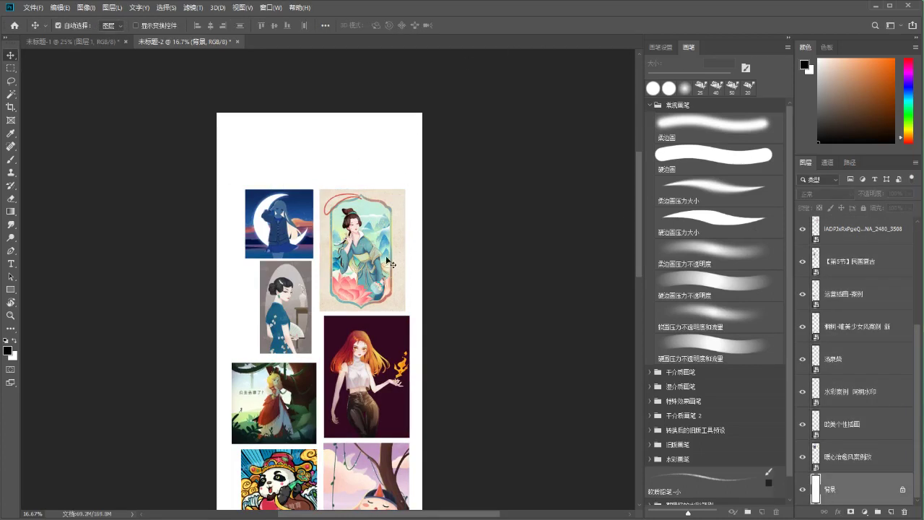
key(ctrl+plus)
key(b)
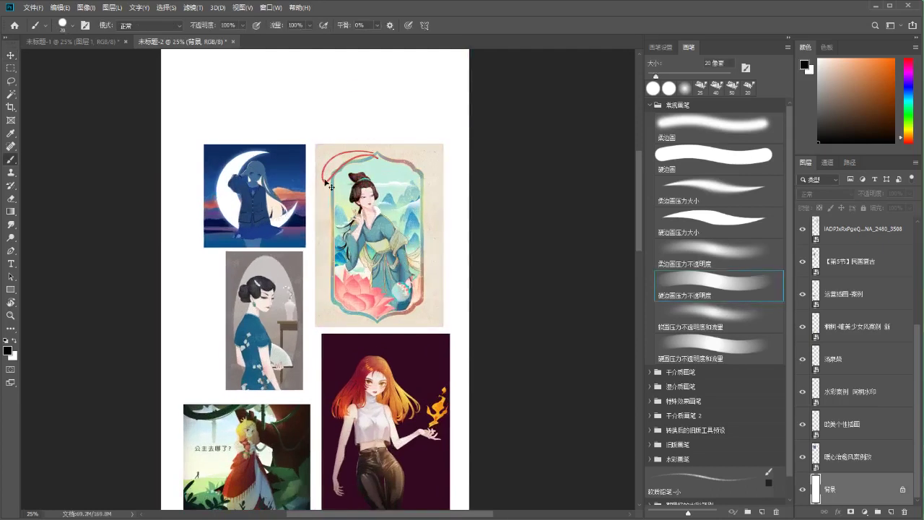
key(ctrl+0)
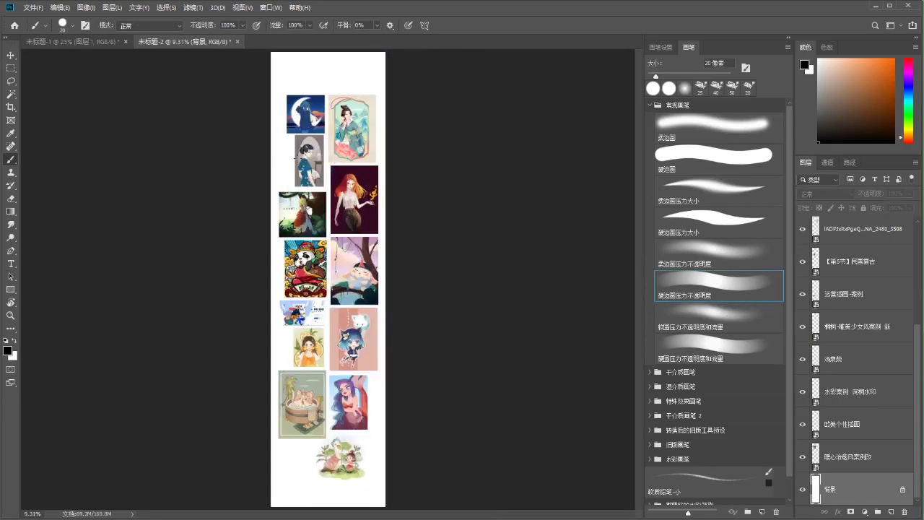
ctrl+click(318, 97)
click(442, 200)
key(m)
ctrl+click(310, 112)
click(419, 198)
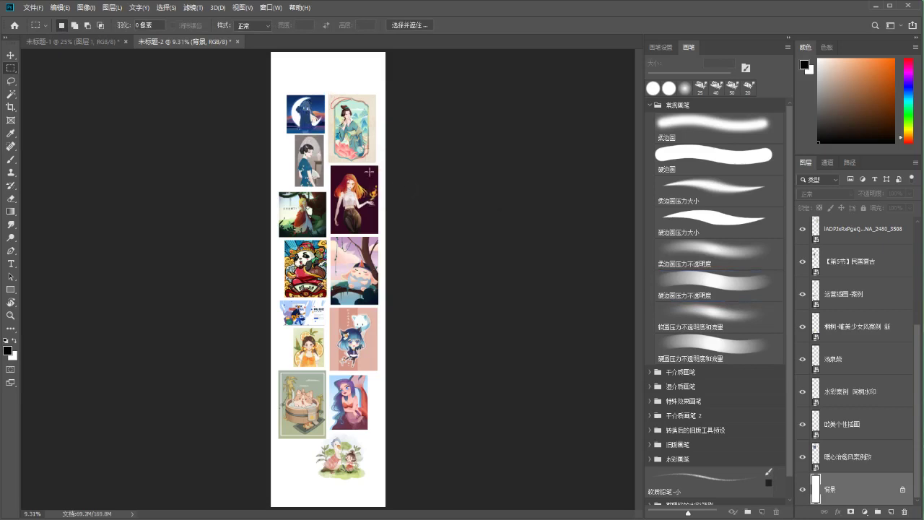
key(v)
Move the moon, kimono, qipao, red-haired, forest-girl, panda and purple-girl images up
drag(306, 114, 300, 85)
drag(337, 120, 316, 92)
click(314, 150)
drag(313, 127, 317, 125)
drag(349, 182, 350, 156)
ctrl+drag(315, 196, 319, 173)
ctrl+drag(303, 249, 301, 219)
ctrl+drag(346, 249, 346, 230)
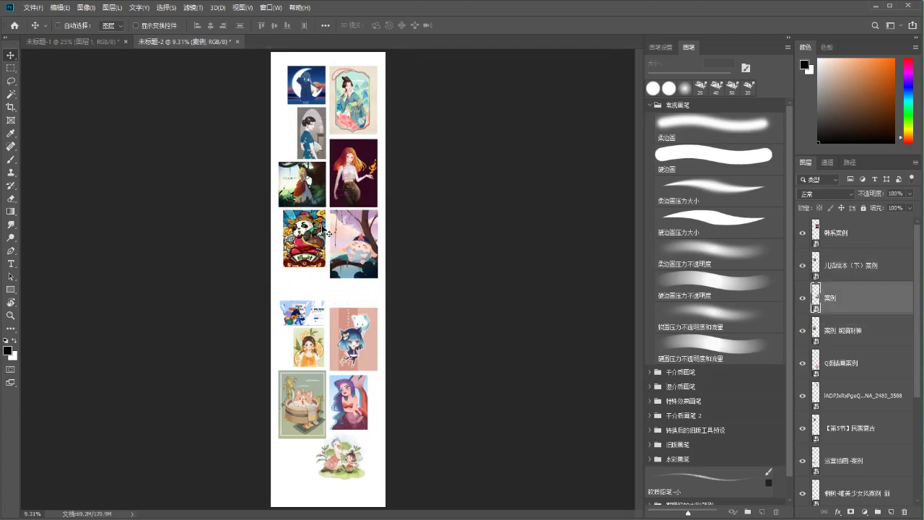
Move the MUSIC, chibi cat-girl, orange-girl, cat-in-tub and mermaid illustrations up to close gaps
scroll(323, 233, up, 3)
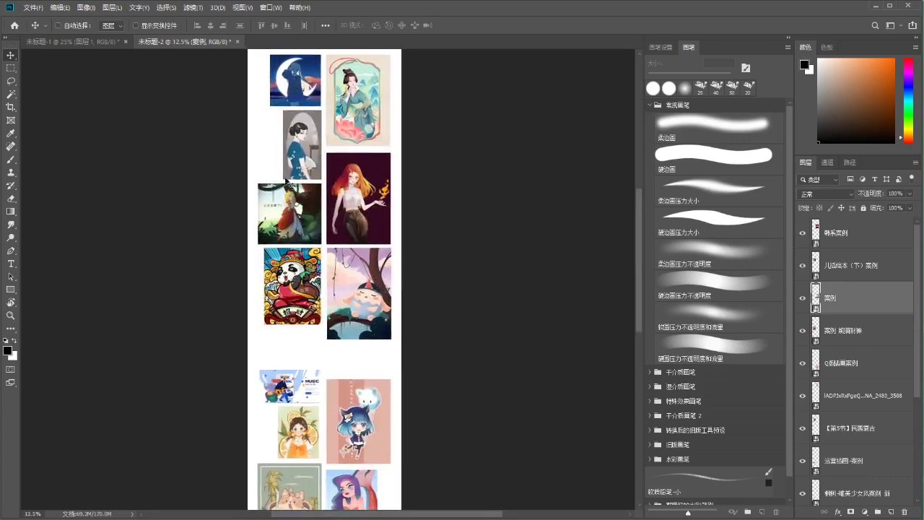
drag(330, 246, 332, 250)
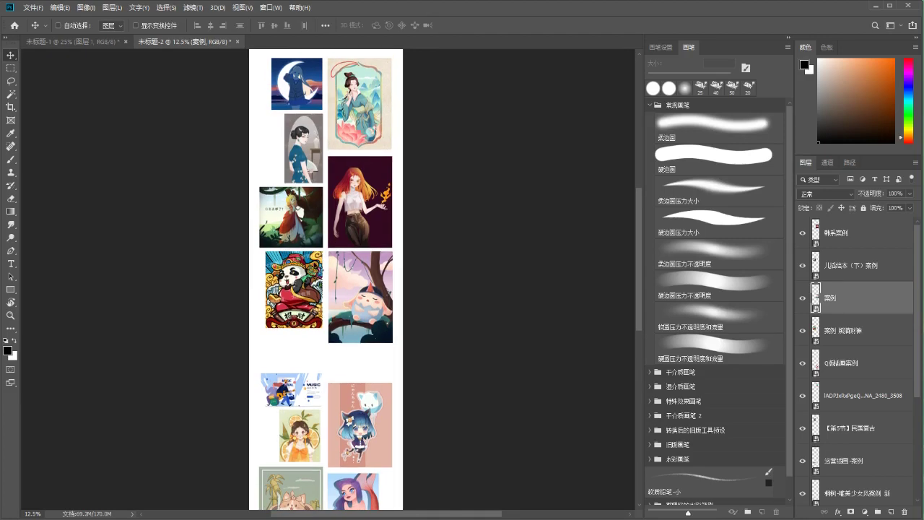
key(b)
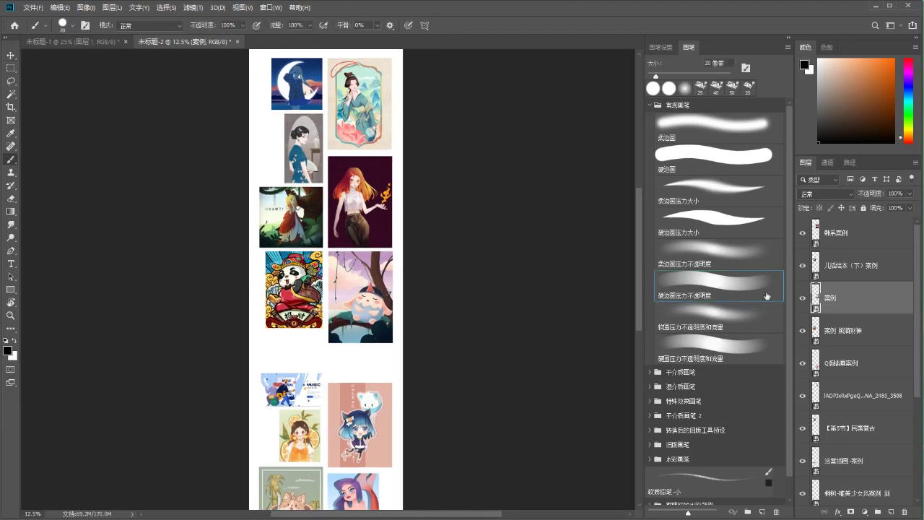
drag(323, 343, 317, 255)
key(ctrl)
drag(305, 300, 310, 268)
drag(349, 334, 344, 289)
drag(305, 335, 306, 296)
scroll(306, 293, down, 3)
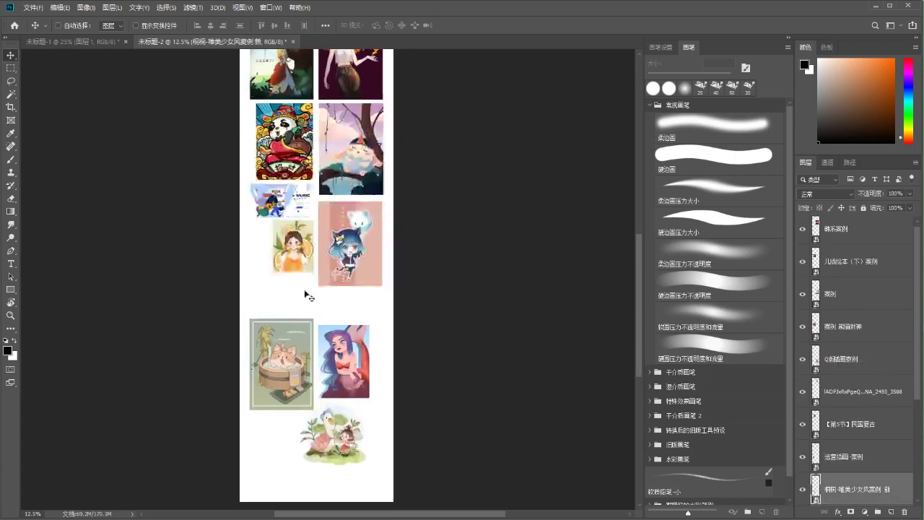
drag(299, 348, 299, 304)
drag(333, 343, 337, 311)
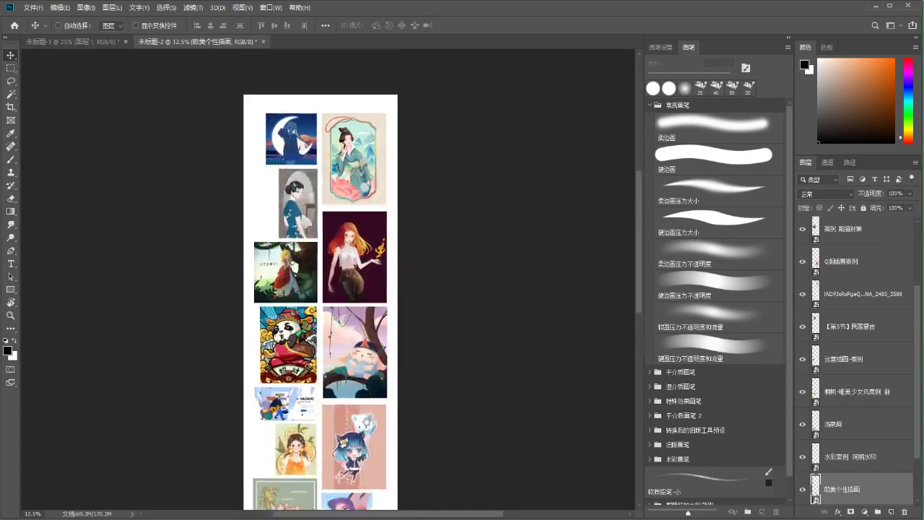
scroll(363, 237, up, 2)
scroll(363, 236, down, 3)
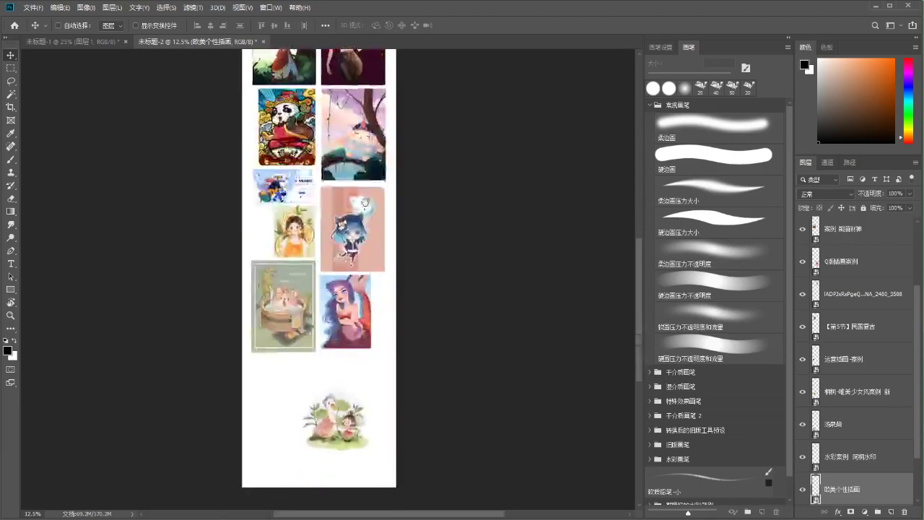
Move the watercolour duck illustration up and left toward the moon picture
drag(337, 410, 283, 226)
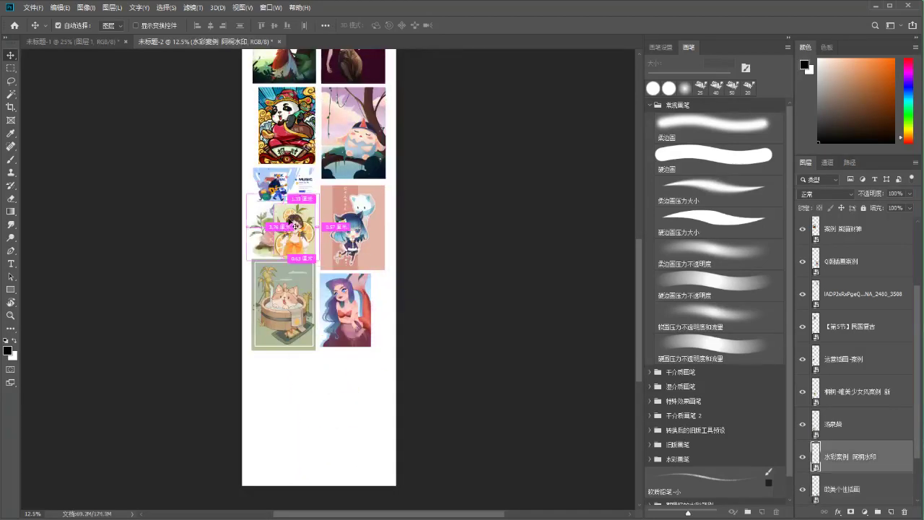
key(ctrl+plus)
scroll(323, 318, up, 2)
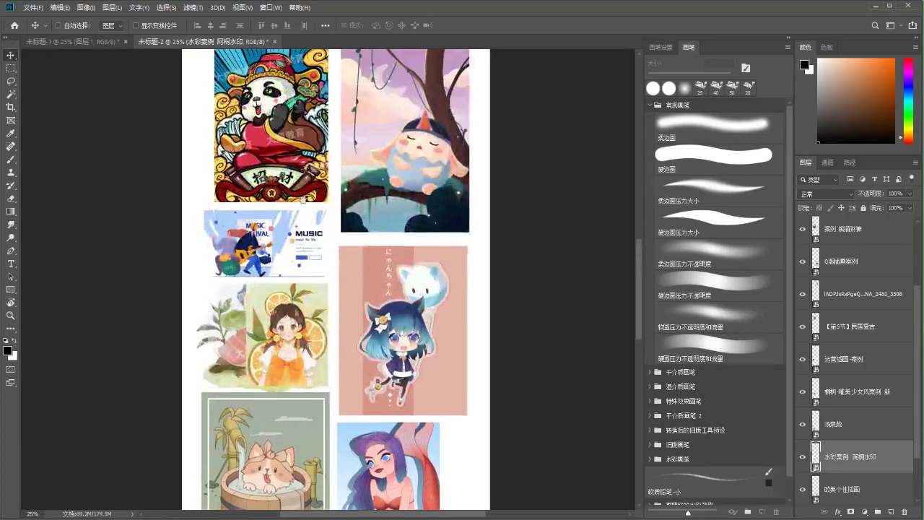
scroll(325, 318, up, 8)
drag(311, 171, 308, 248)
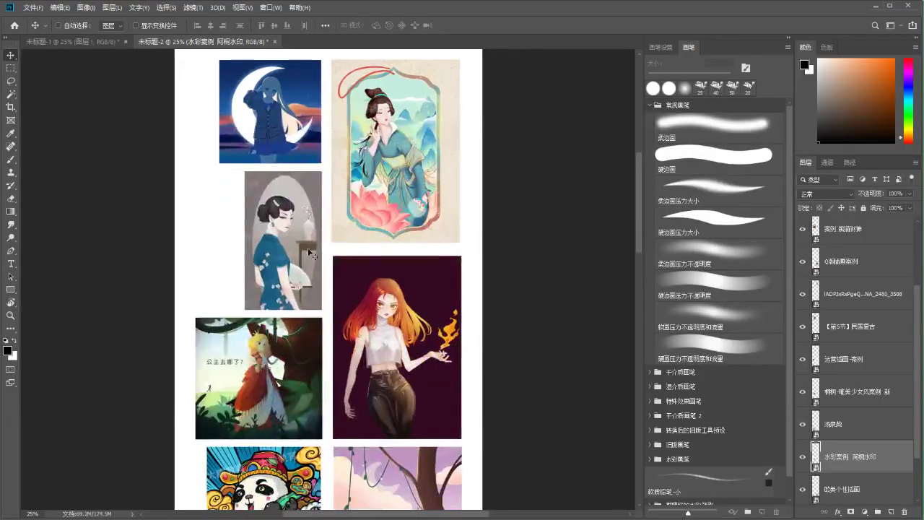
drag(271, 382, 268, 289)
Delete the qipao portrait and select the watercolour duck illustration layer
drag(290, 177, 290, 175)
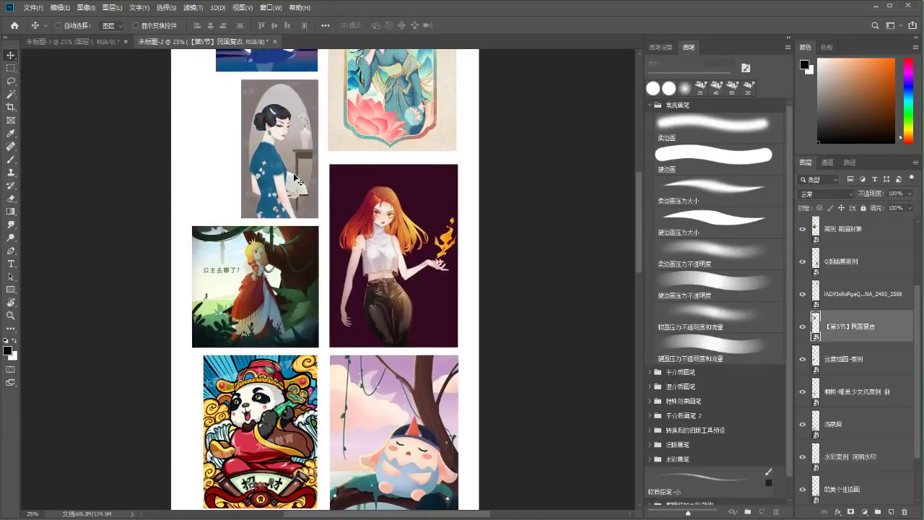
scroll(290, 175, up, 1)
key(Delete)
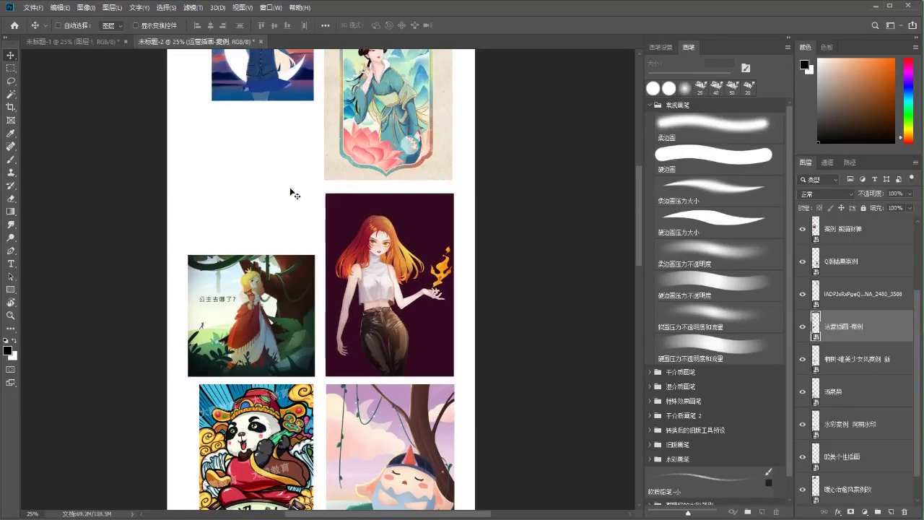
scroll(290, 187, down, 4)
scroll(289, 187, down, 2)
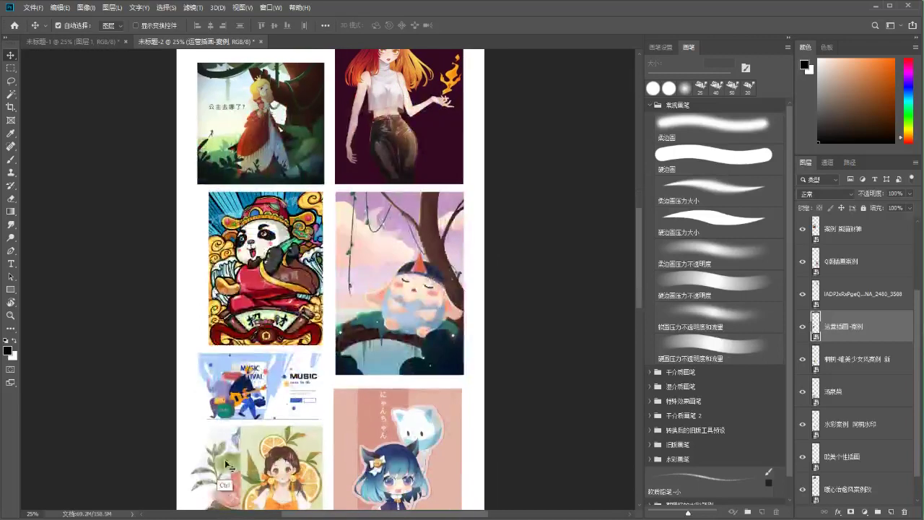
ctrl+click(284, 366)
scroll(284, 366, up, 8)
Place the watercolour duck illustration below the moon picture, scaled to about 79%, and commit
key(ctrl+t)
drag(284, 366, 276, 248)
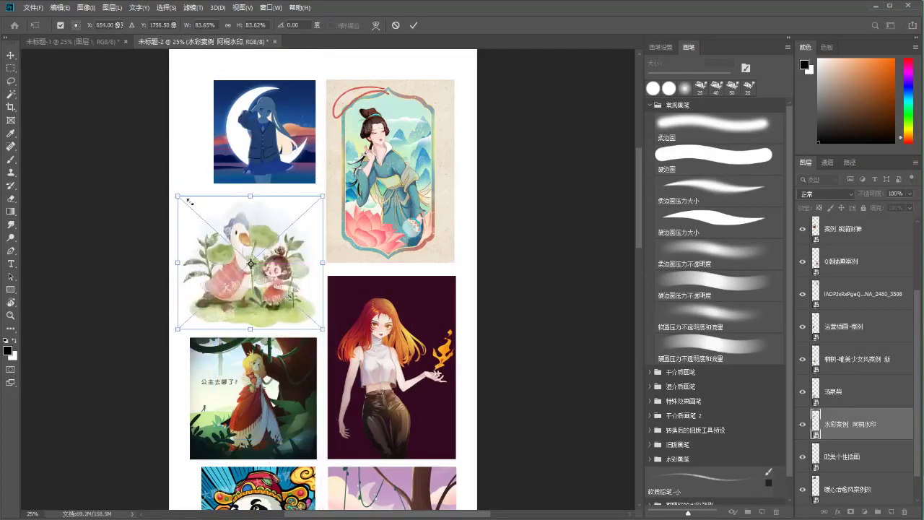
drag(188, 201, 210, 220)
drag(290, 273, 282, 262)
drag(192, 207, 179, 193)
key(Right)
key(Right)
key(Right)
key(Right)
key(Right)
key(Right)
key(Right)
key(Right)
key(Right)
key(Right)
key(Right)
key(Right)
key(Right)
key(Right)
key(Right)
key(Right)
key(Down)
key(Down)
key(Down)
key(Down)
key(Down)
key(Down)
key(Down)
key(Down)
key(Down)
key(Down)
key(Down)
key(Down)
key(Down)
key(Down)
key(Down)
key(Down)
key(Down)
key(Down)
key(Down)
key(Down)
key(Right)
key(Right)
key(Right)
key(Right)
key(Right)
key(Right)
key(Right)
key(Right)
key(Up)
key(Up)
key(Up)
key(Up)
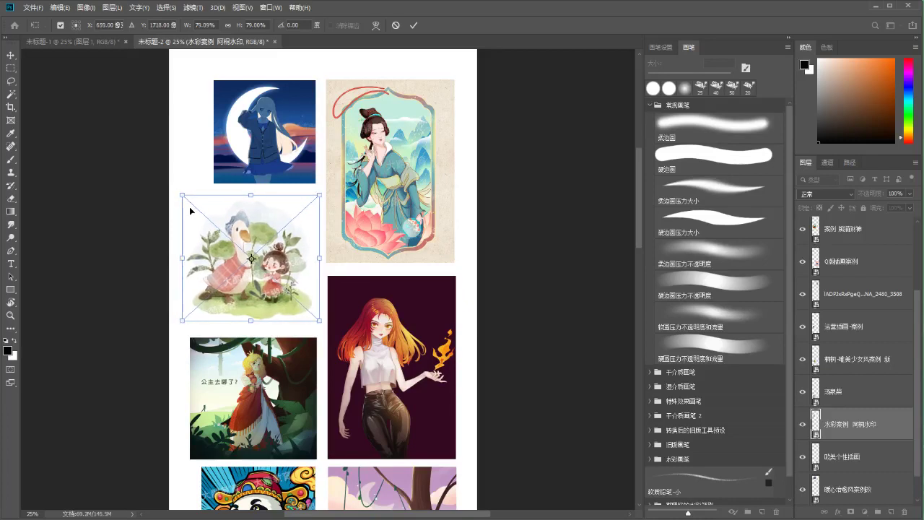
key(Return)
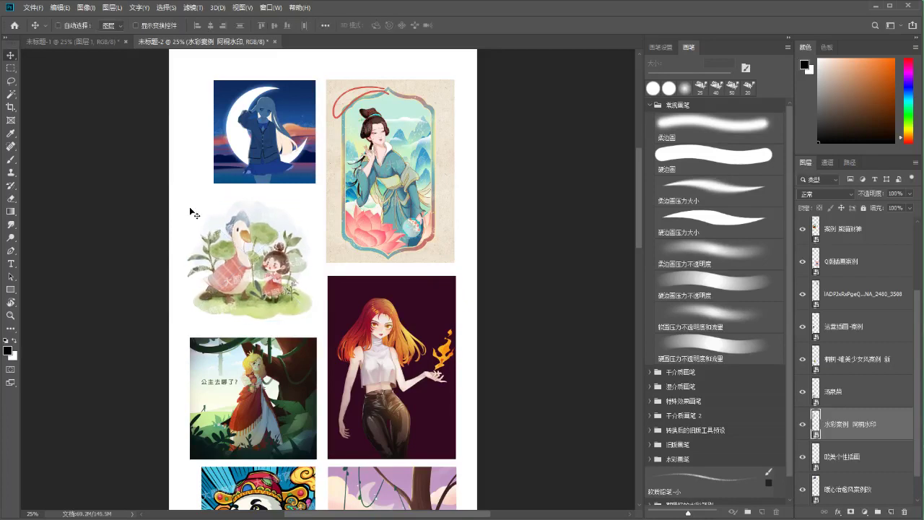
Select all illustration layers from 韩系案例 down to 暖心治愈风案例
key(b)
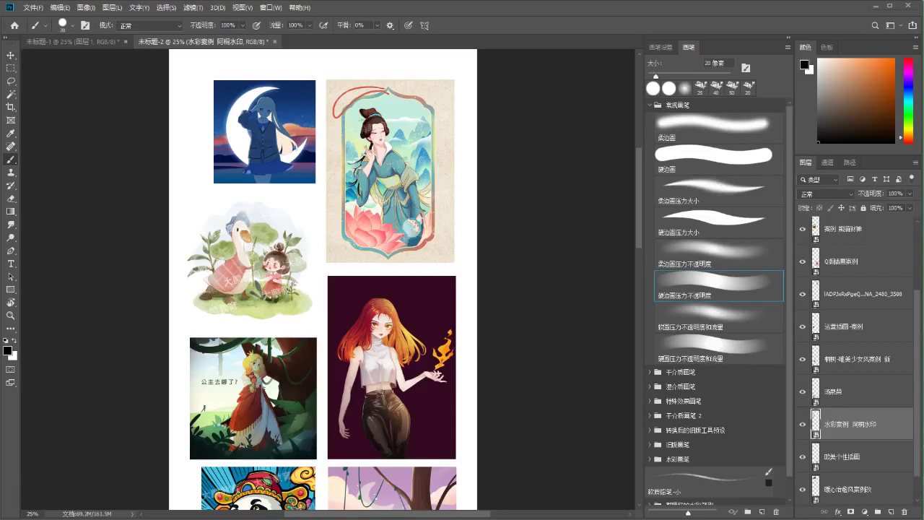
click(360, 268)
click(470, 252)
drag(307, 221, 308, 252)
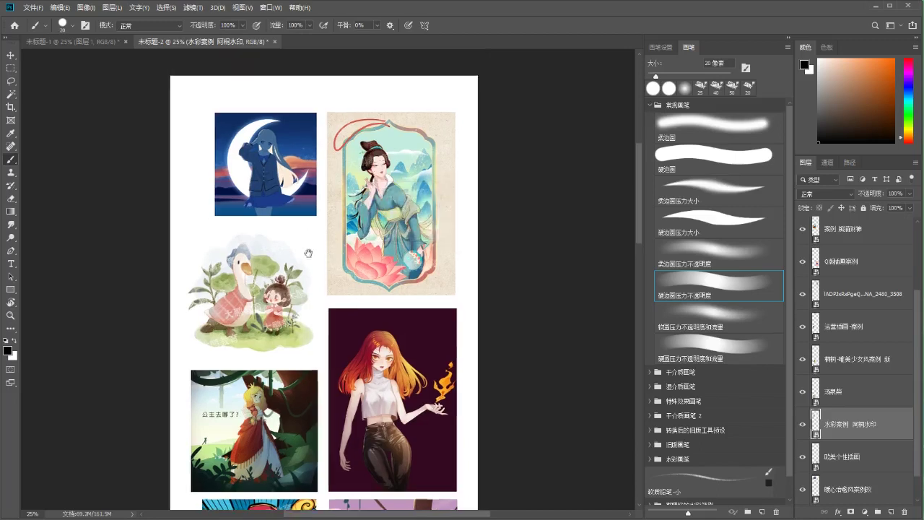
scroll(888, 288, up, 3)
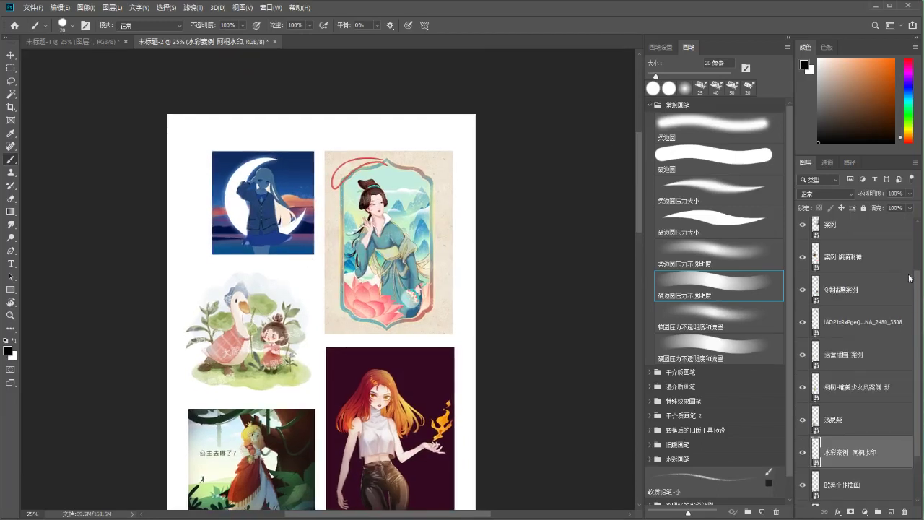
click(866, 241)
scroll(877, 324, down, 5)
shift+click(840, 454)
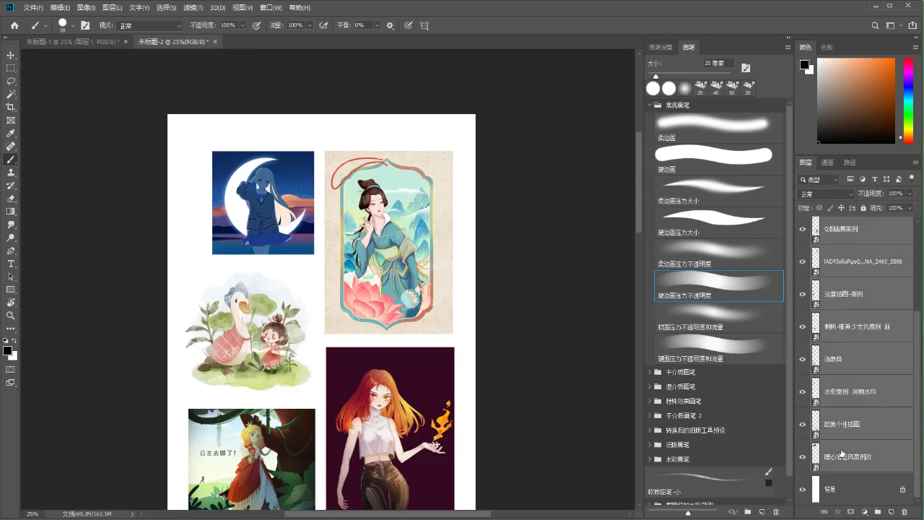
key(ctrl+minus)
key(ctrl+t)
Drag the transformed illustration block down, adjust it slightly, and select the Q版插画案例 layer
scroll(356, 96, down, 5)
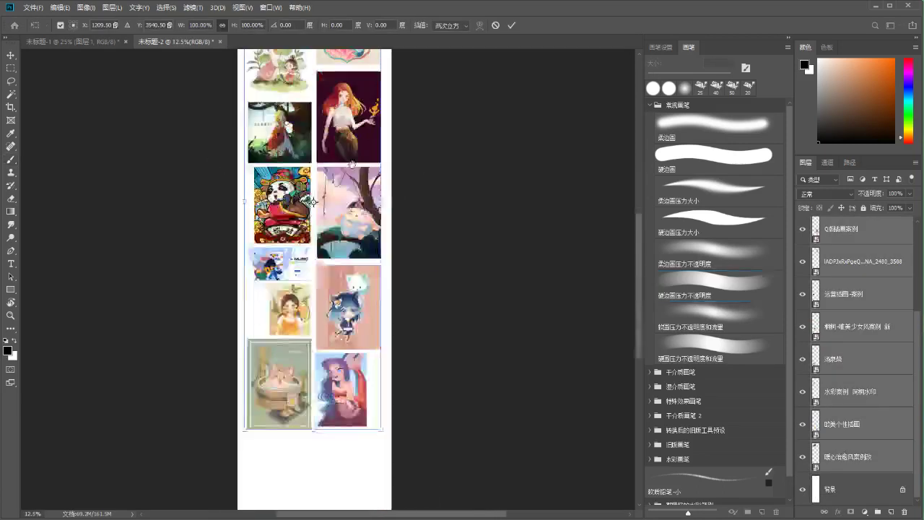
drag(351, 190, 345, 249)
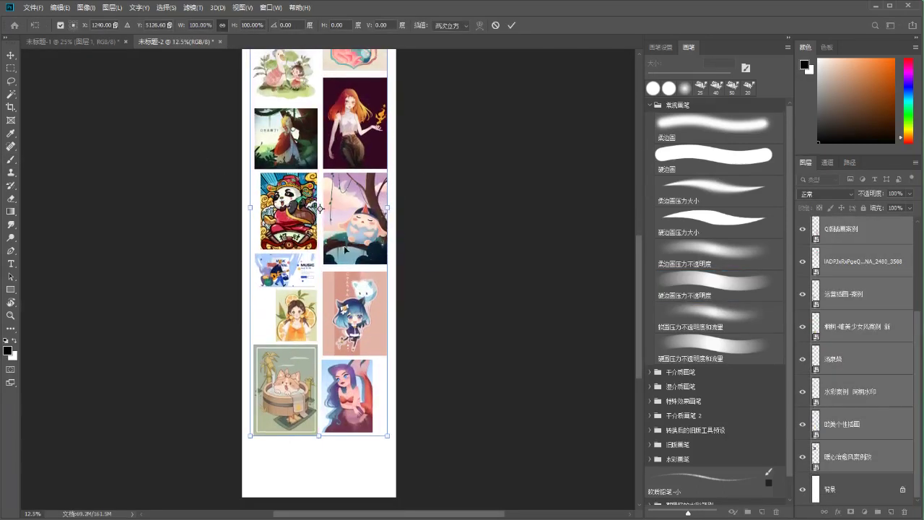
scroll(342, 228, up, 5)
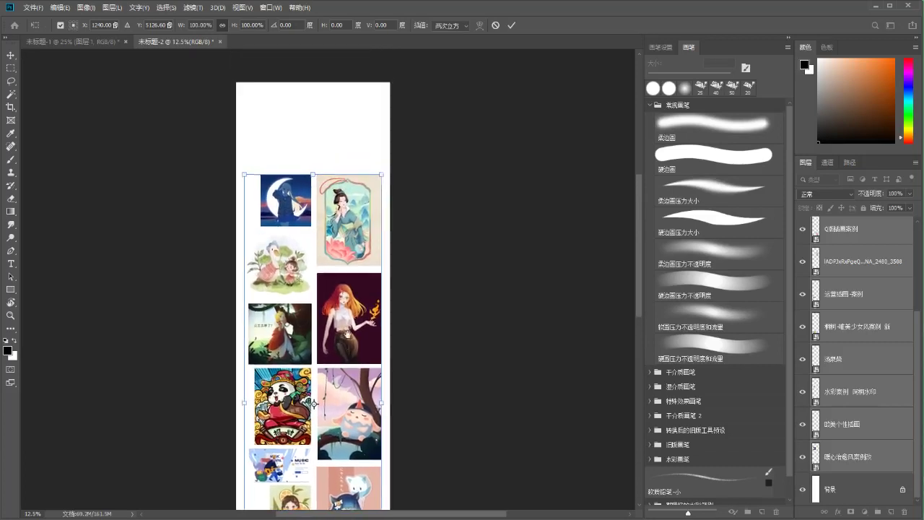
drag(342, 228, 336, 228)
key(b)
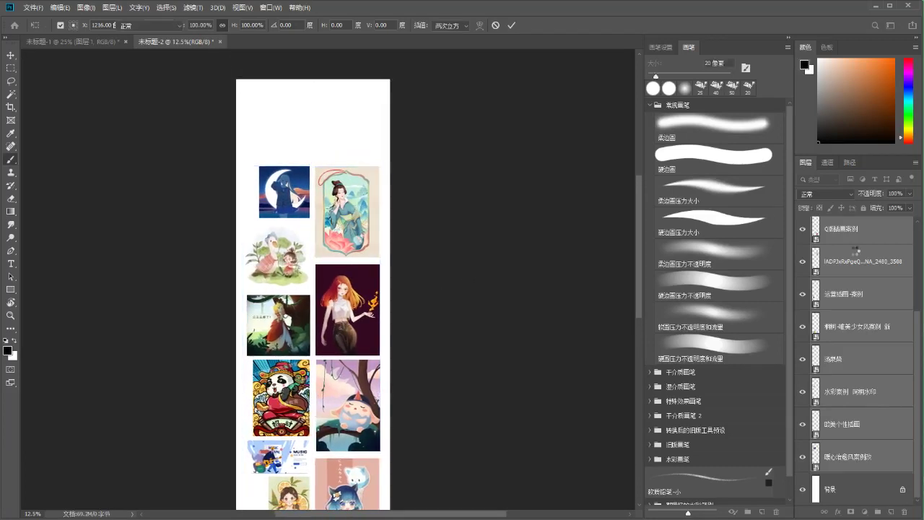
drag(859, 225, 630, 275)
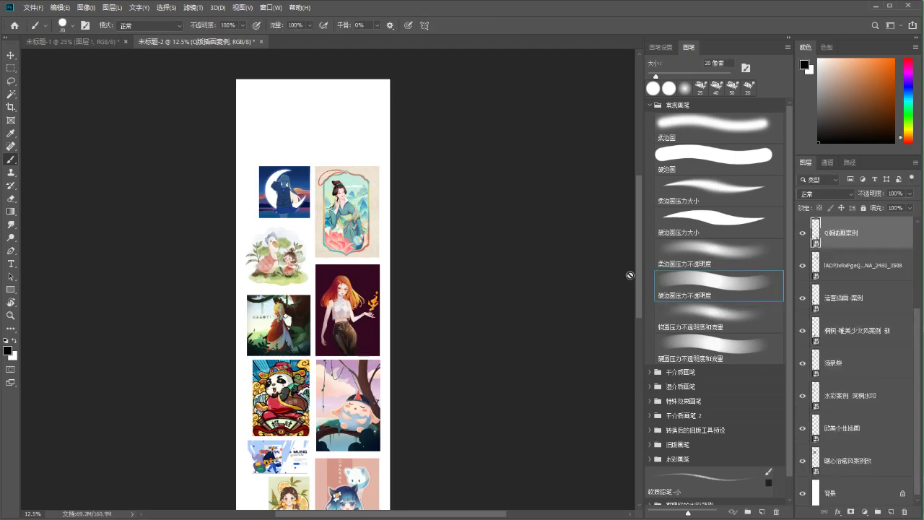
key(ctrl+equal)
key(ctrl+equal)
key(ctrl+equal)
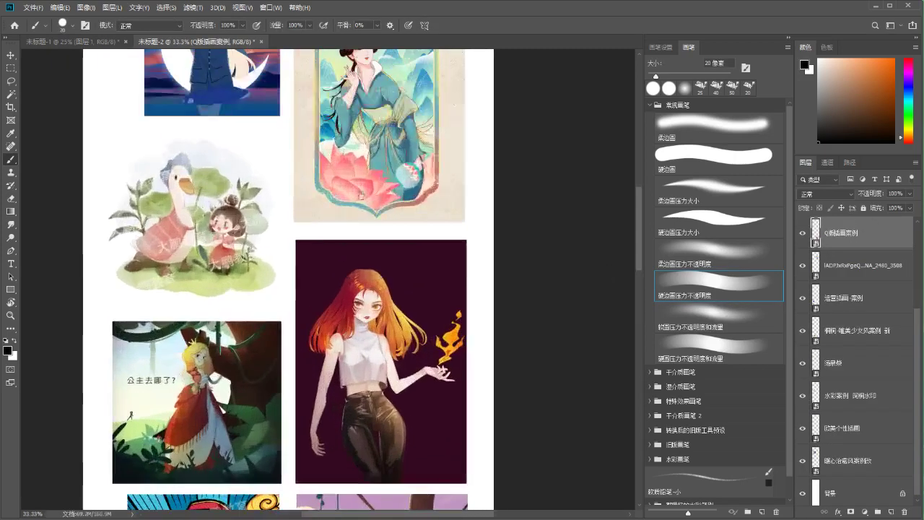
scroll(361, 195, up, 3)
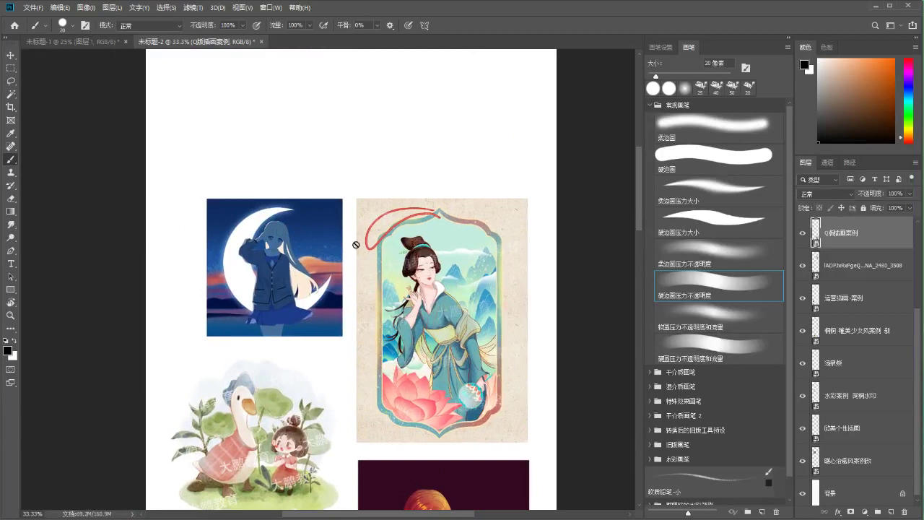
scroll(299, 253, up, 1)
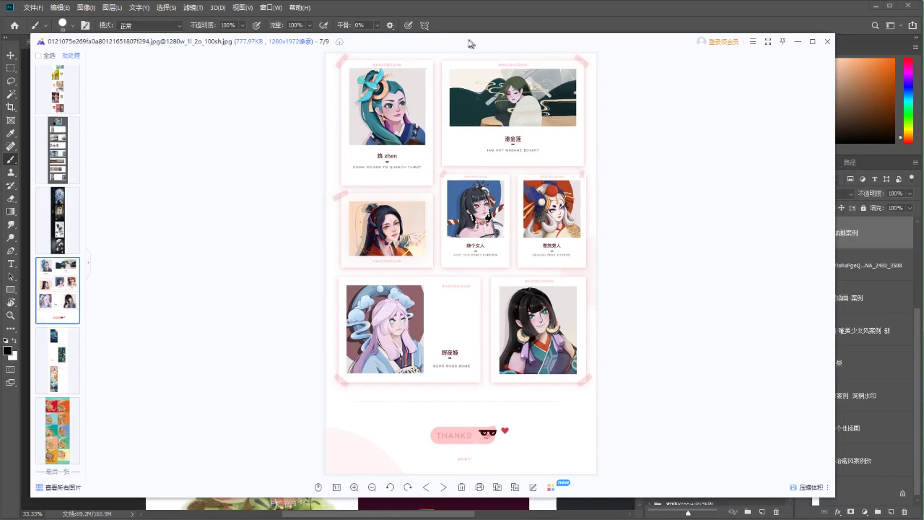
key(Escape)
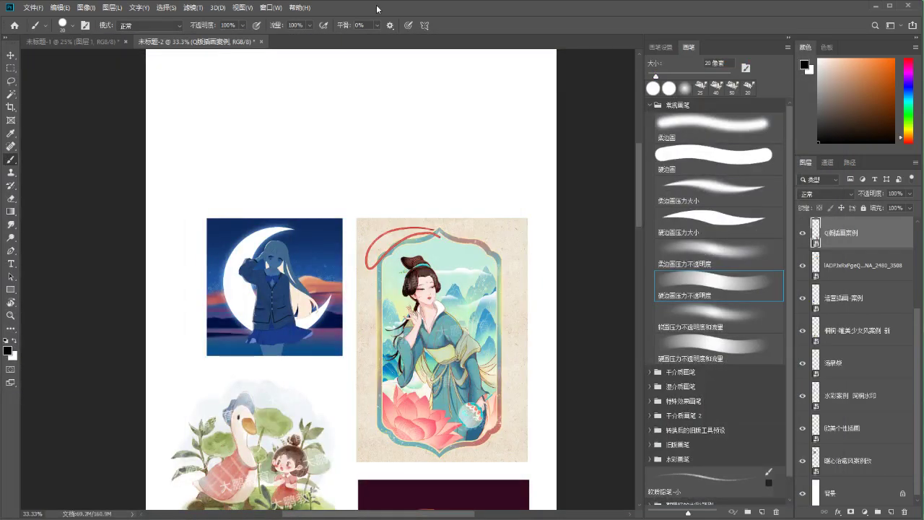
Move the robed-lady picture down about 50 px and reposition the moon-girl picture
key(ctrl+plus)
drag(316, 277, 360, 318)
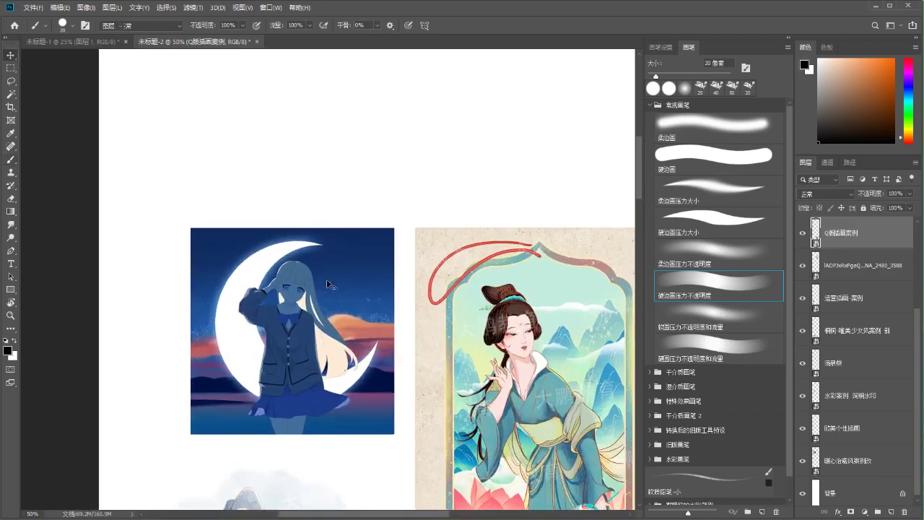
key(v)
drag(283, 279, 285, 315)
drag(289, 275, 292, 312)
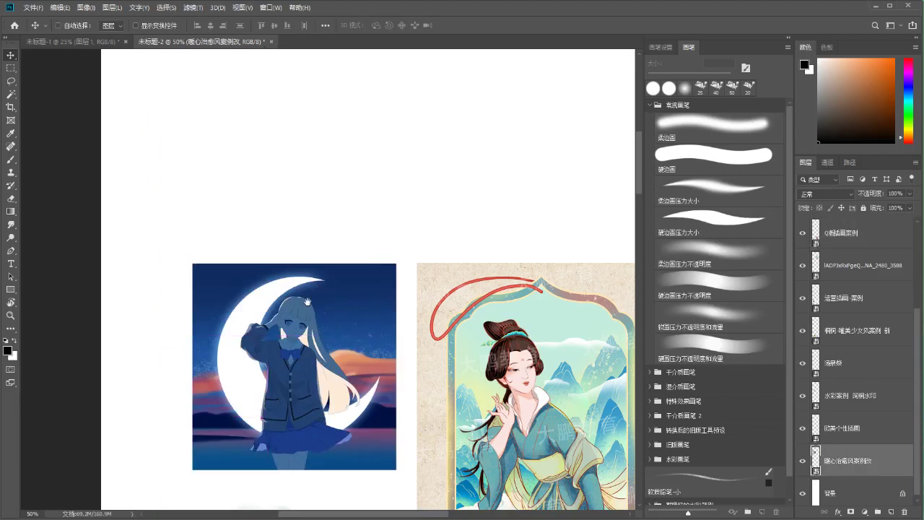
scroll(292, 312, down, 3)
drag(305, 255, 286, 257)
scroll(303, 263, down, 1)
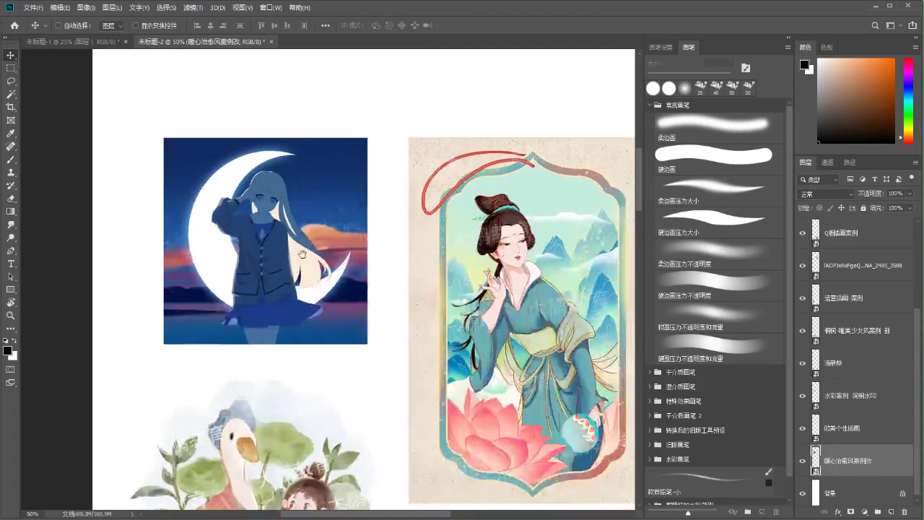
scroll(895, 447, down, 1)
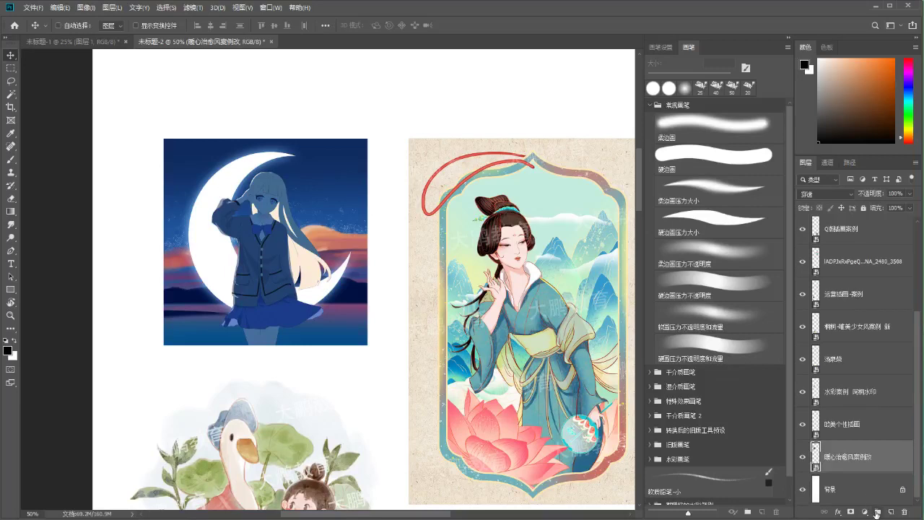
Put the moon-girl picture into new group 组 1 with 图层 1 beneath it, and pick pale peach
click(876, 512)
scroll(851, 376, down, 1)
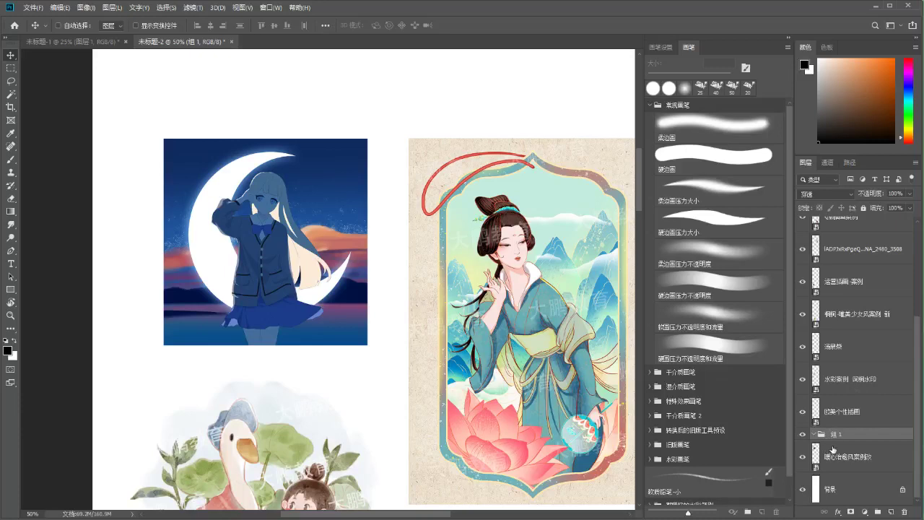
click(833, 451)
click(803, 458)
click(803, 458)
drag(845, 455, 846, 453)
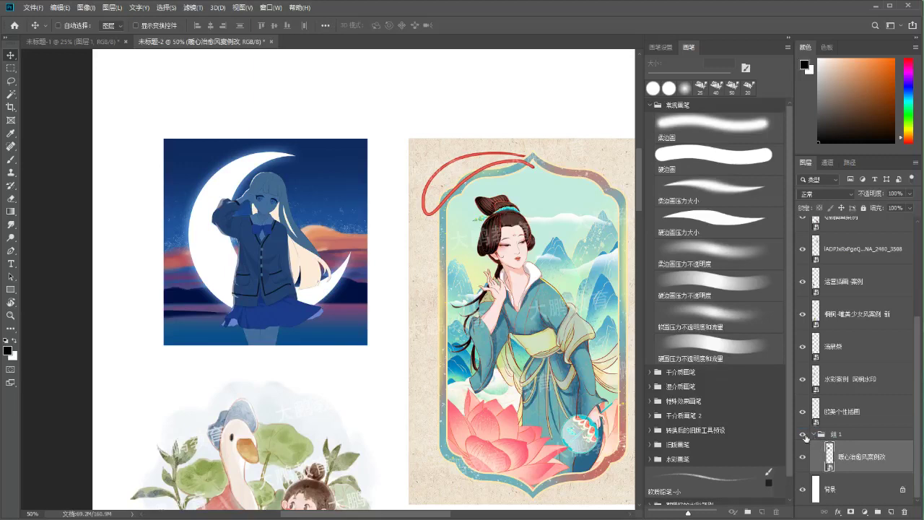
click(892, 511)
drag(846, 456, 863, 478)
key(m)
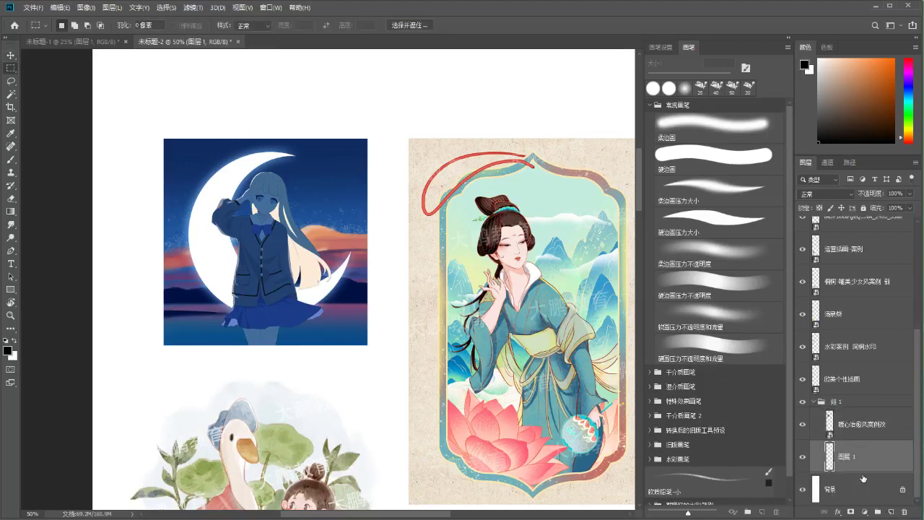
drag(262, 218, 281, 238)
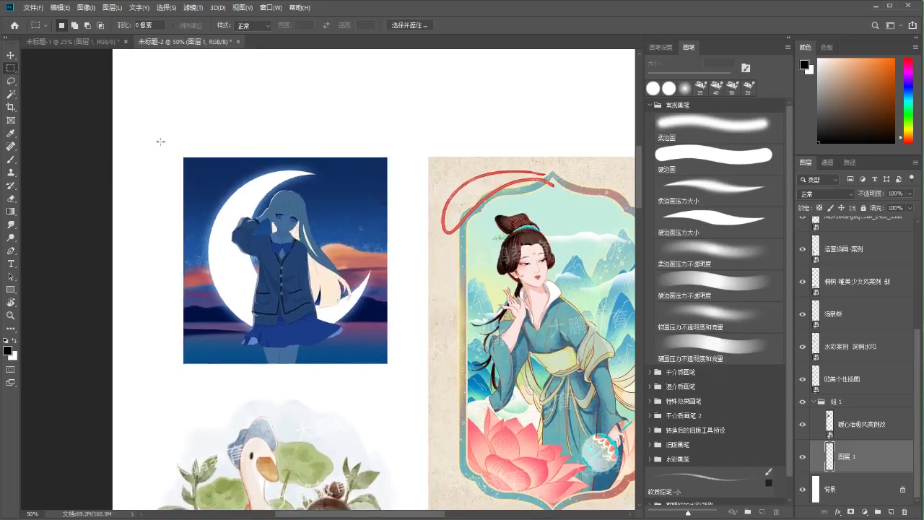
drag(839, 55, 837, 57)
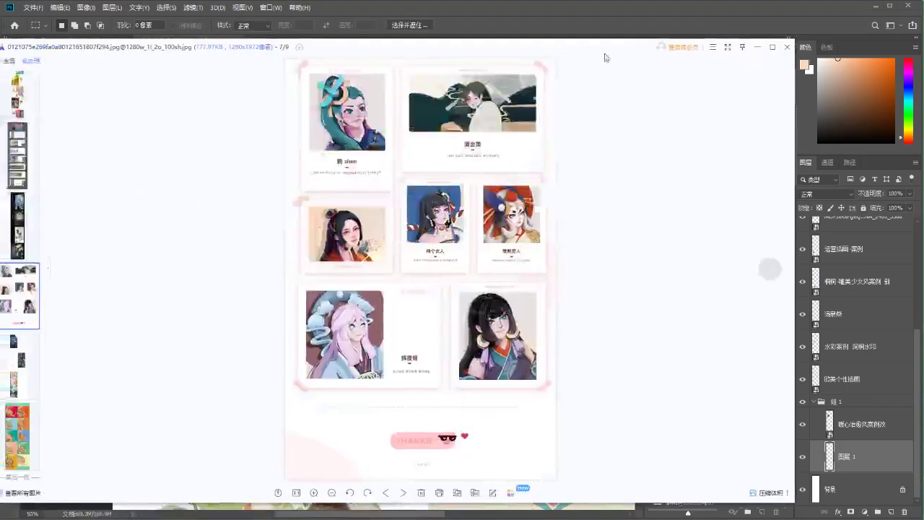
scroll(397, 274, up, 2)
scroll(194, 318, up, 1)
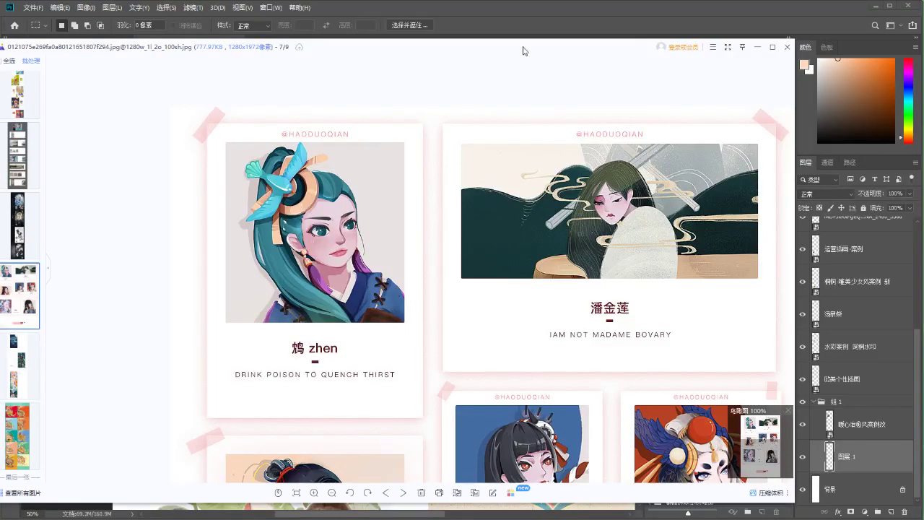
key(Escape)
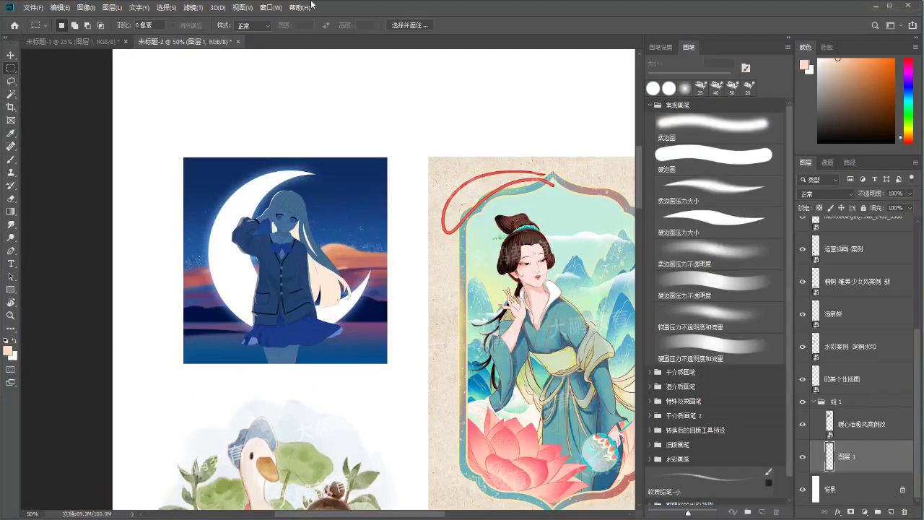
Select a rectangle around the moon-girl picture and fill it with peach on 图层 1
scroll(273, 177, down, 2)
drag(165, 117, 410, 347)
click(173, 128)
drag(166, 116, 402, 432)
drag(376, 388, 375, 361)
key(x)
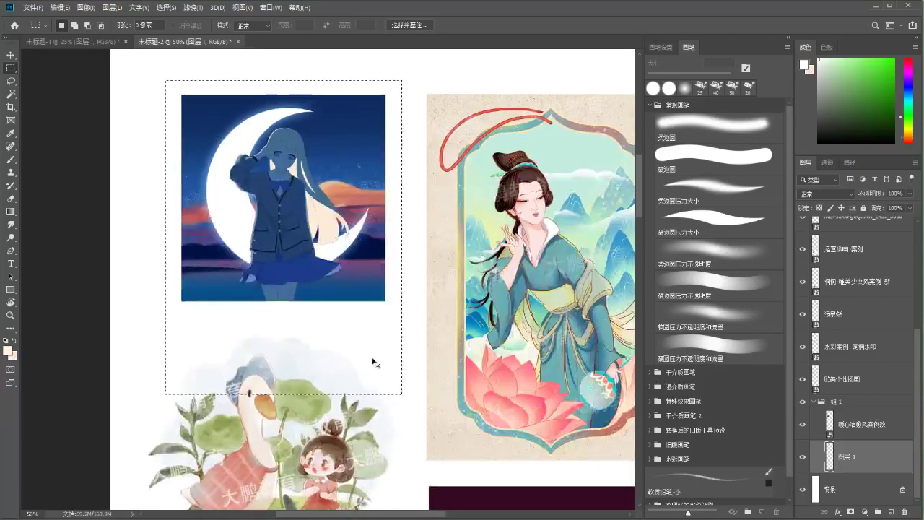
key(ctrl+BackSpace)
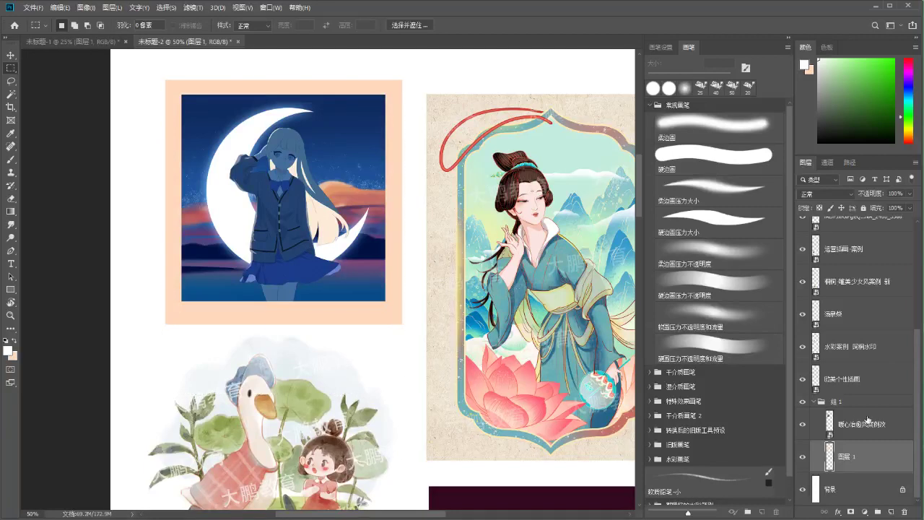
Stretch the peach card downward below the picture and reselect layer 图层 1
click(859, 402)
key(ctrl+t)
drag(337, 153, 330, 190)
key(Return)
key(b)
scroll(330, 190, down, 1)
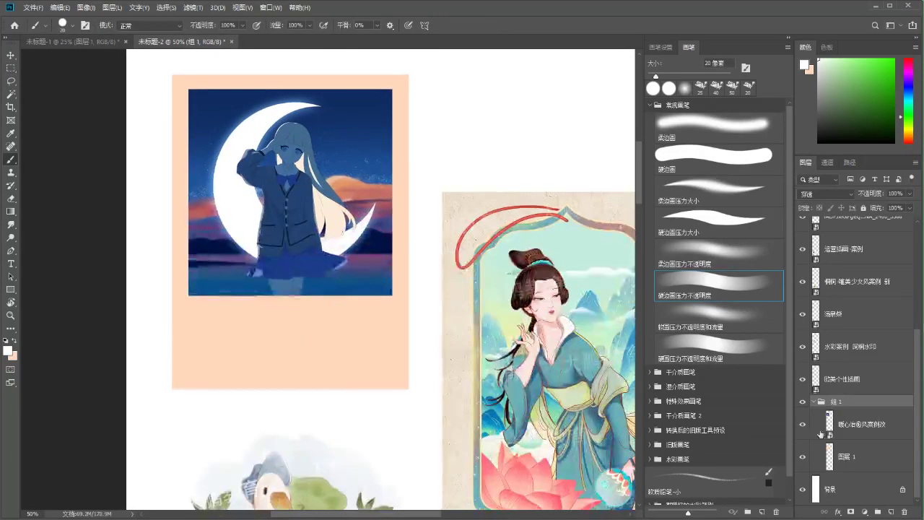
click(831, 452)
drag(367, 262, 324, 264)
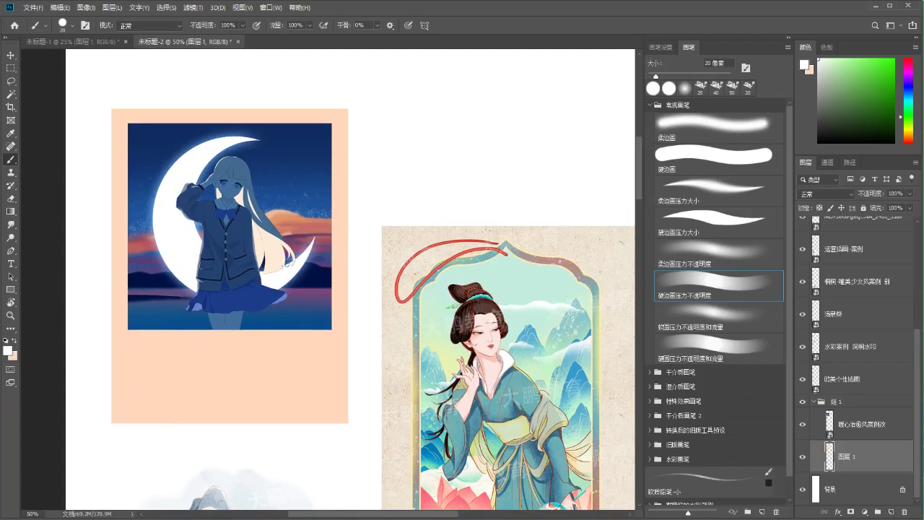
key(v)
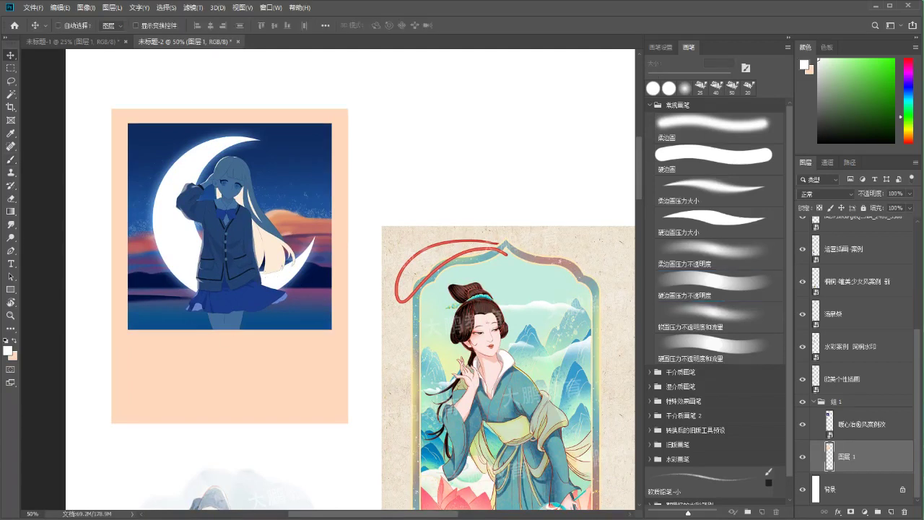
click(10, 316)
drag(315, 335, 249, 322)
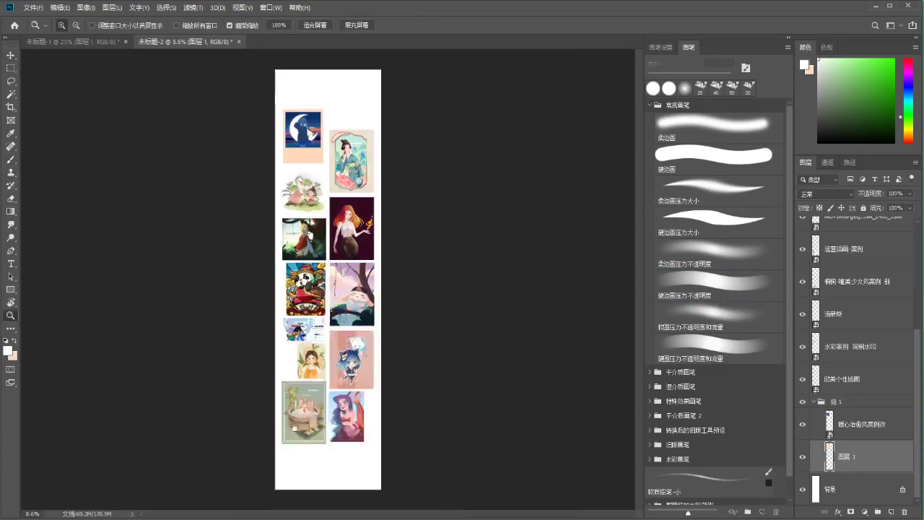
drag(293, 111, 301, 116)
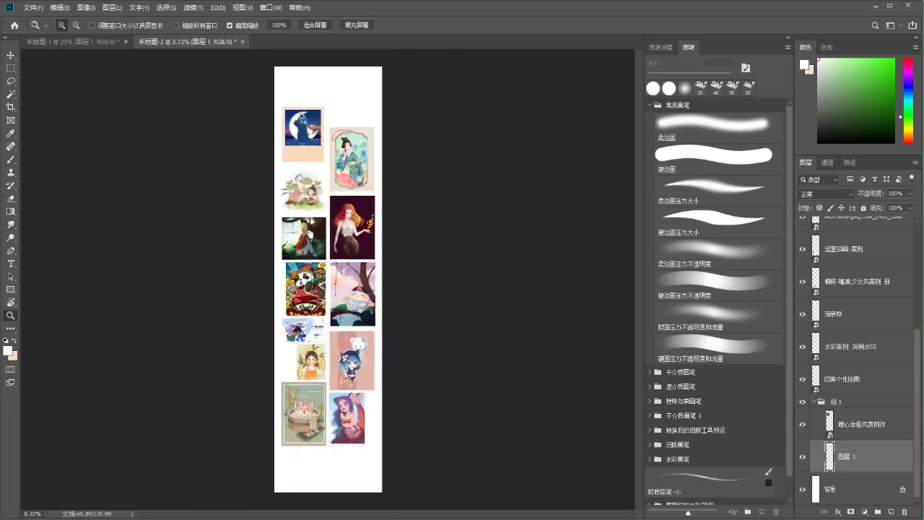
drag(281, 152, 386, 345)
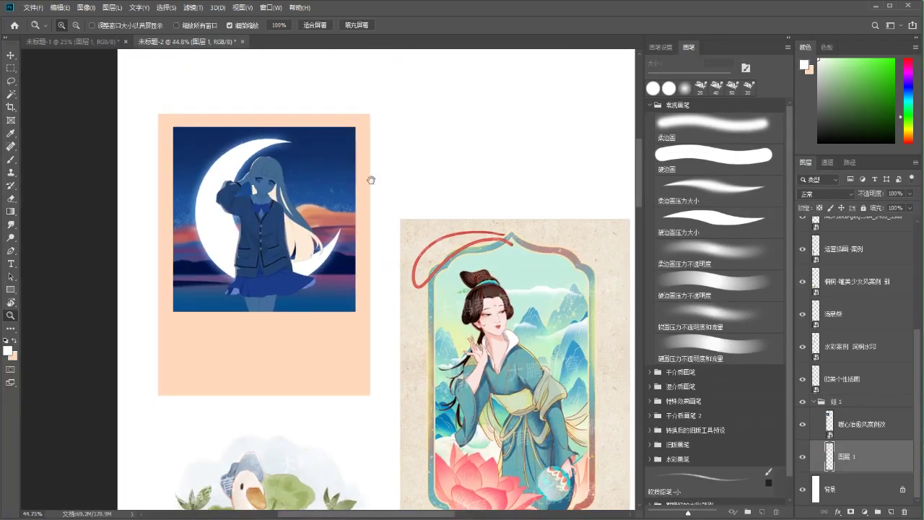
scroll(377, 177, left, 1)
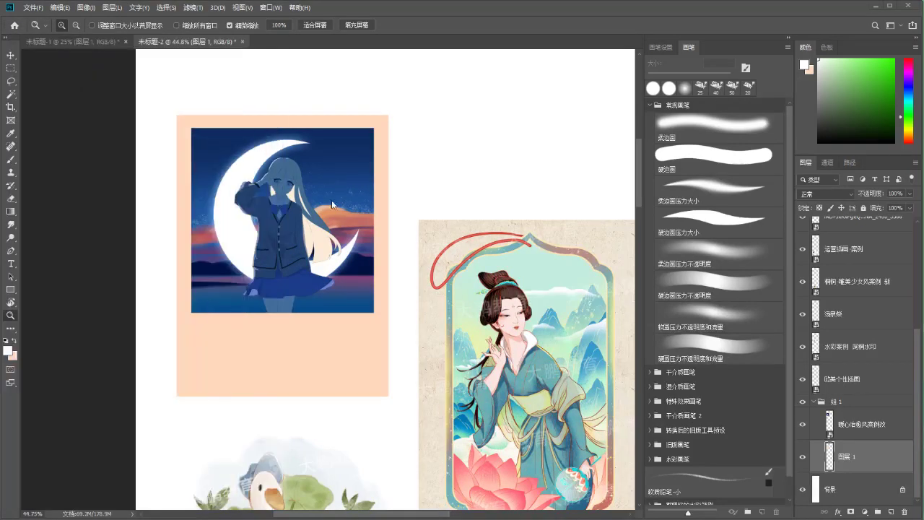
Add an Outer Glow effect to 图层 1 and keep its Normal blend mode
click(839, 511)
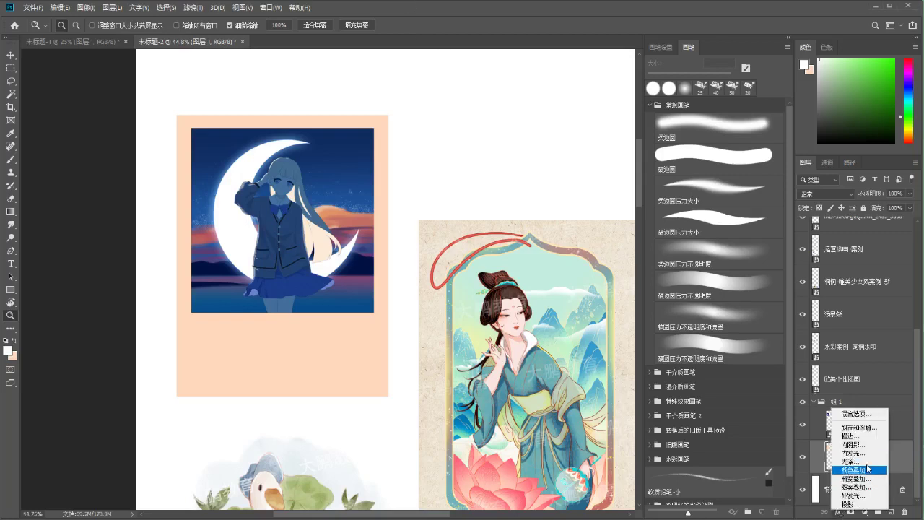
click(839, 513)
click(838, 512)
click(839, 513)
key(h)
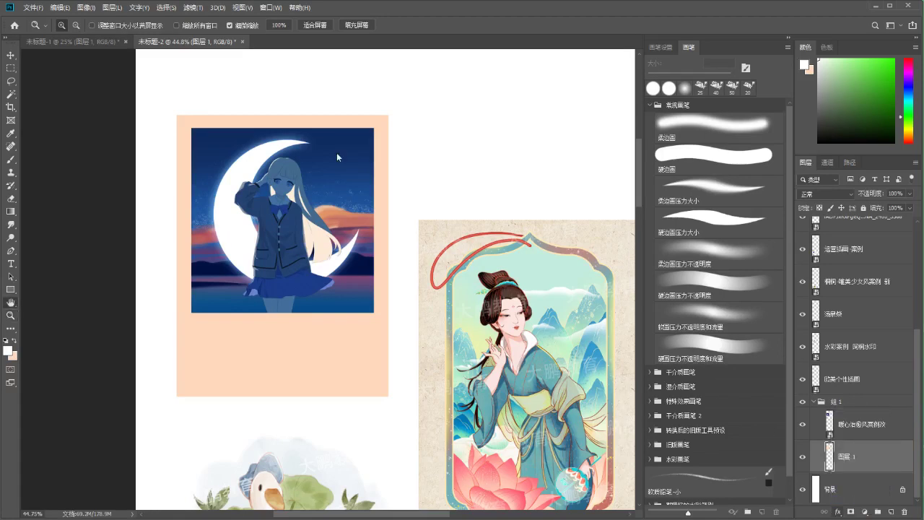
drag(499, 86, 453, 77)
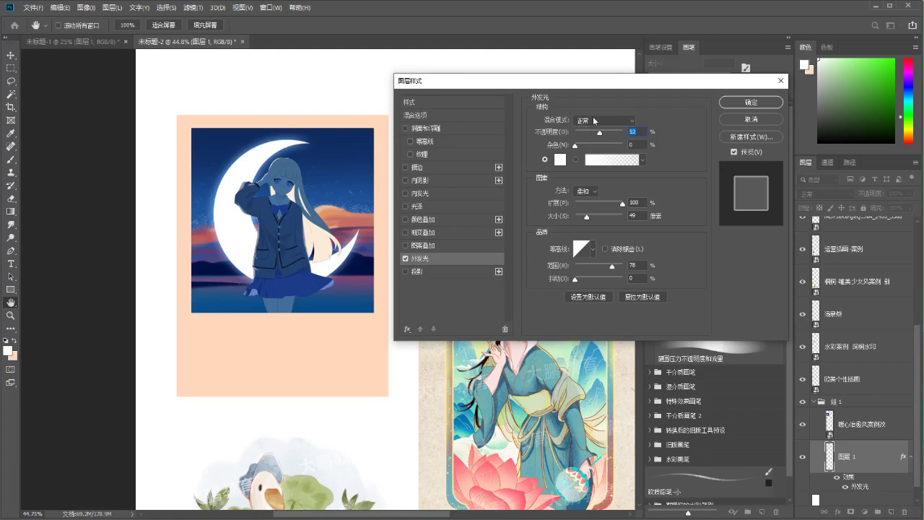
click(594, 121)
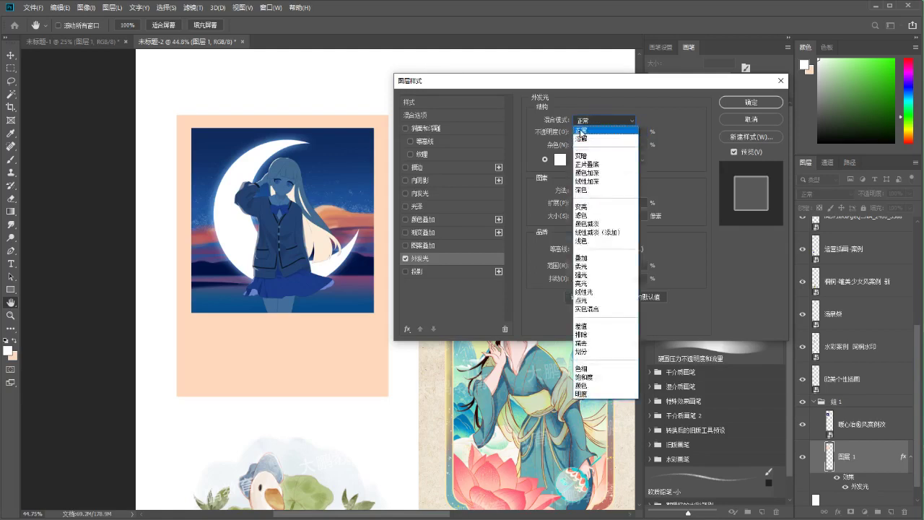
click(582, 131)
click(584, 120)
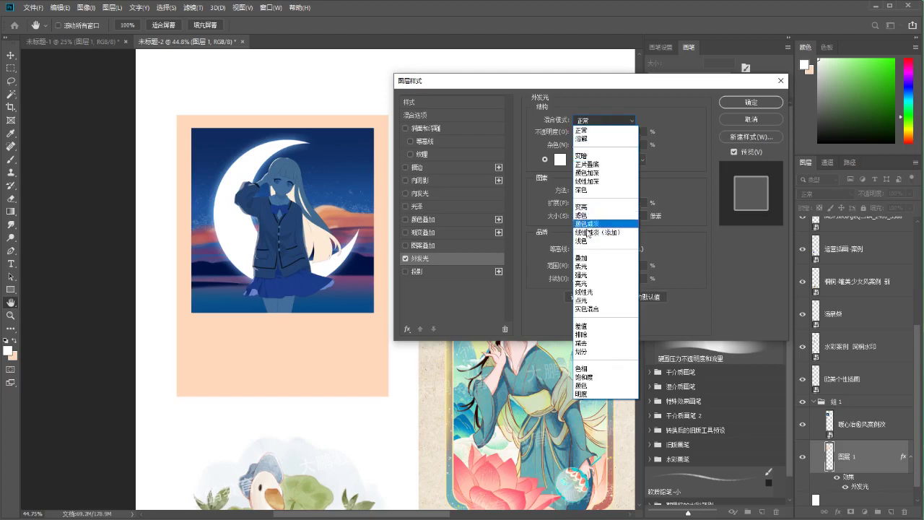
click(554, 94)
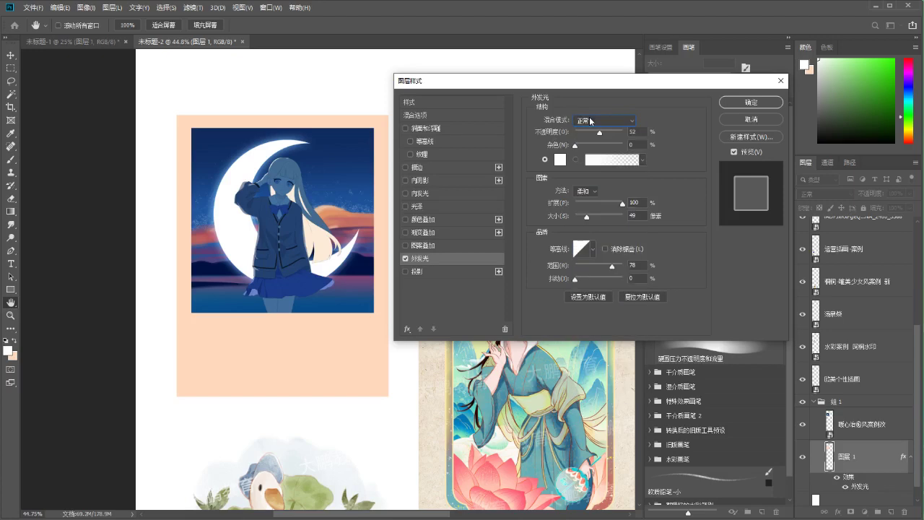
Set the outer glow colour to a pink around #ff7e7e
click(560, 159)
click(549, 91)
click(545, 90)
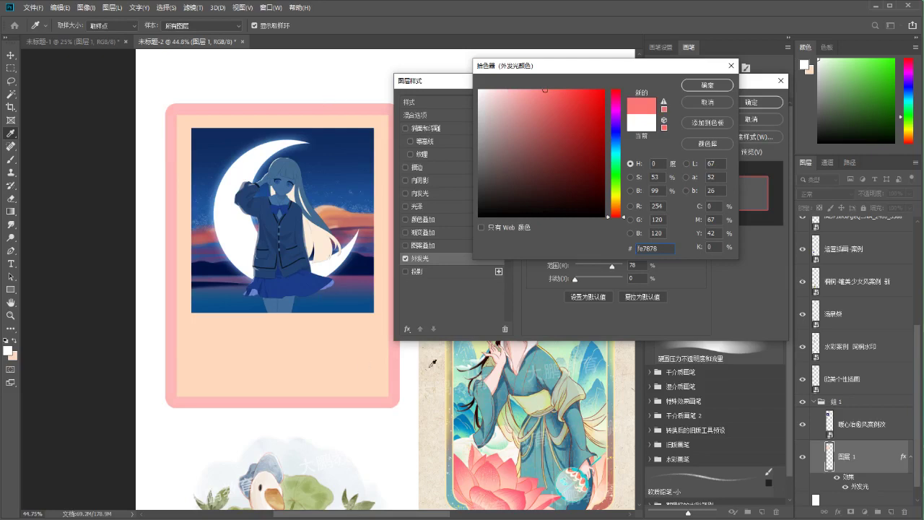
drag(544, 90, 540, 87)
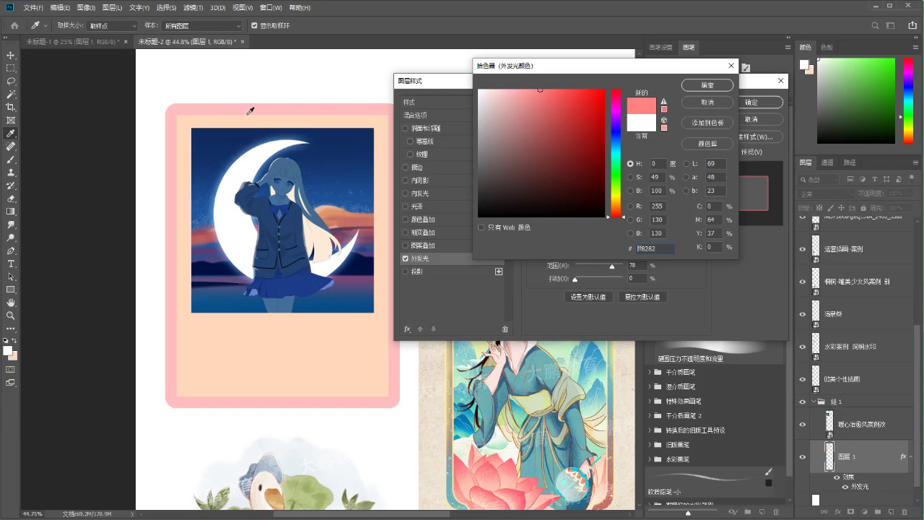
mouse_move(535, 92)
mouse_down()
mouse_move(525, 93)
mouse_move(542, 89)
mouse_up()
click(699, 86)
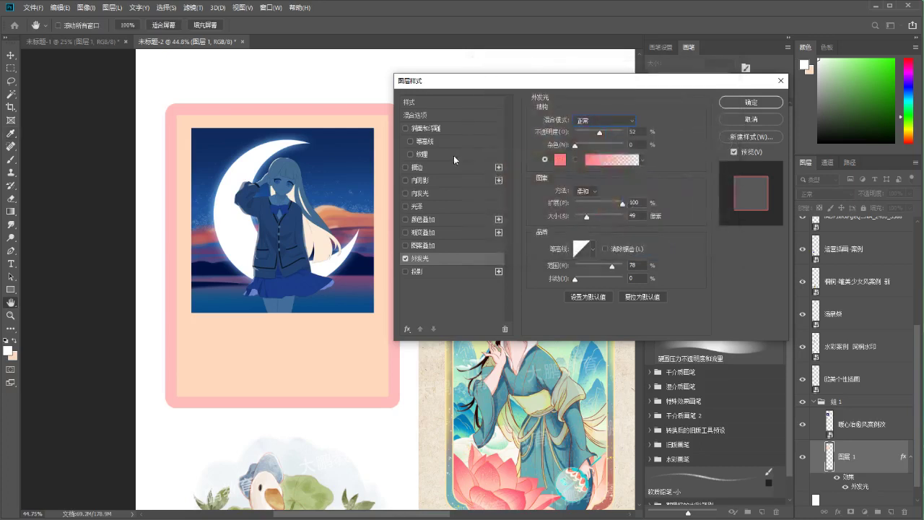
Change the glow colour to pink #ff7a7a
click(560, 158)
click(542, 115)
drag(542, 115, 544, 89)
click(615, 212)
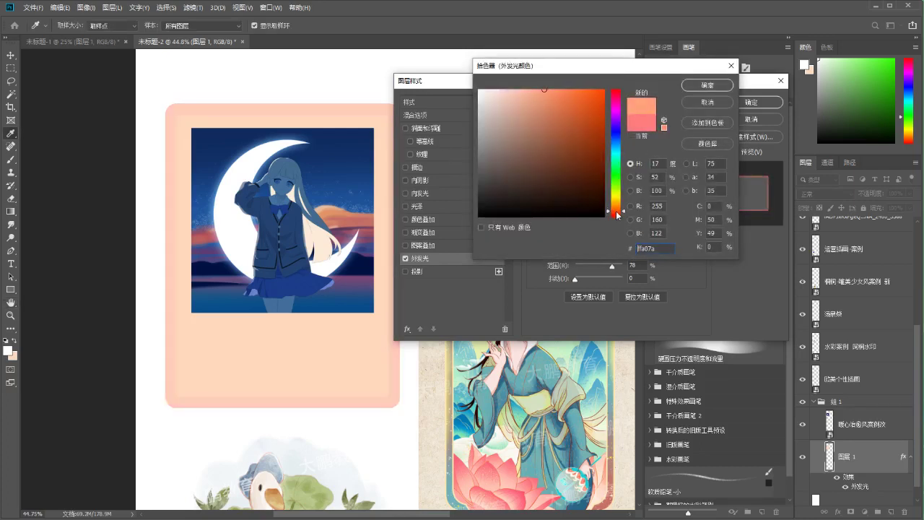
drag(617, 215, 617, 219)
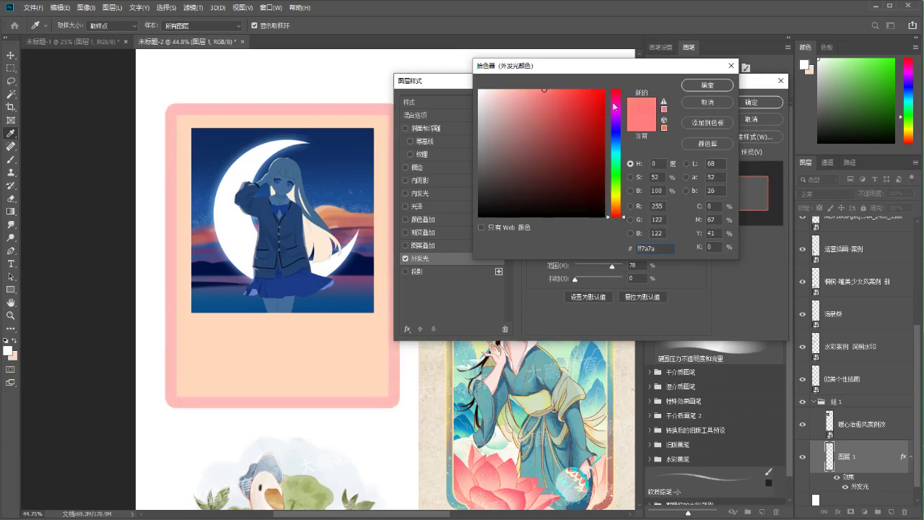
click(707, 85)
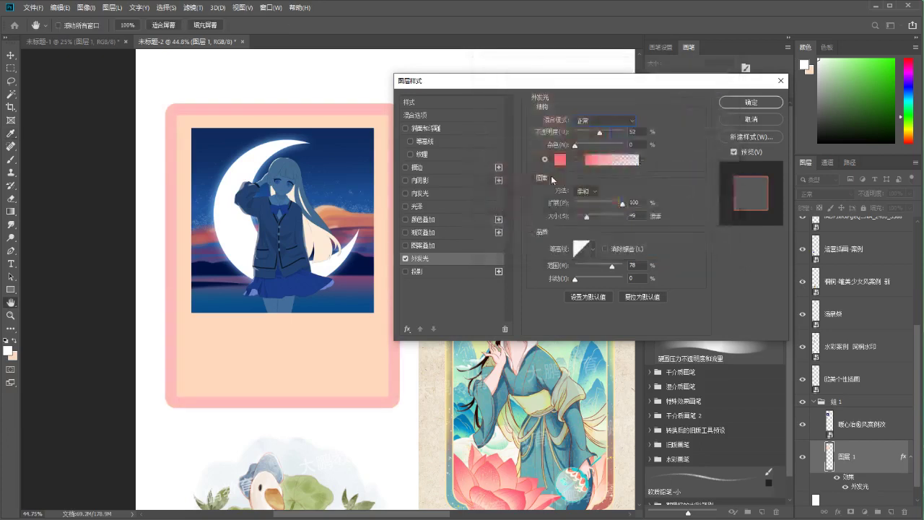
Set glow spread to 16%, size 51 px and opacity 53%, then apply the effect
drag(628, 207, 626, 214)
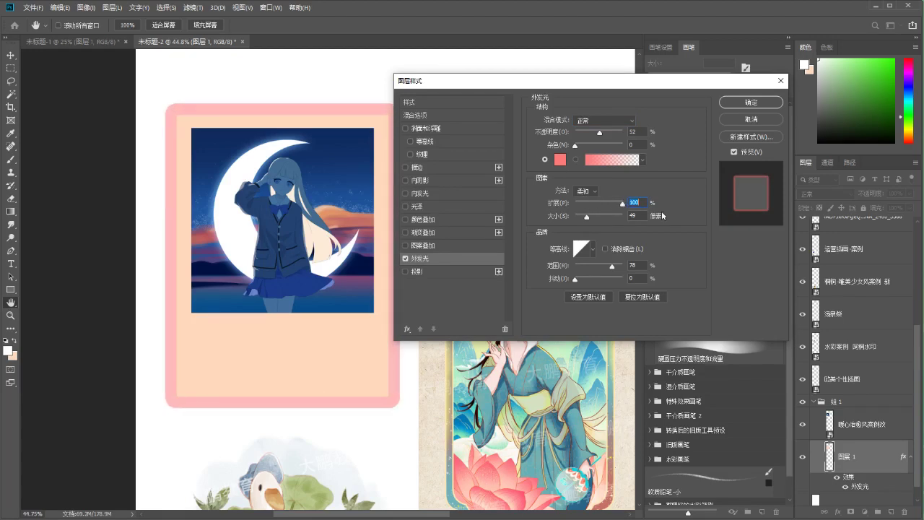
drag(587, 217, 581, 208)
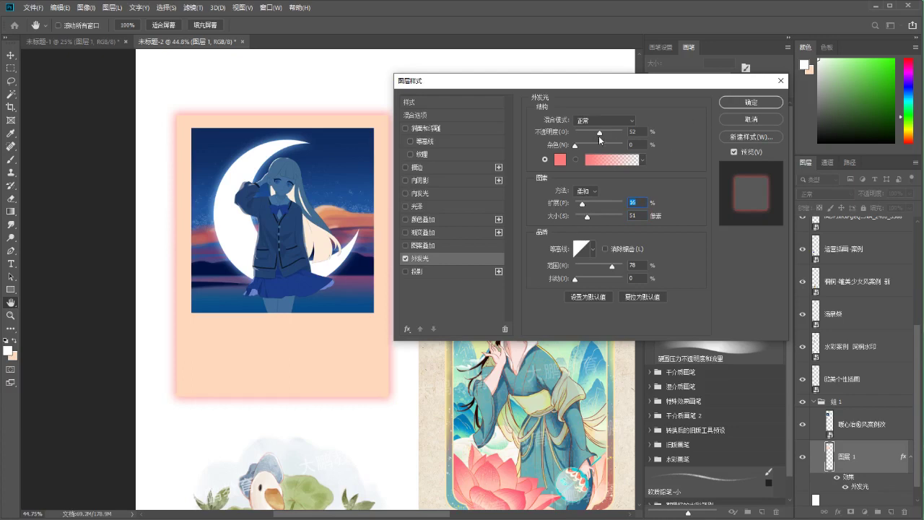
drag(600, 133, 598, 137)
click(756, 106)
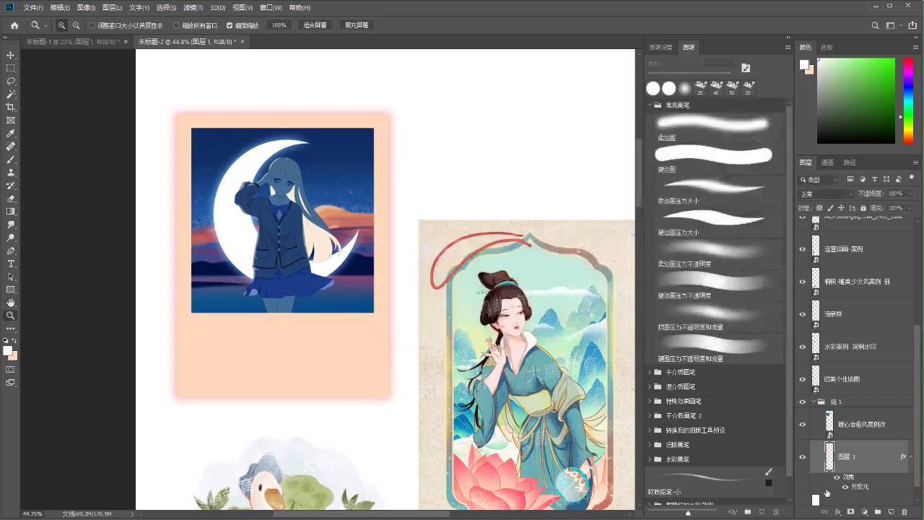
Undo the peach fill and repaint the card on 图层 1 white with transparent pixels locked
click(818, 208)
click(803, 63)
key(ctrl+z)
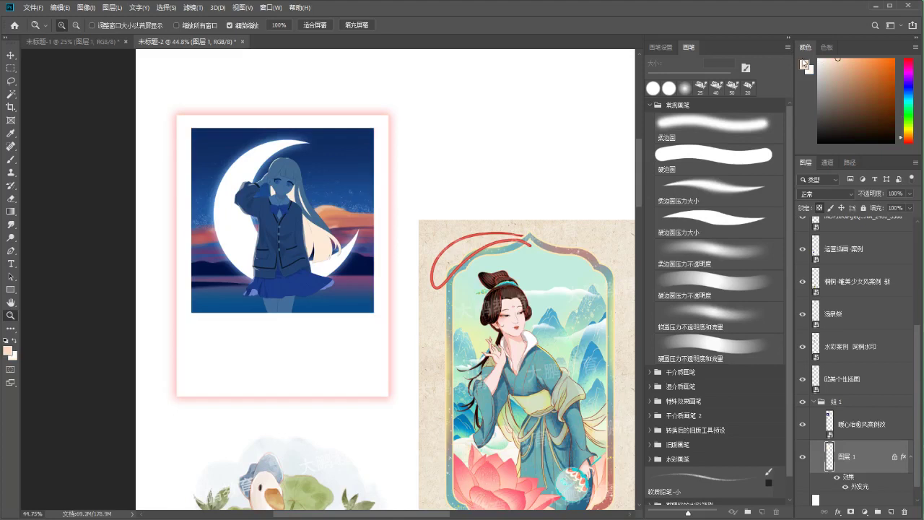
scroll(460, 255, down, 1)
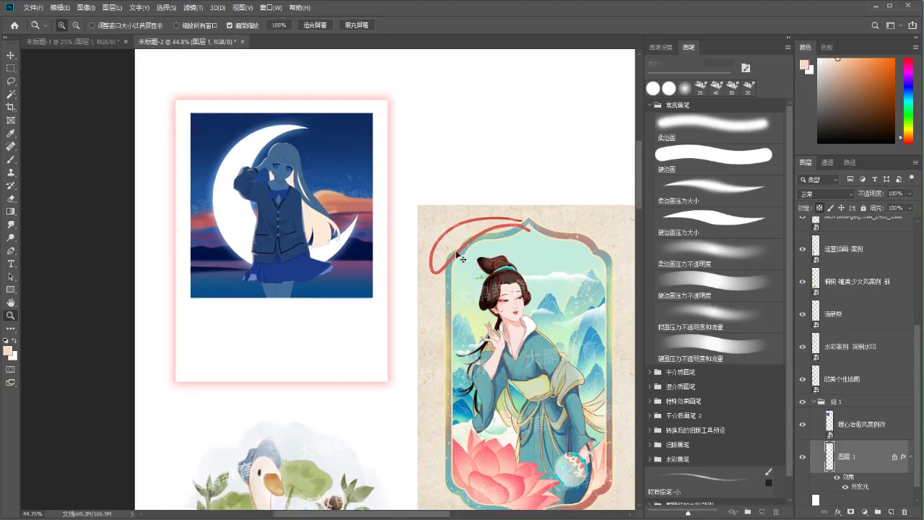
key(alt+Delete)
scroll(509, 309, up, 1)
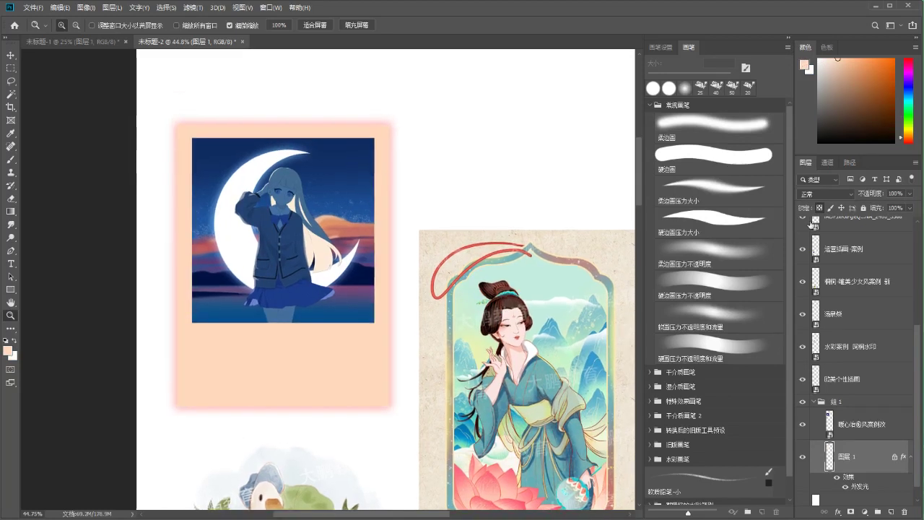
click(819, 208)
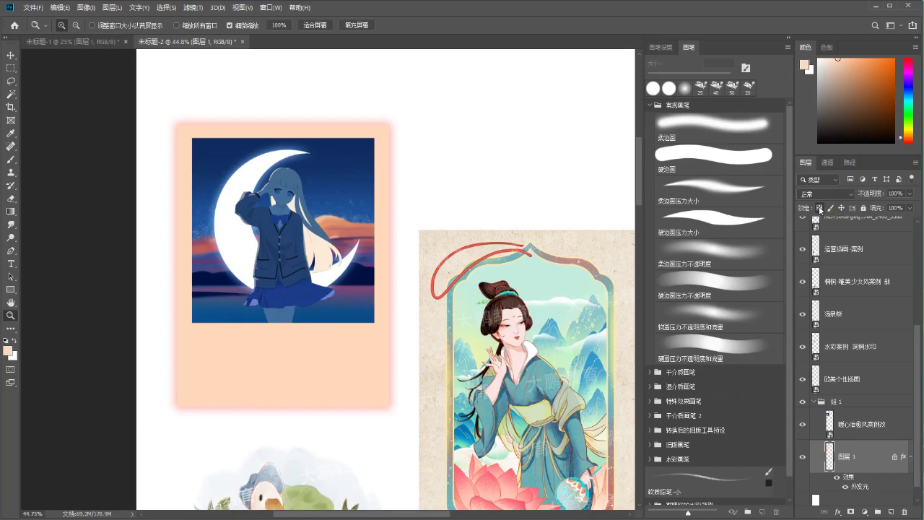
drag(508, 219, 500, 192)
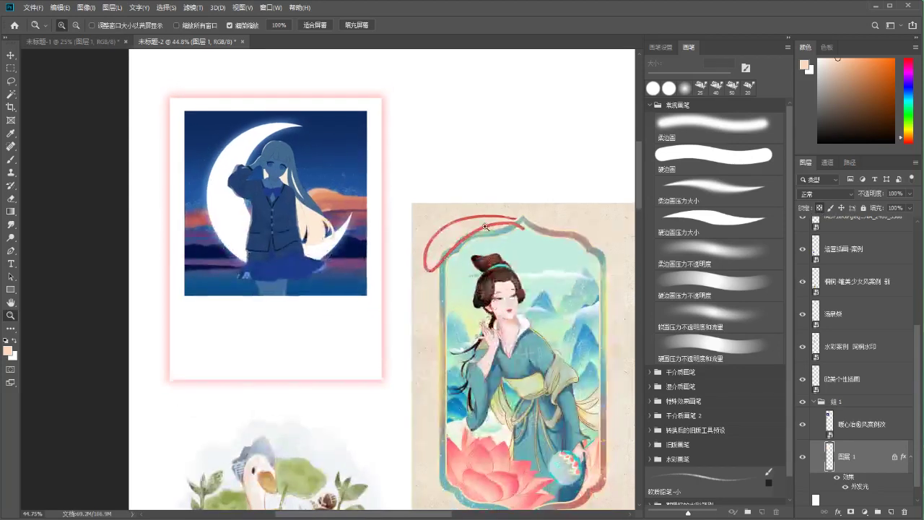
key(b)
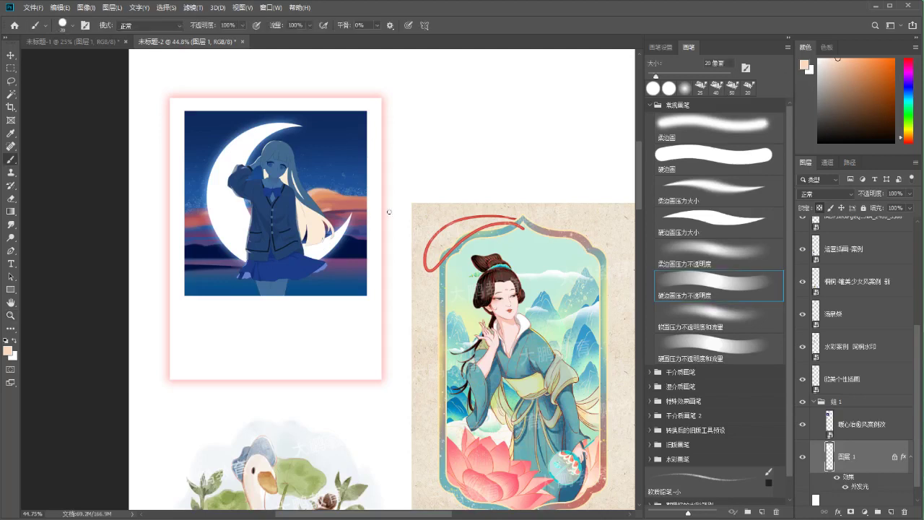
drag(387, 206, 392, 223)
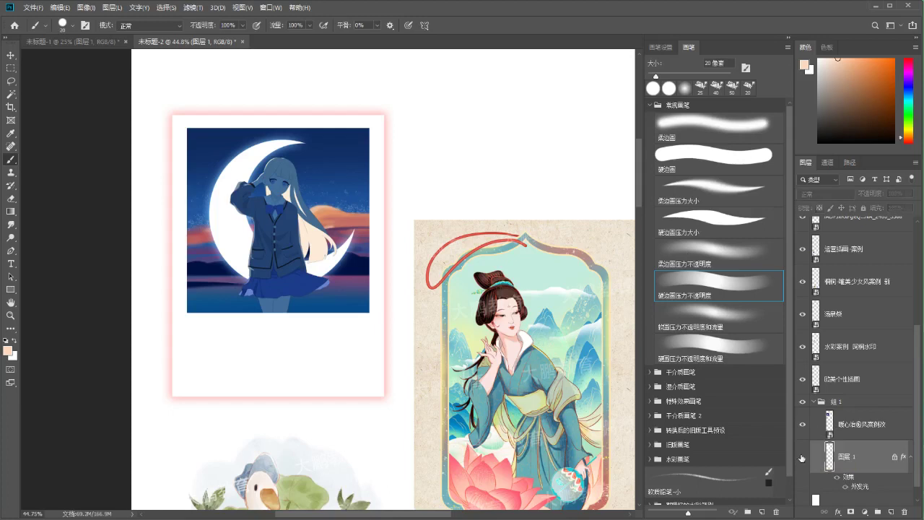
mouse_move(396, 233)
mouse_down()
mouse_move(363, 244)
mouse_move(354, 270)
mouse_up()
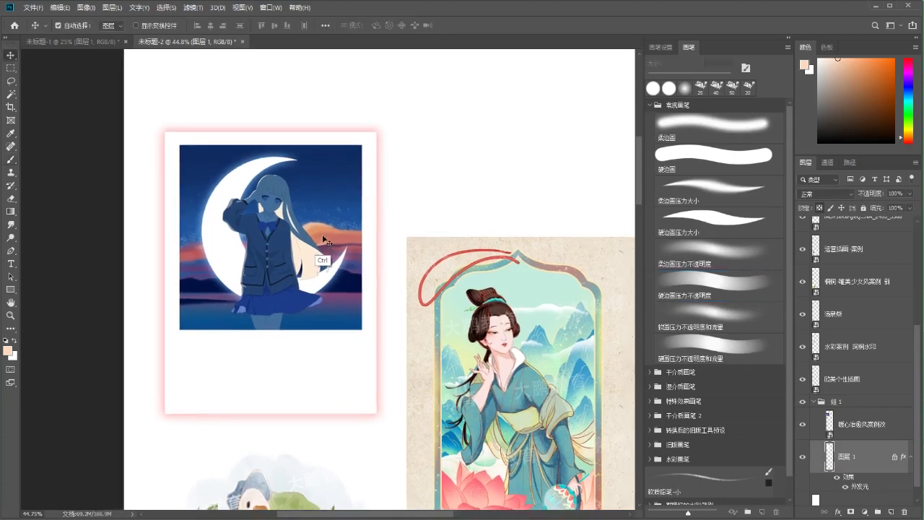
Scale the moon illustration down to about 22.4% and nudge it into place on the card
ctrl+click(325, 249)
key(ctrl+t)
drag(179, 145, 183, 159)
key(Left)
key(Left)
key(Left)
key(Left)
key(Left)
key(Left)
key(Left)
key(Left)
key(Left)
key(Up)
key(Up)
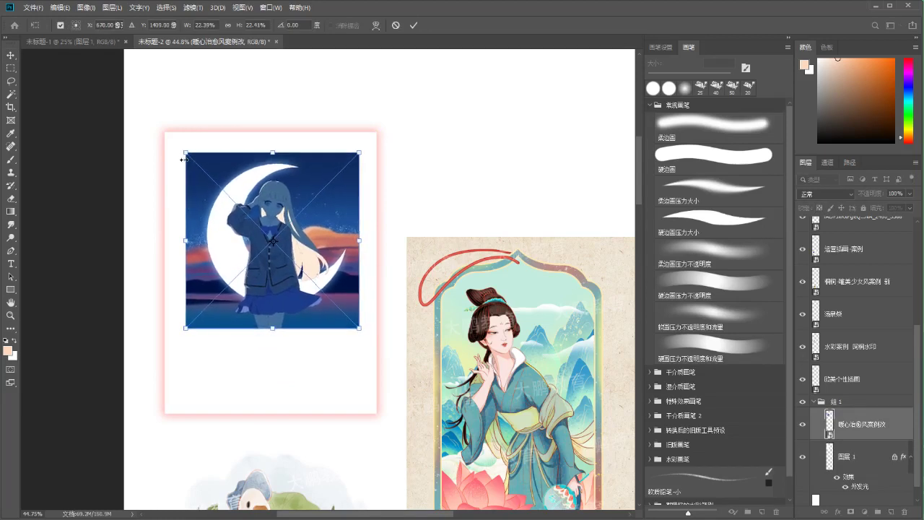
key(Return)
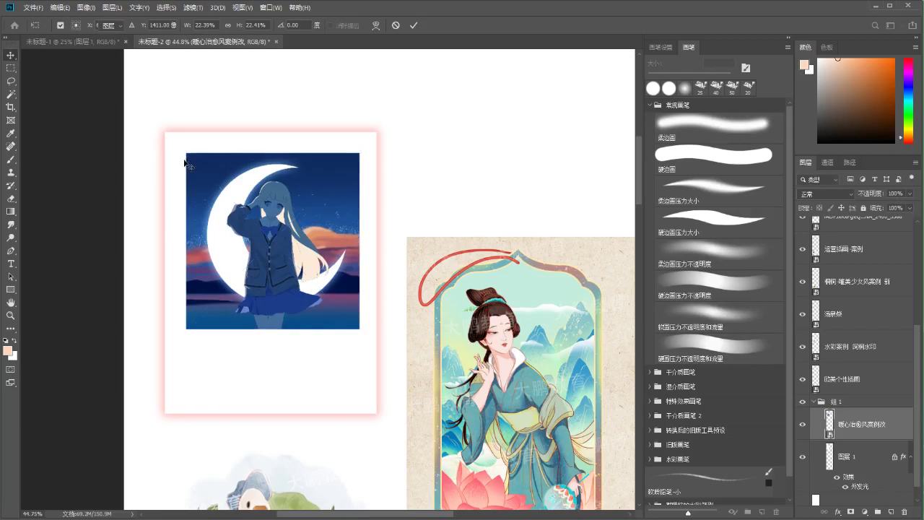
scroll(854, 326, down, 1)
scroll(854, 326, down, 1)
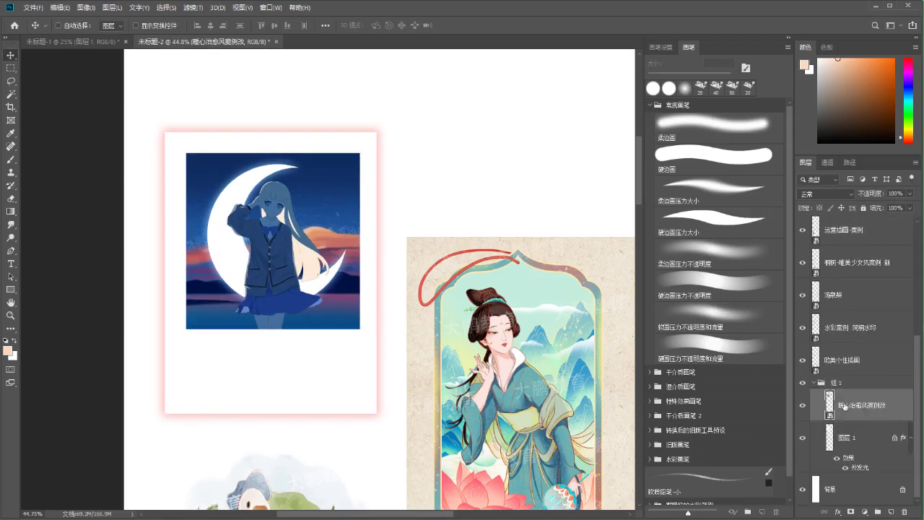
key(t)
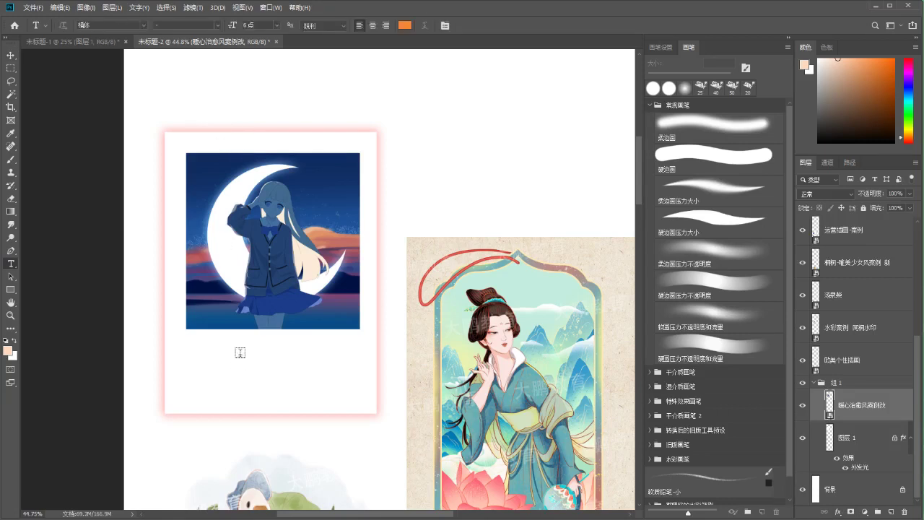
Add the title 暖心治愈 at 16点 below the moon picture
click(240, 343)
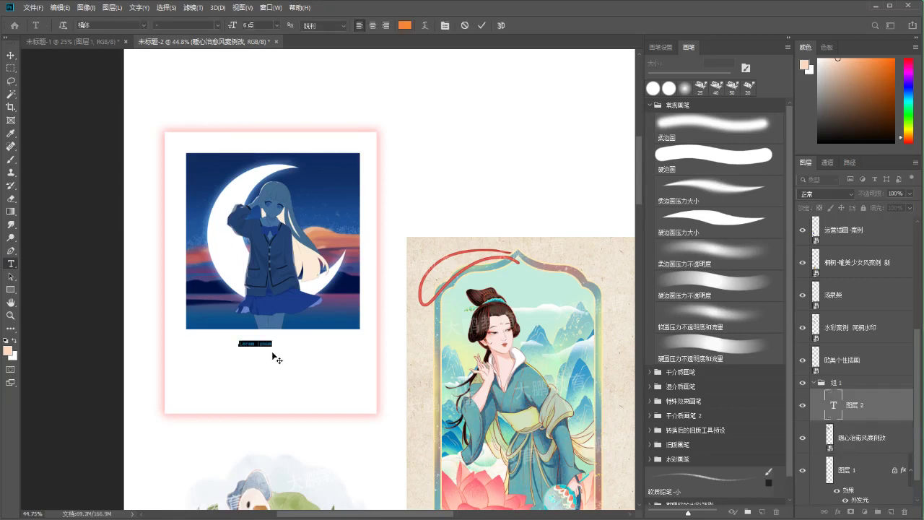
click(145, 26)
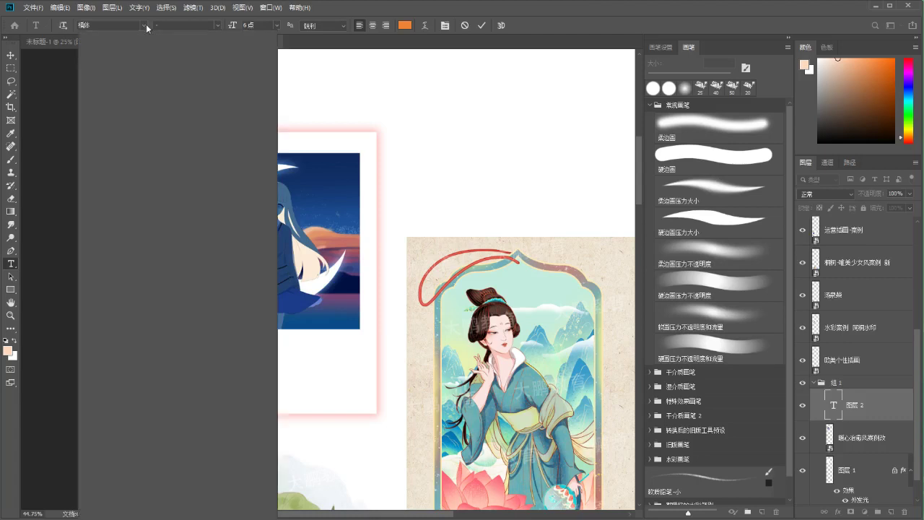
click(280, 29)
click(278, 26)
click(259, 117)
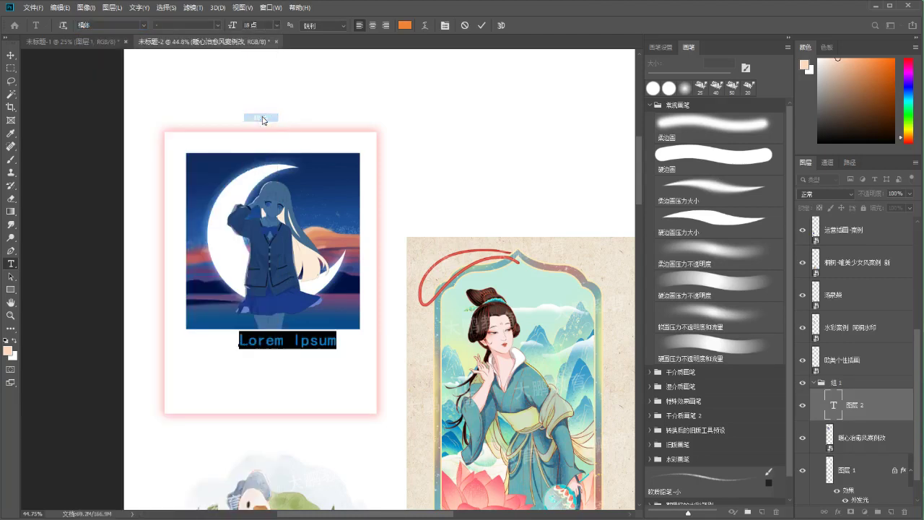
click(278, 26)
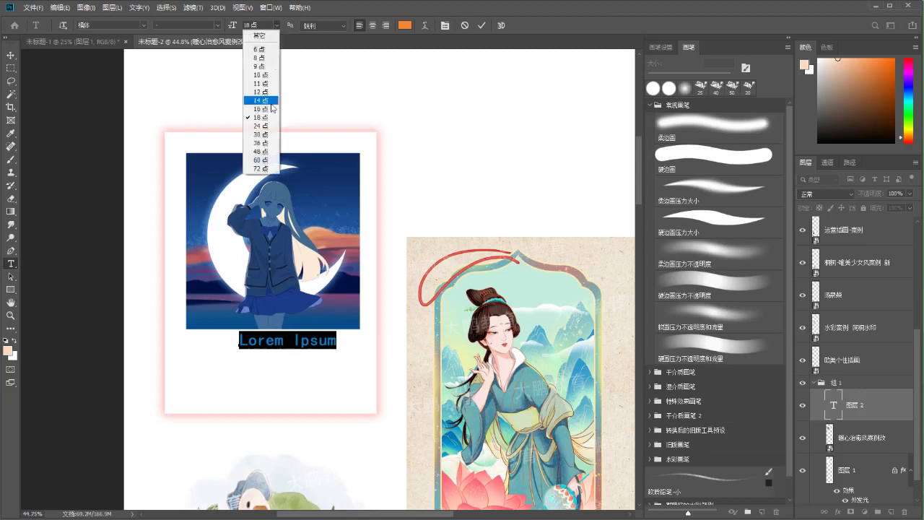
click(259, 105)
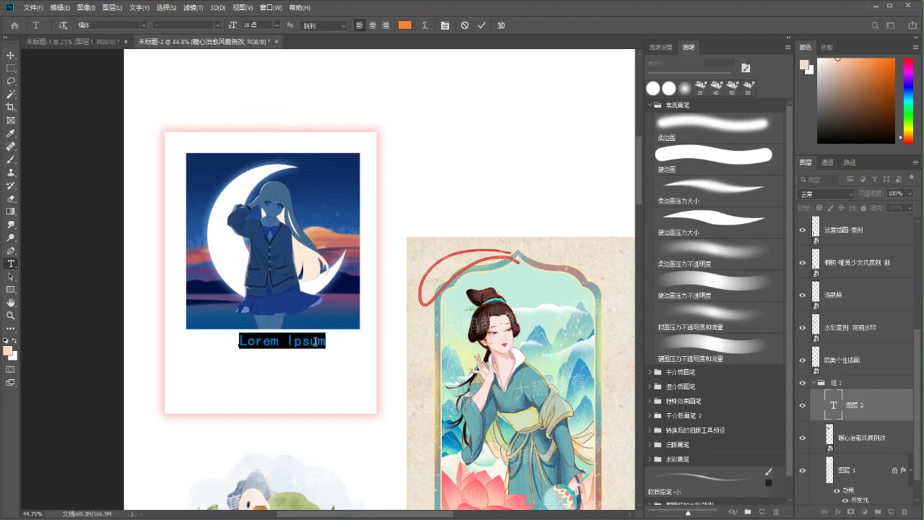
key(BackSpace)
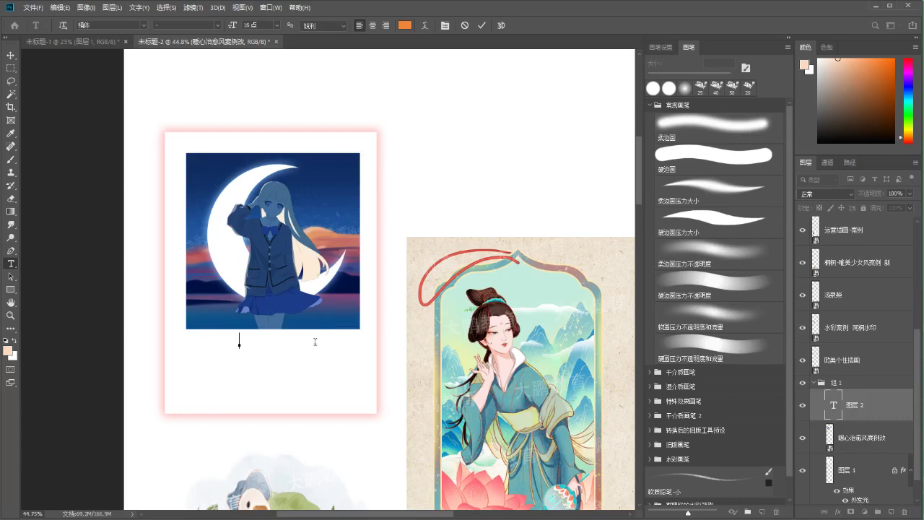
text(nuanxinzhiy)
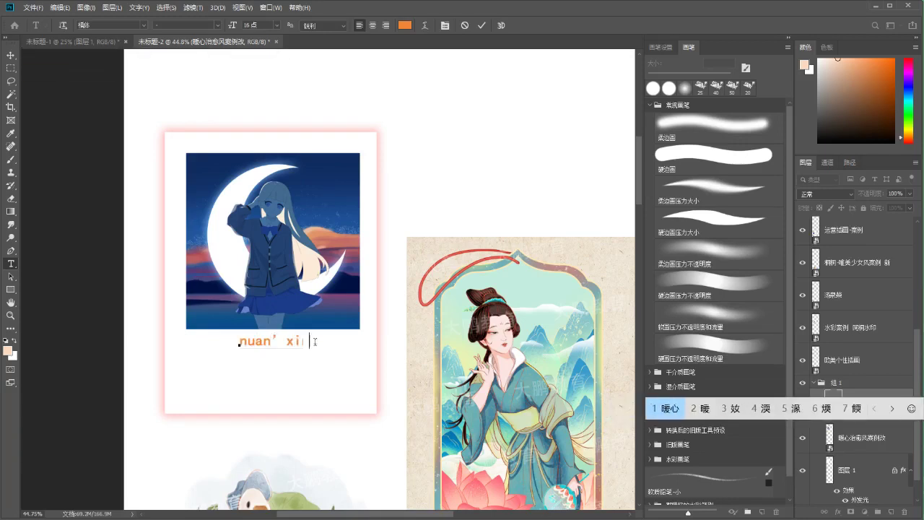
text(u)
key(space)
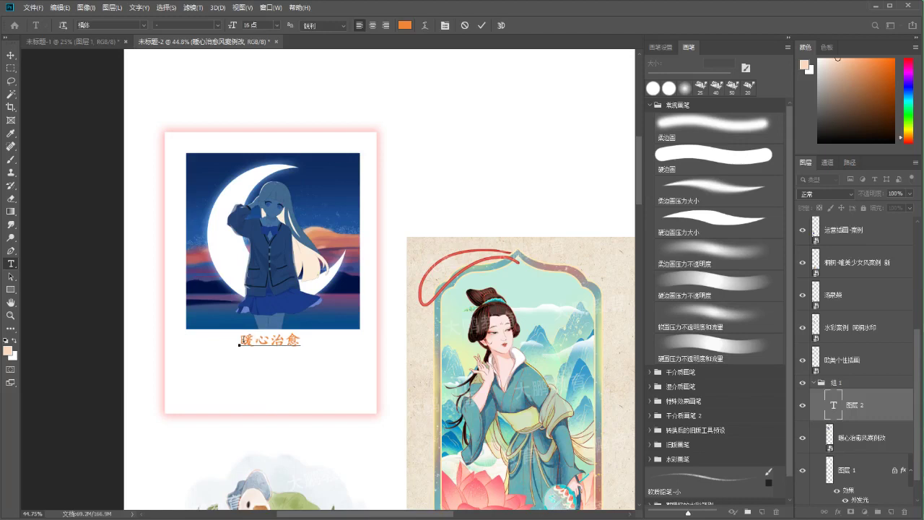
drag(239, 345, 316, 347)
Change the title's font to 等线
click(143, 25)
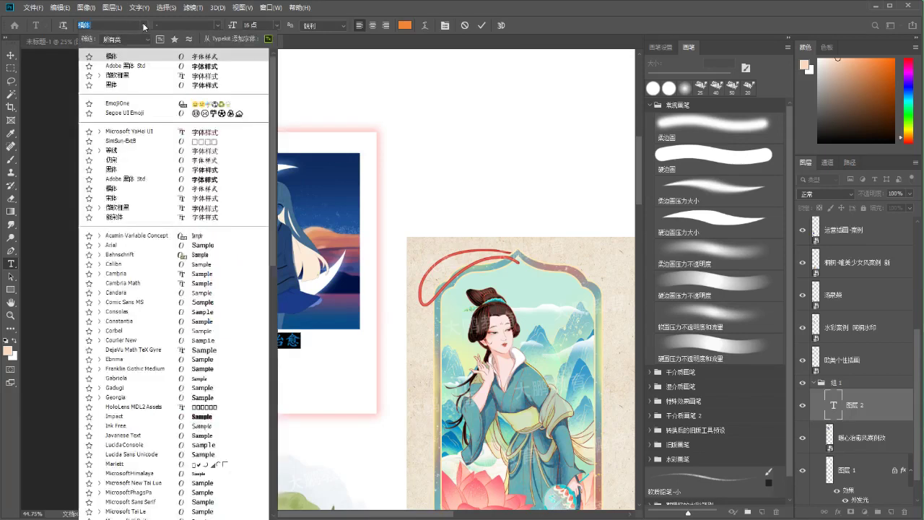
key(Escape)
click(481, 25)
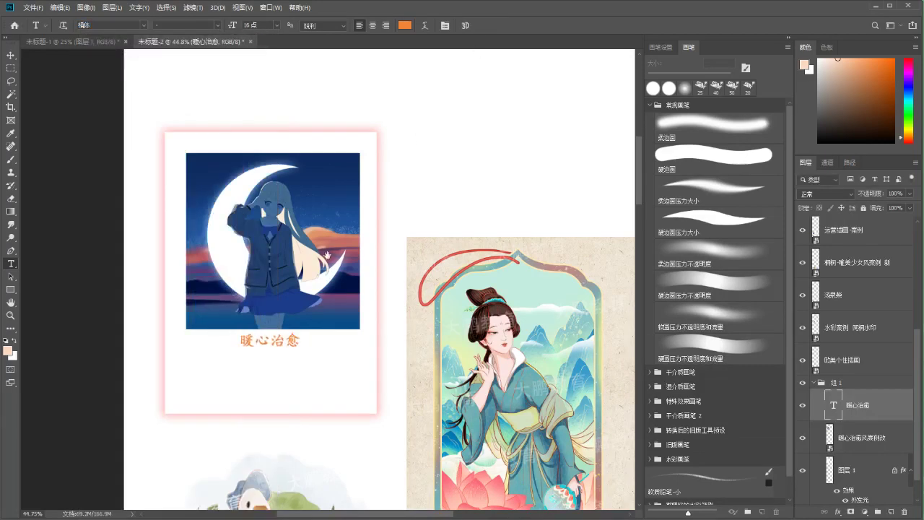
scroll(420, 263, down, 2)
scroll(420, 263, left, 3)
drag(391, 269, 470, 270)
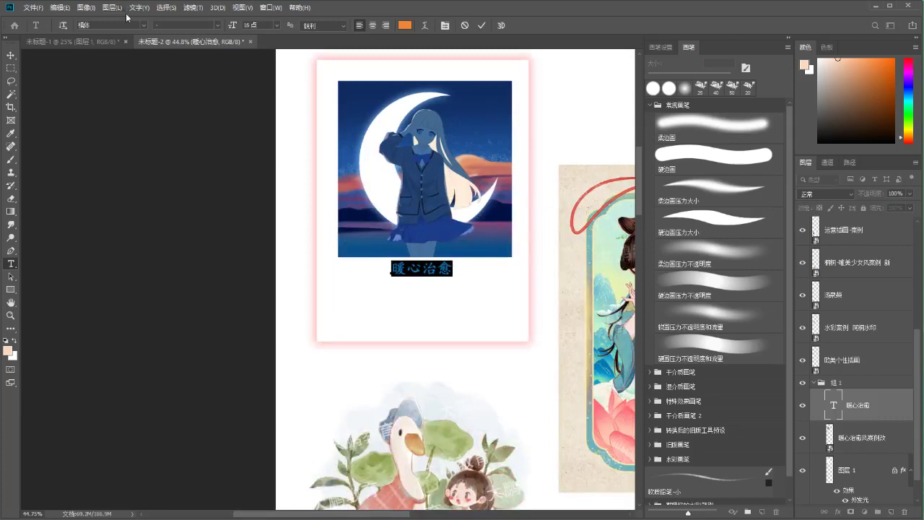
click(142, 26)
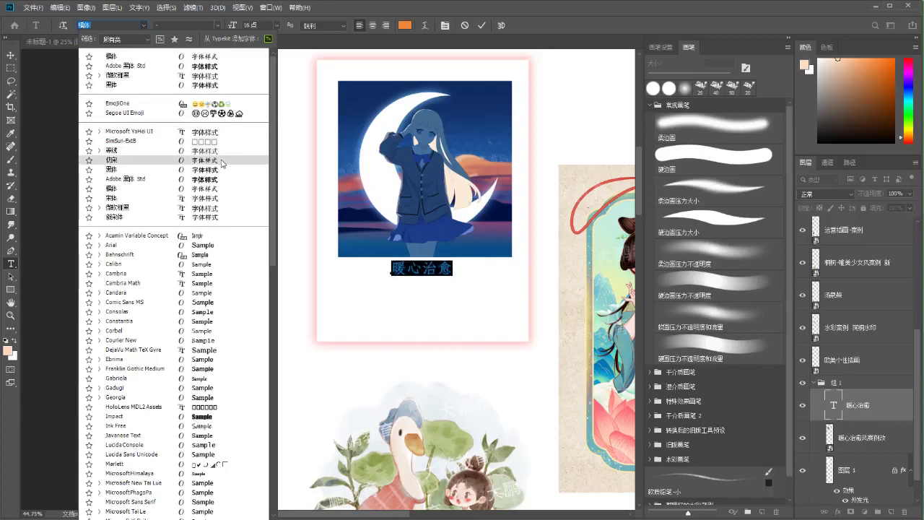
click(222, 154)
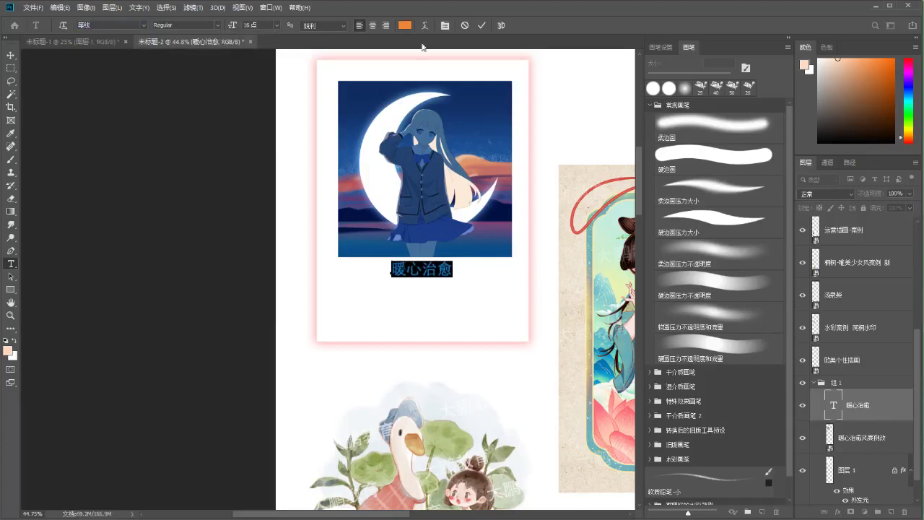
click(481, 26)
Move the title slightly, shrink it to 14点 and colour it brown
drag(388, 160, 253, 187)
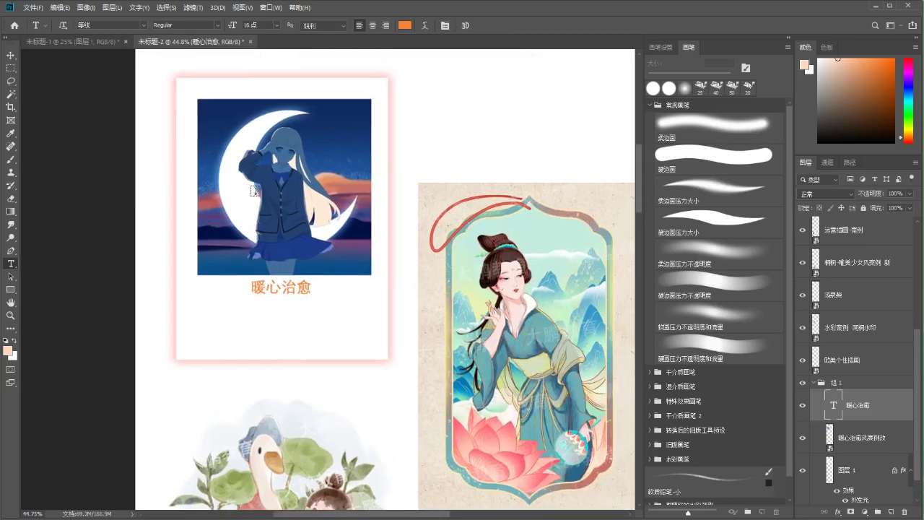
drag(304, 290, 291, 264)
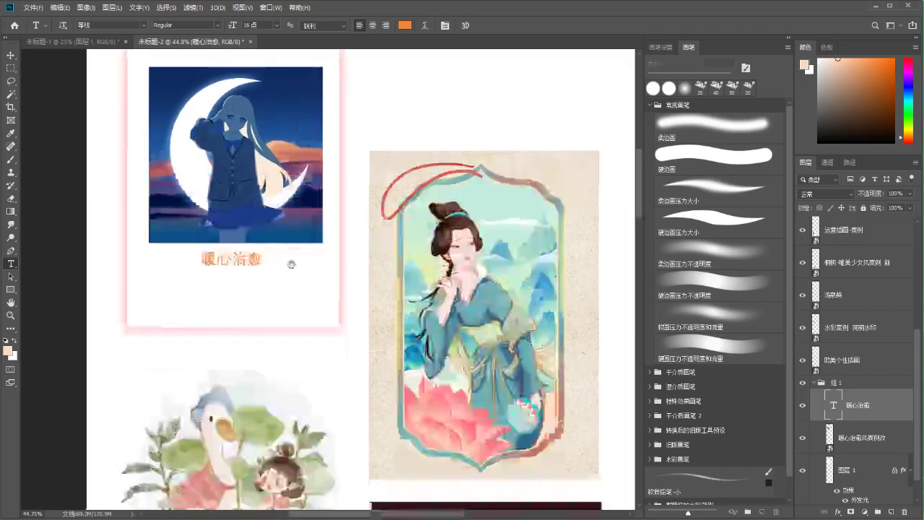
double_click(277, 265)
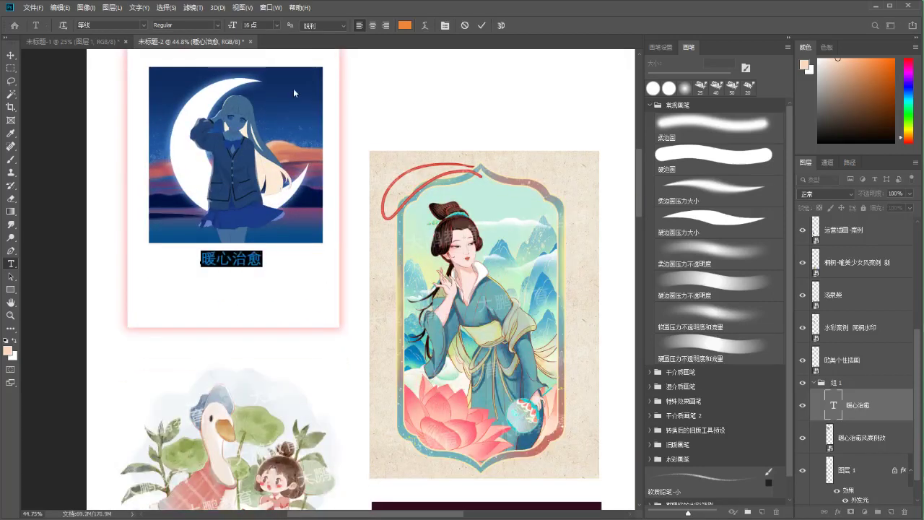
click(276, 27)
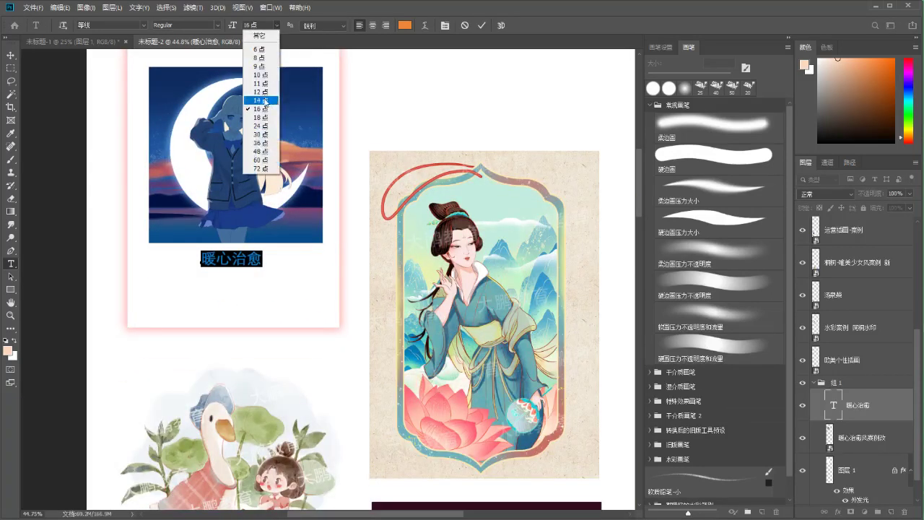
click(257, 100)
drag(834, 76, 871, 111)
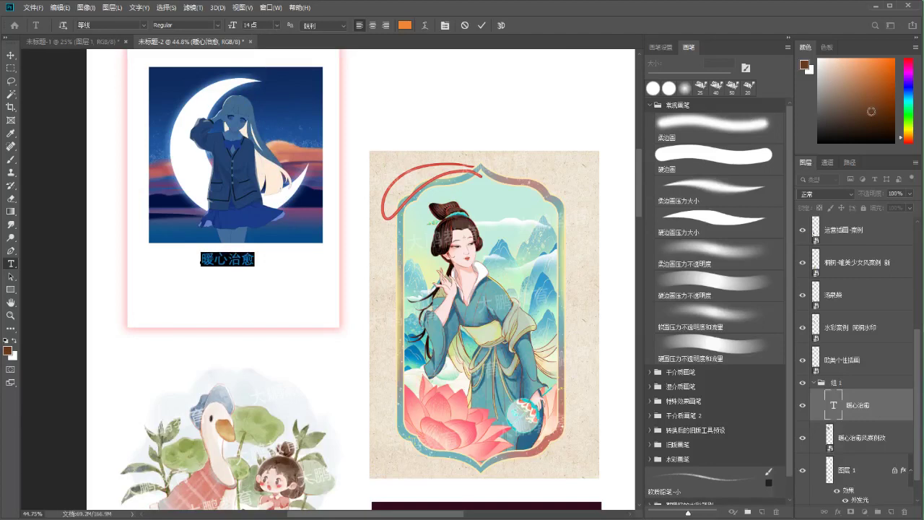
click(483, 26)
Recolour the title orange-brown, cancel the stray line break and commit the text
drag(234, 233, 253, 287)
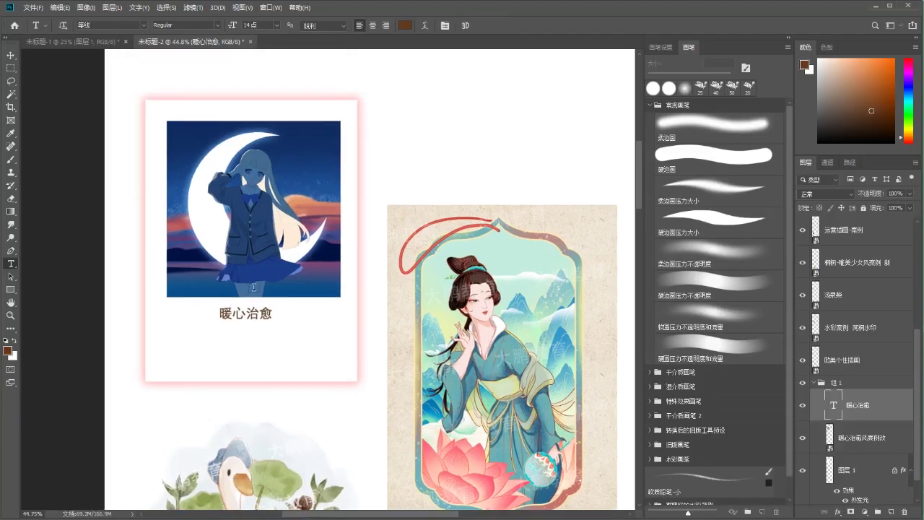
drag(218, 312, 325, 313)
drag(869, 110, 882, 101)
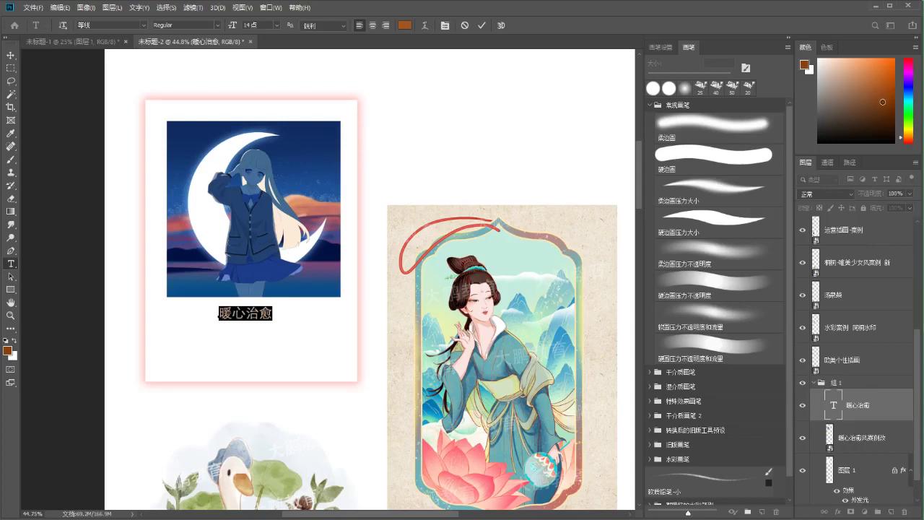
key(Return)
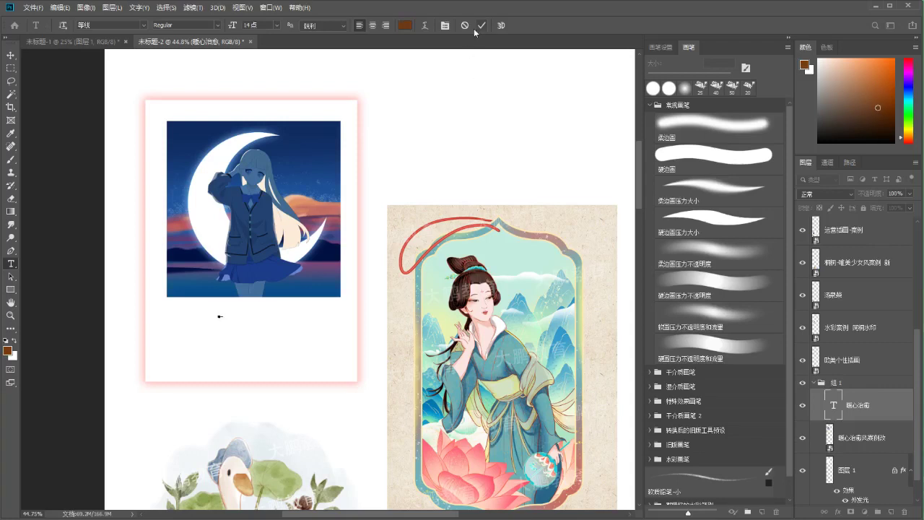
click(465, 26)
drag(218, 314, 323, 313)
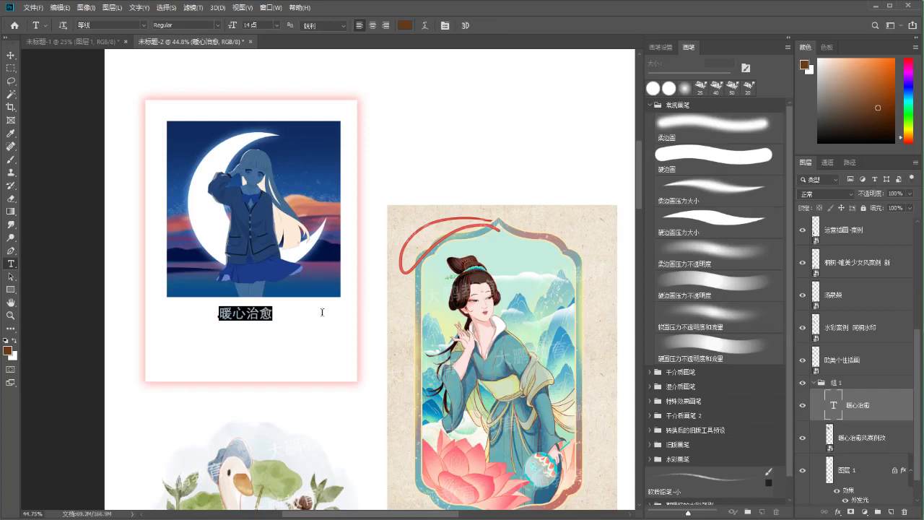
click(482, 25)
drag(265, 298, 268, 319)
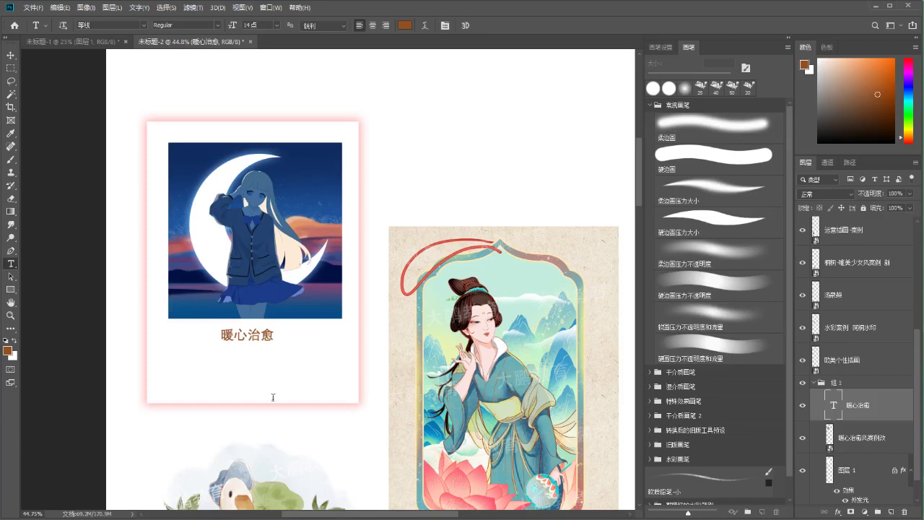
Type 少女，暖心治愈风格 under the title, size it 9点 and centre it beneath
click(167, 363)
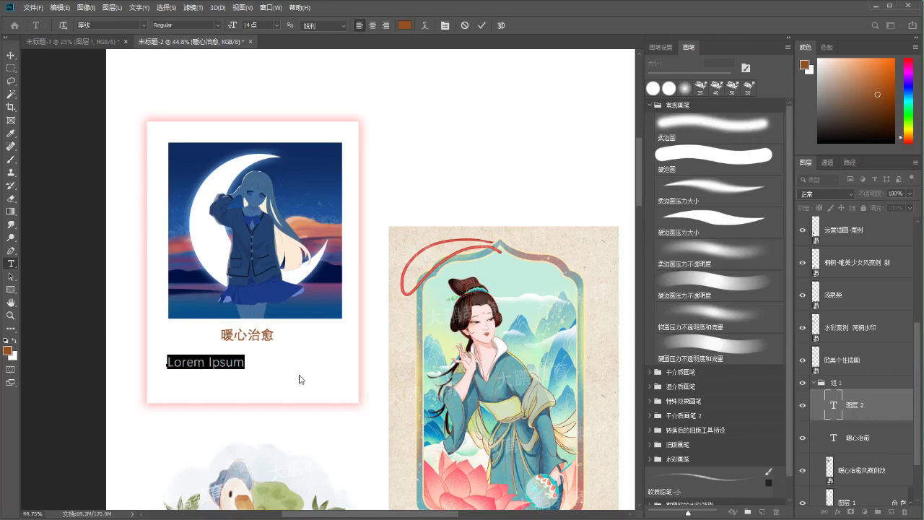
text(shaonv)
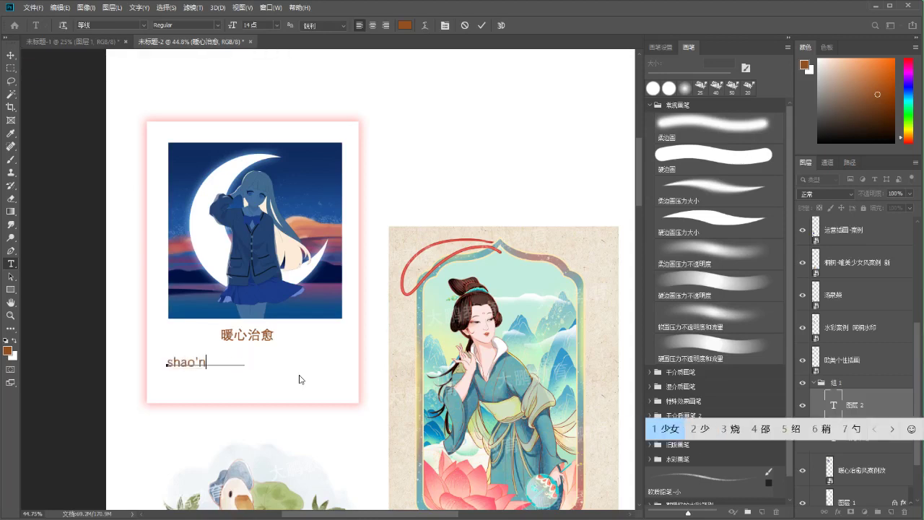
key(space)
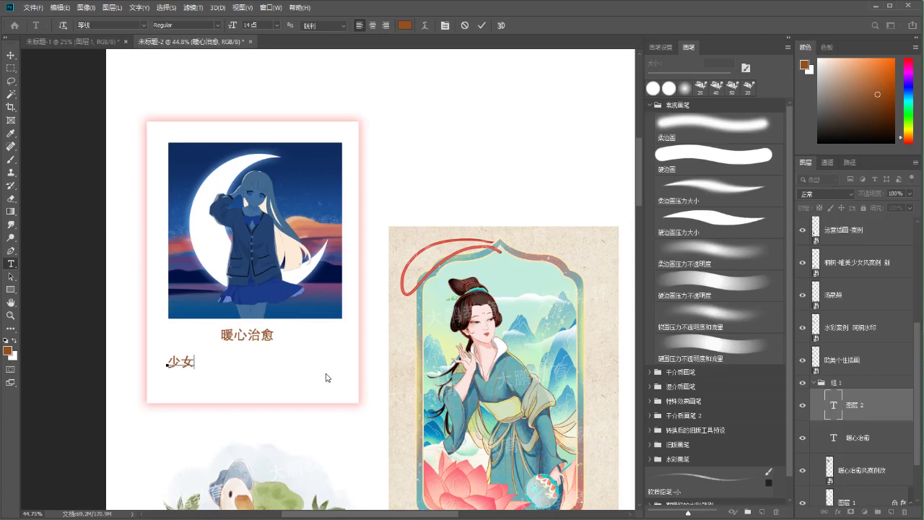
text(,nuanxinzhiyufen)
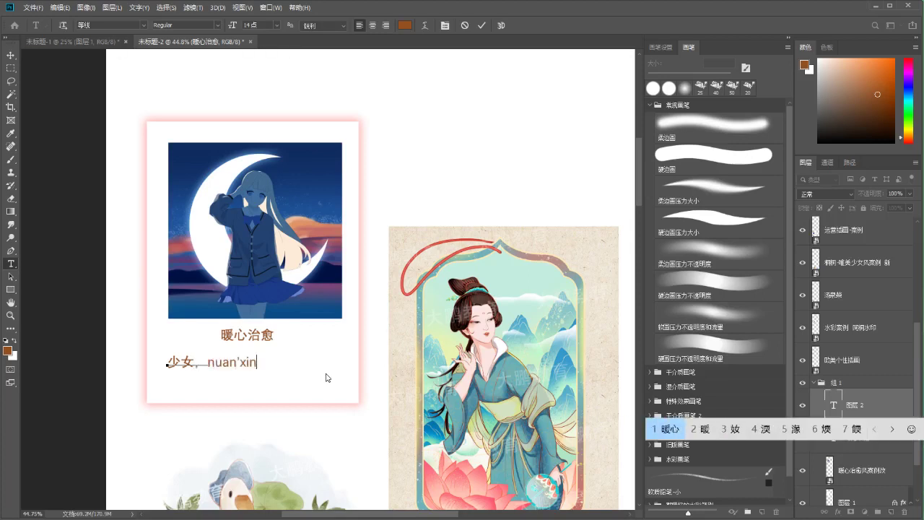
text(gge)
key(space)
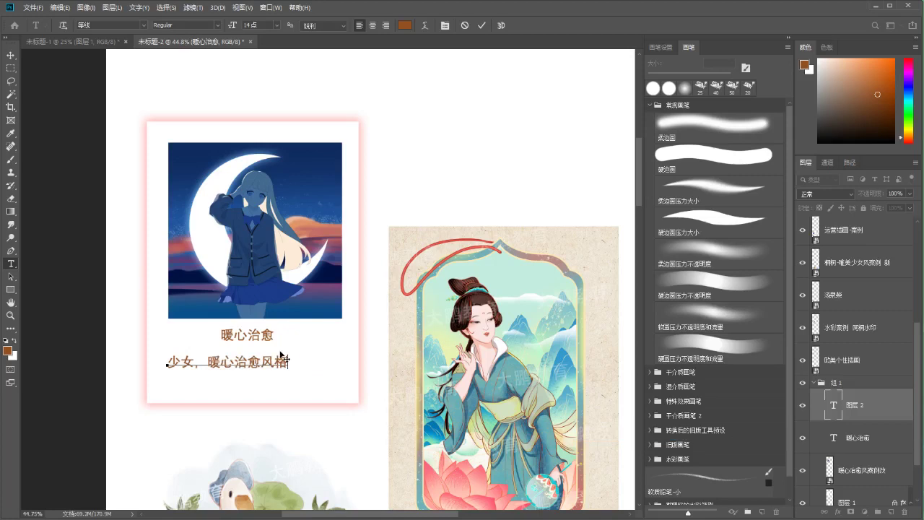
key(ctrl+a)
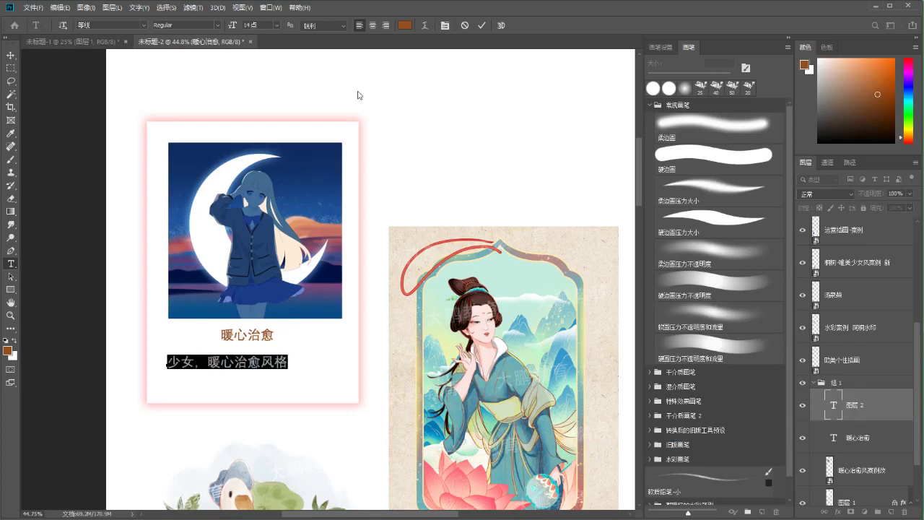
click(278, 25)
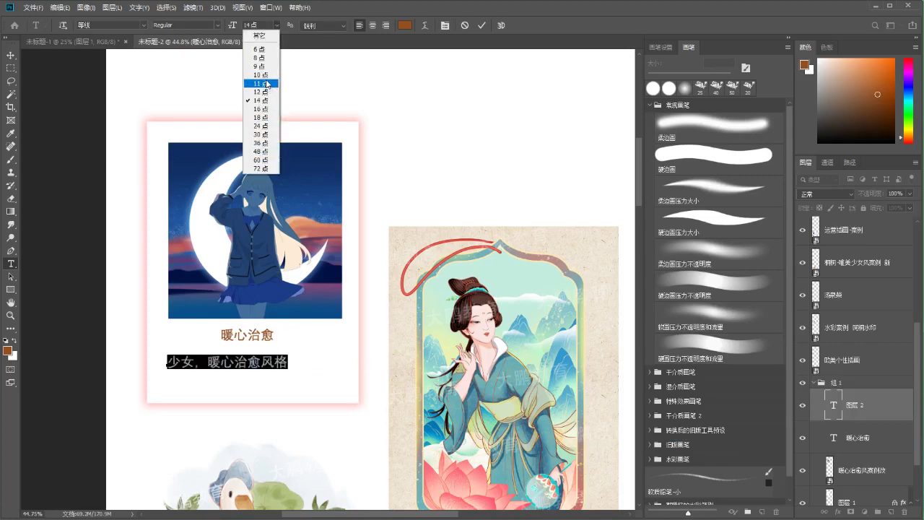
click(266, 77)
click(278, 26)
click(260, 66)
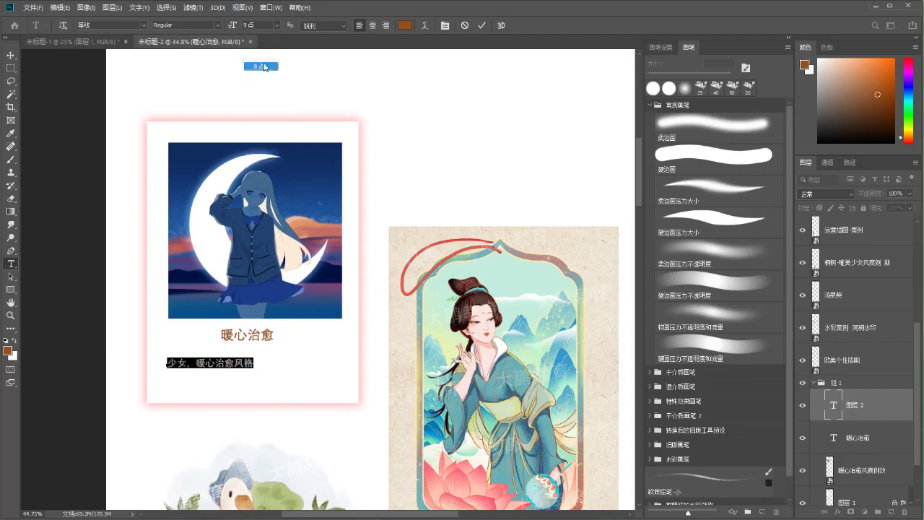
click(481, 25)
drag(233, 366, 274, 367)
On a new layer, paint a thin strip below the title and trim its left end
key(ctrl+shift+n)
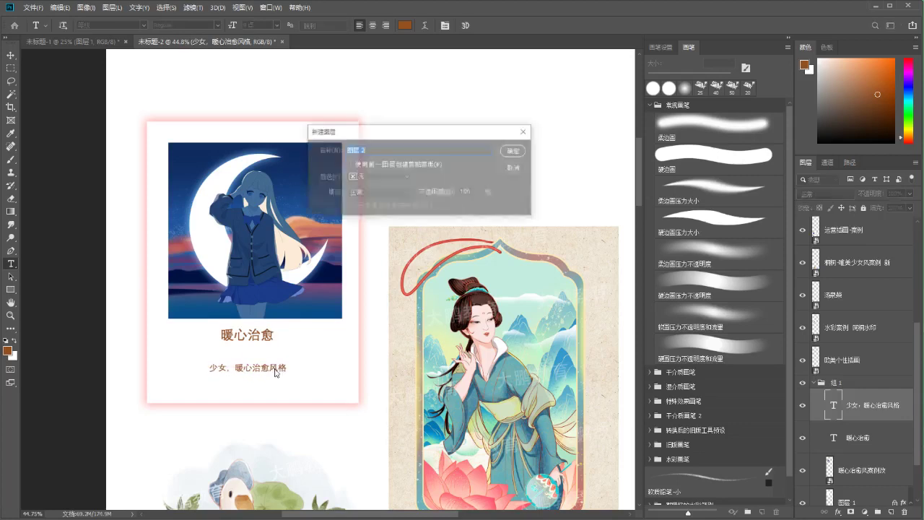
key(Return)
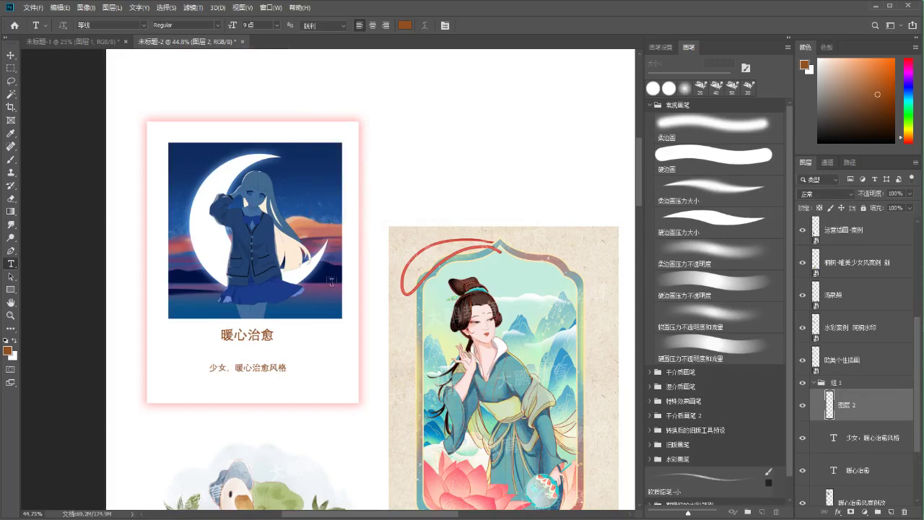
key(m)
drag(234, 348, 264, 352)
key(b)
key(m)
key(ctrl+d)
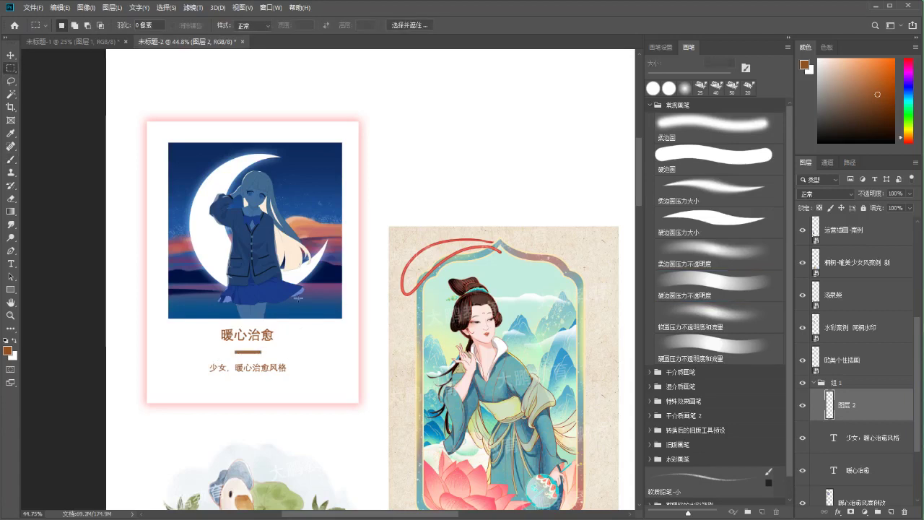
key(e)
click(237, 353)
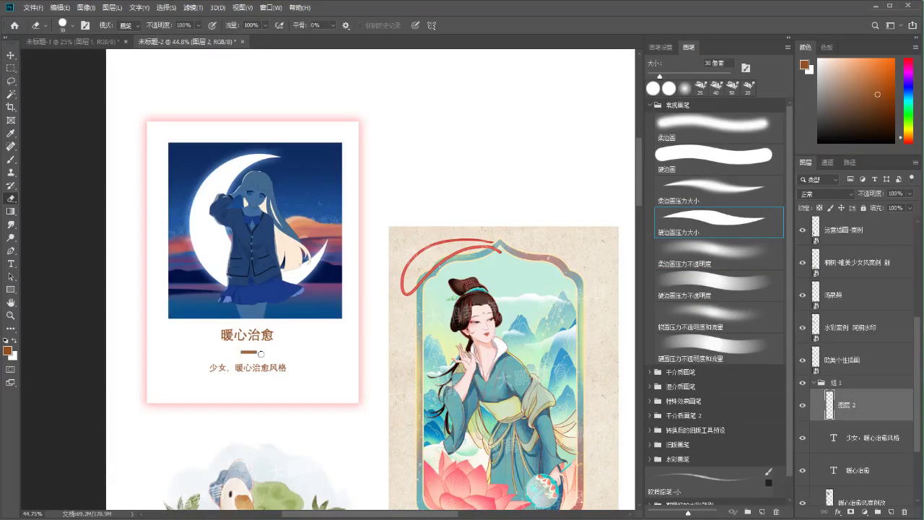
Desaturate and darken the bar with Hue/Saturation, then centre it under the title
key(ctrl+u)
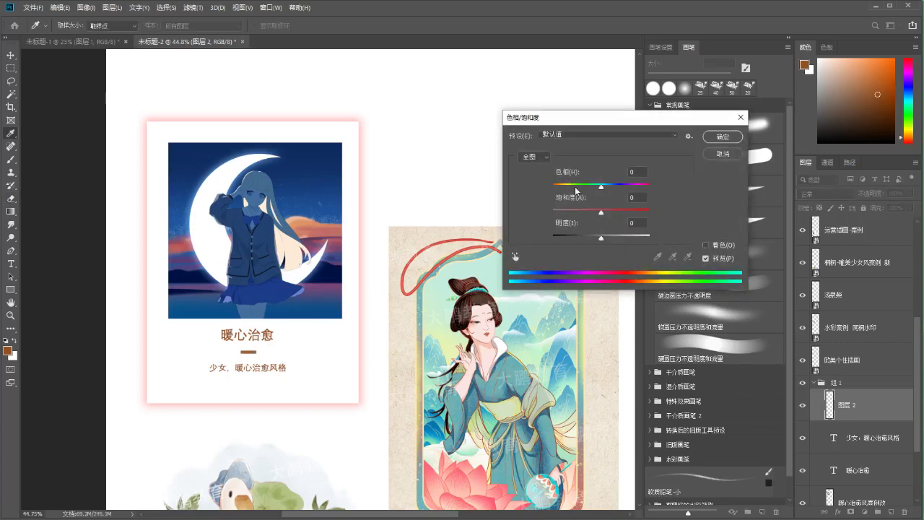
drag(596, 217, 604, 214)
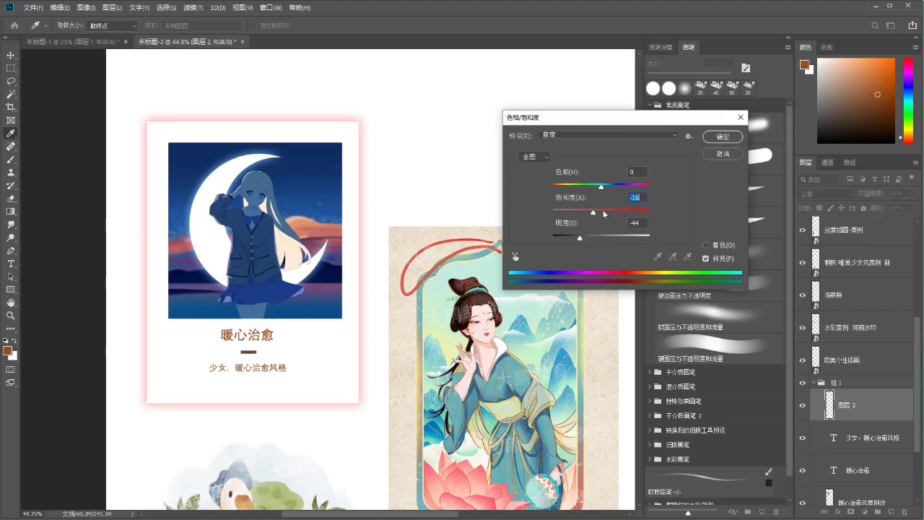
click(722, 136)
key(m)
drag(262, 342, 262, 342)
key(v)
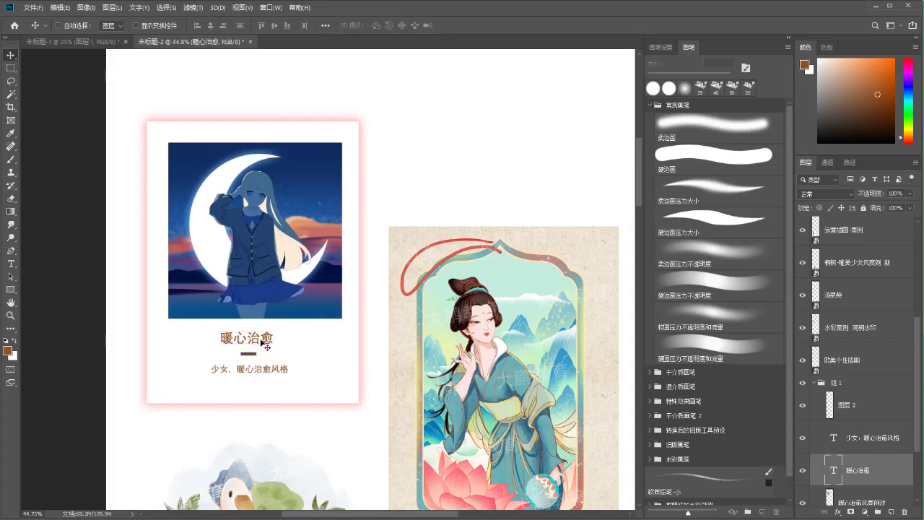
Add empty layer 图层 3 above 图层 2 in 组 1 and glance at the reference collage
scroll(371, 293, up, 2)
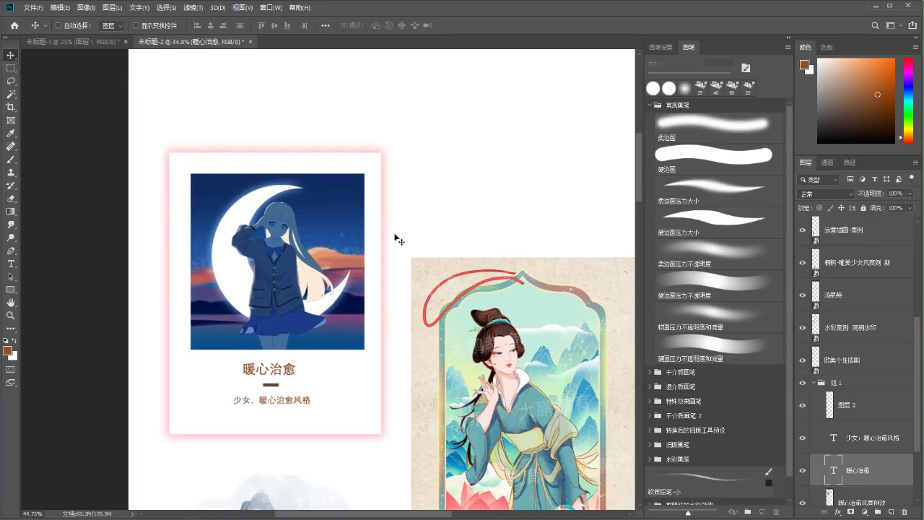
scroll(357, 260, down, 1)
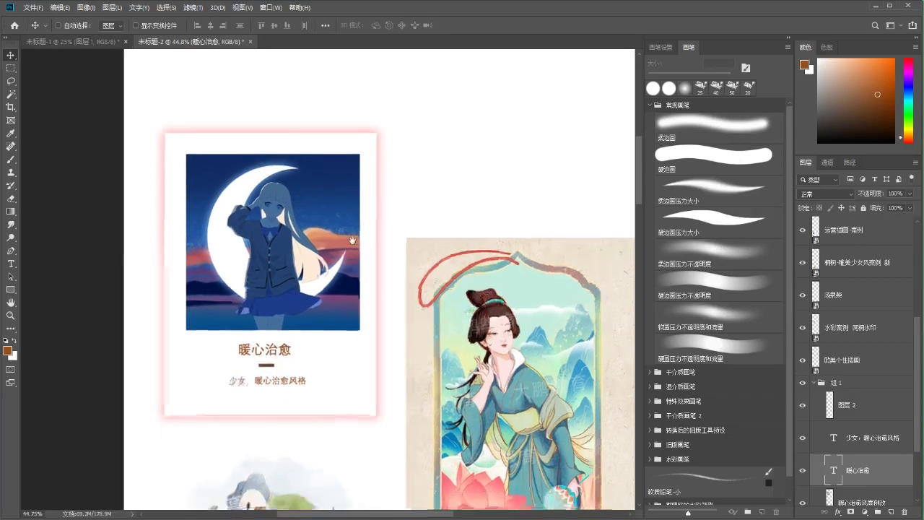
click(830, 416)
click(892, 511)
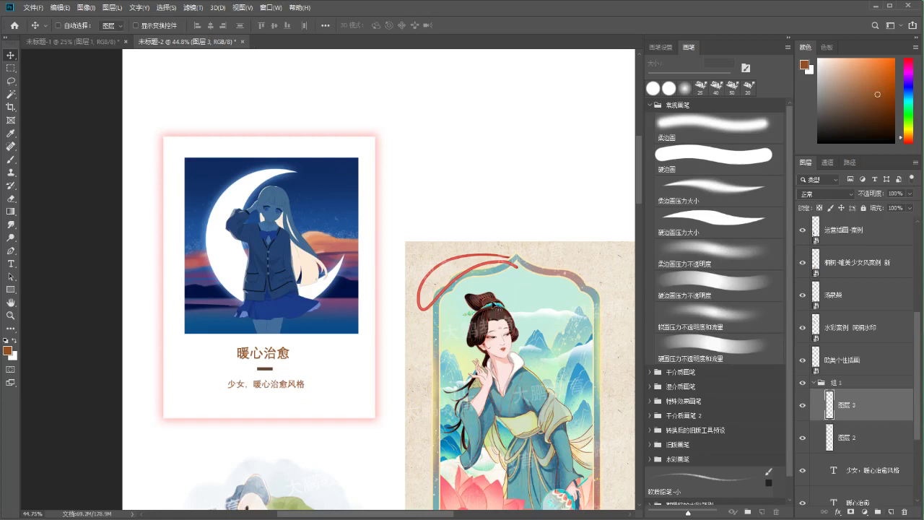
scroll(309, 231, up, 1)
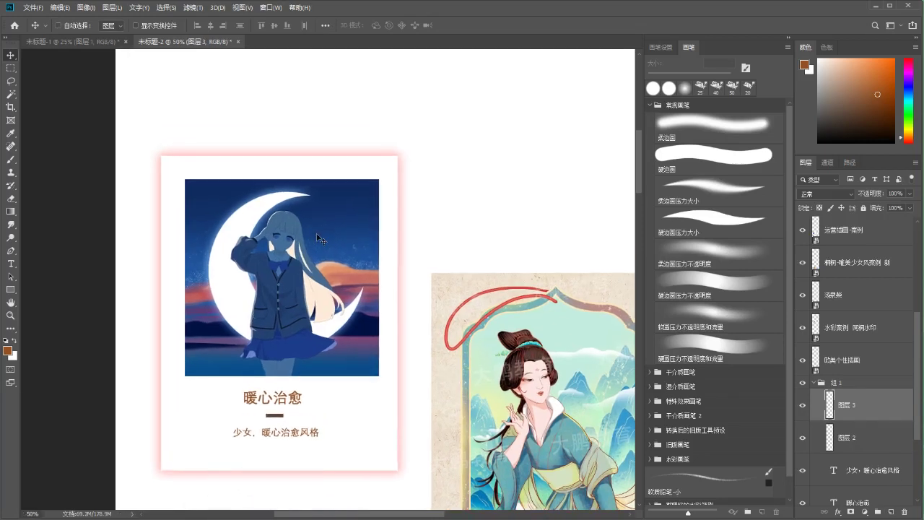
key(alt+Tab)
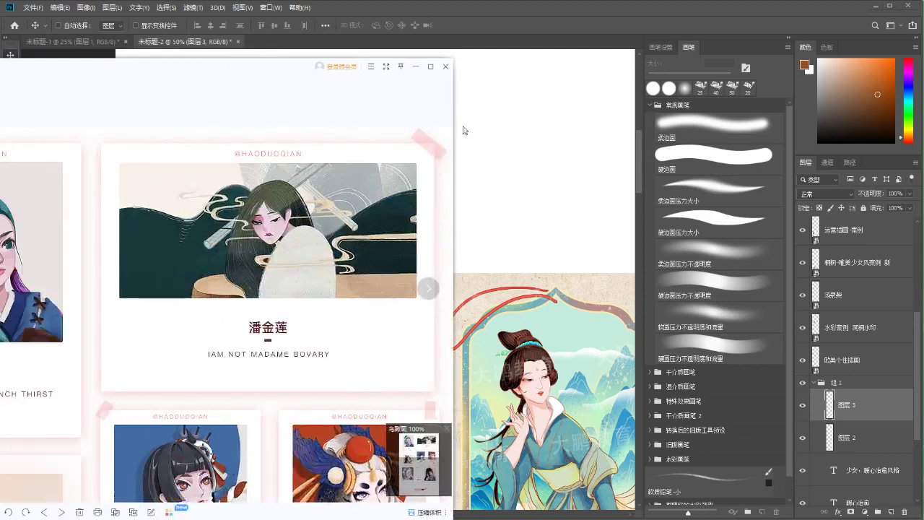
key(Escape)
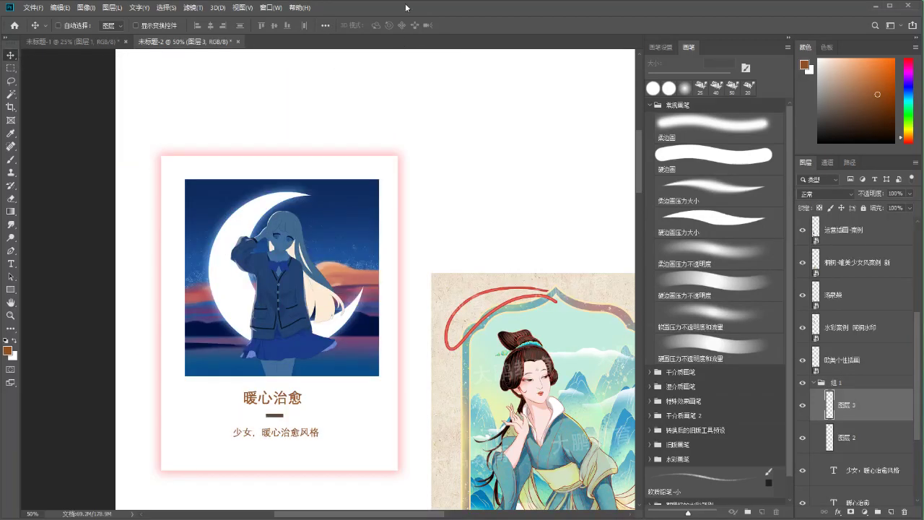
key(m)
scroll(425, 212, up, 1)
scroll(425, 212, right, 1)
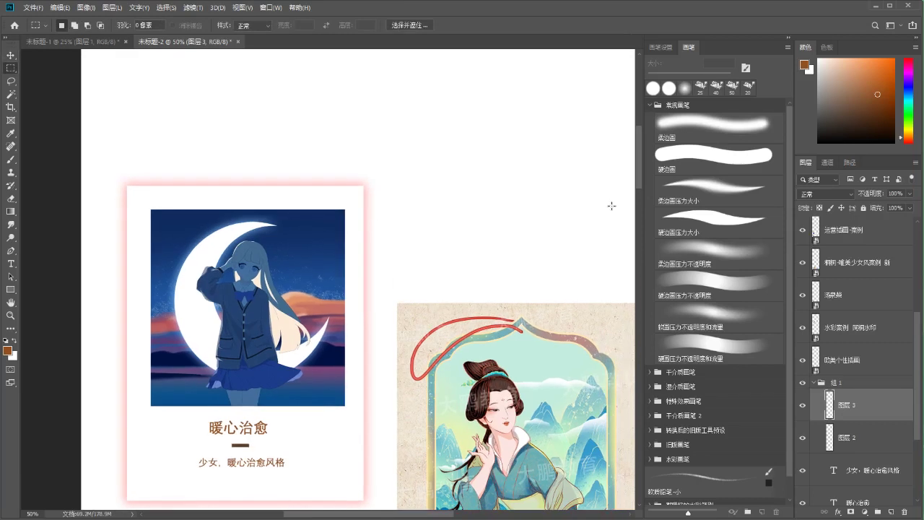
Sample the glow's pink and paint a small pink strip on 图层 3 above the card
key(i)
click(366, 215)
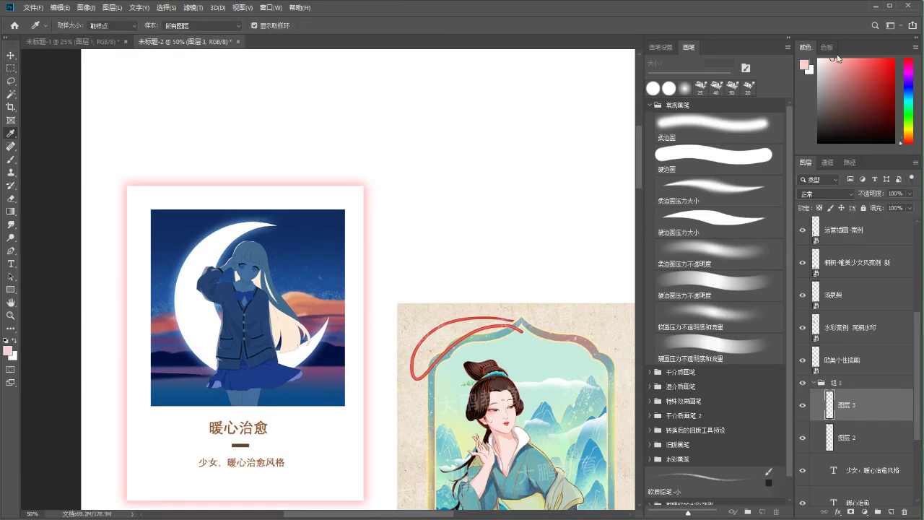
key(m)
drag(298, 156, 335, 170)
key(b)
key(comma)
key(comma)
key(bracketright)
key(bracketright)
key(bracketright)
key(bracketright)
key(bracketright)
key(bracketright)
drag(296, 164, 328, 163)
key(m)
key(ctrl+d)
Widen and rotate the strip across the card's top-left corner, at 50% layer opacity
key(ctrl+t)
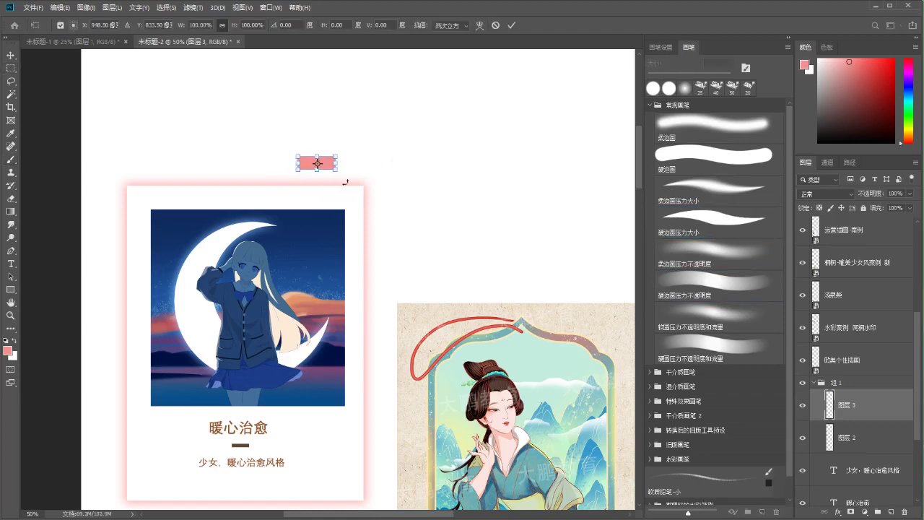
drag(337, 163, 144, 187)
drag(150, 154, 148, 191)
scroll(186, 190, down, 2)
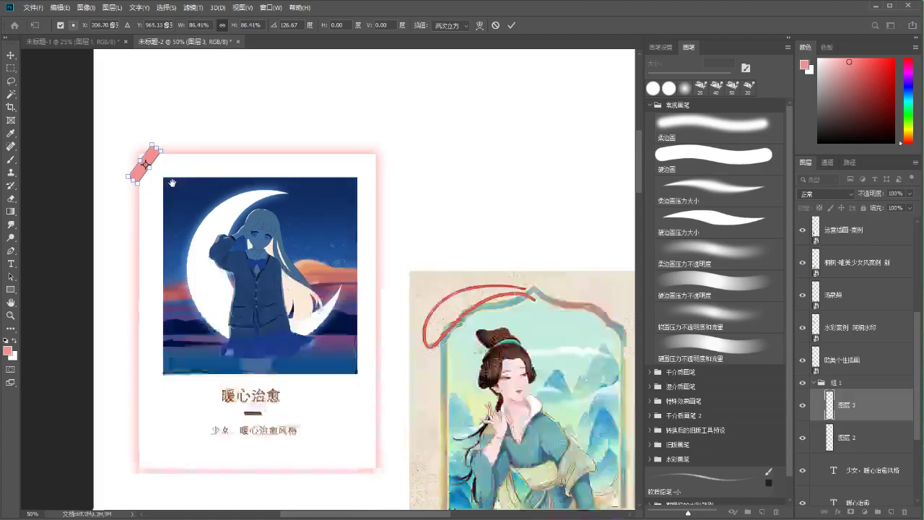
drag(150, 154, 153, 150)
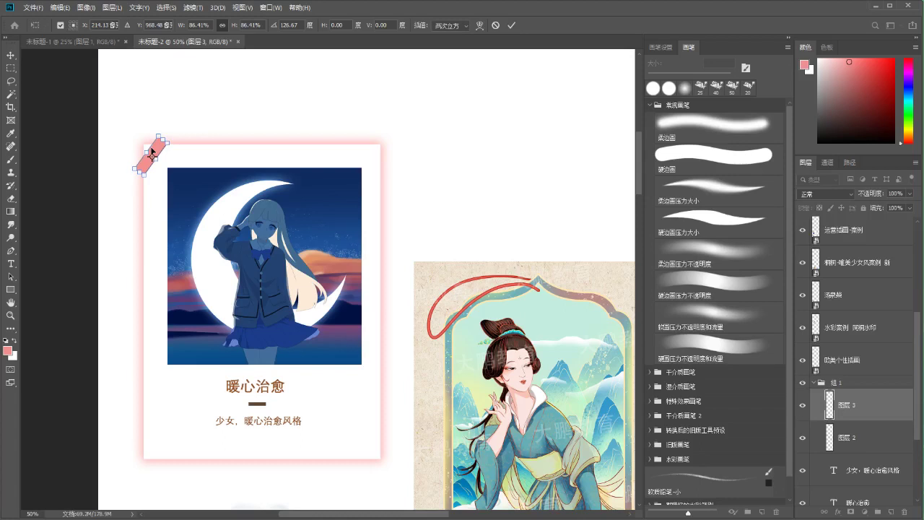
key(Return)
scroll(311, 156, right, 1)
click(909, 194)
drag(887, 208, 890, 208)
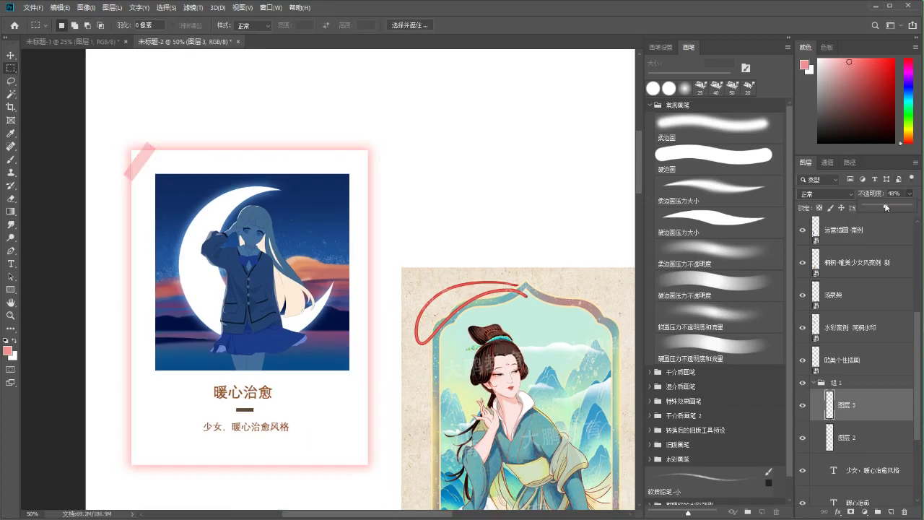
scroll(425, 292, down, 1)
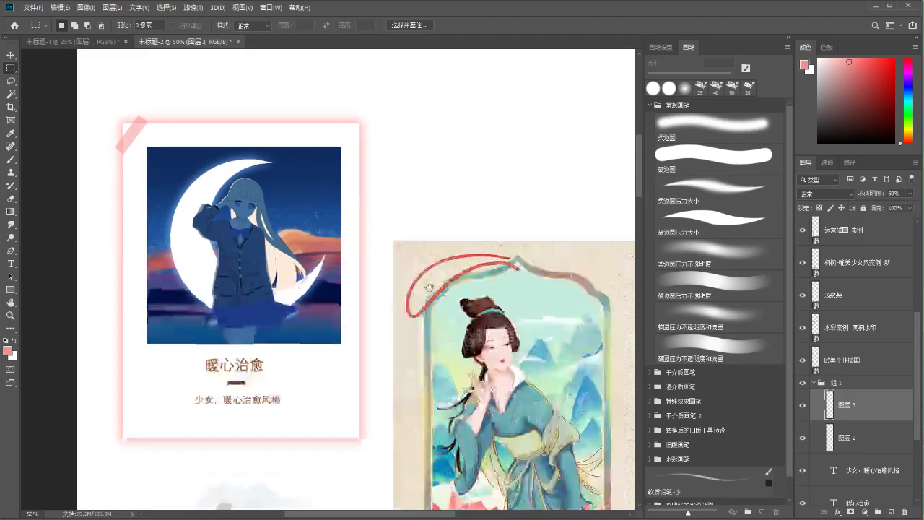
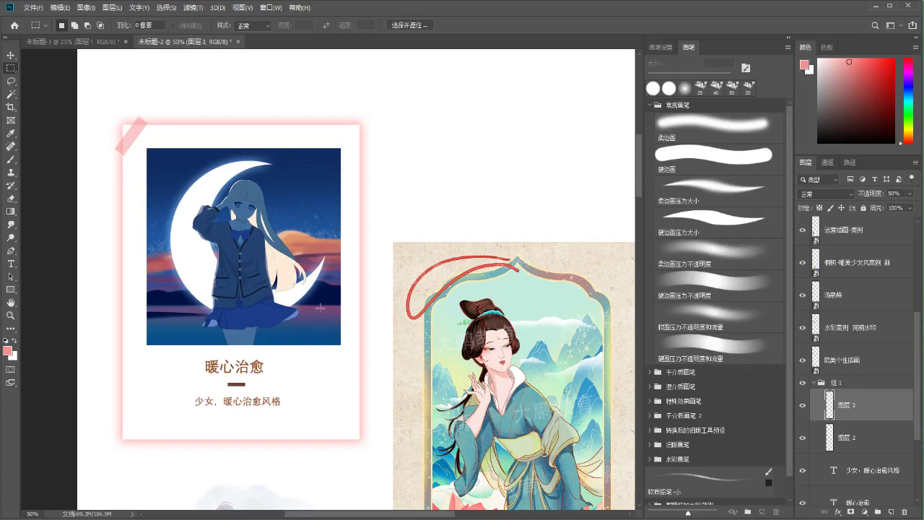
Zoom to 33.3% on the top cards and nudge the moon-girl card slightly up and left
drag(367, 305, 361, 281)
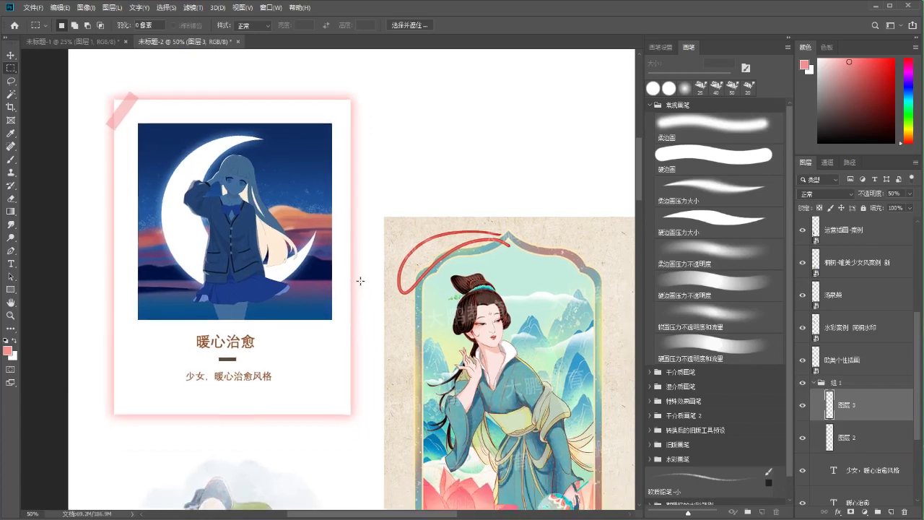
key(ctrl+minus)
key(ctrl+minus)
key(ctrl+minus)
key(ctrl+minus)
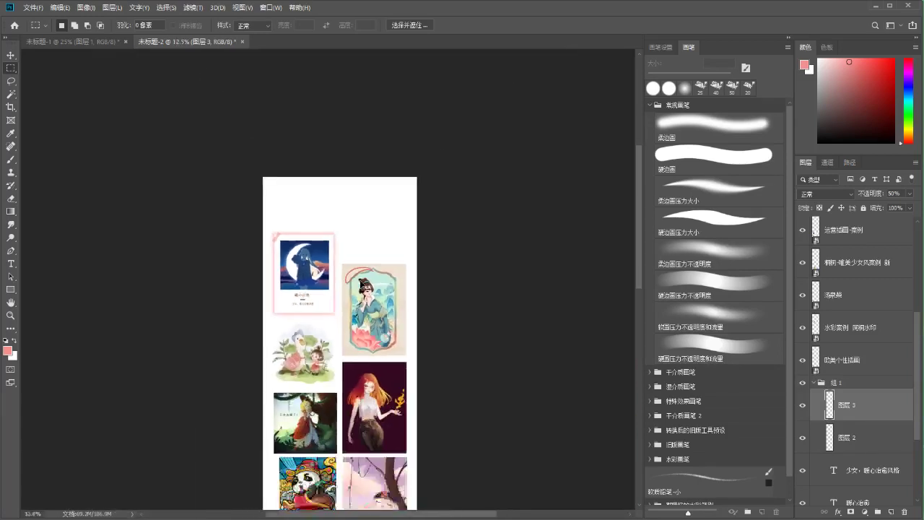
key(ctrl+0)
key(ctrl+plus)
key(ctrl+plus)
drag(445, 161, 458, 396)
key(ctrl+plus)
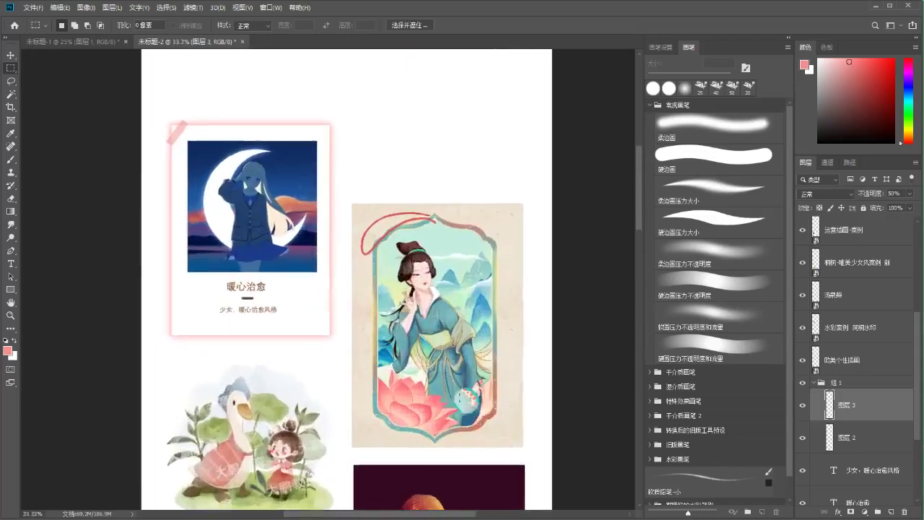
click(814, 382)
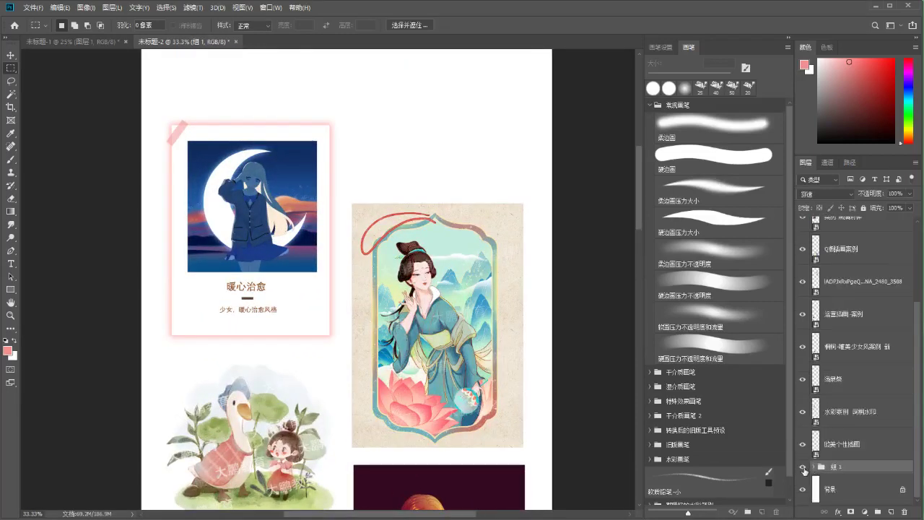
click(803, 467)
click(803, 471)
drag(336, 244, 340, 299)
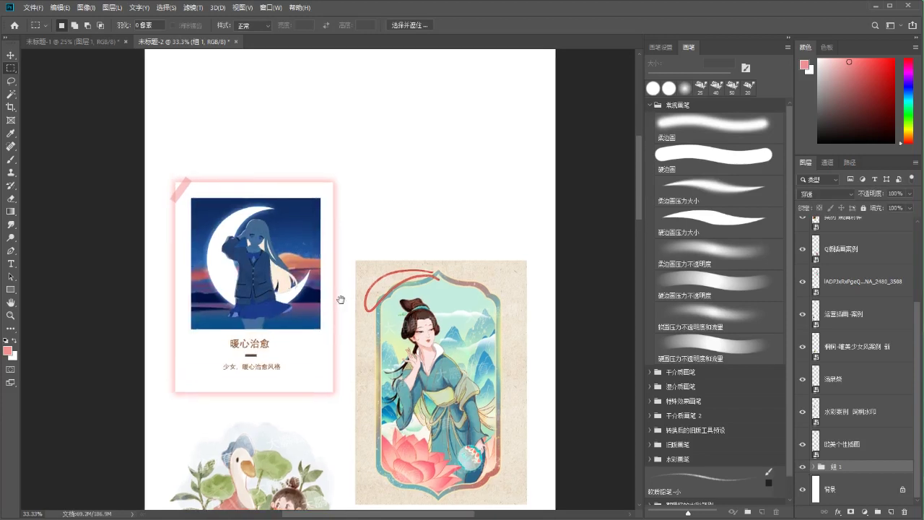
drag(189, 187, 187, 180)
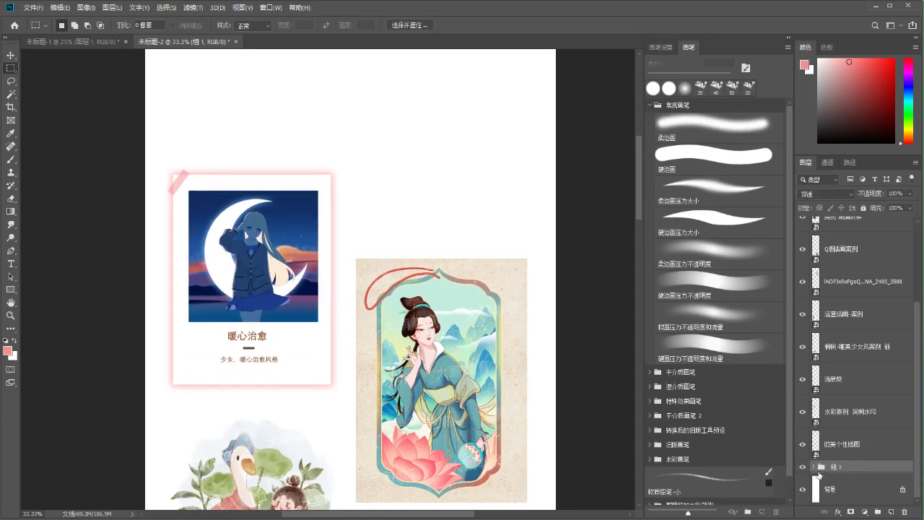
Rotate the pink tape about 12 degrees and nudge it up slightly
key(v)
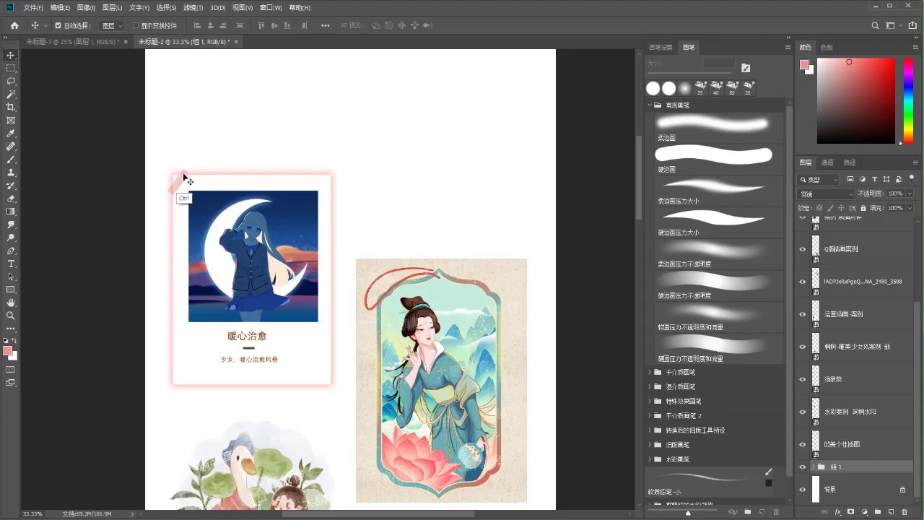
ctrl+click(187, 176)
key(ctrl+t)
drag(187, 154, 193, 156)
key(Up)
key(Up)
key(Up)
key(Up)
key(Up)
key(Up)
key(Up)
key(Up)
key(Up)
key(Up)
key(Up)
key(Up)
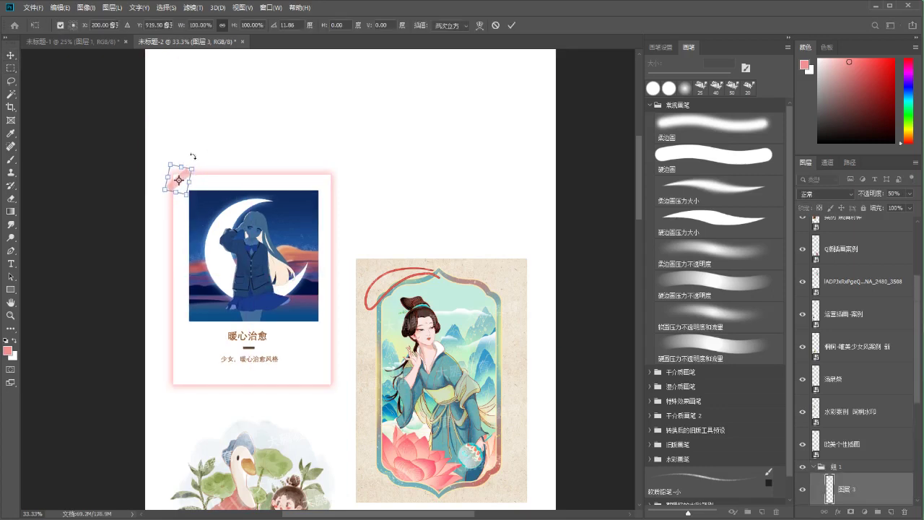
key(Return)
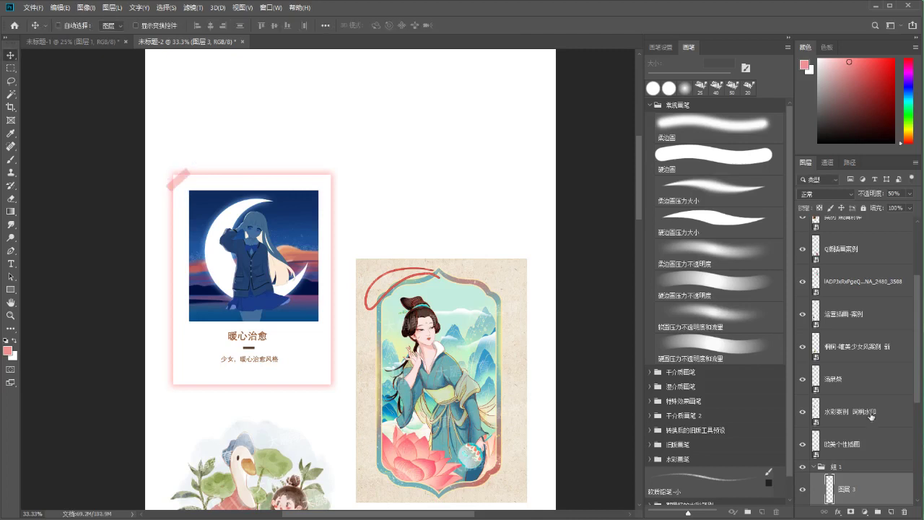
Toggle the moon-girl card's visibility to compare the spacing between the two cards
click(814, 467)
click(802, 467)
click(802, 467)
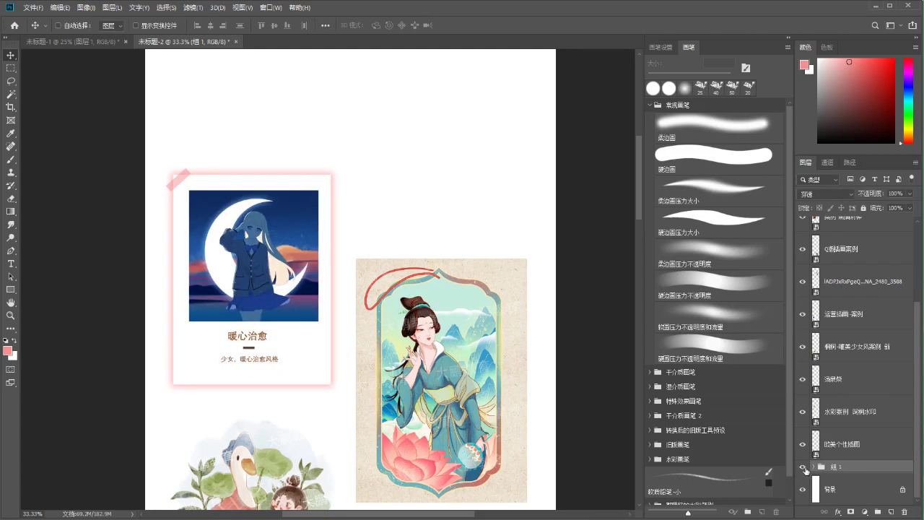
click(804, 468)
click(804, 469)
key(ctrl)
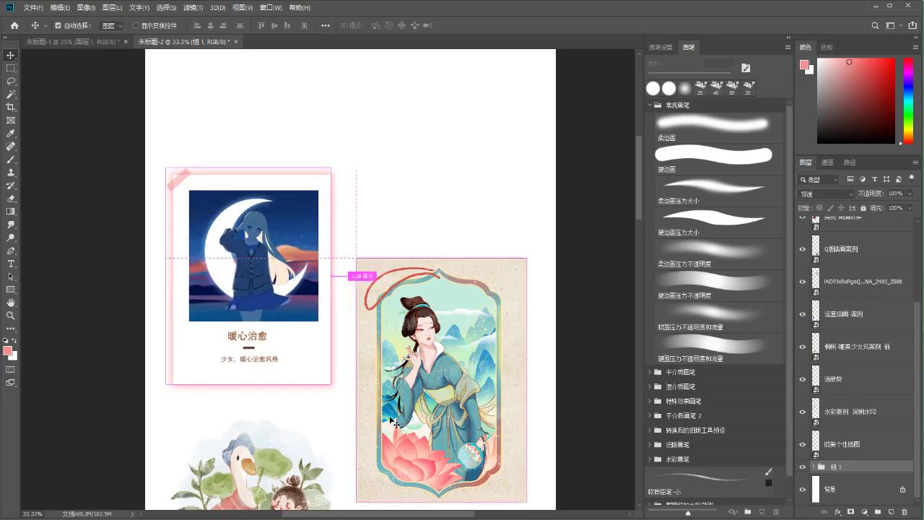
Duplicate the moon-girl card group and move the copy to the page's top right
key(ctrl+j)
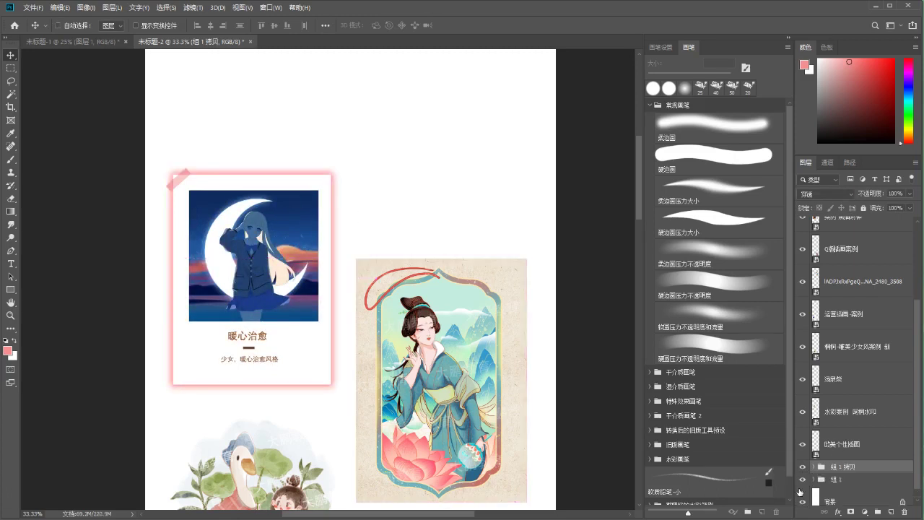
key(ctrl+t)
drag(251, 279, 346, 194)
key(Return)
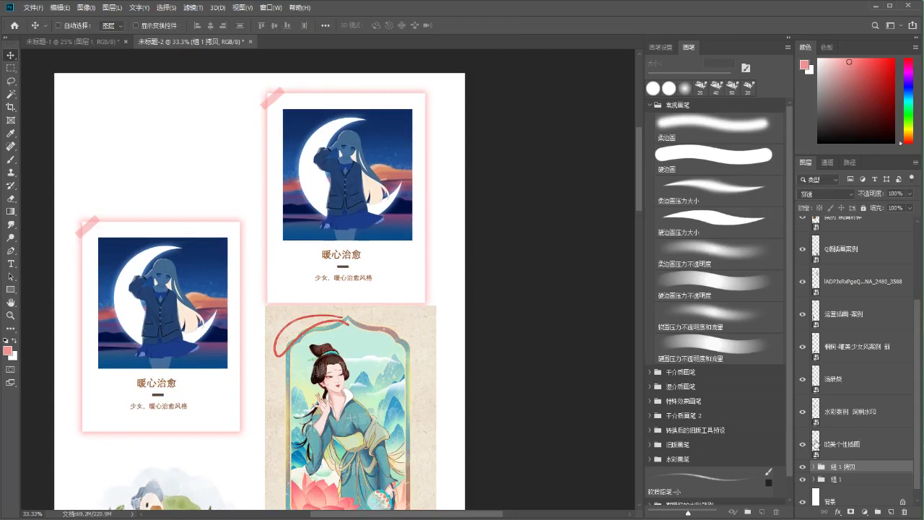
Move the lady illustration into the copied card's group in place of the moon-girl image
ctrl+click(364, 382)
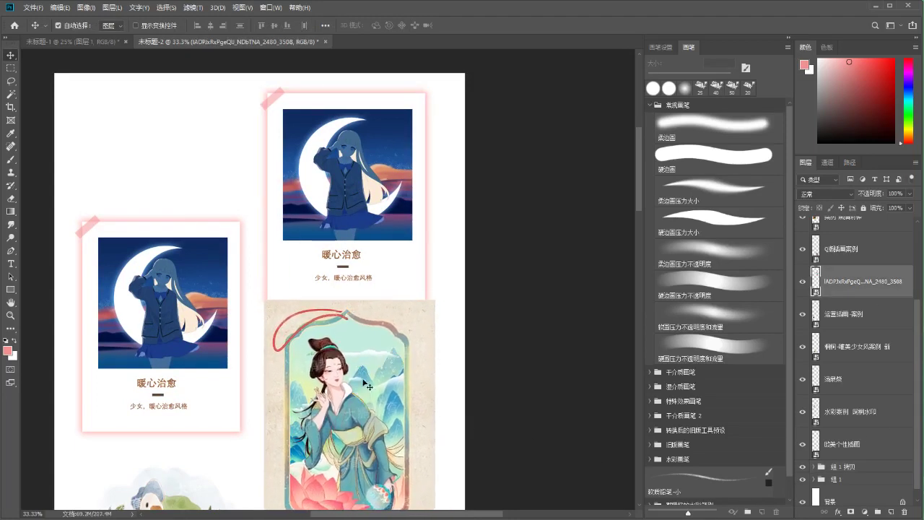
drag(916, 306, 917, 325)
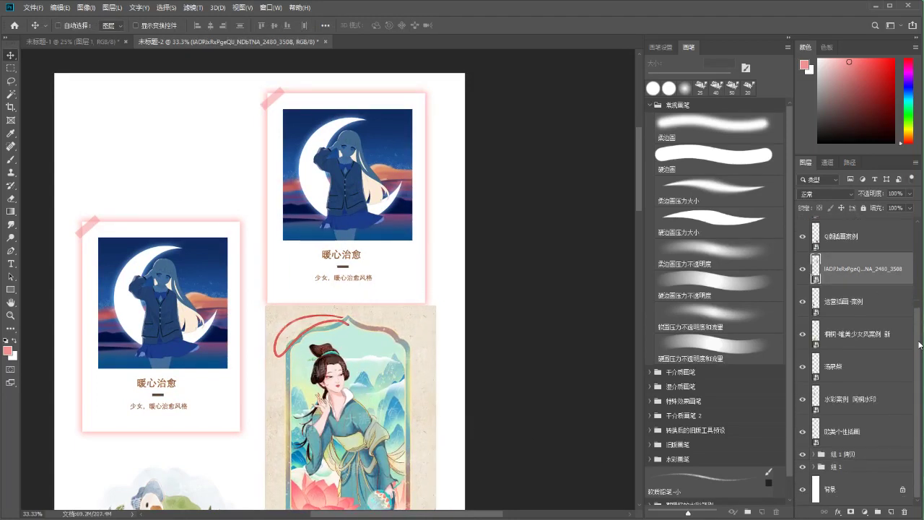
drag(841, 454, 841, 454)
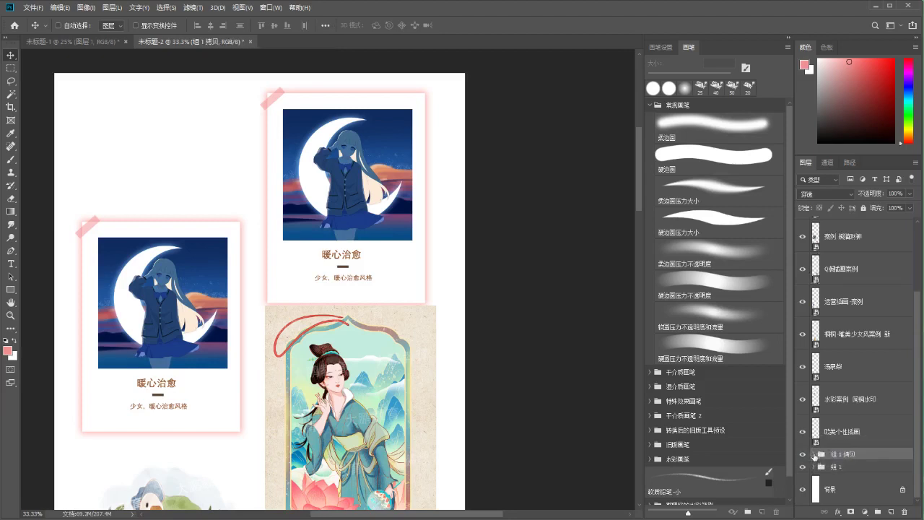
click(813, 454)
drag(920, 387, 890, 446)
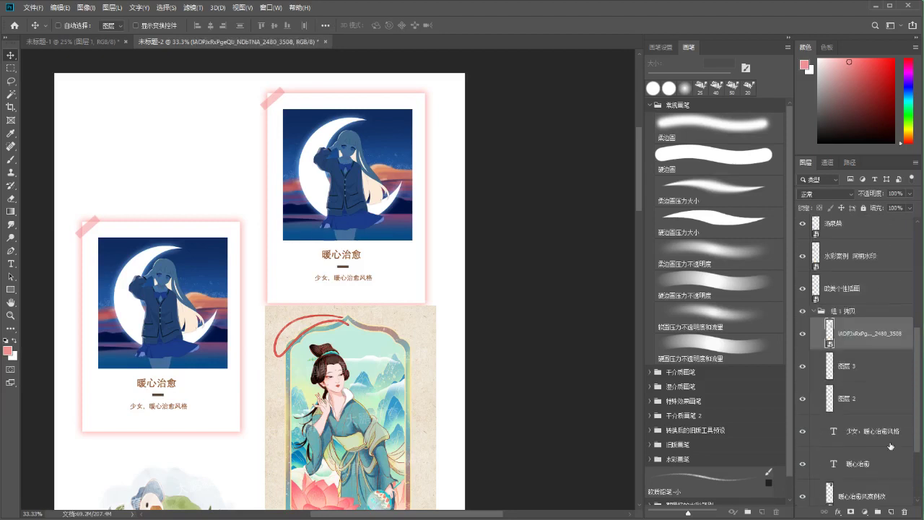
key(ctrl+z)
key(ctrl+z)
key(ctrl+z)
key(ctrl+z)
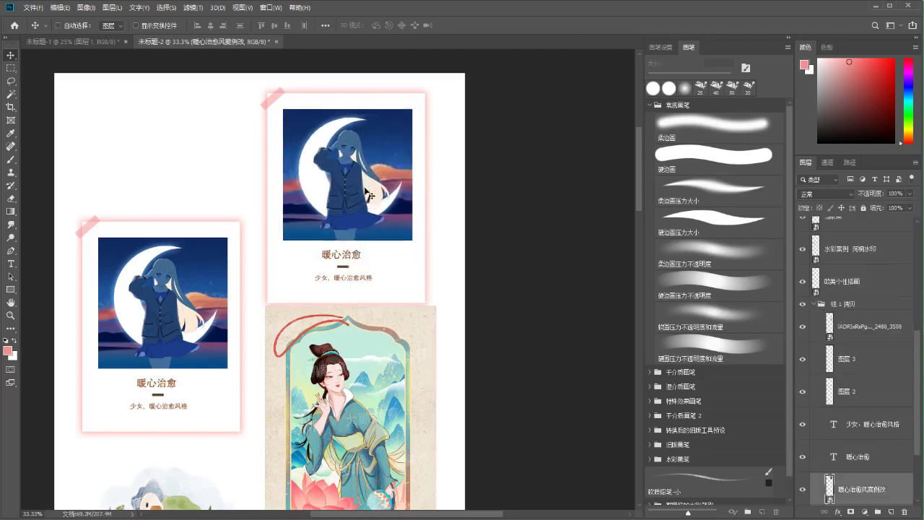
scroll(532, 254, down, 2)
drag(354, 328, 354, 188)
scroll(357, 217, up, 3)
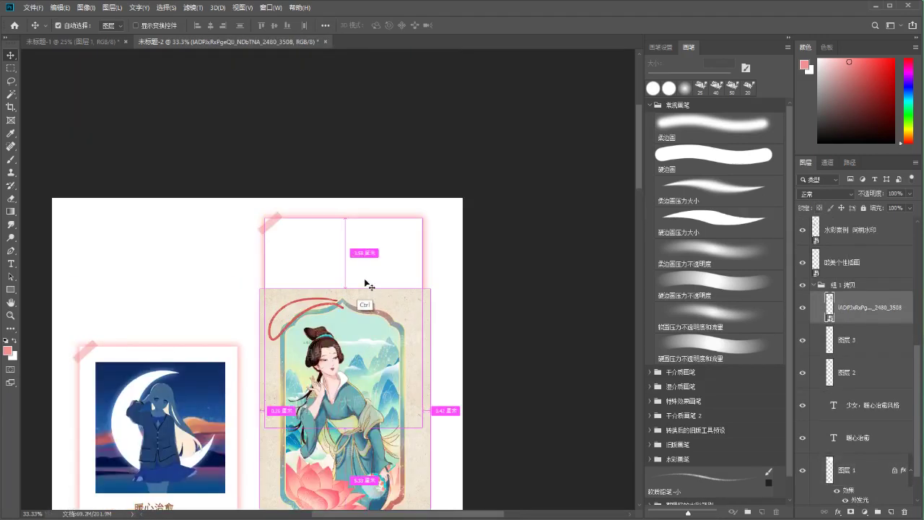
Scale the lady illustration to about 31% and nudge it up to fit the frame
key(ctrl+t)
drag(428, 212, 378, 256)
drag(399, 398, 416, 413)
scroll(415, 289, down, 1)
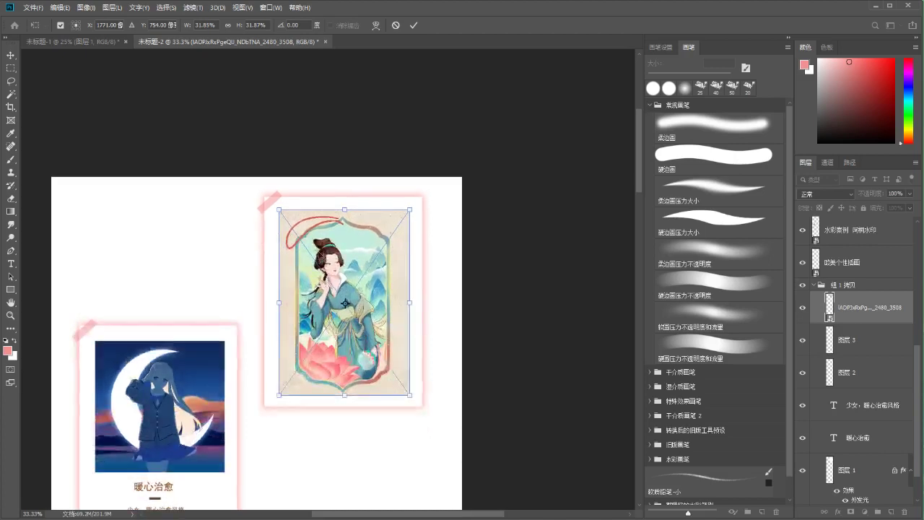
drag(416, 210, 413, 211)
scroll(323, 315, down, 5)
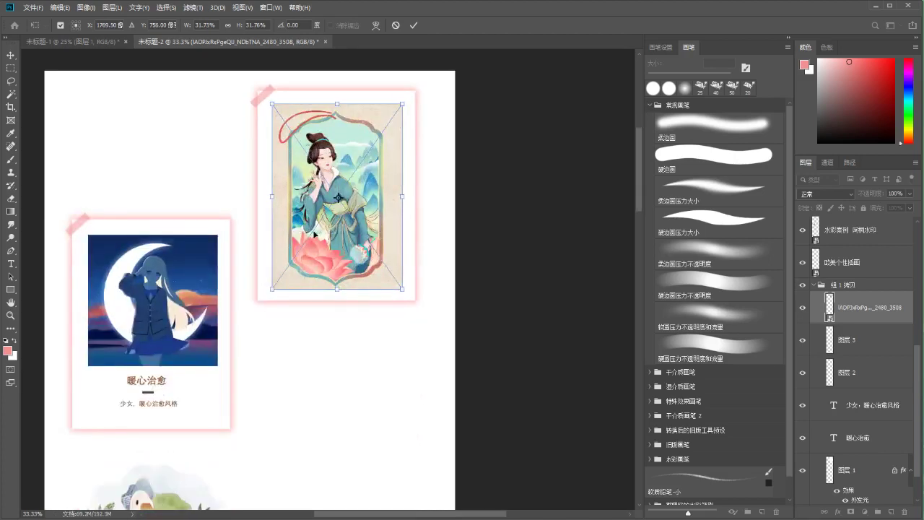
scroll(320, 256, up, 3)
key(Return)
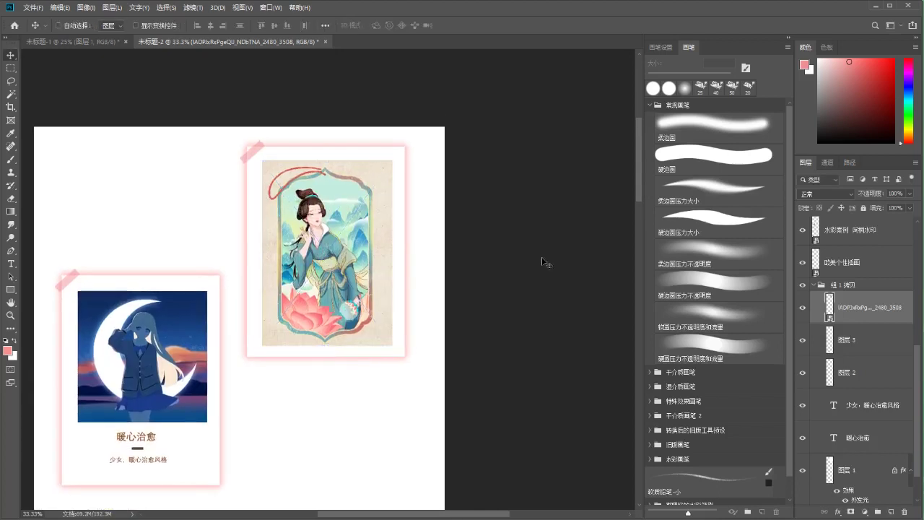
key(shift+Up)
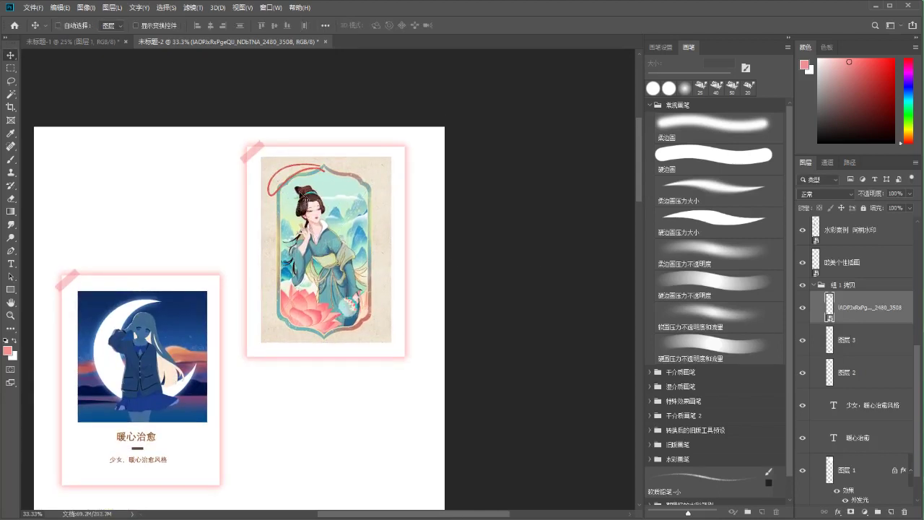
key(b)
drag(367, 191, 368, 187)
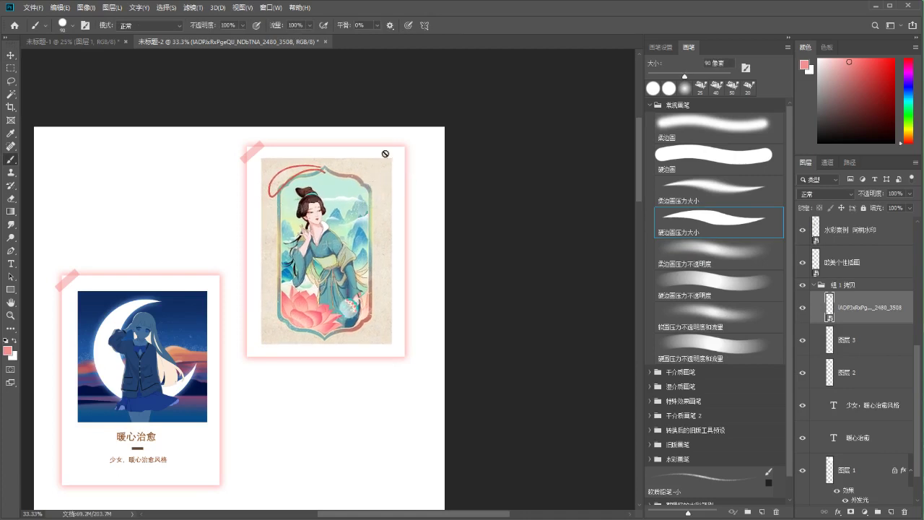
Stretch the right card's white glowing frame (图层 1) taller downward
click(811, 369)
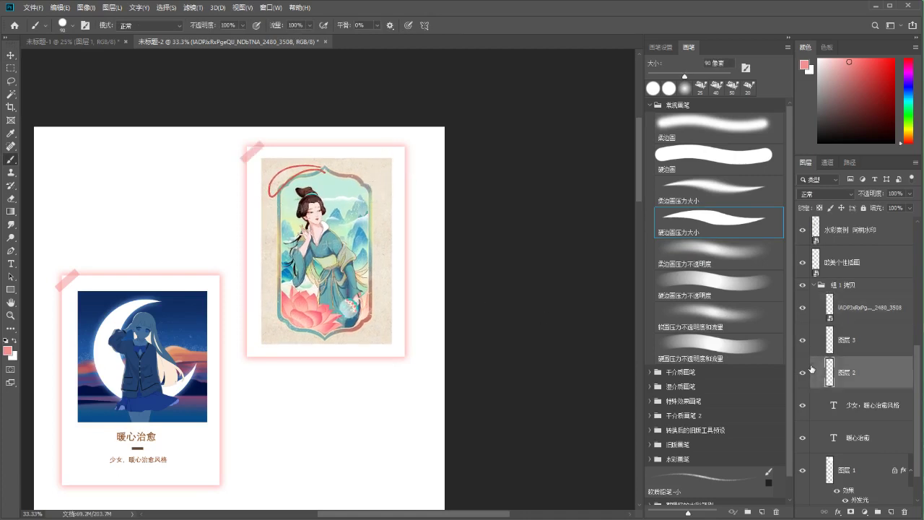
double_click(811, 369)
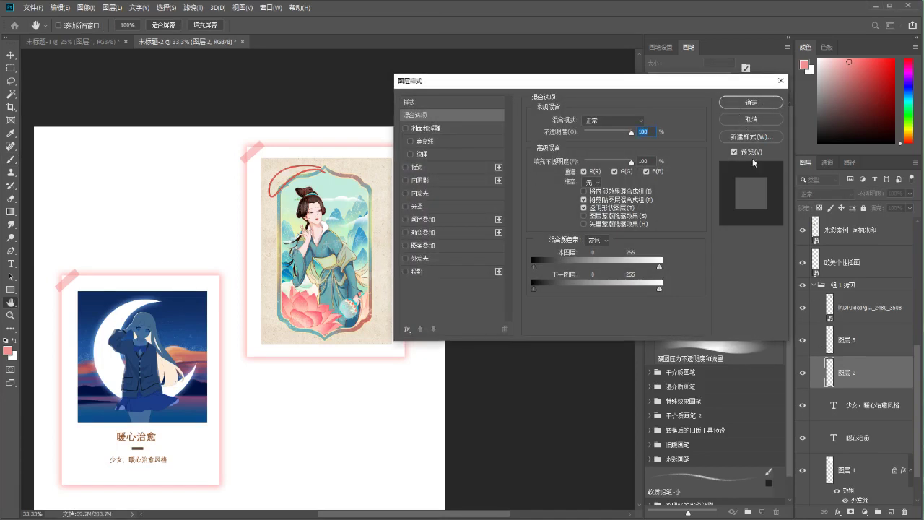
click(751, 120)
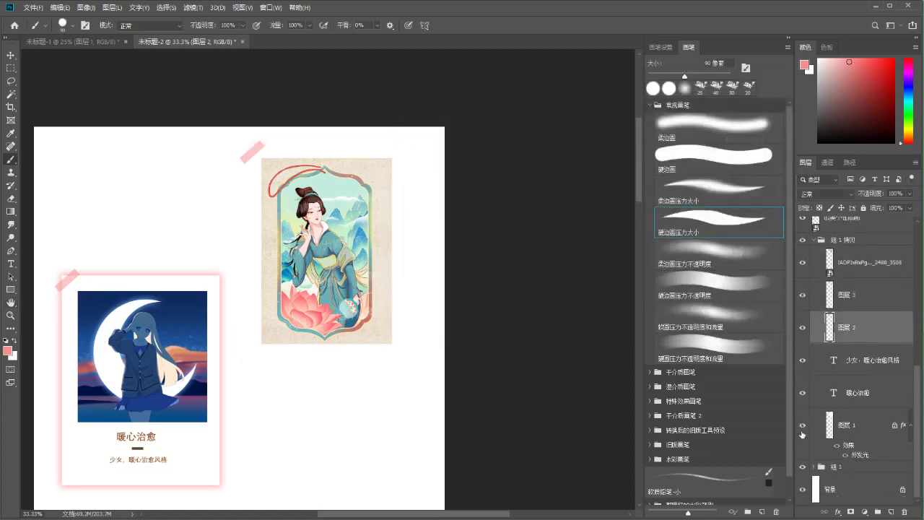
click(821, 431)
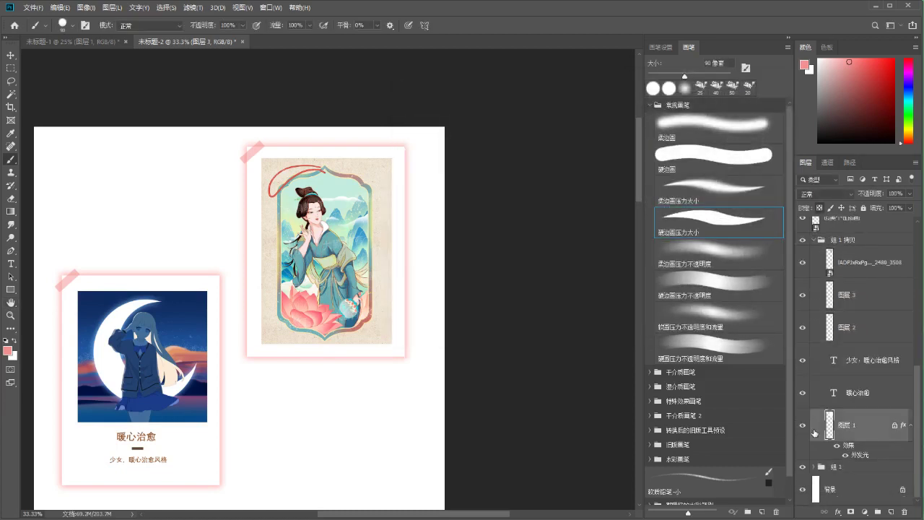
key(ctrl+plus)
key(ctrl+plus)
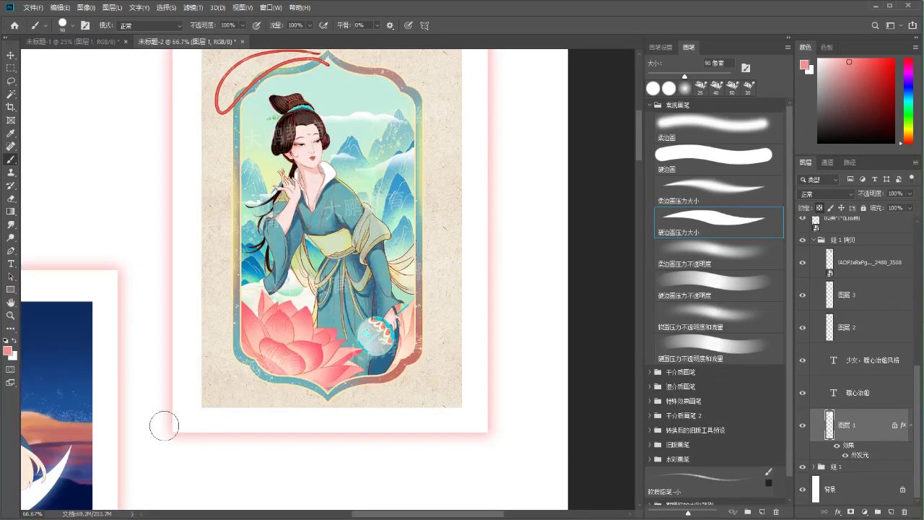
key(ctrl+t)
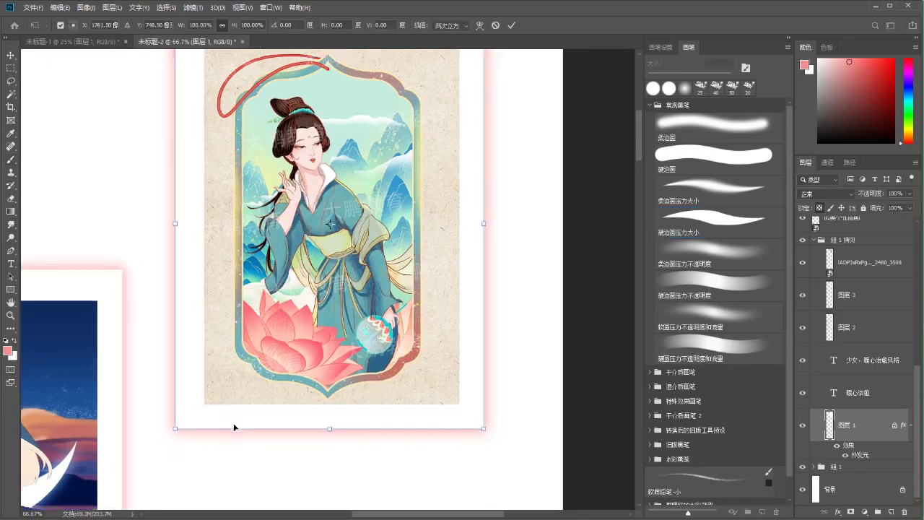
key(ctrl+minus)
drag(330, 394, 344, 444)
drag(307, 373, 315, 324)
drag(337, 384, 329, 406)
scroll(326, 403, down, 2)
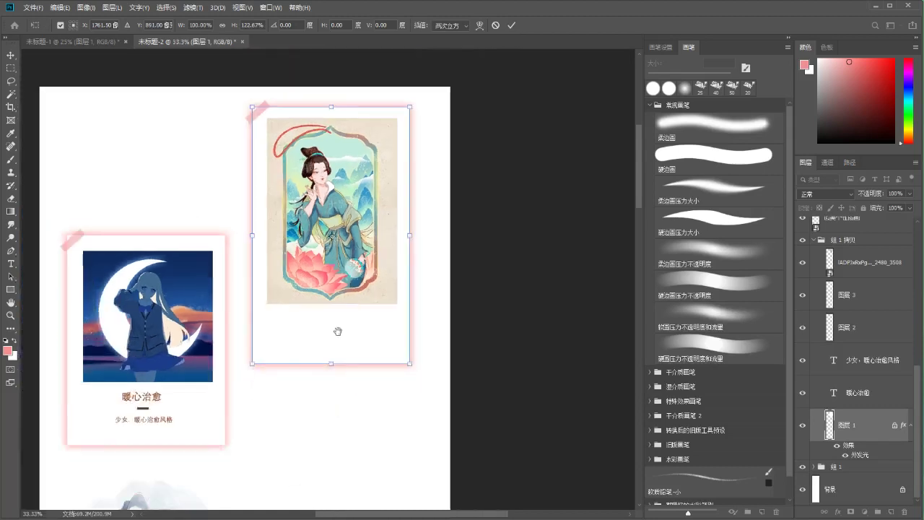
key(b)
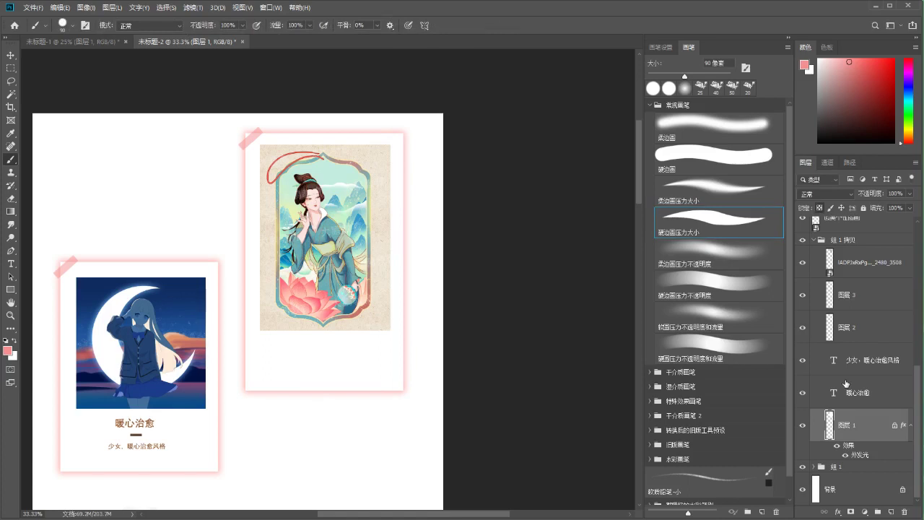
Move the lotus artwork layer below the title in the layer stack
click(836, 266)
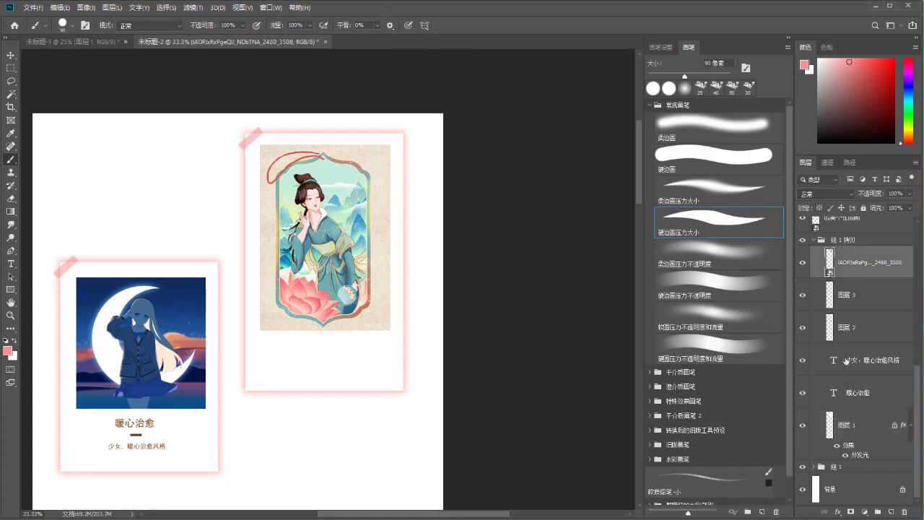
click(849, 354)
drag(838, 273, 850, 403)
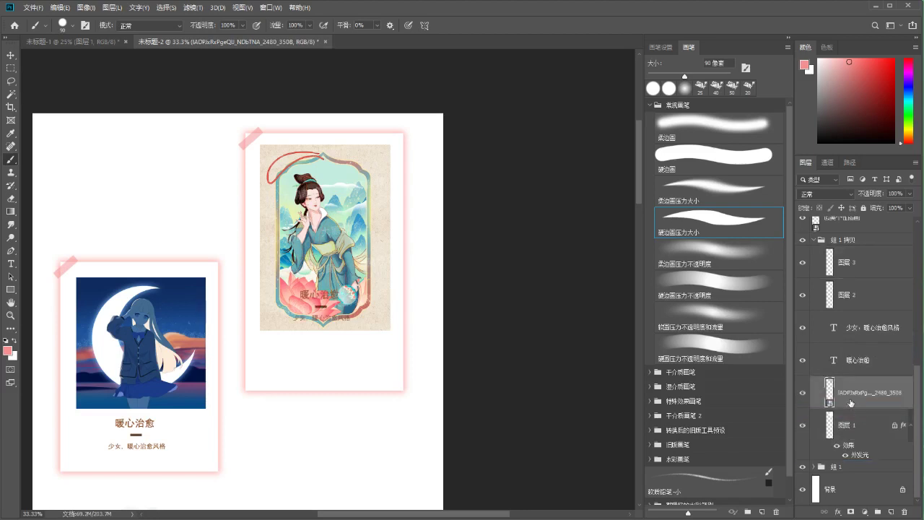
Show the right card's pink tape and move the title and caption below the artwork
click(856, 365)
click(802, 264)
shift+click(815, 309)
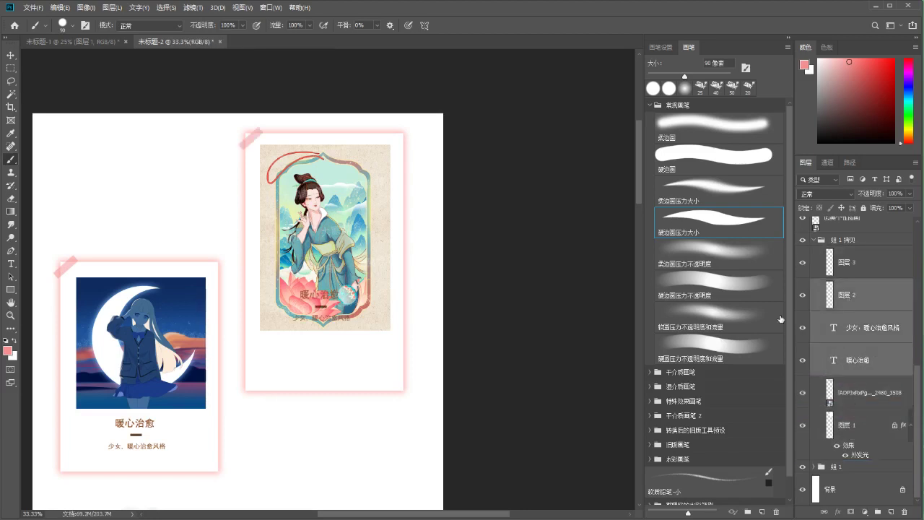
key(ctrl+plus)
key(ctrl+t)
drag(345, 321, 350, 386)
Replace the card title 暖心治愈 with 新中式
key(Return)
drag(291, 388, 318, 323)
key(t)
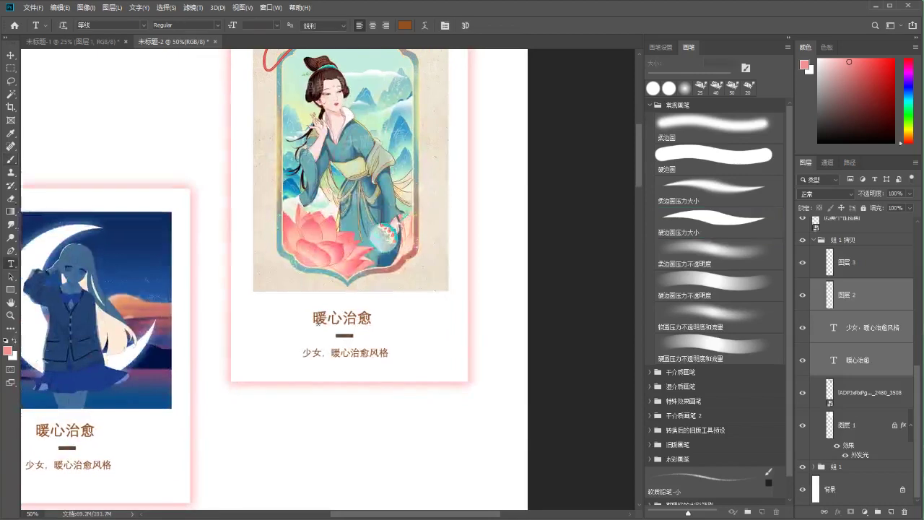
double_click(318, 322)
text(xin)
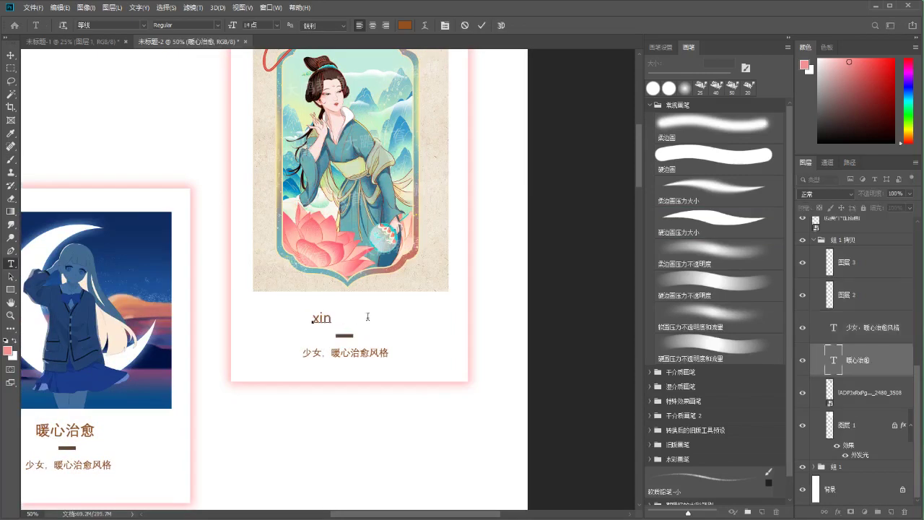
text(zhong)
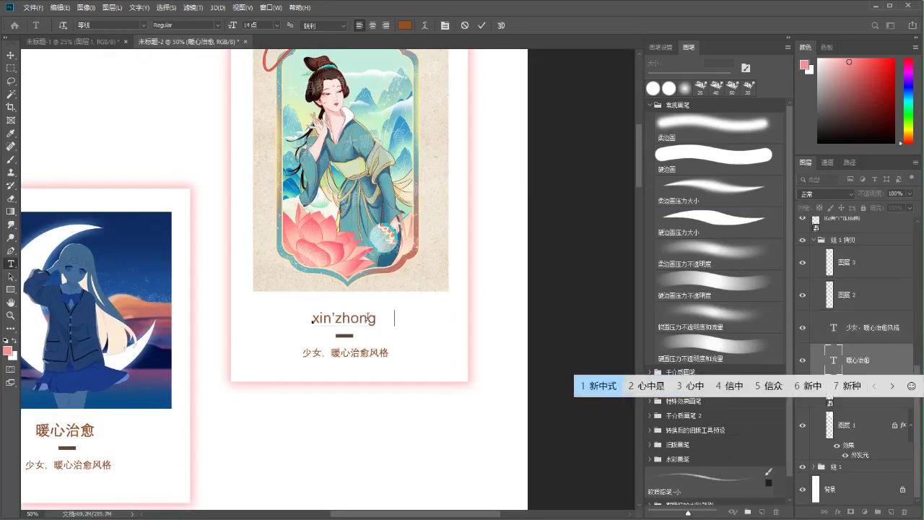
key(space)
click(482, 26)
Nudge the 新中式 title slightly right and up above the divider
drag(352, 317, 362, 318)
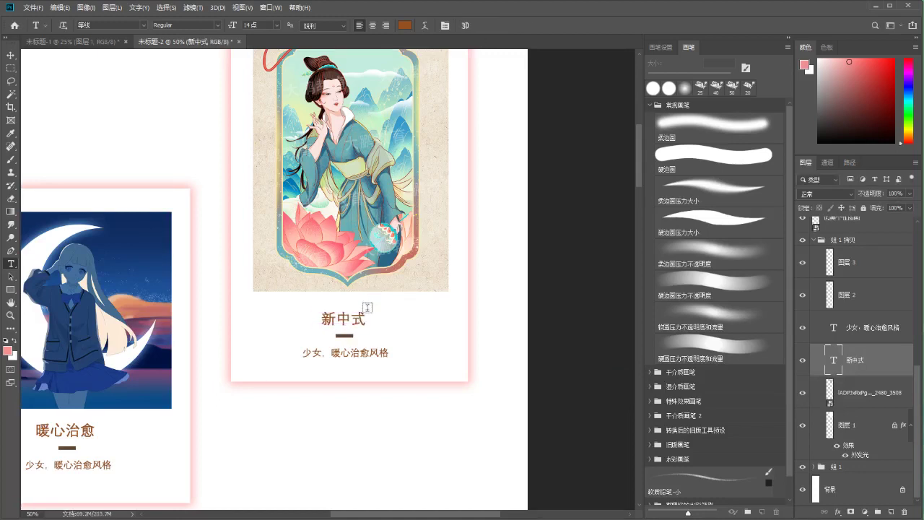
scroll(367, 307, up, 2)
key(ctrl+t)
key(Up)
key(Up)
key(Up)
key(Up)
key(Up)
key(Up)
key(Up)
key(Up)
key(Up)
key(Up)
key(Return)
key(t)
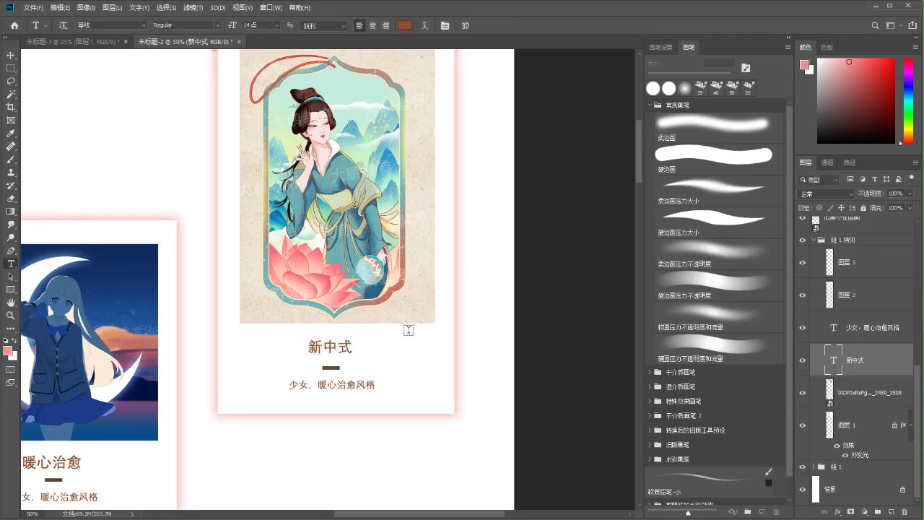
scroll(348, 326, down, 2)
drag(339, 330, 423, 397)
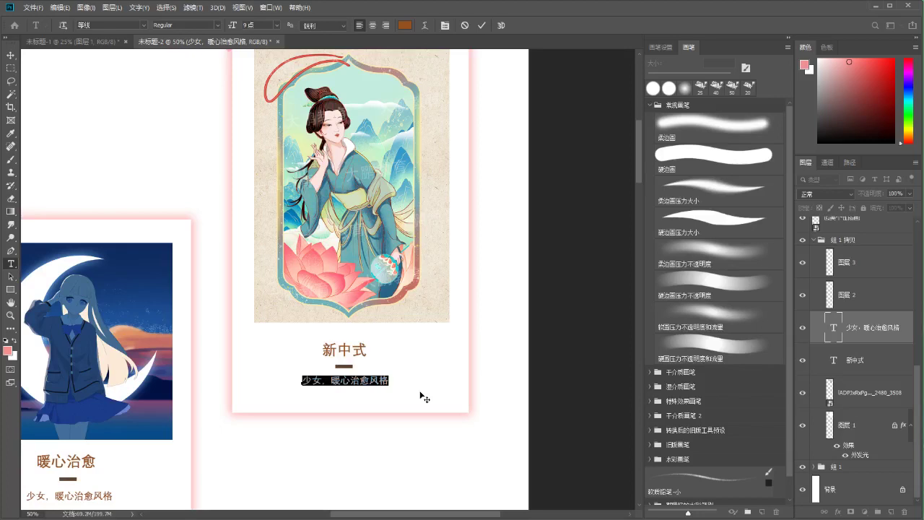
Rewrite the caption as 以金色边框作为装饰，人物扁平风格
text(jin'se)
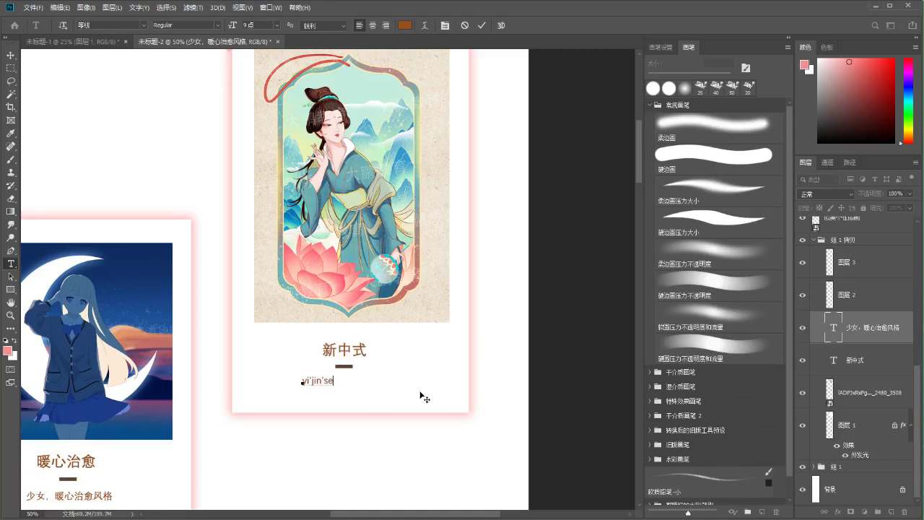
key(space)
text(zuoweizhuangshi)
key(space)
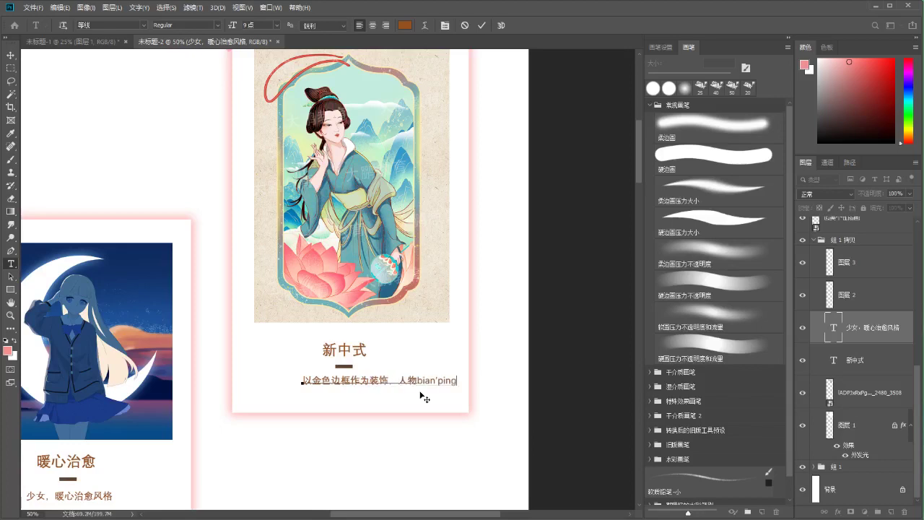
key(space)
text(huafeng)
key(space)
key(space)
click(481, 25)
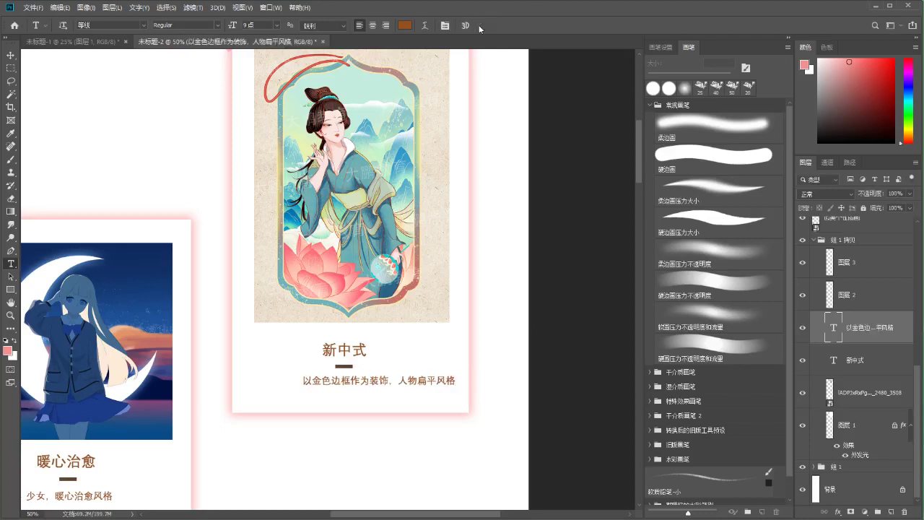
Shift the new caption left to centre it under the title and zoom out
drag(424, 386, 394, 385)
scroll(356, 363, up, 1)
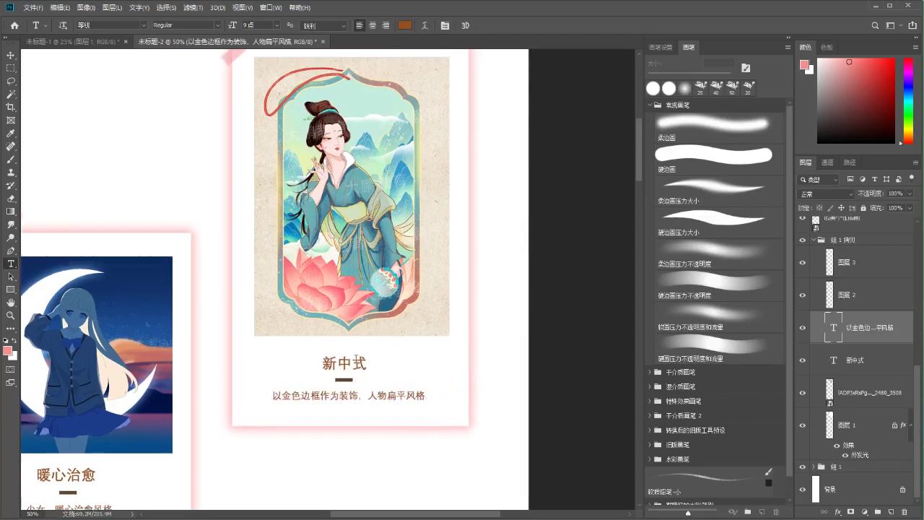
key(ctrl+minus)
key(ctrl+minus)
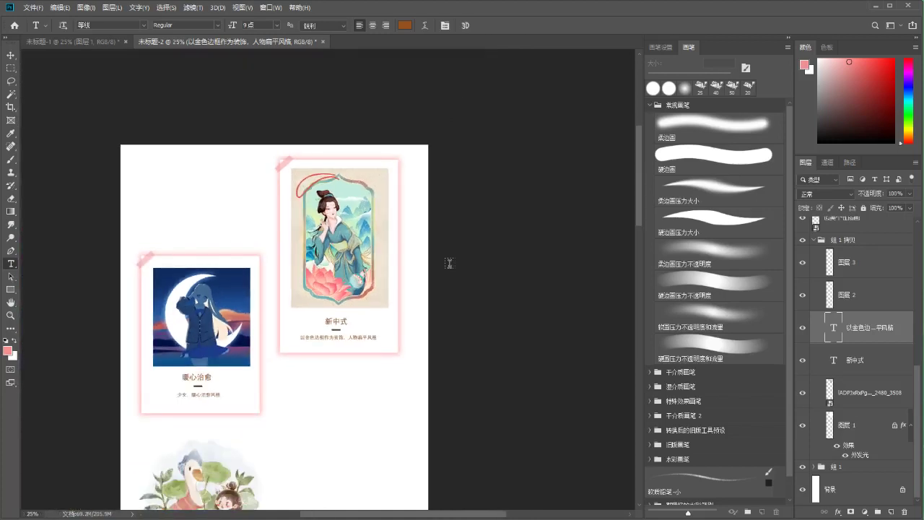
click(819, 240)
Drag group 组 1 拷贝 down along the smart guide beside the moon card and commit
click(813, 240)
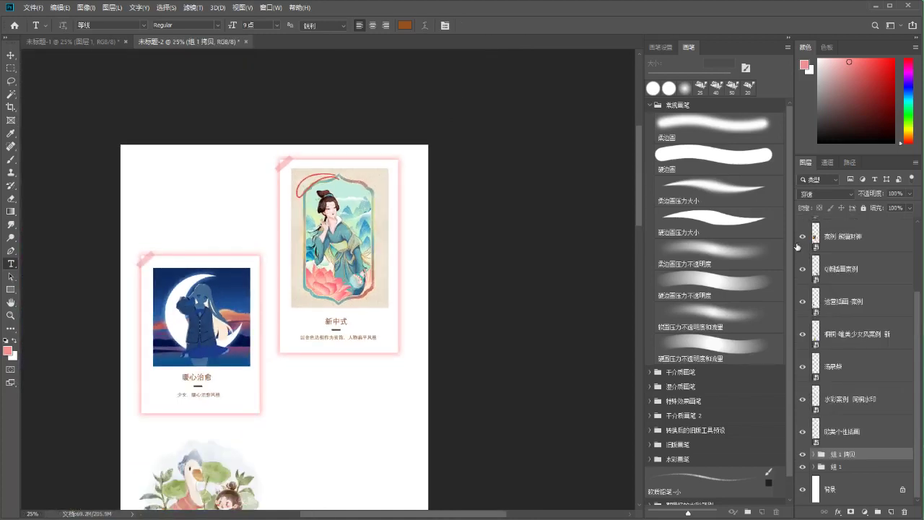
drag(347, 206, 321, 195)
drag(293, 428, 293, 367)
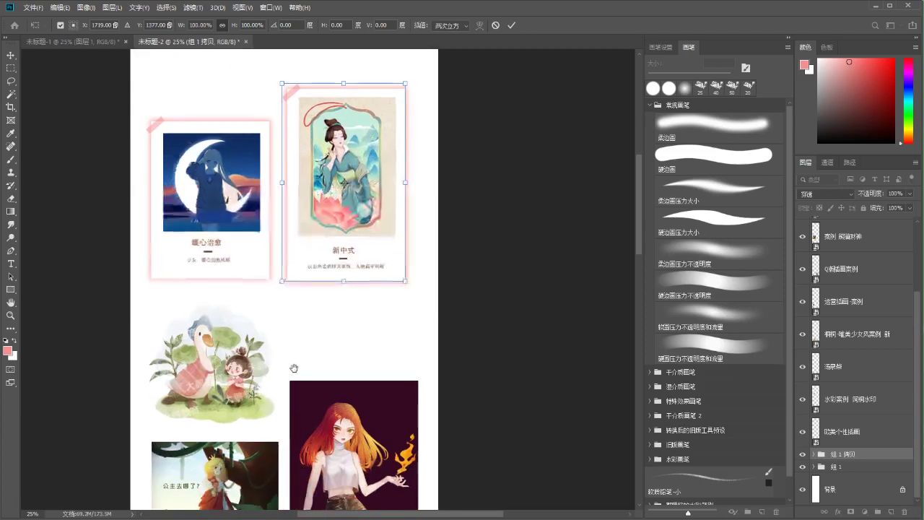
drag(330, 130, 334, 162)
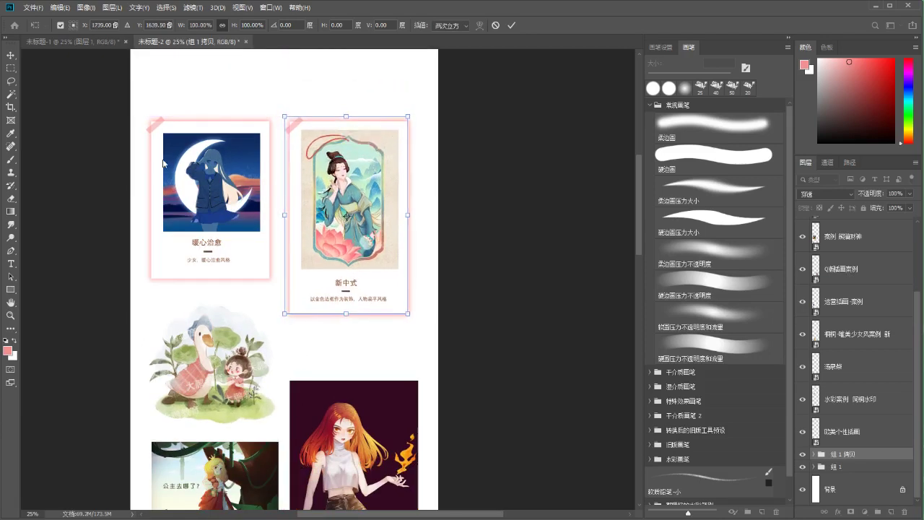
drag(268, 332, 289, 219)
drag(348, 361, 335, 434)
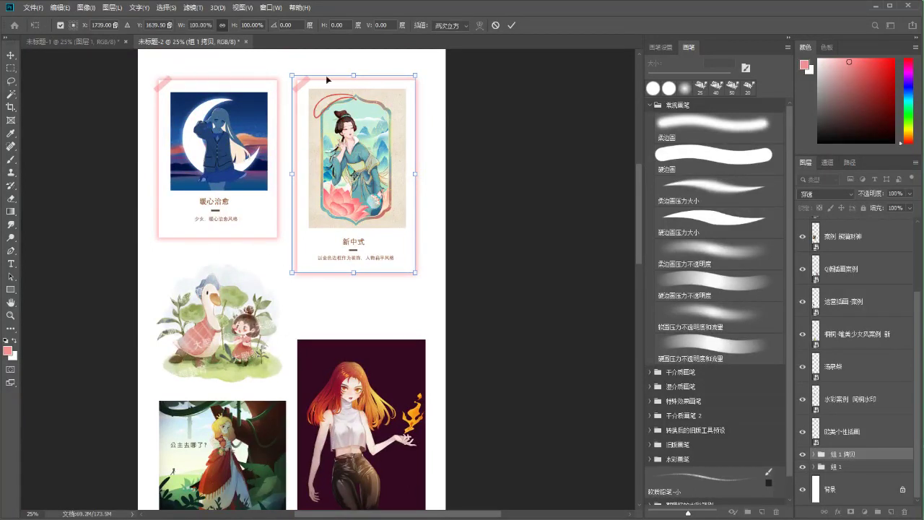
click(513, 26)
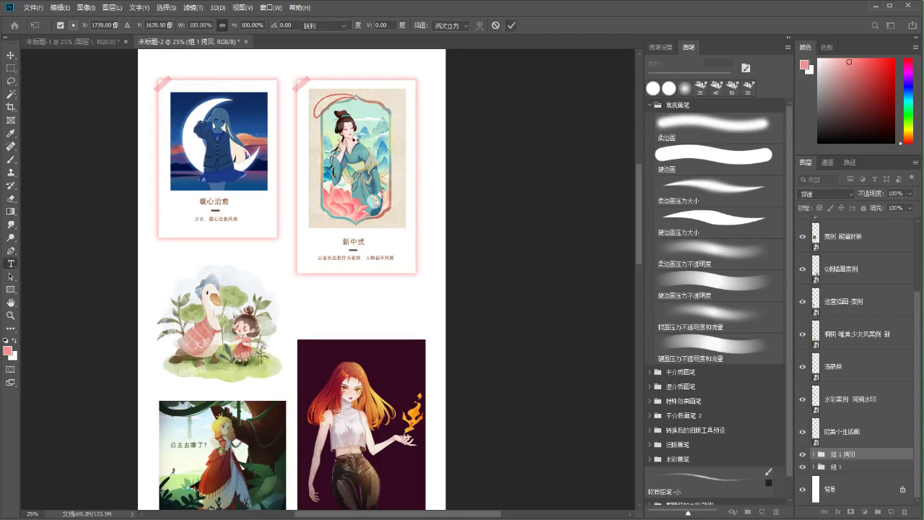
drag(351, 184, 347, 232)
key(t)
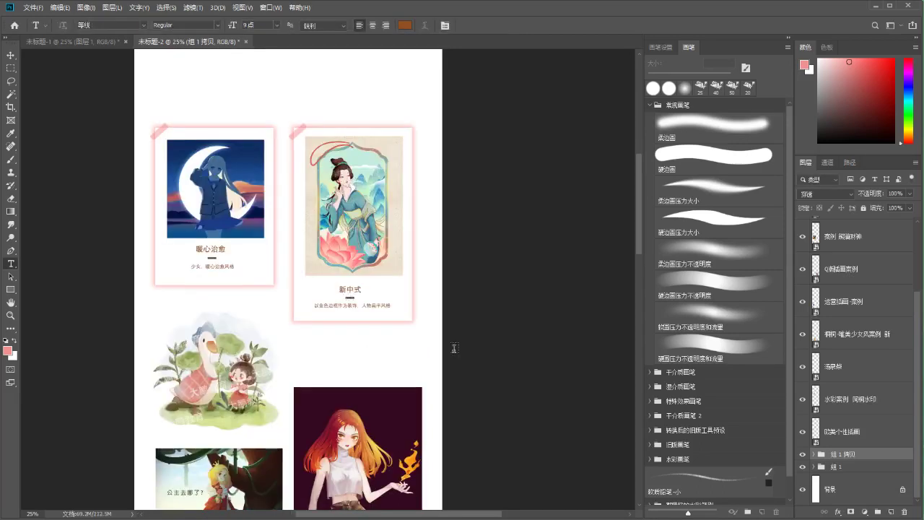
drag(445, 324, 460, 311)
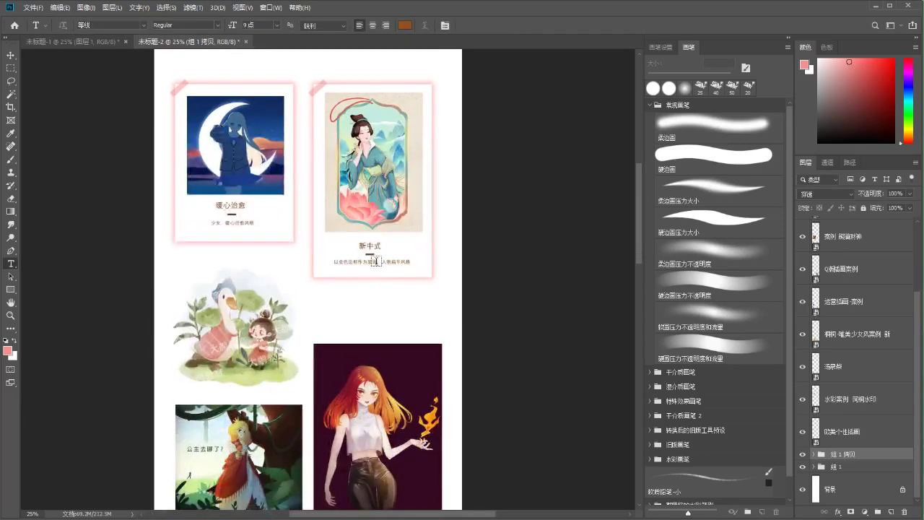
click(822, 466)
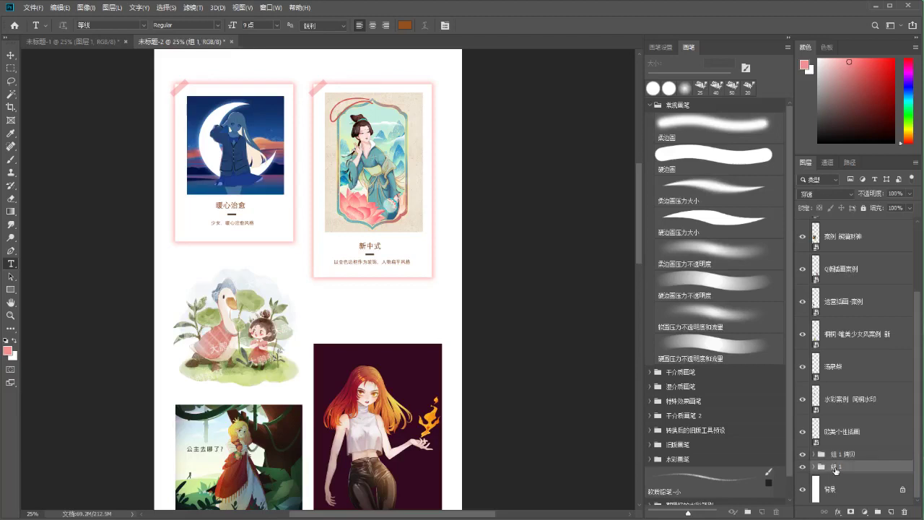
Duplicate card group 组 1 and move the copy down to the second row
key(ctrl+j)
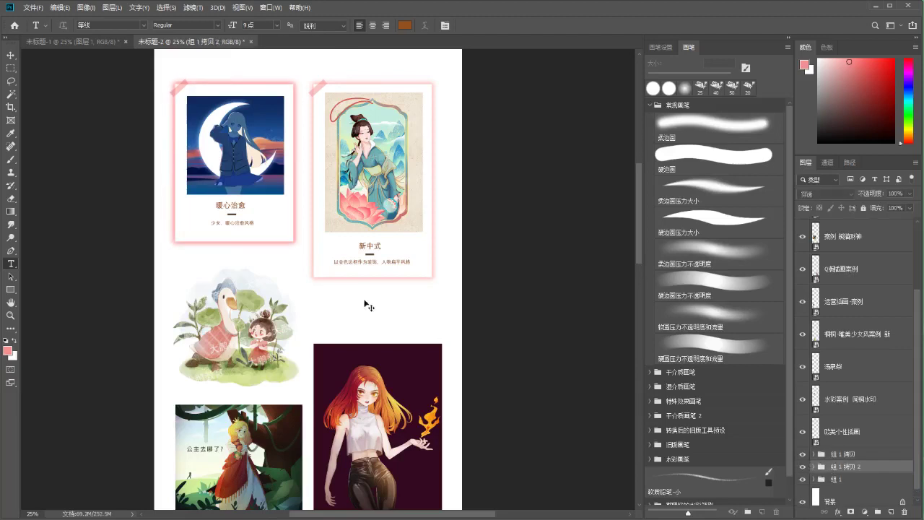
key(ctrl+t)
drag(231, 181, 231, 242)
drag(262, 201, 262, 299)
key(Return)
Put the goose-and-girl watercolour into the copied card, deleting the copied moon image
drag(273, 337, 822, 387)
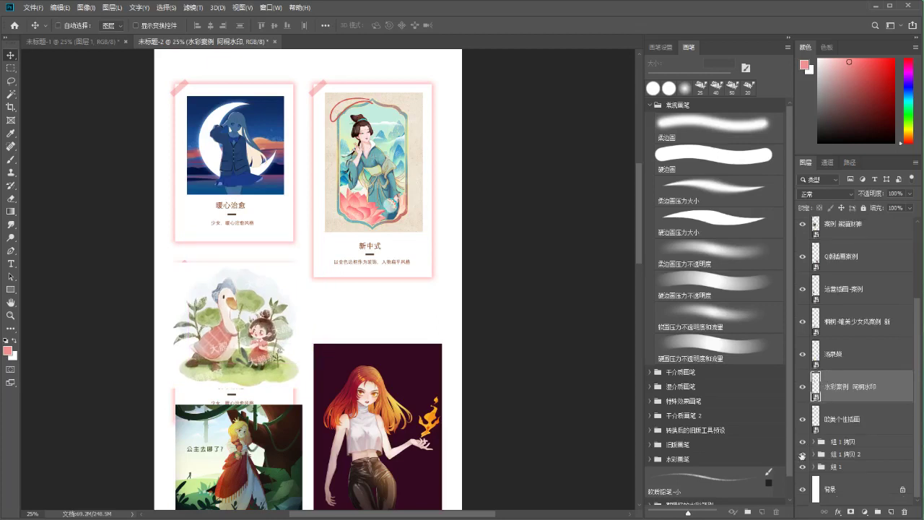
drag(254, 313, 328, 307)
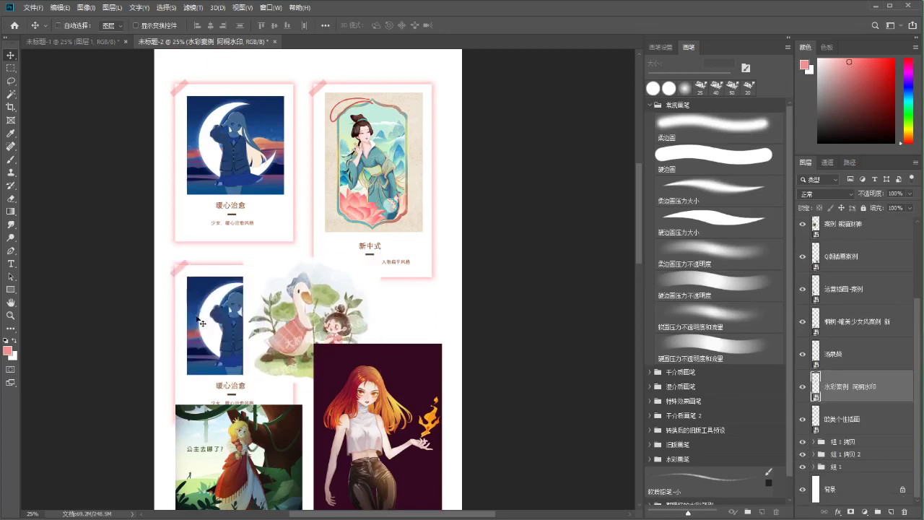
click(216, 325)
click(823, 308)
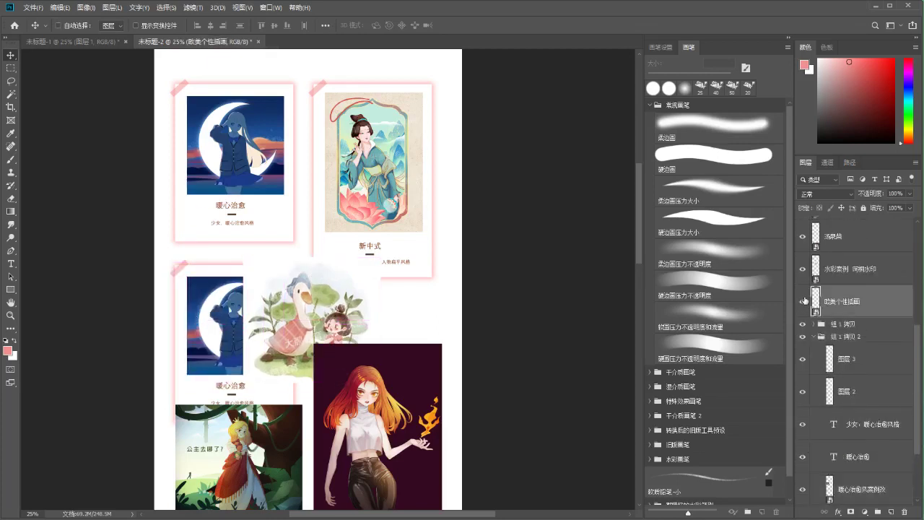
click(872, 273)
drag(872, 273, 859, 343)
ctrl+click(217, 321)
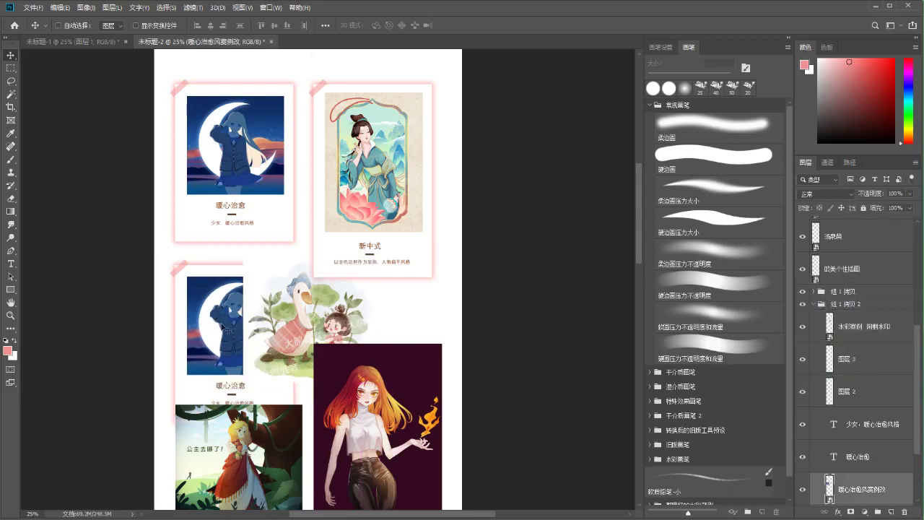
key(Delete)
drag(291, 316, 286, 262)
Shrink and position the goose watercolour inside the lower card's frame
key(ctrl+plus)
key(ctrl+t)
drag(386, 198, 326, 247)
drag(318, 284, 302, 244)
drag(312, 324, 329, 338)
drag(313, 267, 313, 263)
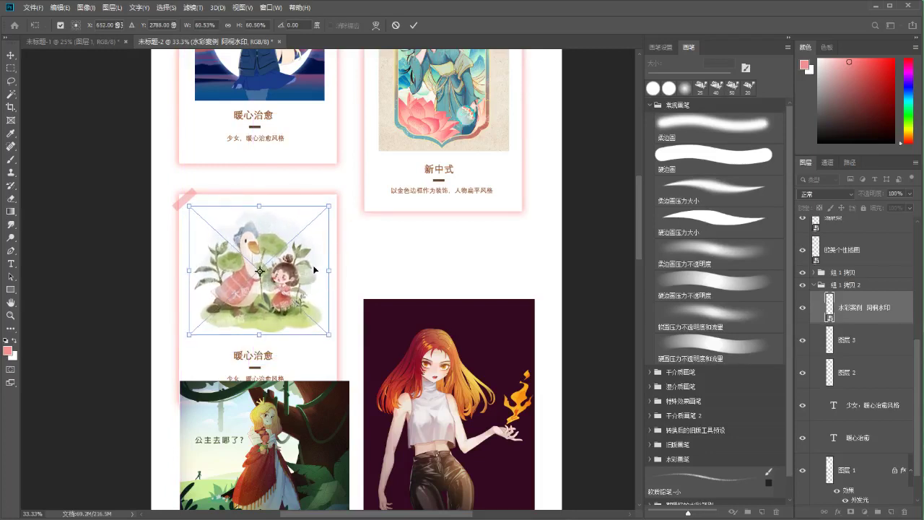
key(shift+Down)
key(shift+Down)
key(shift+Down)
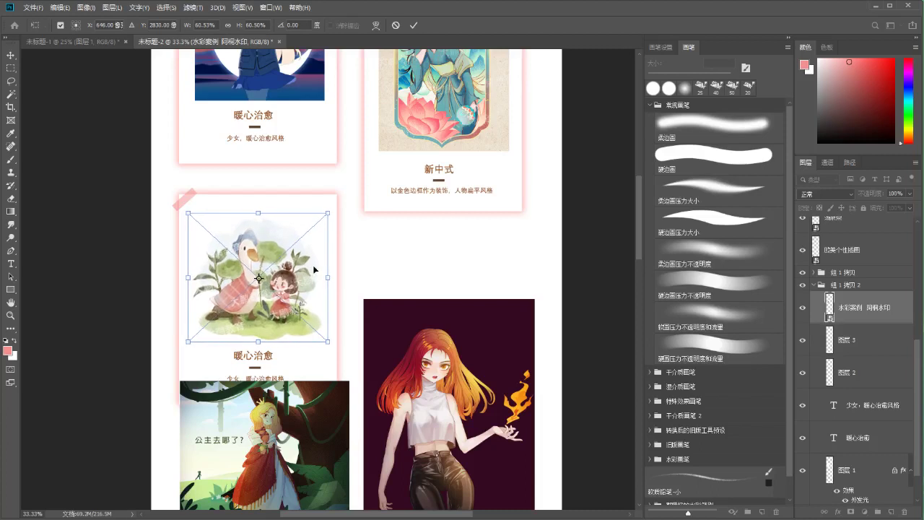
key(Return)
Scale the duck-and-girl illustration down slightly to sit neatly above the title
drag(316, 270, 296, 244)
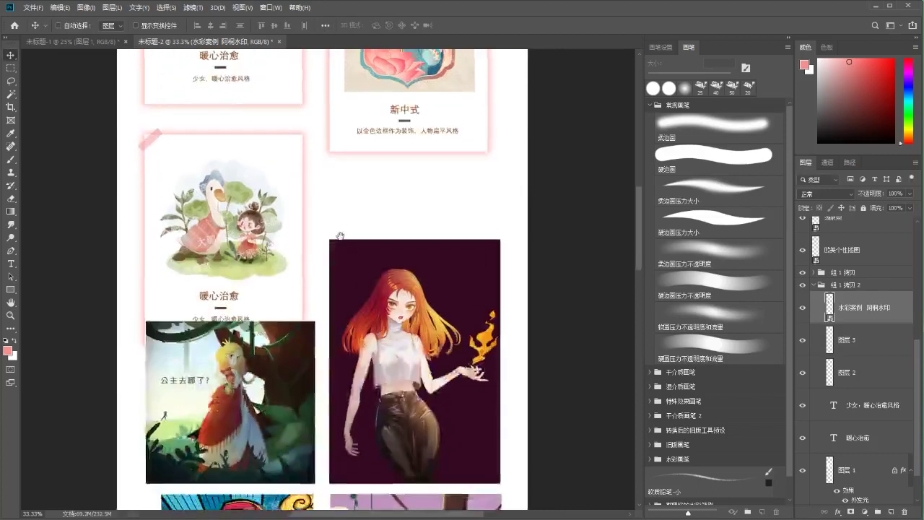
click(311, 279)
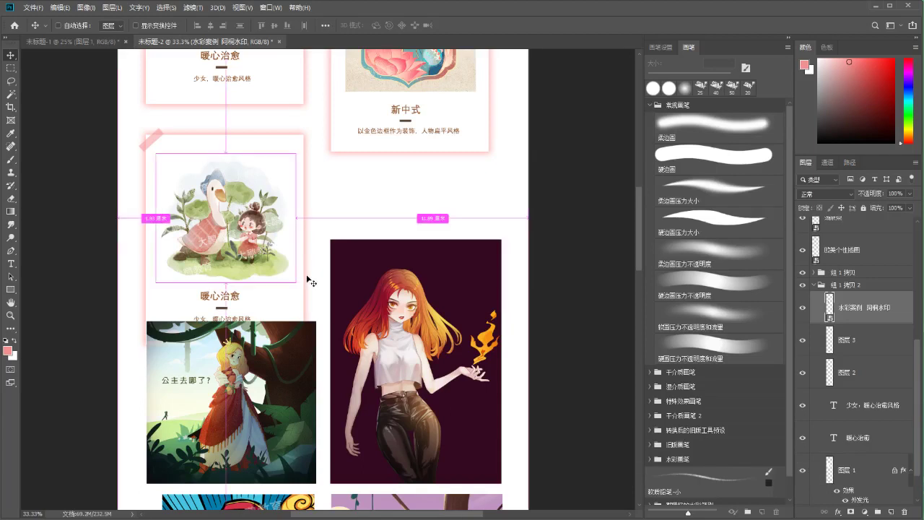
drag(323, 273, 279, 356)
key(ctrl+minus)
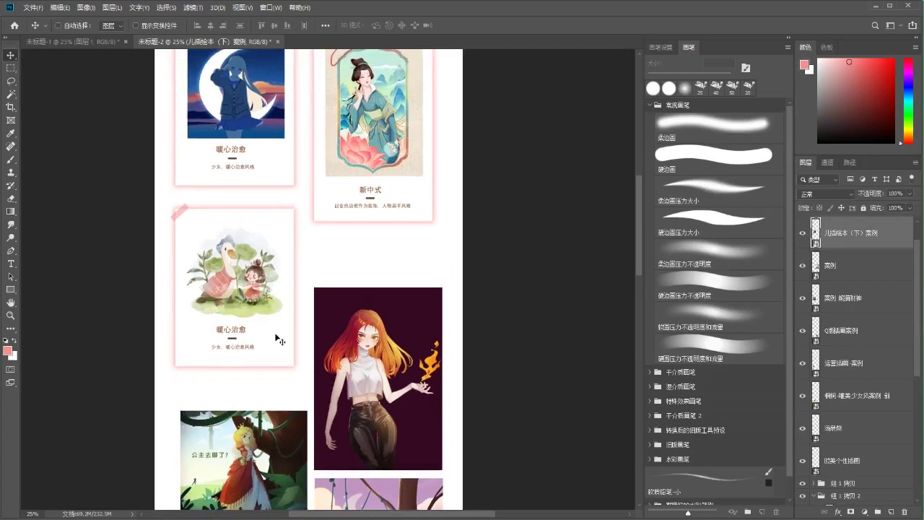
ctrl+click(239, 284)
key(ctrl+t)
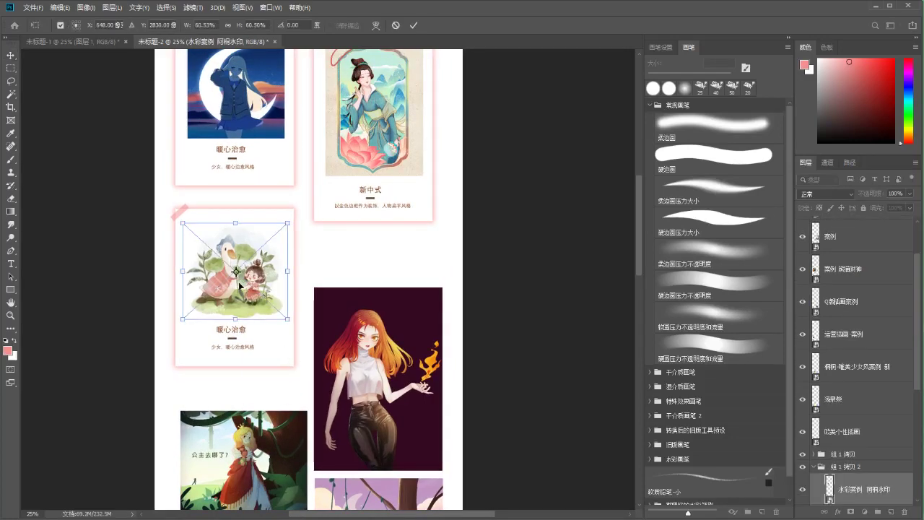
drag(287, 222, 272, 234)
key(Return)
drag(397, 286, 356, 204)
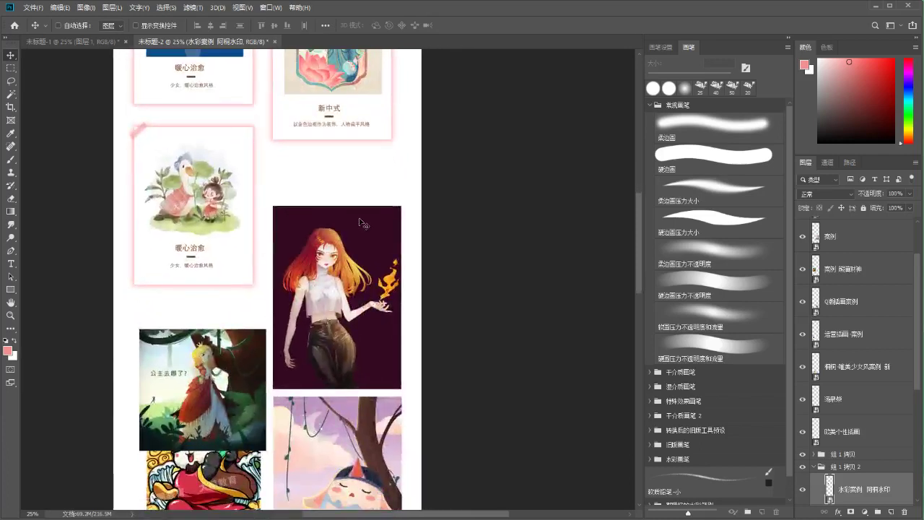
click(814, 467)
Duplicate the 组 1 拷贝 新中式 card and place the copy below the original
click(837, 454)
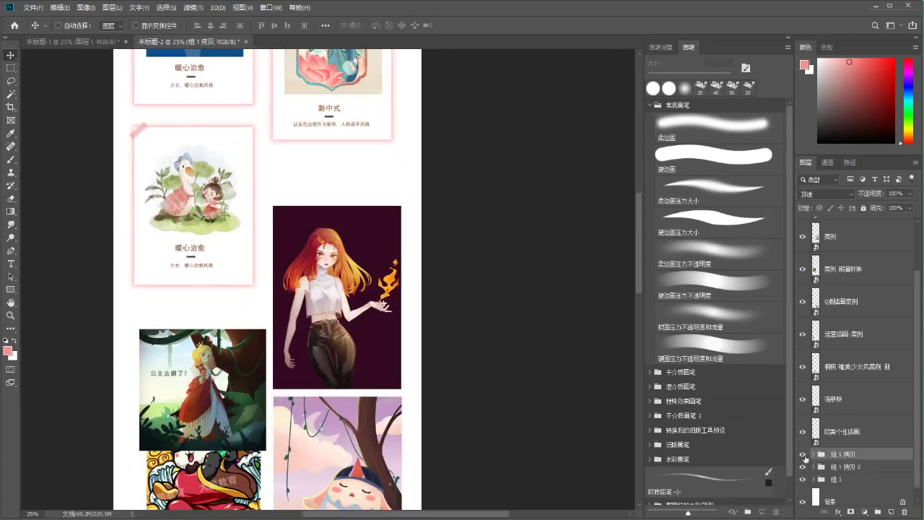
key(ctrl+alt+t)
drag(331, 76, 329, 249)
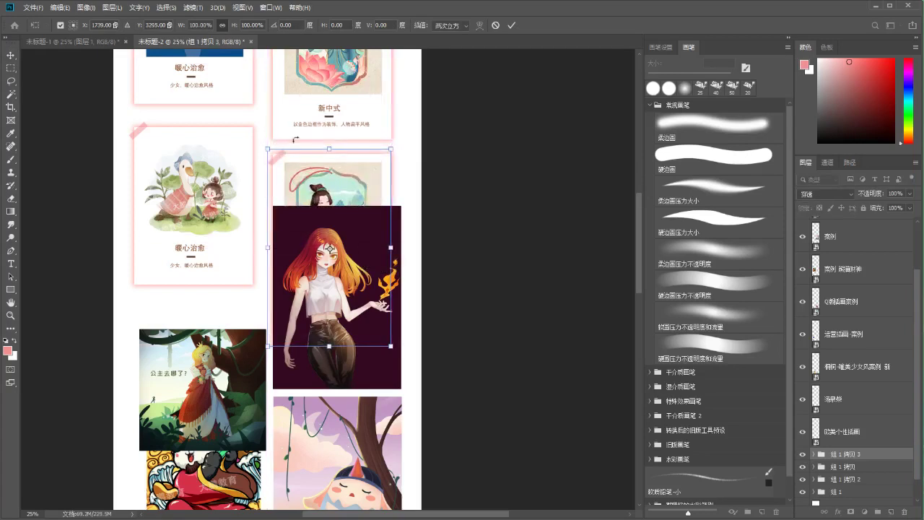
scroll(234, 134, up, 4)
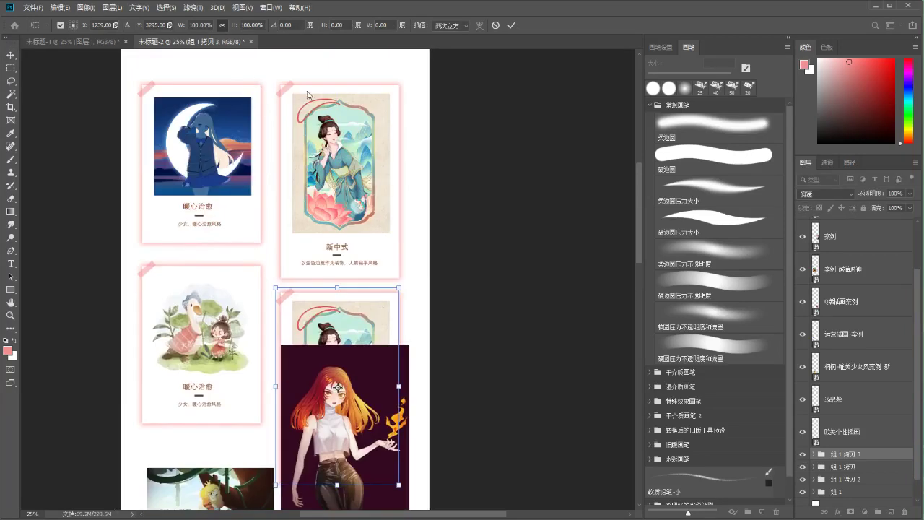
click(511, 27)
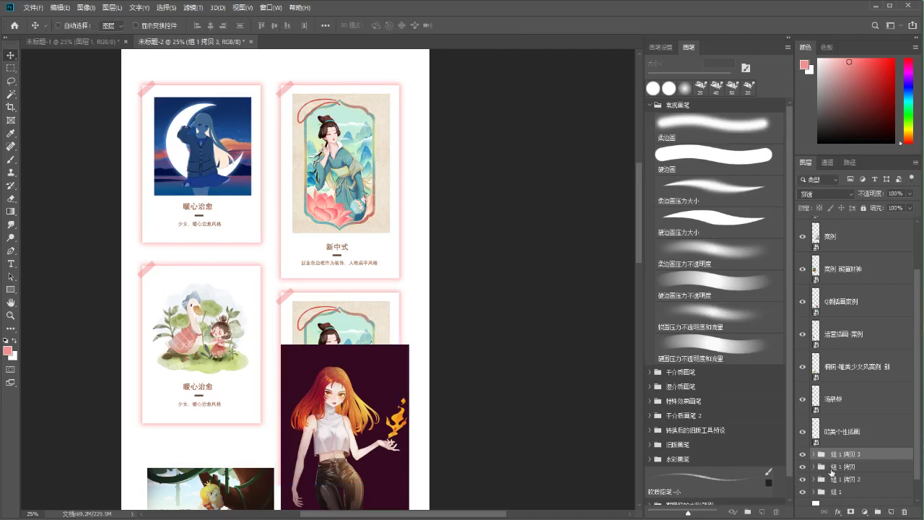
Nudge the lower-left 暖心治愈 duck card (组 1 拷贝 2) up a few pixels to align it
click(845, 466)
key(ctrl+t)
click(845, 479)
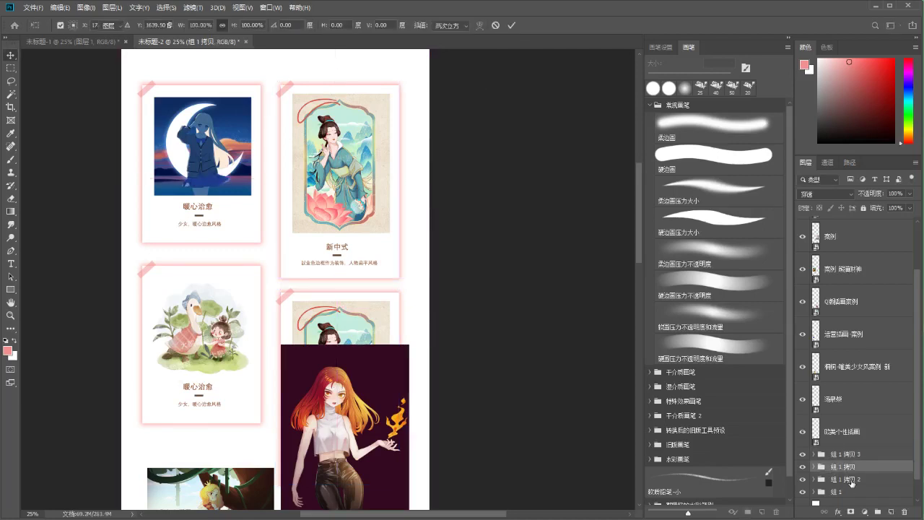
key(ctrl+t)
drag(224, 355, 224, 349)
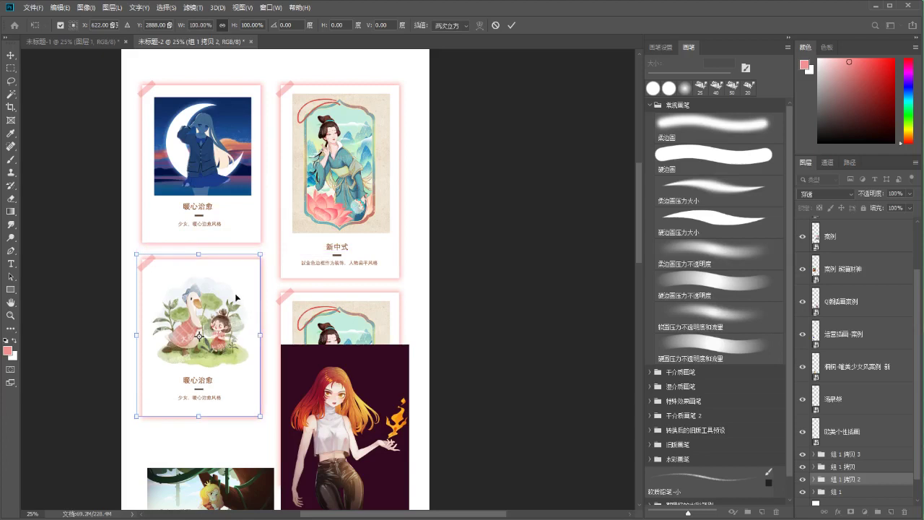
key(Up)
key(Up)
key(Up)
key(Up)
key(Up)
key(Up)
key(Up)
key(Up)
key(Up)
key(Up)
key(Up)
key(Up)
key(Up)
key(Up)
key(Up)
key(Up)
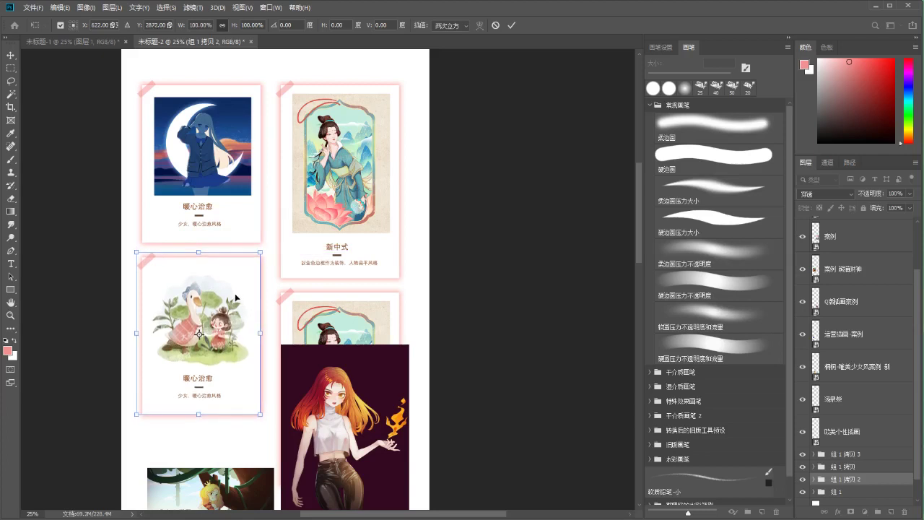
key(Return)
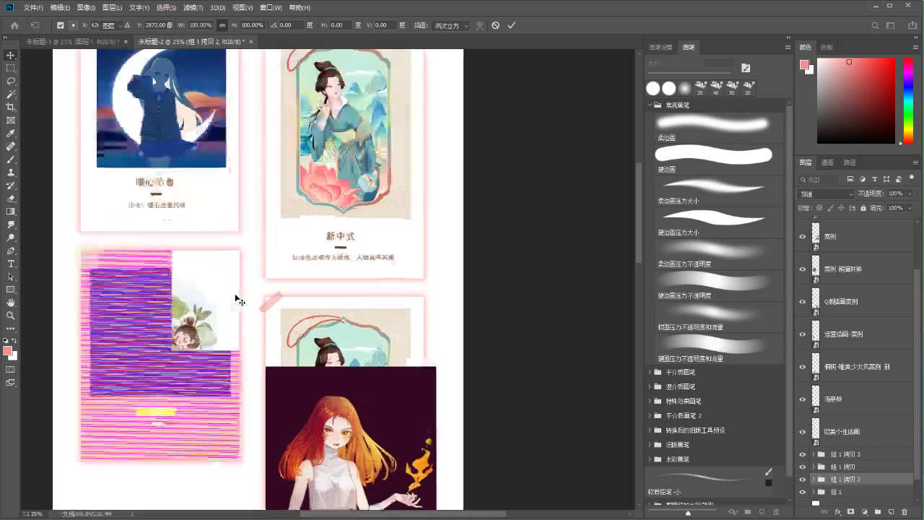
scroll(239, 300, up, 2)
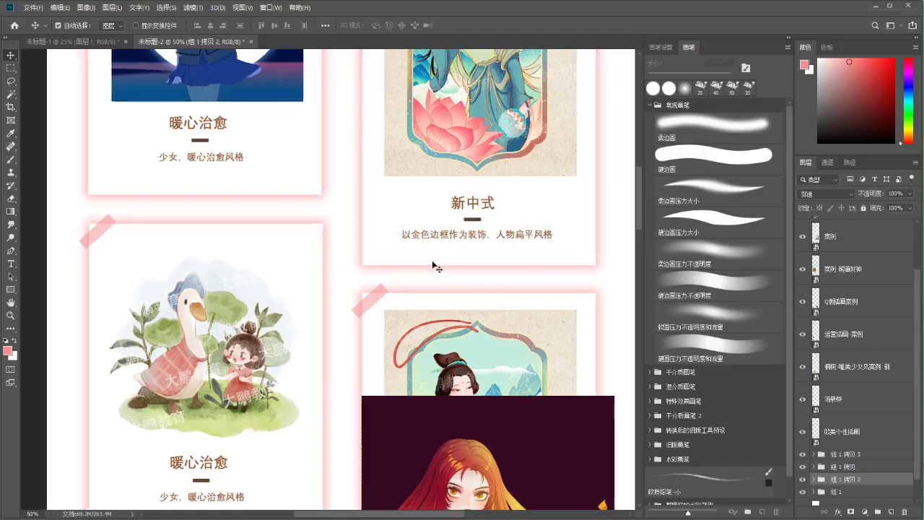
scroll(432, 262, down, 2)
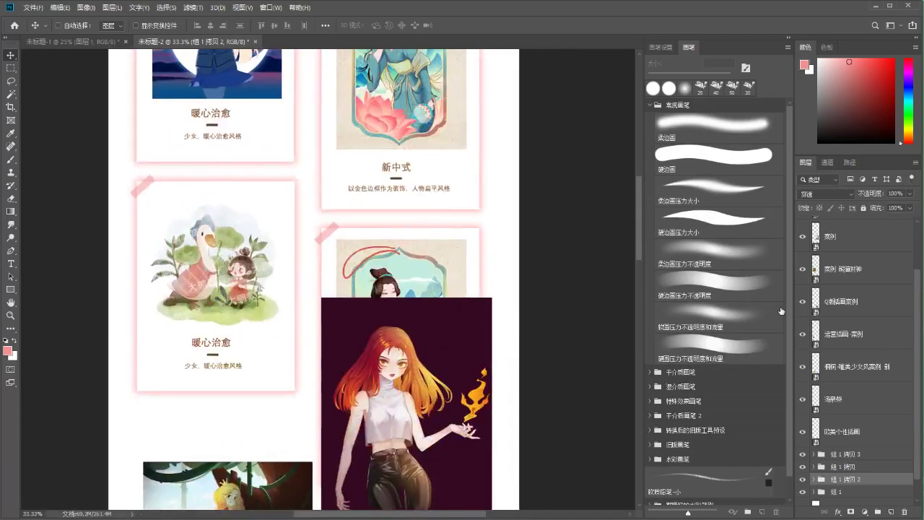
key(ctrl+t)
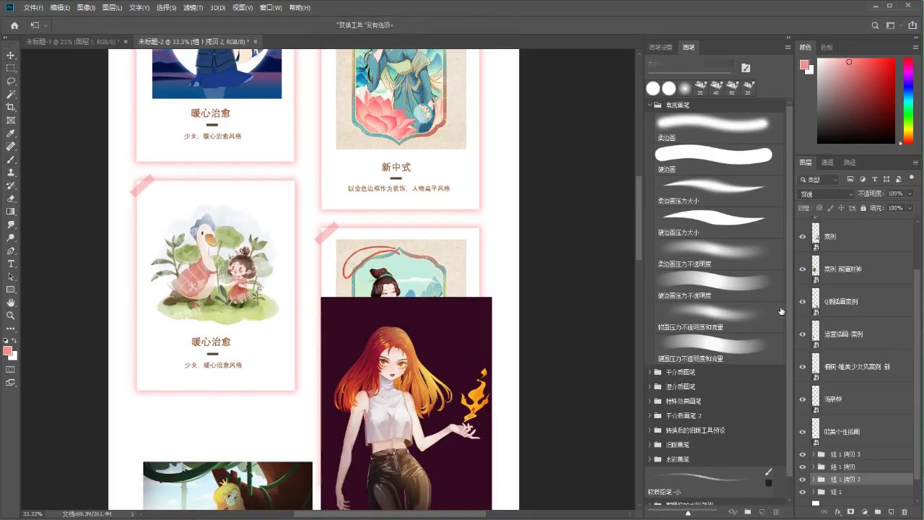
key(ctrl+minus)
key(ctrl+minus)
key(ctrl+minus)
key(ctrl+minus)
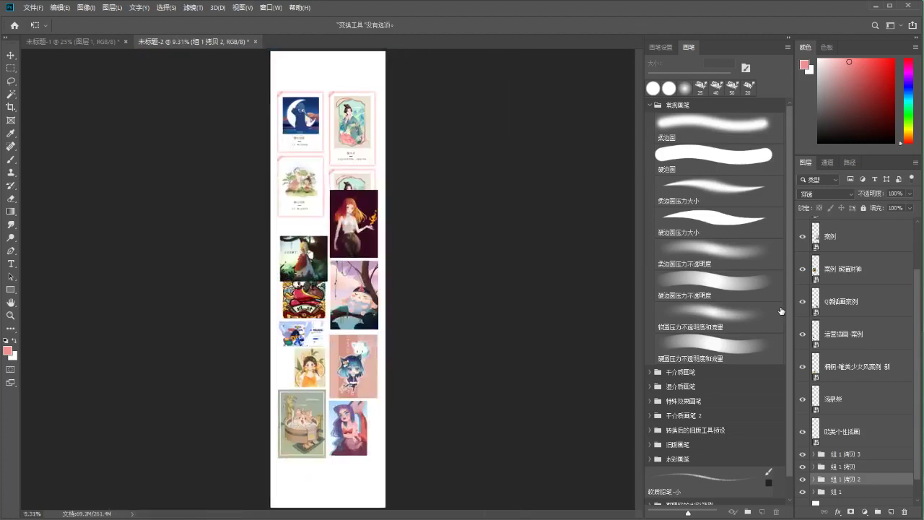
key(ctrl+plus)
Move the orange-haired girl 韩系案例 layer into the new card's group and delete the old picture
key(Return)
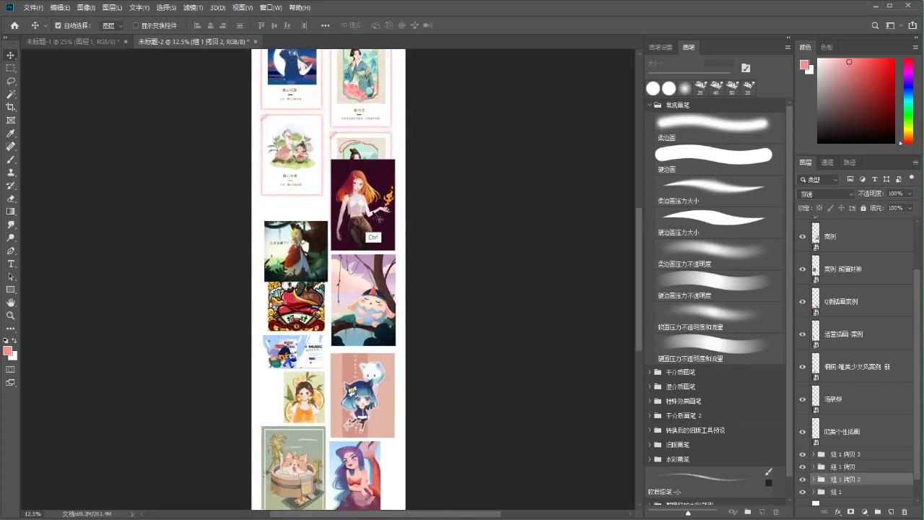
drag(375, 217, 382, 317)
ctrl+click(368, 193)
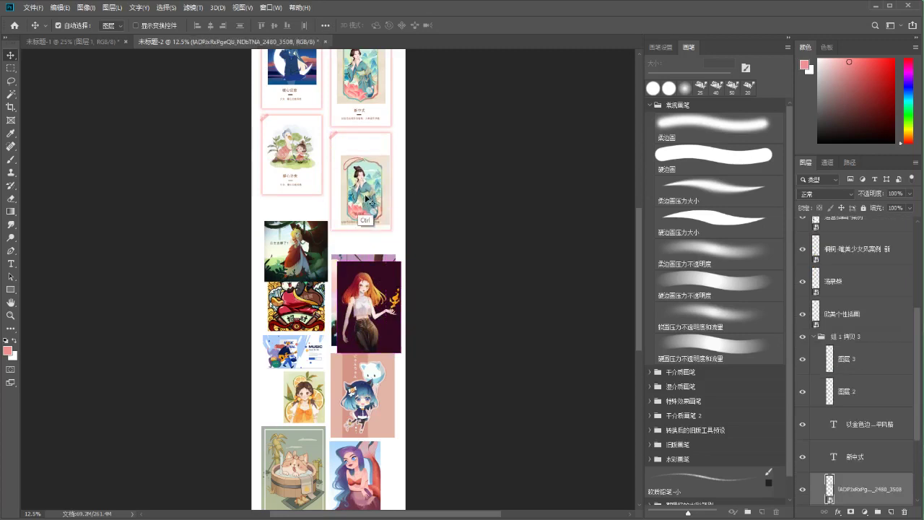
ctrl+click(383, 317)
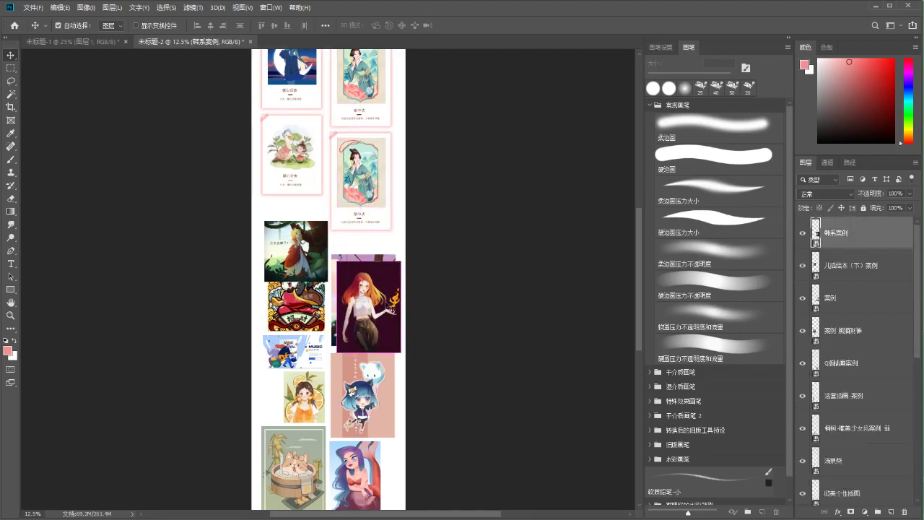
scroll(861, 392, up, 3)
scroll(899, 411, down, 5)
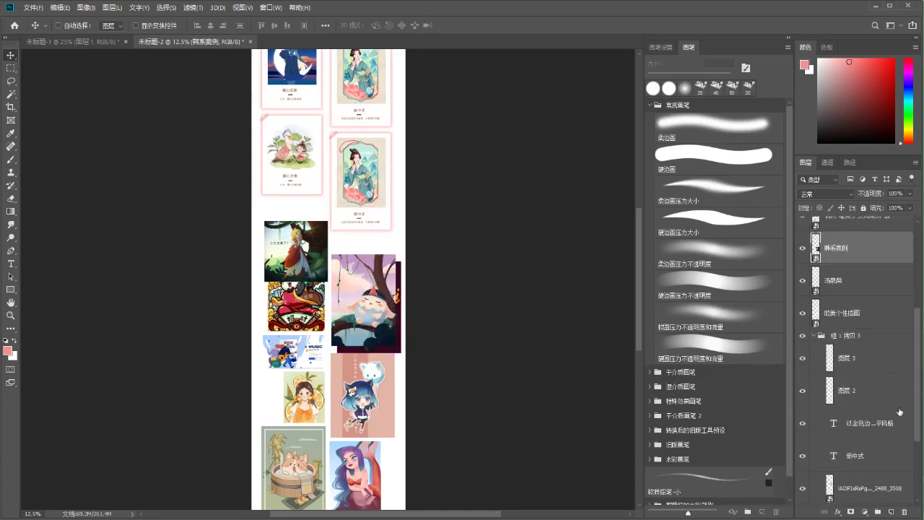
drag(803, 337, 807, 357)
click(837, 392)
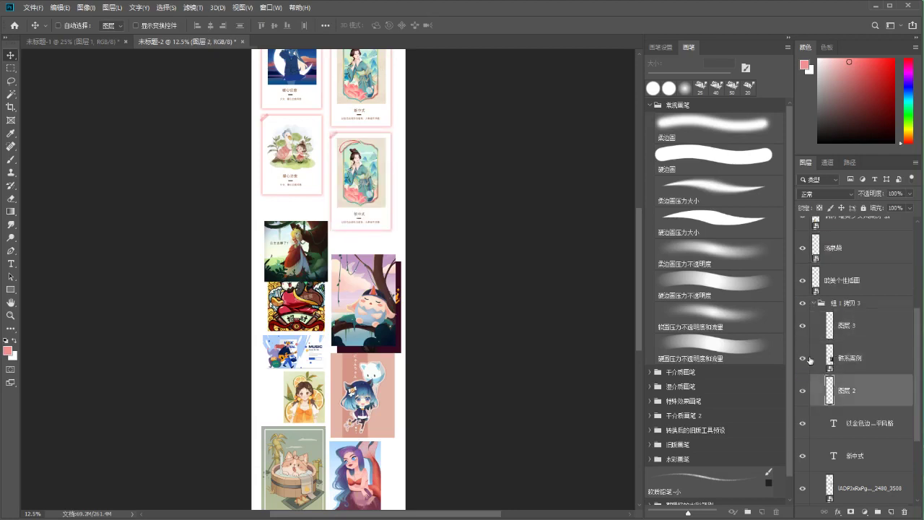
ctrl+click(365, 181)
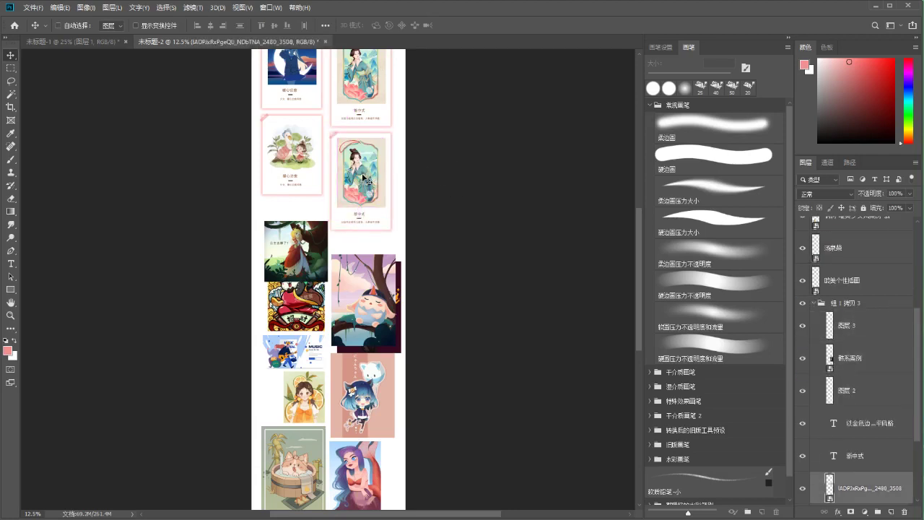
key(Delete)
drag(817, 333, 833, 306)
Scale and position the girl image to fill the card's upper area
drag(392, 274, 392, 200)
key(ctrl+plus)
key(ctrl+plus)
key(ctrl+plus)
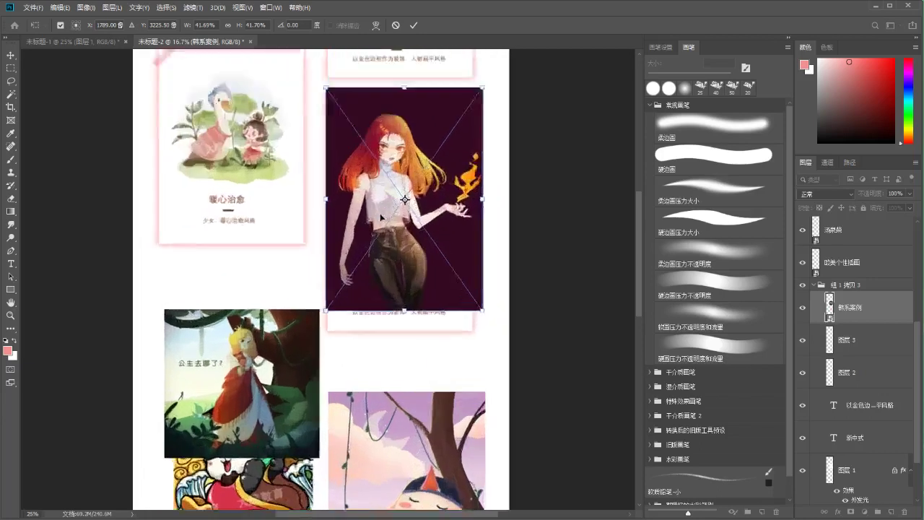
drag(447, 183, 396, 267)
drag(330, 319, 343, 251)
drag(400, 378, 418, 394)
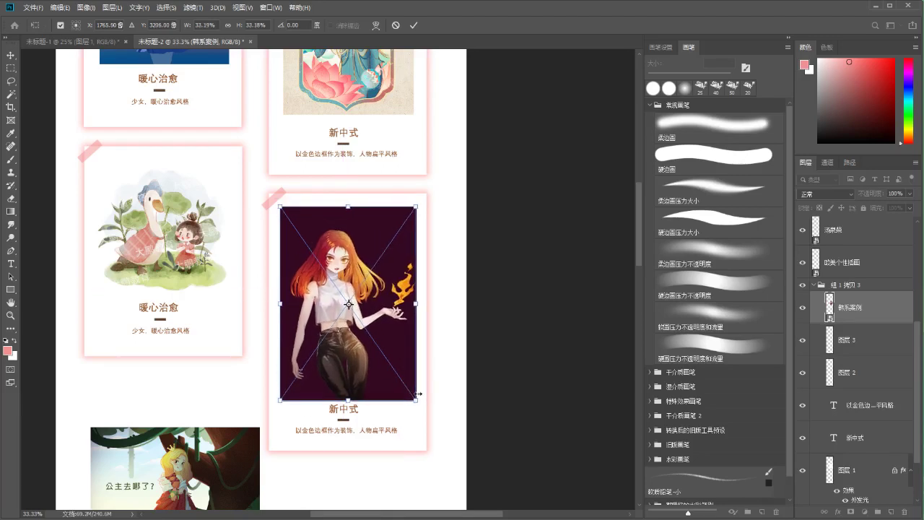
key(Return)
scroll(383, 303, down, 2)
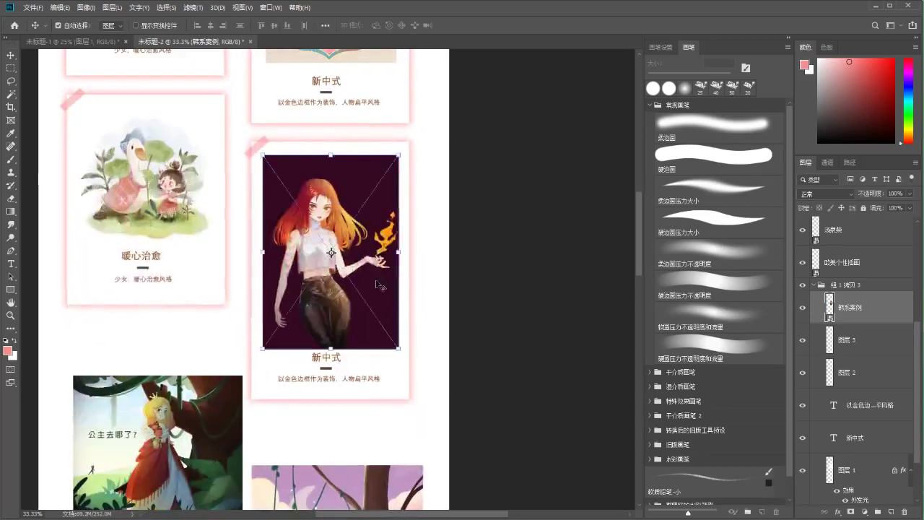
Stretch the 新中式 card frame taller from its bottom edge
key(b)
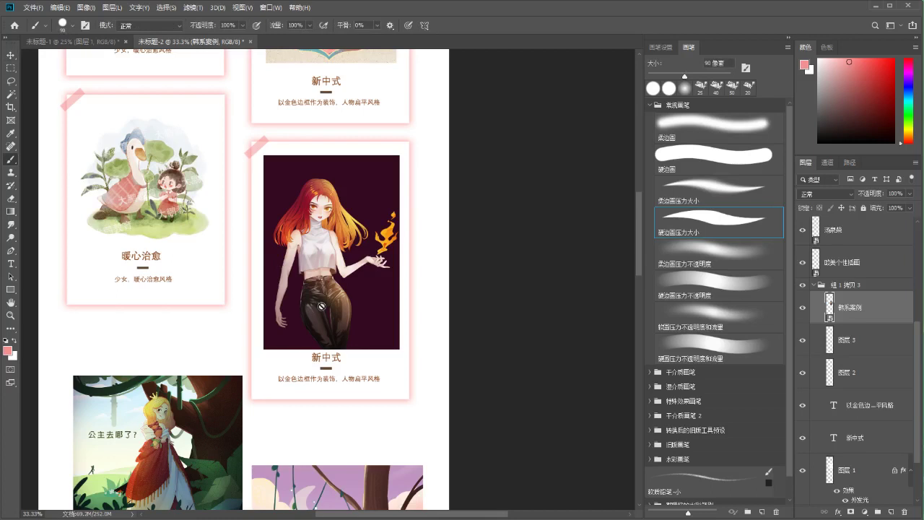
scroll(322, 306, down, 2)
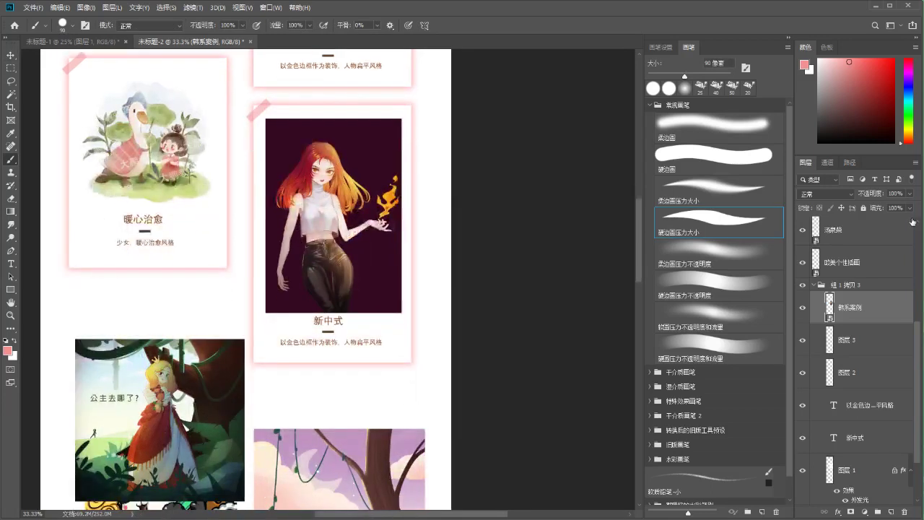
ctrl+click(393, 359)
key(ctrl+t)
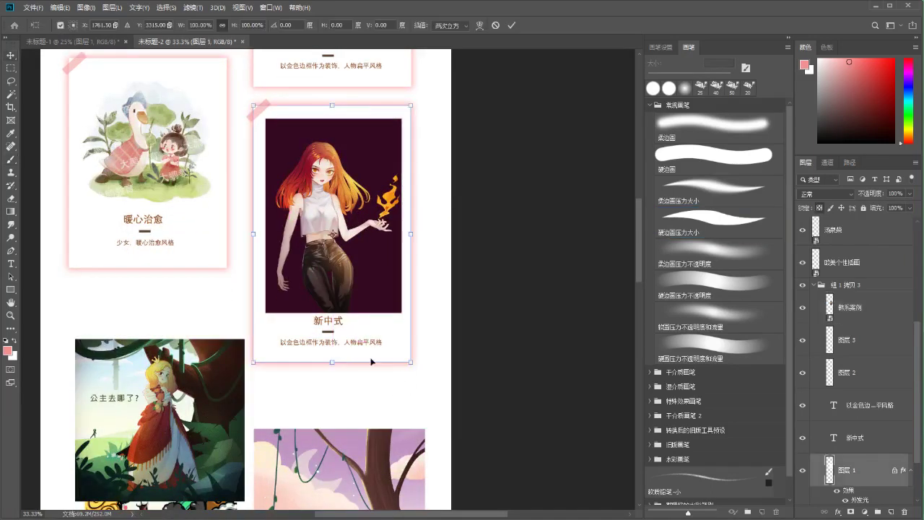
drag(332, 361, 332, 374)
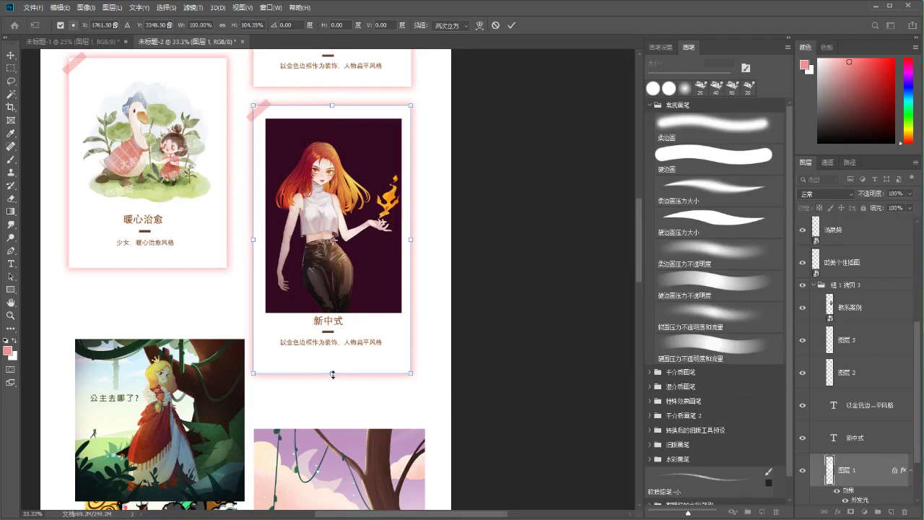
key(Return)
Shift the 新中式 title and caption layers slightly down and right
click(823, 345)
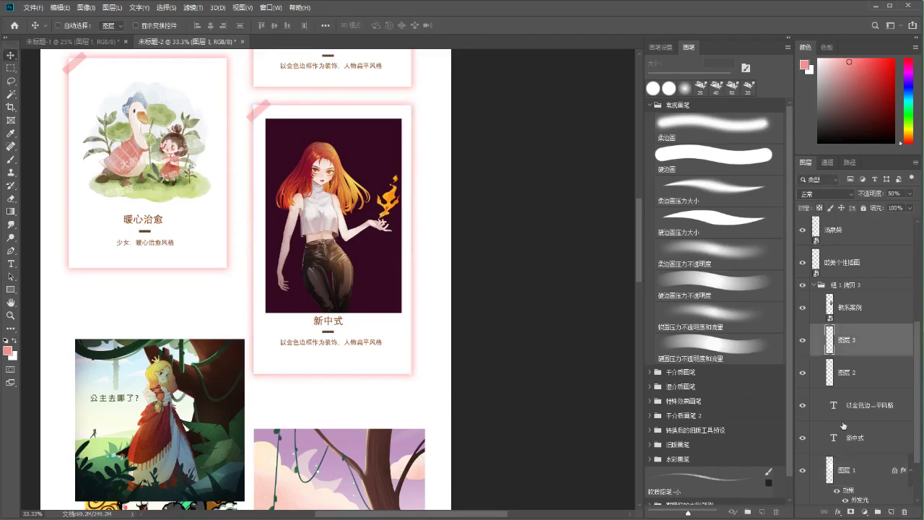
shift+click(844, 438)
key(ctrl+t)
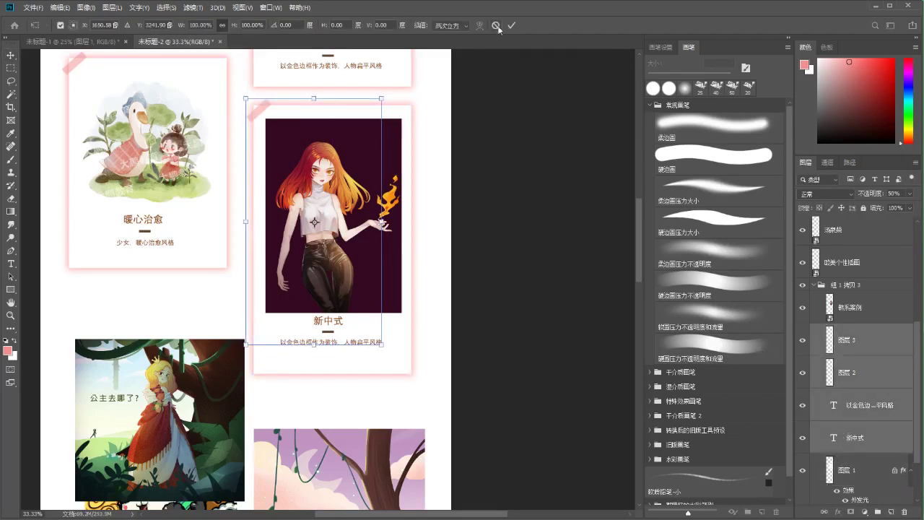
click(497, 27)
click(830, 371)
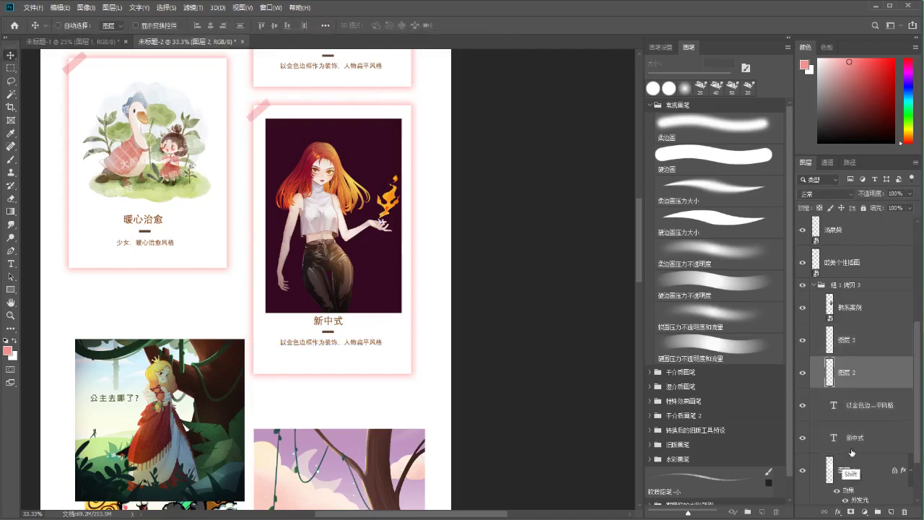
shift+click(846, 447)
key(ctrl+t)
key(Down)
key(Down)
key(Down)
key(Down)
key(Down)
key(Down)
key(Down)
key(Down)
key(Down)
key(Down)
key(Down)
key(Down)
key(Down)
key(Down)
key(Down)
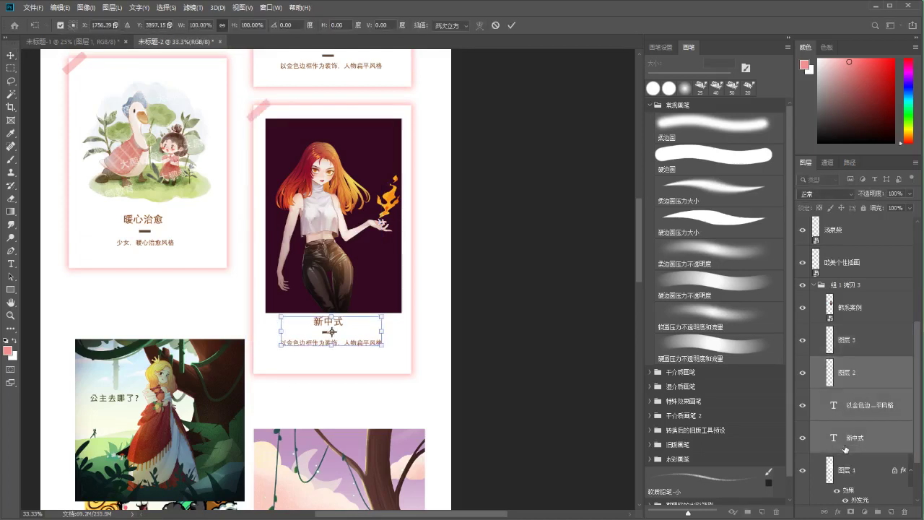
key(Right)
key(Right)
key(Right)
key(Right)
key(Down)
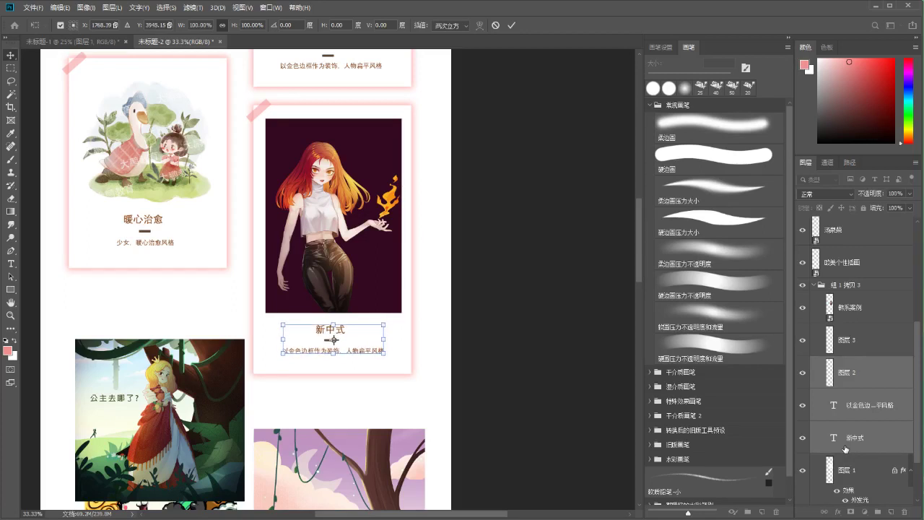
key(Return)
Scale the portrait down so it fits inside the frame
drag(399, 273, 414, 309)
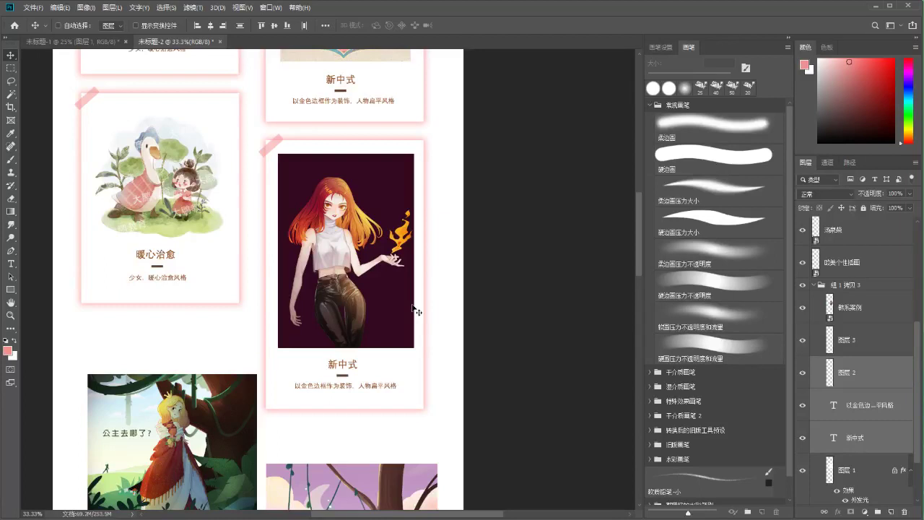
drag(406, 322, 438, 249)
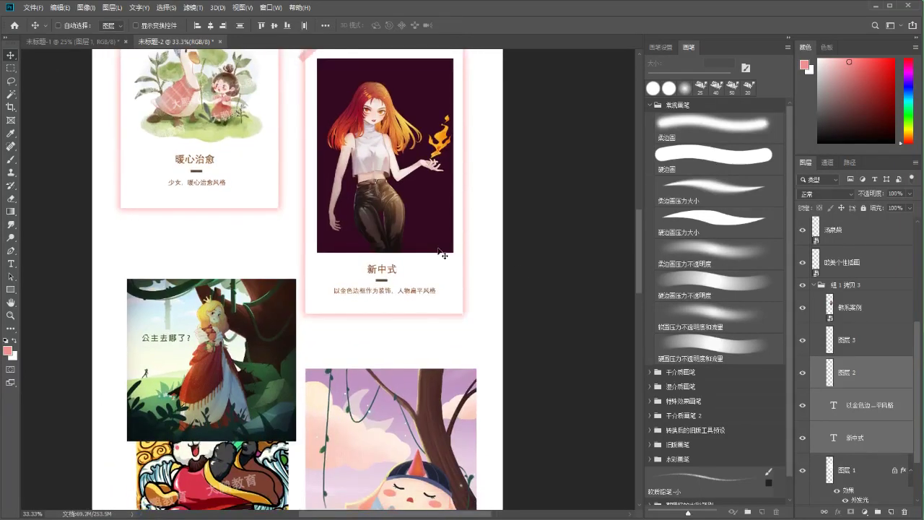
key(ctrl+minus)
drag(397, 160, 378, 175)
key(ctrl+plus)
key(ctrl+t)
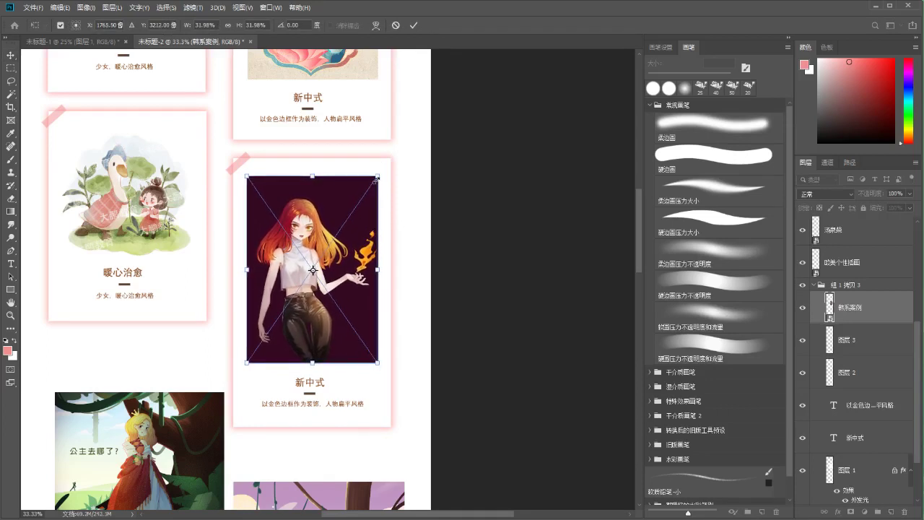
key(Return)
key(ctrl+minus)
key(ctrl+minus)
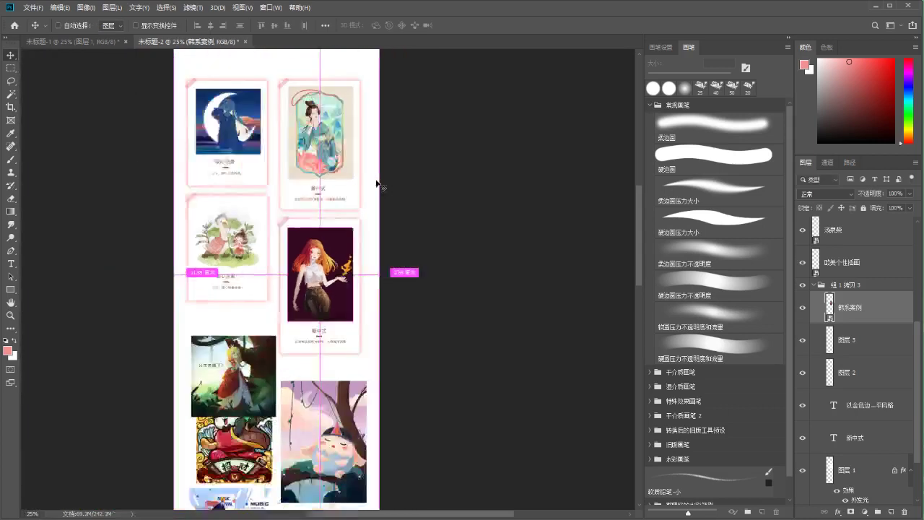
Collapse the 组 1 拷贝 3 group and hide the loose illustration layers below the cards
drag(376, 211, 417, 207)
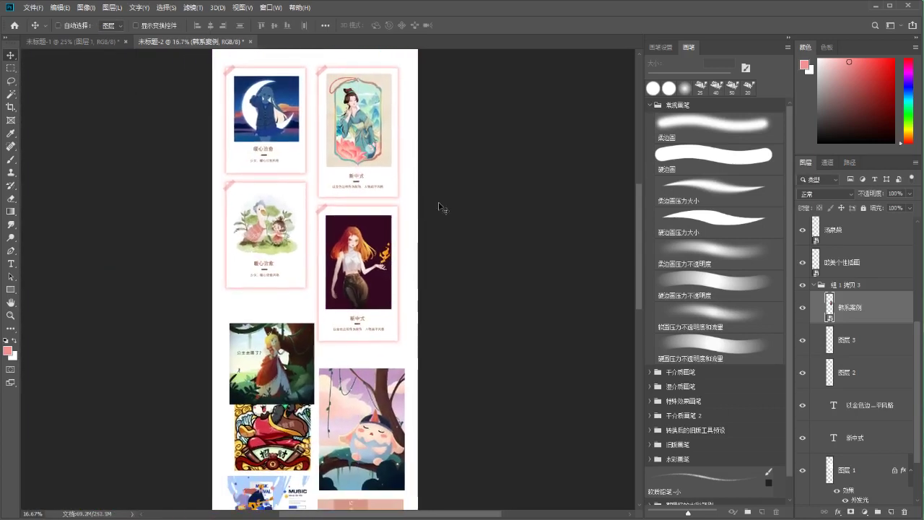
click(814, 286)
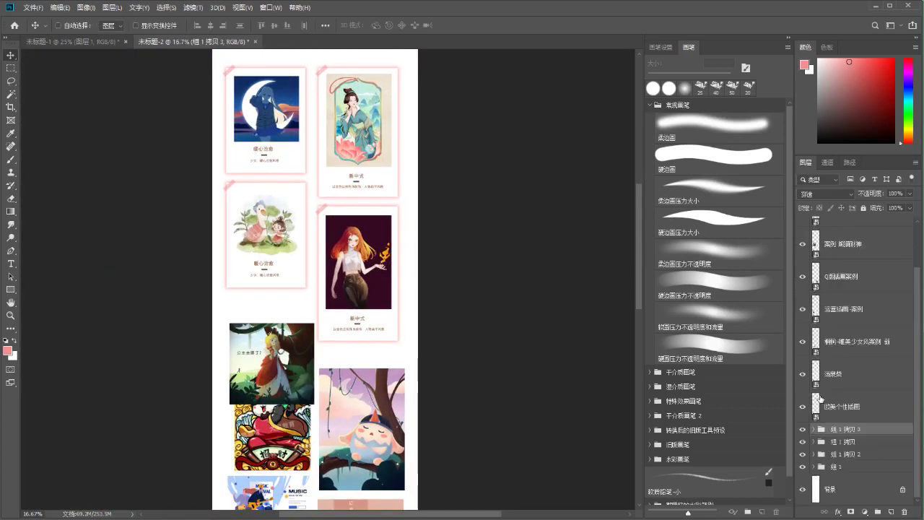
scroll(820, 398, up, 2)
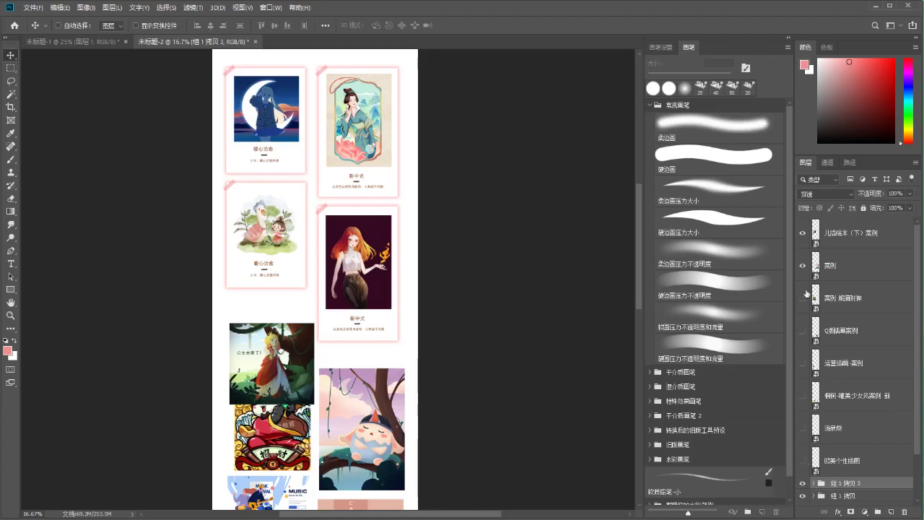
drag(325, 334, 326, 358)
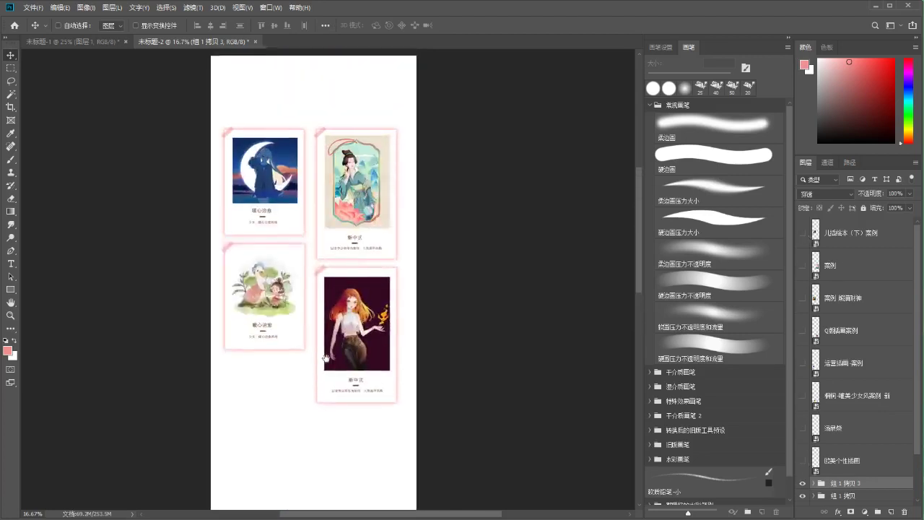
key(ctrl+plus)
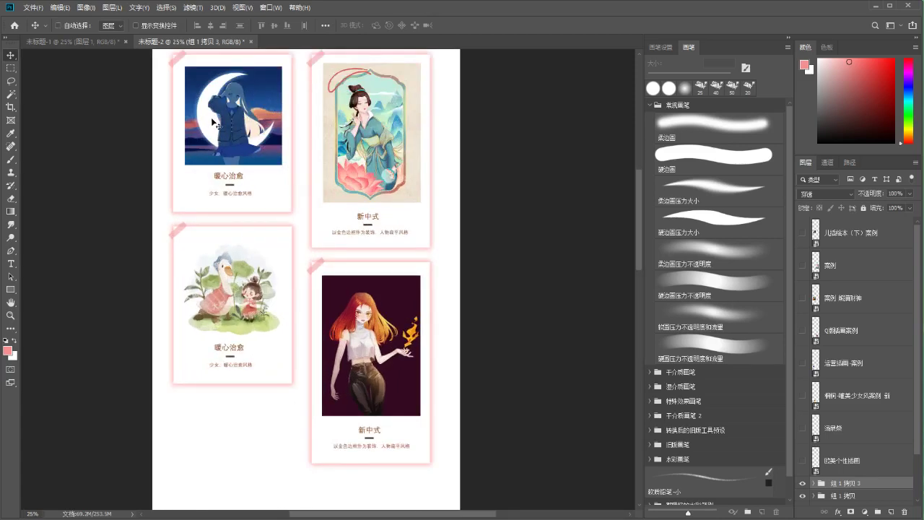
Hide the 组 1 拷贝 3 card group
scroll(363, 264, up, 1)
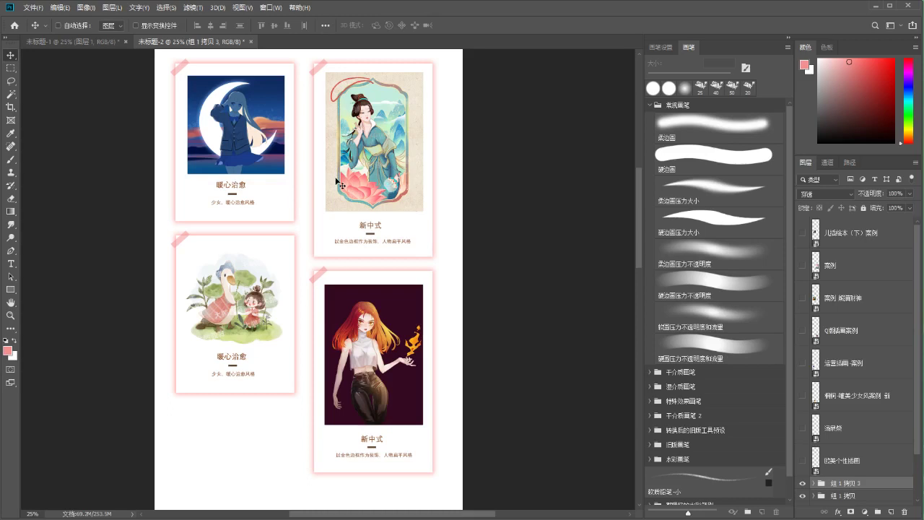
scroll(339, 183, down, 4)
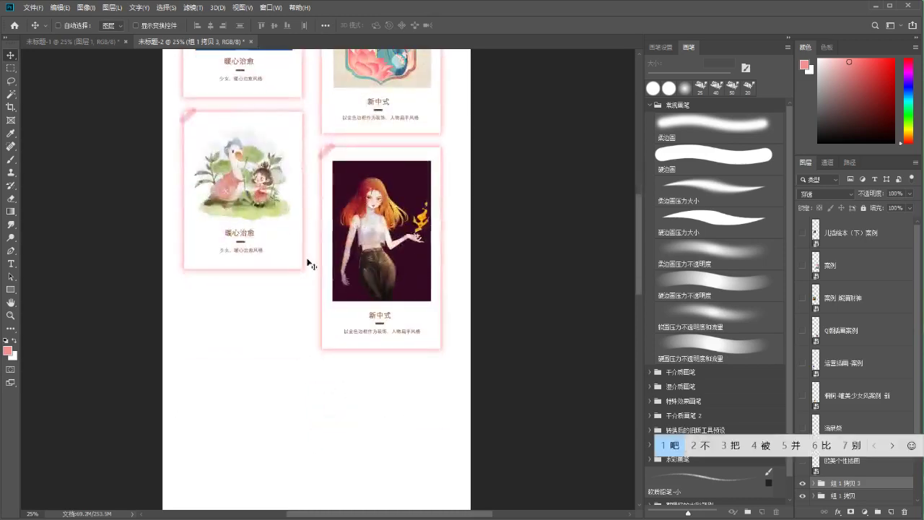
drag(339, 317, 338, 273)
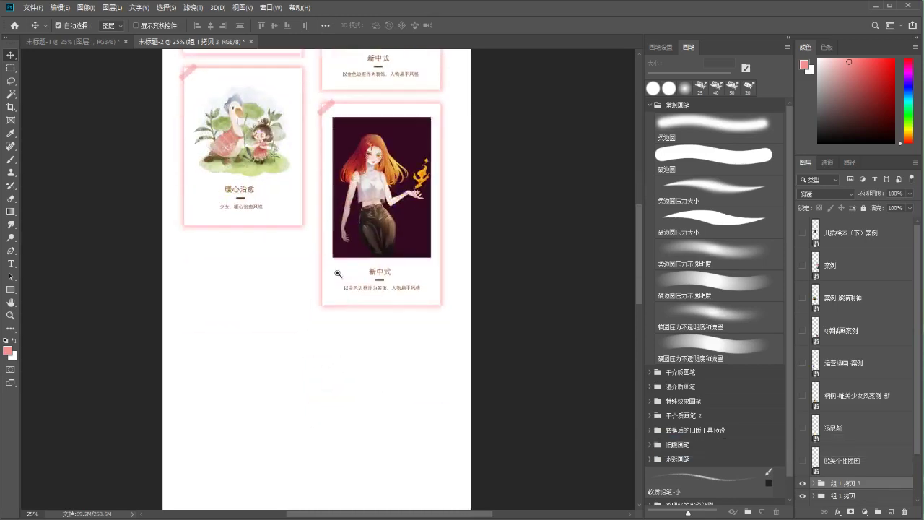
scroll(819, 420, down, 2)
click(802, 429)
Alt-drag a copy of the 新中式 card as 组 1 拷贝 4 and place it under the 暖心治愈 card
click(802, 429)
drag(448, 324, 450, 324)
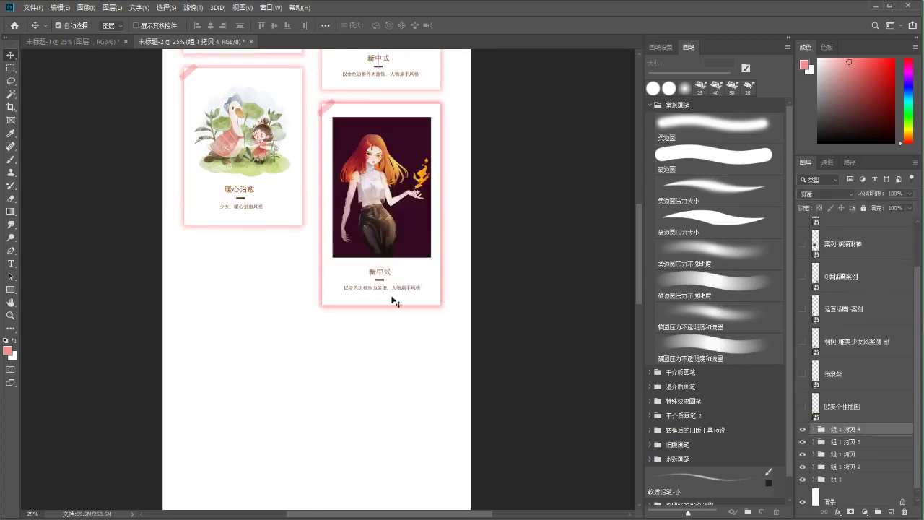
key(ctrl+t)
drag(383, 196, 242, 328)
key(Down)
key(Down)
key(Down)
key(Down)
key(Down)
key(Down)
key(Down)
key(Down)
key(Down)
key(Down)
key(Down)
key(Down)
key(Down)
key(Down)
key(Down)
key(Down)
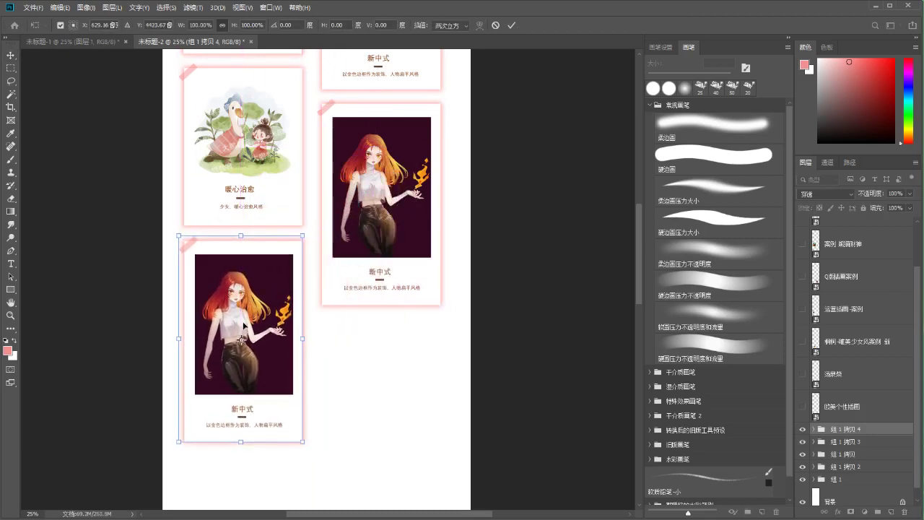
key(Return)
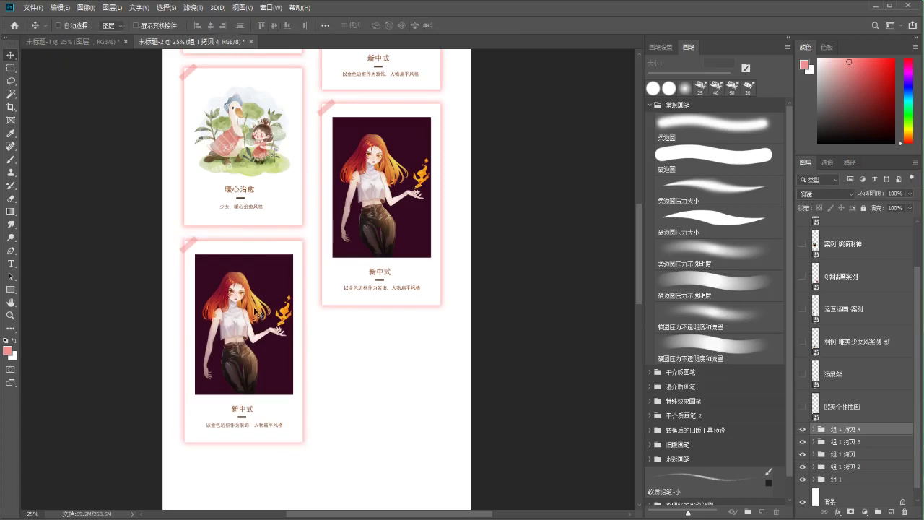
drag(243, 327, 251, 293)
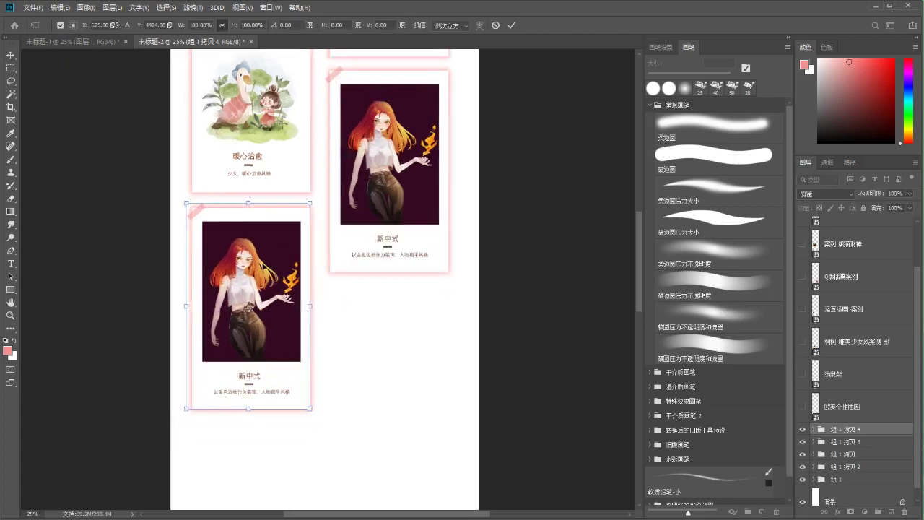
key(ctrl)
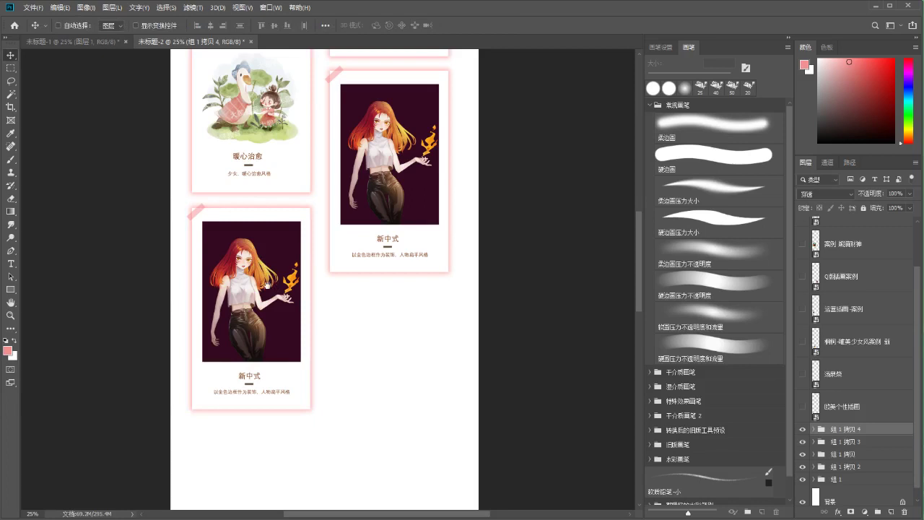
scroll(267, 285, down, 2)
ctrl+click(268, 269)
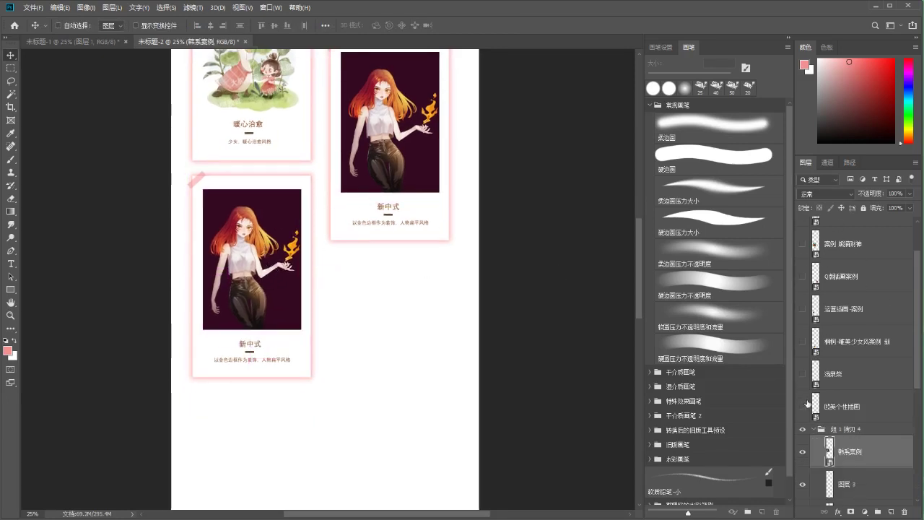
Replace the copied portrait with the panda illustration inside the new card group
click(802, 244)
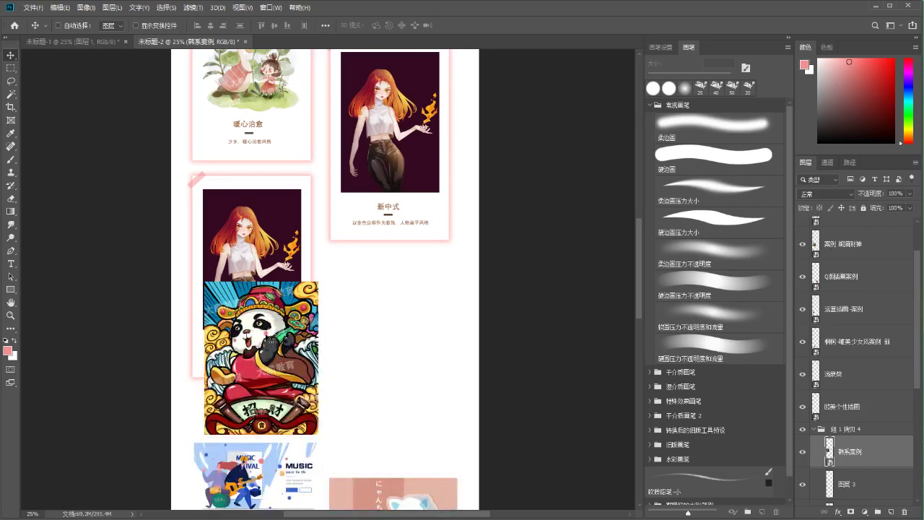
drag(271, 354, 293, 287)
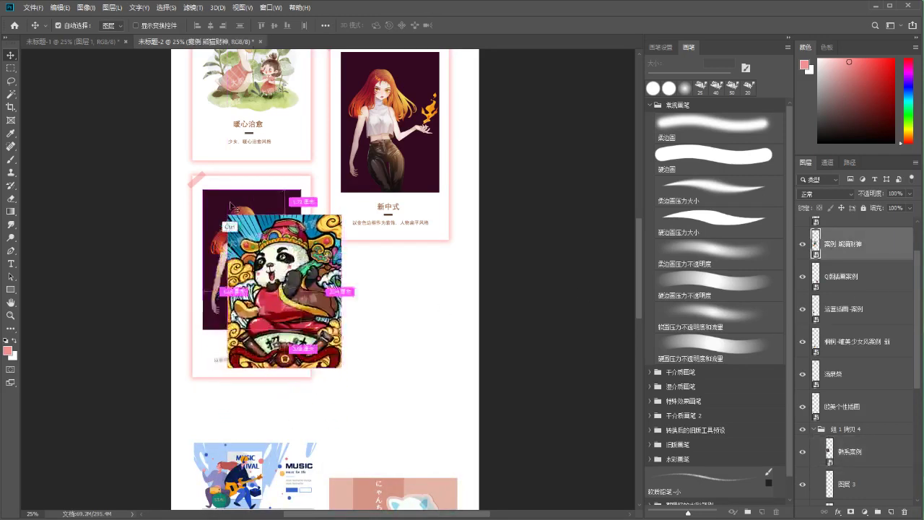
click(229, 205)
key(Delete)
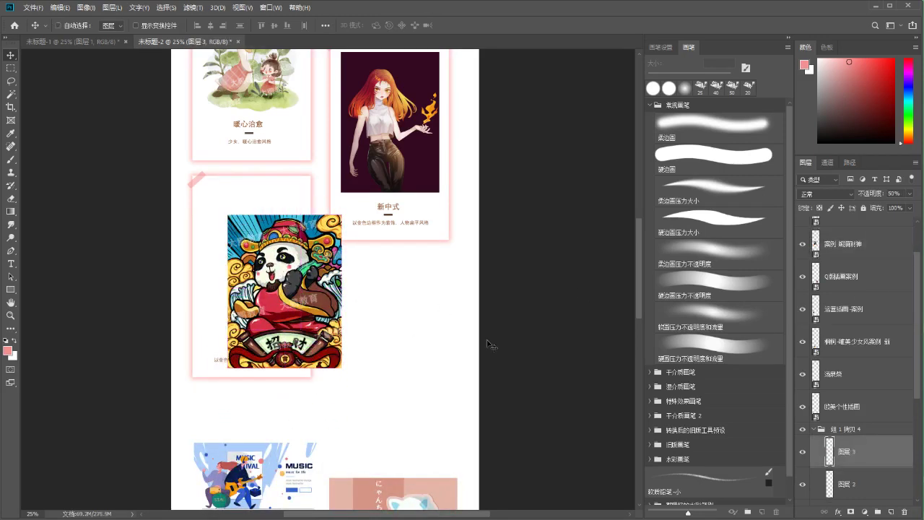
ctrl+click(206, 202)
drag(832, 244, 835, 426)
Move and enlarge the panda to fill the frame, nudging it into place with arrow keys
key(ctrl+t)
drag(295, 265, 269, 237)
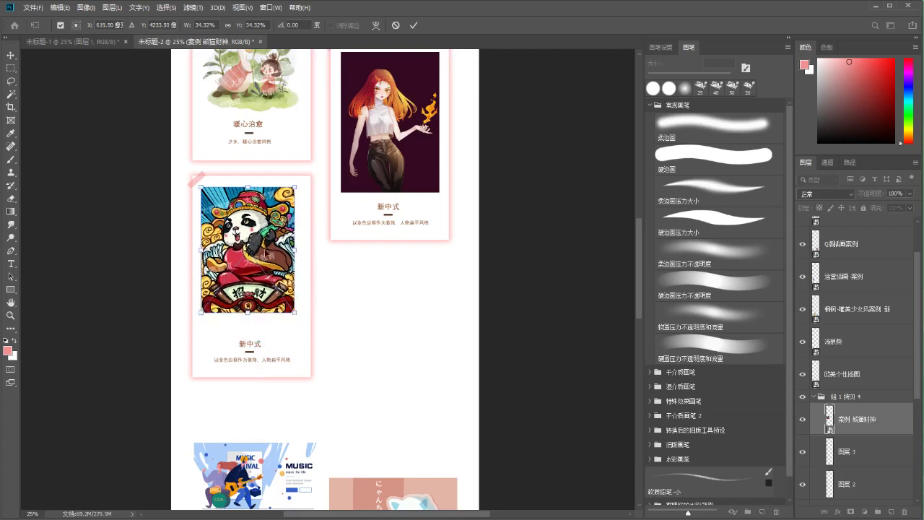
drag(295, 190, 294, 190)
key(shift+Right)
key(Up)
key(Up)
key(Up)
key(Up)
key(Up)
key(Up)
key(Up)
key(Up)
key(Up)
key(Up)
key(Up)
key(Up)
key(Up)
key(Up)
key(Up)
key(Up)
key(Up)
key(Up)
key(Up)
key(Up)
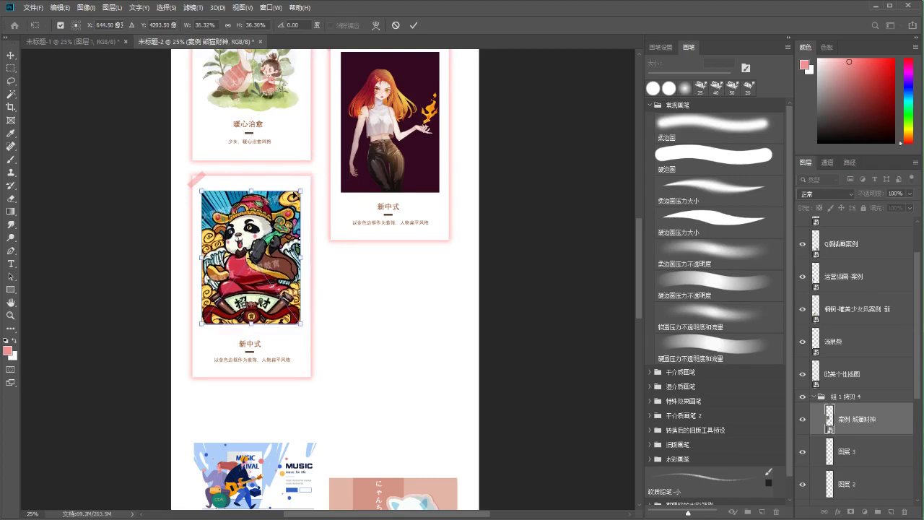
key(Up)
key(Up)
key(Up)
key(Up)
key(Up)
key(Up)
key(Up)
key(Up)
key(Right)
key(Right)
key(Right)
key(Right)
key(Right)
key(Right)
key(Right)
key(Right)
key(Left)
key(Left)
key(Left)
key(Left)
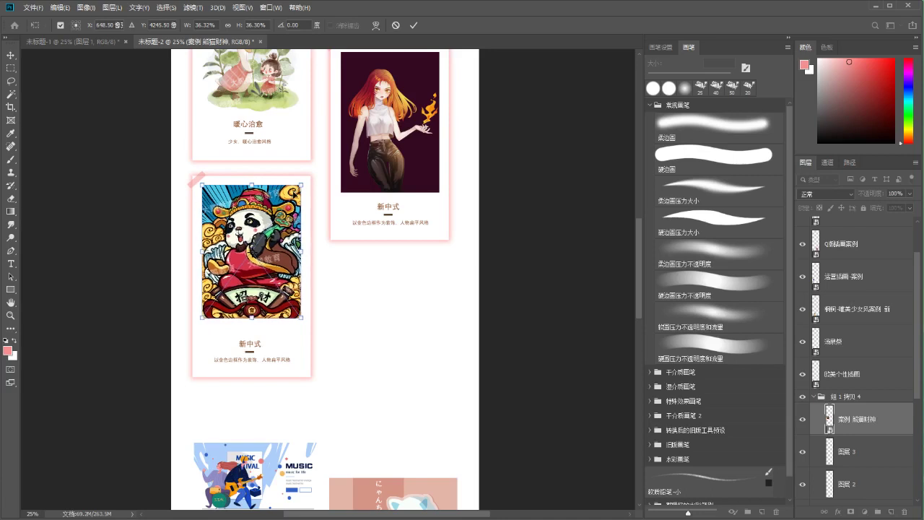
key(Right)
key(Right)
key(Right)
key(Right)
key(Down)
key(Down)
key(Down)
key(Down)
key(Down)
key(Down)
key(Down)
key(Down)
key(Down)
key(Down)
key(Down)
key(Down)
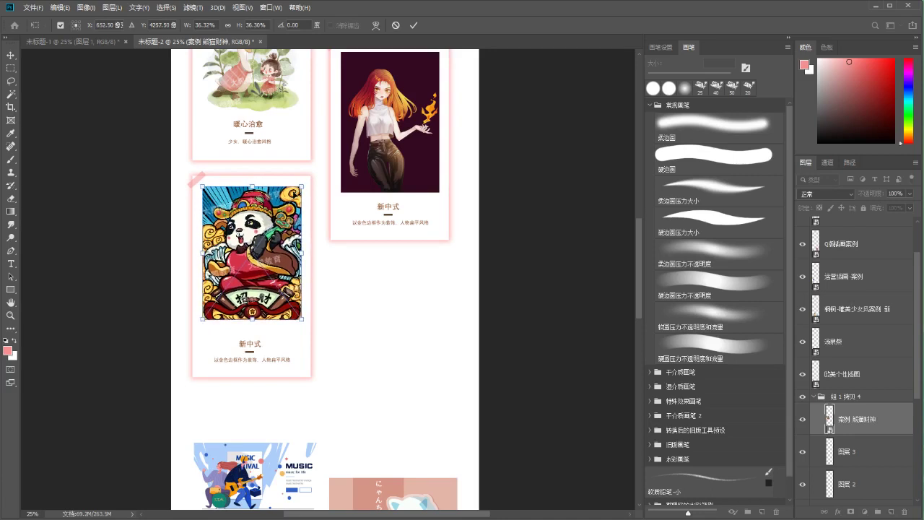
key(Return)
key(ctrl+plus)
key(ctrl+plus)
key(ctrl+plus)
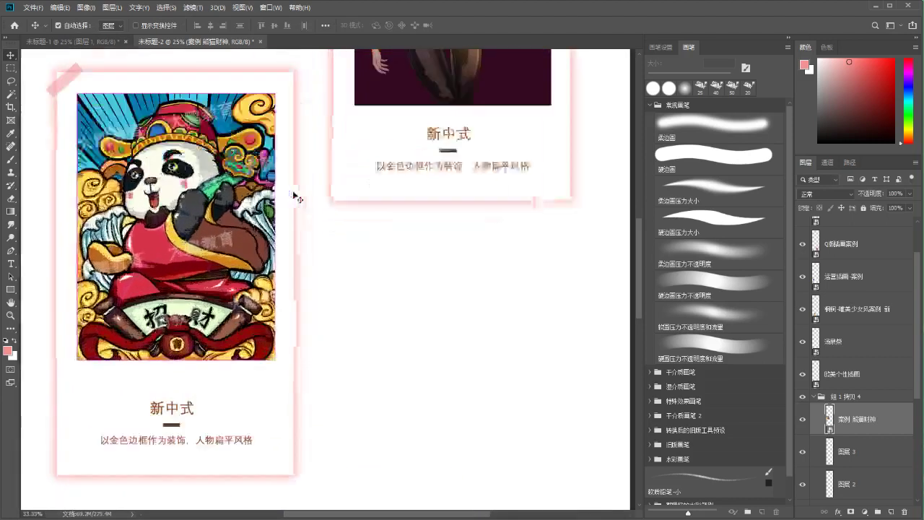
scroll(216, 220, left, 3)
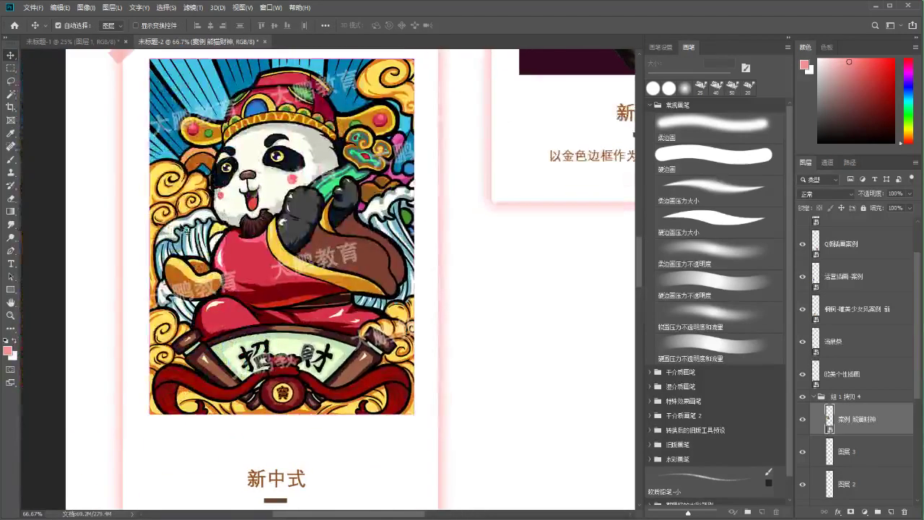
key(ctrl+plus)
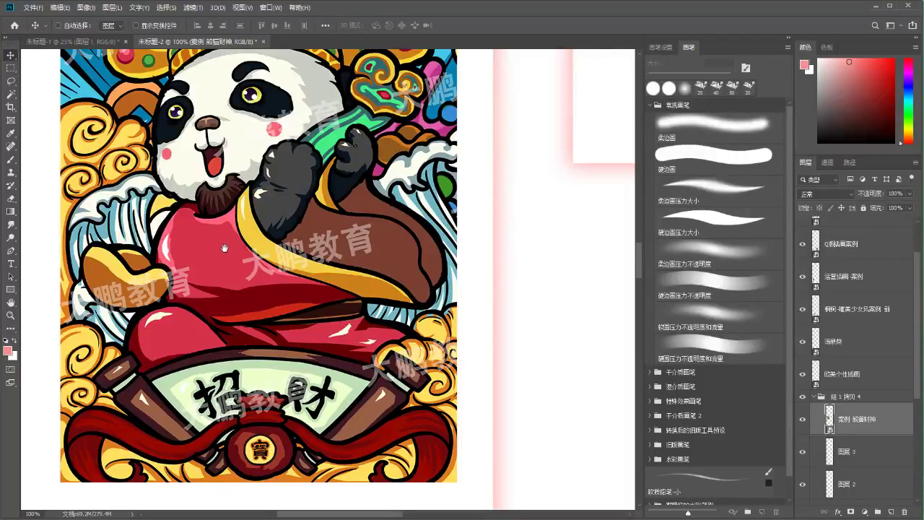
drag(215, 254, 238, 289)
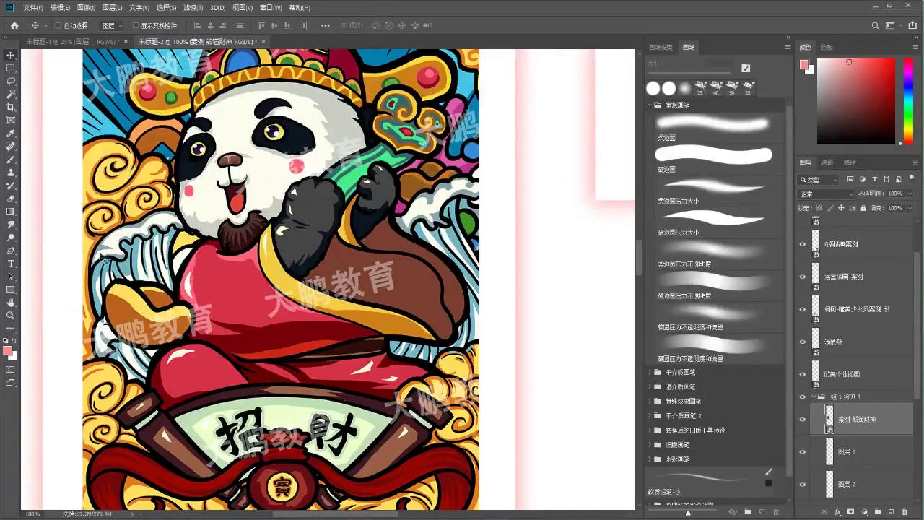
click(11, 316)
drag(209, 286, 184, 287)
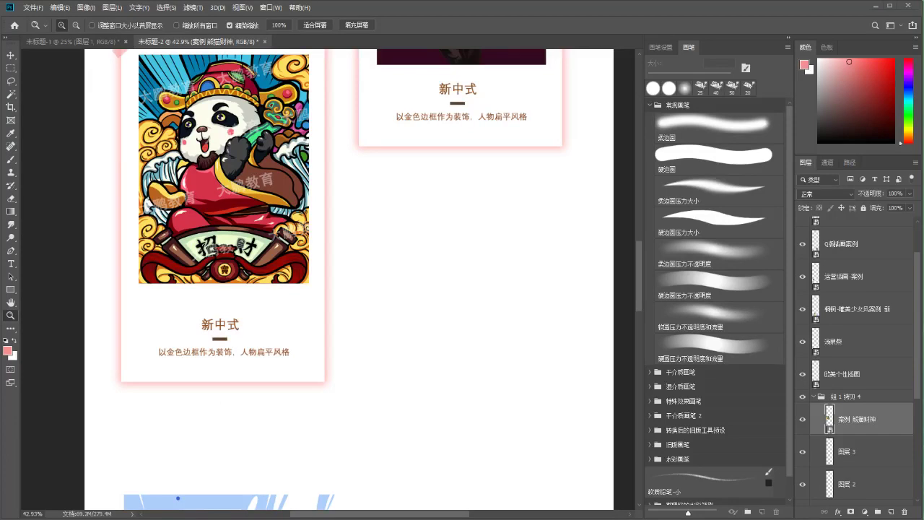
drag(364, 338, 360, 309)
key(b)
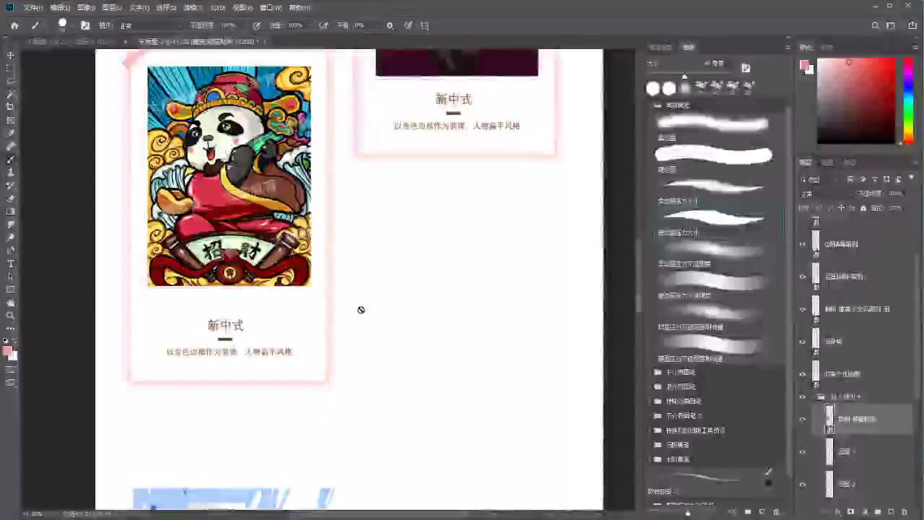
drag(639, 257, 639, 331)
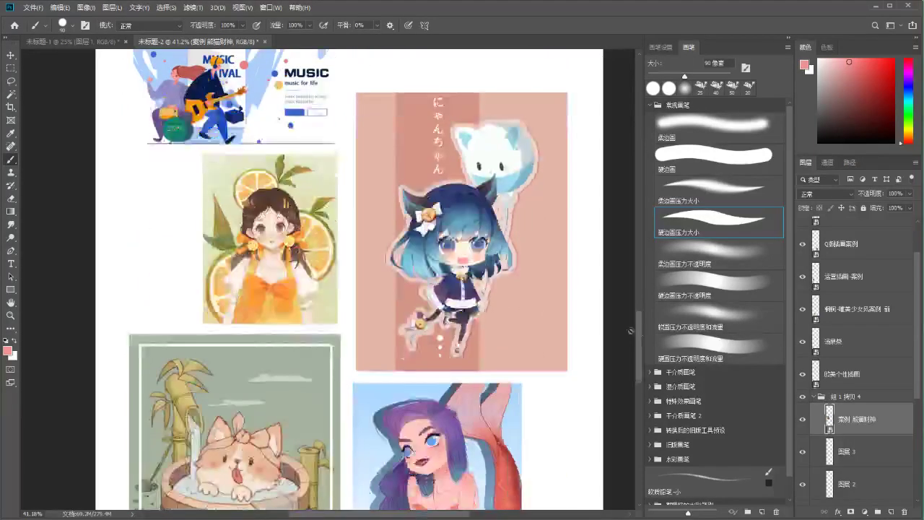
Try shifting the orange-girl artwork left, then undo the move
key(v)
drag(264, 278, 214, 272)
key(ctrl+plus)
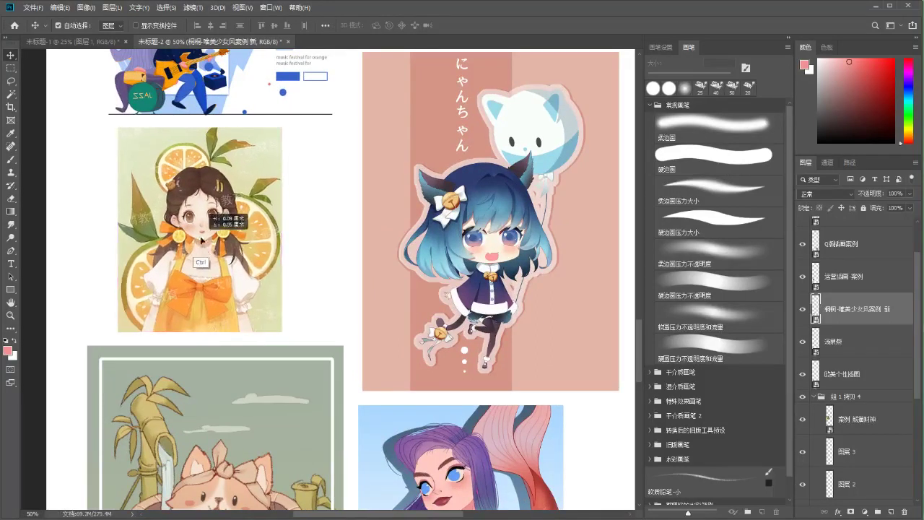
key(ctrl+z)
scroll(243, 239, up, 1)
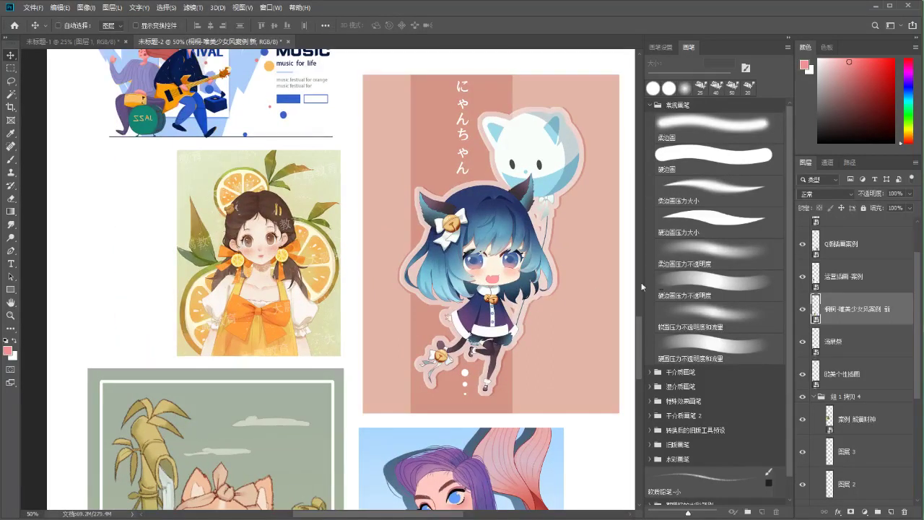
drag(641, 336, 638, 326)
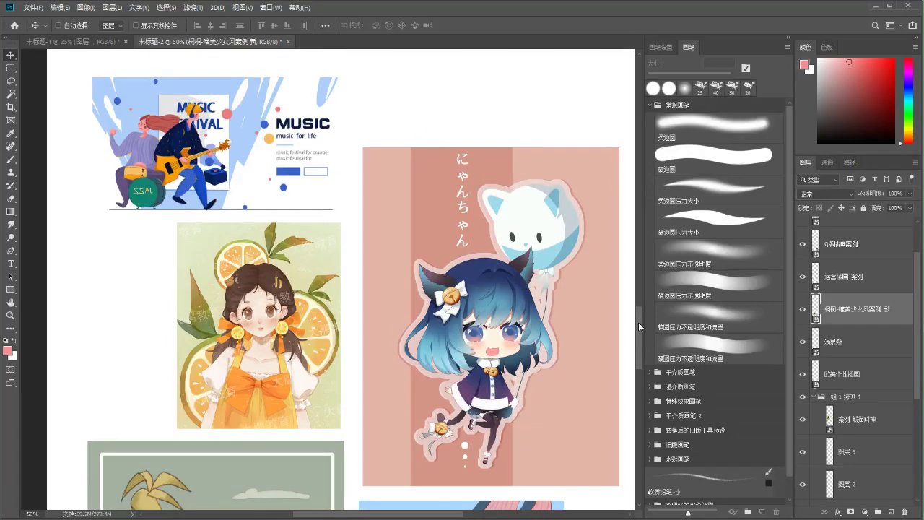
scroll(638, 322, up, 1)
scroll(628, 340, down, 2)
Select the panda card's artwork layer directly on the canvas
key(ctrl)
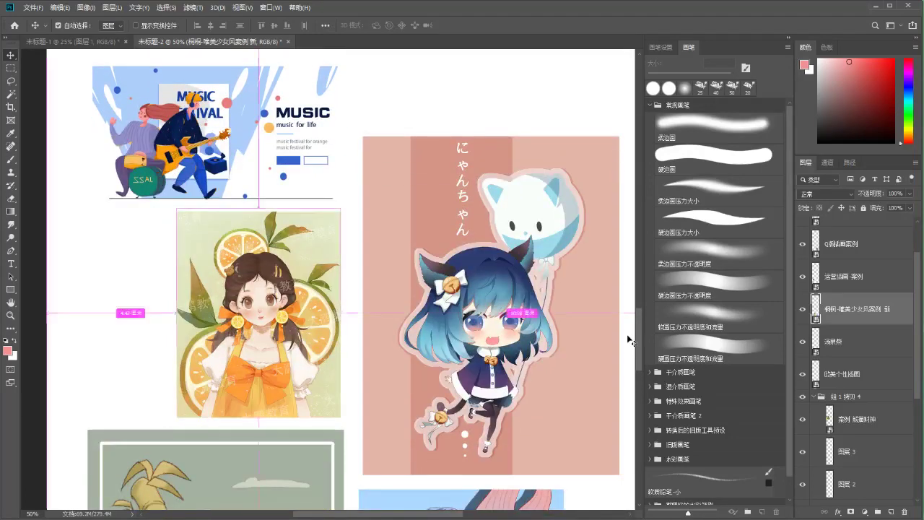
key(ctrl+minus)
scroll(261, 381, up, 6)
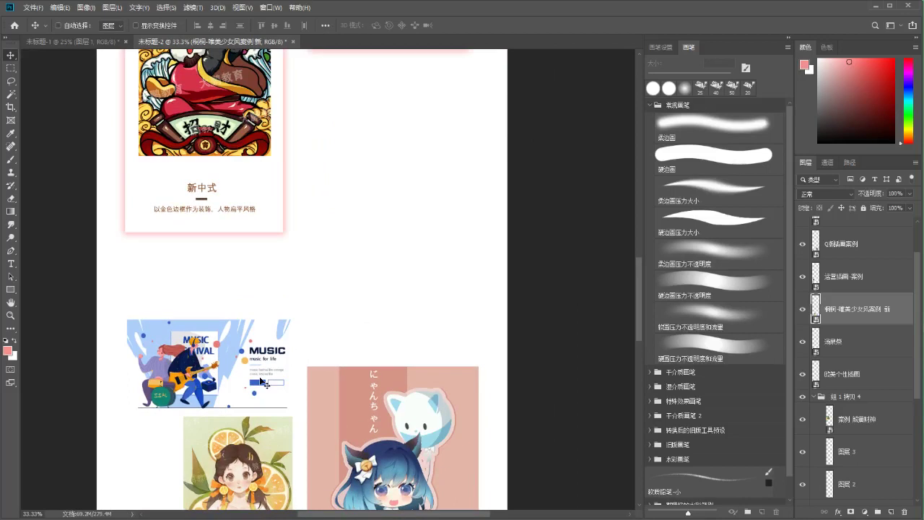
scroll(291, 326, up, 3)
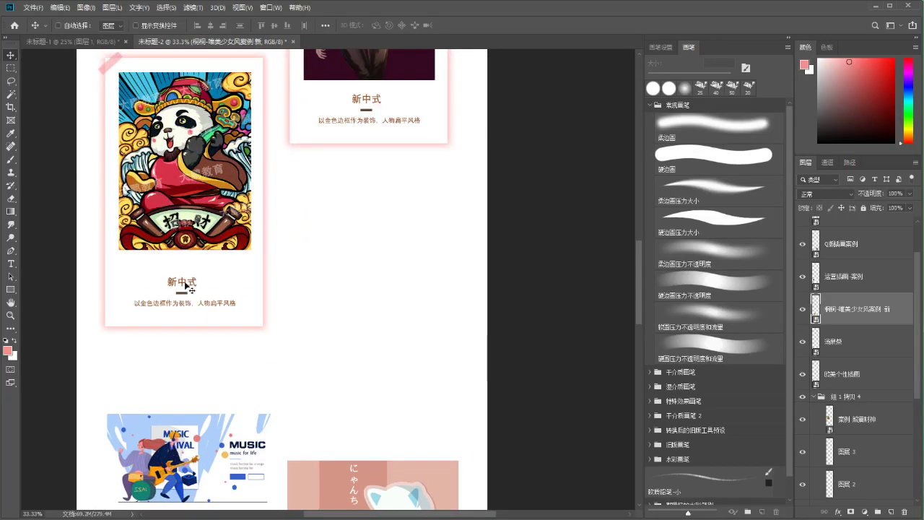
scroll(173, 280, left, 1)
ctrl+click(238, 193)
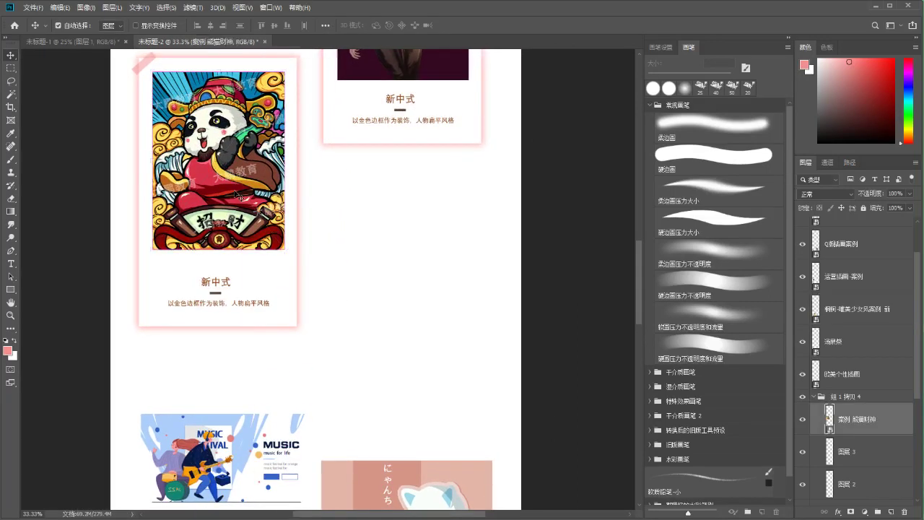
key(ctrl+t)
key(Return)
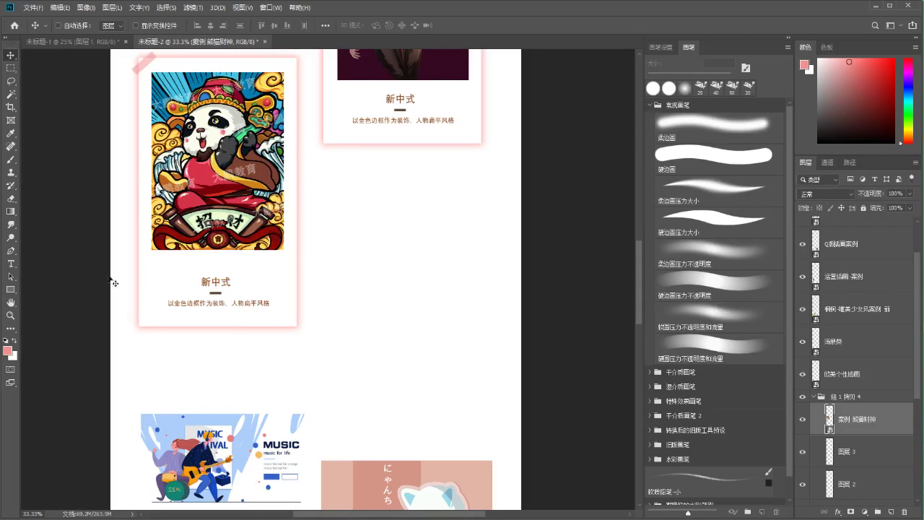
Raise the 新中式 title, divider and caption slightly
ctrl+click(208, 286)
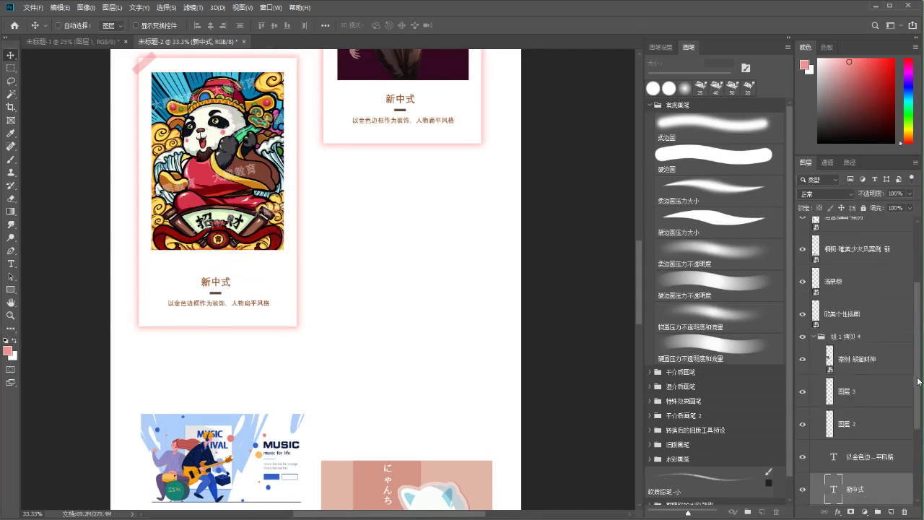
scroll(830, 346, down, 3)
shift+click(842, 312)
key(ctrl+t)
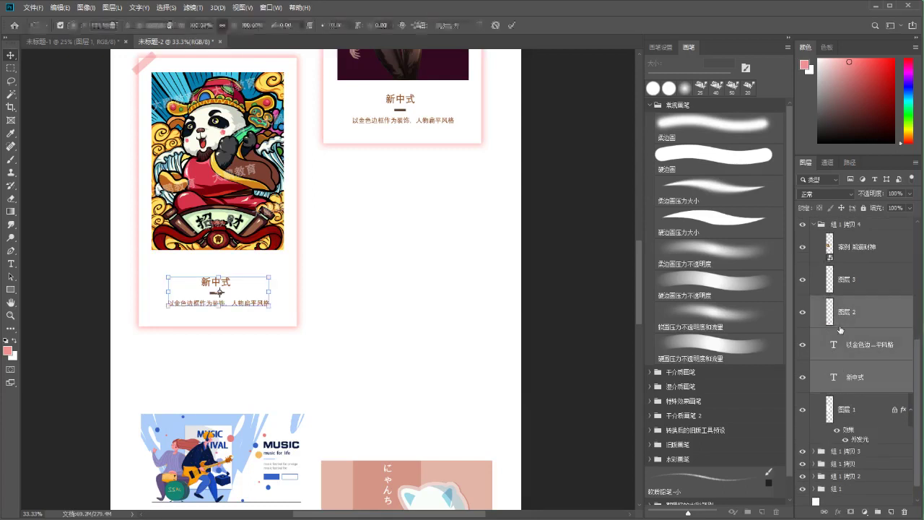
drag(219, 284, 219, 279)
key(Return)
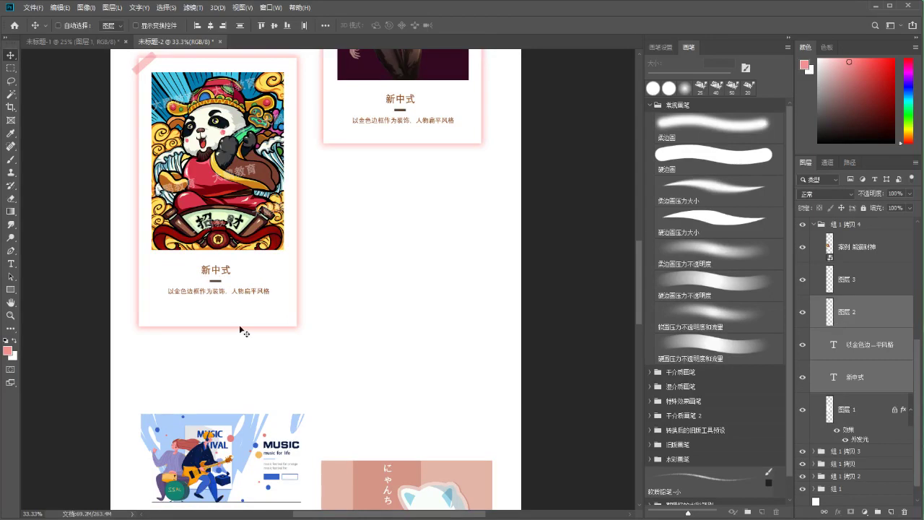
Shorten the pink-glow card frame from the bottom to 95.65% height
ctrl+click(254, 315)
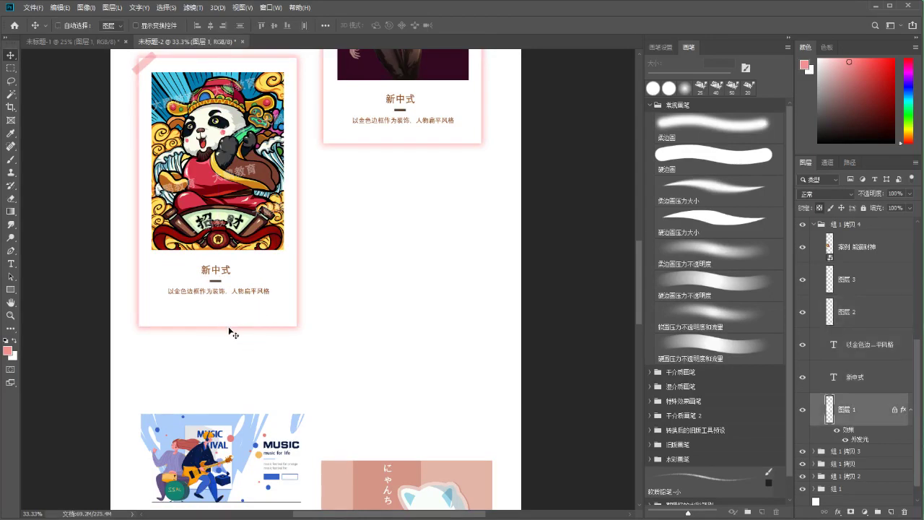
drag(242, 329, 242, 338)
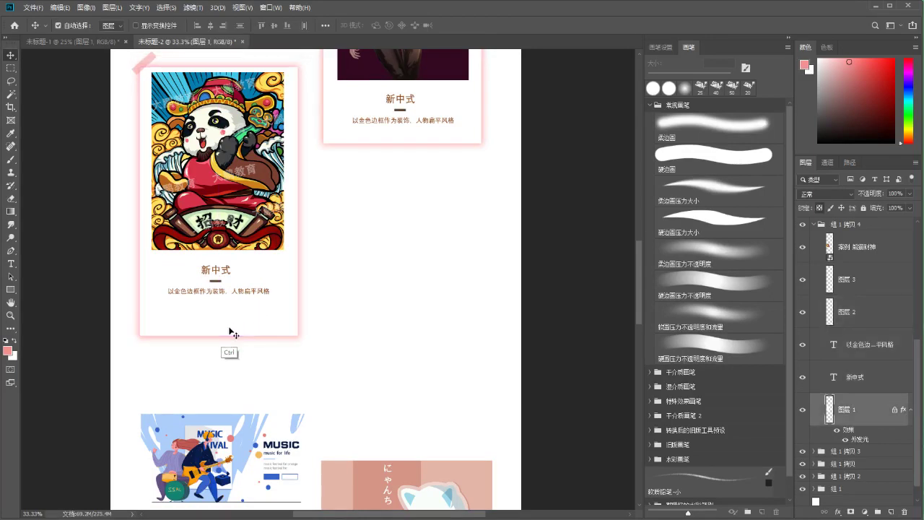
key(ctrl+t)
drag(218, 336, 215, 310)
key(Return)
Collapse and select the whole panda card group, then duplicate it with Ctrl+J
drag(286, 251, 282, 314)
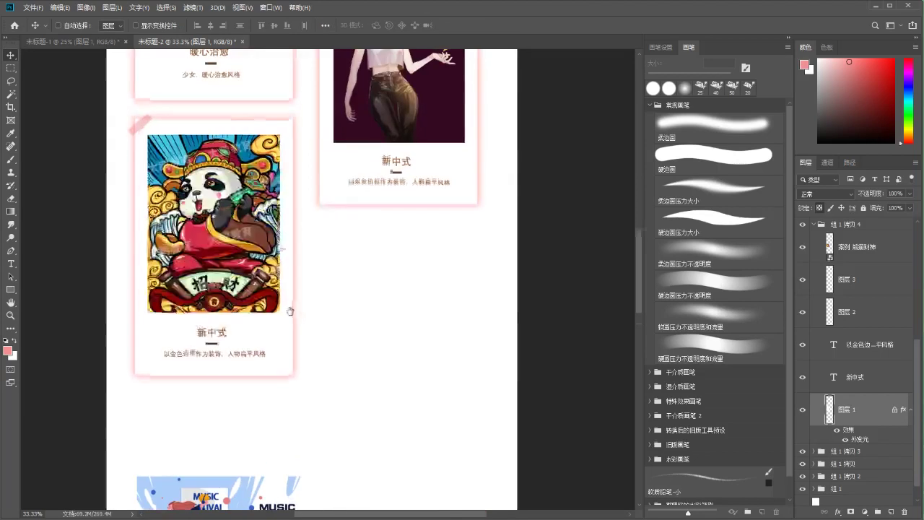
drag(270, 396, 270, 368)
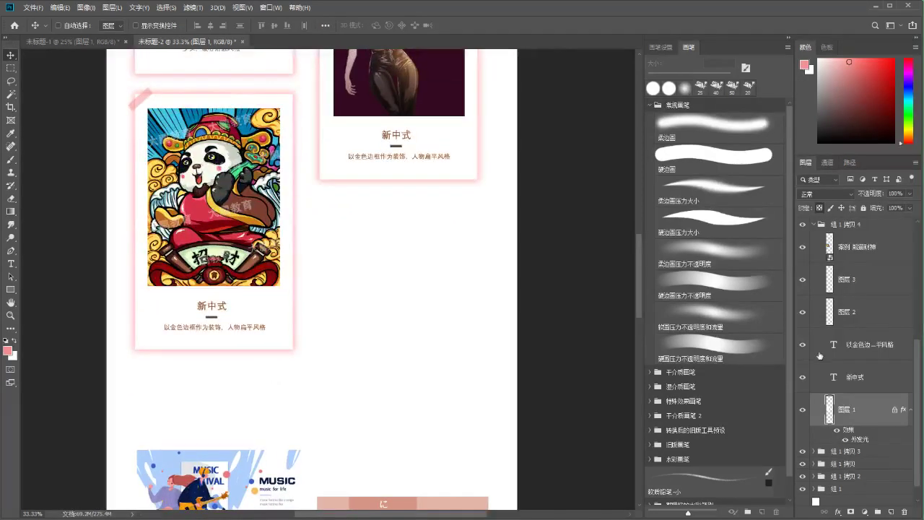
scroll(866, 346, up, 3)
click(814, 299)
click(845, 296)
click(823, 417)
key(ctrl+j)
Move the duplicated panda card below the second-column card and nudge it slightly right
key(ctrl+t)
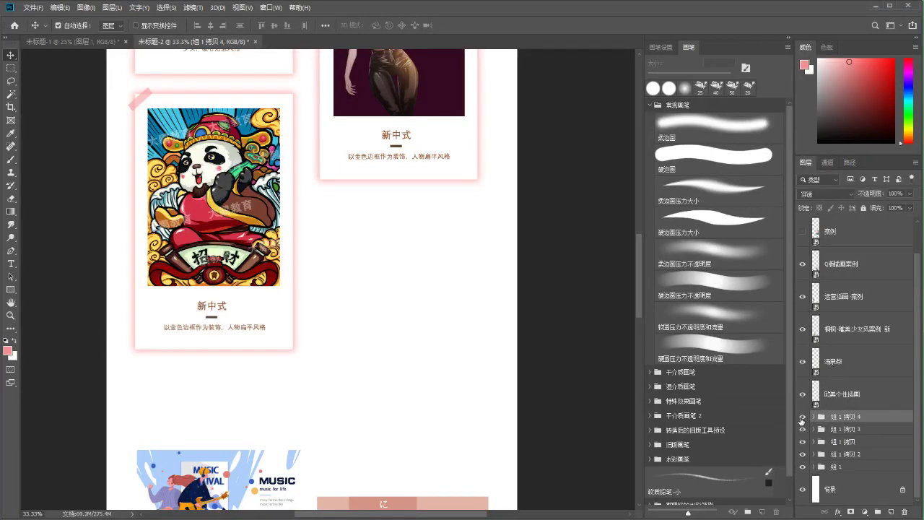
drag(231, 139, 378, 289)
key(Right)
key(Right)
key(Right)
key(Return)
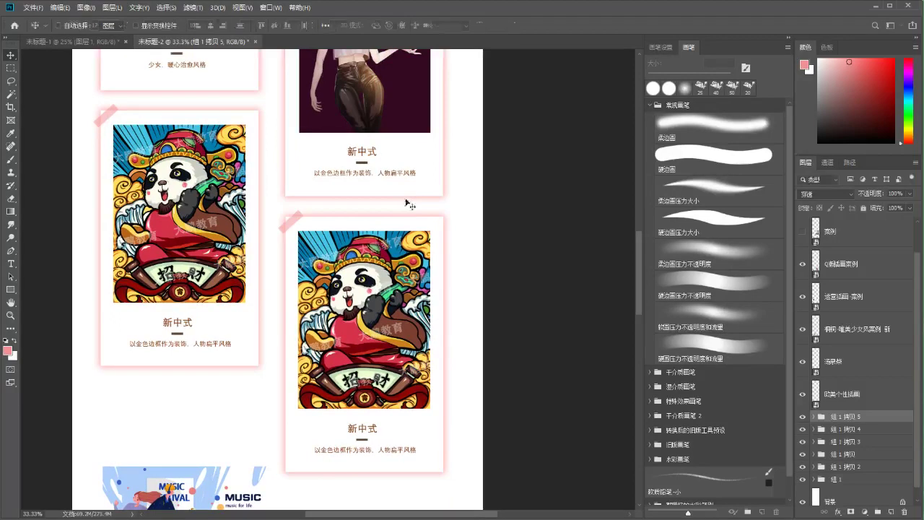
Delete the panda artwork from the card copy, leaving only its title and caption
drag(301, 283, 286, 216)
key(ctrl)
ctrl+click(332, 246)
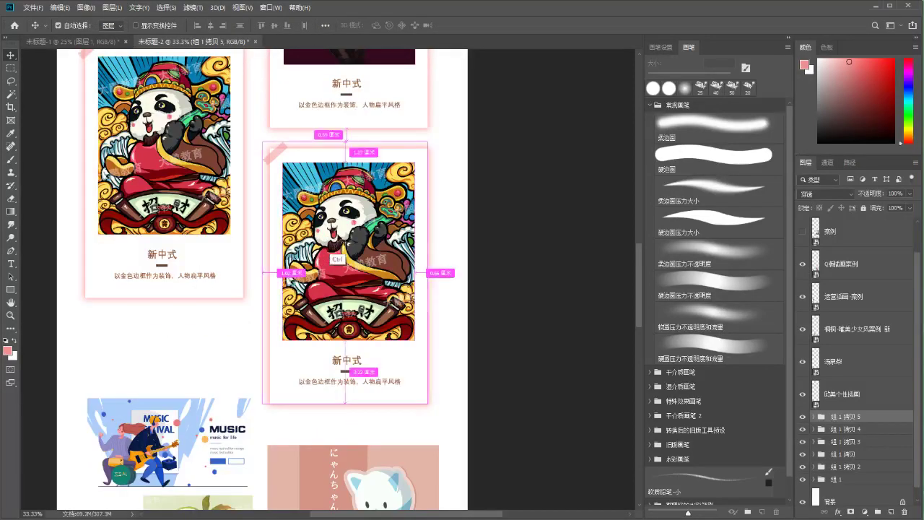
key(Delete)
scroll(336, 251, down, 2)
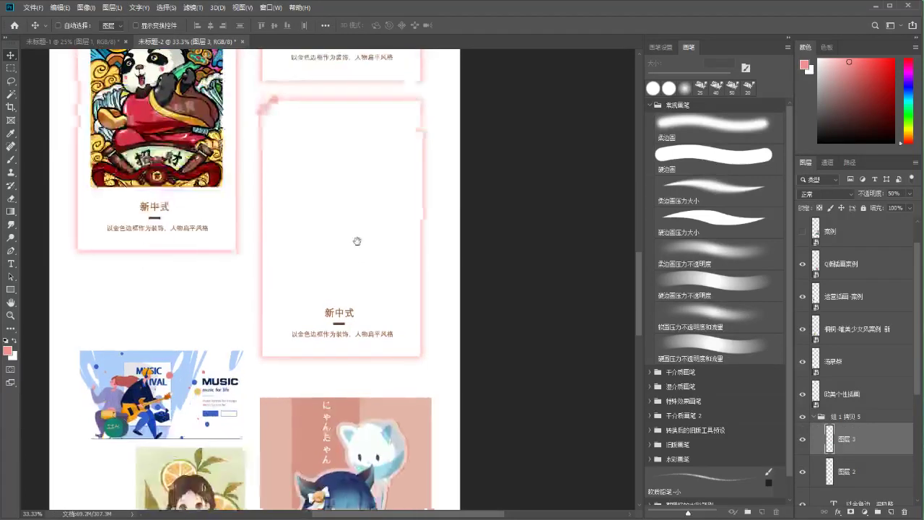
drag(283, 238, 285, 257)
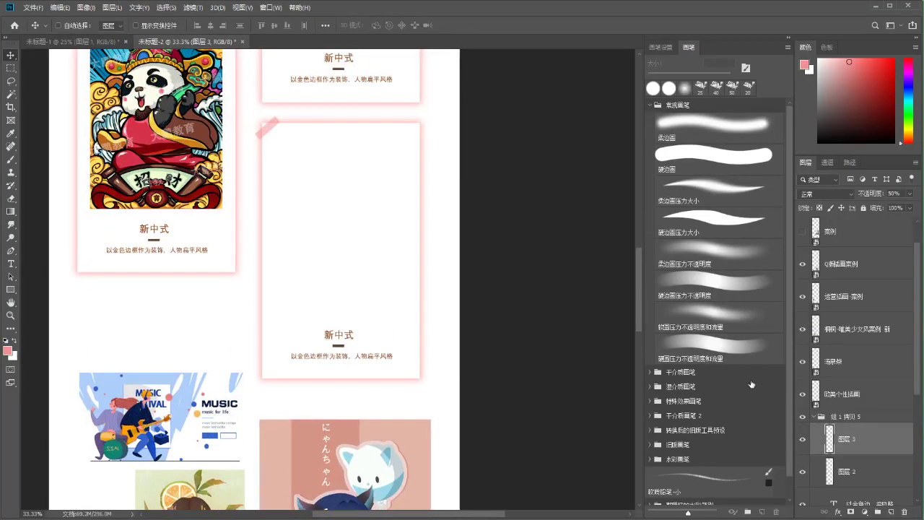
Move the orange-girl artwork up into the empty card and enlarge it to fit the frame
ctrl+click(211, 377)
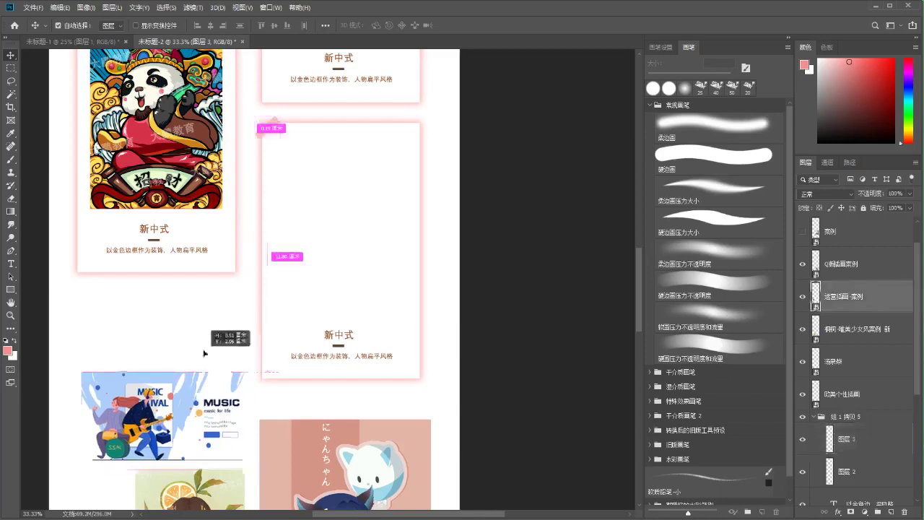
ctrl+click(214, 471)
drag(214, 470, 361, 179)
key(ctrl+t)
drag(386, 273, 405, 308)
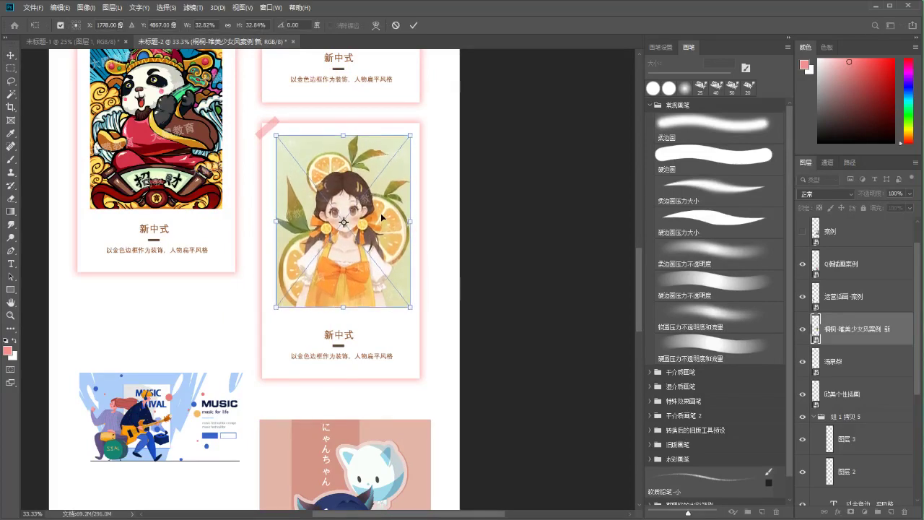
key(Left)
key(Left)
key(Left)
key(Left)
key(Left)
key(Left)
key(Left)
key(Left)
key(Left)
key(Left)
key(Left)
key(Left)
key(Left)
key(Left)
key(Left)
key(Down)
key(Down)
key(Down)
key(Down)
key(Down)
key(Down)
key(Down)
key(Down)
key(Down)
key(Down)
key(Down)
key(Down)
key(Down)
key(Down)
key(Down)
key(Down)
key(Down)
key(Down)
key(Down)
key(Down)
key(Down)
key(Down)
key(Down)
key(Down)
key(Down)
key(Down)
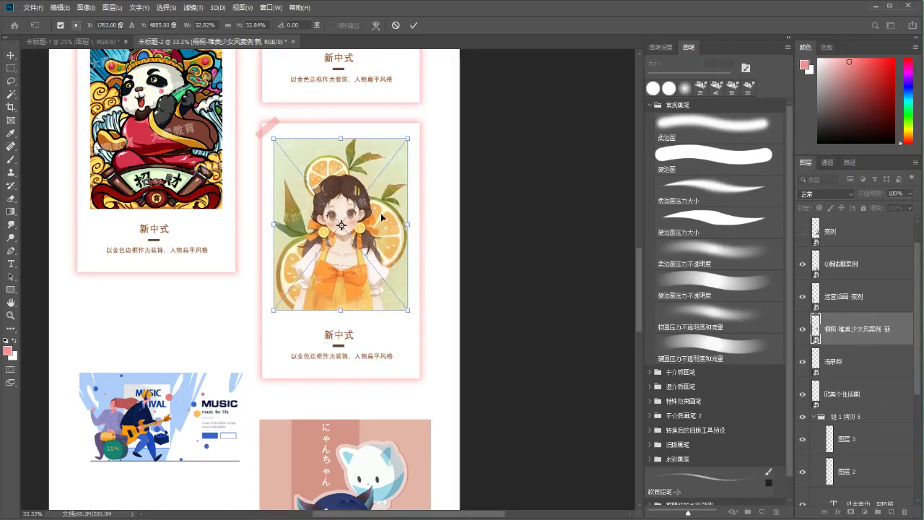
key(Return)
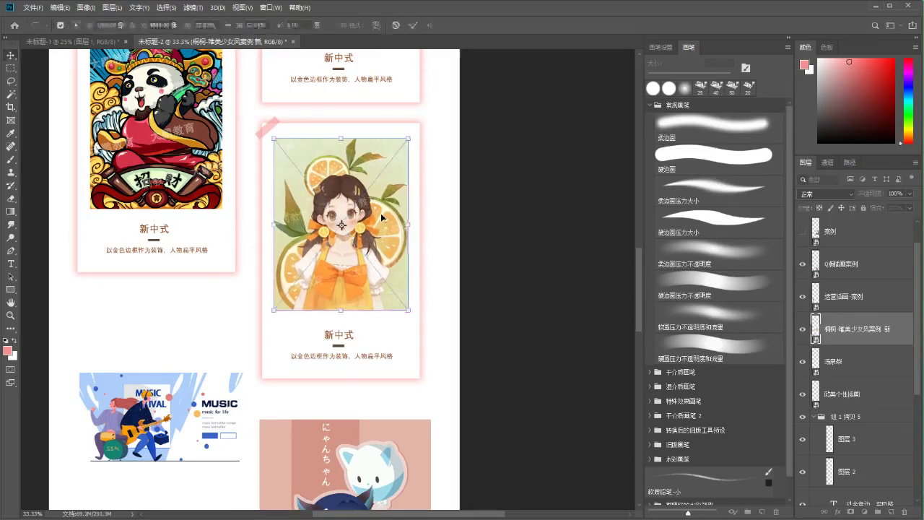
Zoom in and fine-tune the orange-girl illustration's position above the 新中式 title
key(ctrl+plus)
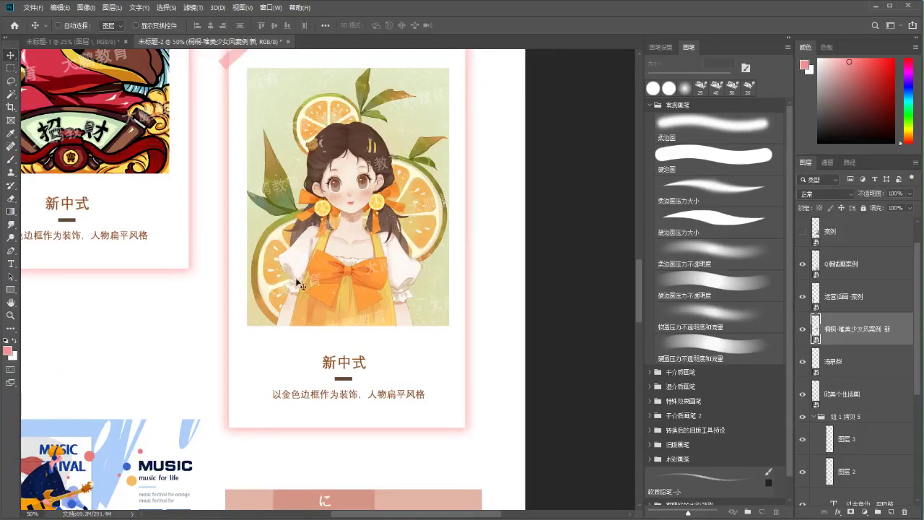
key(m)
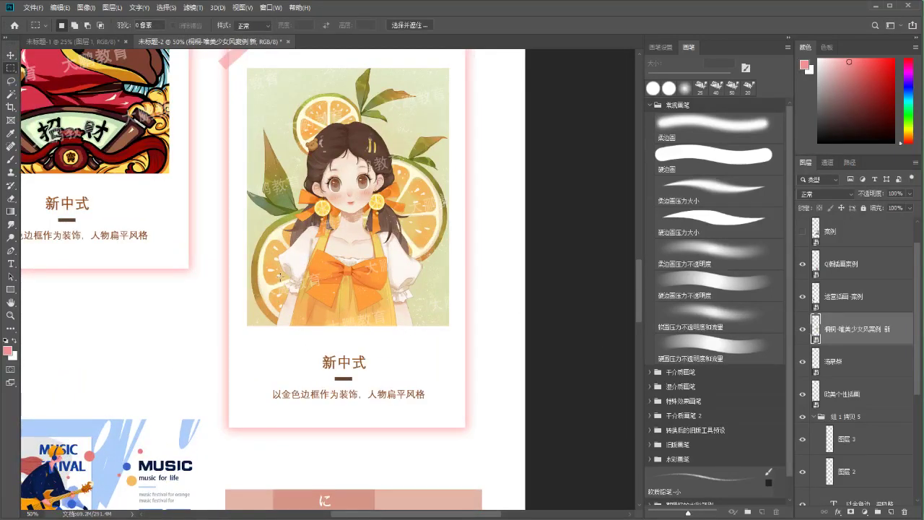
drag(226, 226, 214, 227)
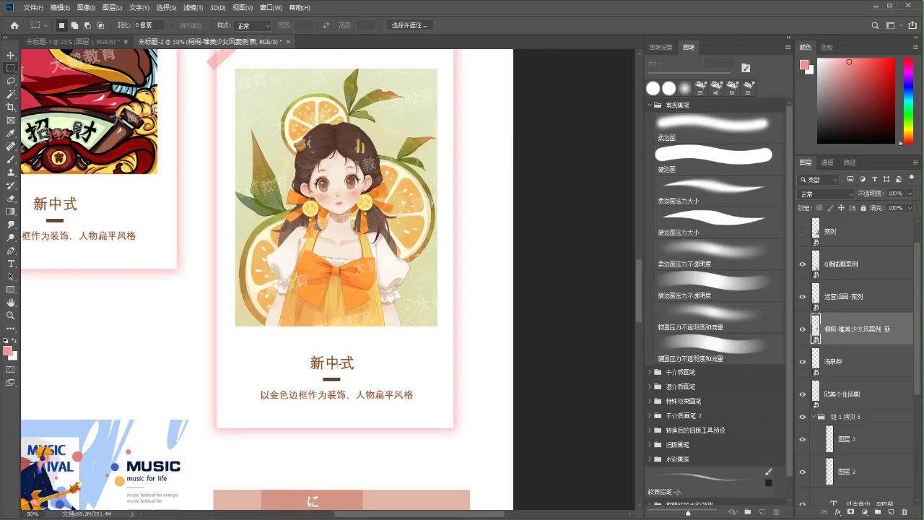
drag(337, 364, 332, 361)
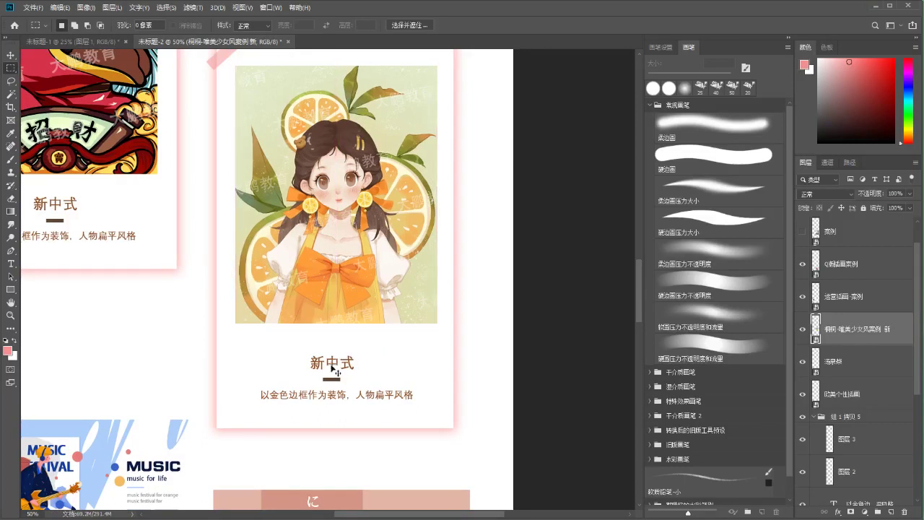
drag(334, 319, 331, 349)
drag(335, 396, 330, 386)
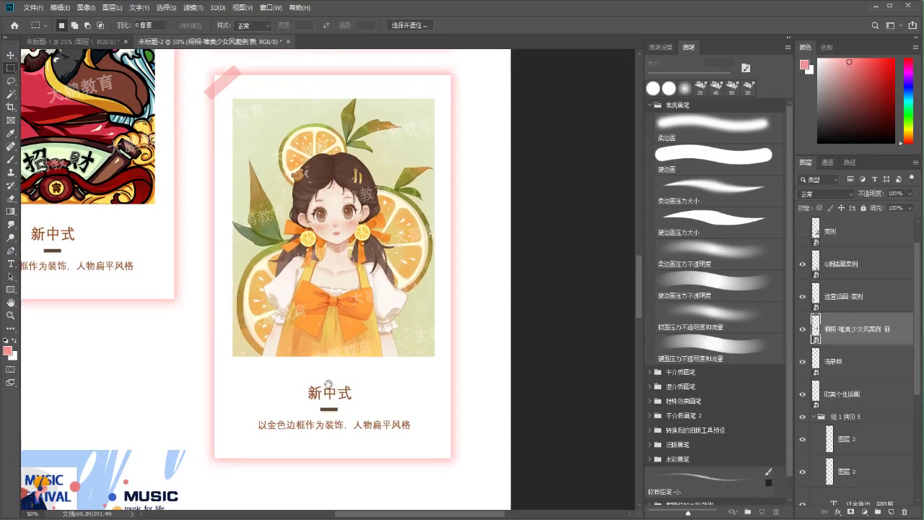
key(v)
ctrl+click(328, 391)
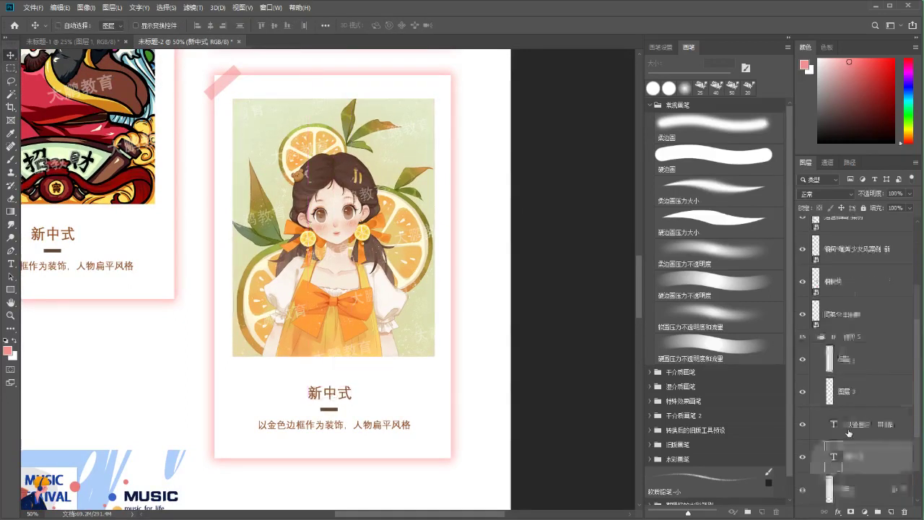
Raise the title, bar and caption block under the orange-girl artwork
click(836, 331)
shift+click(859, 391)
key(ctrl+t)
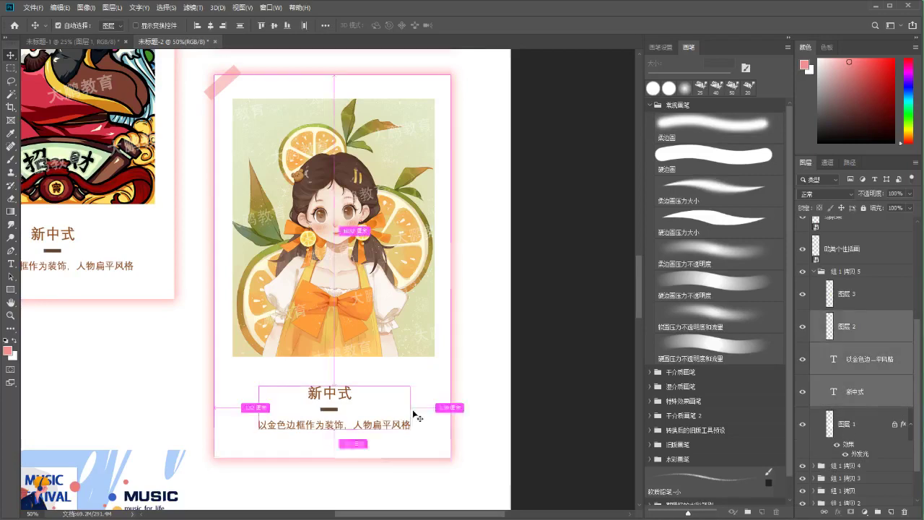
key(shift+Up)
key(shift+Up)
key(shift+Up)
key(shift+Up)
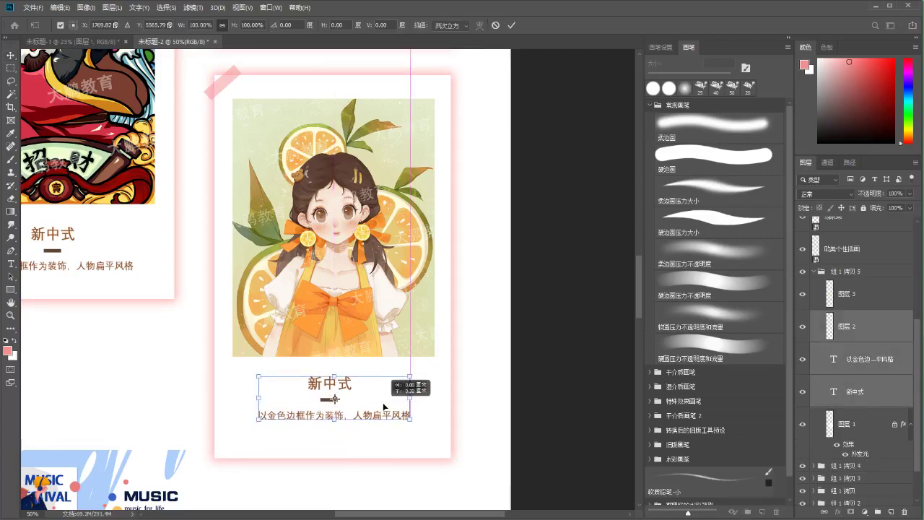
key(Down)
key(Down)
key(Down)
key(Down)
key(Down)
key(Down)
key(Down)
key(Down)
key(Down)
key(Down)
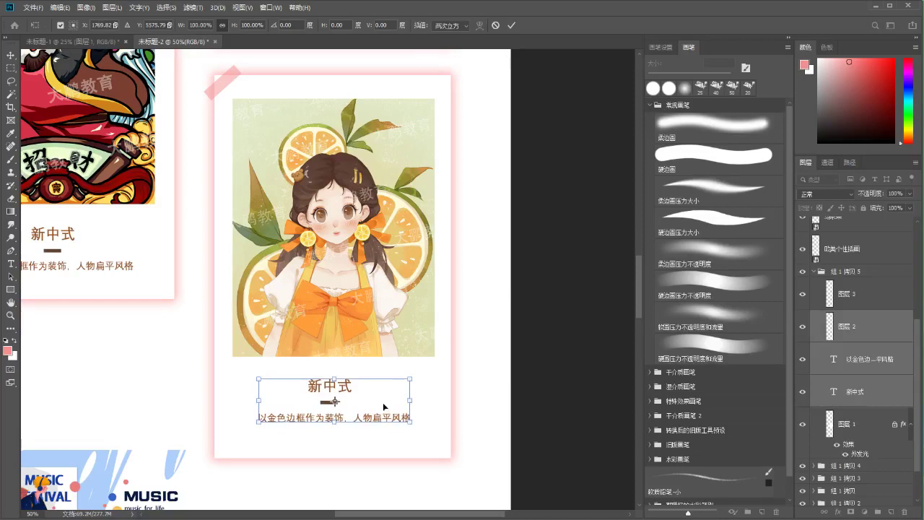
key(Return)
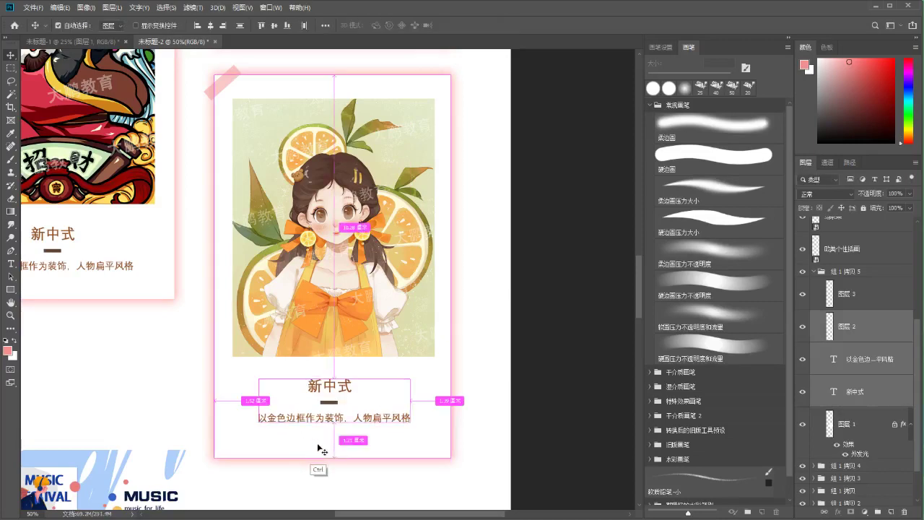
Shorten the white card layer from its bottom edge to fit the text
ctrl+click(318, 446)
key(ctrl+t)
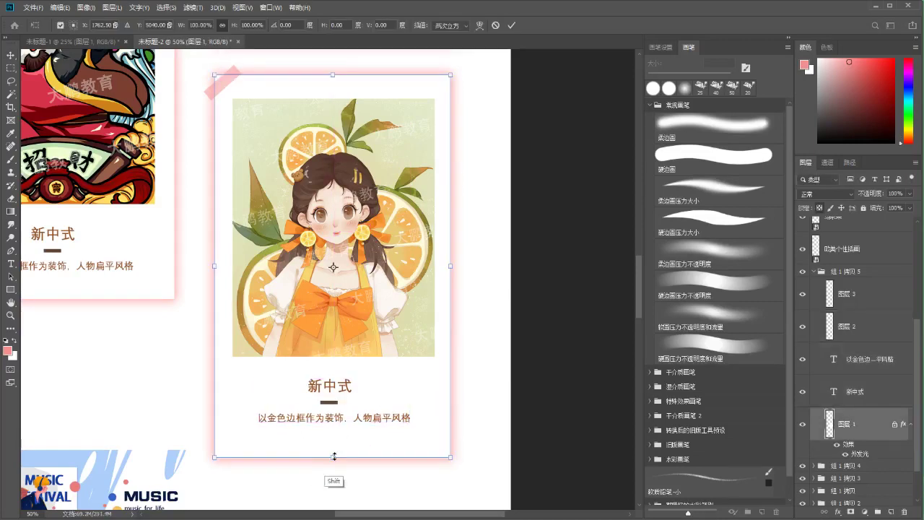
drag(333, 457, 333, 448)
key(Return)
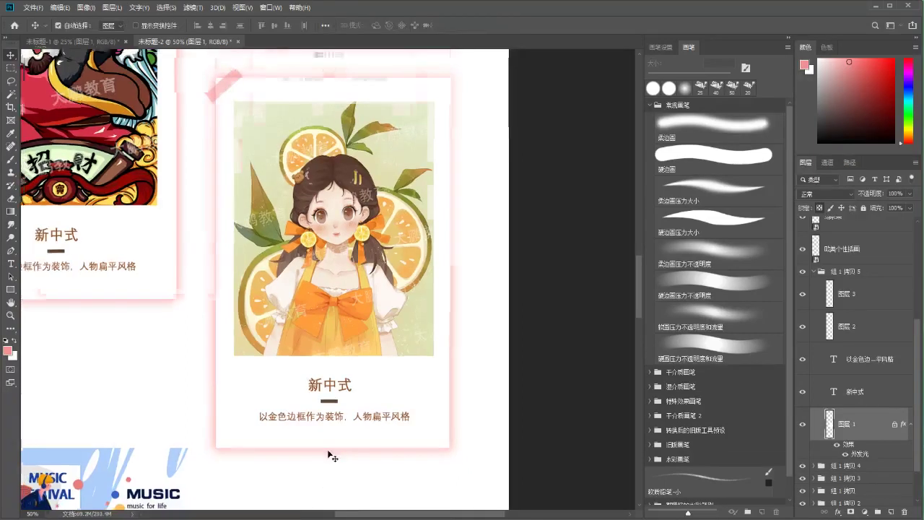
Zoom out and move the music banner up slightly below the panda card
key(ctrl+minus)
drag(281, 373, 324, 335)
drag(235, 367, 252, 323)
scroll(263, 367, down, 1)
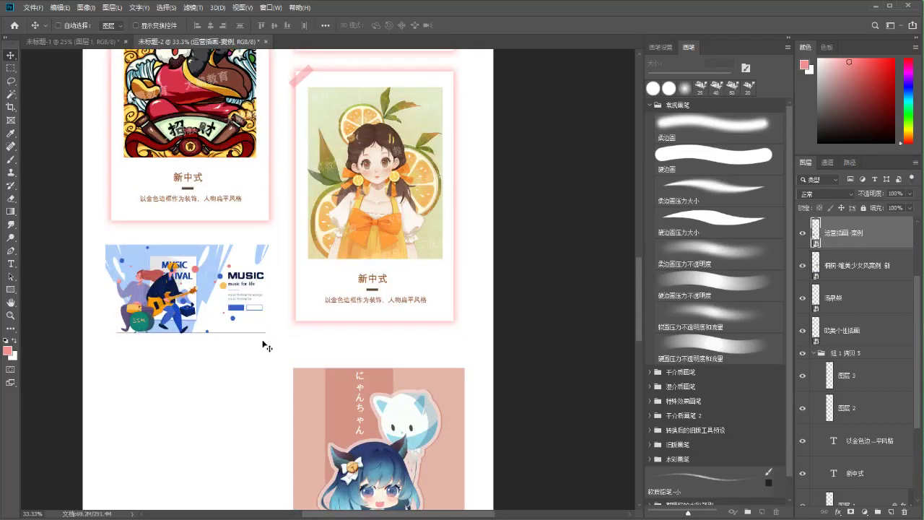
scroll(309, 403, up, 4)
drag(341, 402, 354, 344)
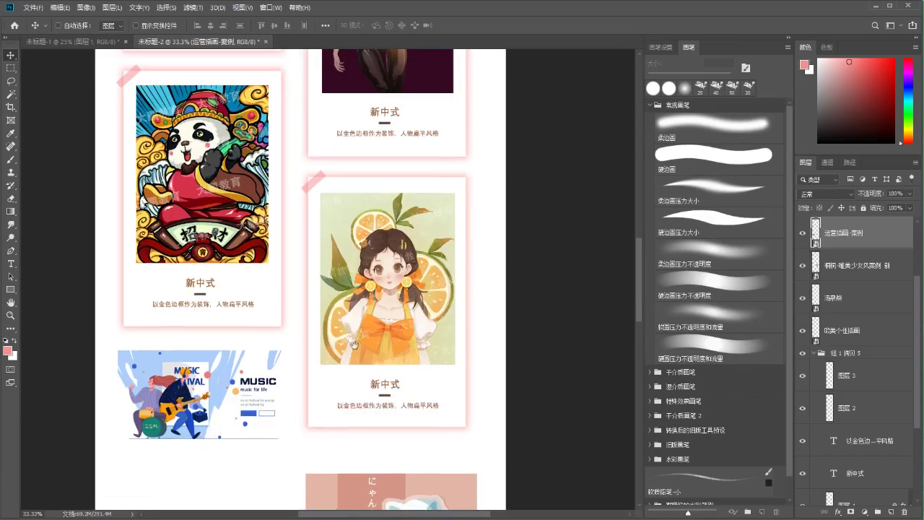
scroll(830, 361, down, 2)
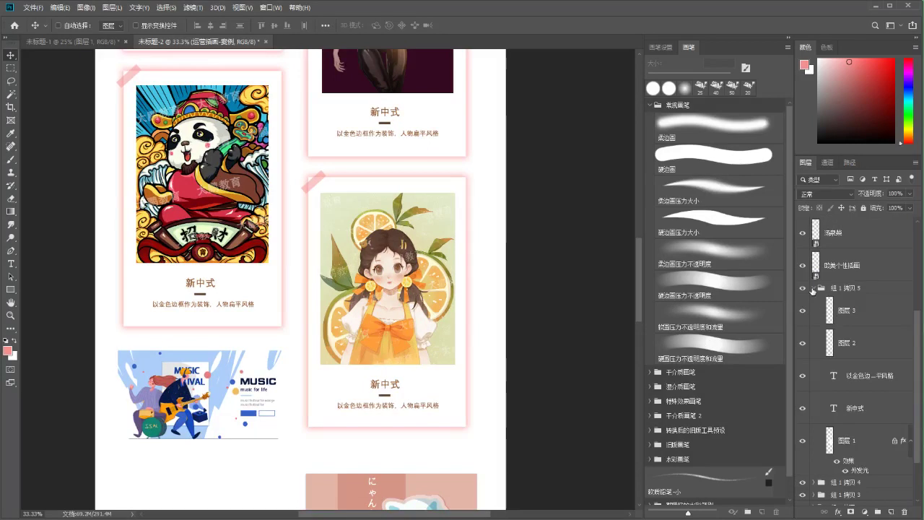
Collapse and select group 组 1 拷贝 5, toggling its visibility to check it
click(813, 289)
click(825, 407)
click(801, 405)
click(801, 404)
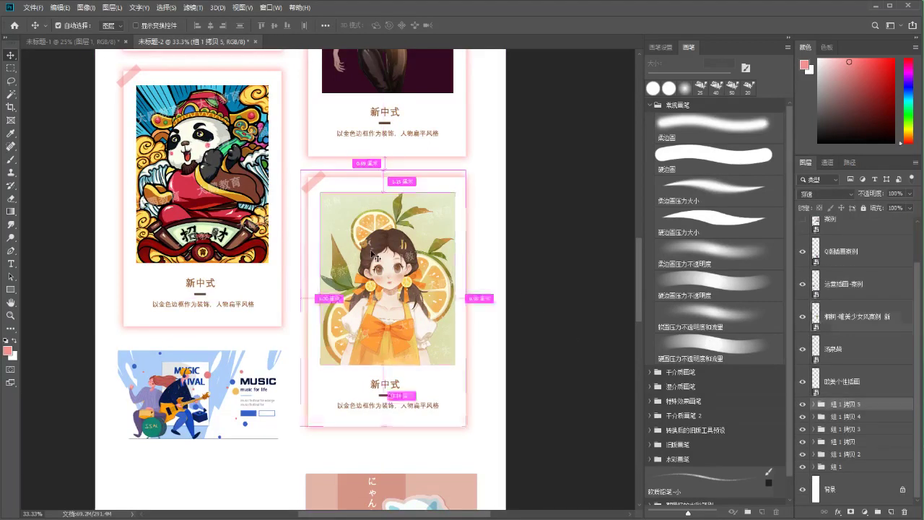
Move the orange-girl artwork layer into group 组 1 拷贝 5
click(851, 327)
drag(812, 415, 813, 406)
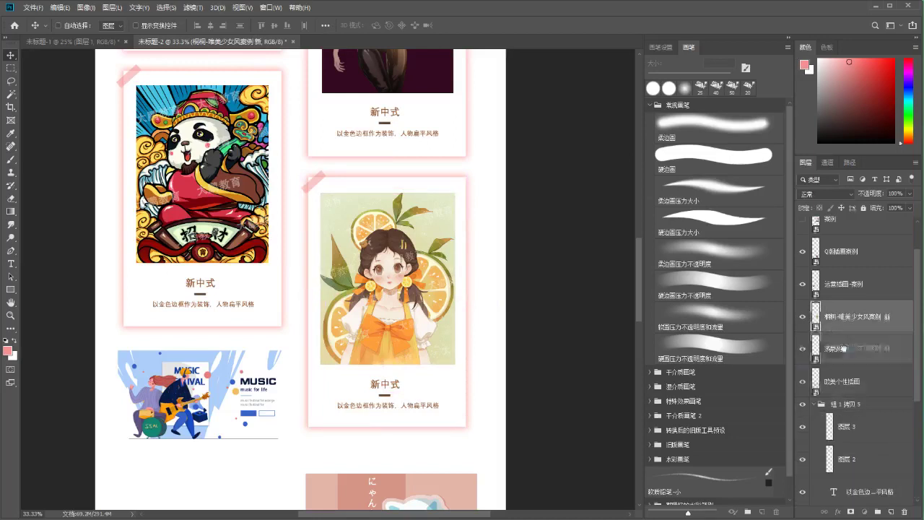
click(814, 373)
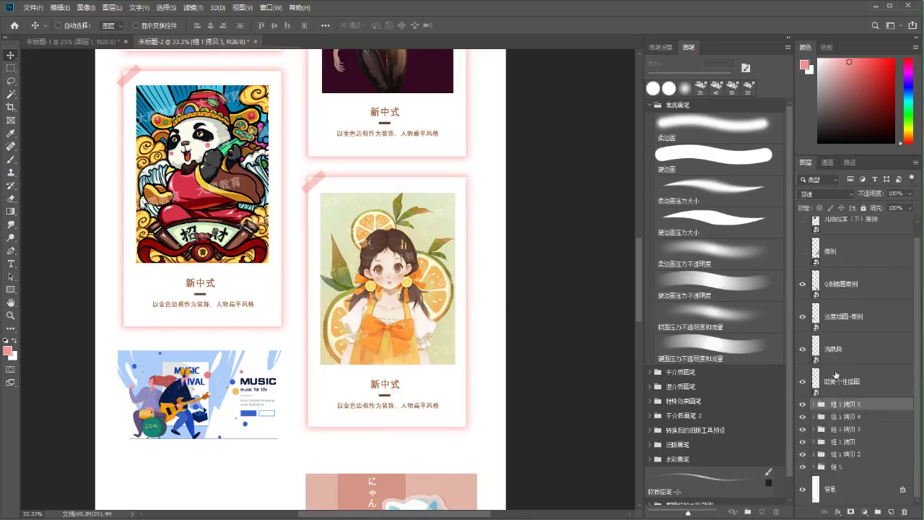
click(802, 405)
click(802, 404)
Duplicate the girl card as 组 1 拷贝 6 and place it in the left column
drag(331, 229, 219, 335)
key(ctrl+j)
key(ctrl+t)
key(ctrl+r)
key(Left)
key(Left)
key(Left)
key(Left)
key(Left)
key(Left)
key(Left)
key(Left)
key(Left)
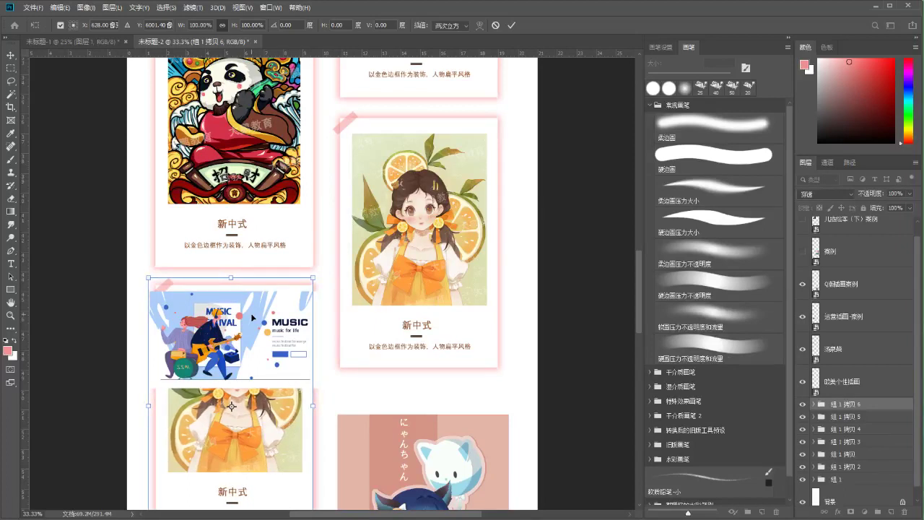
key(Return)
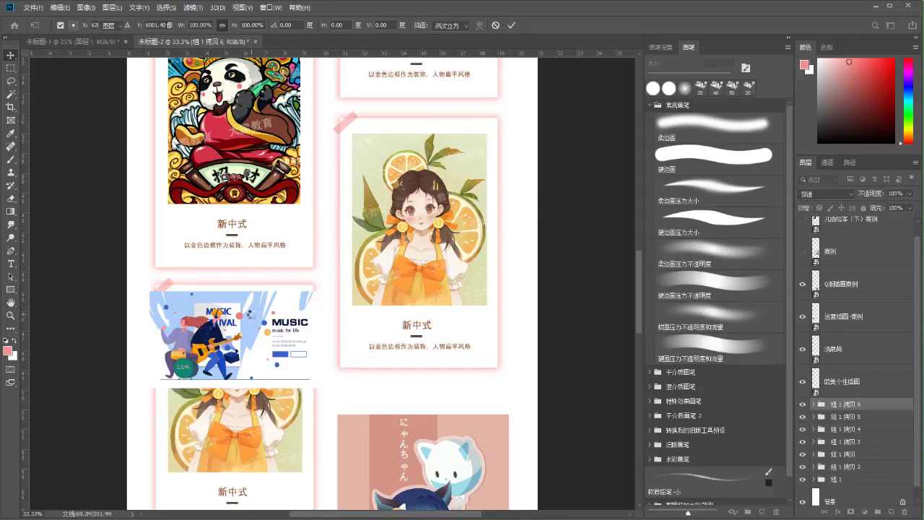
Shift the 组 1 拷贝 6 card copy down slightly into alignment
scroll(246, 282, right, 1)
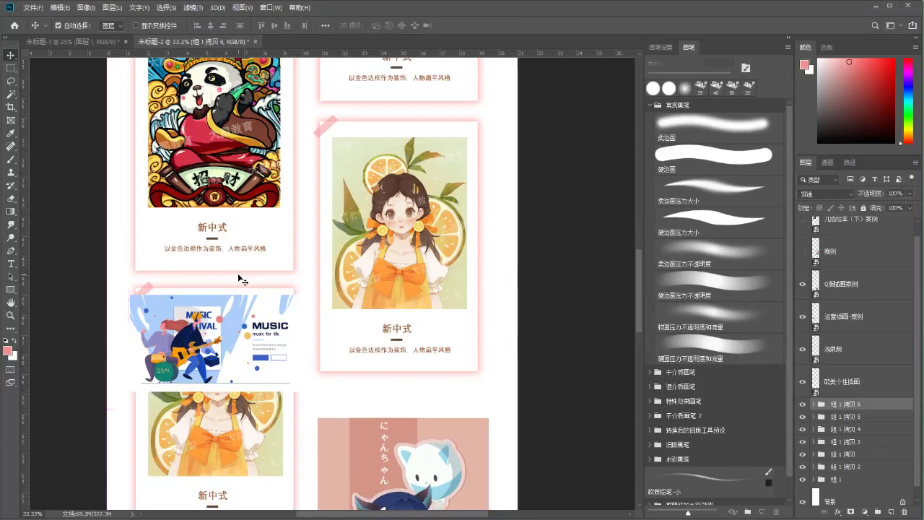
key(ctrl+t)
drag(212, 410, 212, 413)
key(Return)
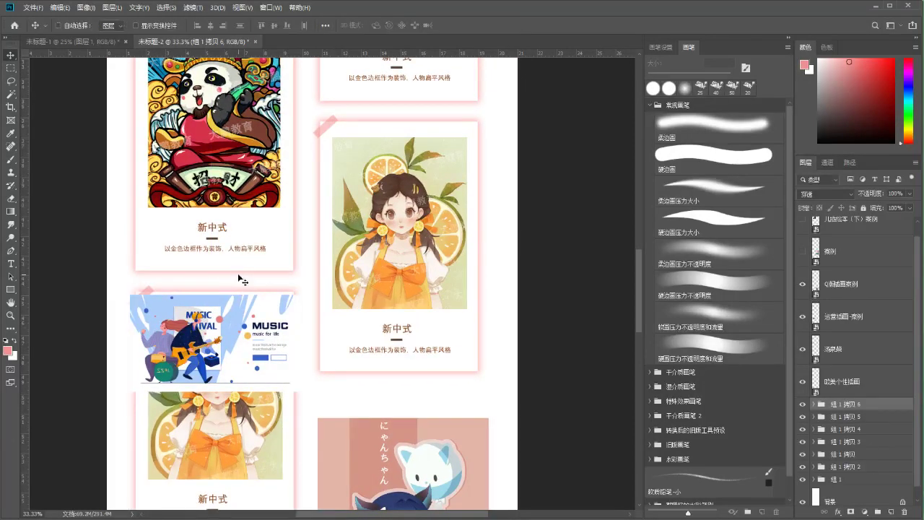
drag(242, 353, 224, 195)
Scale the music festival banner down to about 14.5% and set it at the new card's top
key(ctrl+t)
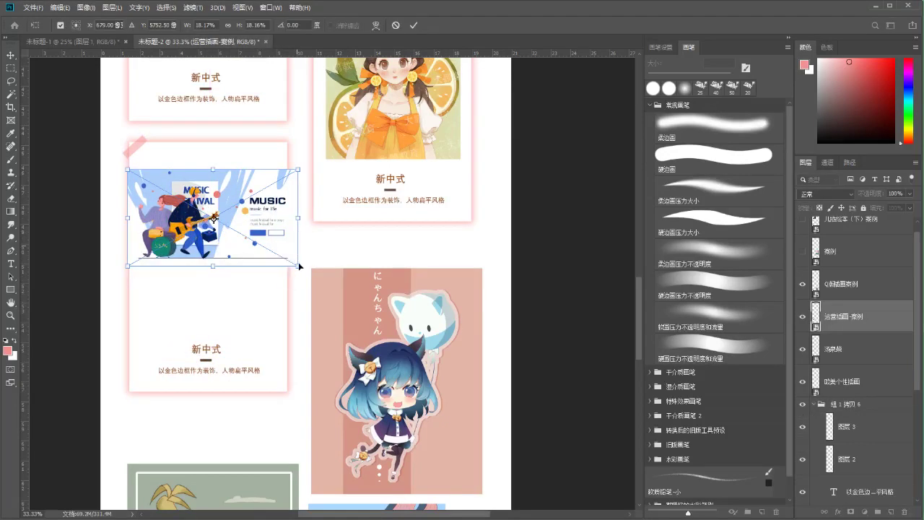
drag(300, 266, 265, 247)
drag(220, 202, 231, 184)
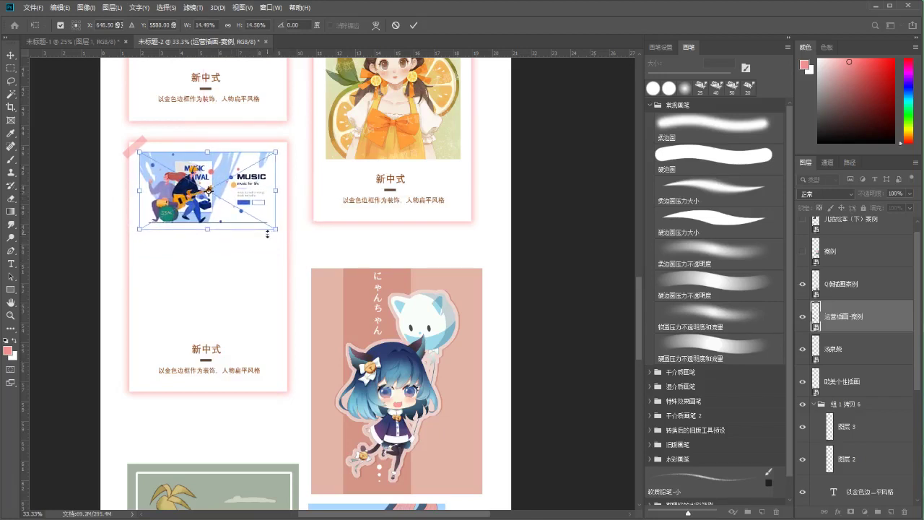
key(Return)
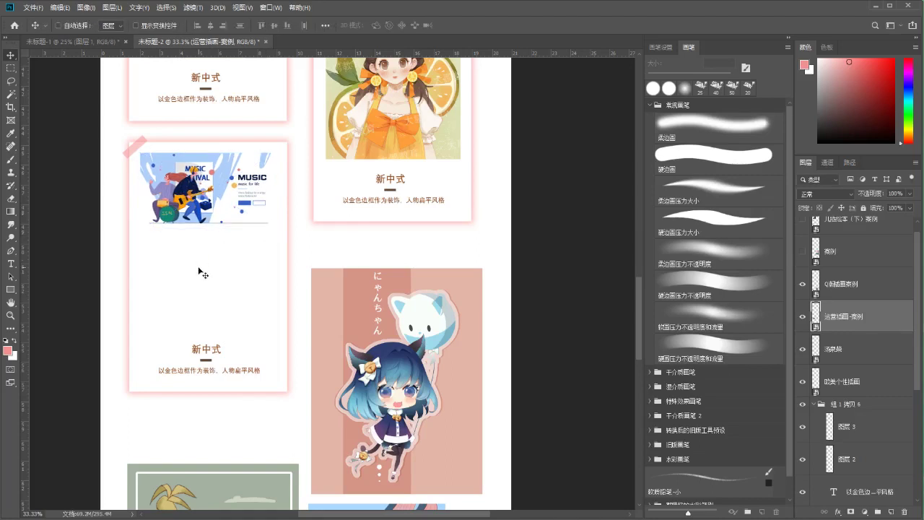
drag(200, 270, 216, 262)
drag(231, 219, 238, 263)
drag(238, 258, 240, 260)
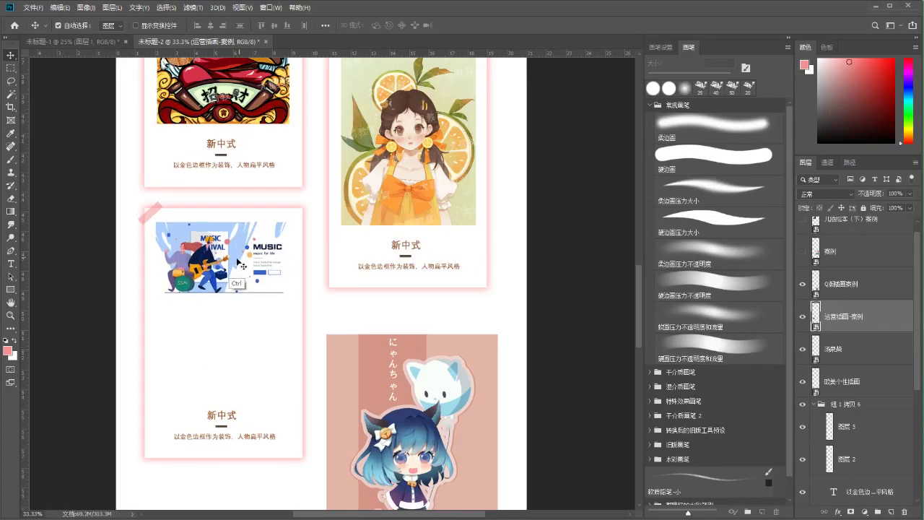
scroll(388, 186, left, 1)
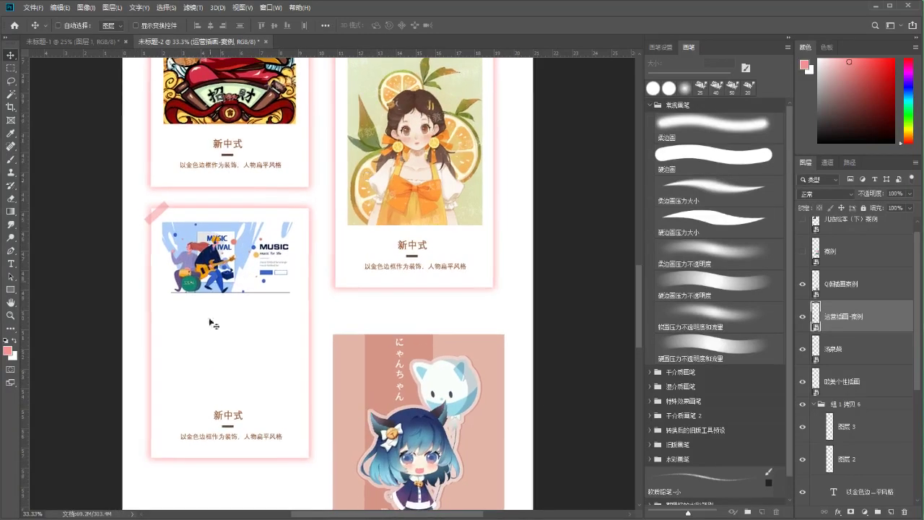
ctrl+click(239, 418)
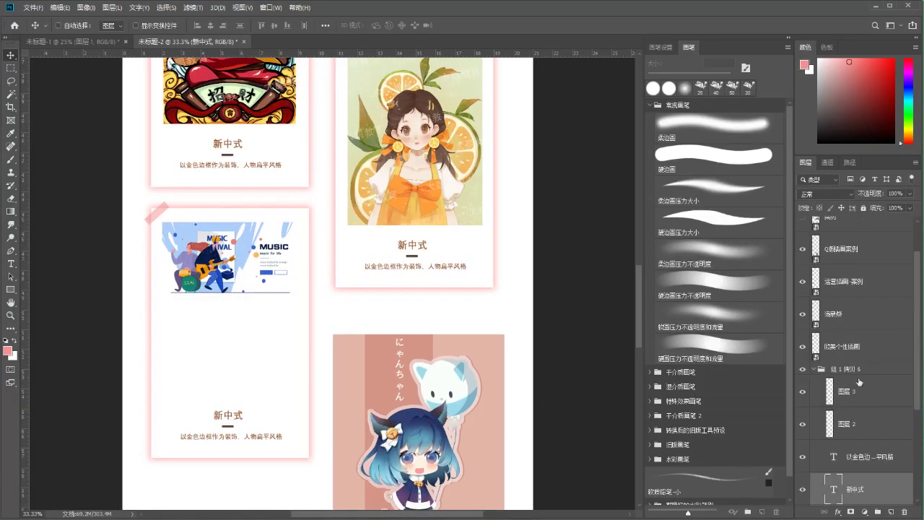
Move the 新中式 title, divider and caption up beneath the MUSIC artwork
scroll(848, 368, down, 4)
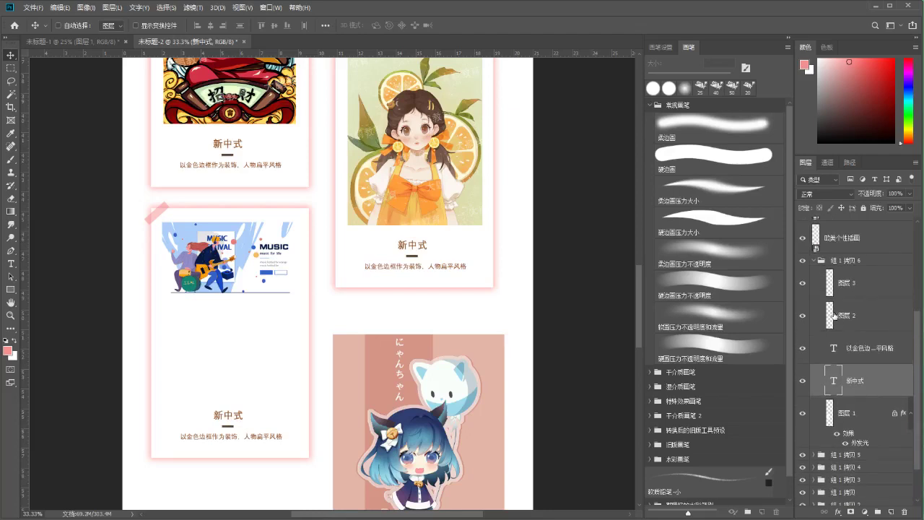
shift+click(835, 316)
key(ctrl+t)
drag(248, 419, 245, 324)
key(Return)
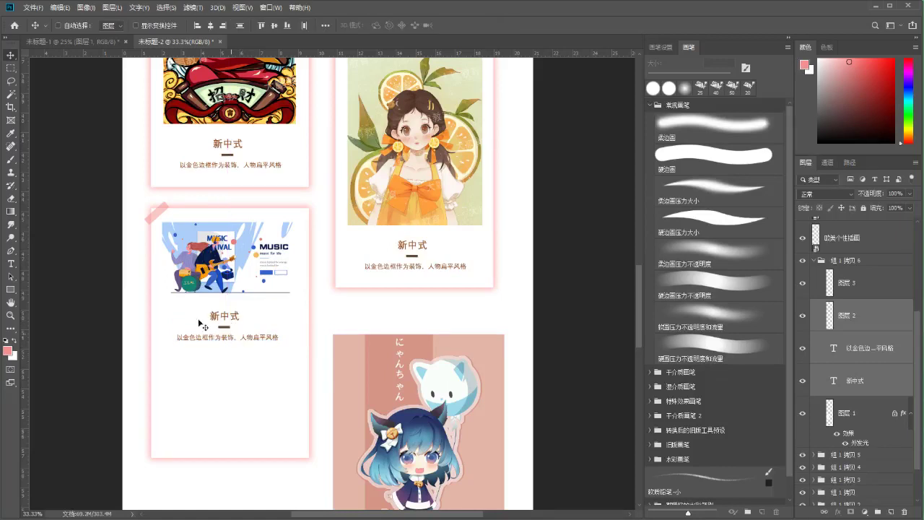
Shorten the MUSIC card's white frame 图层 1 to about 72% height
ctrl+click(218, 413)
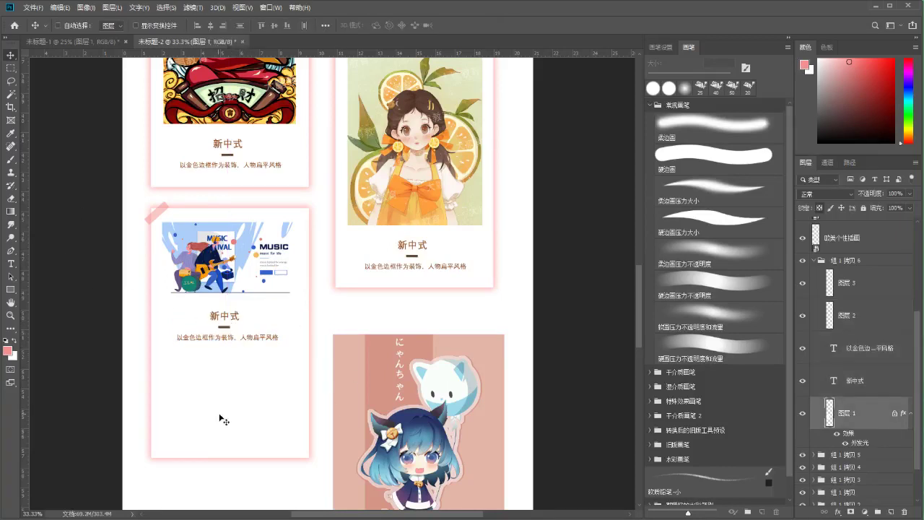
key(ctrl+t)
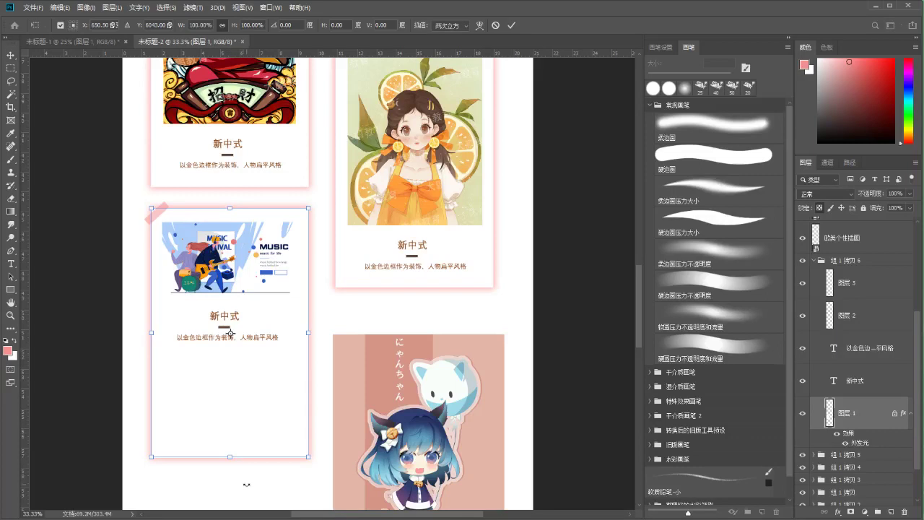
drag(230, 457, 246, 361)
key(Left)
key(Left)
key(Left)
key(Left)
key(Left)
key(Left)
key(Left)
key(Left)
key(Left)
key(Left)
key(Left)
key(Left)
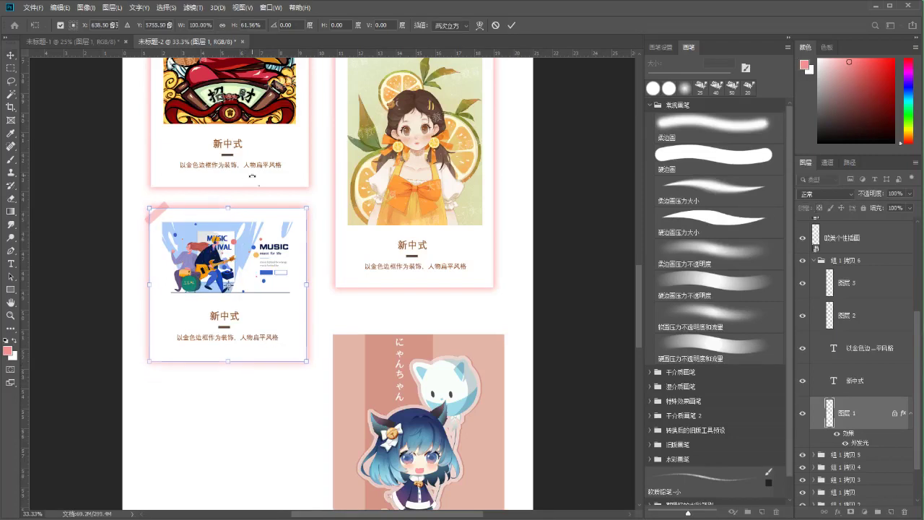
key(Return)
drag(296, 289, 280, 133)
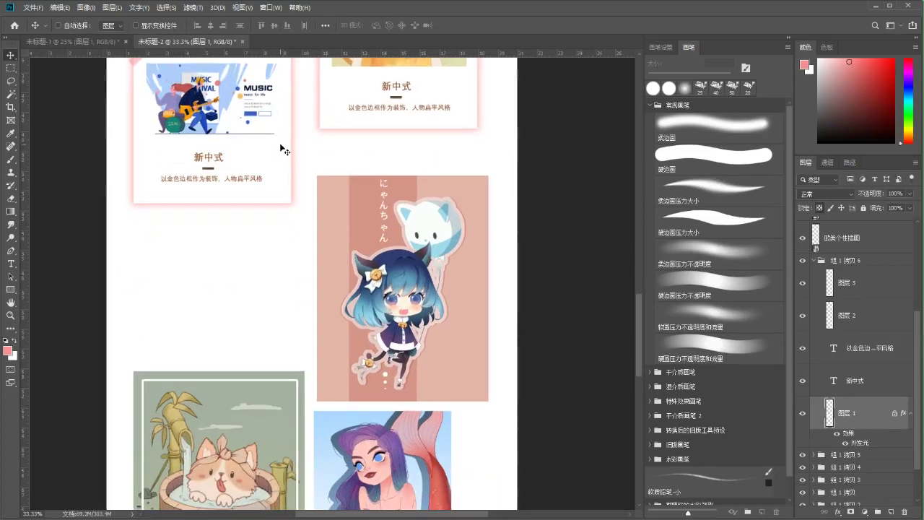
scroll(281, 145, down, 2)
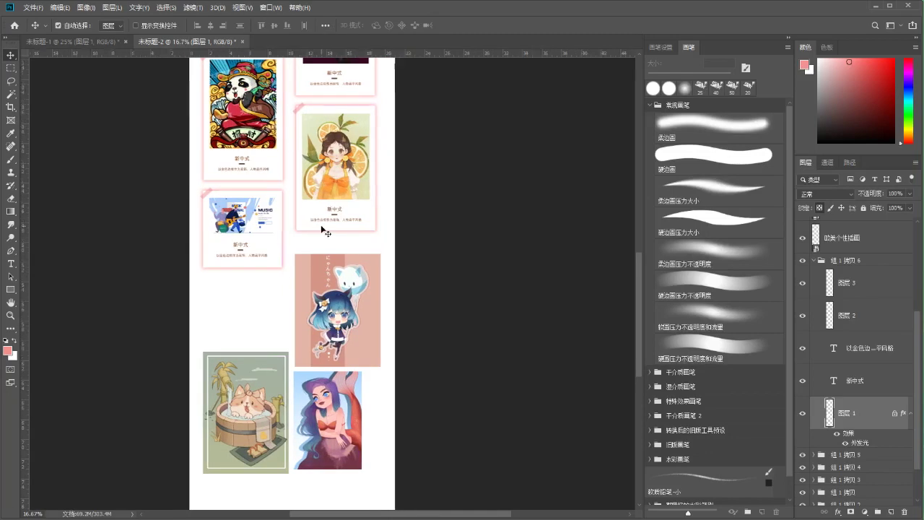
scroll(324, 229, up, 2)
key(ctrl+t)
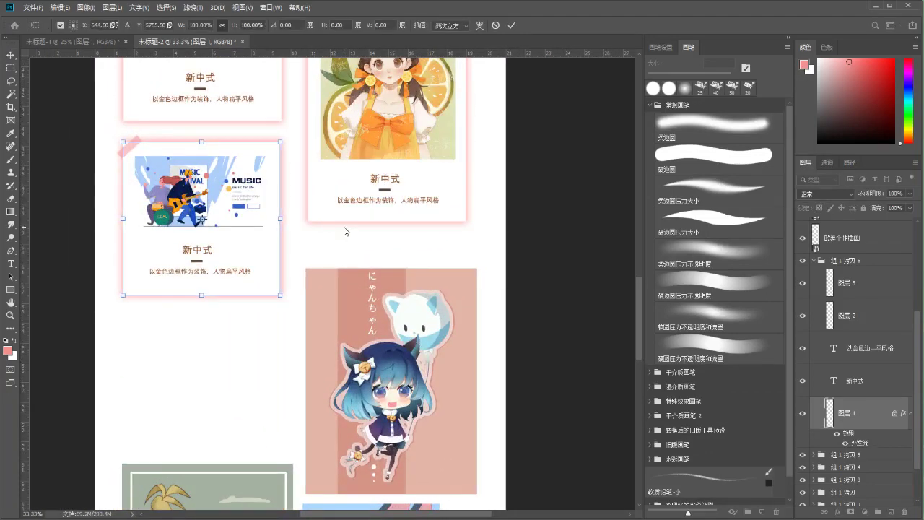
key(Return)
Zoom in on the goose illustration card and select the cat-girl artwork layer
drag(640, 287, 641, 192)
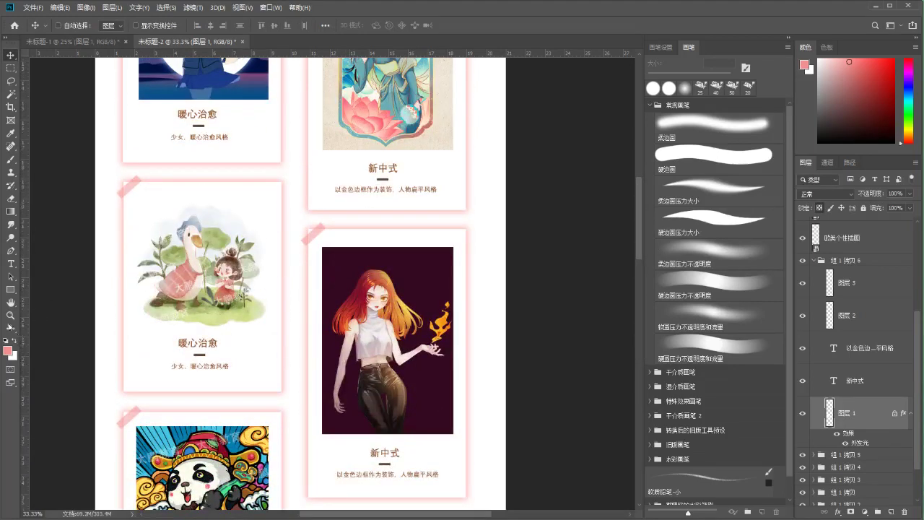
key(z)
drag(162, 289, 253, 285)
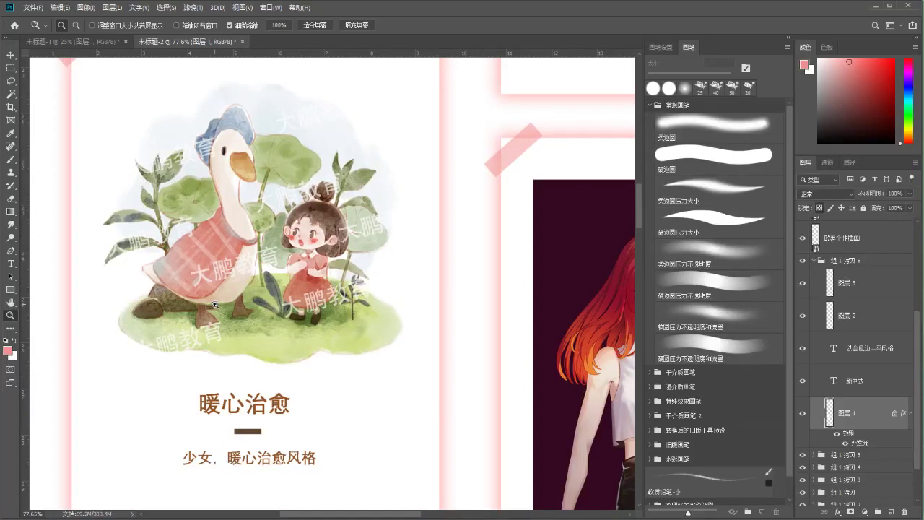
drag(208, 241, 242, 242)
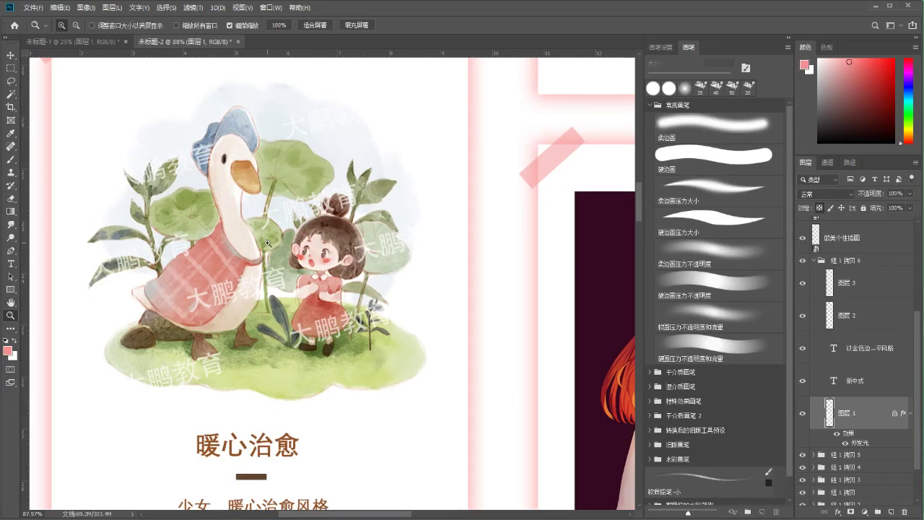
drag(267, 244, 231, 244)
scroll(260, 138, down, 8)
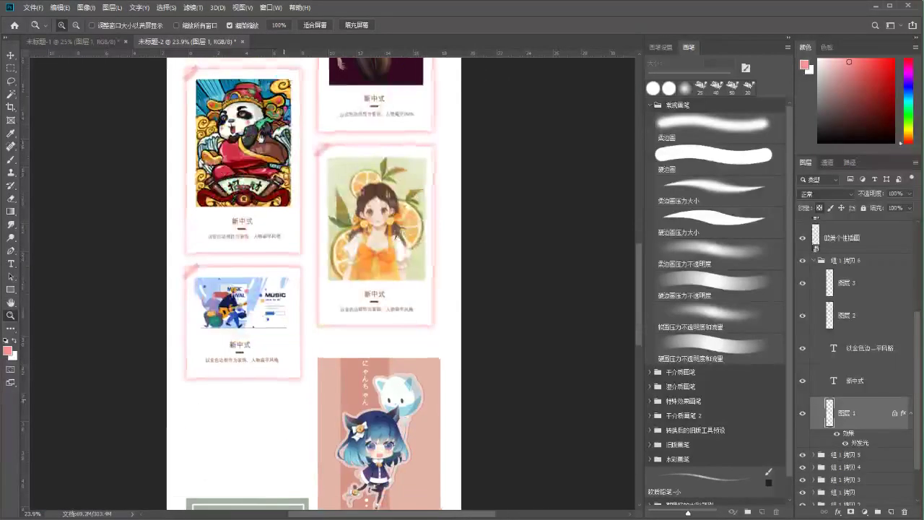
scroll(260, 137, down, 5)
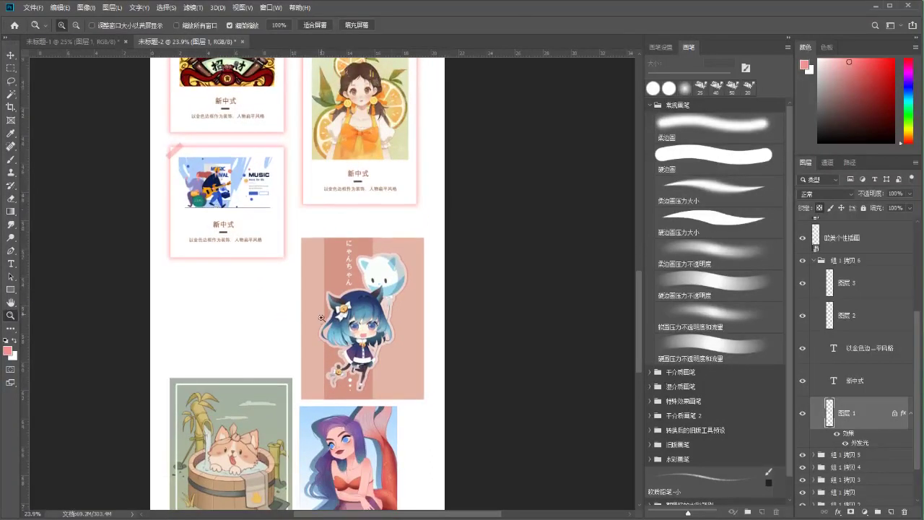
key(v)
ctrl+click(343, 325)
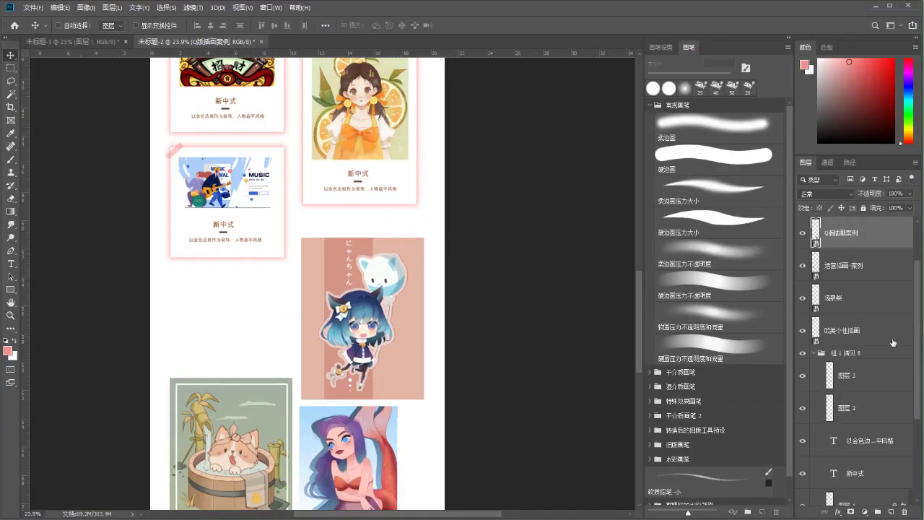
Nudge the cat-girl artwork up slightly and duplicate the MUSIC card group 组 1 拷贝 6
click(813, 354)
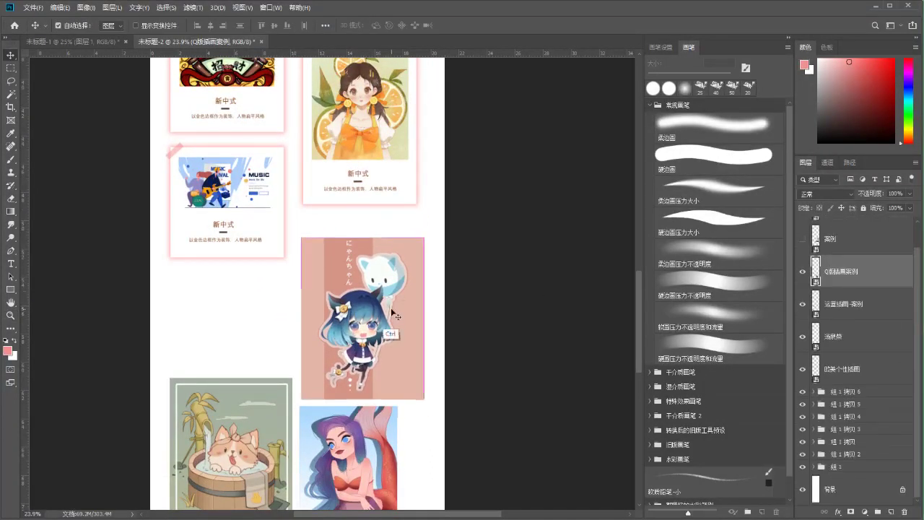
drag(409, 314, 411, 295)
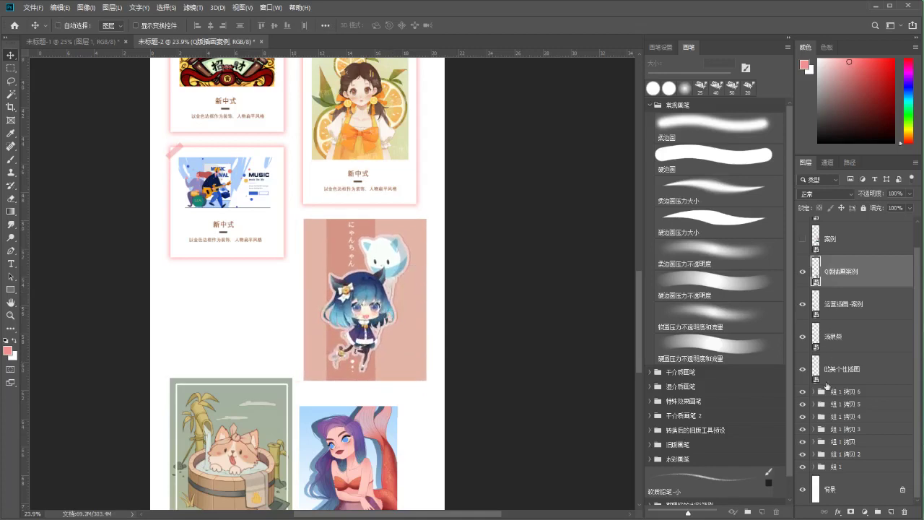
click(830, 390)
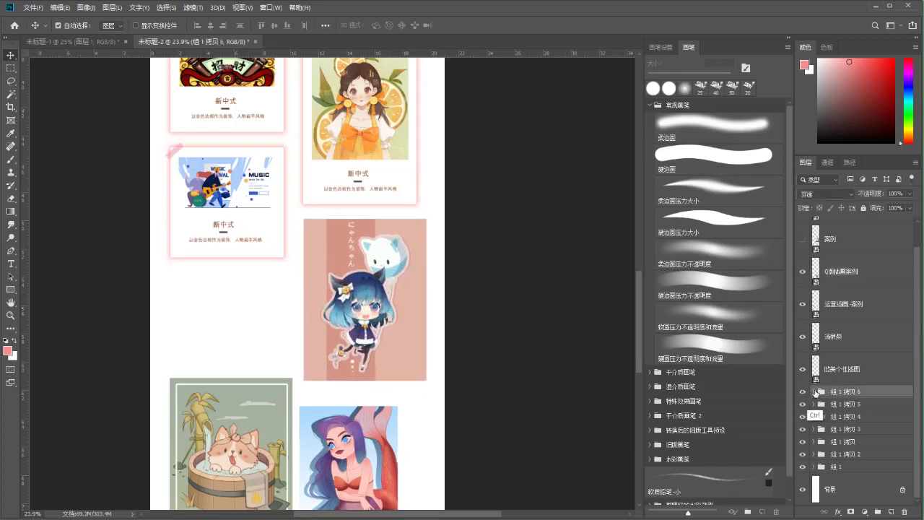
key(ctrl+j)
Try placing the cat-girl artwork layer in the new card group, then move it back out
ctrl+click(409, 329)
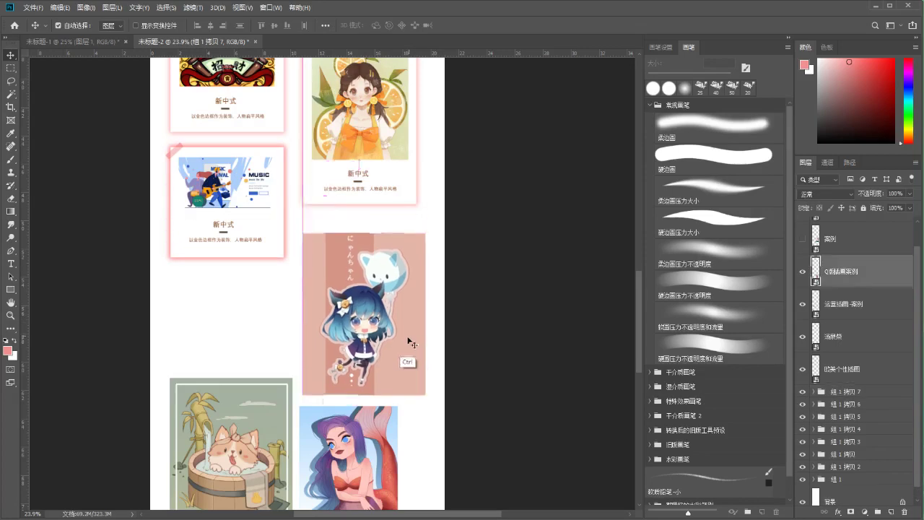
drag(830, 280, 836, 391)
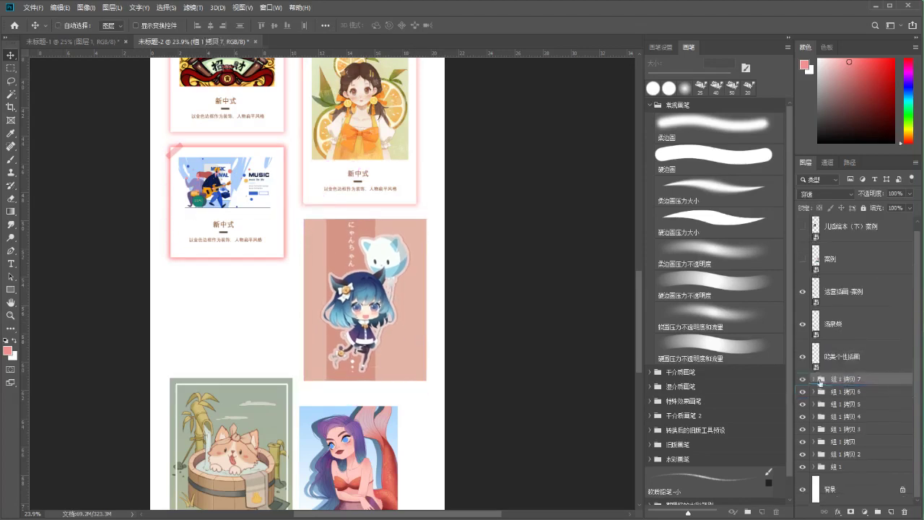
click(804, 401)
click(804, 402)
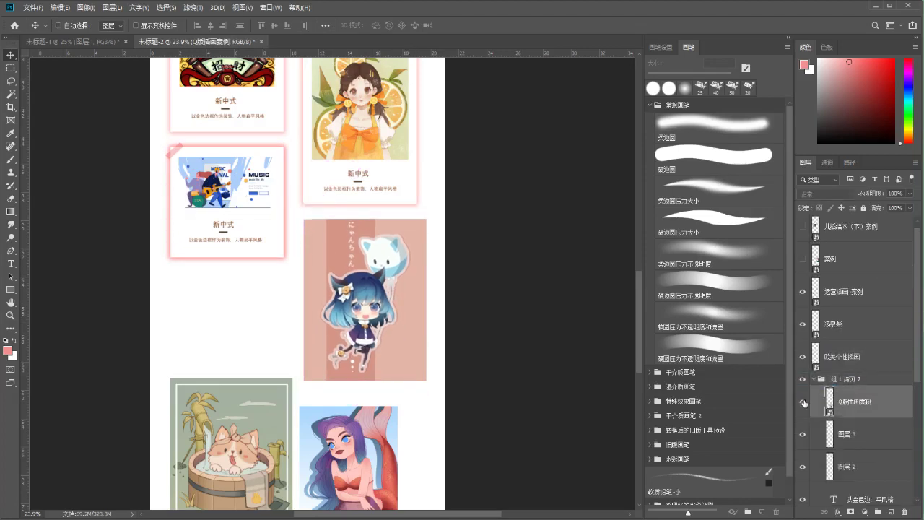
drag(828, 388, 830, 373)
Move card copy 组 1 拷贝 7 onto the cat-girl artwork and nudge it left
click(814, 410)
click(848, 410)
key(ctrl+t)
drag(261, 196, 301, 280)
key(ctrl+plus)
key(ctrl+plus)
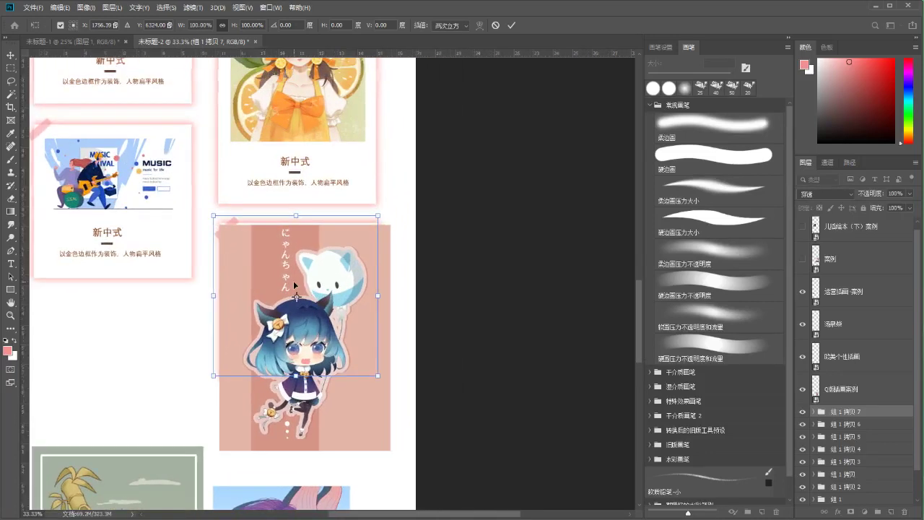
key(ctrl+plus)
key(Left)
key(Left)
key(Left)
key(Left)
key(Left)
key(Left)
key(Left)
key(Left)
key(Left)
key(Left)
key(Left)
key(Left)
key(Left)
key(Left)
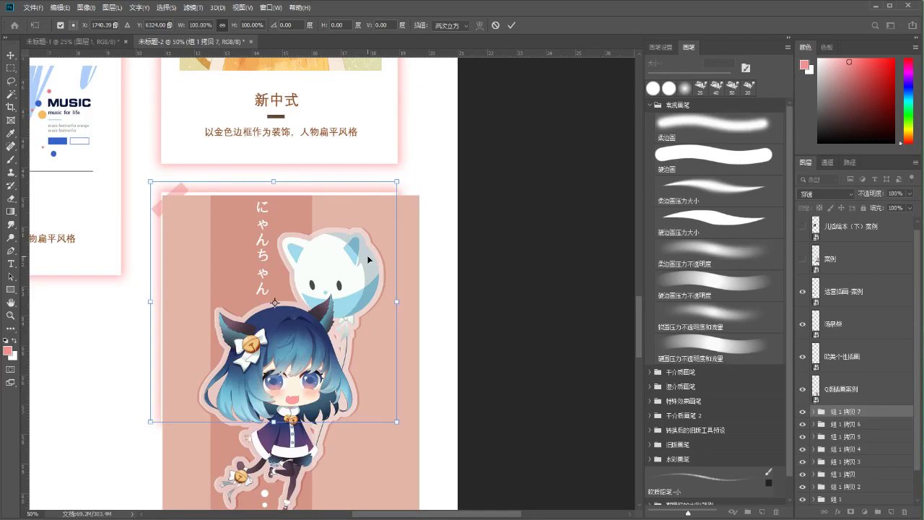
drag(323, 184, 393, 258)
key(Return)
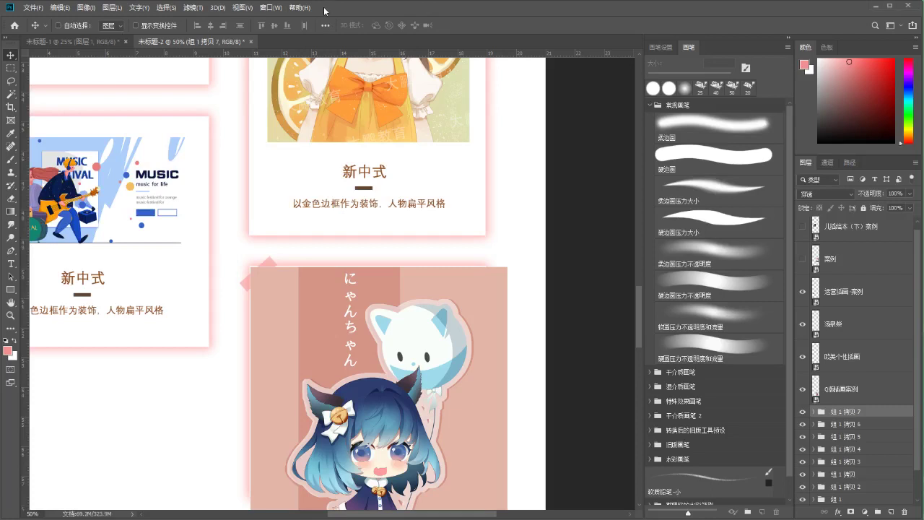
Zoom out and try scaling the cat-girl artwork down, then cancel the resize
key(ctrl+minus)
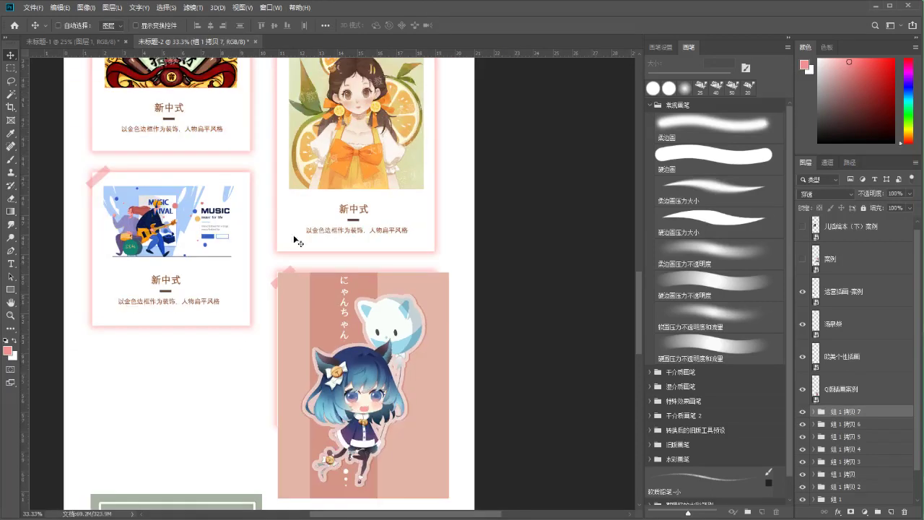
scroll(298, 241, down, 3)
ctrl+click(370, 278)
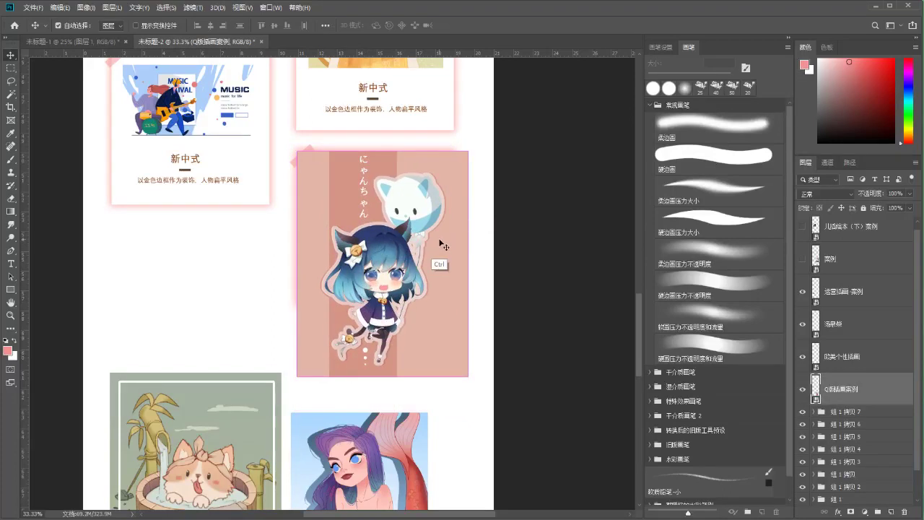
key(ctrl+t)
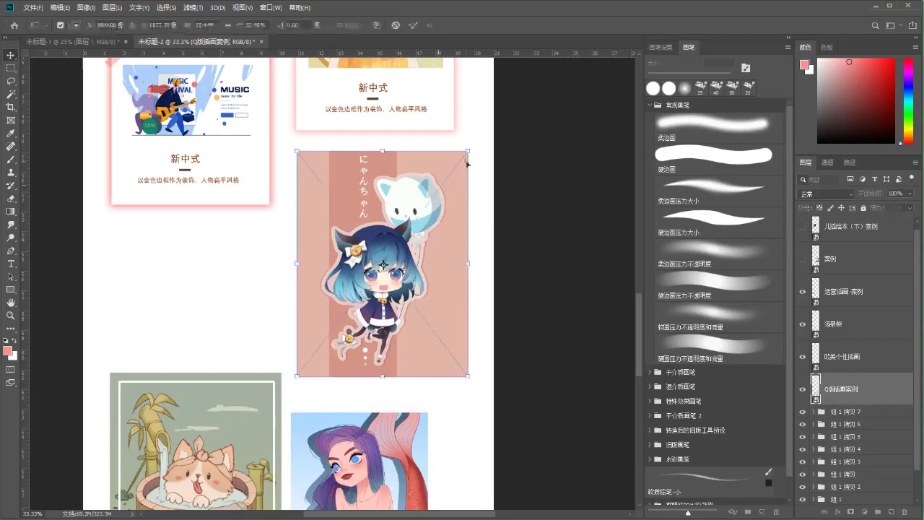
drag(469, 151, 447, 163)
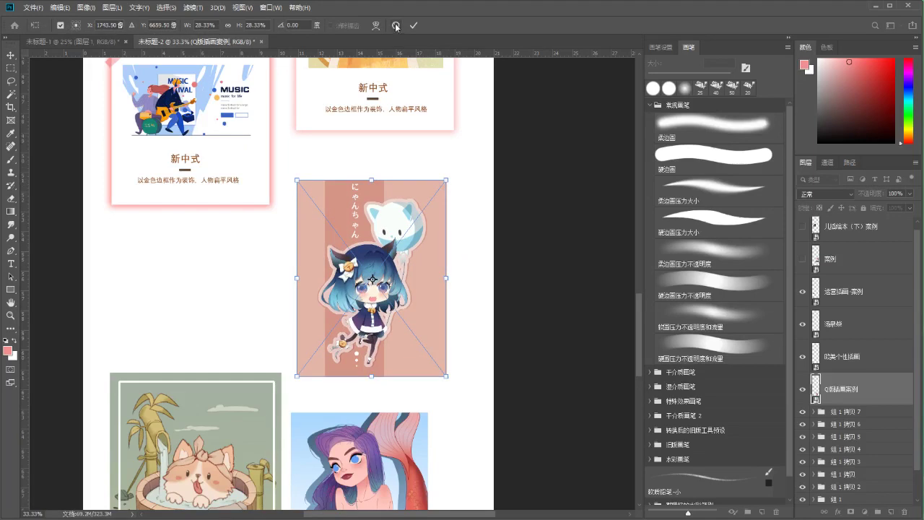
key(Escape)
Hide the cat-girl artwork and move card copy 组 1 拷贝 7 into the empty spot
scroll(447, 289, up, 1)
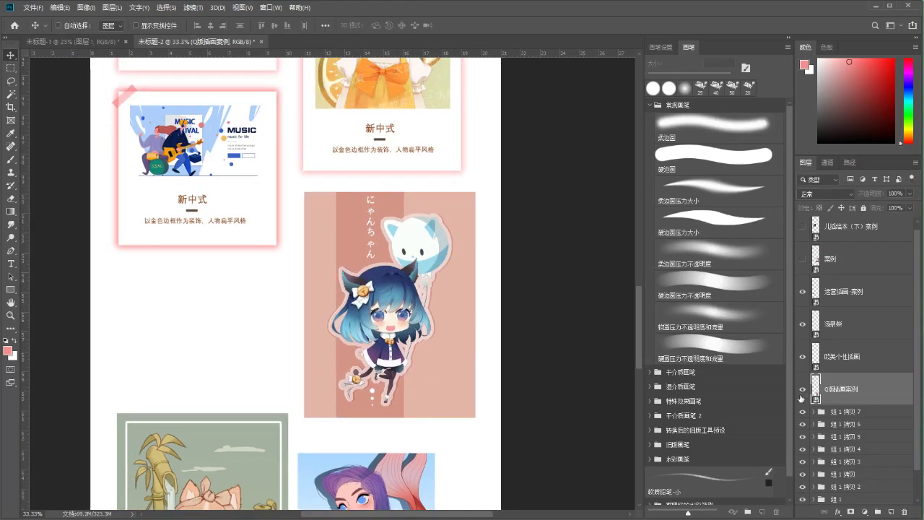
click(802, 389)
click(820, 416)
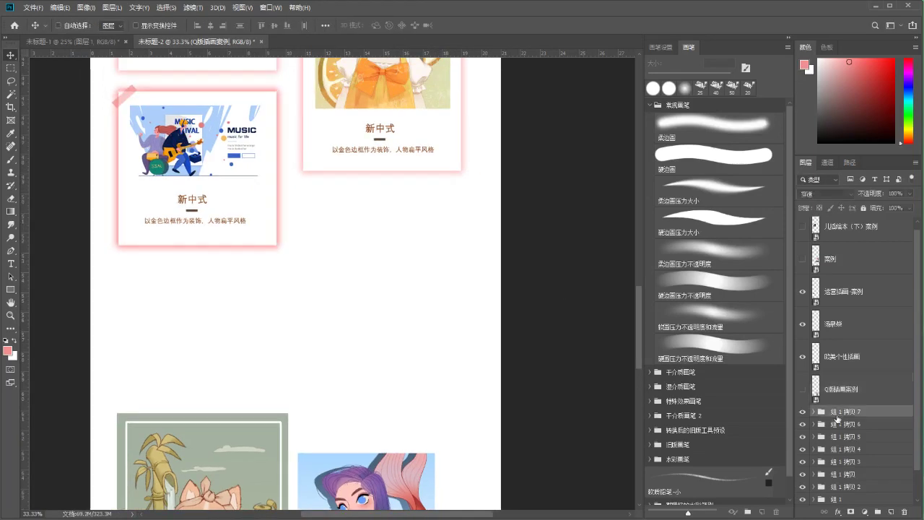
key(ctrl+t)
drag(243, 147, 422, 234)
key(Down)
key(Down)
key(Down)
key(Down)
key(Down)
key(Down)
key(Down)
key(Down)
key(Down)
key(Down)
key(Down)
key(Down)
Nudge the card copy left and down into alignment and apply its placement
key(Left)
key(Left)
key(Left)
key(Left)
key(Left)
key(Left)
key(Left)
key(Left)
key(Left)
key(Down)
key(Down)
key(Down)
key(Down)
key(Down)
key(Down)
key(Return)
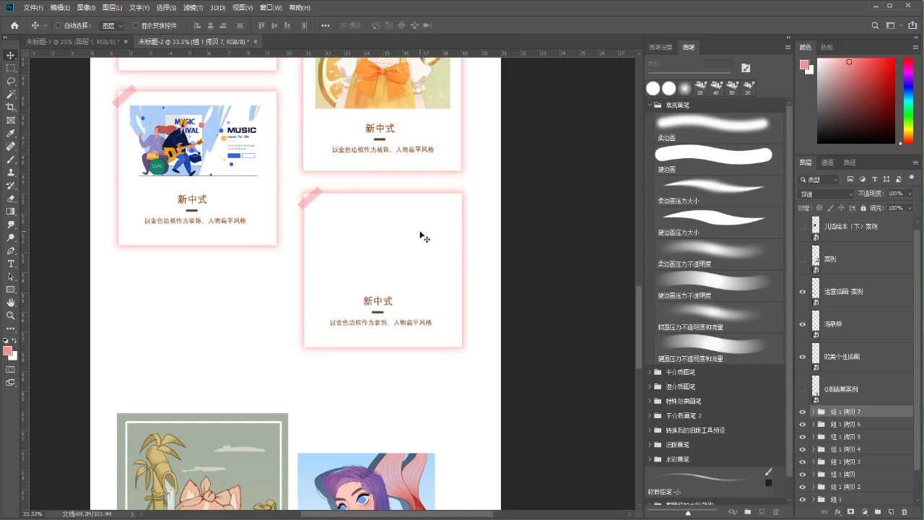
Stretch the empty pink-glow card taller to about 150% of its height
drag(457, 239, 441, 182)
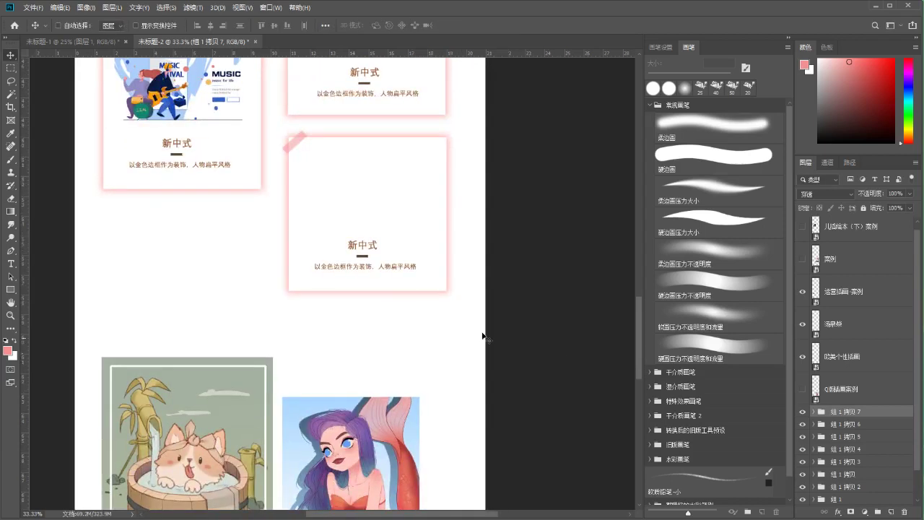
ctrl+click(378, 209)
key(ctrl+t)
drag(369, 290, 381, 376)
key(Return)
Move the card's title, divider and caption down to the bottom of the card
drag(450, 246, 412, 248)
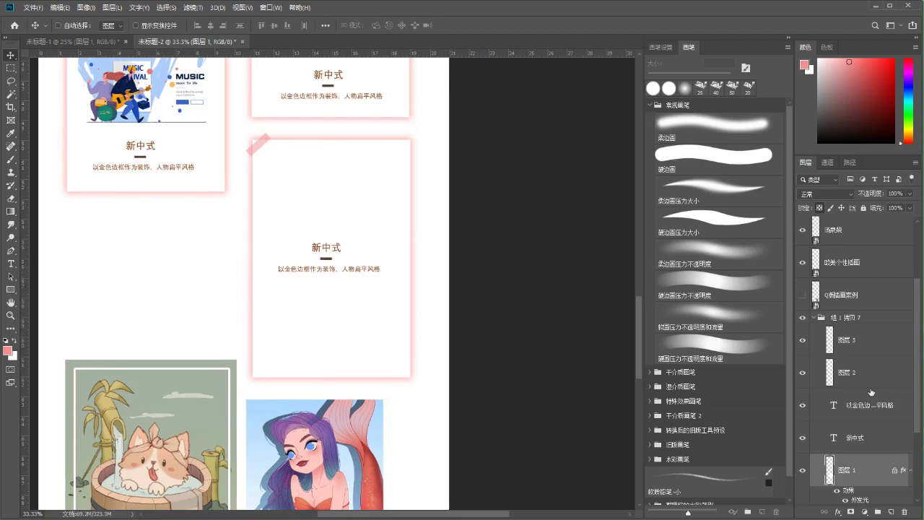
click(849, 442)
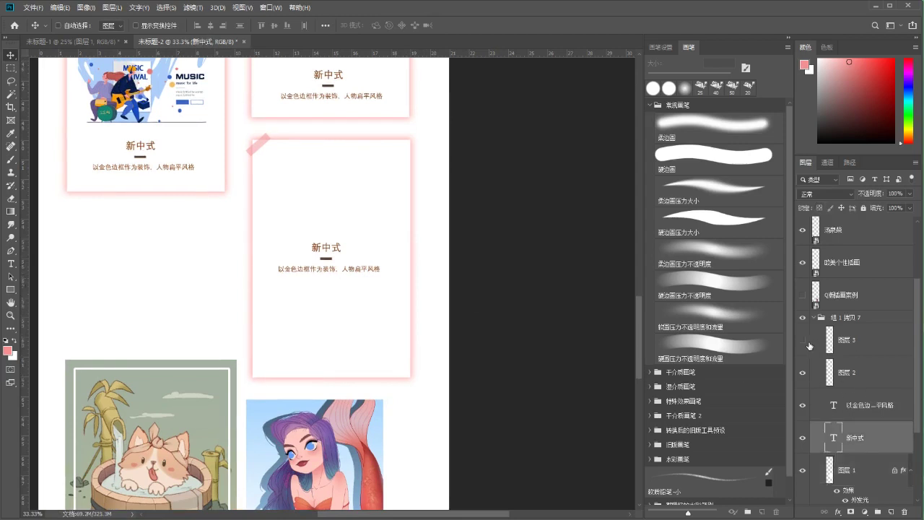
shift+click(836, 370)
key(ctrl+t)
drag(359, 262, 366, 346)
key(Right)
key(Right)
key(Right)
key(Return)
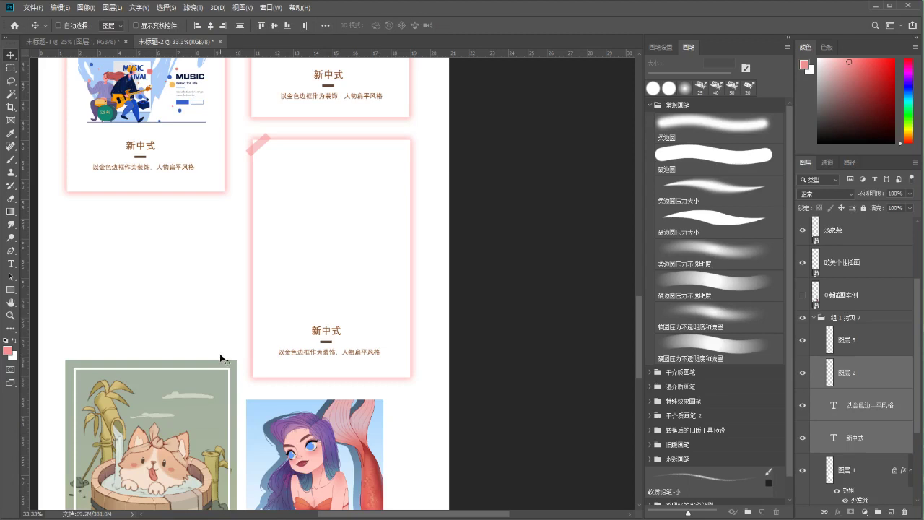
Place the cat illustration in the empty card, scaled to about 32% to fit the frame
drag(182, 401, 390, 153)
key(ctrl+t)
drag(423, 108, 383, 177)
drag(351, 241, 363, 207)
drag(387, 328, 399, 325)
key(Right)
key(Right)
key(Right)
key(Right)
key(Right)
key(Down)
key(Down)
key(Down)
key(Down)
key(Down)
key(Down)
key(Down)
key(Down)
key(Down)
key(Down)
key(Down)
key(Down)
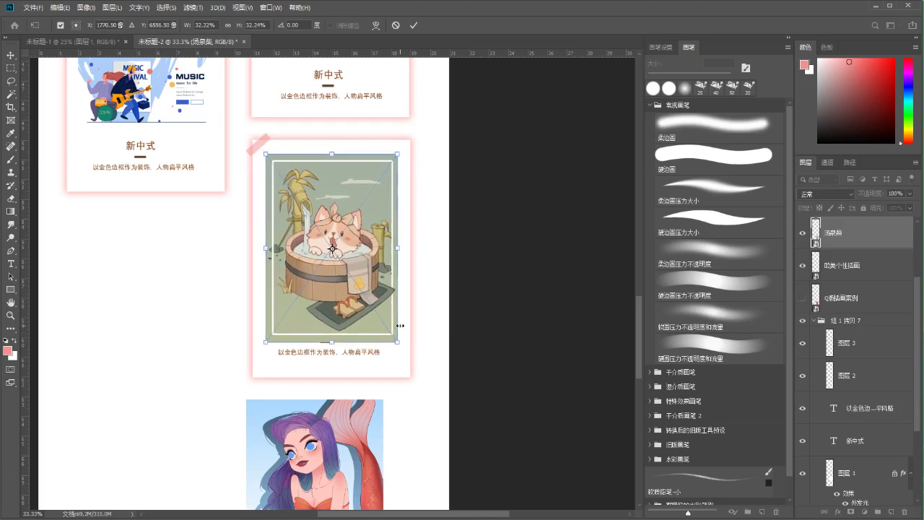
key(Return)
Undo an accidental move and put the cat layer into the card's group
drag(423, 291, 375, 302)
key(ctrl+z)
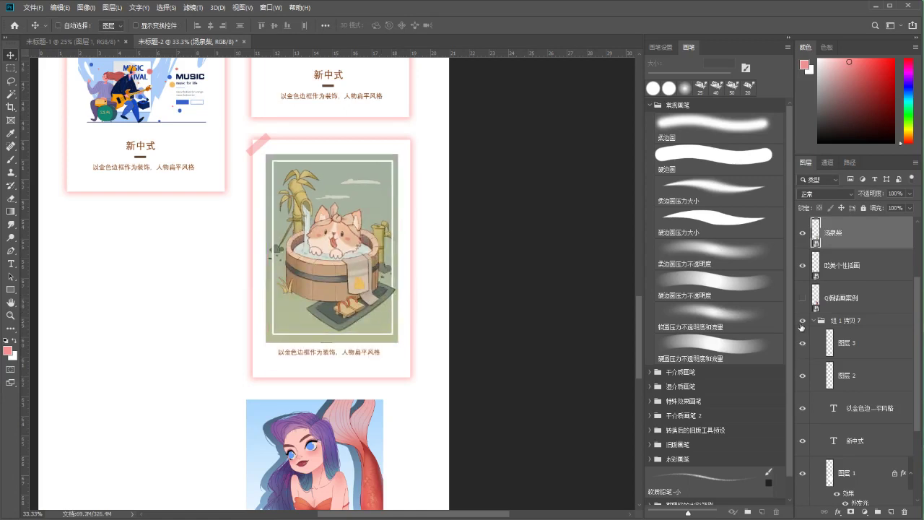
drag(825, 245, 820, 355)
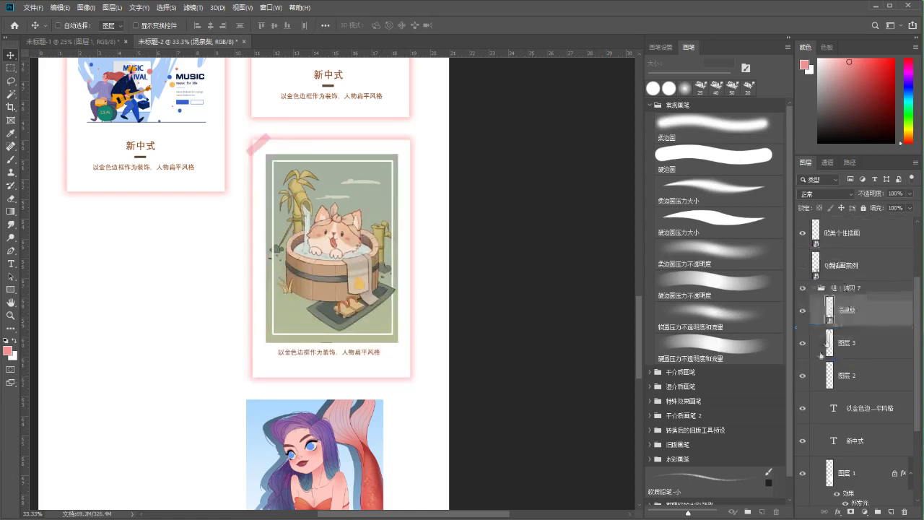
Select the card's divider, title and caption layers, toggling the cat illustration's visibility
click(801, 311)
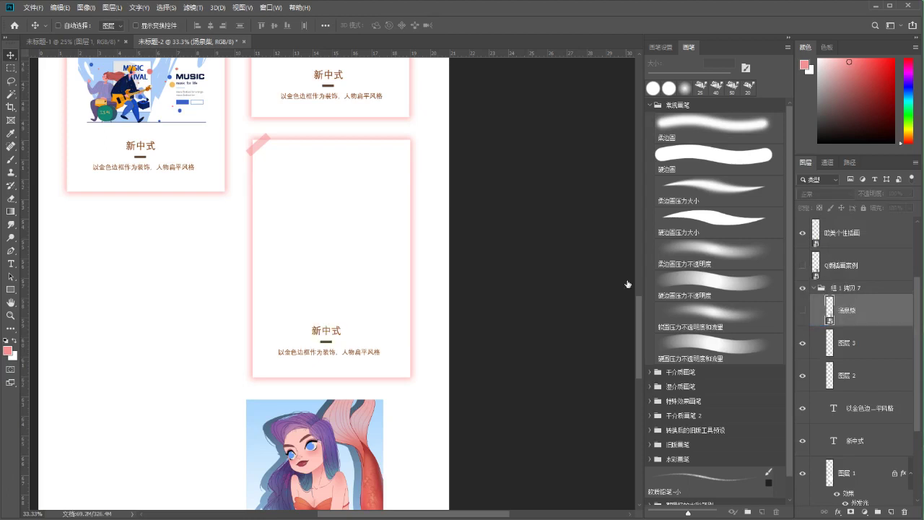
click(802, 311)
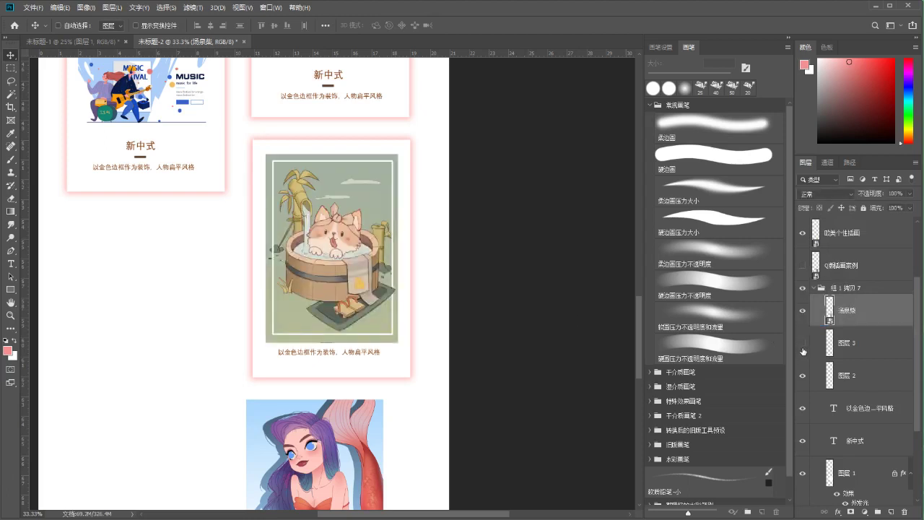
click(802, 311)
drag(803, 447, 803, 408)
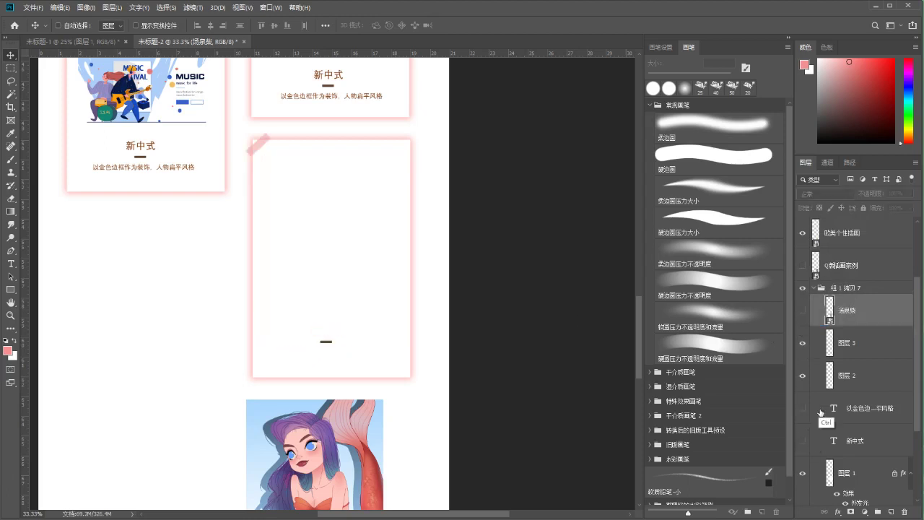
click(831, 377)
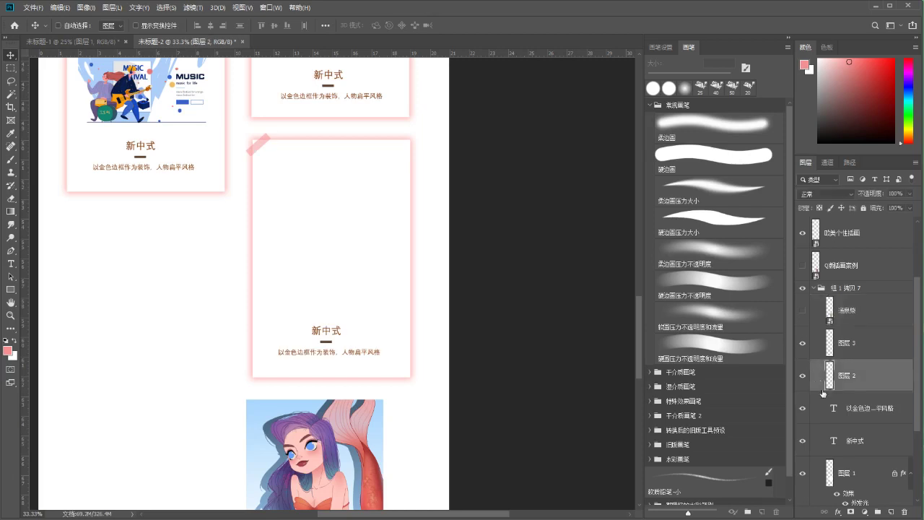
shift+click(814, 453)
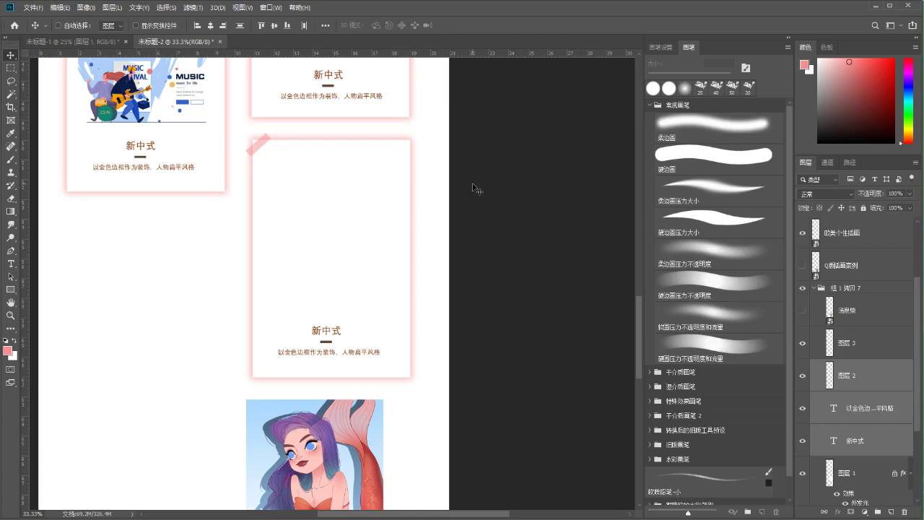
drag(465, 199, 466, 223)
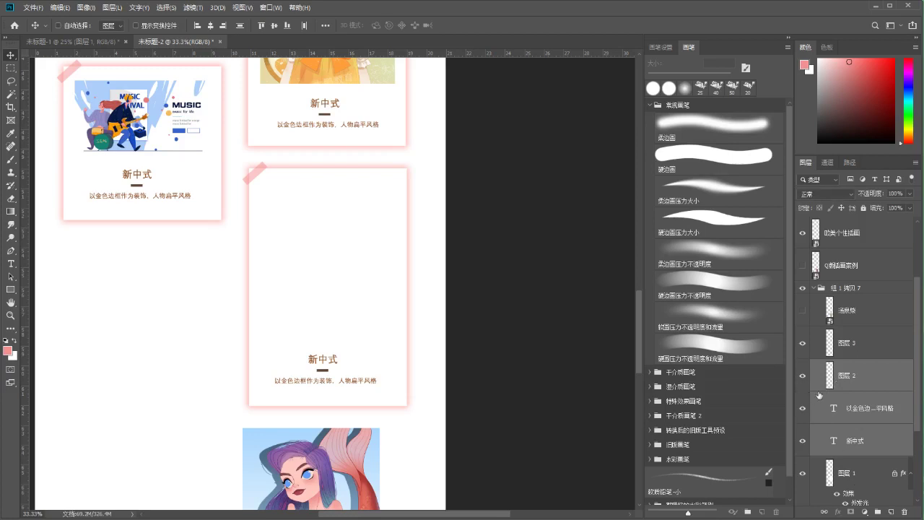
click(801, 311)
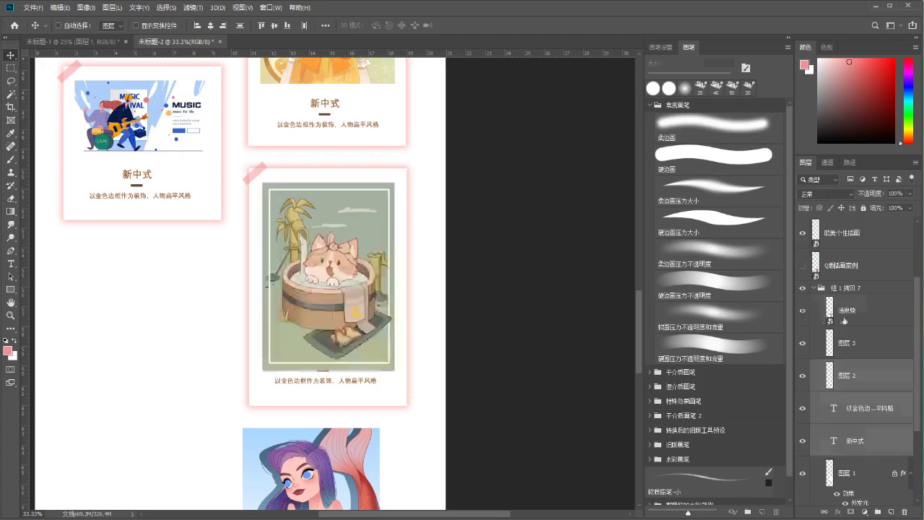
Stretch the cat card frame a little taller, to about 111%
drag(386, 396, 376, 291)
key(ctrl)
ctrl+click(386, 302)
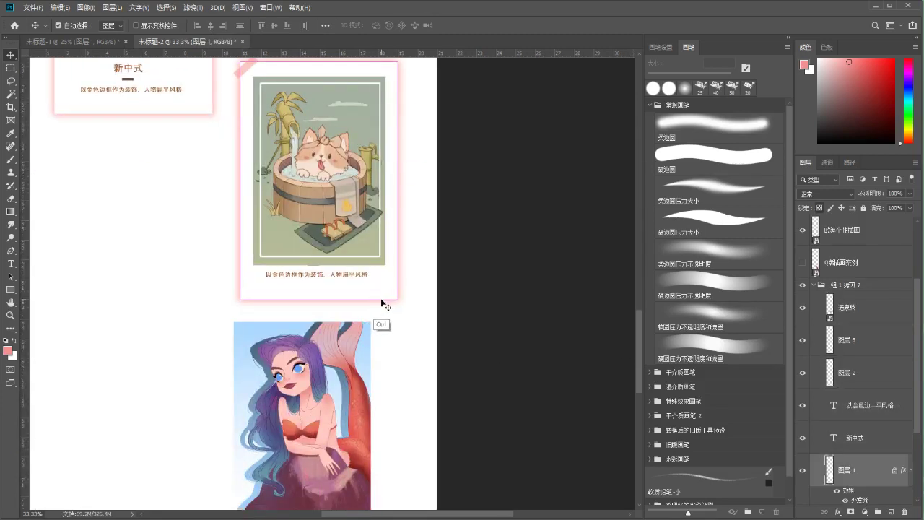
key(ctrl+t)
drag(319, 299, 321, 326)
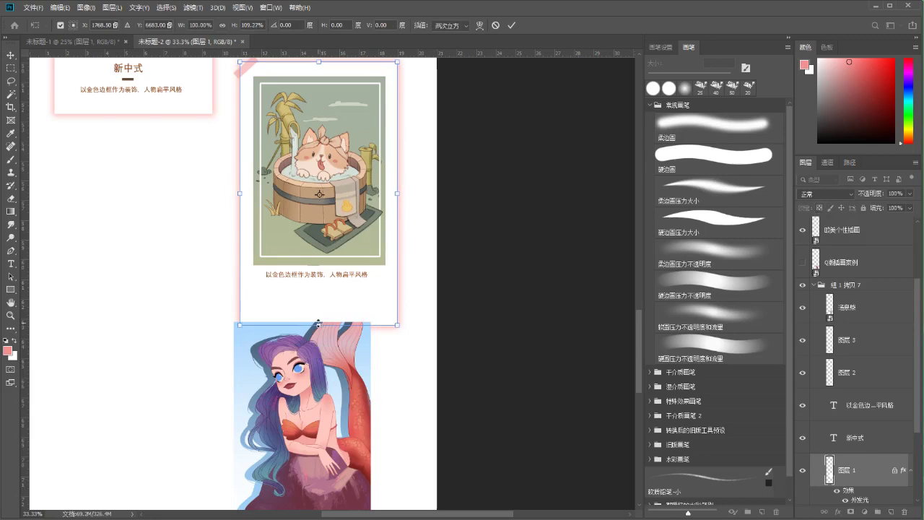
key(Return)
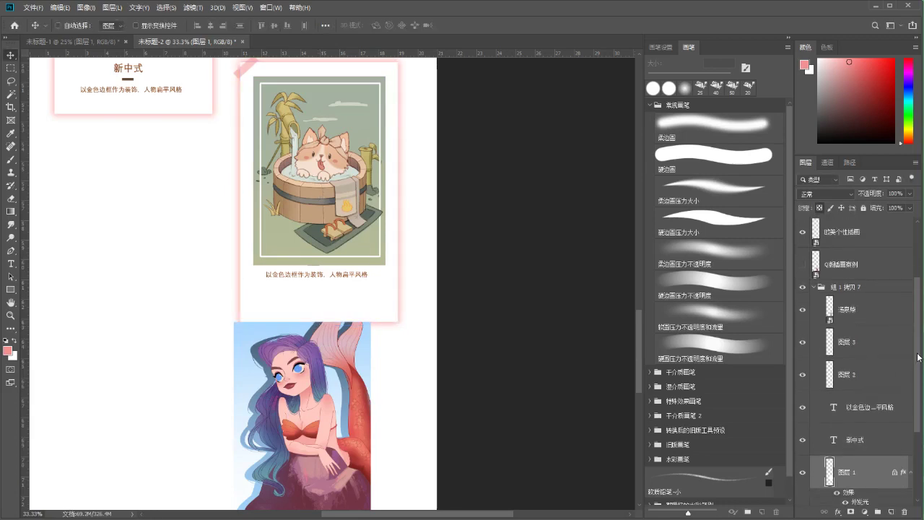
Lower the title, divider and caption beneath the illustration area, with the cat hidden
key(alt+bracketright)
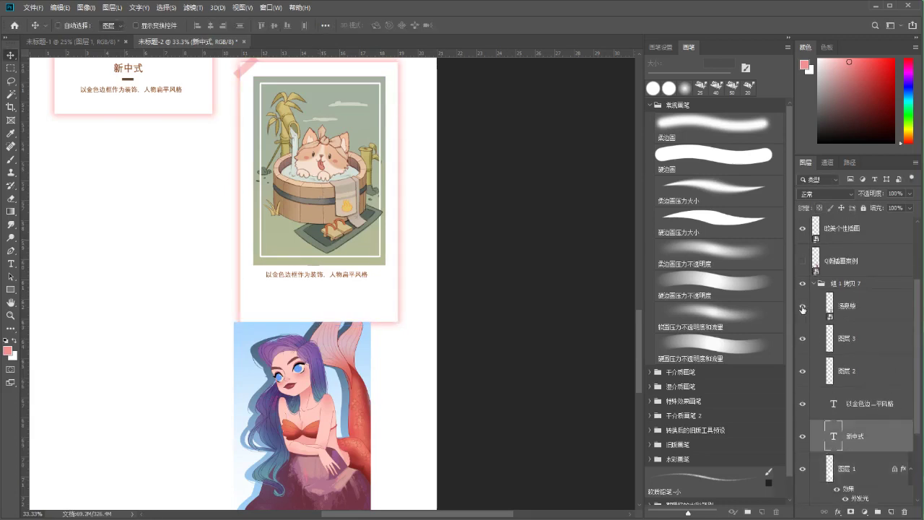
click(802, 309)
shift+click(833, 374)
key(ctrl)
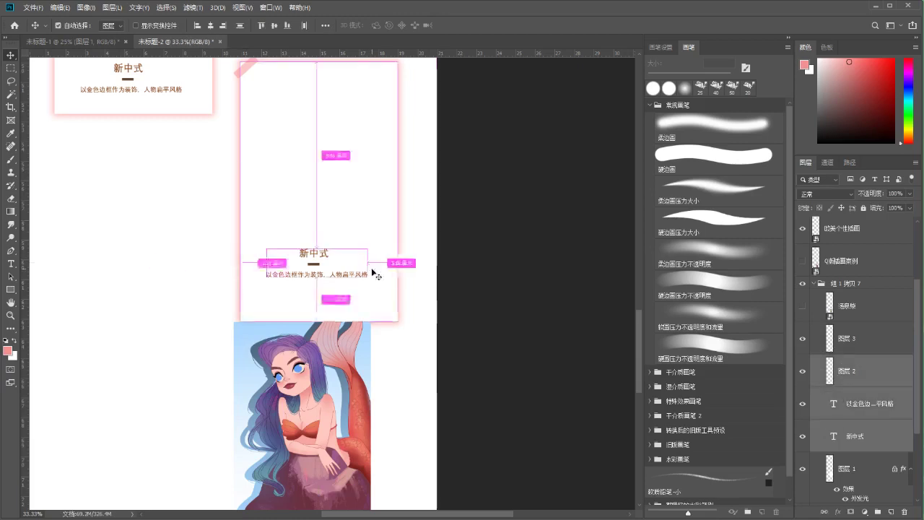
key(ctrl+t)
drag(357, 277, 359, 289)
key(Return)
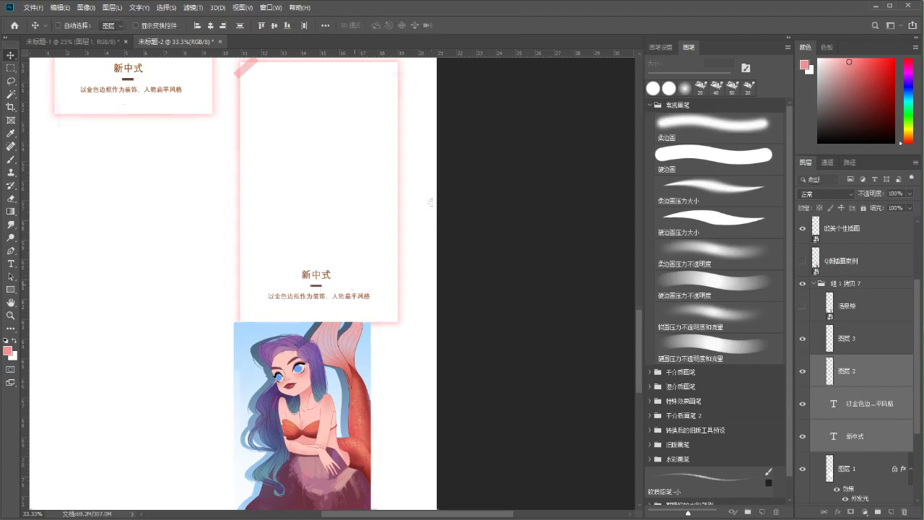
Scroll the page view and switch to the Brush tool
scroll(435, 233, up, 1)
scroll(435, 234, left, 1)
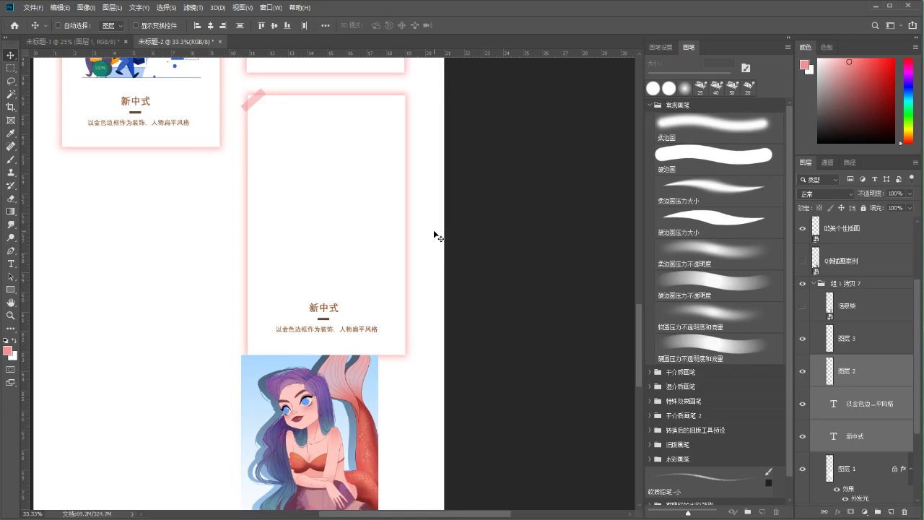
key(b)
scroll(400, 269, up, 1)
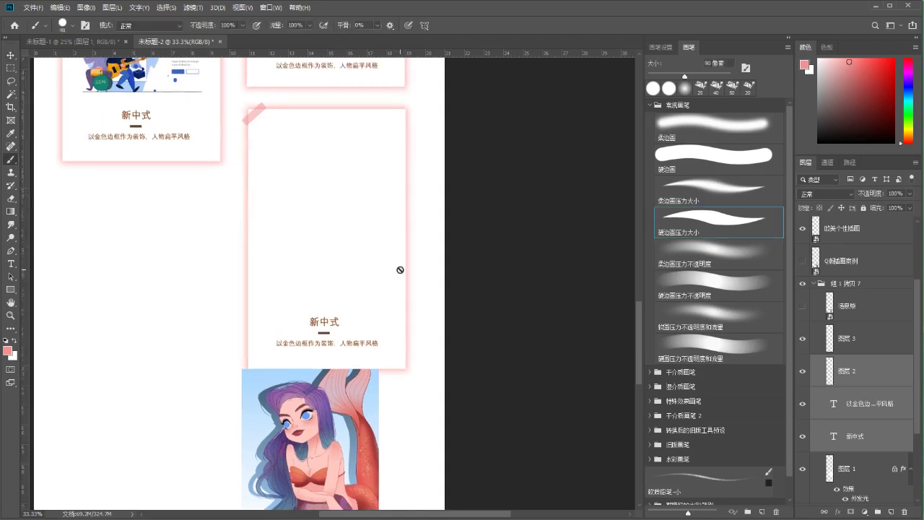
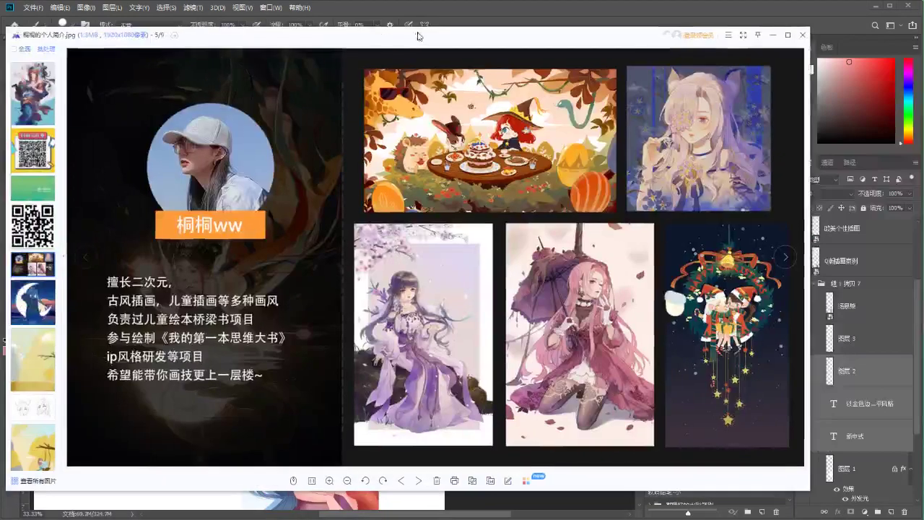
Zoom and pan across the reference profile's text and illustrations, then drag the viewer off screen
scroll(168, 266, up, 3)
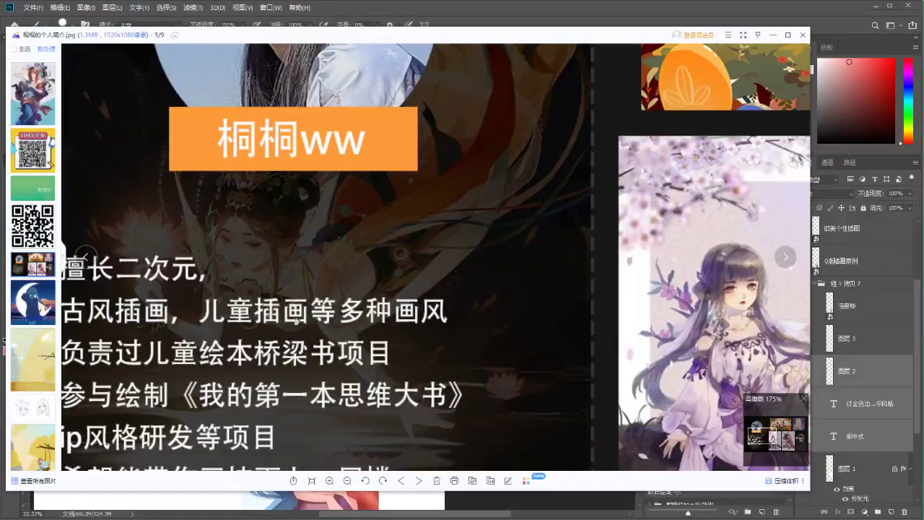
scroll(218, 264, up, 1)
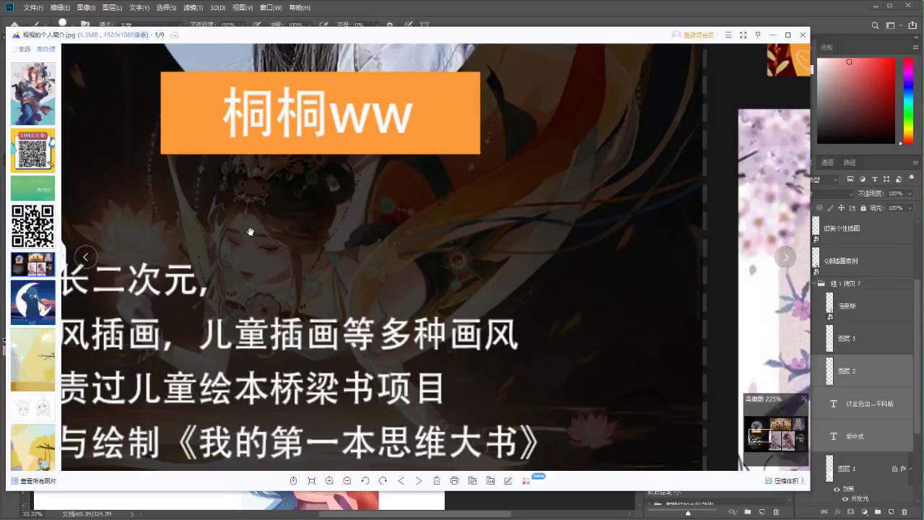
scroll(245, 240, down, 1)
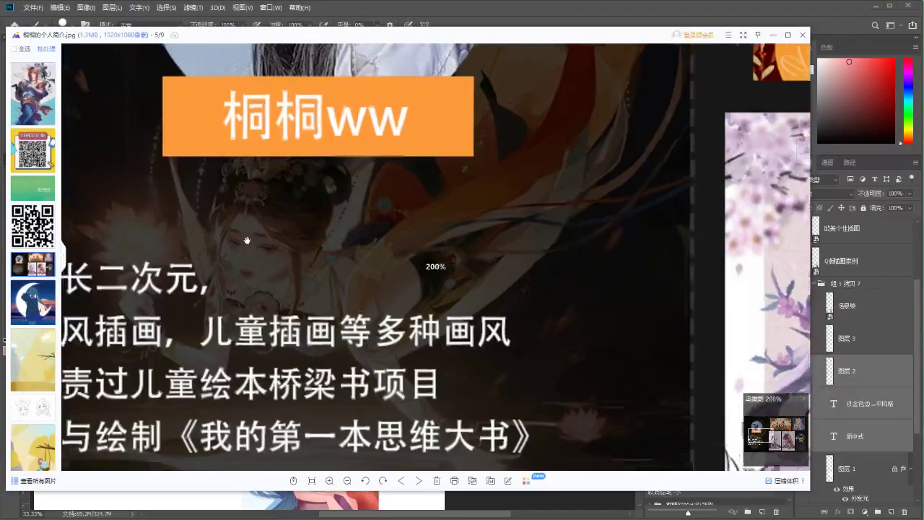
scroll(226, 230, down, 1)
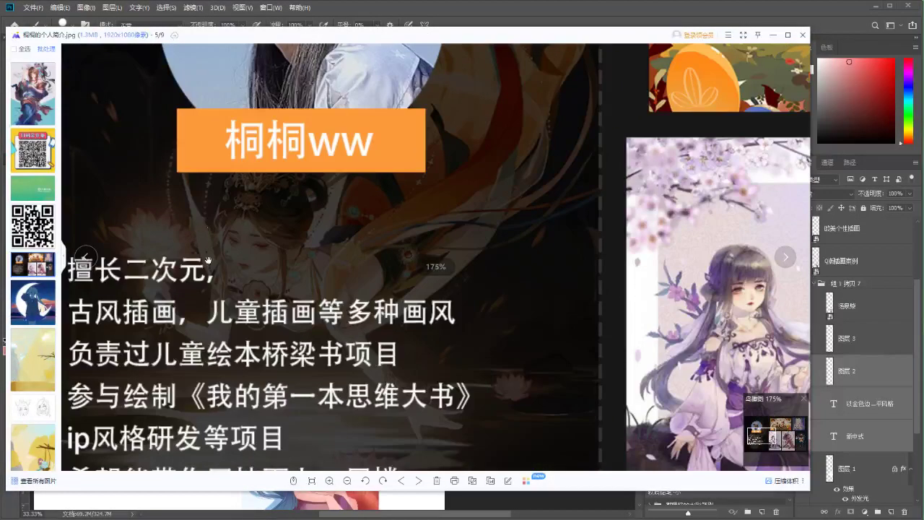
drag(231, 238, 262, 288)
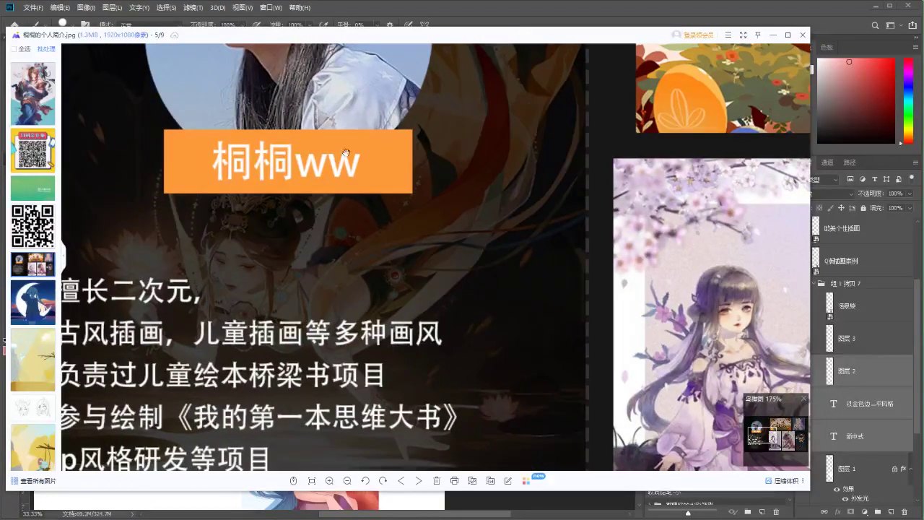
drag(753, 293, 212, 170)
scroll(212, 171, down, 4)
scroll(203, 189, up, 1)
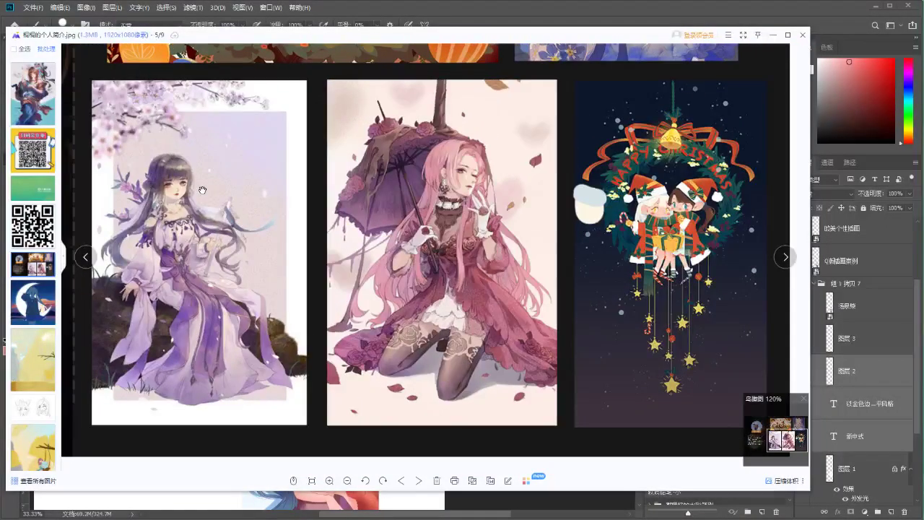
drag(186, 235, 228, 260)
scroll(228, 260, up, 2)
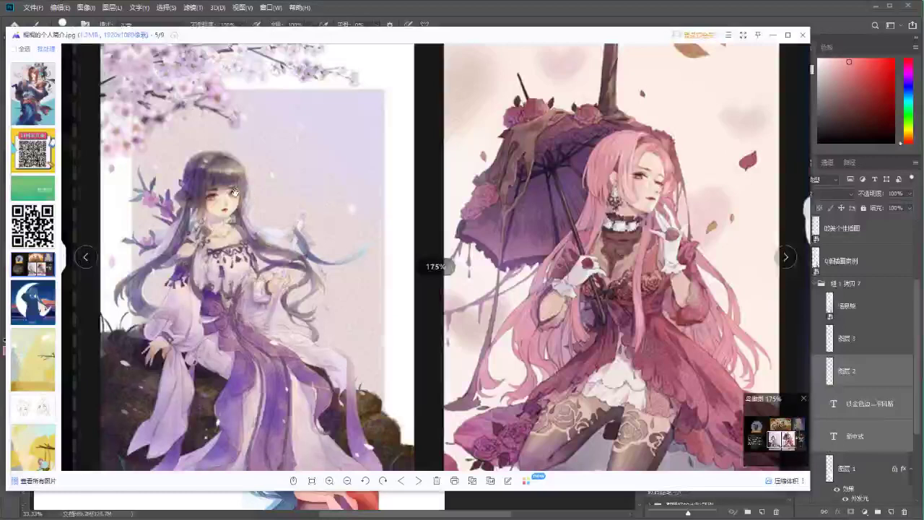
drag(442, 36, 0, 36)
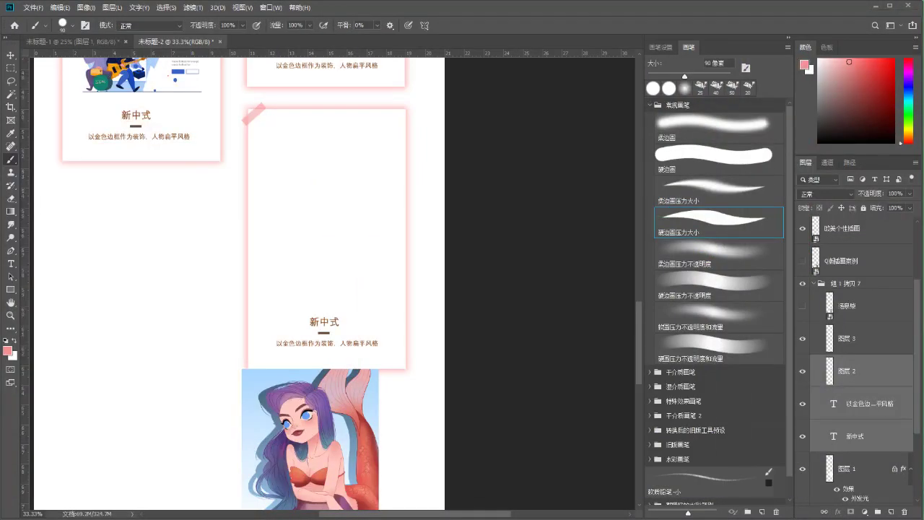
Show layer 汤泉烧 and scale it to about 30.56% so it fits the empty pink card
drag(362, 191, 340, 235)
key(v)
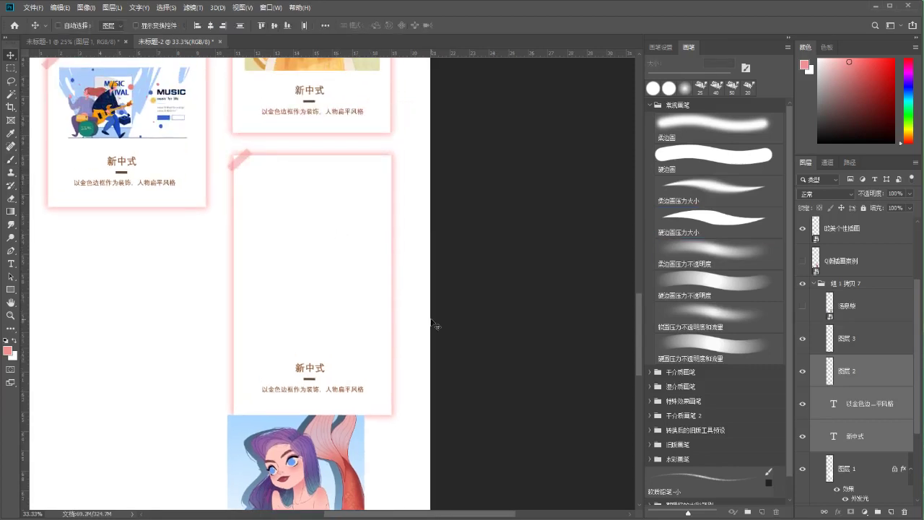
click(802, 306)
click(832, 306)
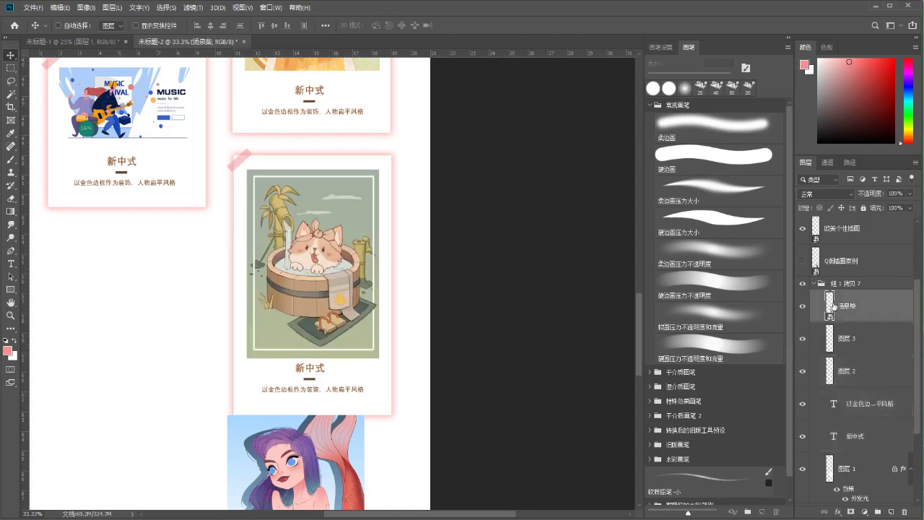
key(ctrl+t)
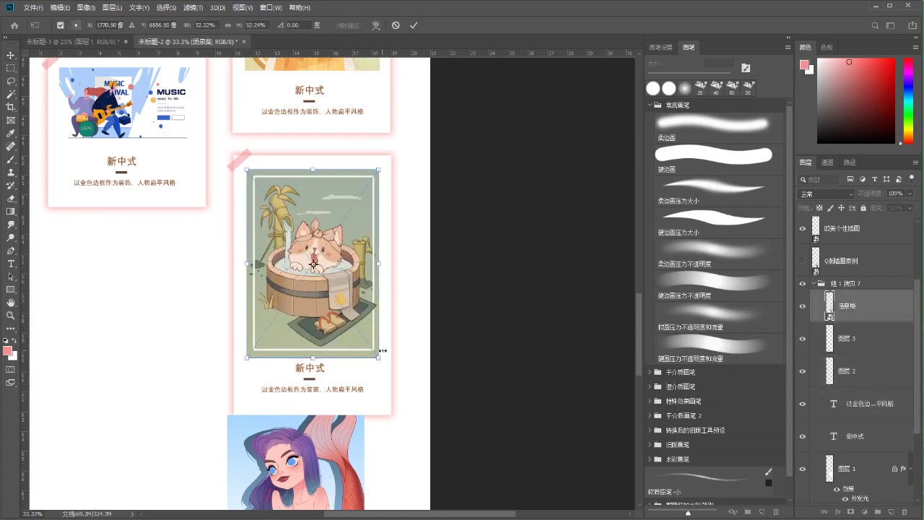
drag(380, 358, 373, 347)
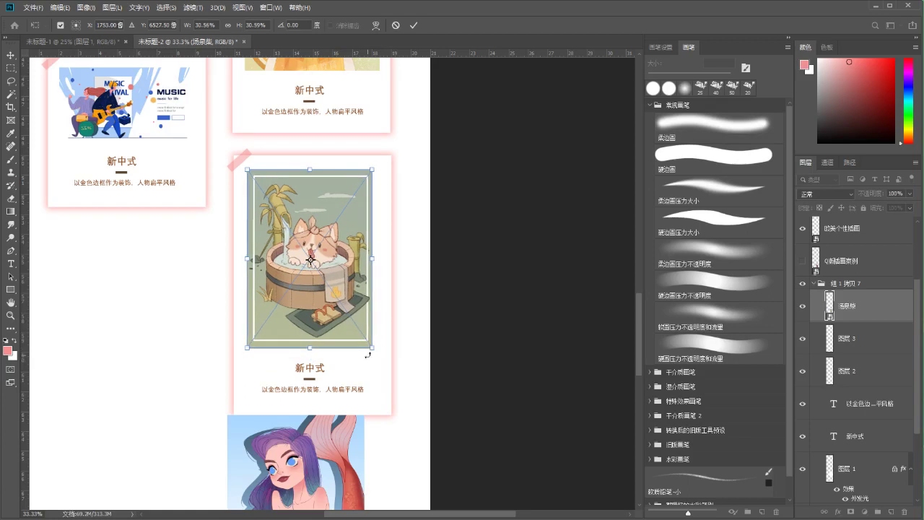
key(Right)
key(Right)
key(Right)
key(Right)
key(Right)
key(Right)
key(Right)
key(Right)
key(Right)
key(Right)
key(Right)
key(Right)
key(Left)
key(Left)
key(Left)
key(Return)
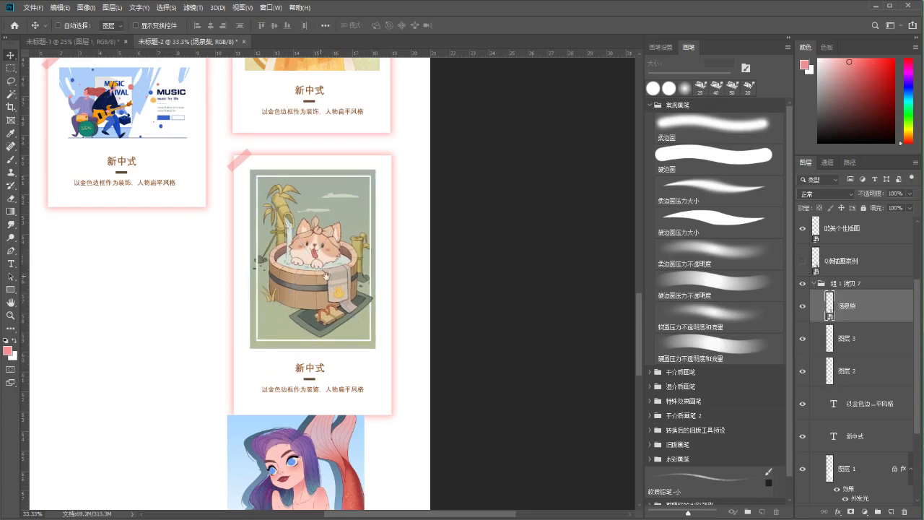
scroll(350, 302, down, 2)
Shorten the pink glow frame layer slightly from the bottom
ctrl+click(426, 381)
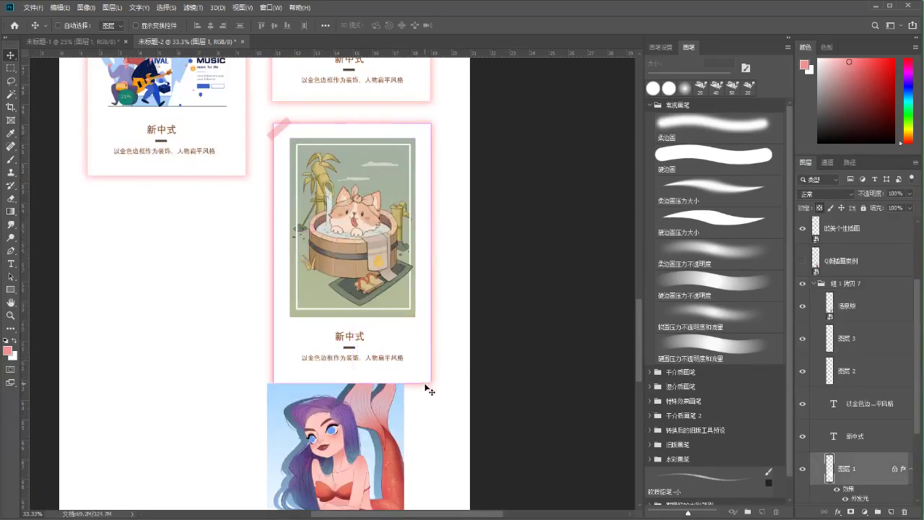
key(ctrl+t)
drag(351, 382, 348, 378)
key(Return)
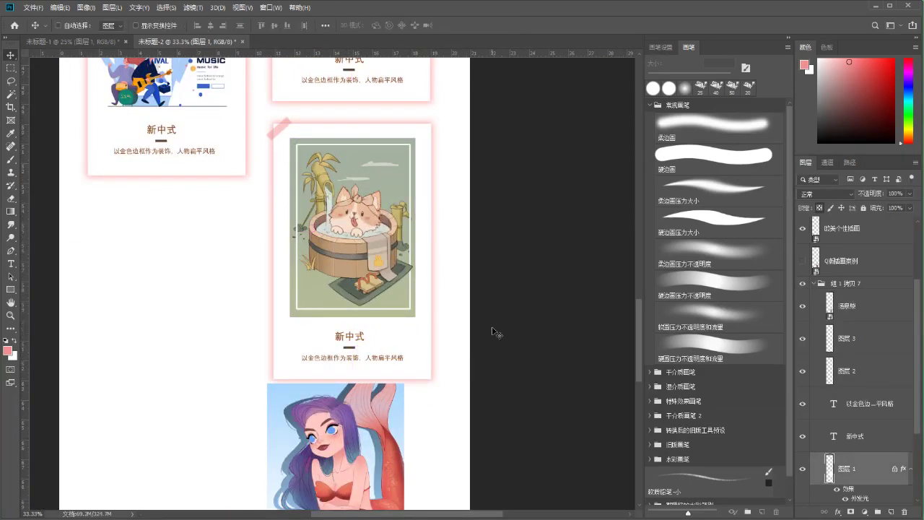
Move the 新中式 title and the divider beneath it up slightly
drag(356, 338, 353, 344)
ctrl+click(352, 352)
drag(372, 297, 343, 329)
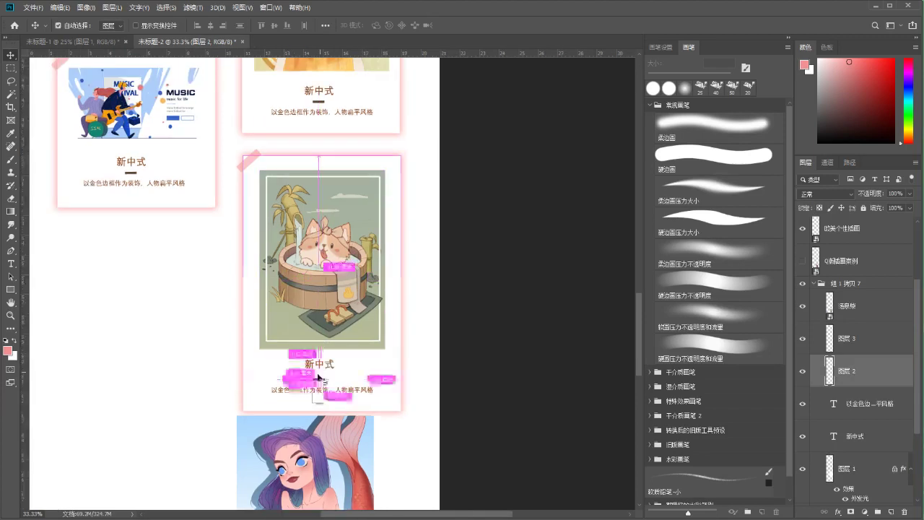
key(ctrl+=)
key(ctrl+=)
scroll(306, 380, down, 3)
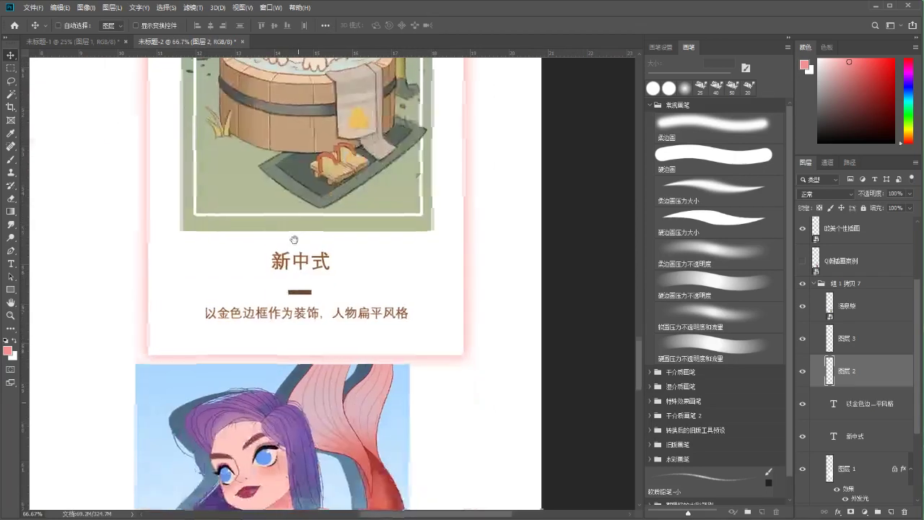
key(ctrl)
drag(304, 286, 308, 313)
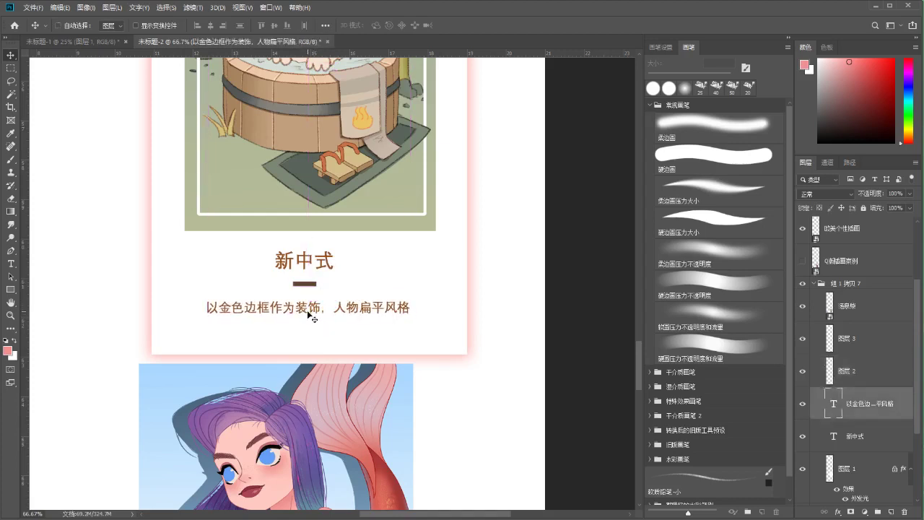
key(ctrl+minus)
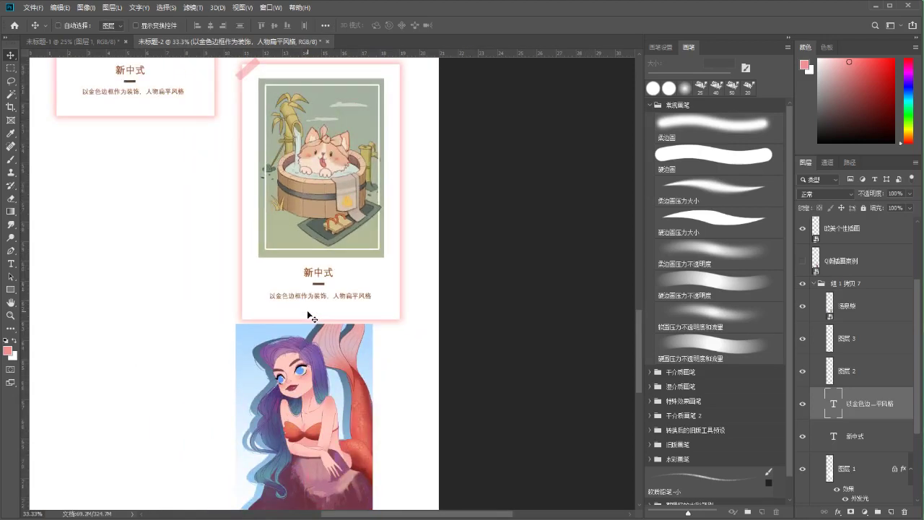
Switch to the Brush tool and recentre the view on the card
key(b)
drag(270, 242, 352, 304)
mouse_move(433, 226)
mouse_down()
mouse_move(392, 230)
mouse_move(372, 202)
mouse_up()
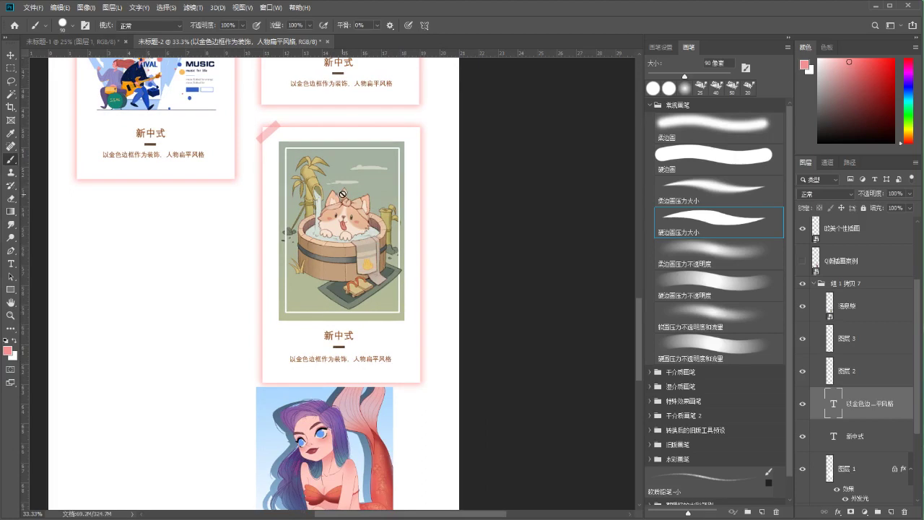
drag(311, 235, 331, 233)
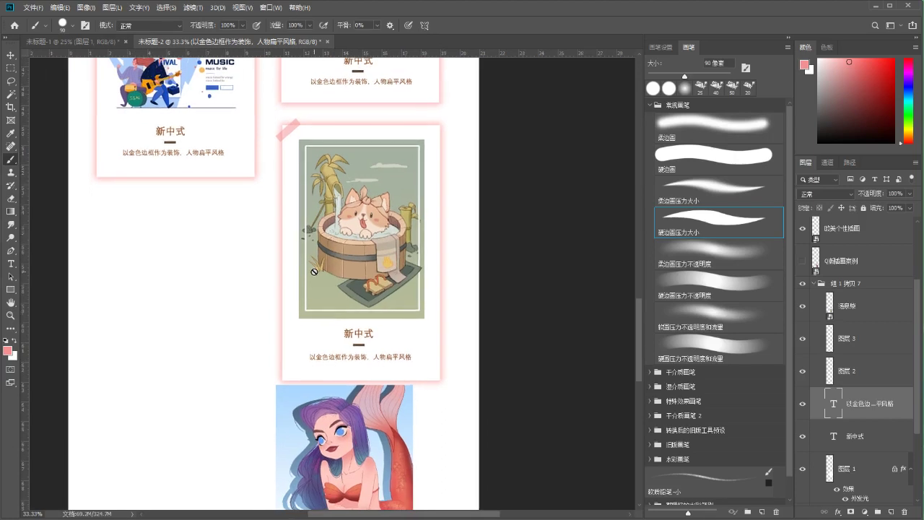
drag(268, 274, 281, 261)
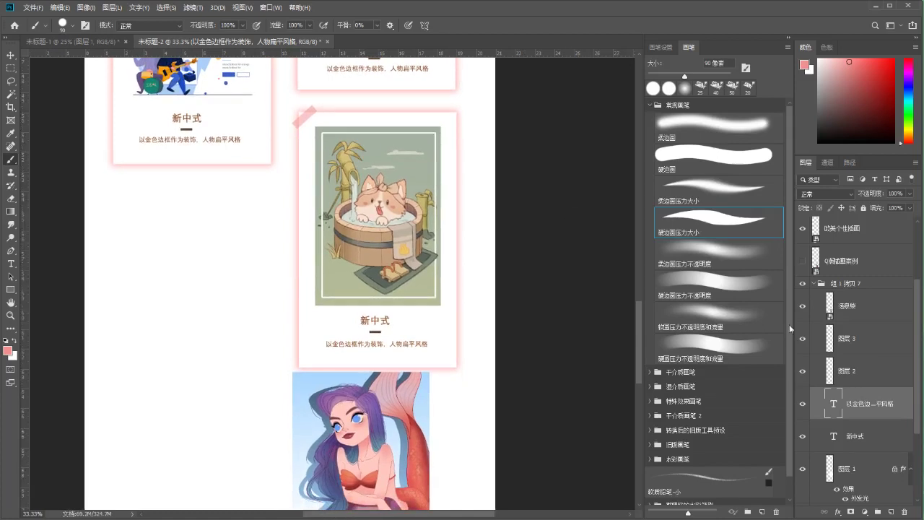
drag(298, 310, 305, 289)
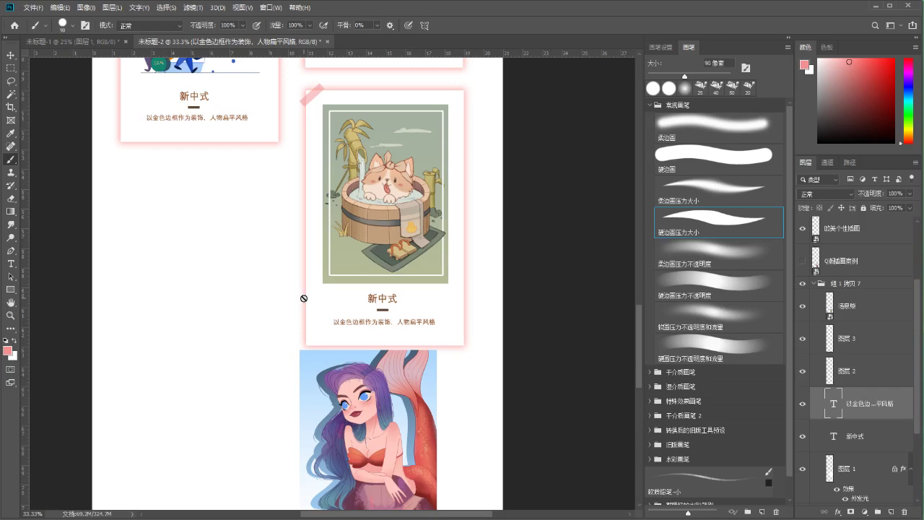
Duplicate the bath-cat card group and place the copy in the empty left column
click(814, 283)
click(797, 375)
click(796, 374)
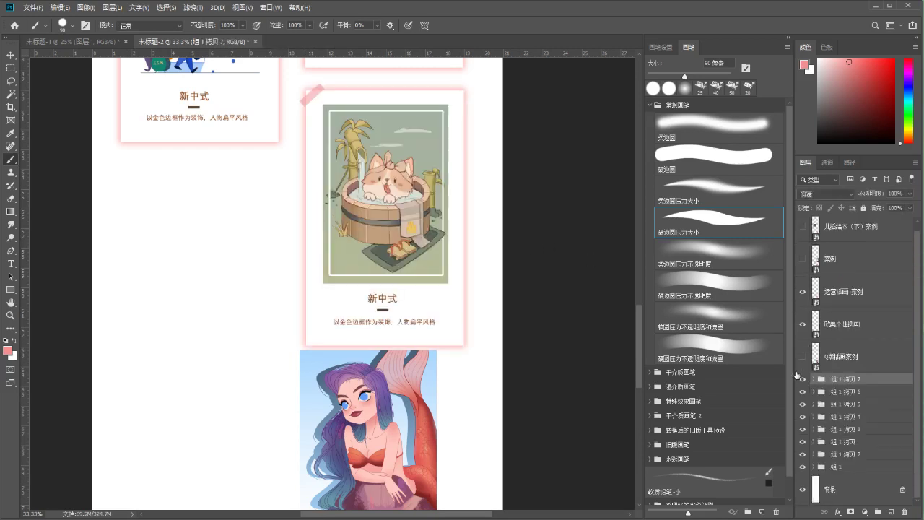
key(ctrl+alt+t)
drag(416, 159, 227, 236)
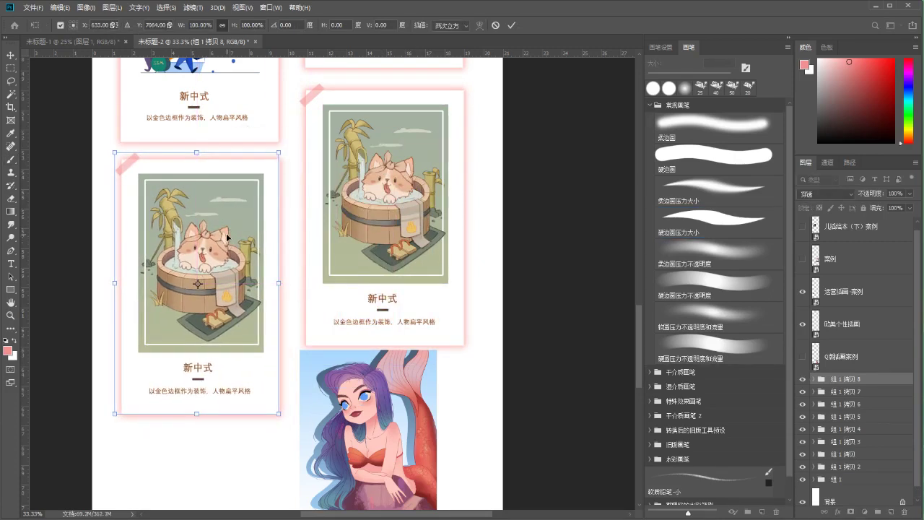
key(Down)
key(Down)
key(Down)
key(Down)
key(Down)
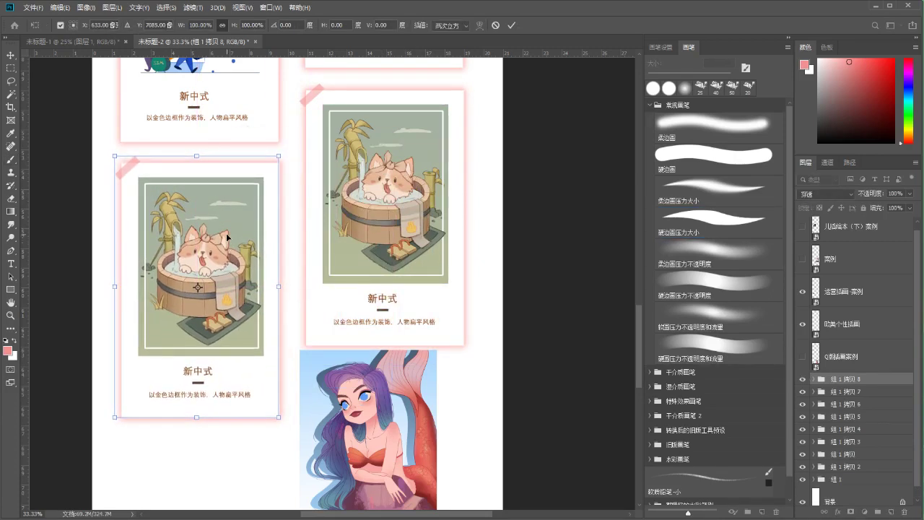
key(Return)
key(b)
Nudge the original lower-right card up slightly and pick the hard round pressure-size brush
scroll(428, 290, up, 5)
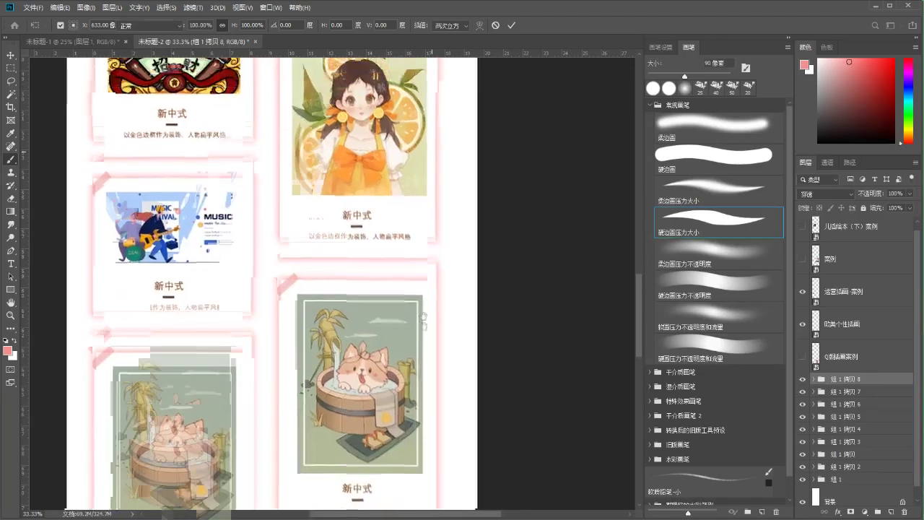
click(830, 391)
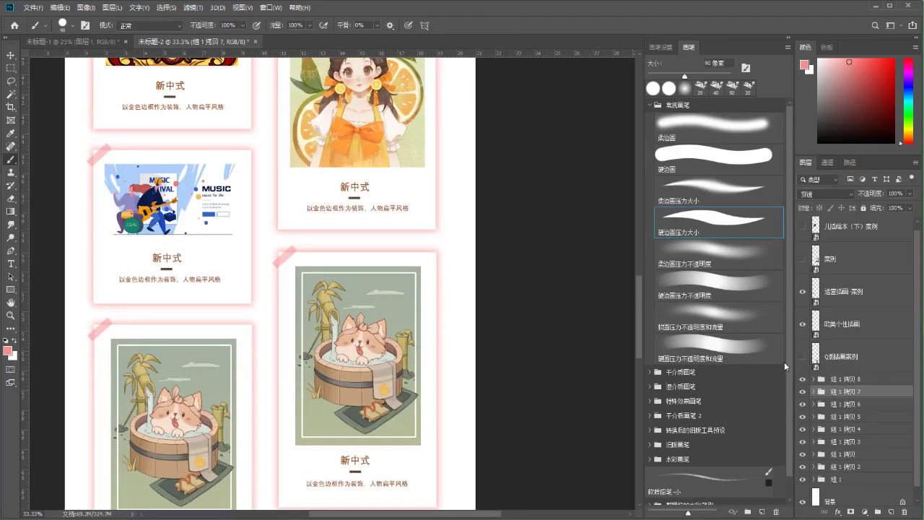
key(ctrl+t)
key(Up)
key(Up)
key(Up)
key(Up)
key(Up)
key(Up)
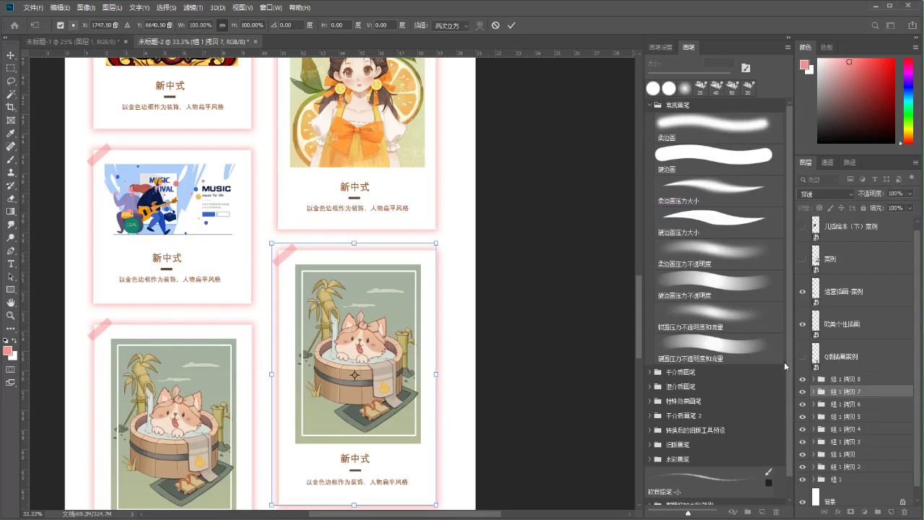
key(Return)
click(715, 221)
scroll(338, 256, down, 5)
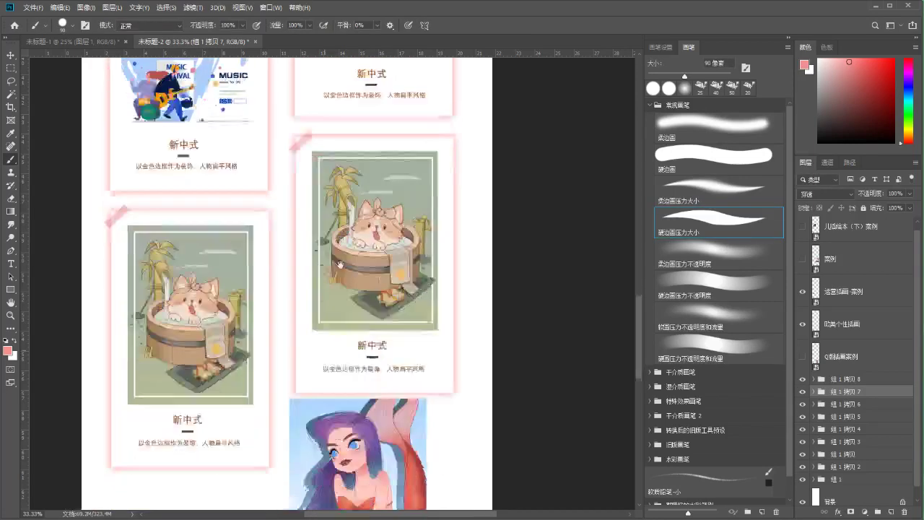
key(ctrl+t)
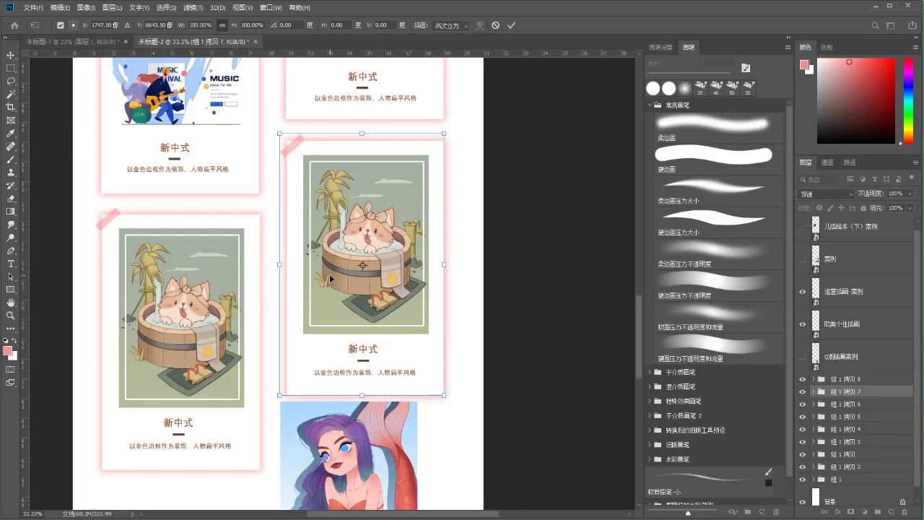
key(Return)
key(b)
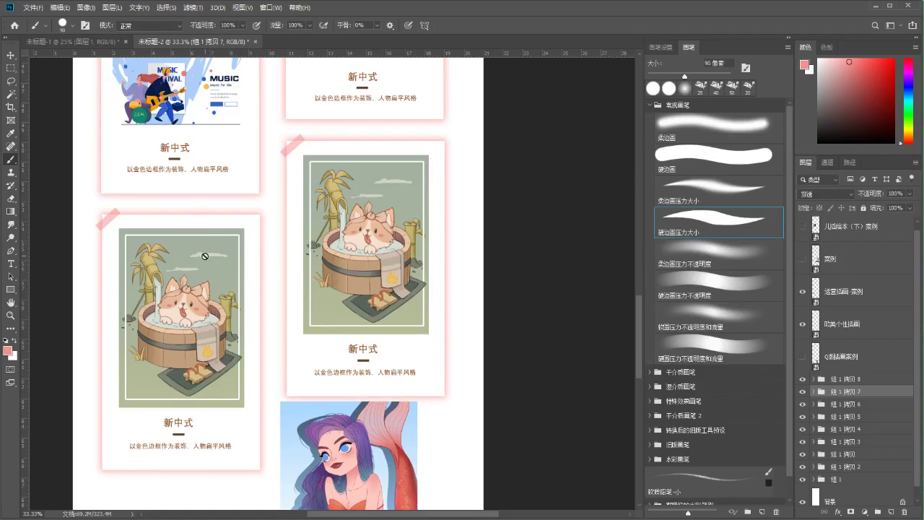
Scroll to the lower cards and undo an accidental move of the left cat picture
drag(256, 329, 260, 263)
key(v)
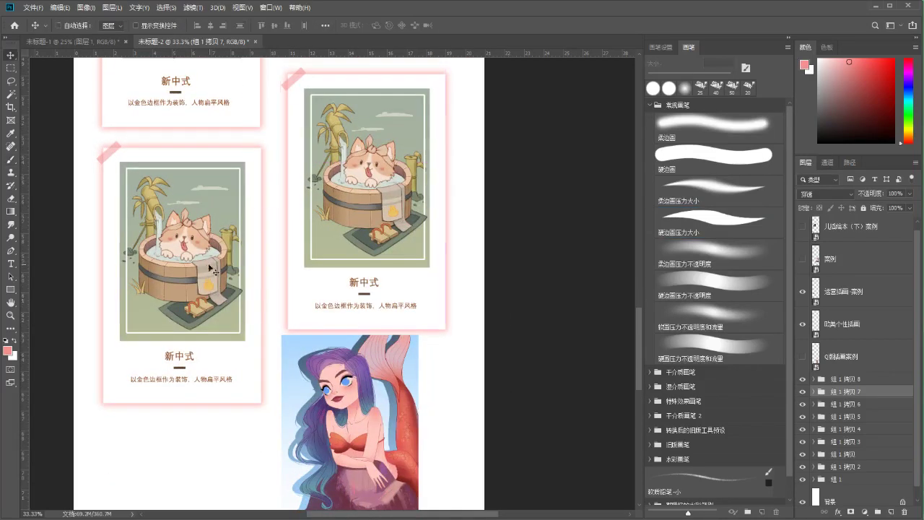
drag(199, 257, 206, 275)
key(ctrl+z)
key(ctrl+z)
Move the mermaid layer into group 组 1 拷贝 8 and scale it to about 31.6% inside the left frame
drag(361, 398, 333, 348)
key(ctrl+z)
drag(824, 340, 817, 375)
key(ctrl+t)
drag(375, 385, 208, 211)
drag(115, 160, 119, 171)
drag(189, 226, 186, 223)
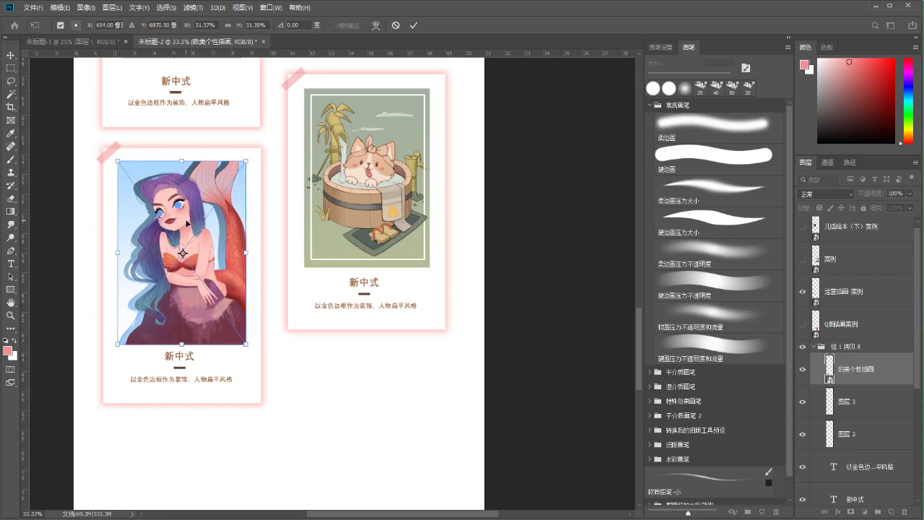
key(Return)
scroll(210, 231, down, 1)
scroll(210, 231, left, 1)
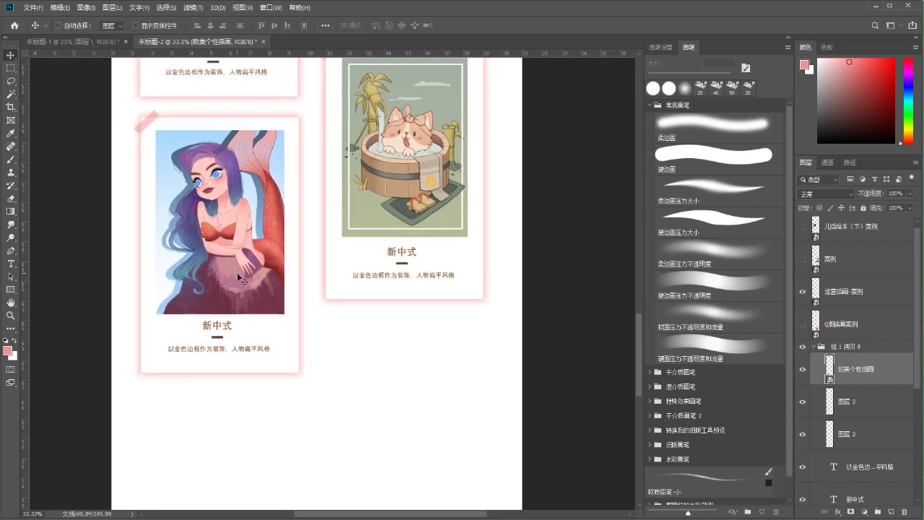
Select the caption layers from 图层 3 down to 新中式 and nudge them down
click(855, 396)
click(866, 431)
scroll(863, 426, down, 3)
shift+click(859, 409)
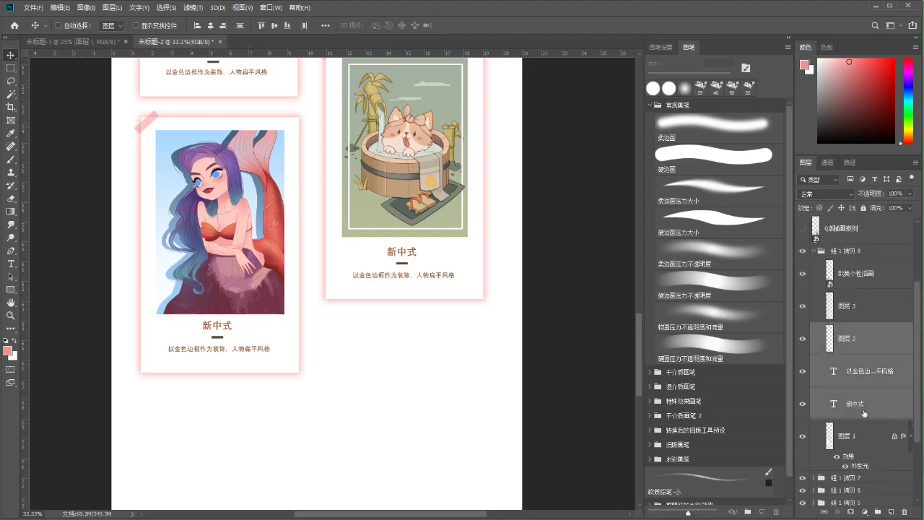
key(ctrl+t)
key(shift+Down)
key(shift+Down)
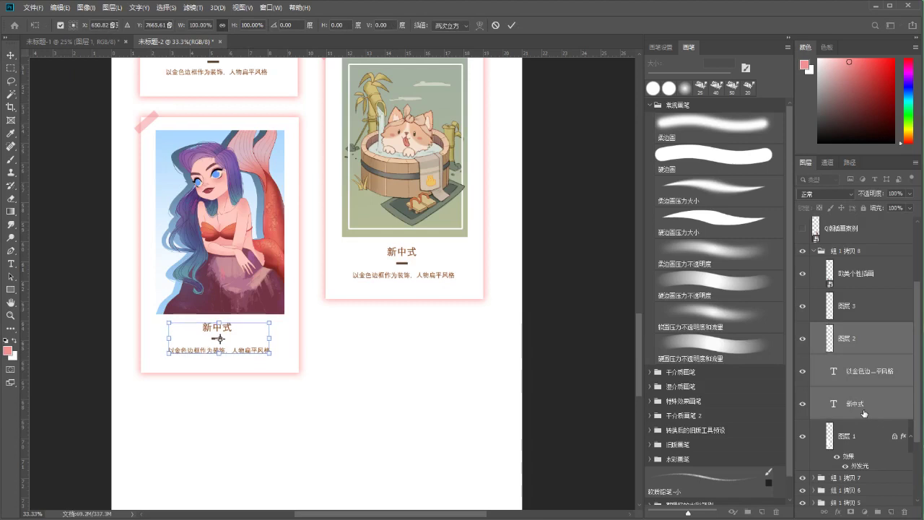
key(Down)
key(Return)
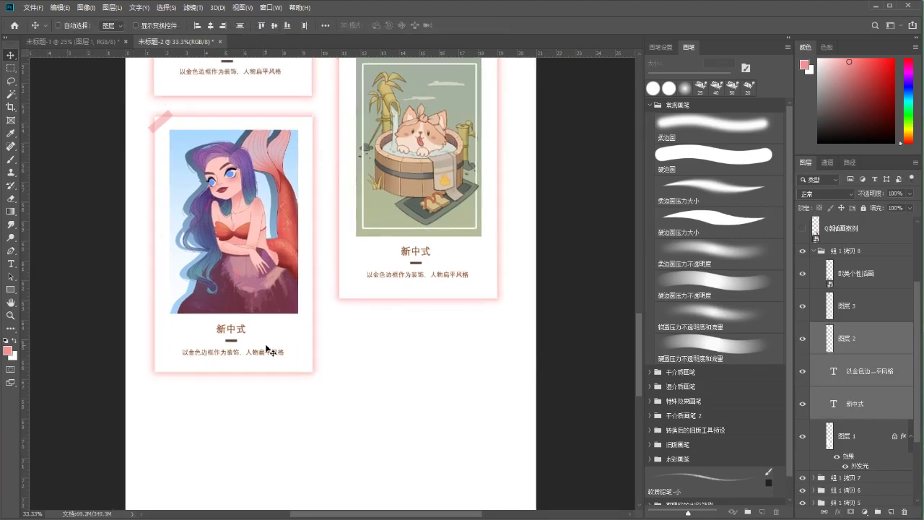
Recentre the view on the card and select the mermaid illustration
scroll(302, 298, down, 1)
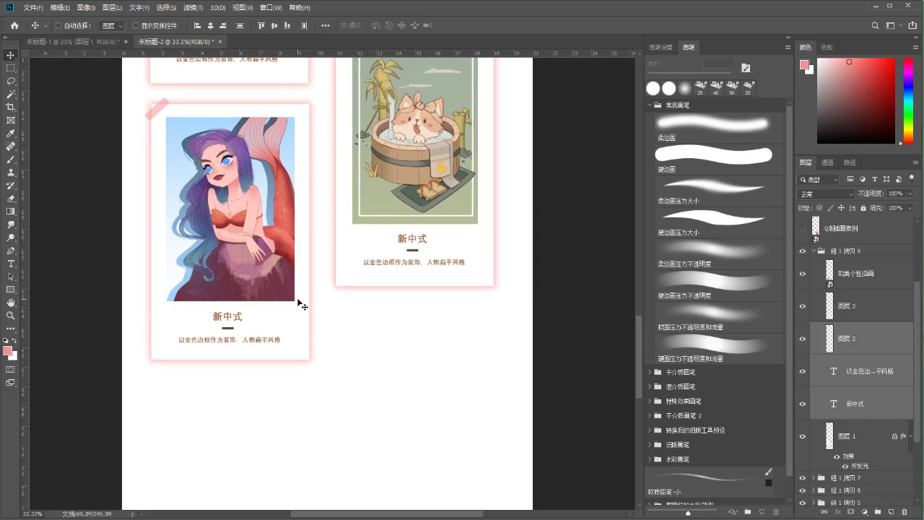
drag(300, 337, 288, 312)
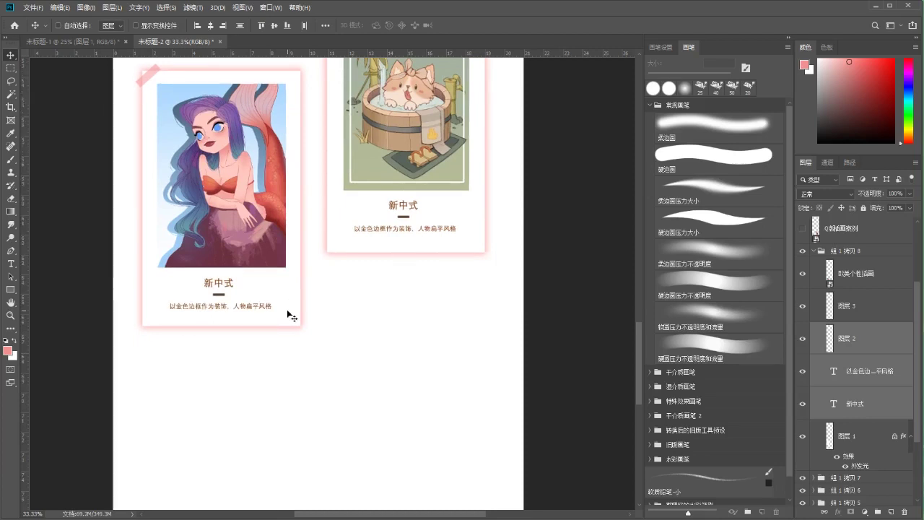
ctrl+click(230, 198)
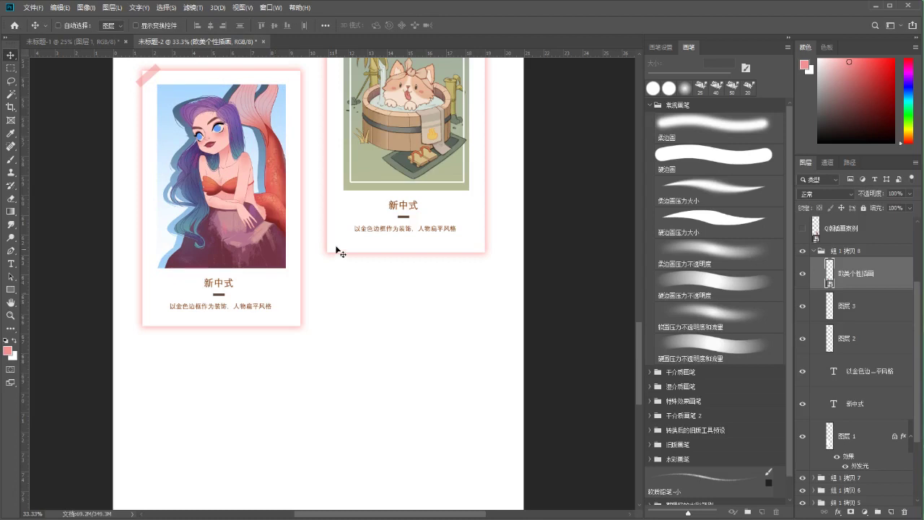
Zoom and pan to review the upper and lower cards of the page
key(ctrl+t)
key(Return)
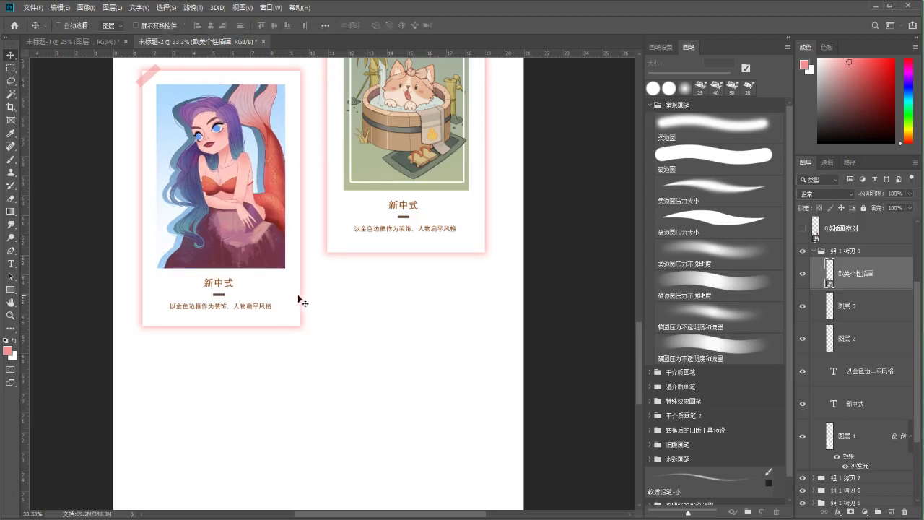
drag(405, 216, 383, 293)
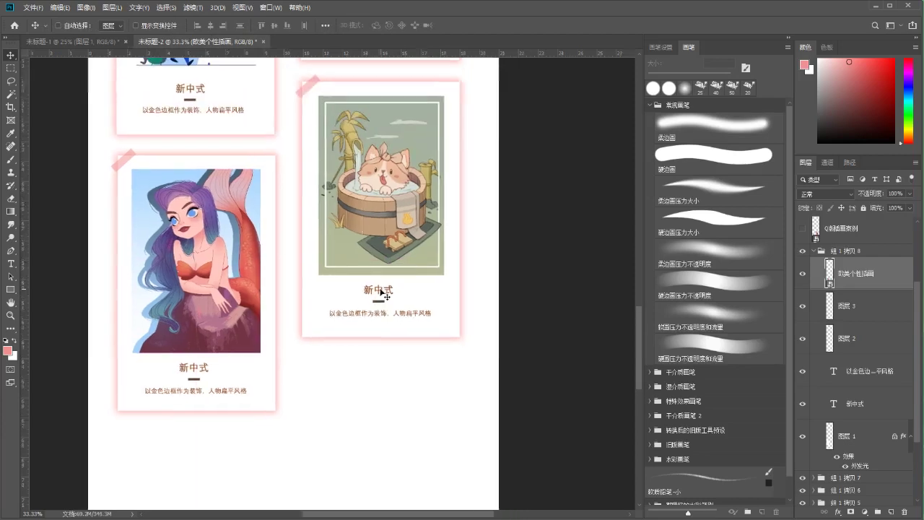
click(10, 315)
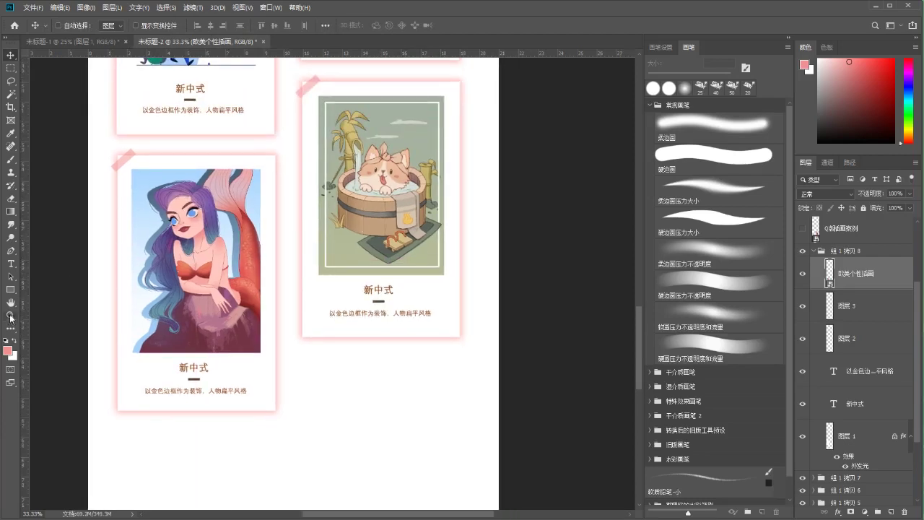
drag(355, 261, 310, 262)
drag(348, 187, 310, 407)
drag(299, 191, 310, 454)
drag(322, 217, 312, 114)
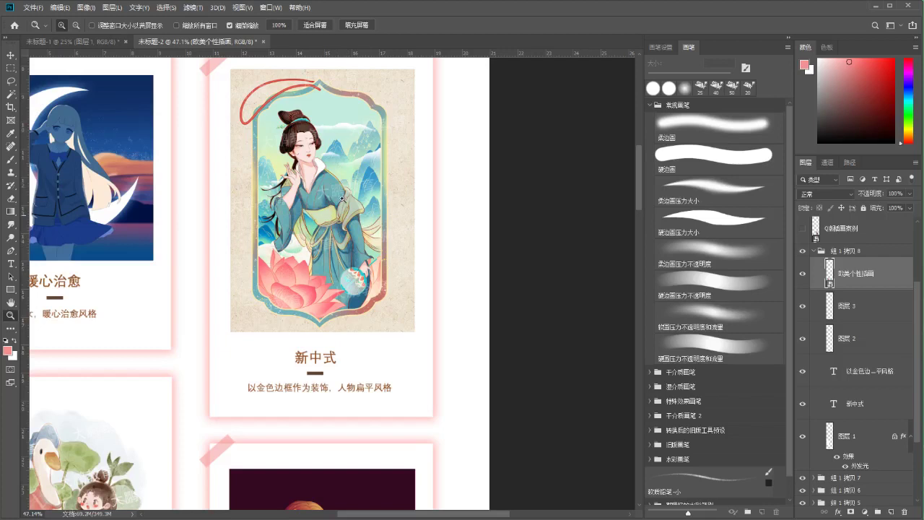
drag(260, 356, 397, 167)
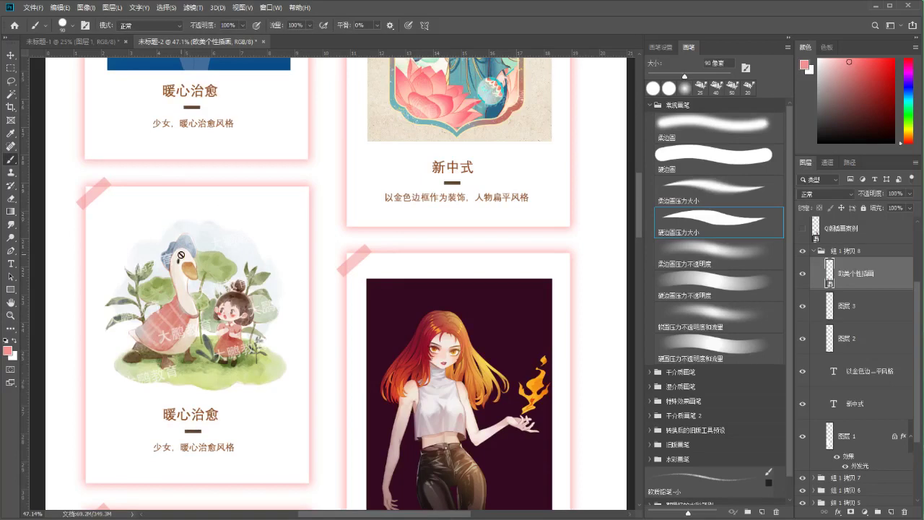
Try brushing on the mermaid, dismiss the smart-object warning, and return to its card at 25% zoom
click(137, 294)
click(517, 199)
click(12, 315)
drag(225, 297, 184, 298)
key(b)
mouse_move(270, 385)
mouse_down()
mouse_move(279, 94)
mouse_move(282, 144)
mouse_up()
drag(262, 364, 235, 299)
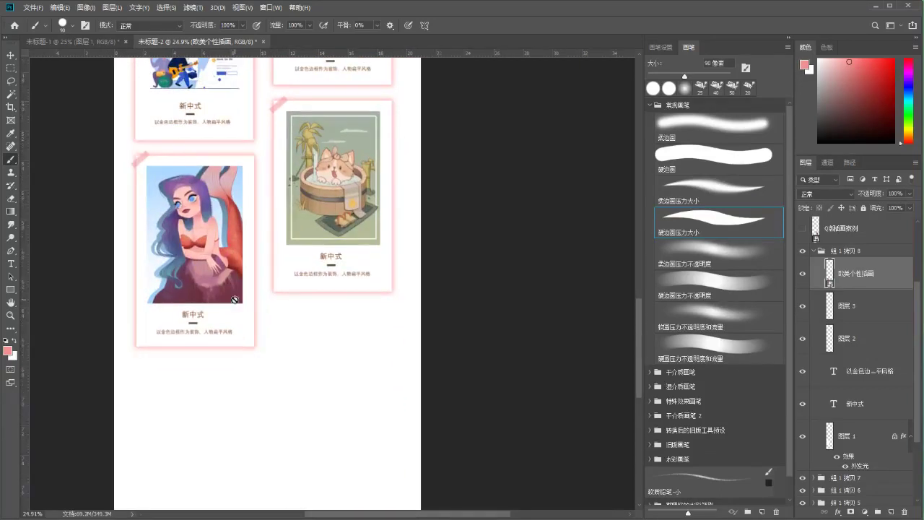
scroll(328, 272, down, 1)
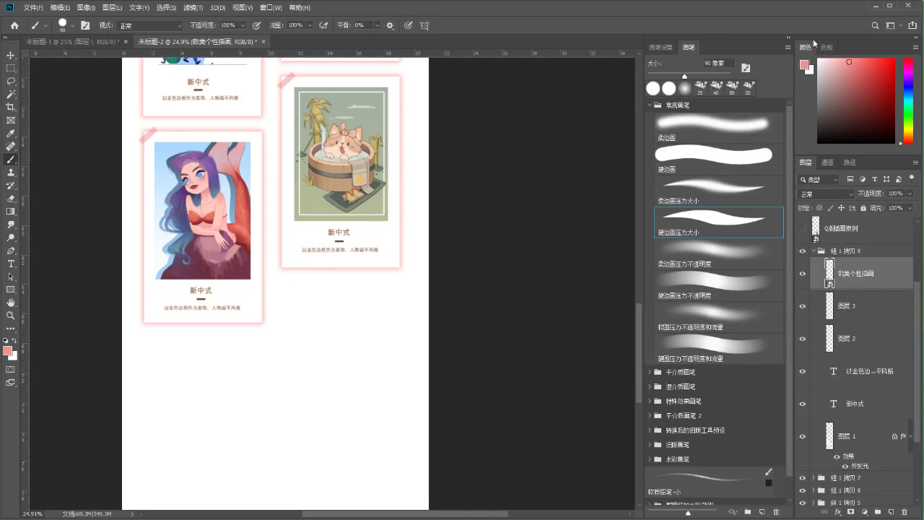
drag(359, 270, 375, 269)
Decline rasterizing the mermaid smart object and collapse group 组 1 拷贝 8
click(259, 292)
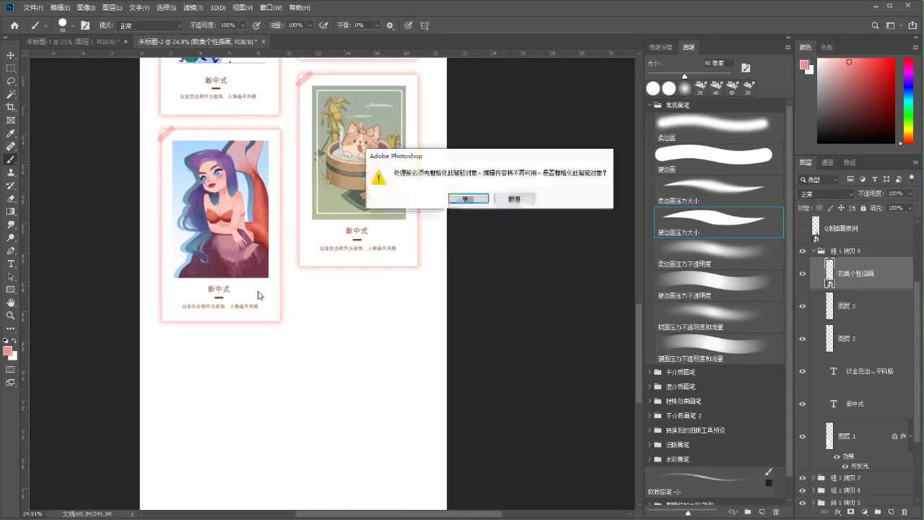
click(518, 201)
click(815, 252)
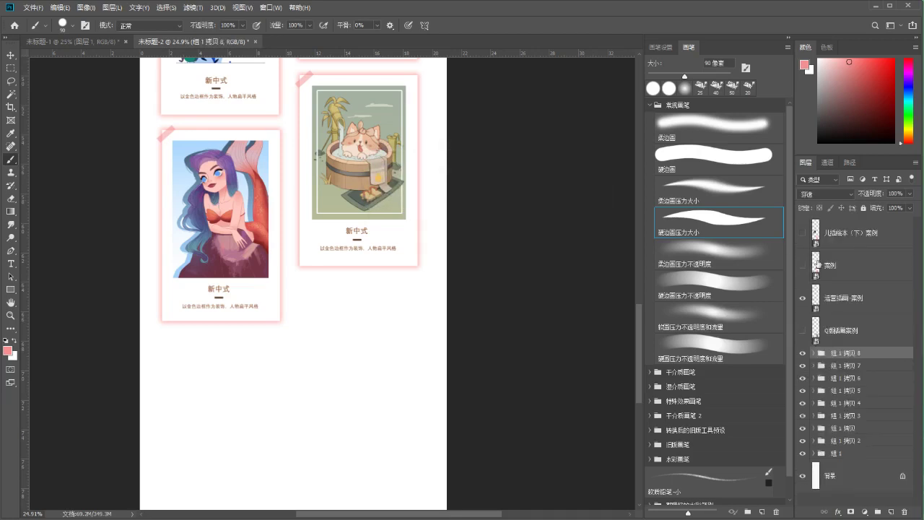
Duplicate the mermaid card group and align the copy beneath the cat card in the right column
key(ctrl+j)
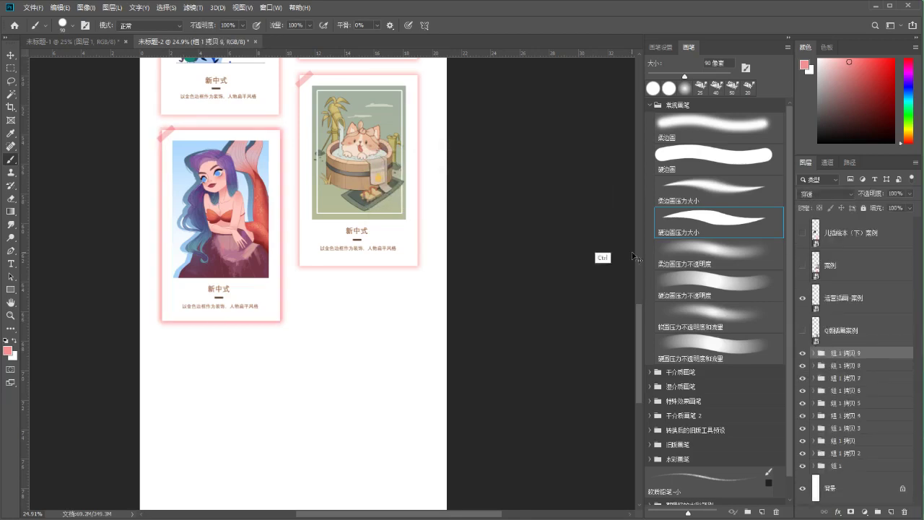
key(ctrl+t)
drag(238, 158, 377, 318)
key(ctrl+plus)
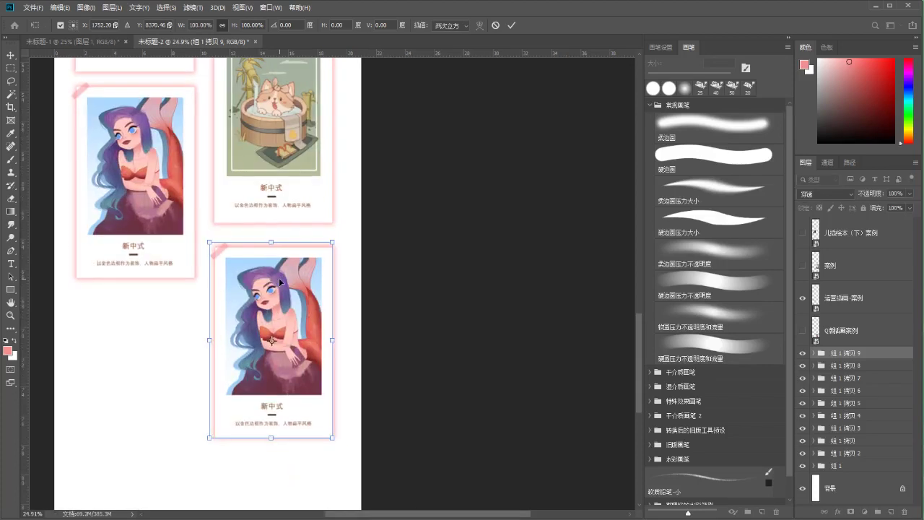
drag(303, 372, 302, 364)
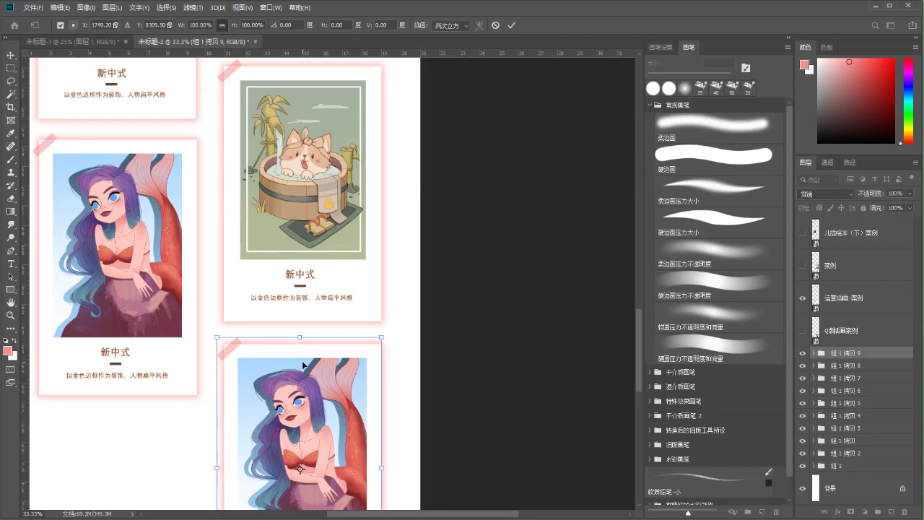
key(Right)
key(b)
Select the mermaid picture inside the new card with the Move tool
drag(317, 316, 339, 265)
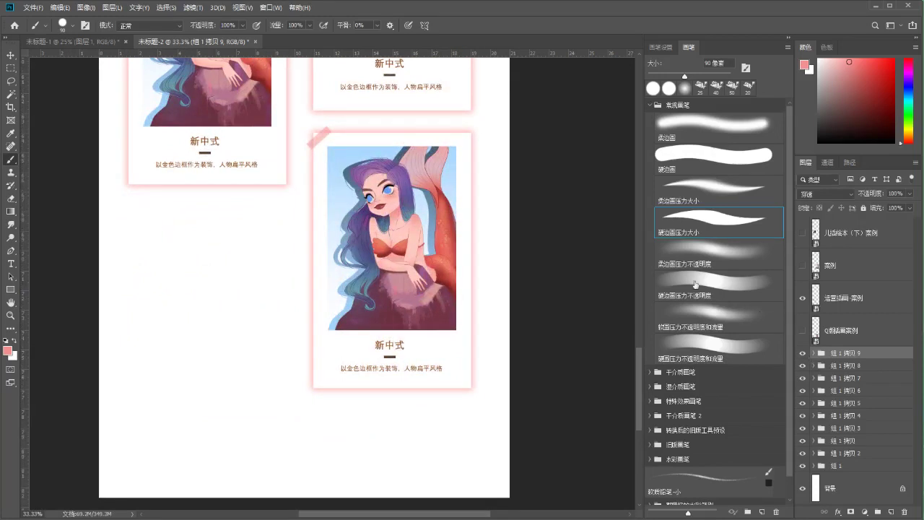
key(v)
mouse_move(393, 267)
mouse_down()
mouse_move(410, 237)
mouse_move(341, 318)
mouse_move(343, 330)
mouse_up()
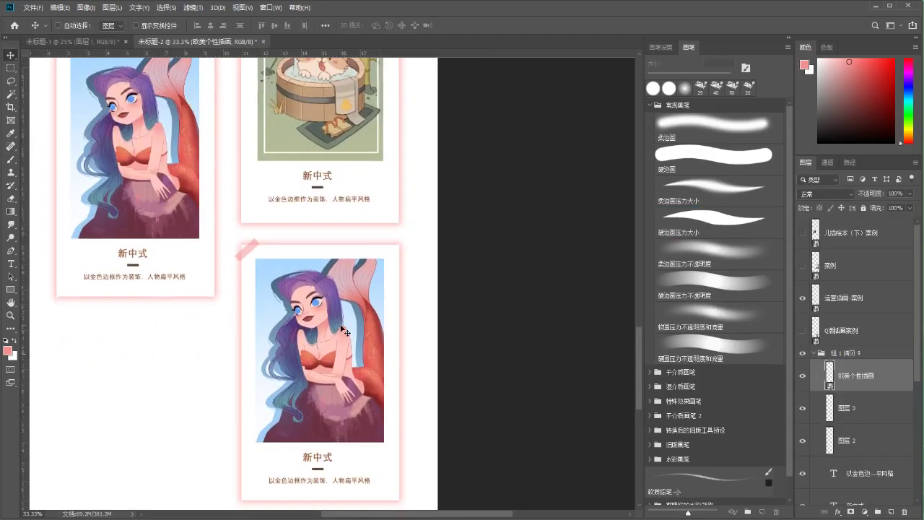
Delete the copied mermaid picture and zoom out to see the whole column
key(Delete)
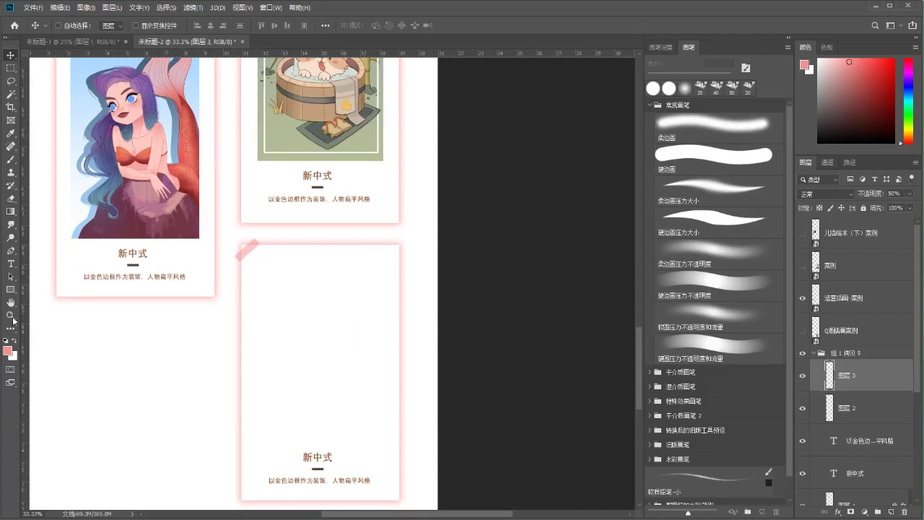
click(11, 315)
alt+click(324, 288)
scroll(471, 319, up, 3)
drag(471, 320, 468, 312)
Show the 案例 layer and move the creature illustration onto the empty bottom card
click(802, 265)
click(844, 265)
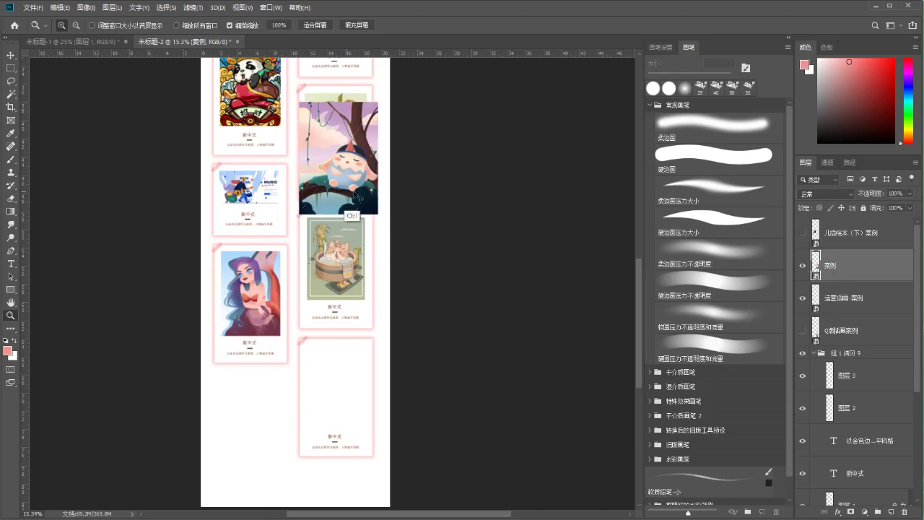
key(ctrl+t)
drag(352, 157, 359, 353)
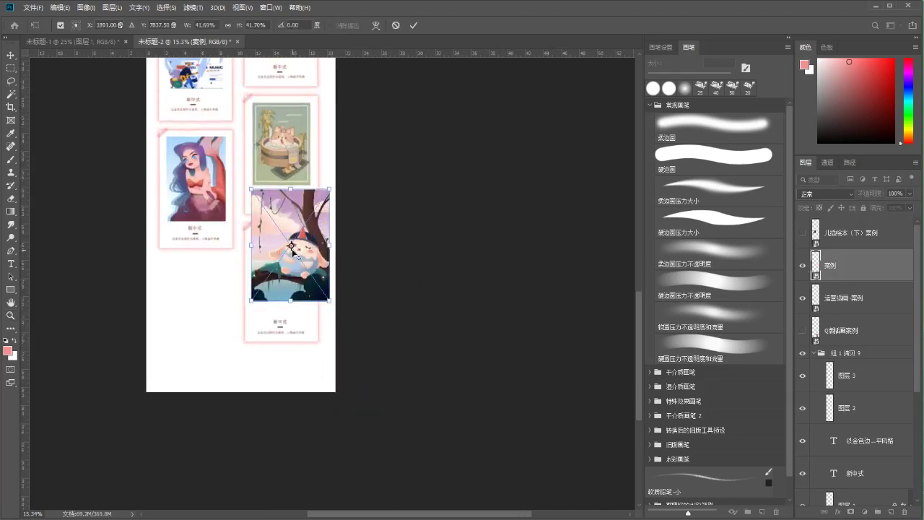
Resize the creature illustration to about 32.2% so it fills the frame above the caption
key(ctrl+plus)
key(ctrl+plus)
key(ctrl+plus)
key(ctrl+plus)
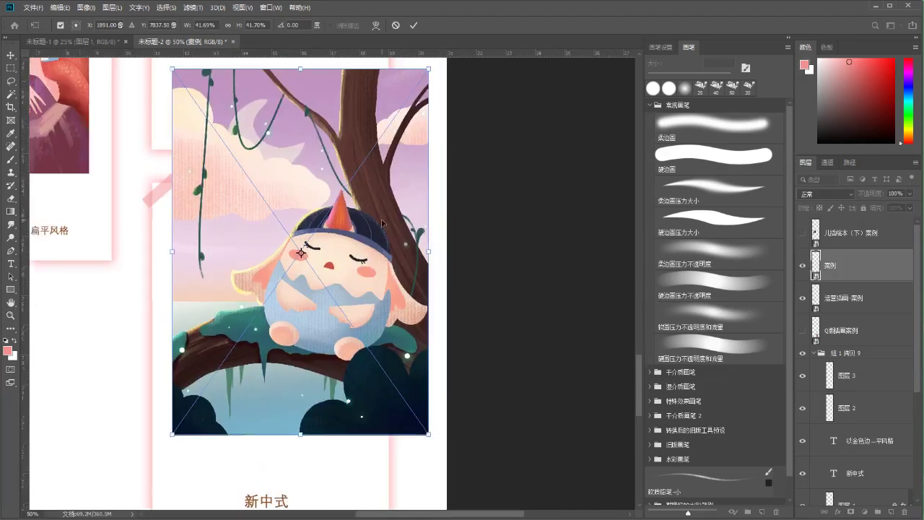
drag(428, 68, 342, 198)
scroll(263, 189, down, 3)
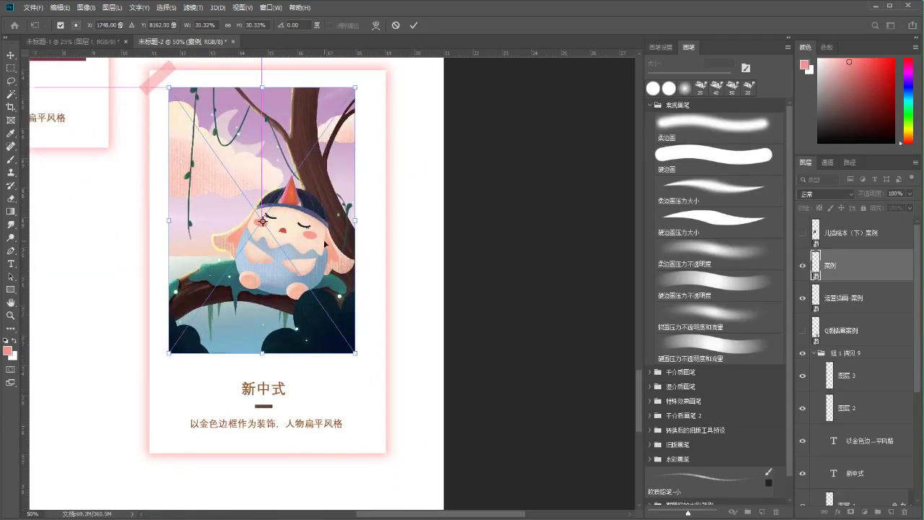
drag(358, 351, 379, 366)
key(Return)
key(z)
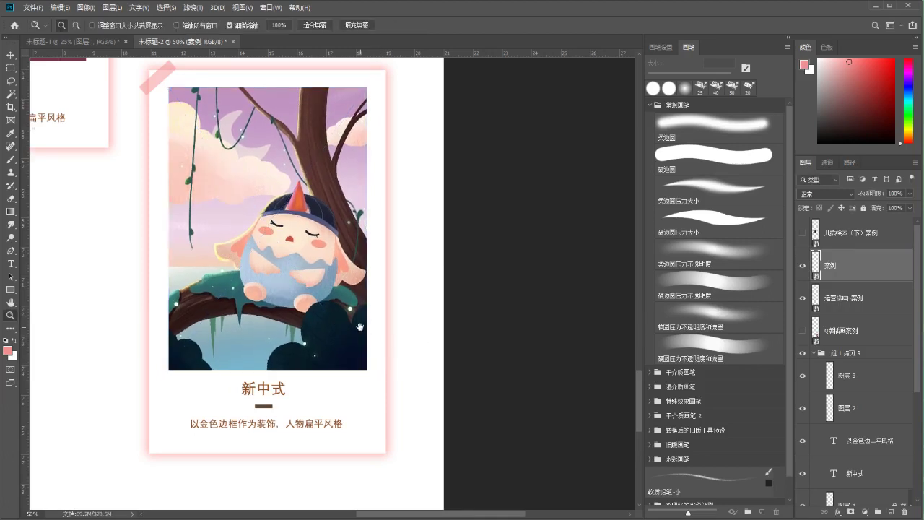
scroll(56, 278, up, 1)
scroll(56, 277, left, 2)
scroll(113, 272, down, 5)
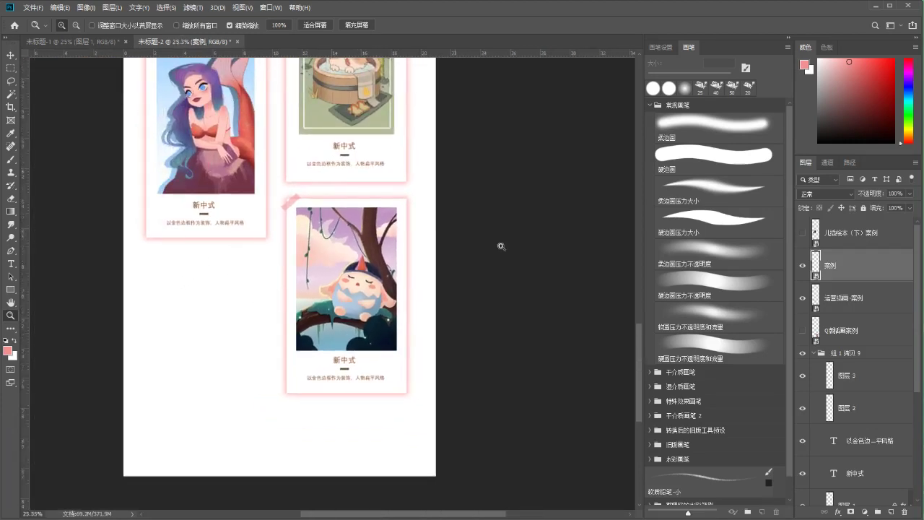
Pan and zoom out across the cards to review the two-column layout
drag(638, 330, 631, 211)
scroll(206, 176, up, 5)
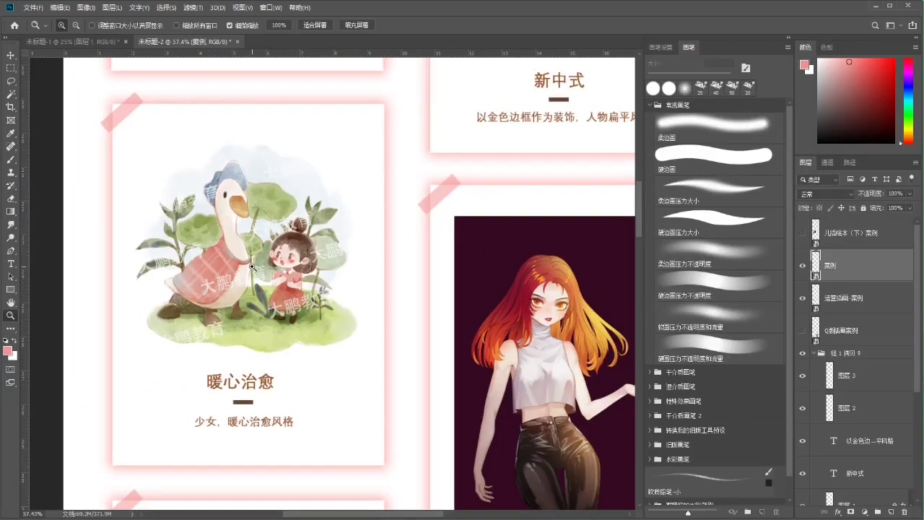
key(b)
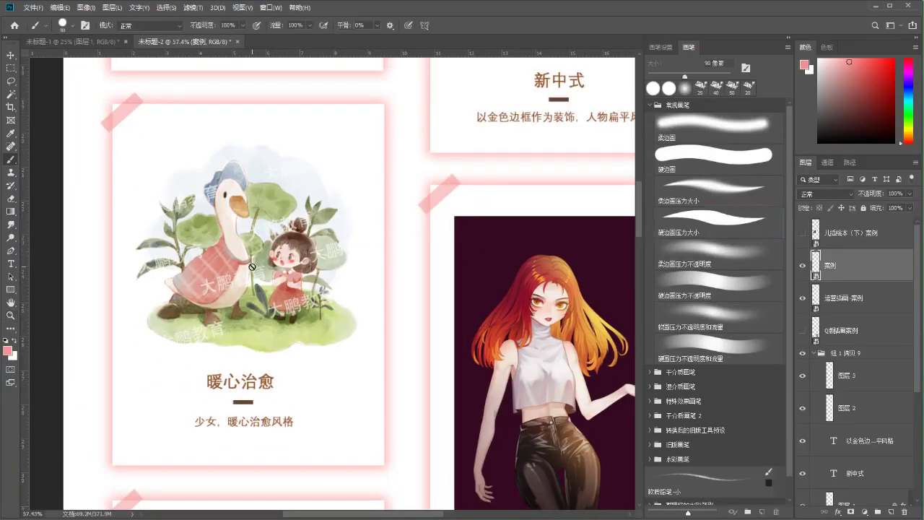
scroll(260, 252, down, 1)
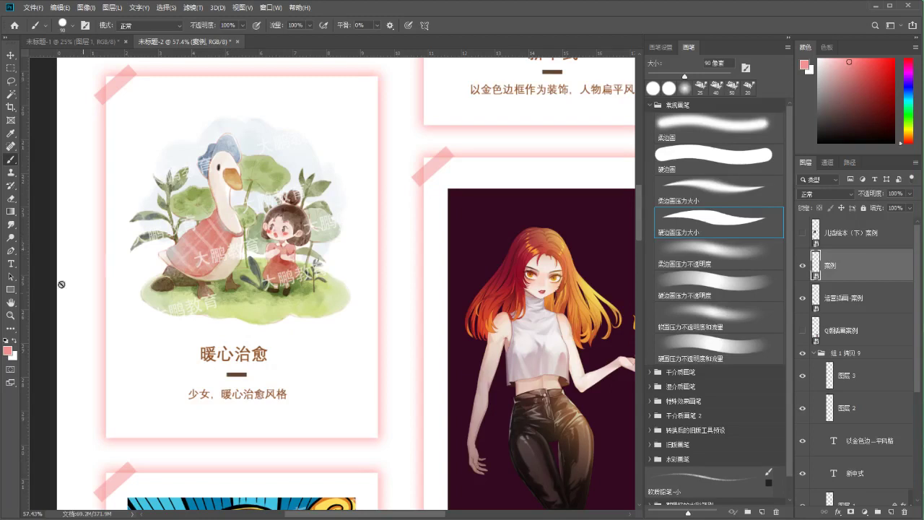
key(z)
mouse_move(260, 282)
mouse_down()
mouse_move(225, 281)
mouse_move(220, 194)
mouse_up()
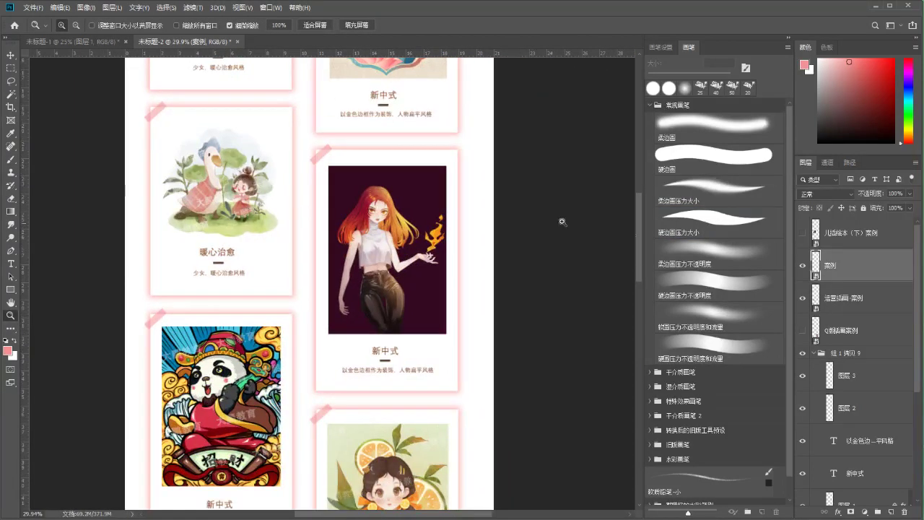
drag(638, 221, 629, 364)
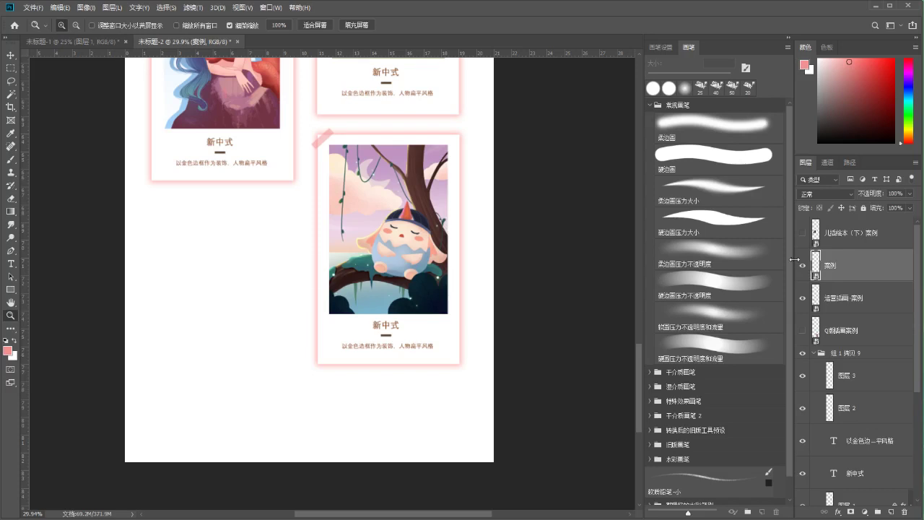
Zoom out further so the princess illustration shows over the panda card
scroll(391, 189, up, 2)
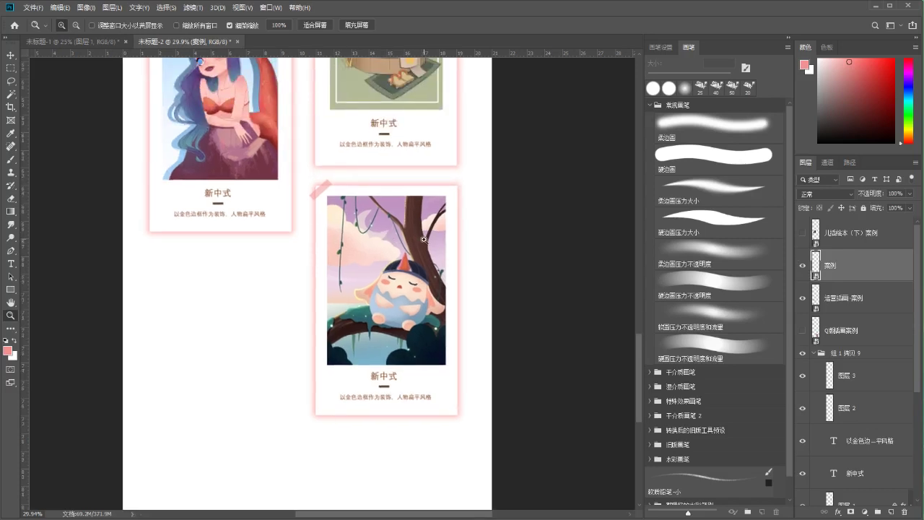
scroll(417, 268, up, 5)
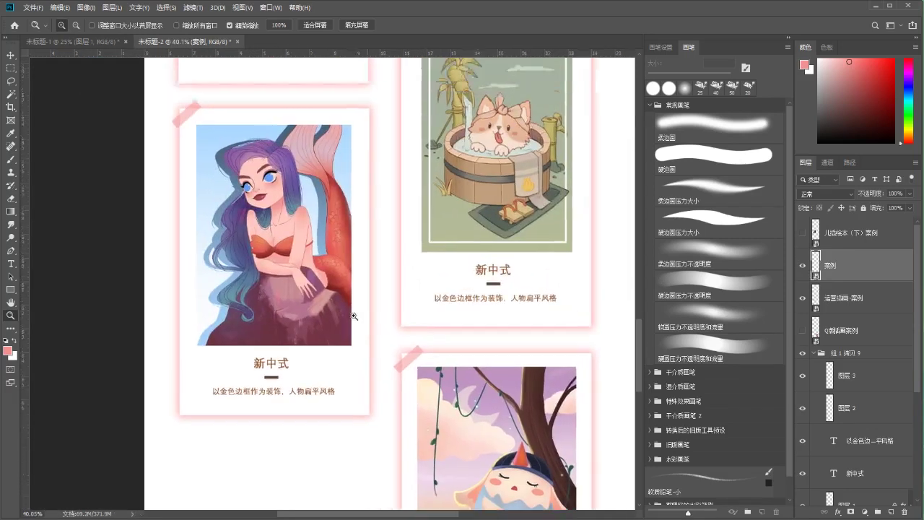
scroll(278, 249, up, 1)
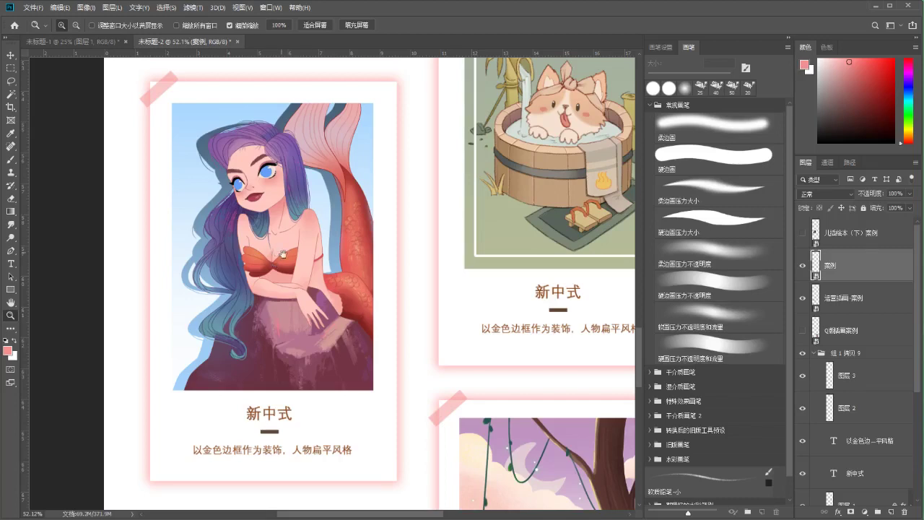
alt+click(283, 254)
alt+click(239, 256)
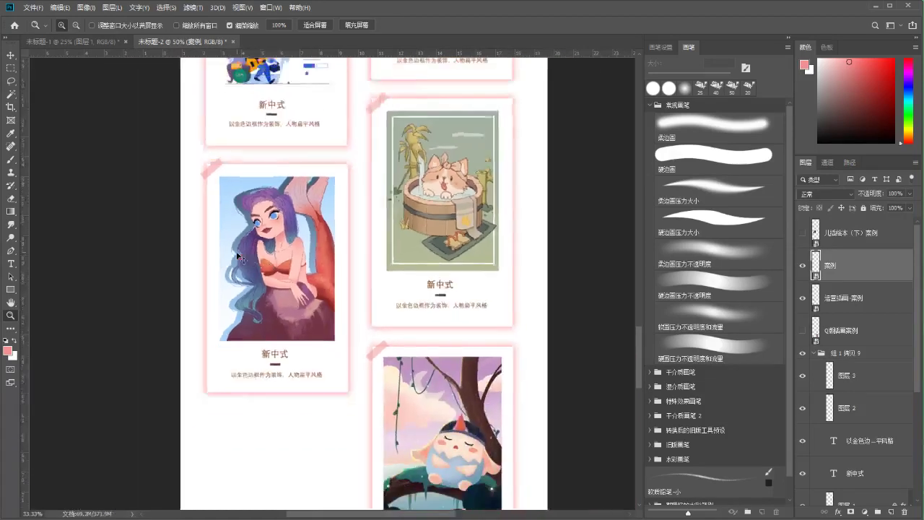
alt+click(390, 343)
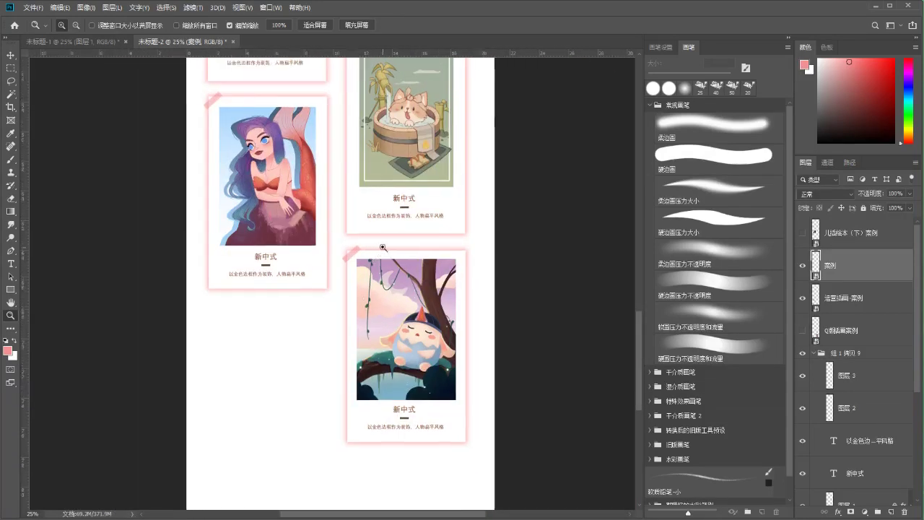
scroll(383, 248, down, 2)
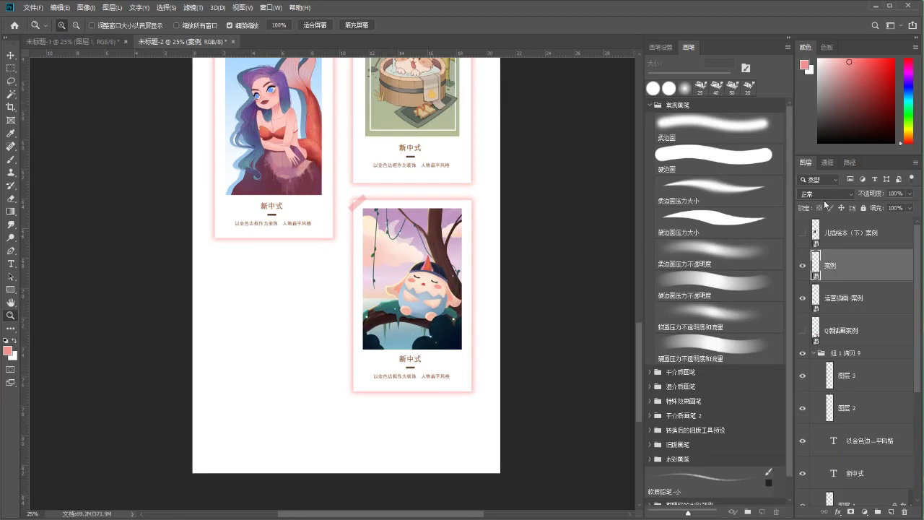
drag(634, 340, 627, 221)
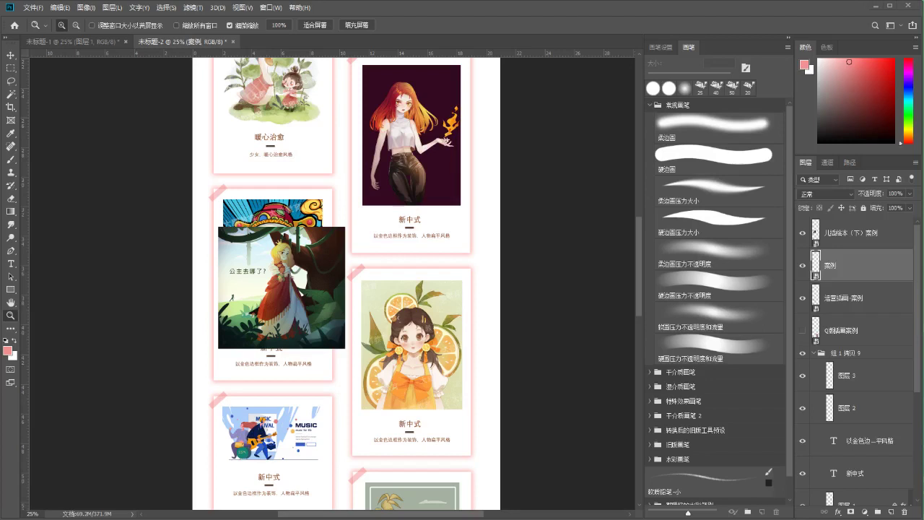
Move the princess illustration below the mermaid card into the lower-left slot
scroll(479, 214, up, 3)
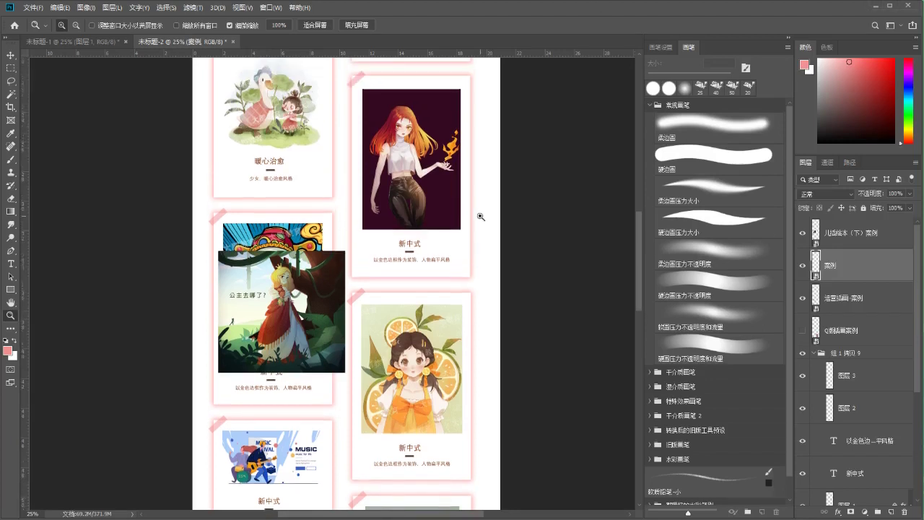
drag(639, 295, 637, 367)
key(v)
ctrl+click(222, 147)
drag(222, 147, 220, 385)
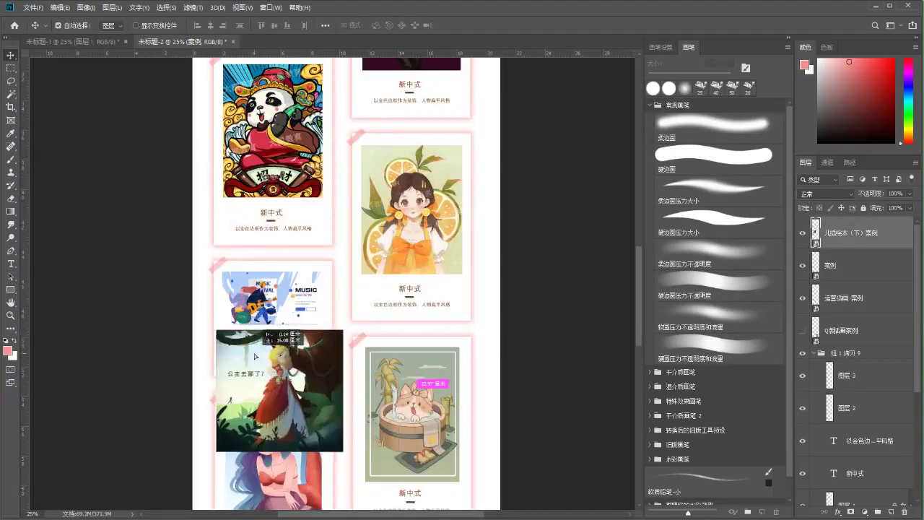
scroll(221, 385, down, 10)
drag(257, 135, 262, 409)
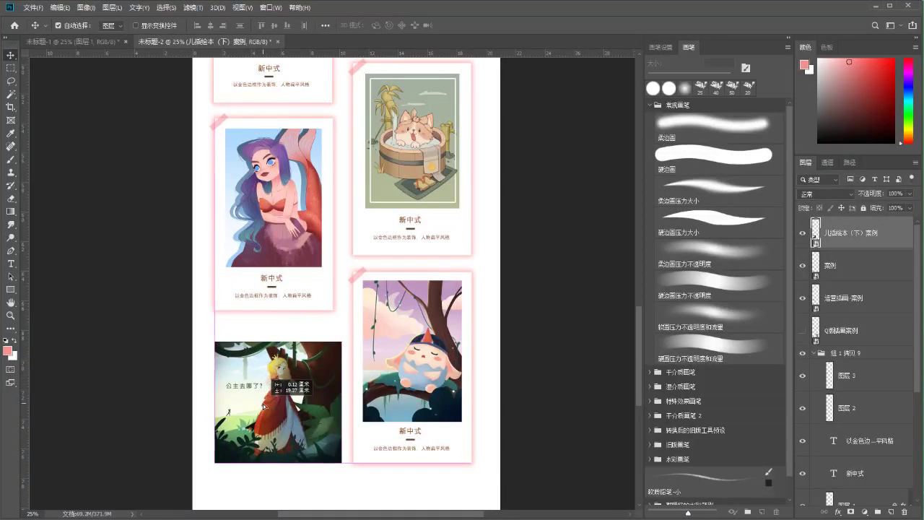
scroll(262, 409, down, 3)
Scale the princess illustration to about 39% and nudge it into place
key(ctrl+plus)
key(ctrl+t)
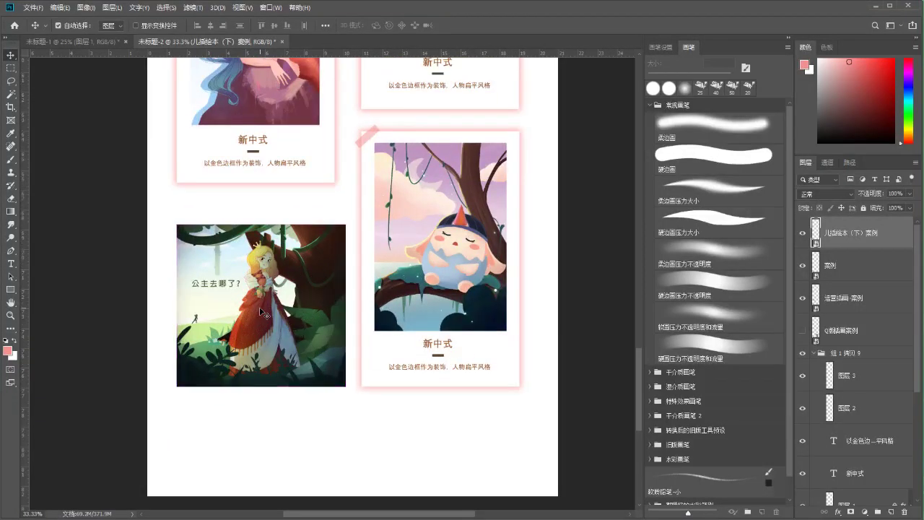
drag(347, 386, 331, 381)
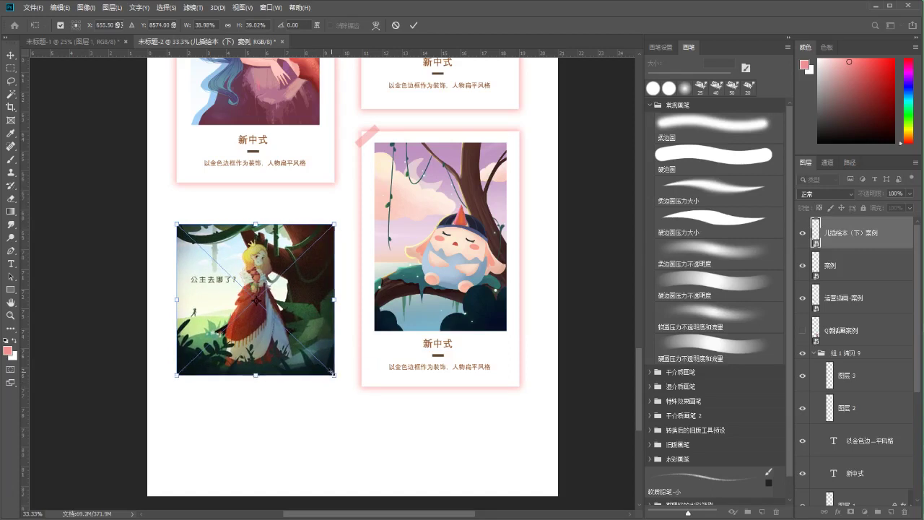
drag(285, 292, 285, 271)
key(ctrl+plus)
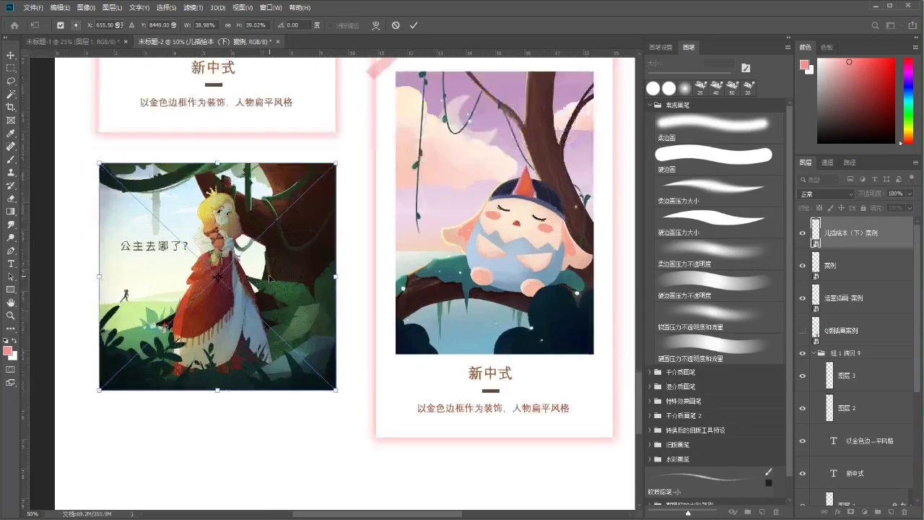
key(Left)
key(Left)
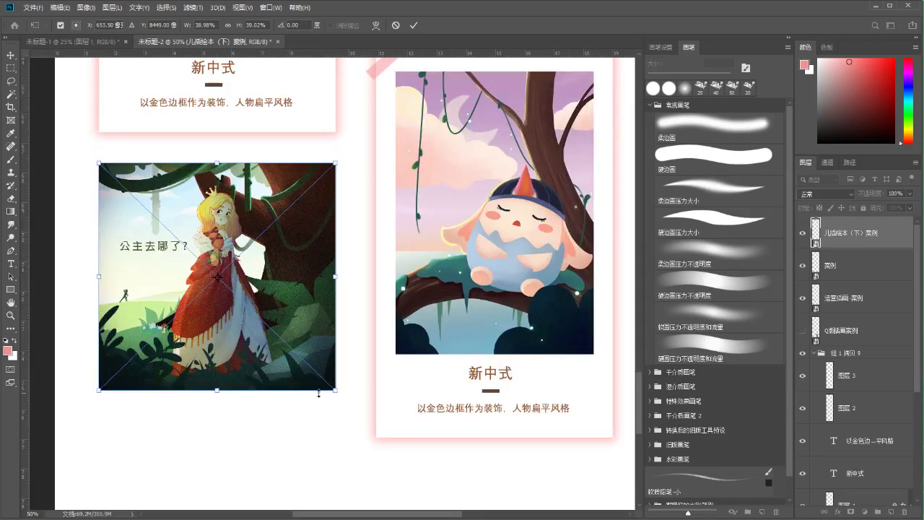
key(Return)
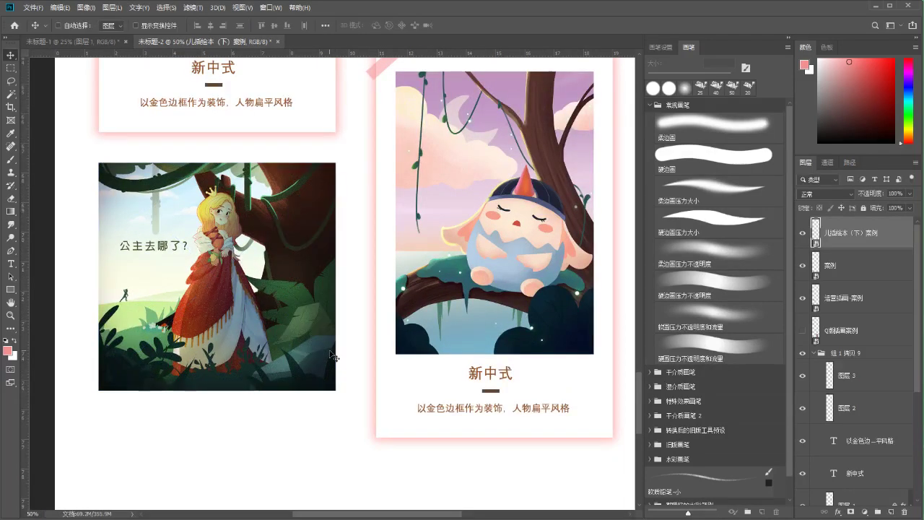
key(ctrl+minus)
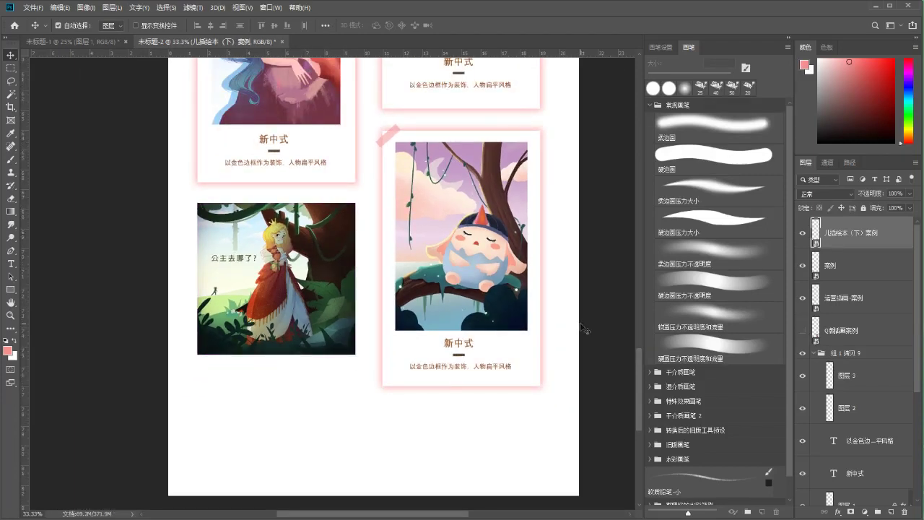
Fit the page on screen, then hide and re-show the 组 1 拷贝 6 card group
key(ctrl+0)
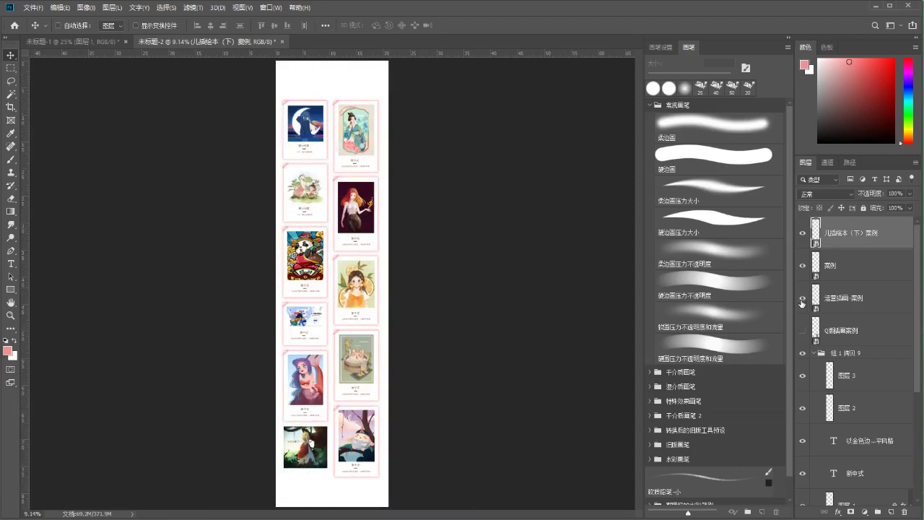
ctrl+click(332, 317)
scroll(920, 378, up, 5)
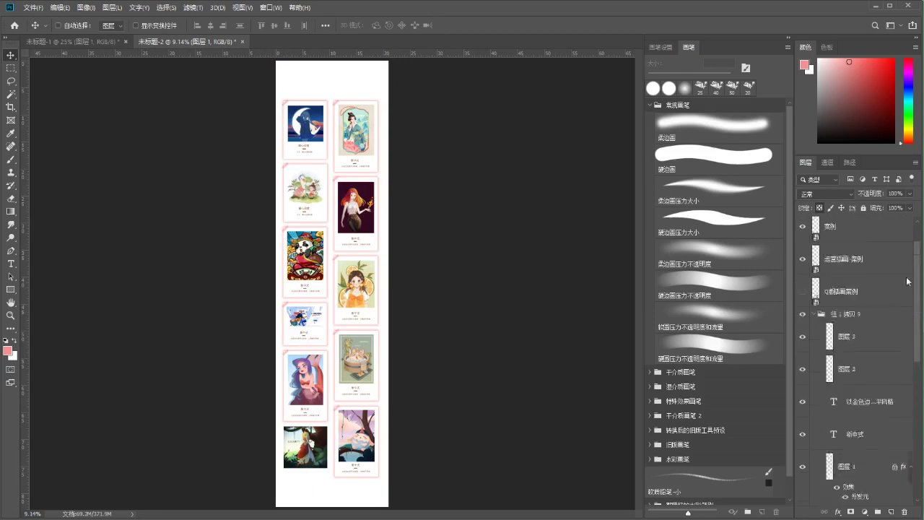
click(887, 374)
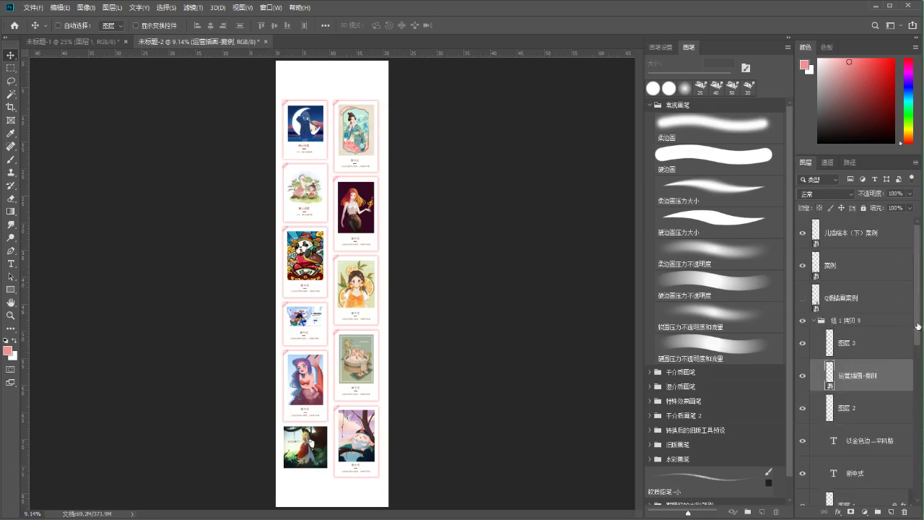
scroll(919, 326, down, 5)
click(843, 440)
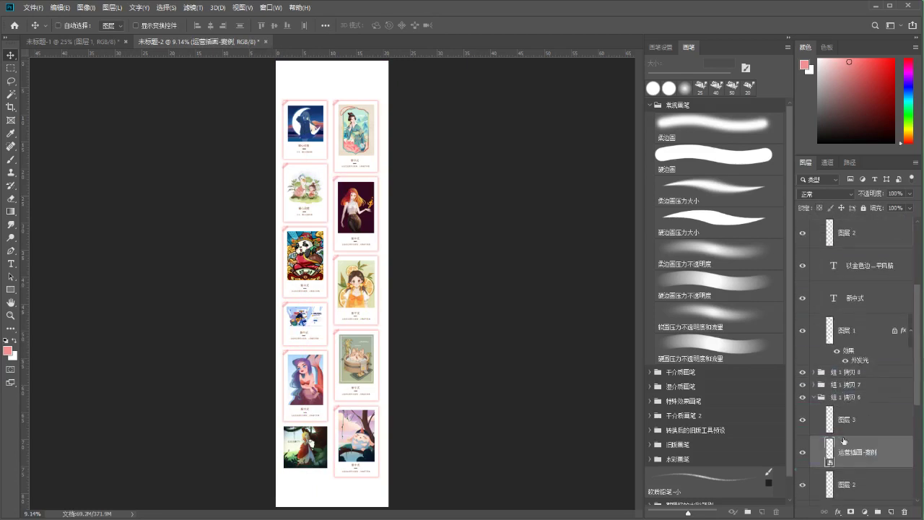
click(814, 397)
click(801, 397)
click(802, 397)
Bring up the save dialog with Ctrl+S and cancel it without saving
key(ctrl+s)
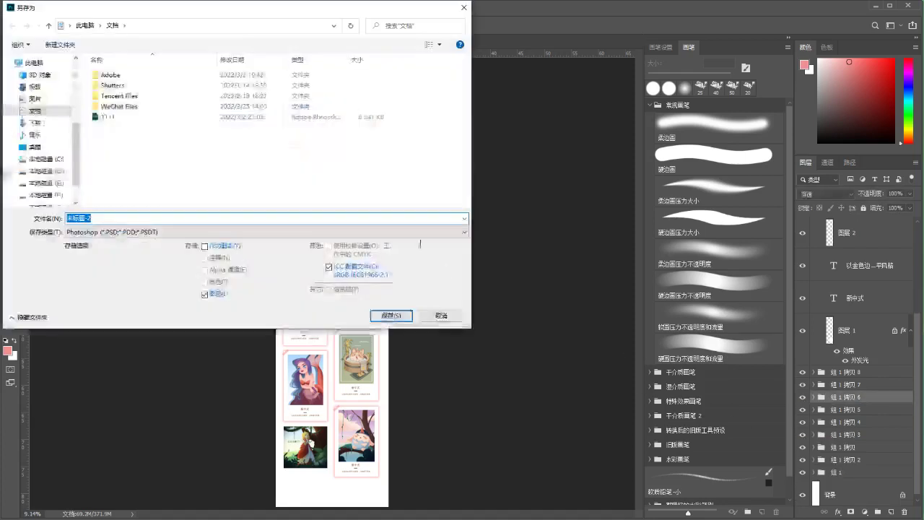
click(441, 315)
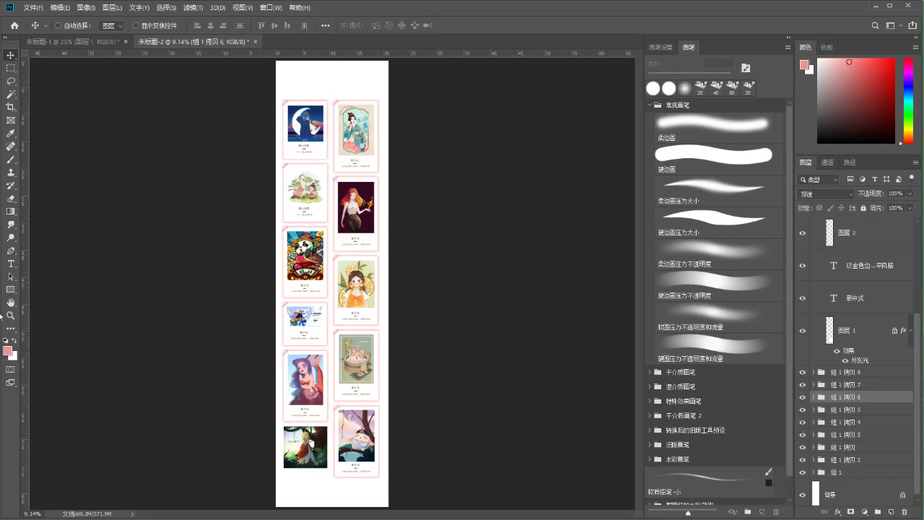
click(10, 316)
drag(330, 87, 395, 104)
drag(357, 181, 356, 208)
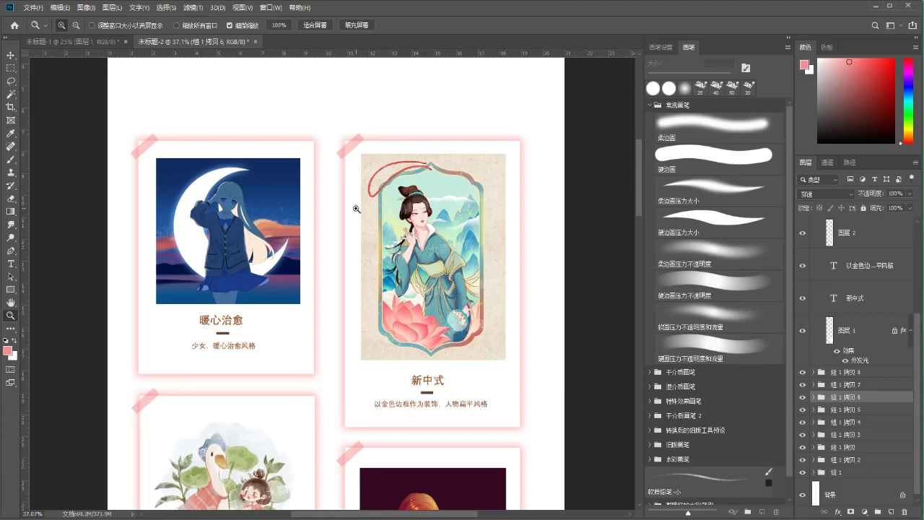
key(b)
drag(295, 204, 296, 221)
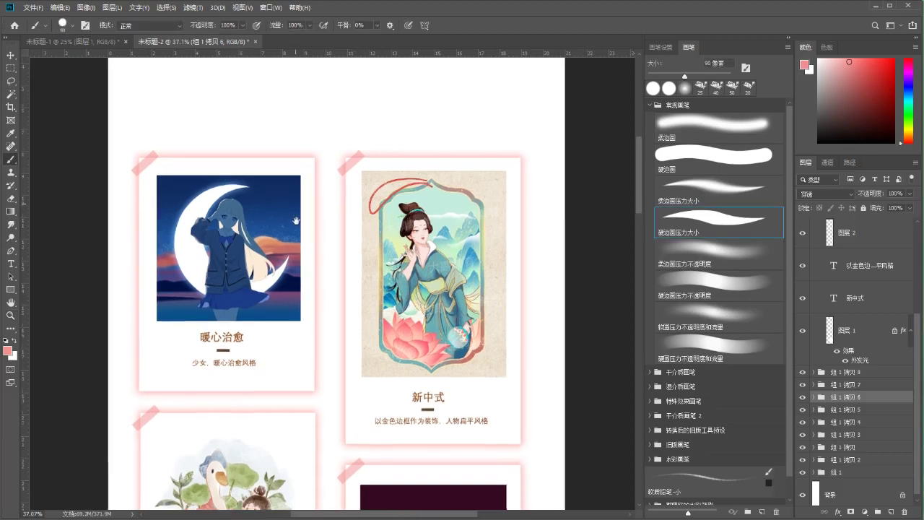
click(11, 316)
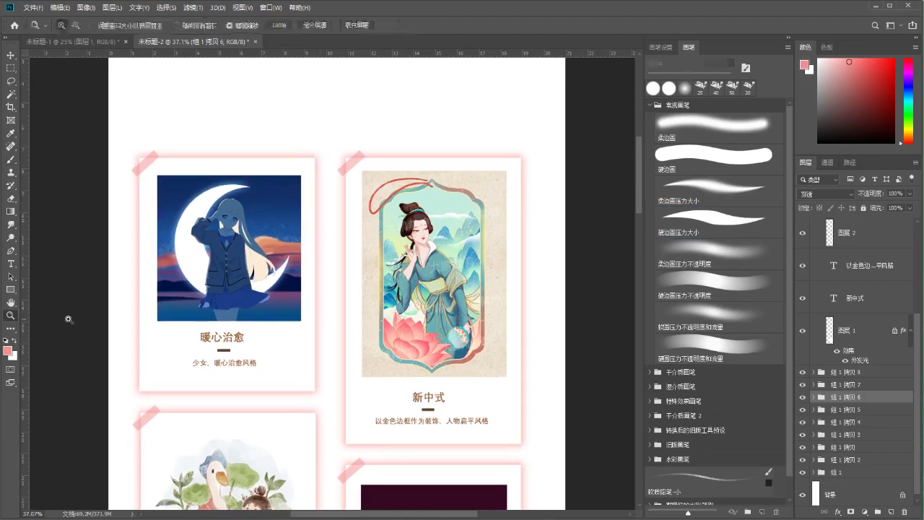
alt+click(294, 238)
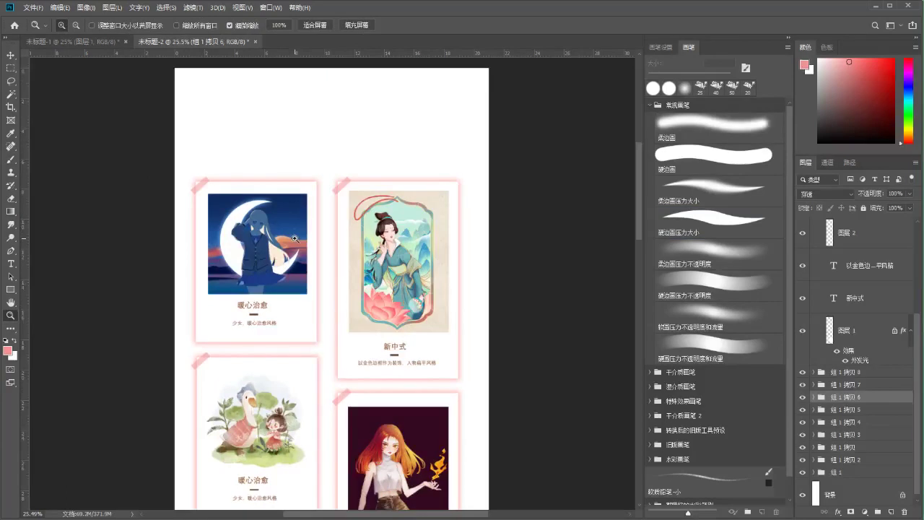
drag(420, 222, 420, 212)
drag(640, 189, 636, 206)
drag(232, 127, 326, 151)
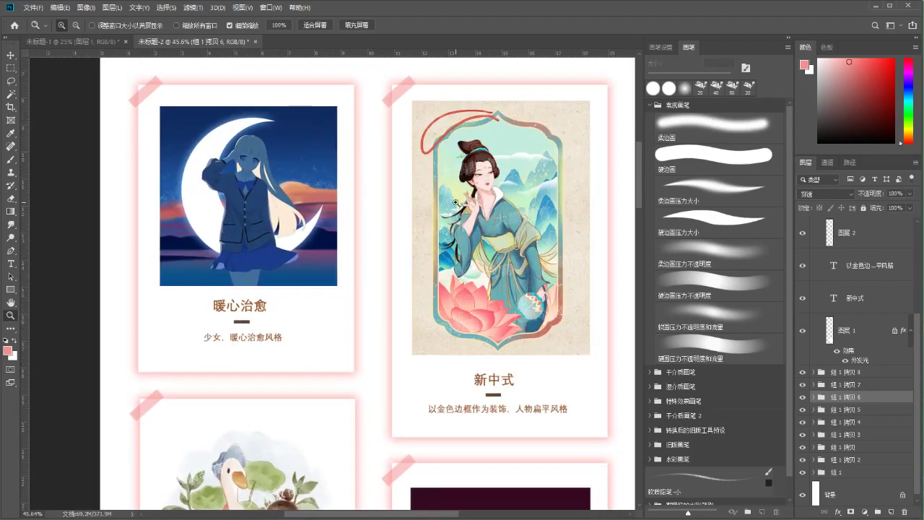
drag(269, 250, 178, 137)
drag(377, 343, 413, 225)
drag(395, 312, 423, 180)
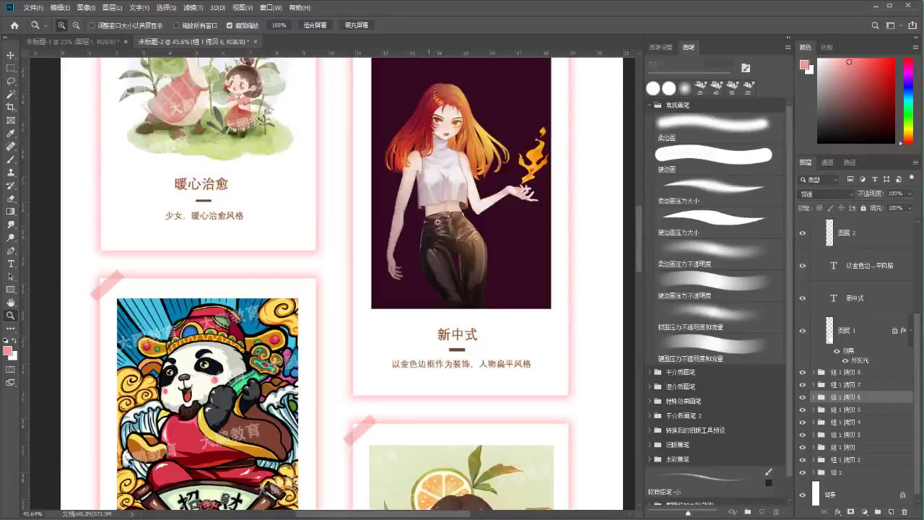
drag(317, 257, 289, 258)
drag(360, 114, 368, 369)
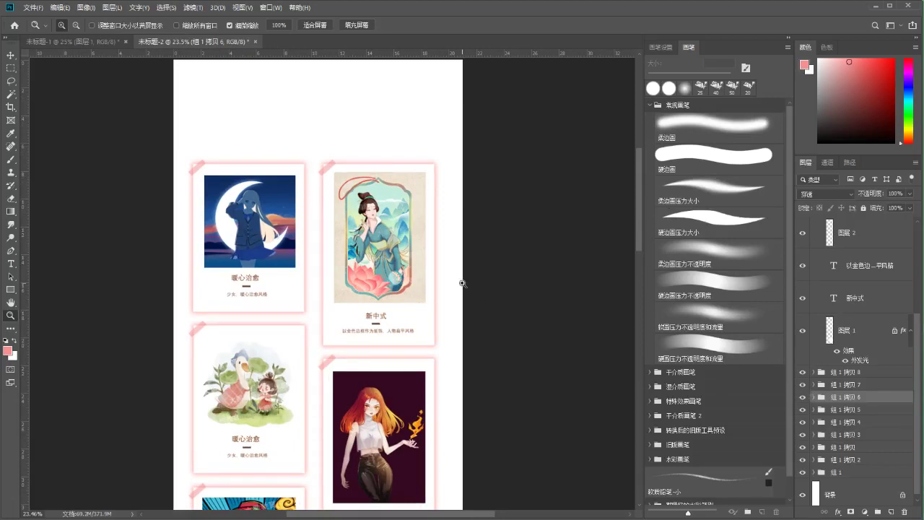
scroll(845, 420, down, 1)
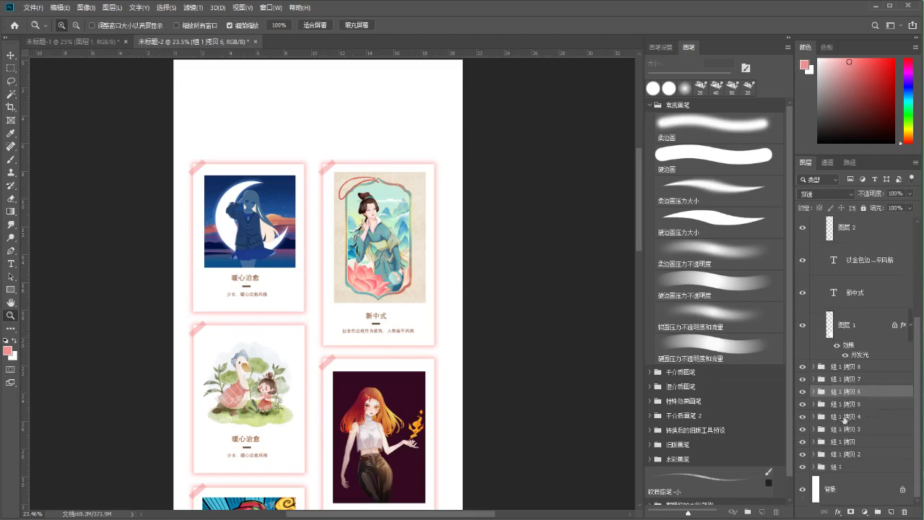
scroll(427, 322, down, 5)
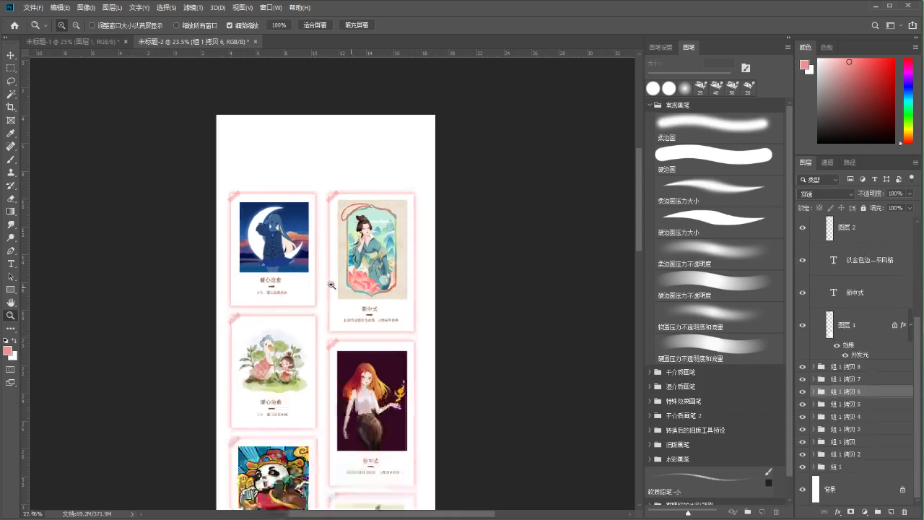
click(800, 391)
key(v)
ctrl+click(289, 325)
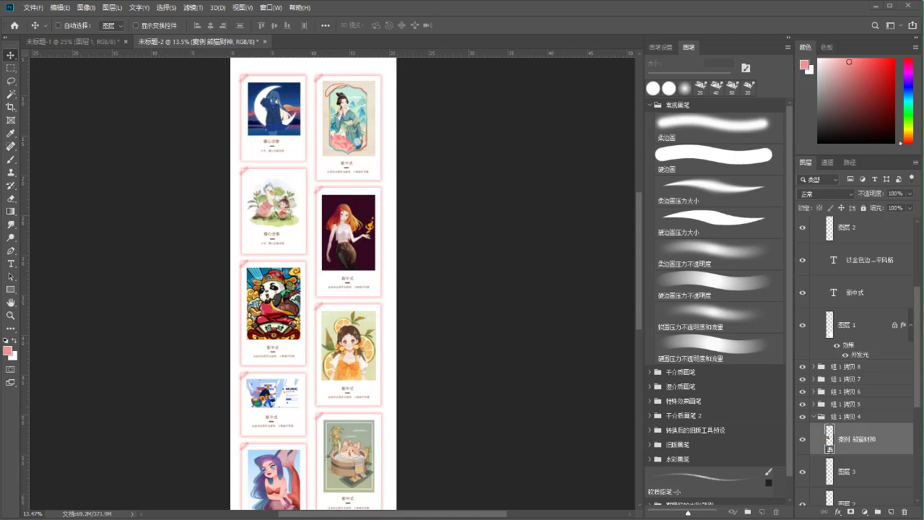
click(34, 7)
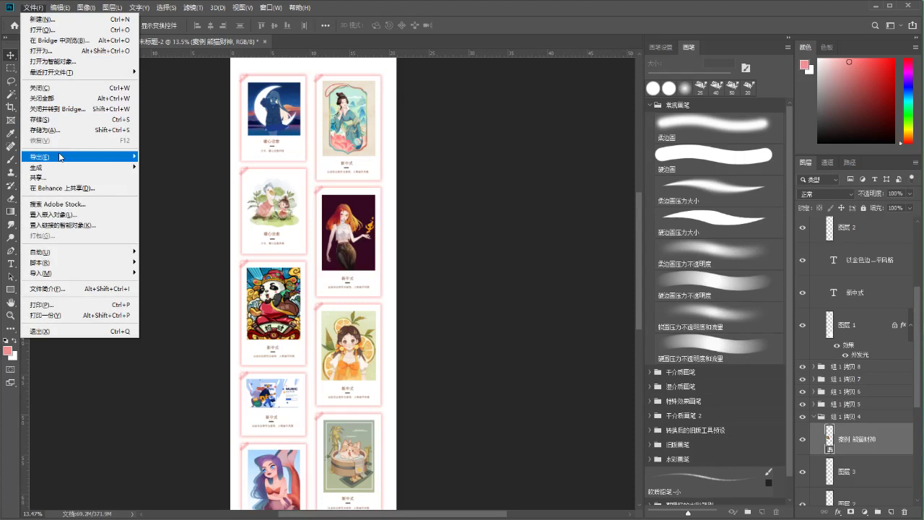
mouse_move(60, 157)
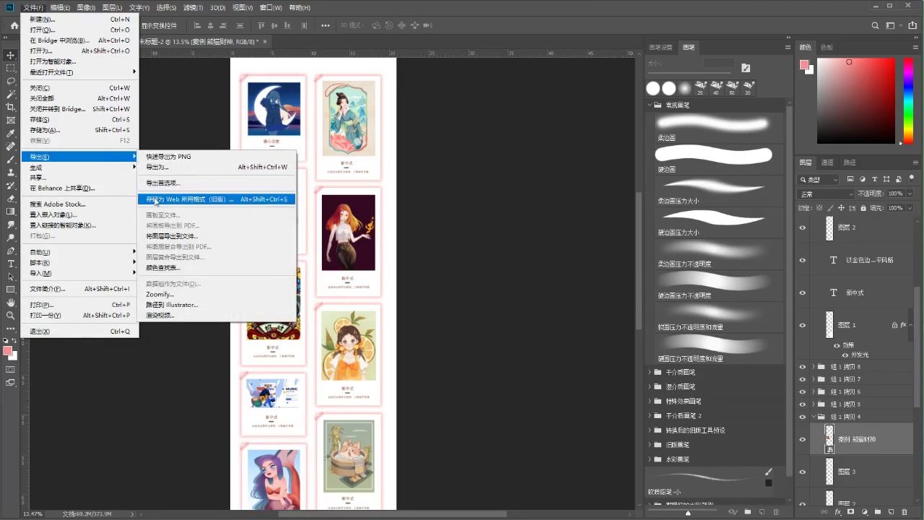
click(155, 202)
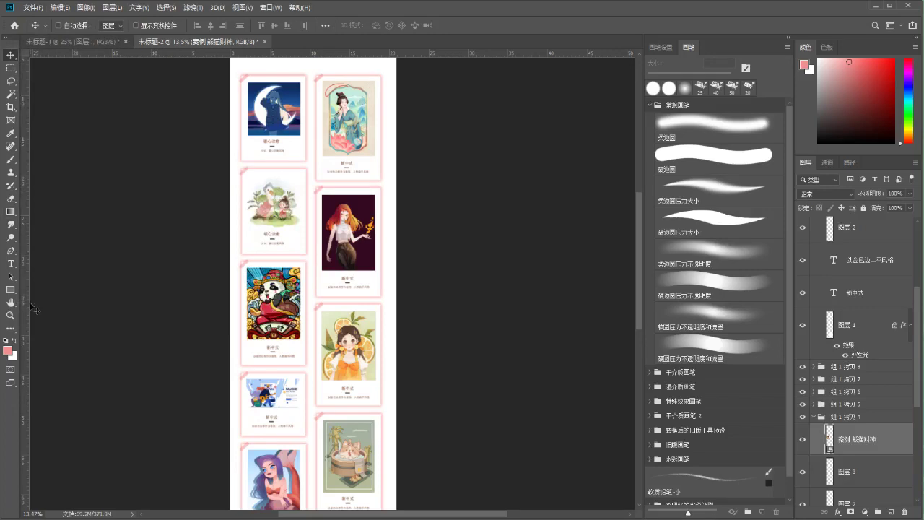
click(10, 316)
drag(277, 226, 277, 226)
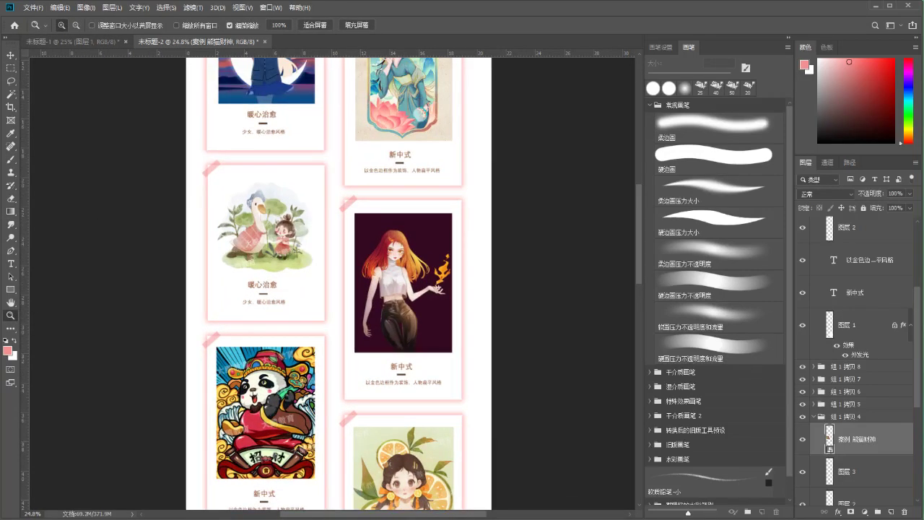
alt+click(157, 200)
scroll(159, 206, up, 3)
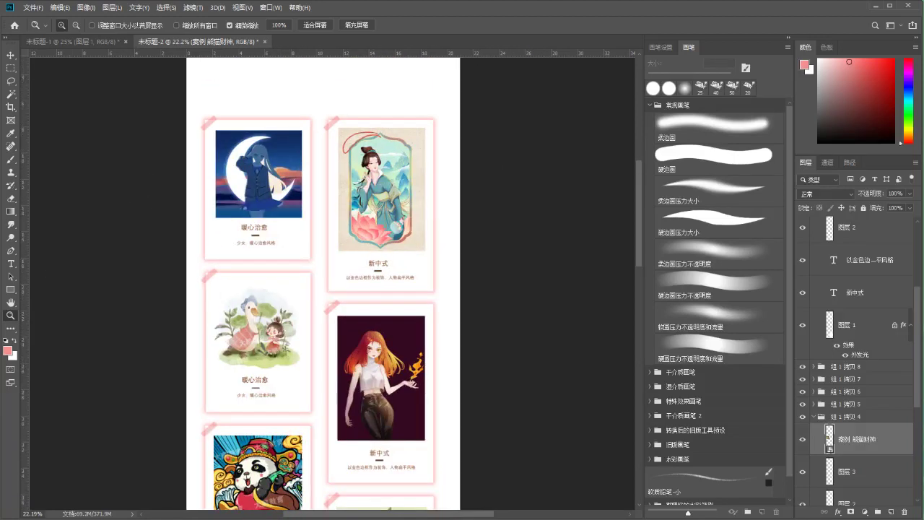
alt+click(308, 247)
scroll(462, 241, down, 2)
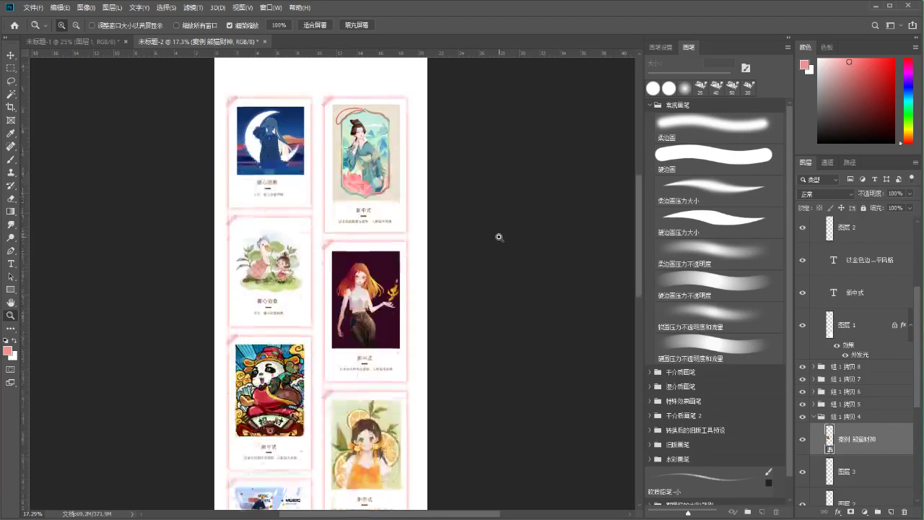
key(b)
drag(642, 275, 638, 383)
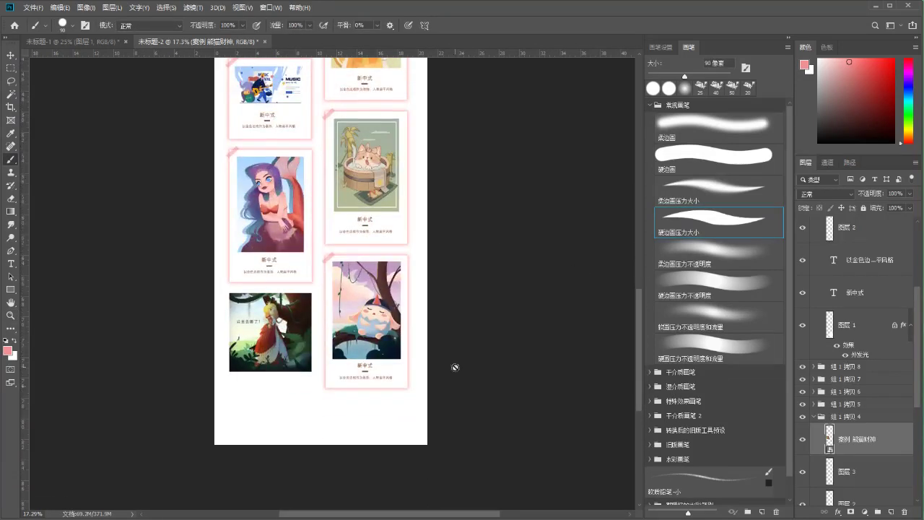
key(v)
ctrl+click(332, 368)
Duplicate the 组 1 拷贝 9 card and place the copy in the empty bottom-left slot
scroll(849, 318, up, 1)
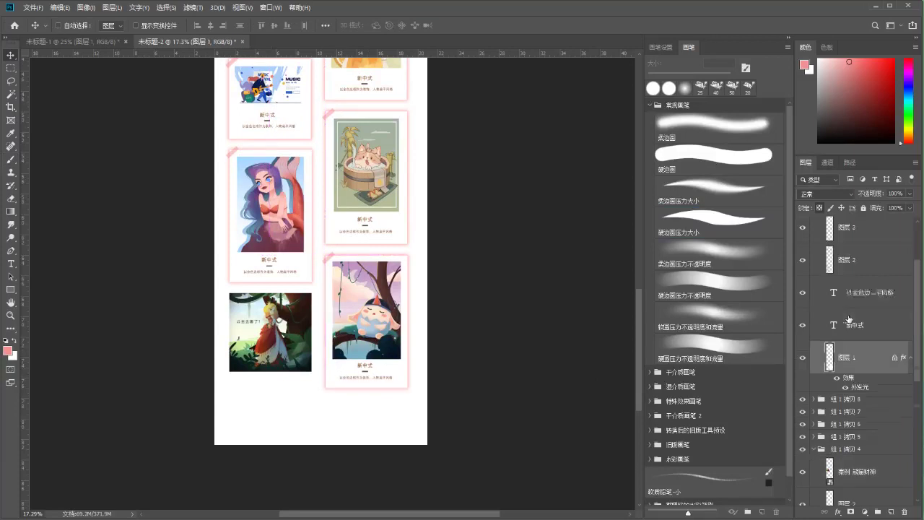
scroll(849, 319, up, 2)
click(812, 271)
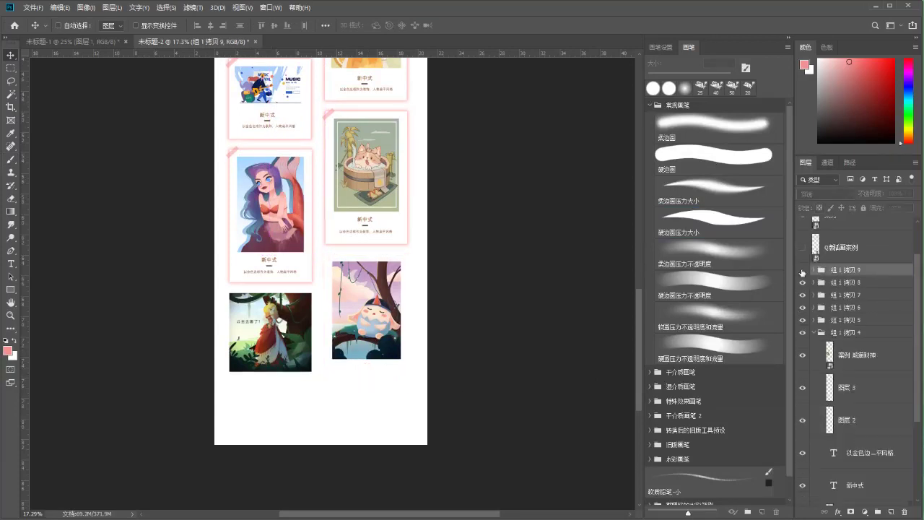
scroll(370, 220, up, 2)
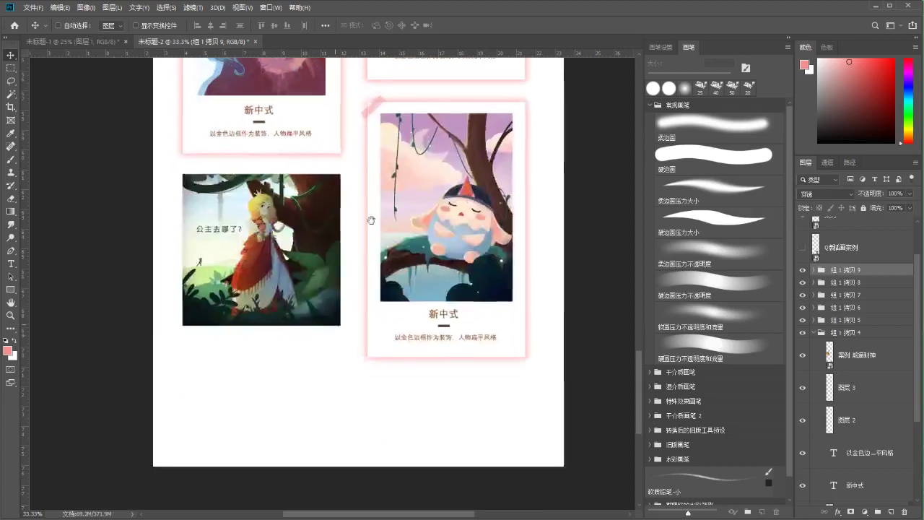
key(ctrl+alt+t)
drag(470, 174, 279, 245)
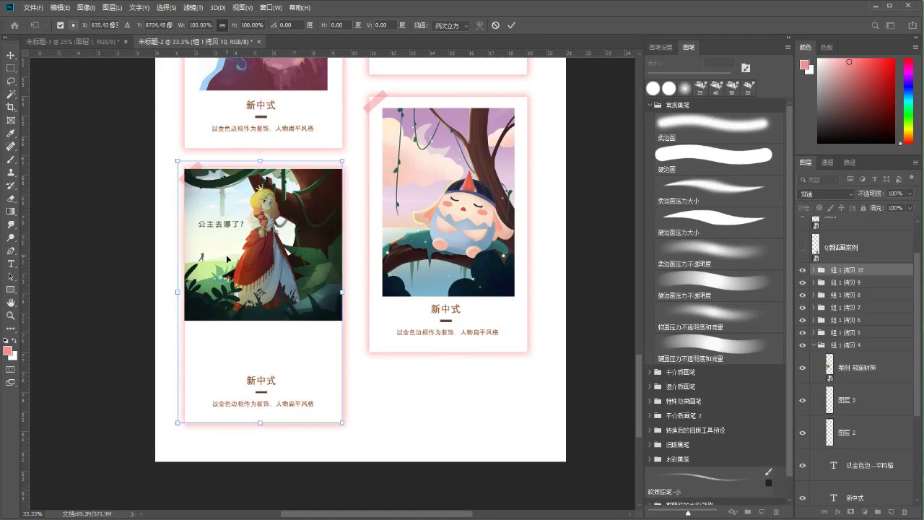
key(Return)
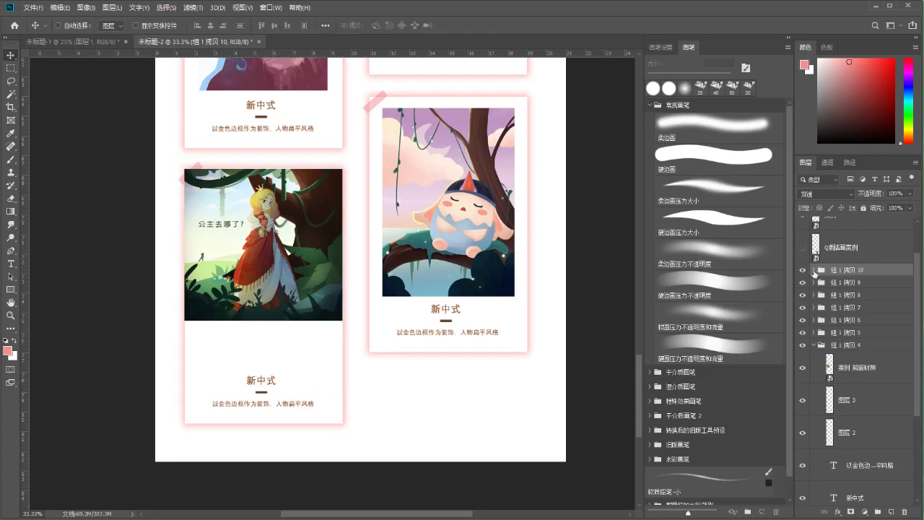
Expand the new 组 1 拷贝 10 group and select its title and caption layers
click(814, 270)
click(851, 338)
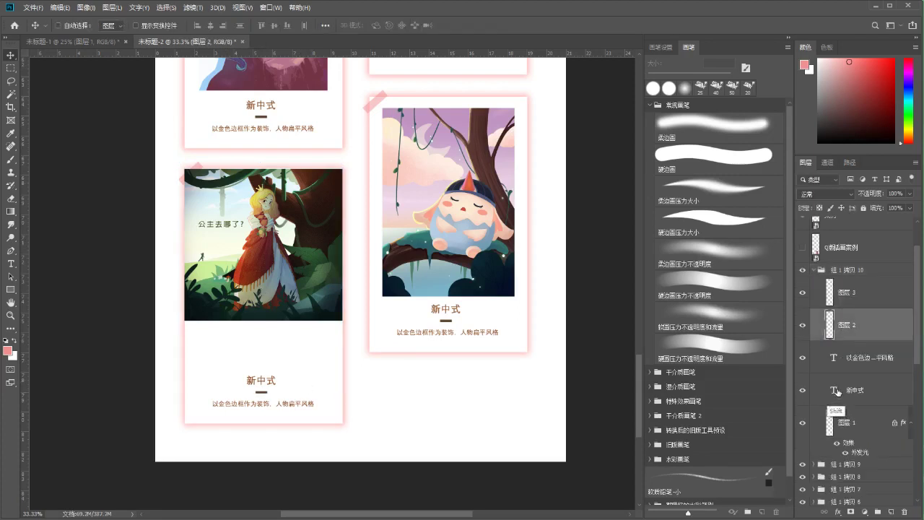
shift+click(837, 393)
key(ctrl+t)
Raise the card's title and caption, then paste the picture-book illustration and shrink it to fit
drag(287, 397, 282, 356)
key(Return)
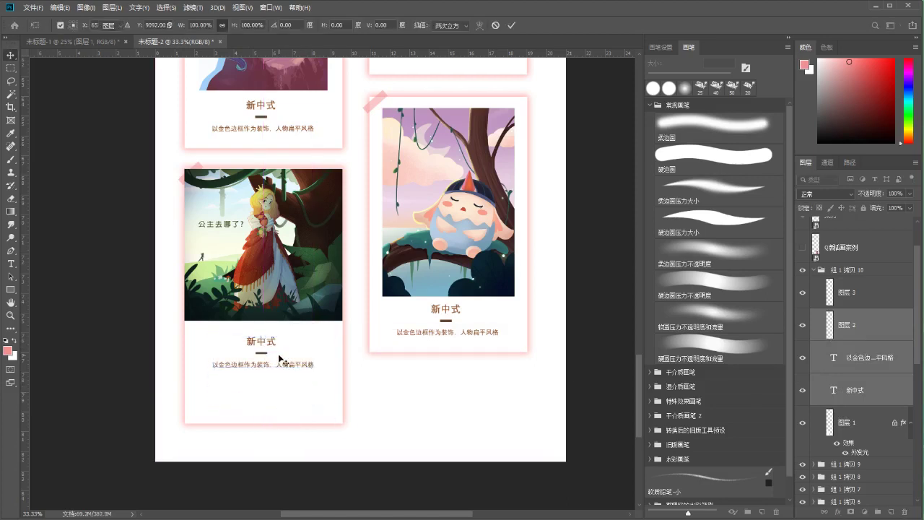
key(ctrl+v)
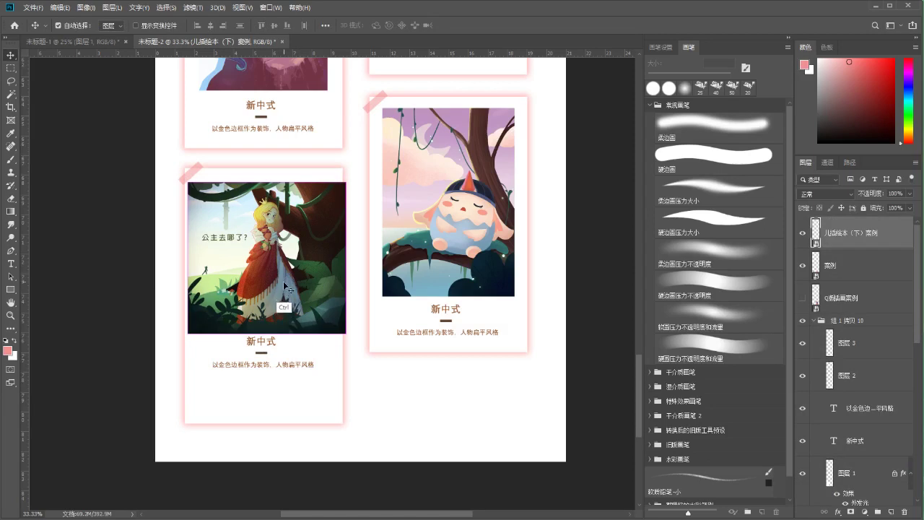
key(ctrl+t)
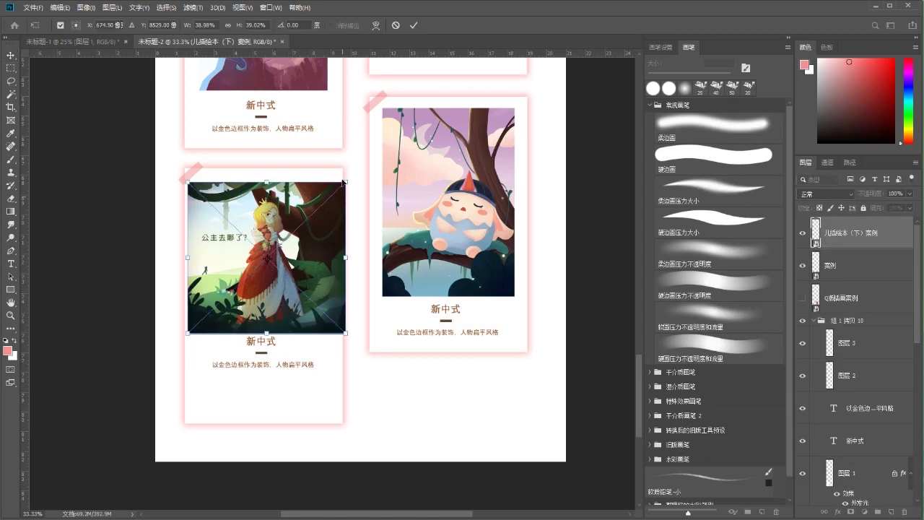
drag(347, 181, 324, 200)
drag(322, 244, 314, 219)
drag(331, 312, 327, 310)
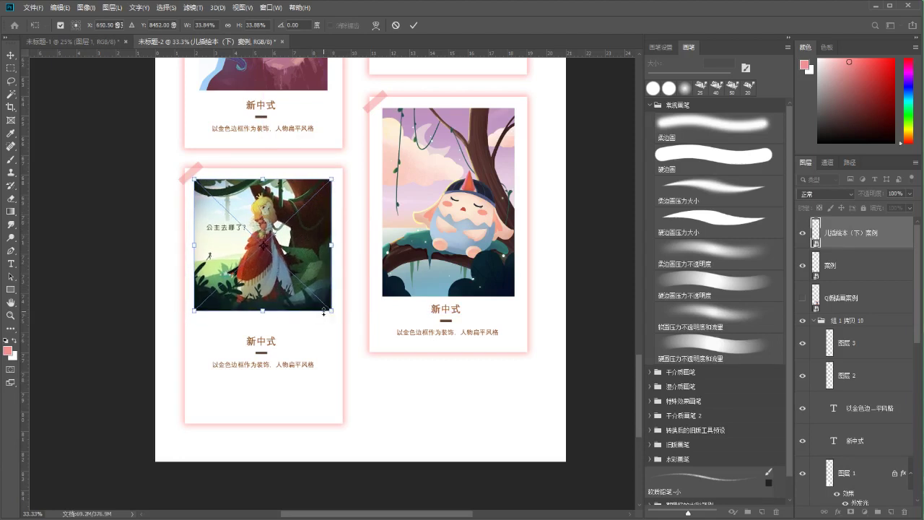
key(Return)
Nudge the princess illustration right and down inside the card
scroll(334, 292, down, 2)
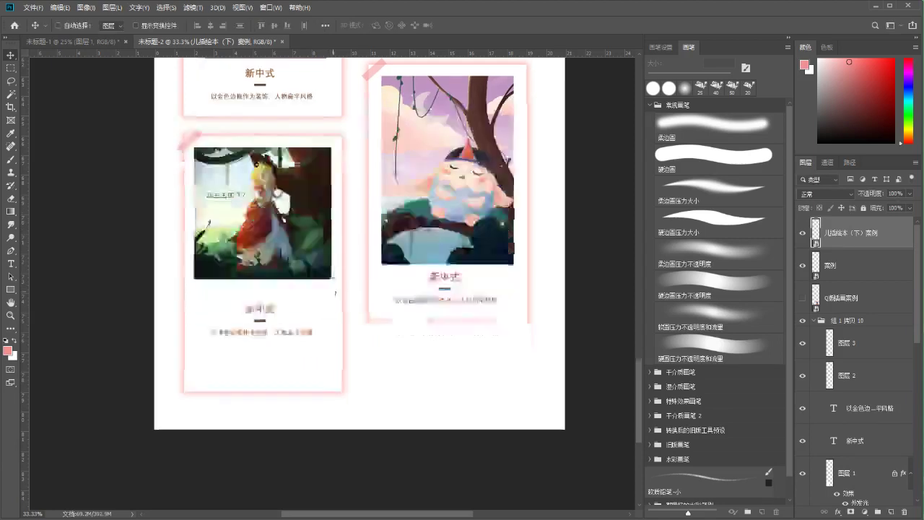
key(ctrl+t)
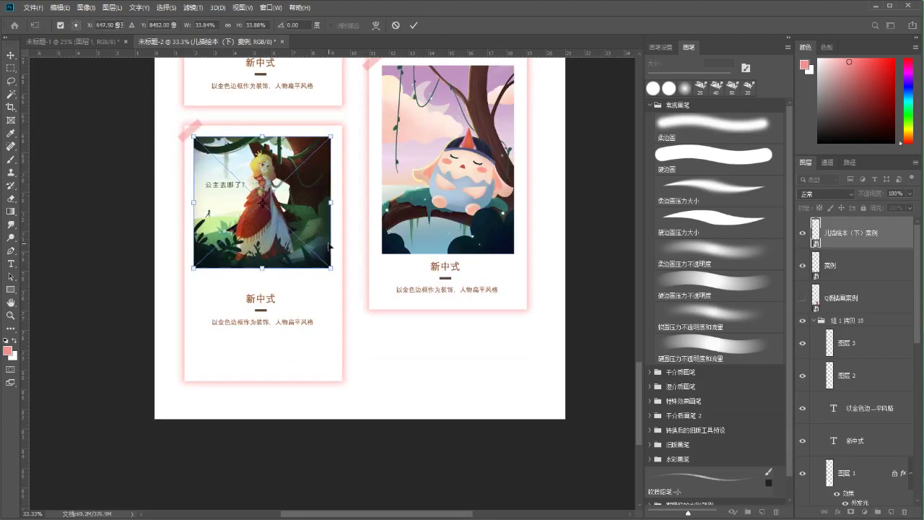
key(Right)
key(Right)
key(Right)
key(Right)
key(Right)
key(Right)
key(Right)
key(Right)
key(Right)
key(Right)
key(Right)
key(Right)
key(Down)
key(Down)
key(Down)
key(Down)
key(Down)
key(Down)
key(Down)
key(Down)
key(Down)
key(Return)
scroll(291, 256, up, 2)
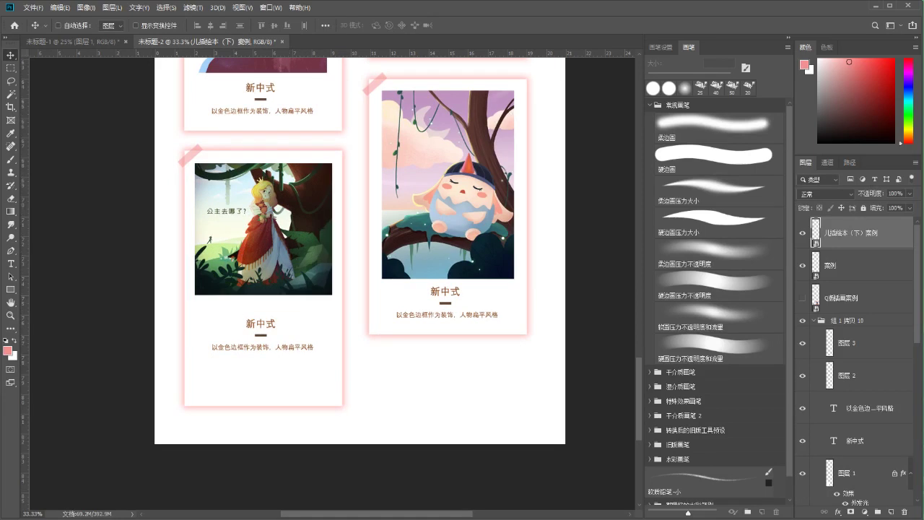
Move the 新中式 title up slightly
drag(253, 323, 269, 314)
key(ctrl+t)
key(ctrl+plus)
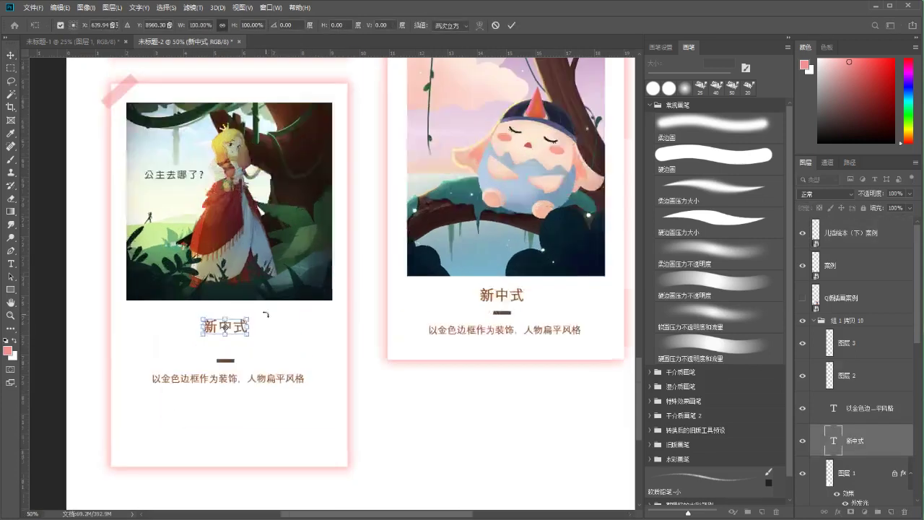
key(Return)
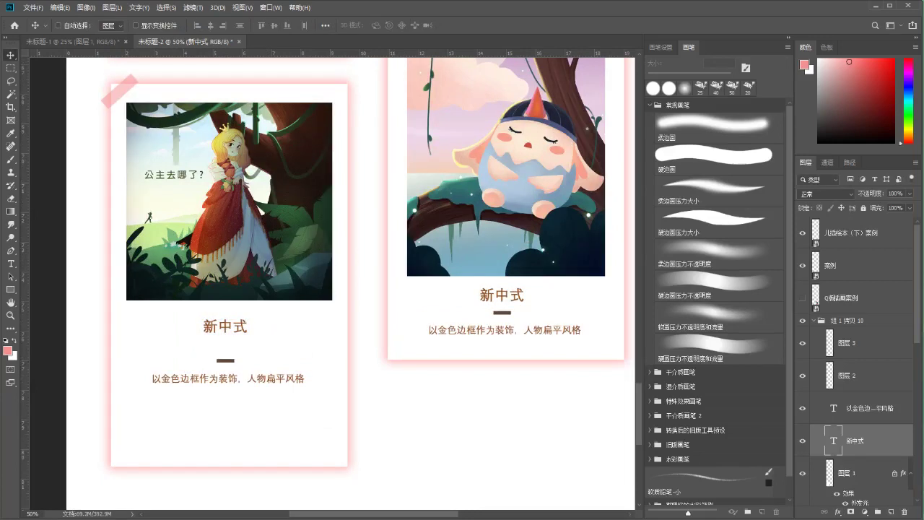
Shorten the lower-left card background to about 80.7% height
drag(254, 361, 275, 268)
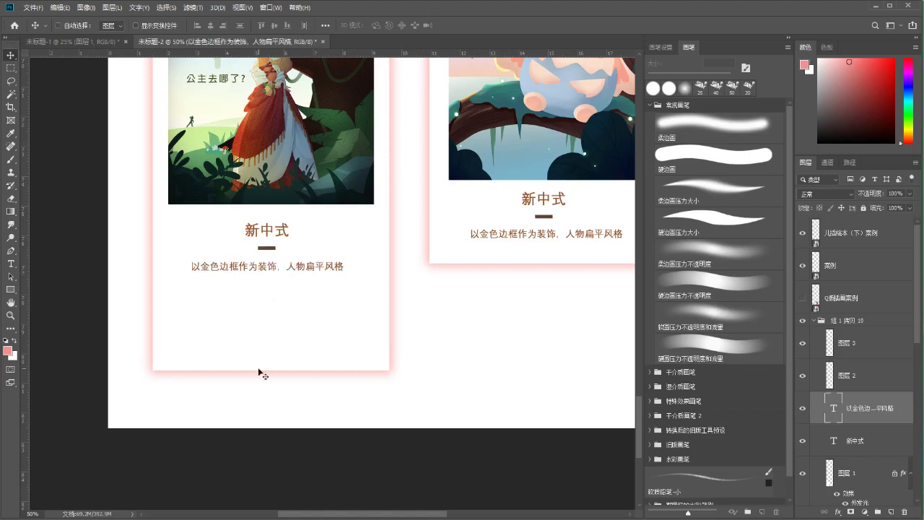
ctrl+click(256, 332)
key(ctrl+t)
drag(270, 369, 281, 296)
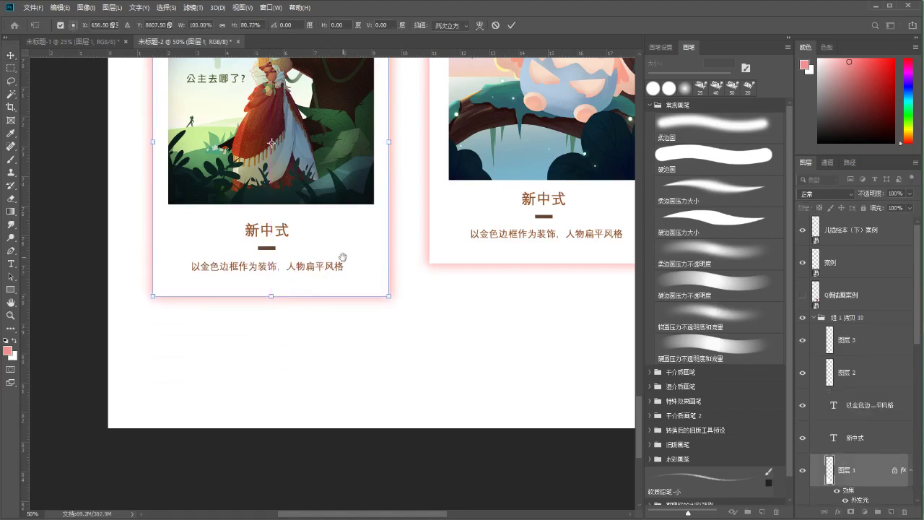
drag(342, 257, 303, 309)
key(Return)
scroll(304, 310, down, 2)
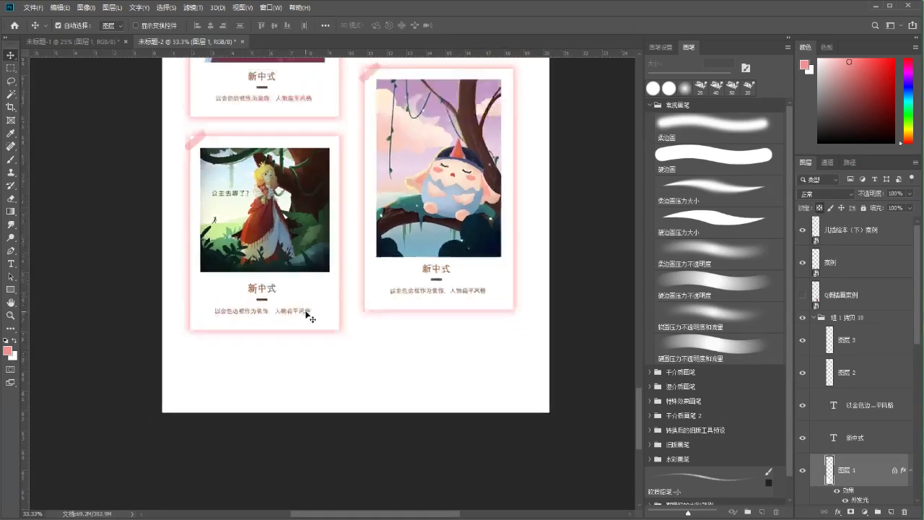
scroll(307, 314, down, 4)
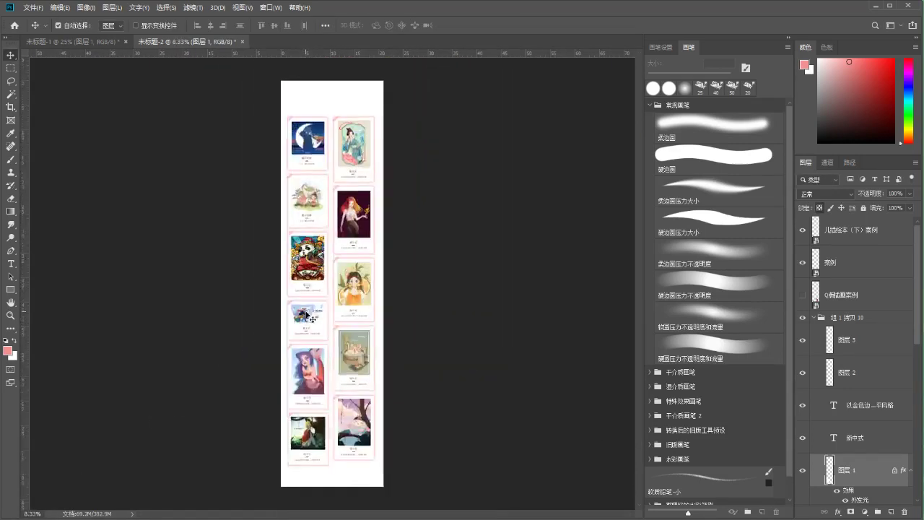
Crop the empty space off the bottom of the page
scroll(312, 318, up, 1)
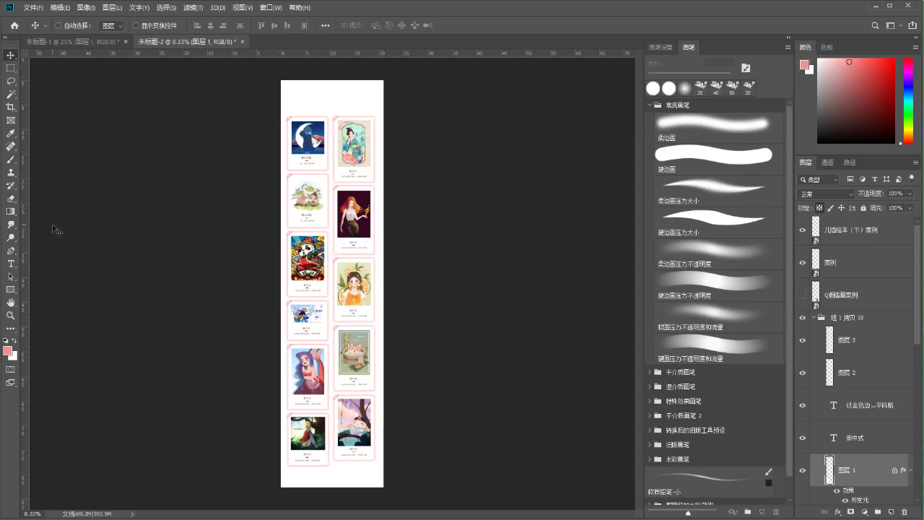
click(11, 107)
drag(334, 489, 336, 485)
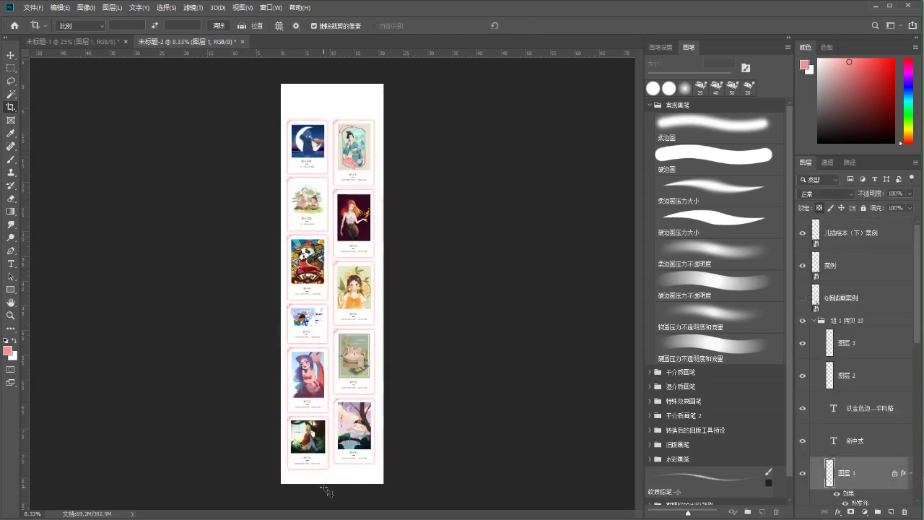
click(10, 316)
drag(336, 98, 373, 101)
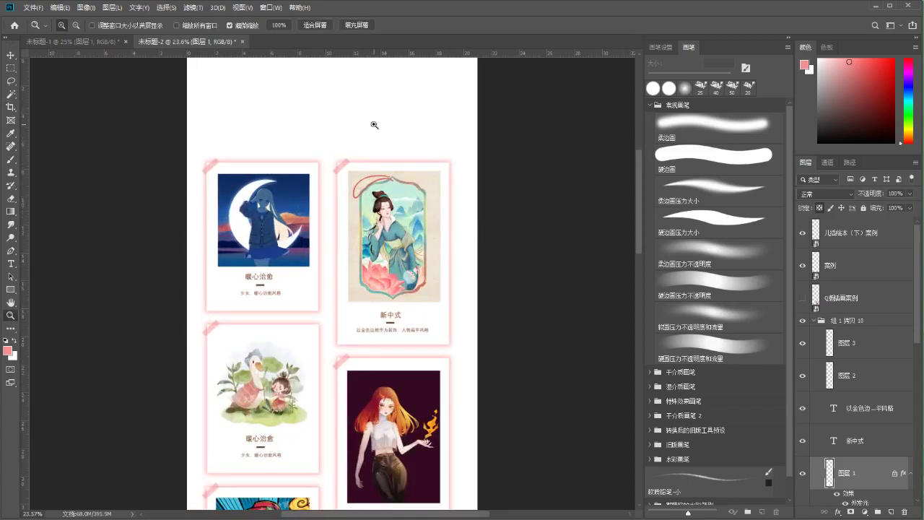
drag(634, 161, 629, 167)
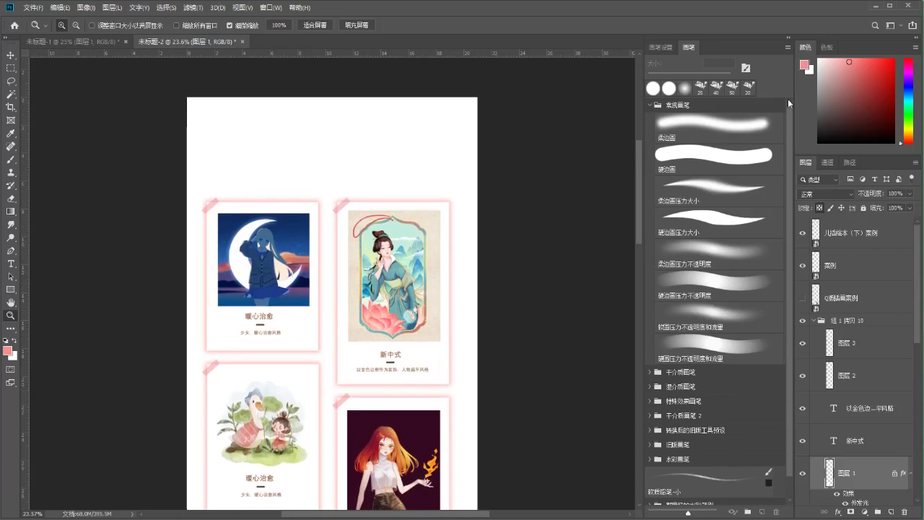
Delete the unused Q版插画案例 layer
click(817, 308)
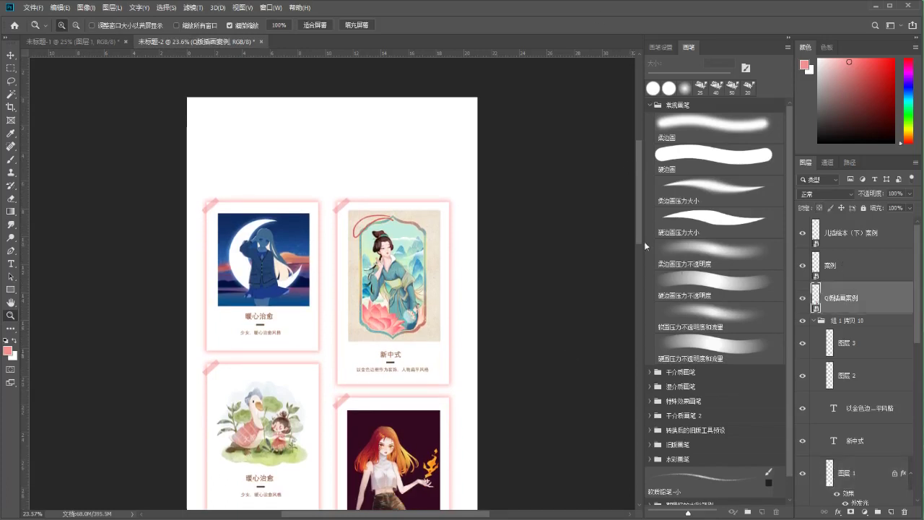
drag(638, 190, 629, 369)
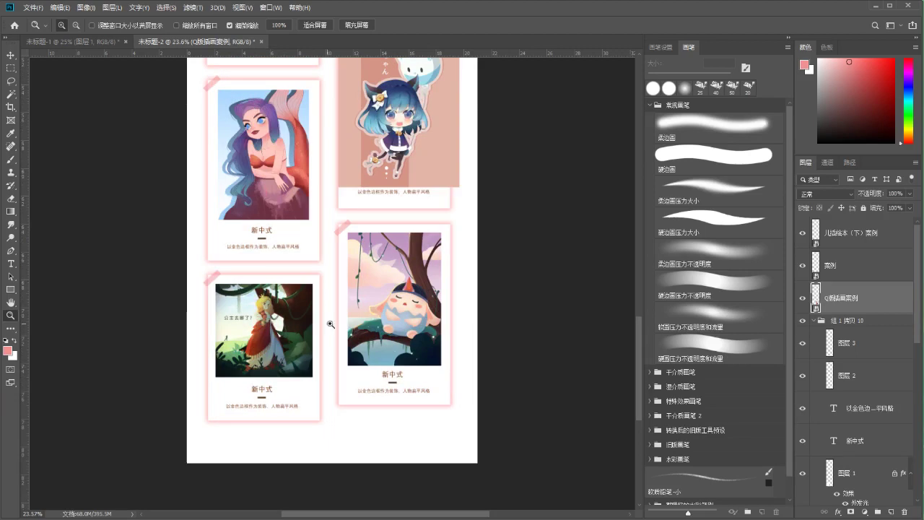
key(ctrl+t)
drag(397, 115, 365, 164)
key(Return)
key(Delete)
key(z)
drag(641, 336, 636, 160)
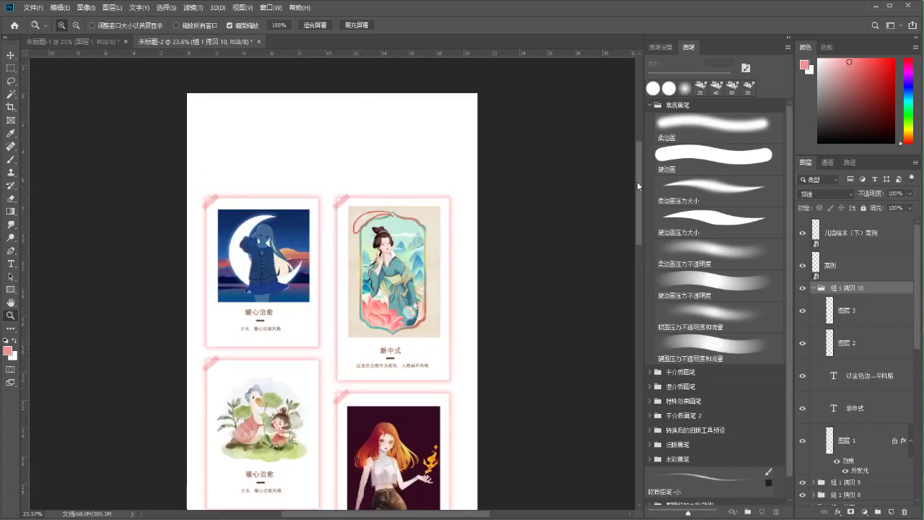
drag(372, 210, 381, 226)
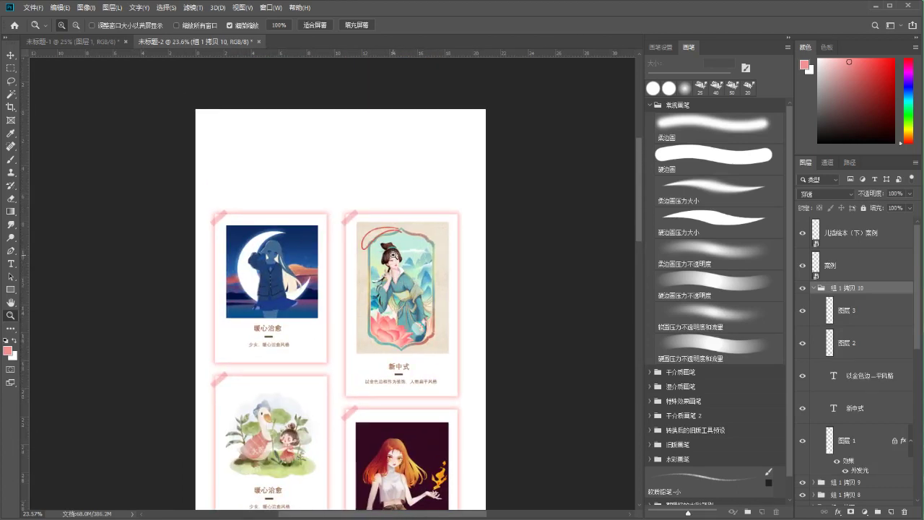
Move the 儿童绘本（下）案例 layer into group 组 1 拷贝 10
click(878, 245)
drag(477, 456, 477, 94)
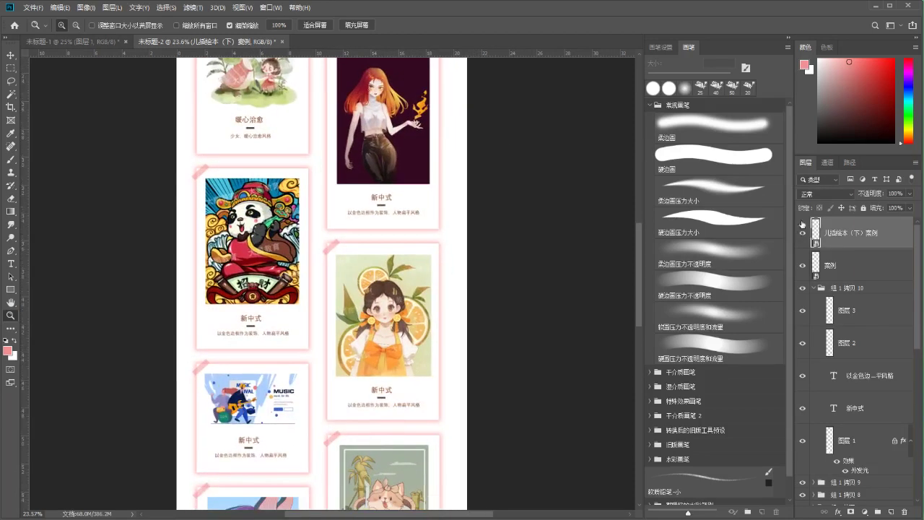
drag(436, 356, 443, 145)
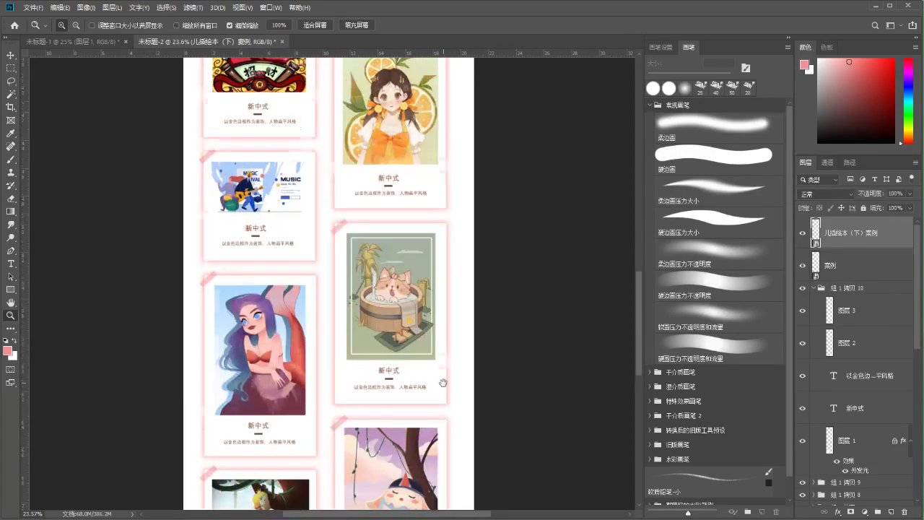
drag(443, 381, 623, 213)
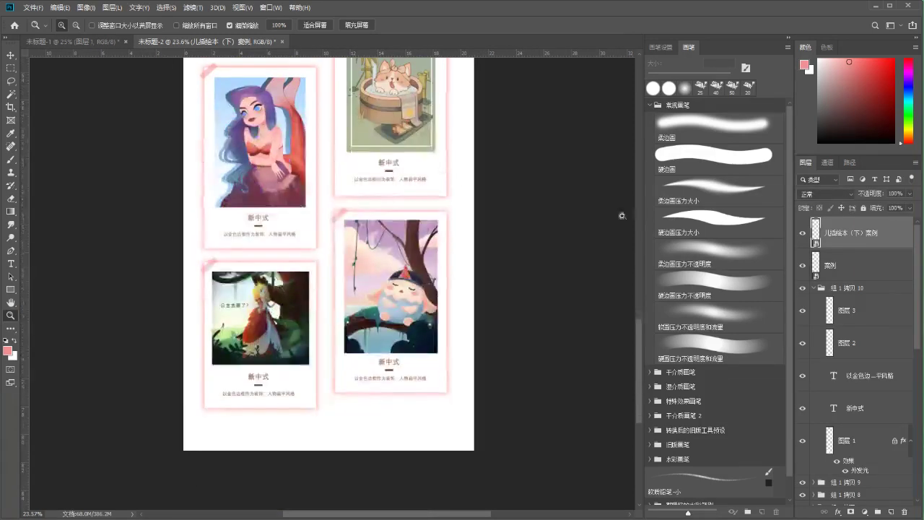
click(815, 288)
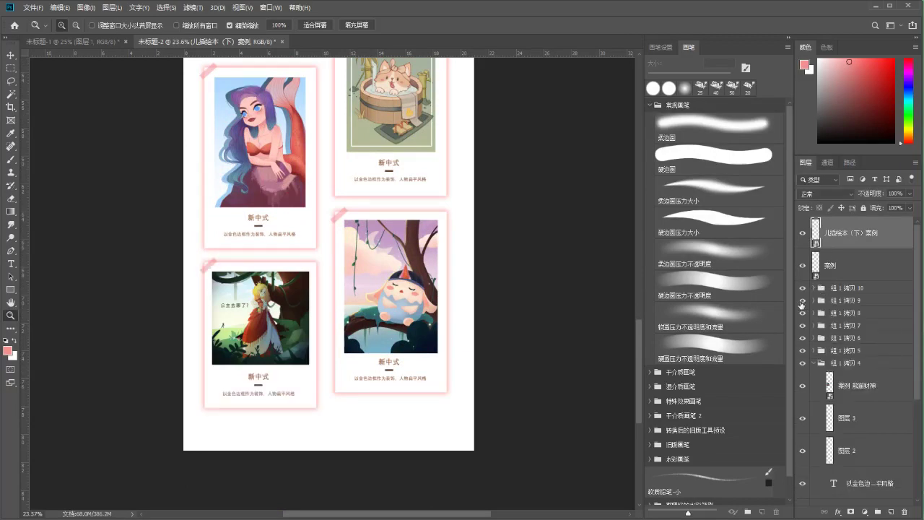
click(814, 288)
drag(825, 228, 816, 272)
click(814, 255)
Move the 案例 layer into group 组 1 拷贝 9
click(815, 238)
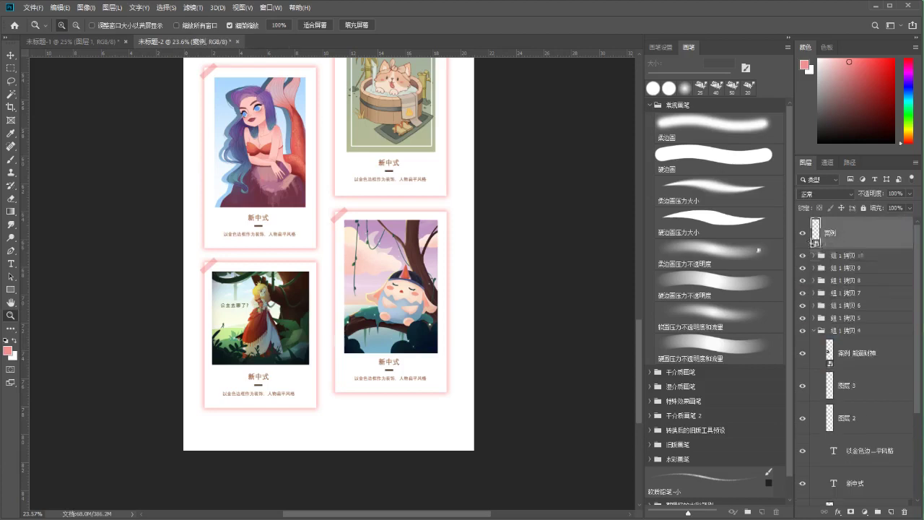
drag(639, 327, 647, 194)
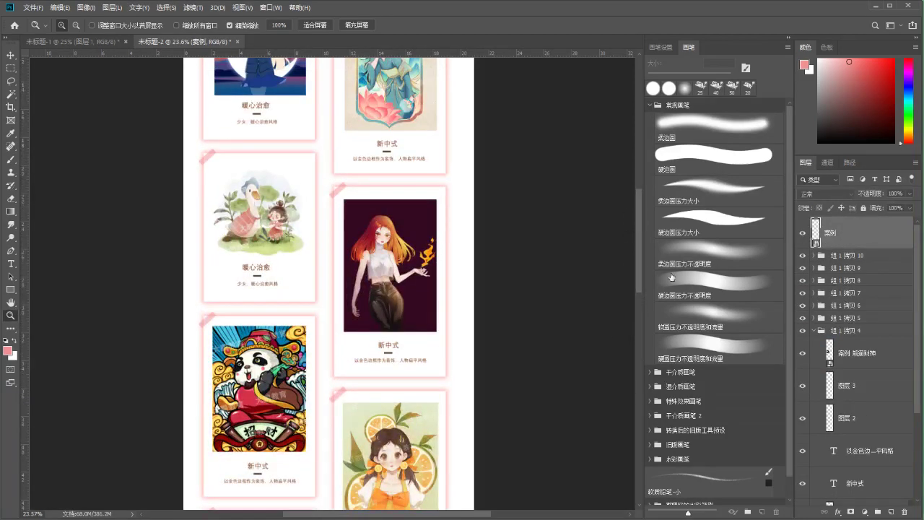
key(ctrl+t)
drag(639, 270, 637, 394)
key(Return)
click(802, 255)
click(802, 256)
click(806, 267)
click(806, 267)
drag(816, 267, 816, 246)
Collapse the 组 1 拷贝 9 and 组 1 拷贝 4 groups and zoom in on the page top
click(825, 237)
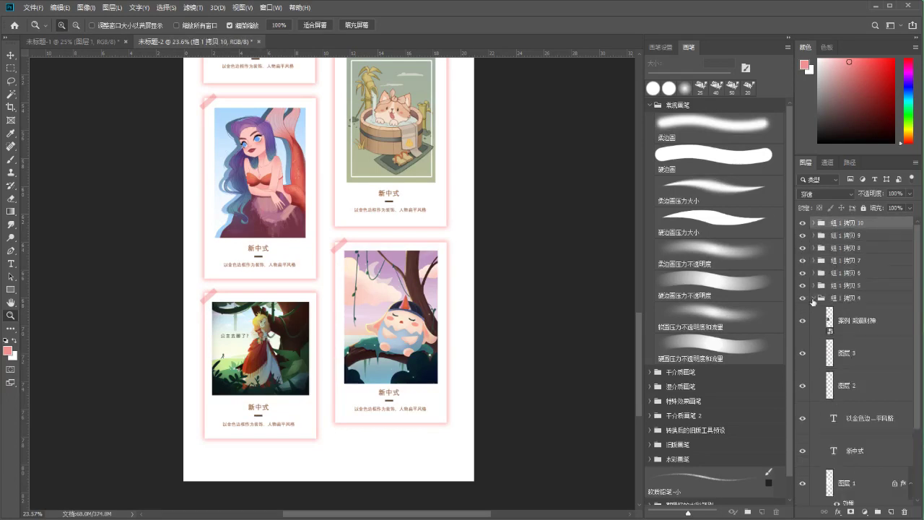
click(814, 298)
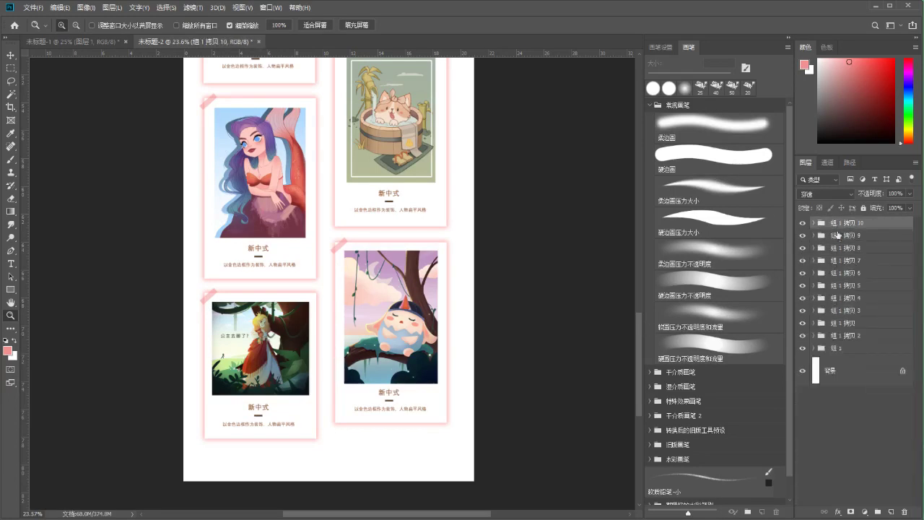
click(818, 235)
double_click(804, 249)
drag(641, 316, 640, 168)
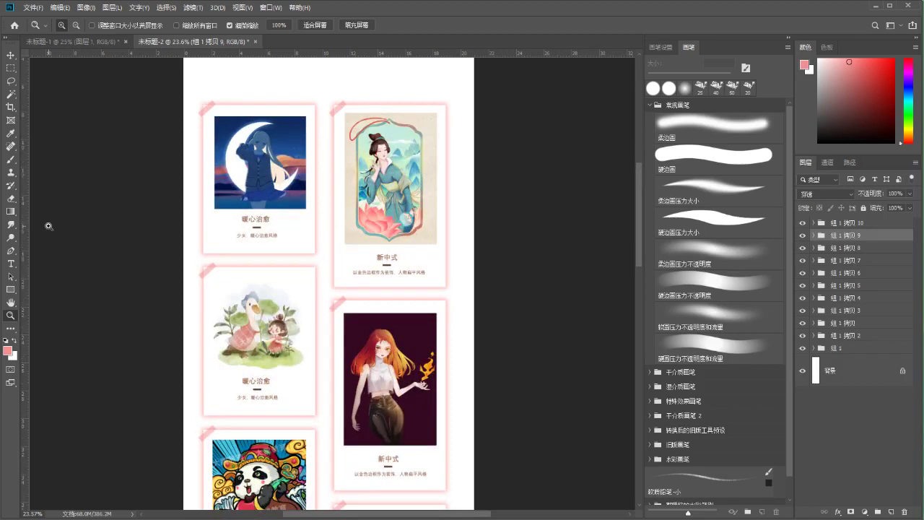
drag(306, 193, 347, 346)
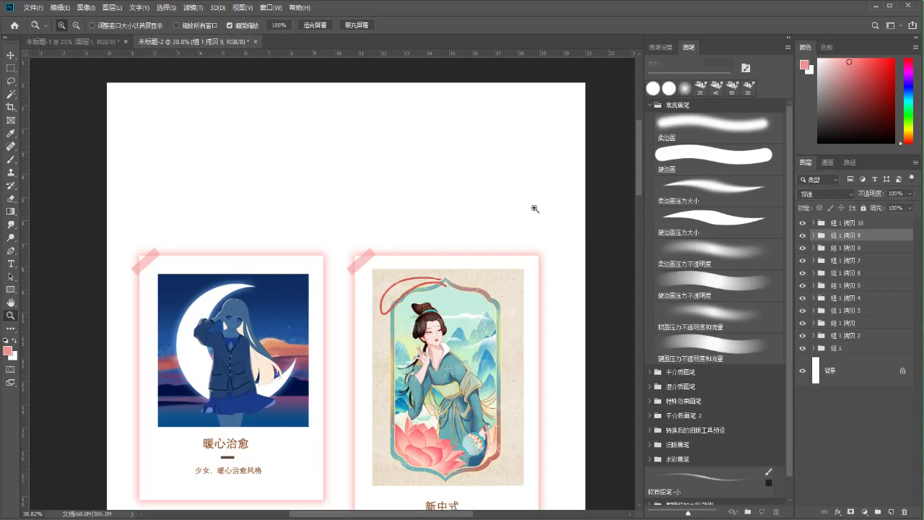
Type the name 桐桐 above the cards and move it toward the page centre
key(alt+bracketright)
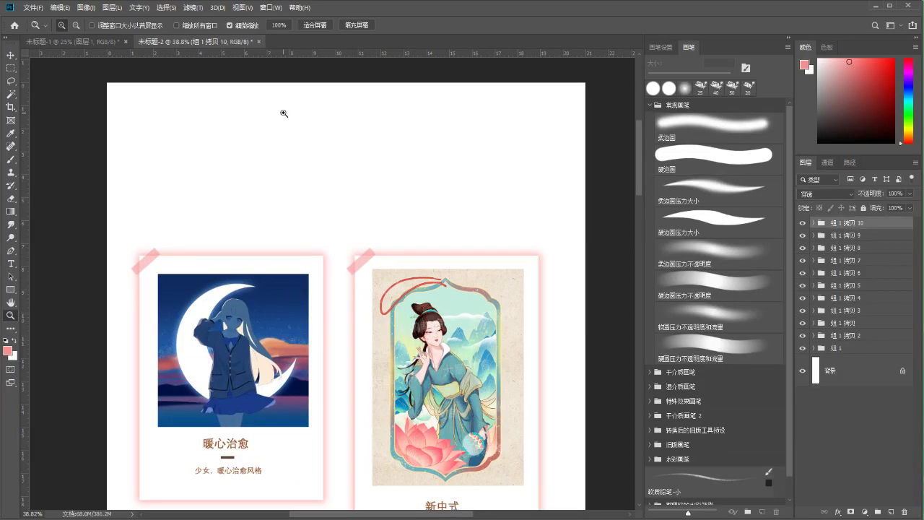
key(t)
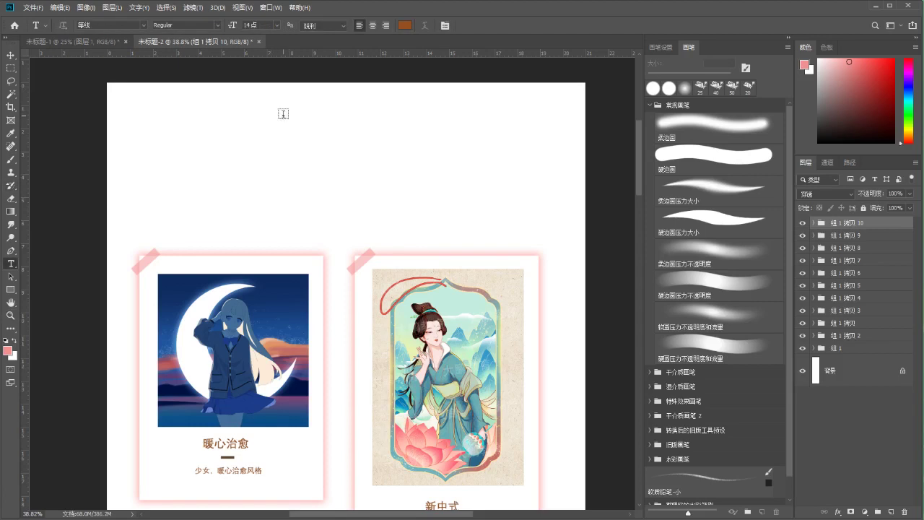
click(286, 117)
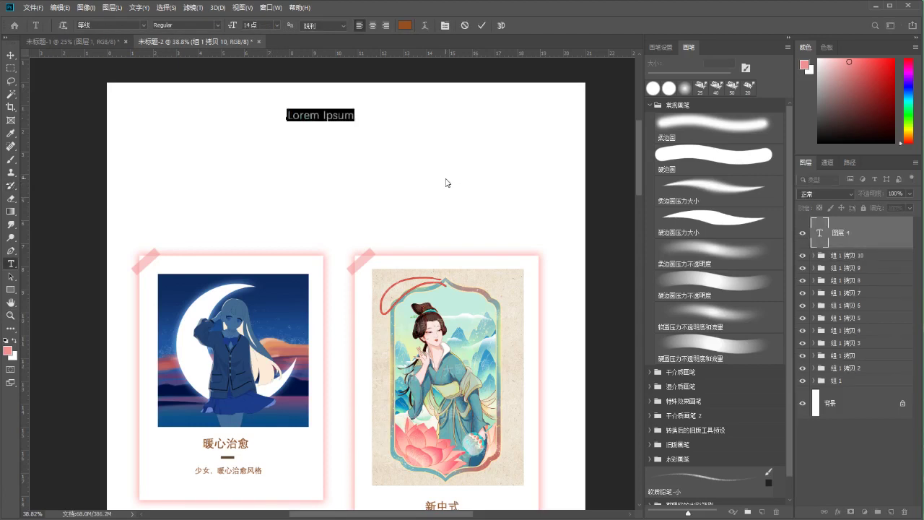
text(tong)
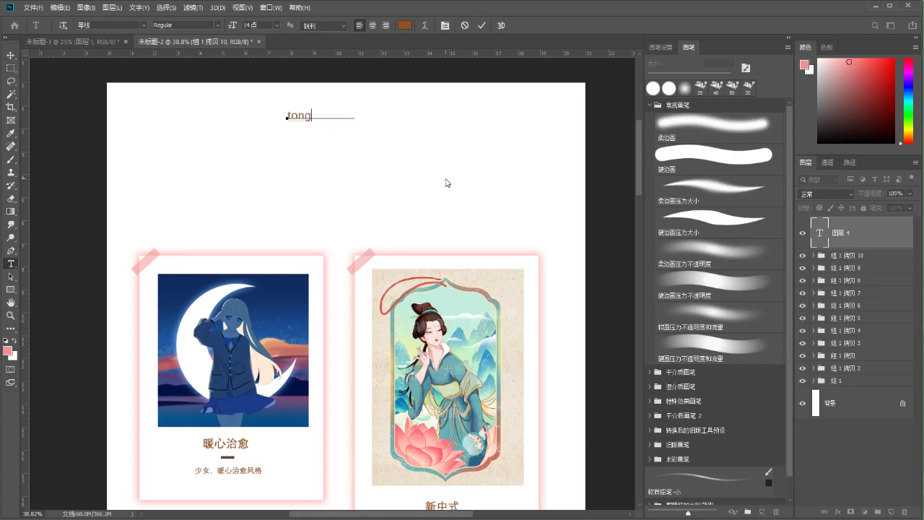
text(tong)
key(space)
click(482, 26)
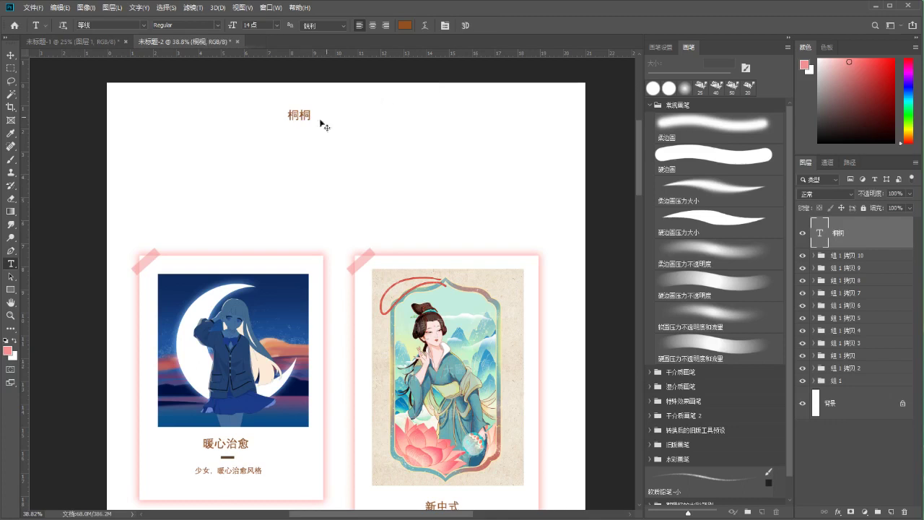
drag(306, 120, 344, 158)
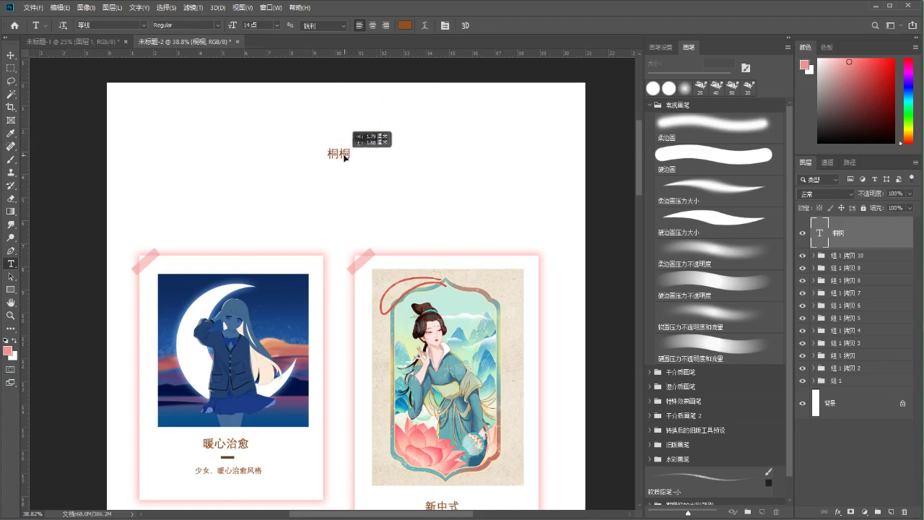
Add a new empty layer and draw a rectangular selection around 桐桐
click(892, 511)
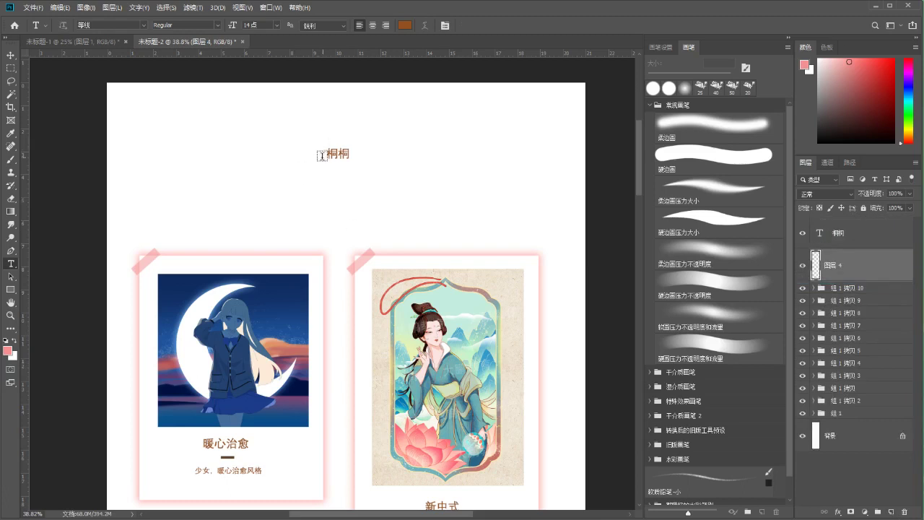
key(m)
drag(319, 145, 354, 157)
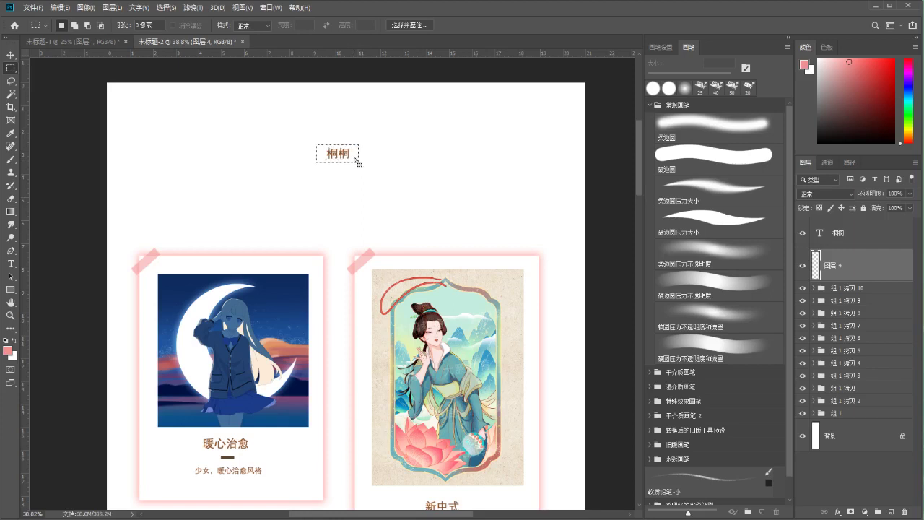
Give the white name box a soft pink Outer Glow layer effect
click(838, 511)
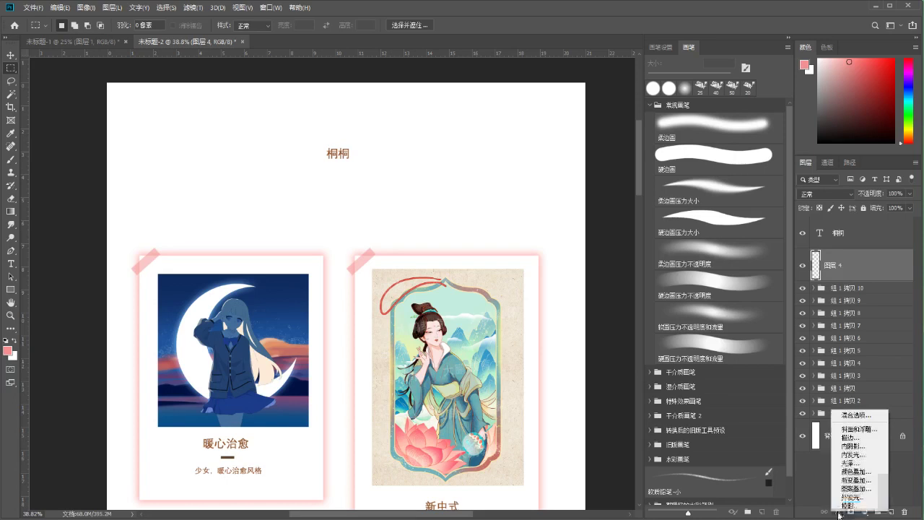
click(848, 492)
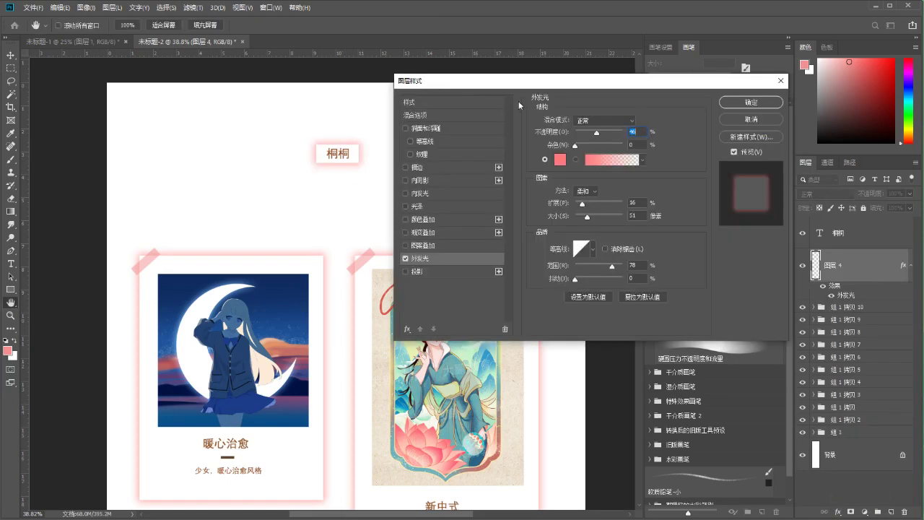
click(751, 102)
drag(371, 174, 365, 161)
key(m)
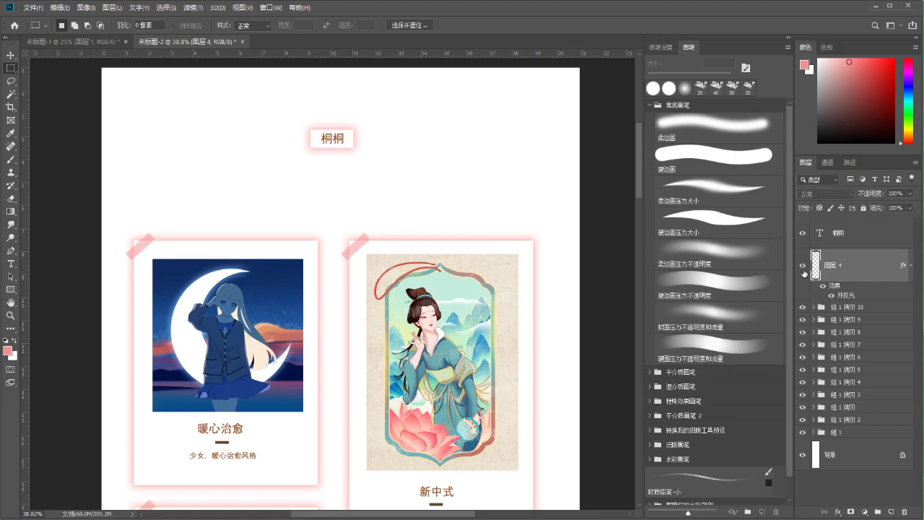
Move the 桐桐 name text straight down into the glowing white box
click(812, 237)
key(ctrl+t)
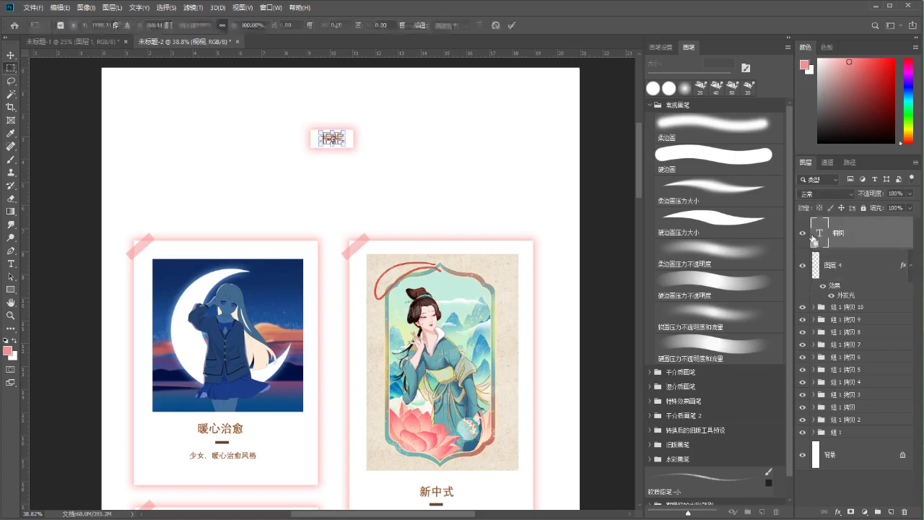
key(Return)
key(m)
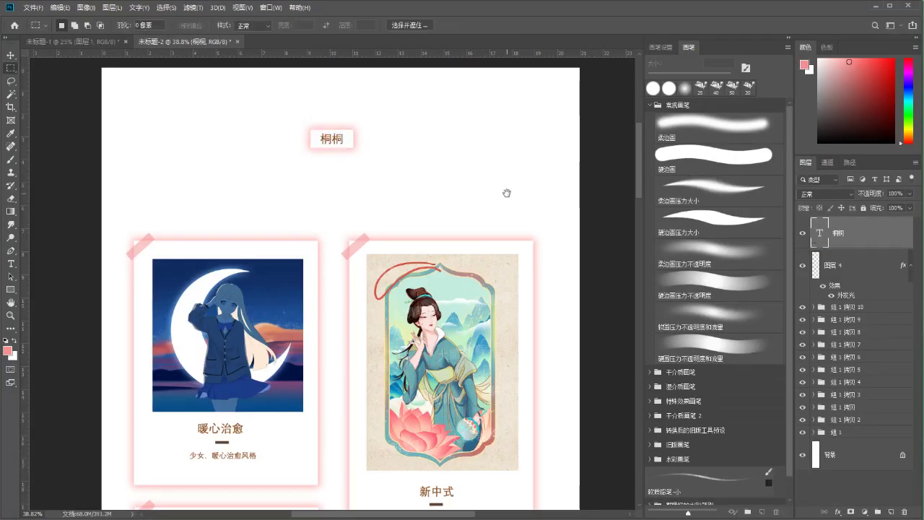
drag(507, 192, 513, 213)
double_click(843, 267)
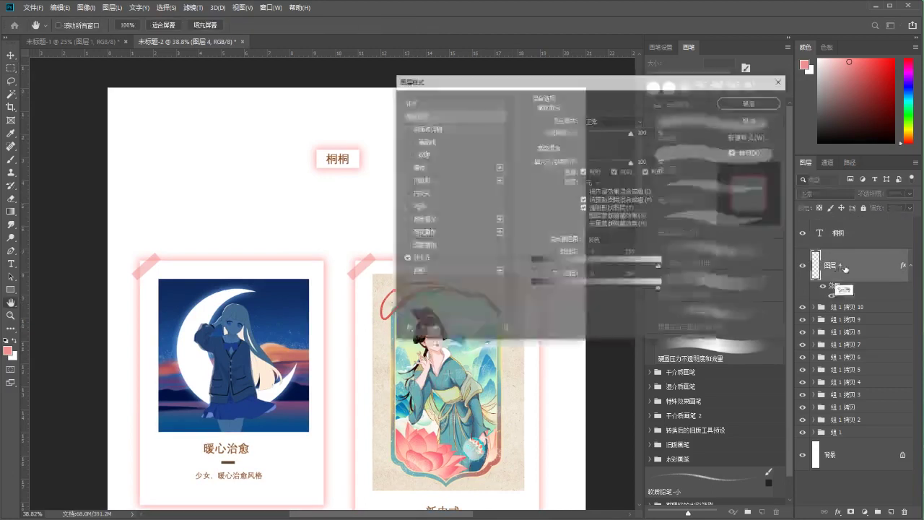
click(768, 123)
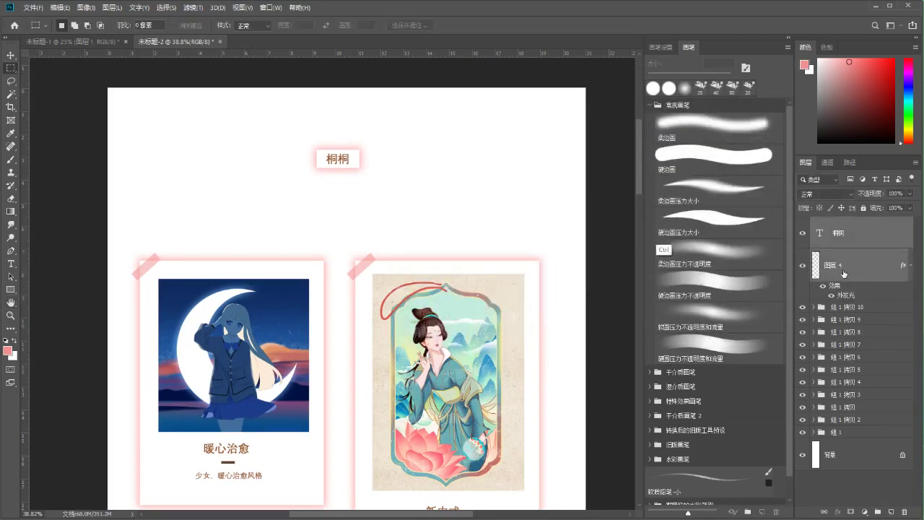
key(ctrl+t)
drag(354, 160, 358, 194)
key(Return)
key(m)
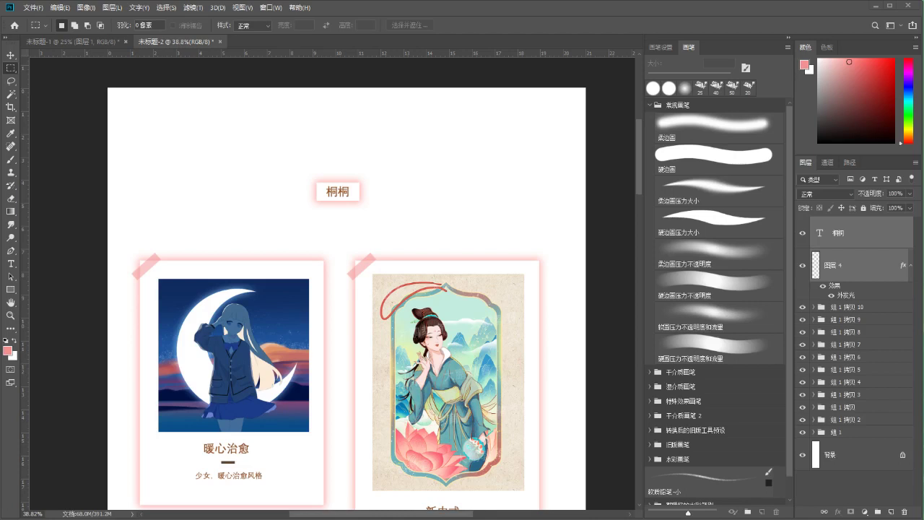
In 桐桐的个人简介.jpg, select a square around the witch's head and hat
drag(258, 44, 275, 45)
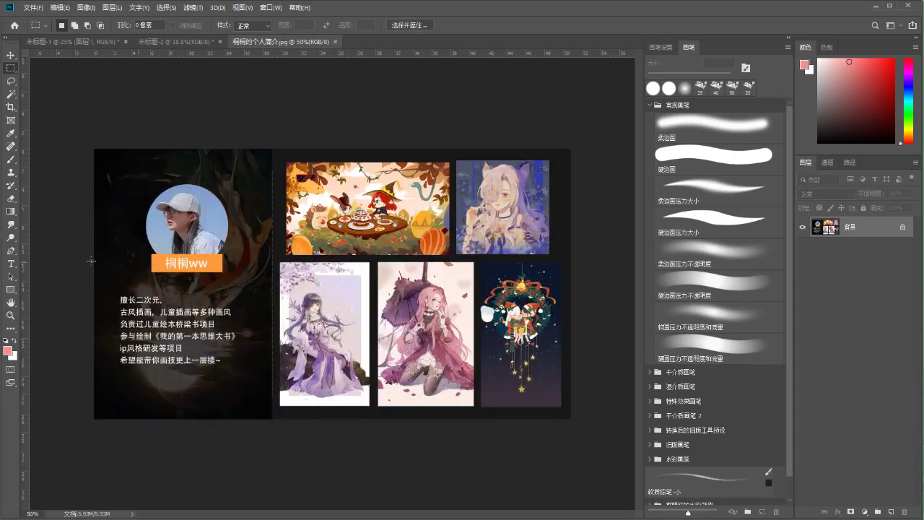
key(z)
drag(429, 196, 454, 196)
key(m)
drag(113, 97, 343, 296)
drag(127, 114, 302, 281)
click(301, 281)
drag(144, 124, 306, 287)
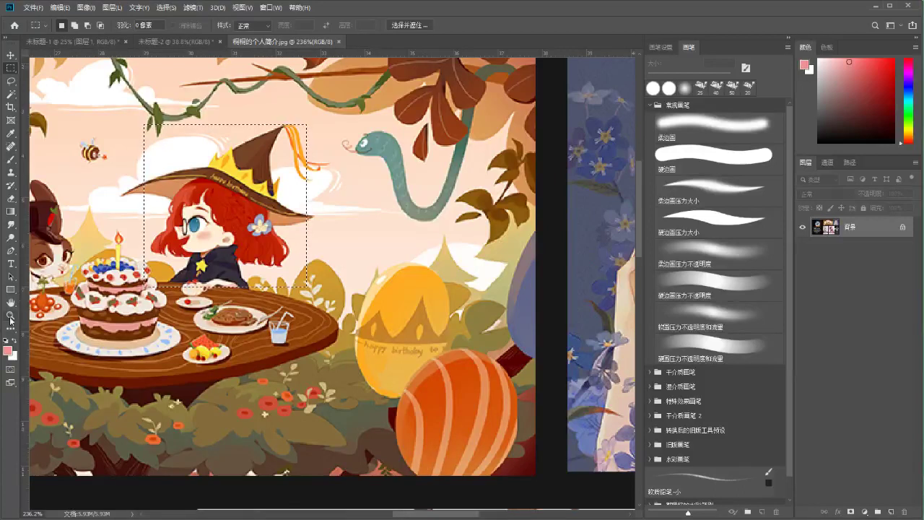
click(10, 315)
drag(404, 310, 391, 300)
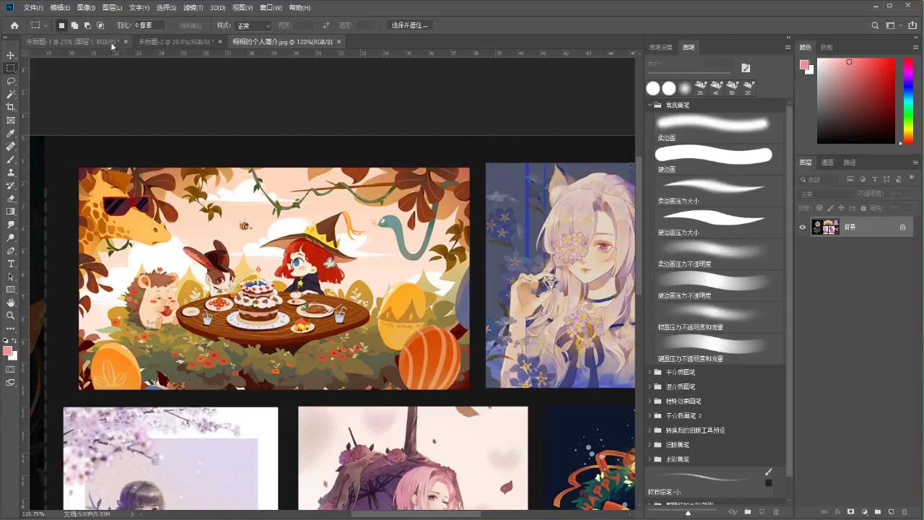
Paste the witch crop into the showcase page above the name label and enlarge it
click(146, 42)
drag(278, 234, 279, 276)
key(ctrl+v)
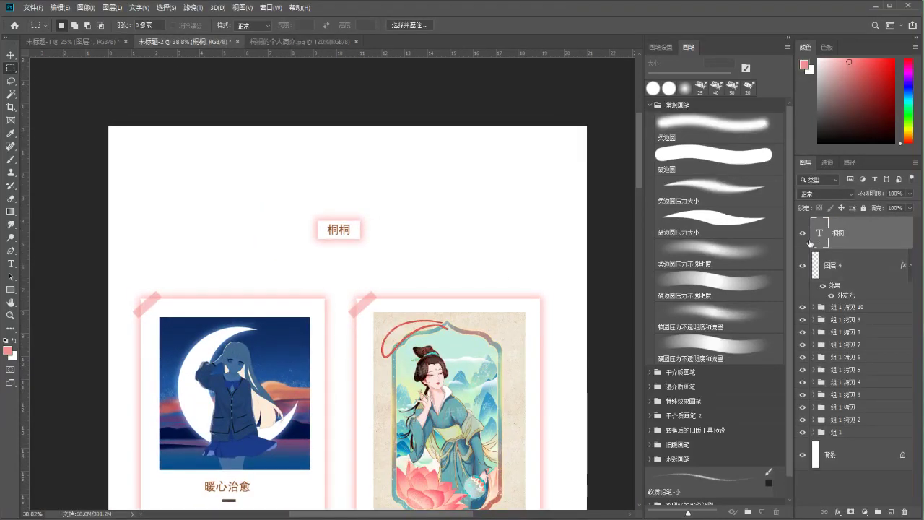
drag(347, 317, 373, 210)
key(ctrl+t)
key(Return)
Draw a circular elliptical selection over the witch picture
key(m)
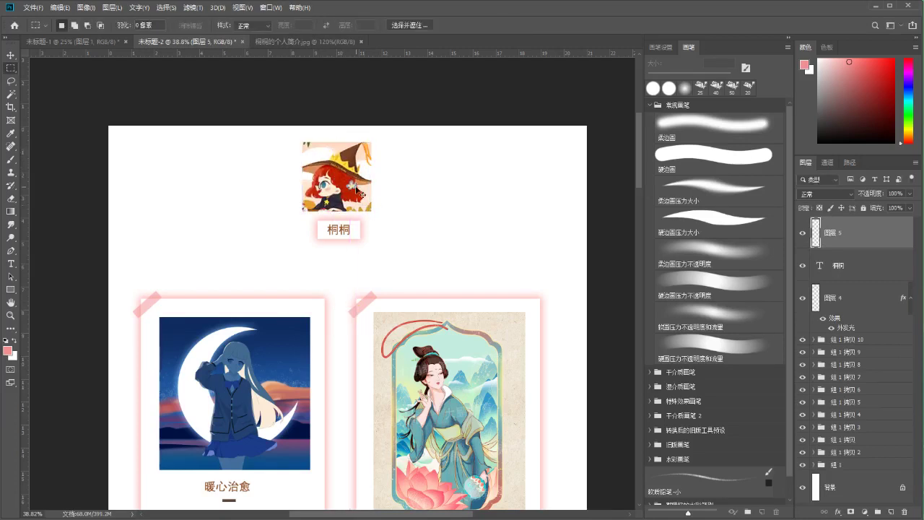
scroll(355, 189, up, 3)
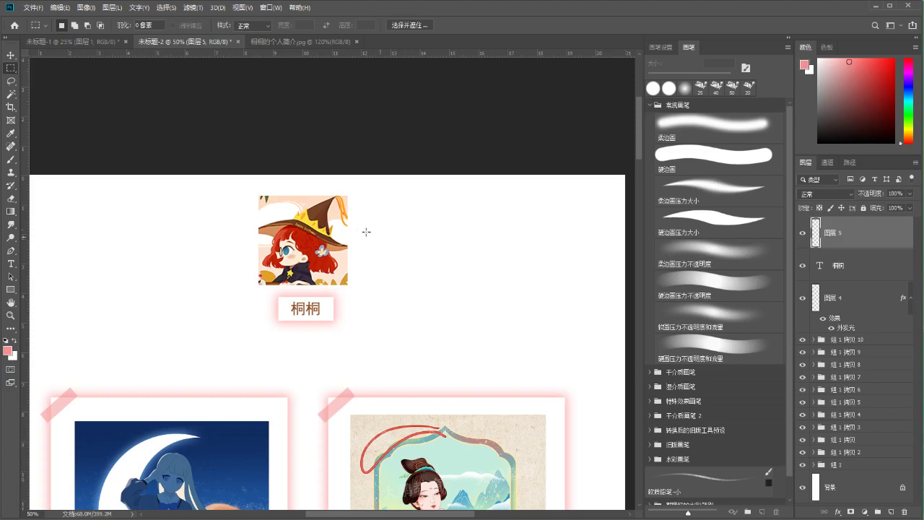
right_click(13, 70)
click(44, 78)
key(ctrl+plus)
key(ctrl+plus)
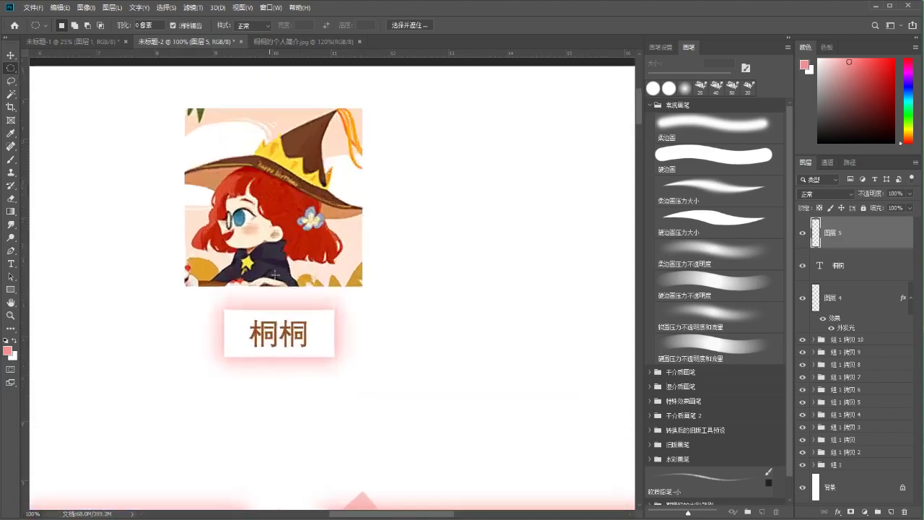
drag(184, 111, 339, 263)
drag(296, 171, 297, 191)
Invert the selection, delete the corners outside the circle, deselect and centre the avatar
right_click(297, 191)
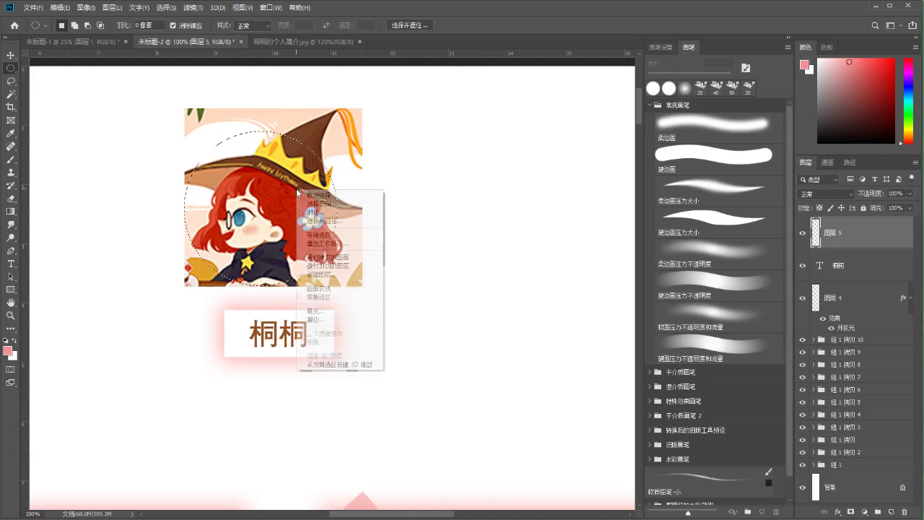
click(315, 205)
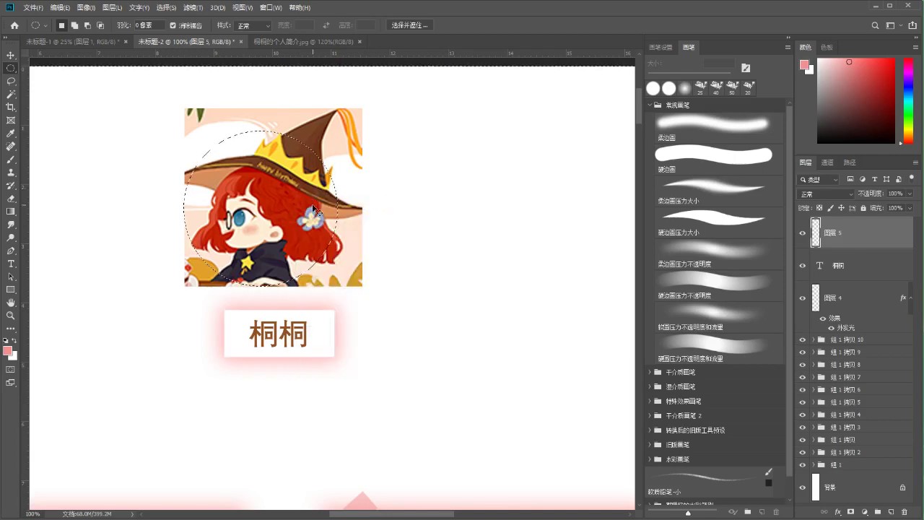
key(Delete)
key(ctrl+minus)
key(b)
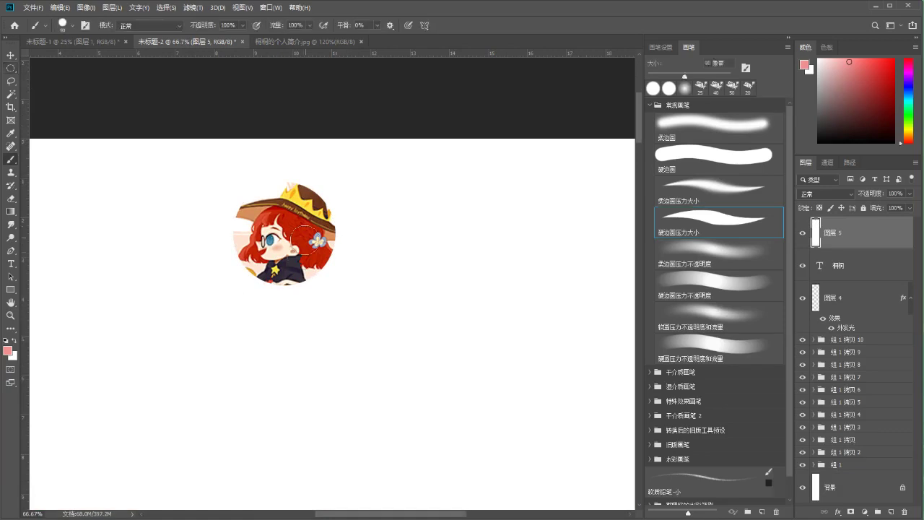
scroll(294, 253, down, 3)
key(ctrl+minus)
key(ctrl+minus)
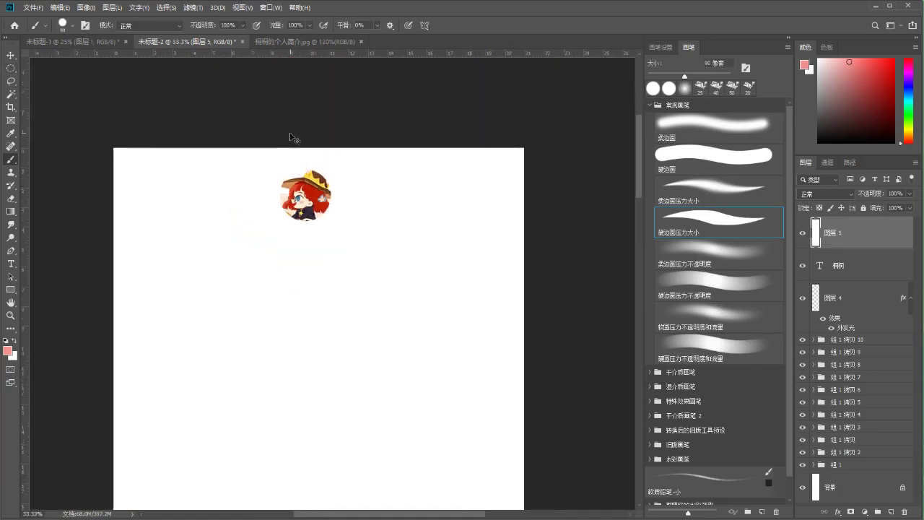
scroll(340, 252, down, 3)
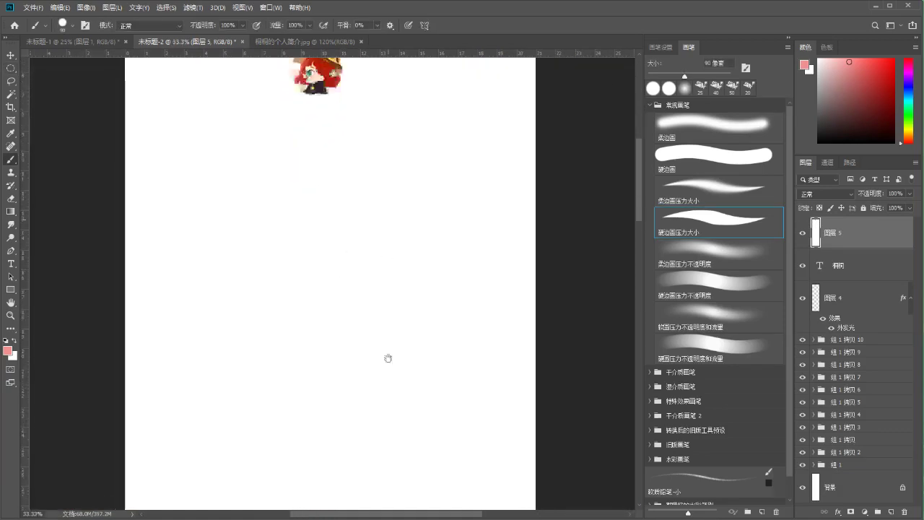
scroll(388, 359, up, 3)
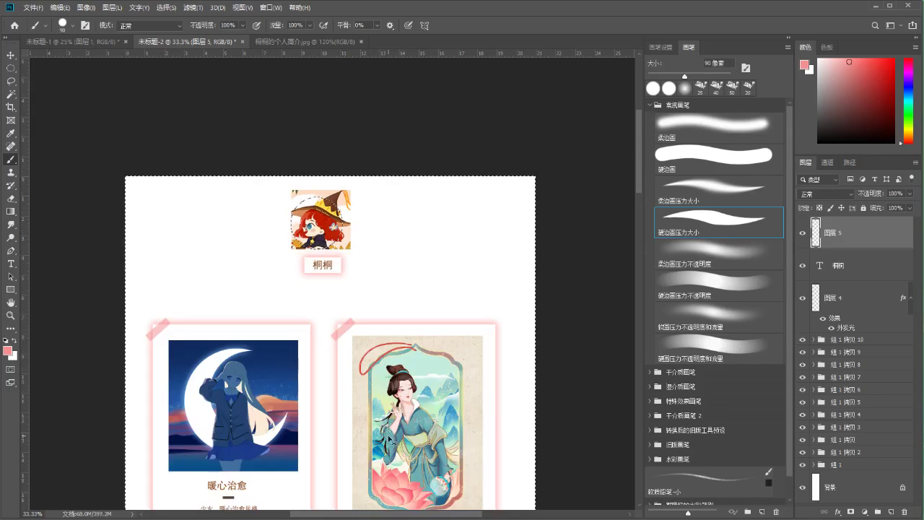
key(Delete)
key(ctrl+d)
drag(328, 230, 334, 227)
scroll(397, 181, up, 2)
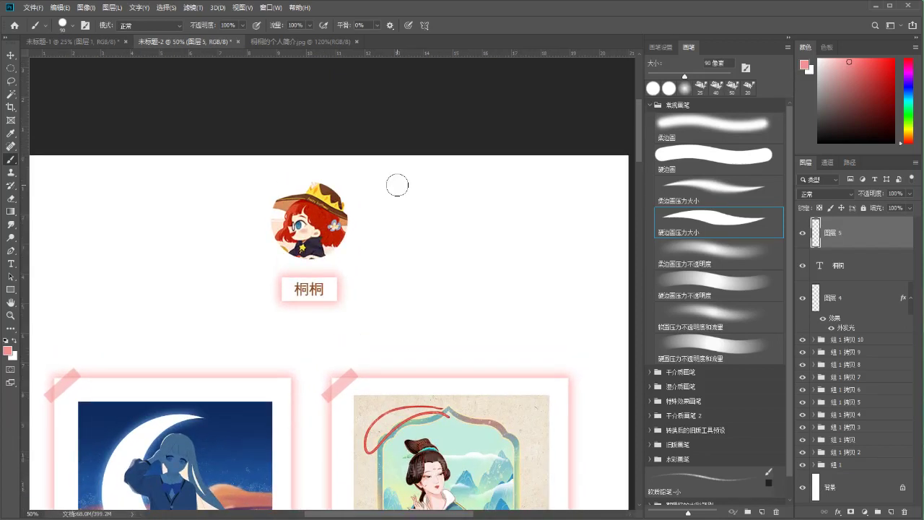
Duplicate the avatar layer and enlarge the copy to about 117%
key(ctrl+equal)
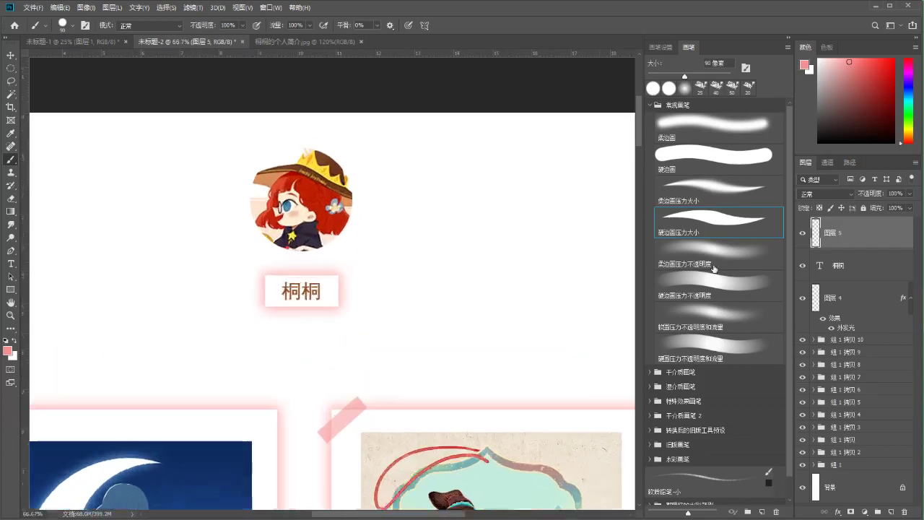
key(ctrl+j)
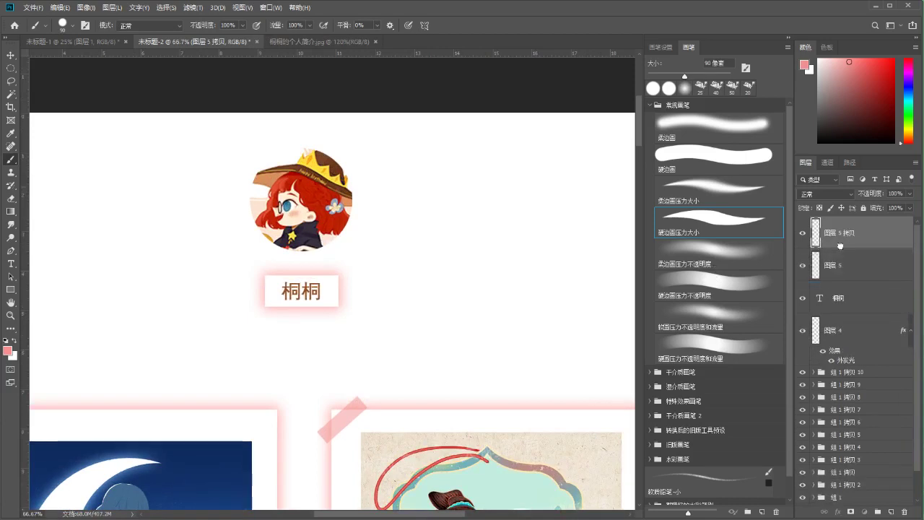
key(ctrl+t)
drag(354, 148, 369, 130)
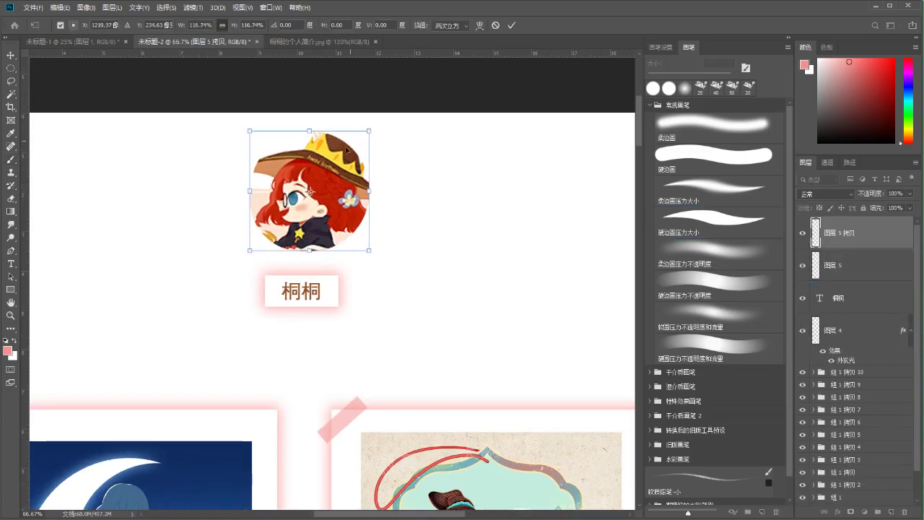
drag(335, 158, 326, 176)
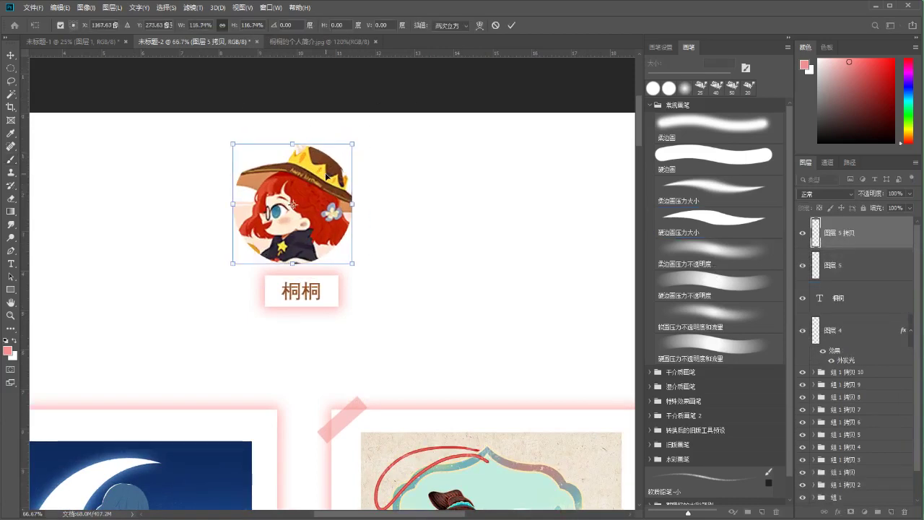
key(Return)
Paint the enlarged copy solid dark red and place it beneath the portrait
key(b)
click(860, 75)
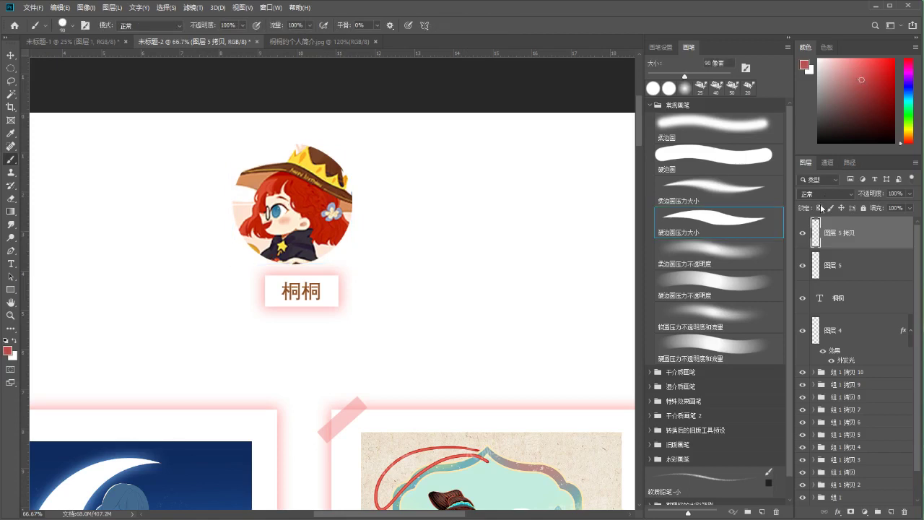
key(x)
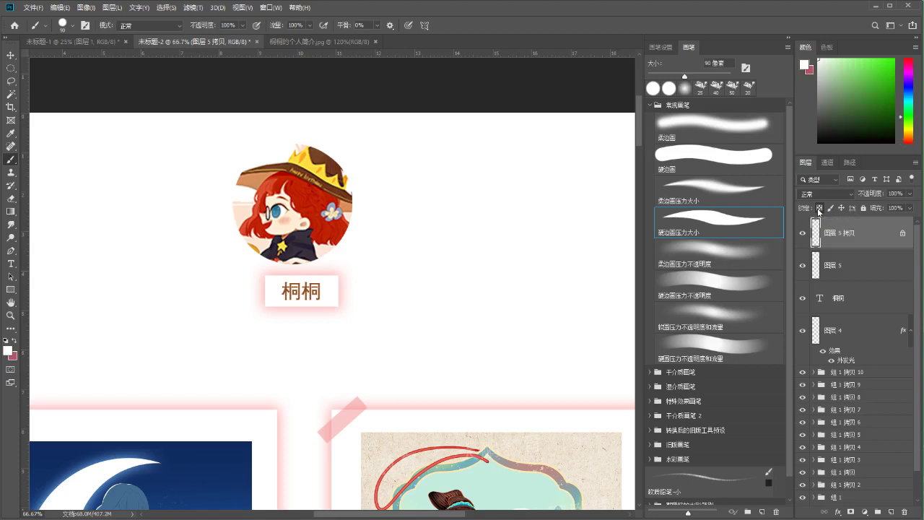
key(x)
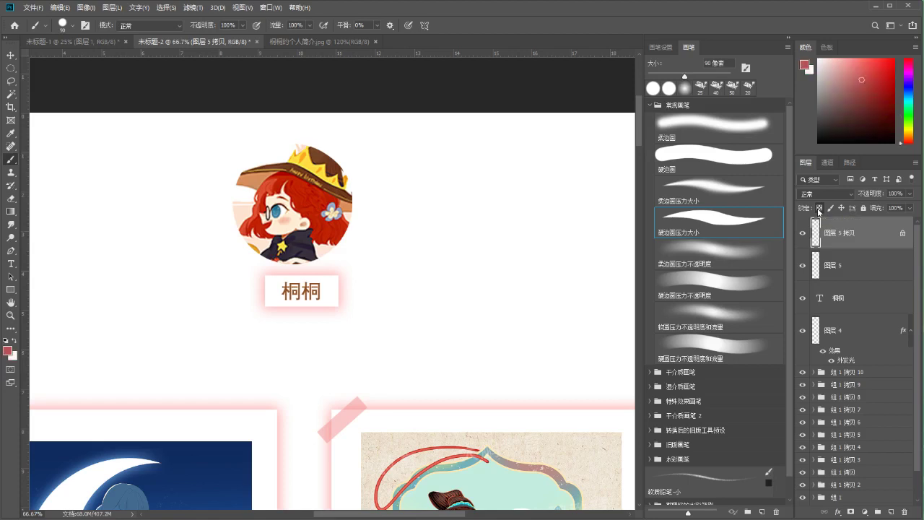
mouse_move(241, 155)
mouse_down()
mouse_move(311, 217)
mouse_move(269, 306)
mouse_move(356, 238)
mouse_up()
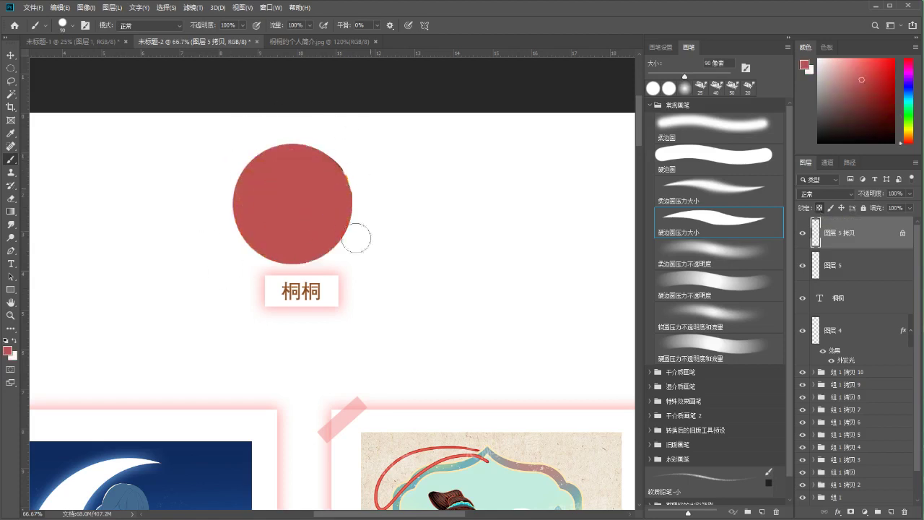
drag(832, 241, 832, 278)
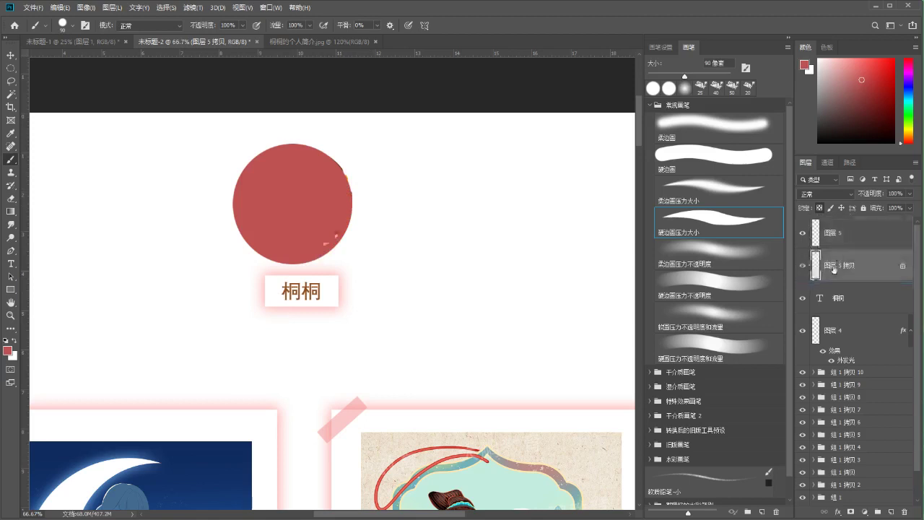
drag(331, 205, 320, 205)
scroll(322, 207, up, 1)
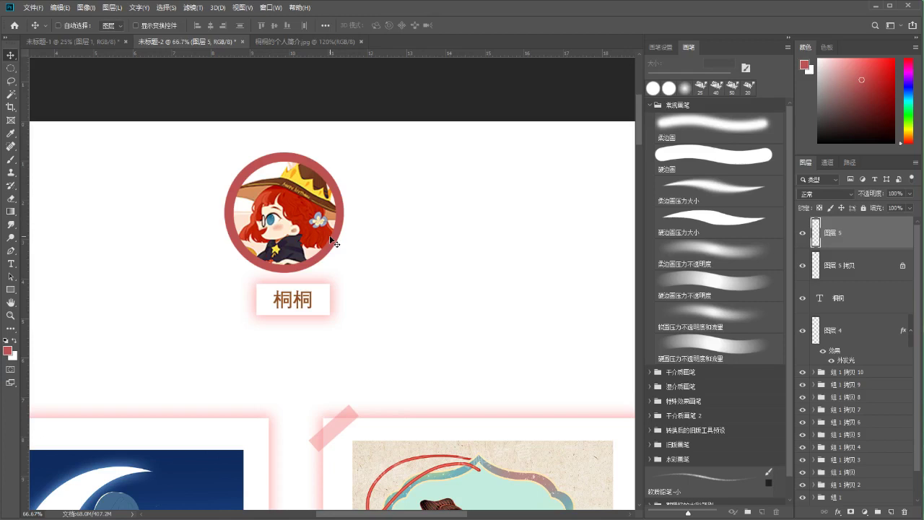
Shrink the red ring slightly and nudge it right and up to fit
click(823, 269)
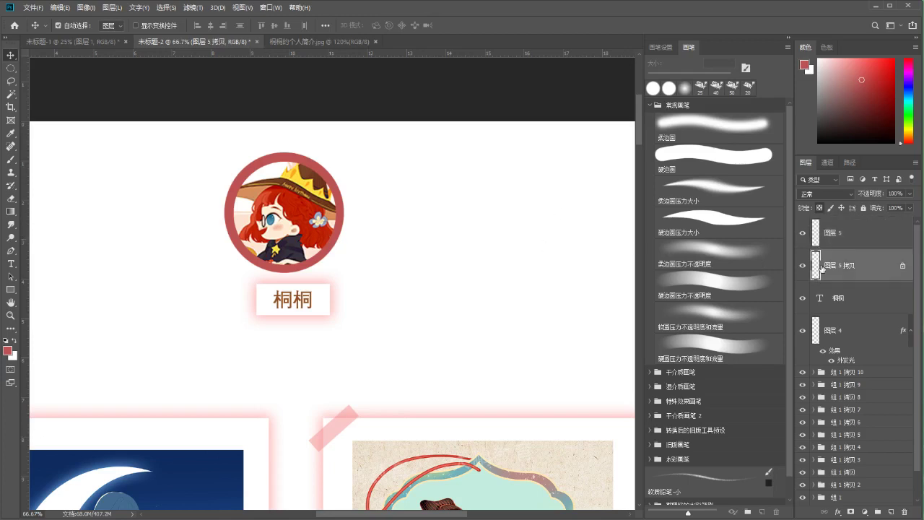
key(ctrl+plus)
key(ctrl+t)
drag(354, 82, 342, 94)
key(Right)
key(Right)
key(Right)
key(Right)
key(Right)
key(Right)
key(Right)
key(Right)
key(Right)
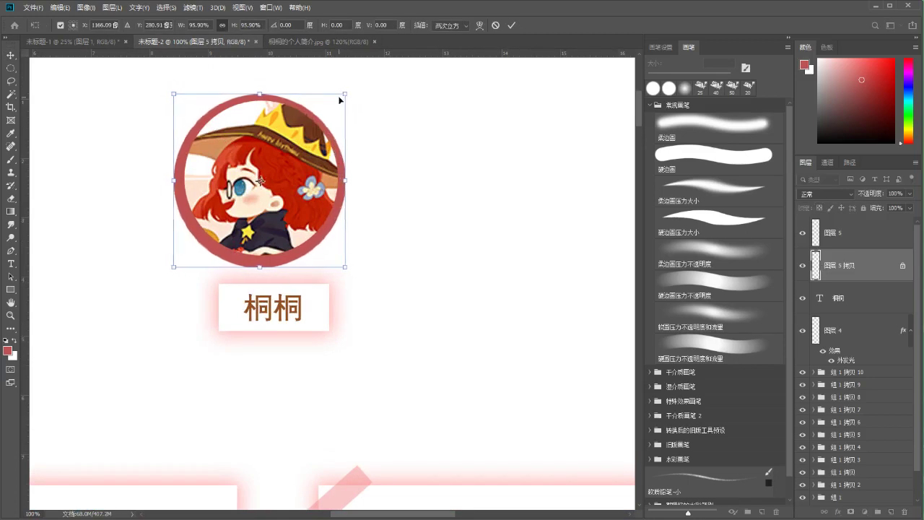
key(Up)
key(Up)
key(Up)
key(Up)
key(Up)
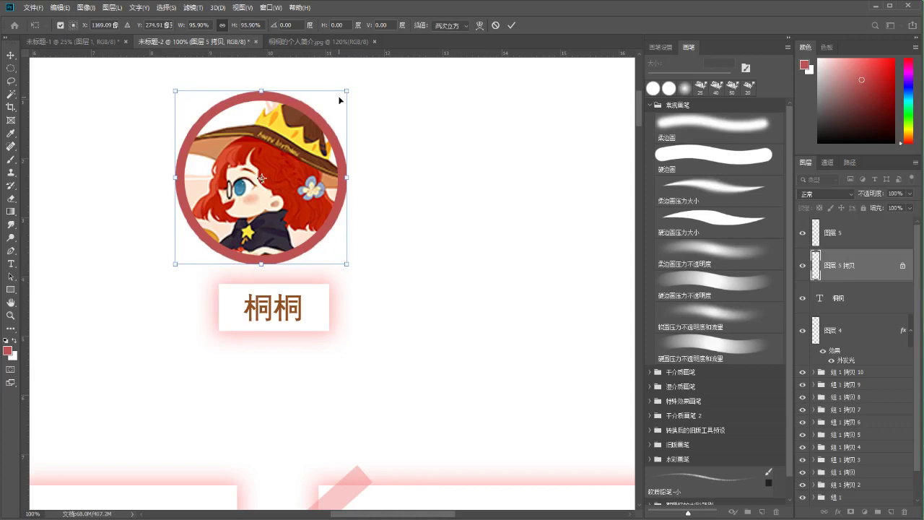
click(511, 25)
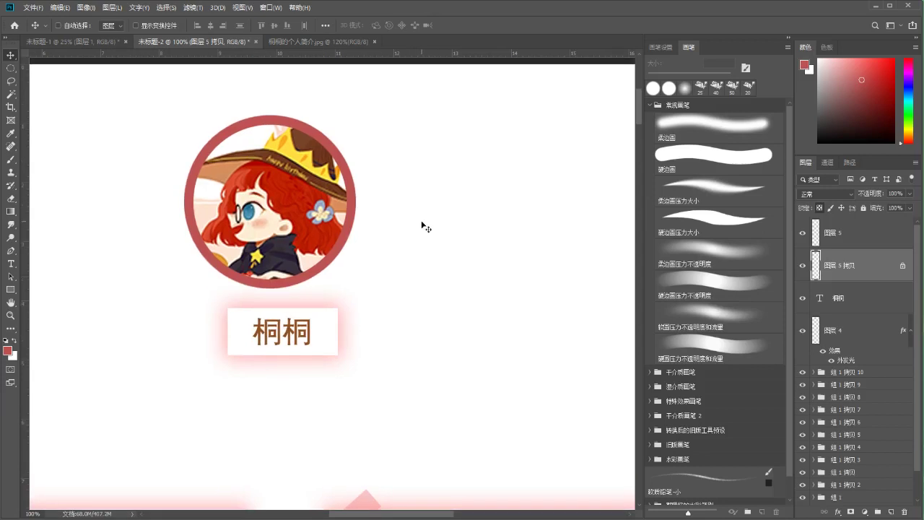
key(ctrl+minus)
key(b)
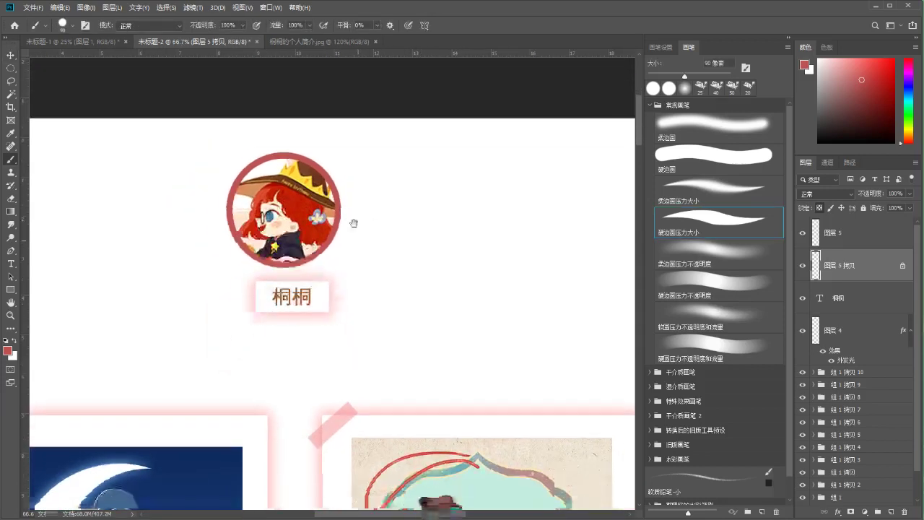
Scale the portrait and ring together to about 93% and nudge them into place
click(802, 234)
click(802, 234)
shift+click(835, 233)
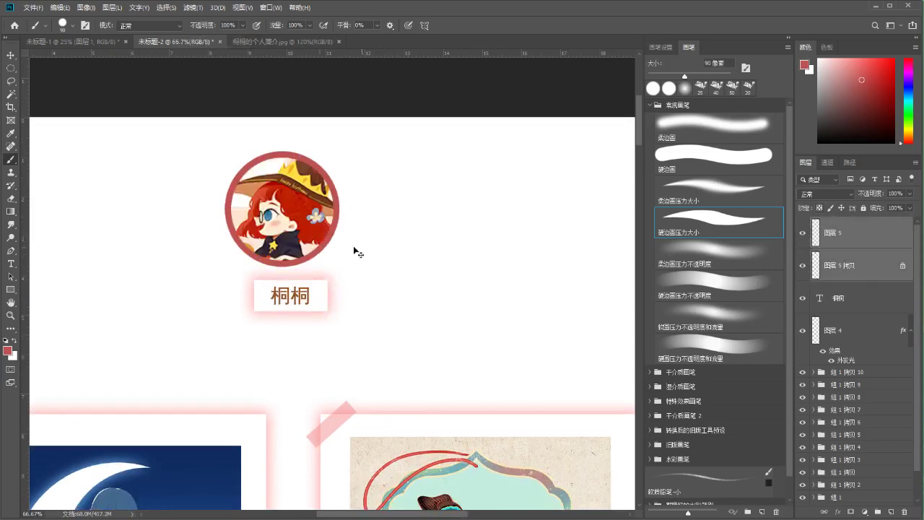
key(ctrl+t)
drag(225, 152, 231, 161)
key(Return)
key(b)
scroll(420, 231, down, 1)
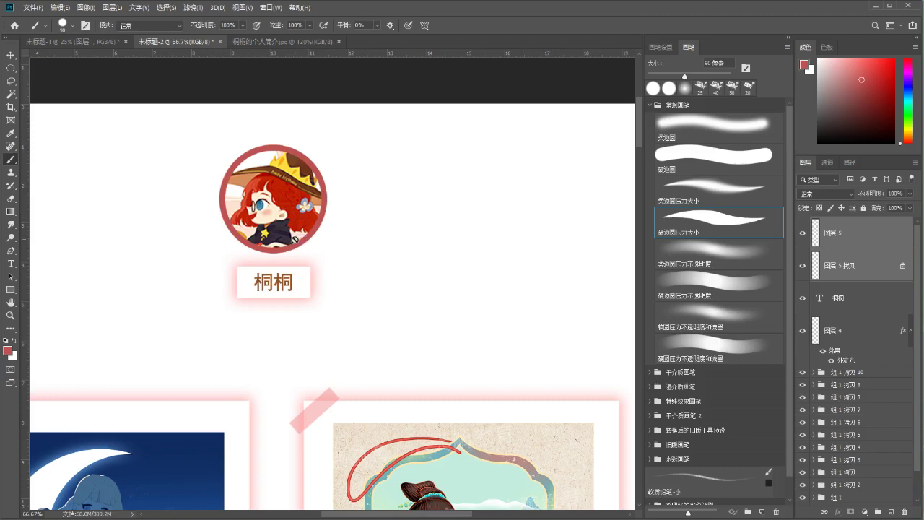
drag(291, 210, 293, 210)
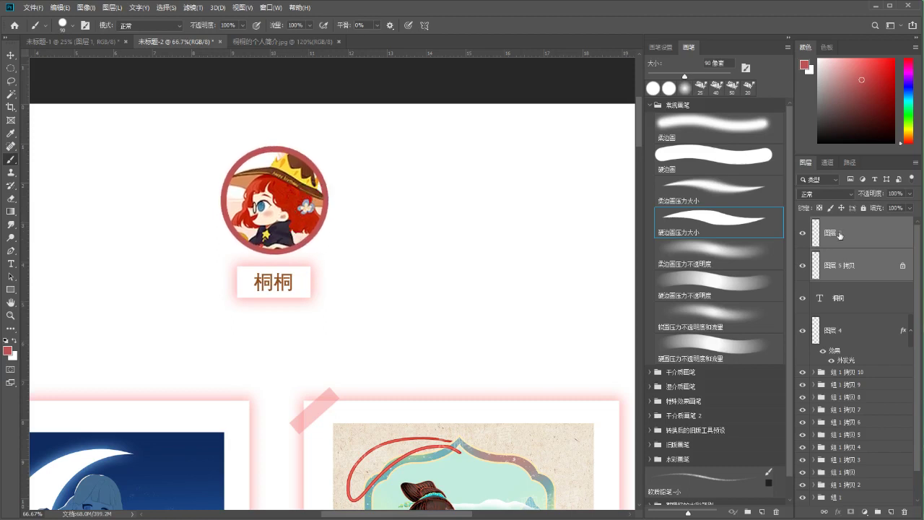
Check the red ring layer's style and visibility, then zoom out to 50%
click(830, 265)
double_click(859, 266)
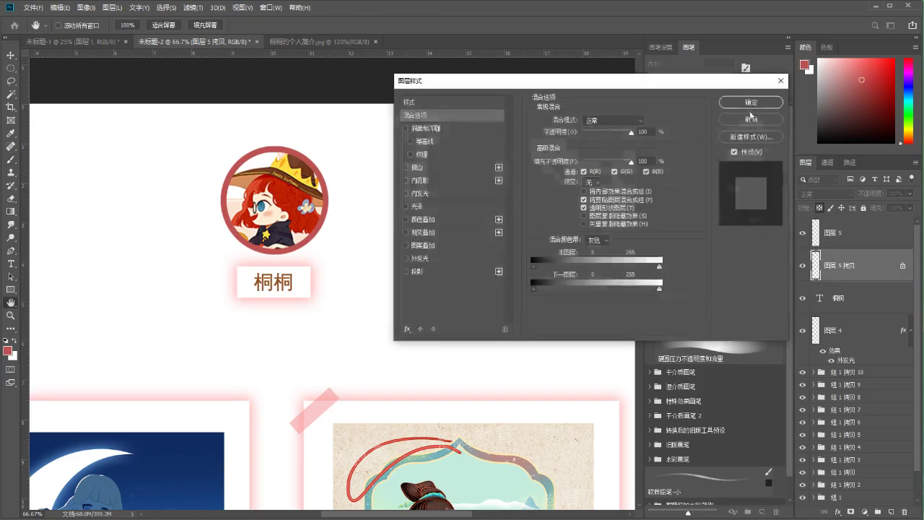
click(751, 119)
click(803, 233)
click(804, 234)
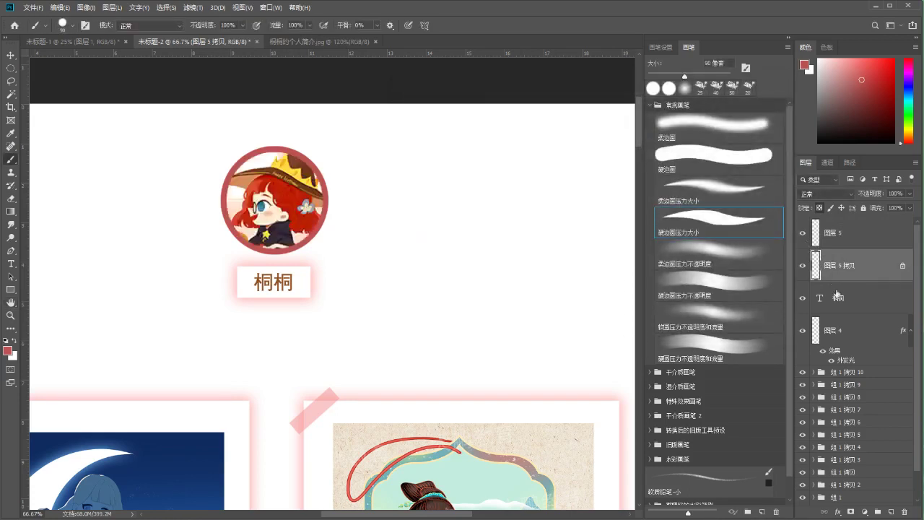
key(ctrl+minus)
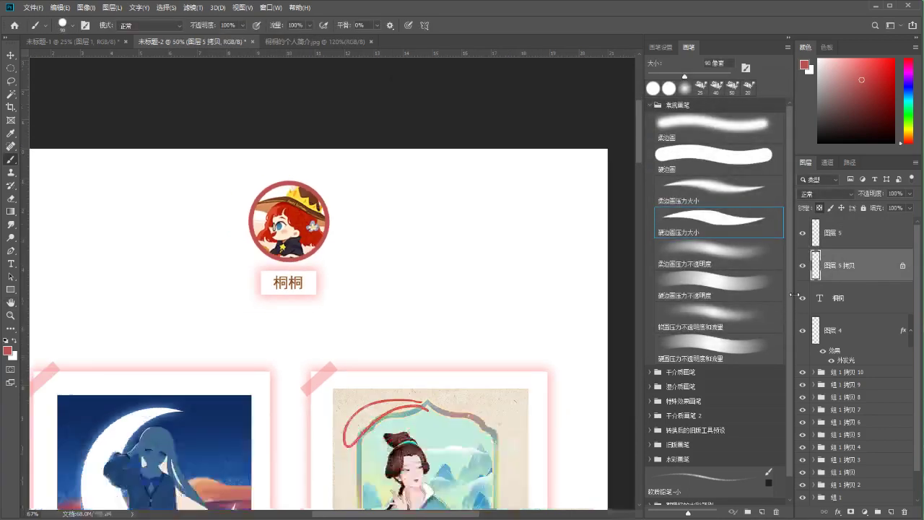
scroll(342, 216, down, 1)
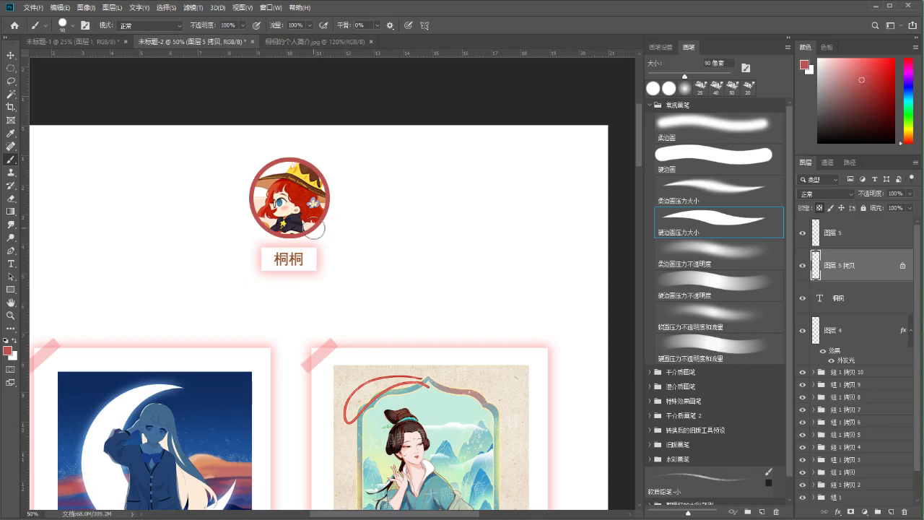
scroll(390, 283, up, 1)
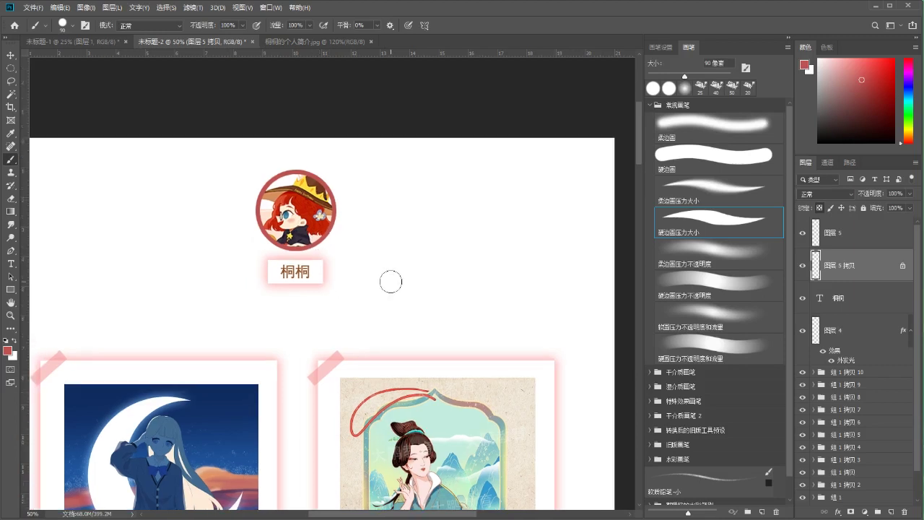
Add a red text line below the avatar, close the reference image, and clear the placeholder
drag(258, 296, 299, 268)
key(t)
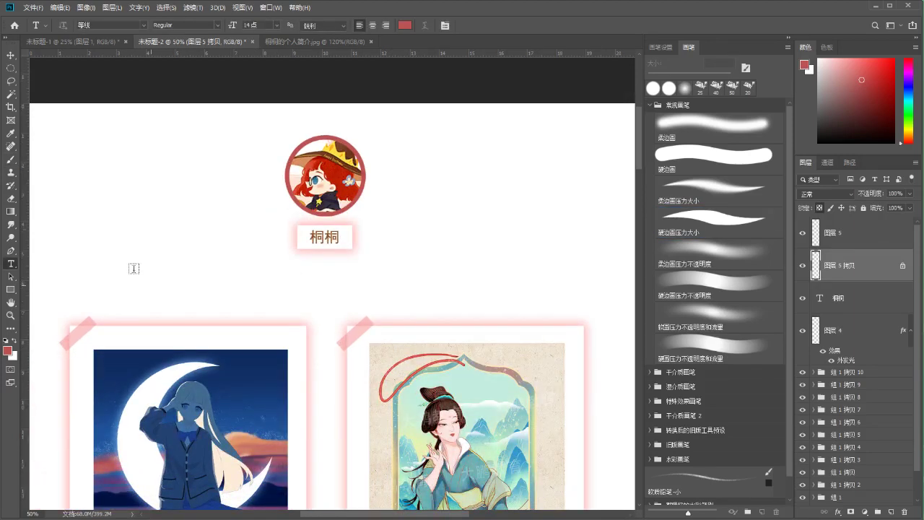
click(86, 259)
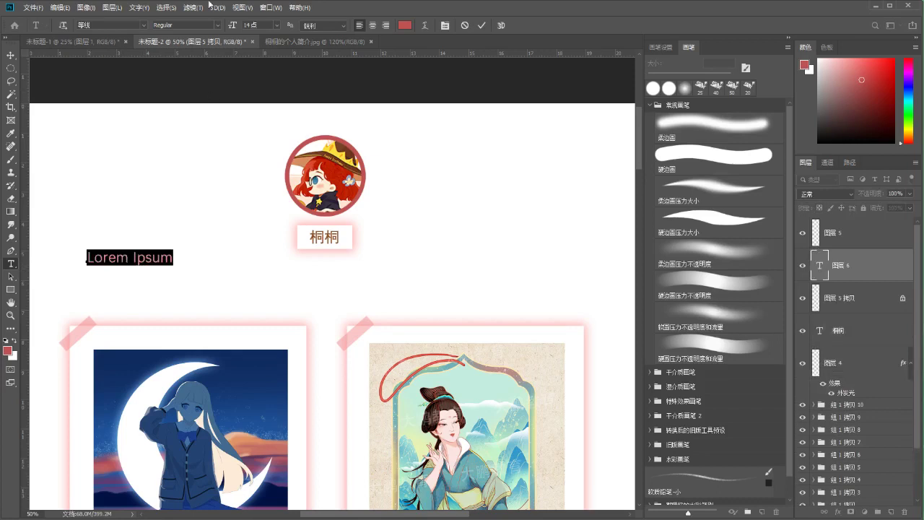
click(259, 41)
key(ctrl+w)
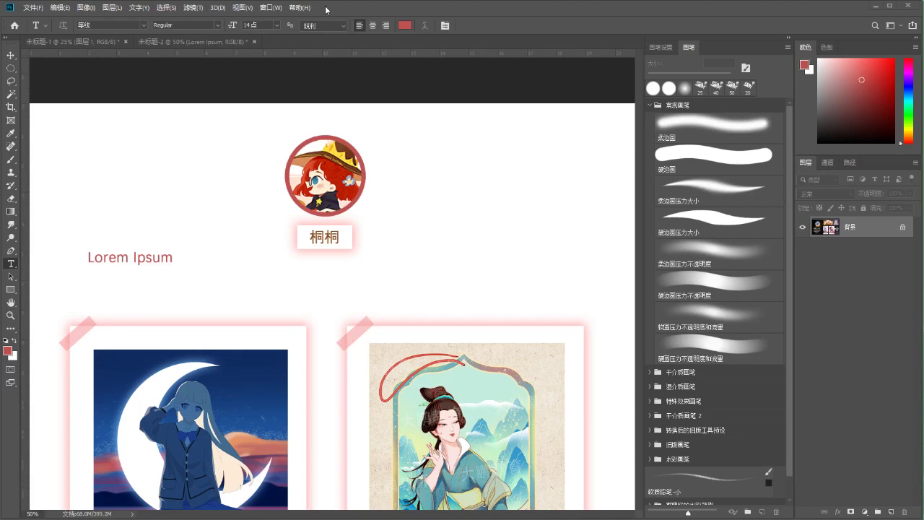
drag(94, 257, 181, 258)
key(BackSpace)
key(BackSpace)
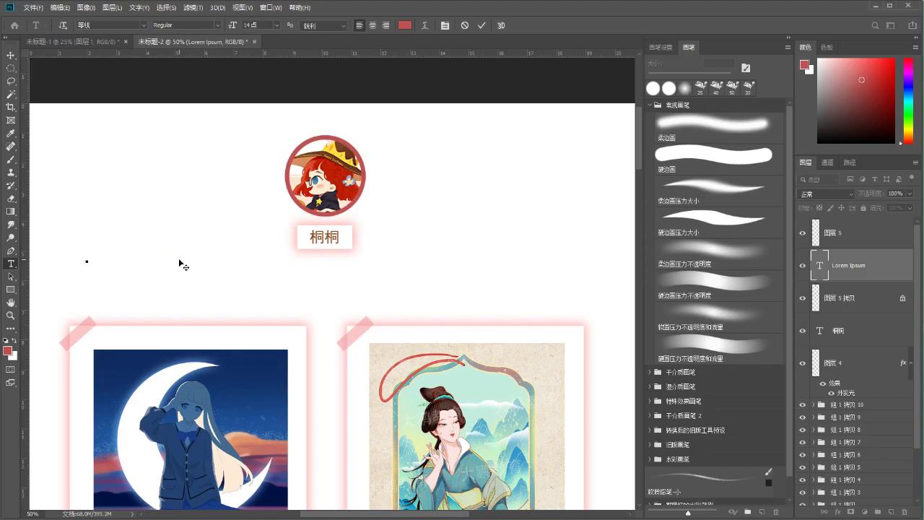
Type the caption 擅长二次元，古风插画，儿童绘本画风 via pinyin input
text(shanchang)
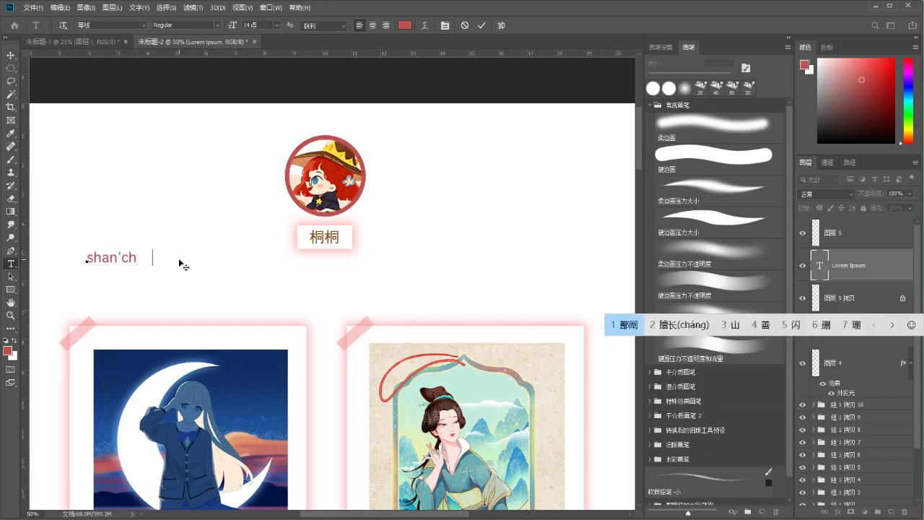
key(space)
text(erciyuan)
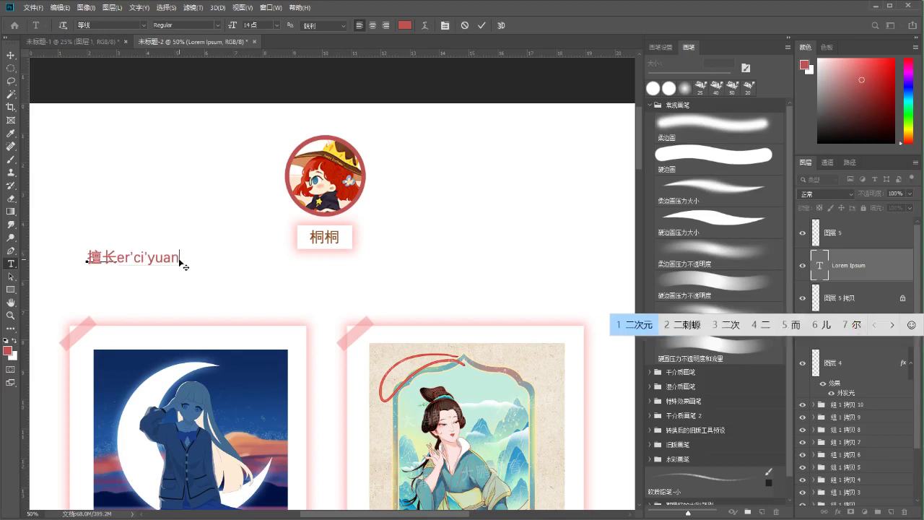
key(space)
text(,qufengcha)
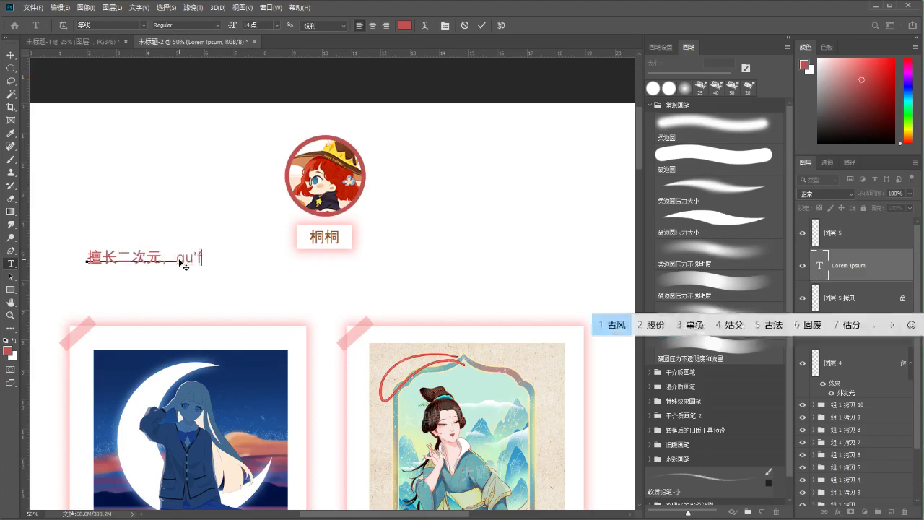
text(hua)
key(space)
text(,)
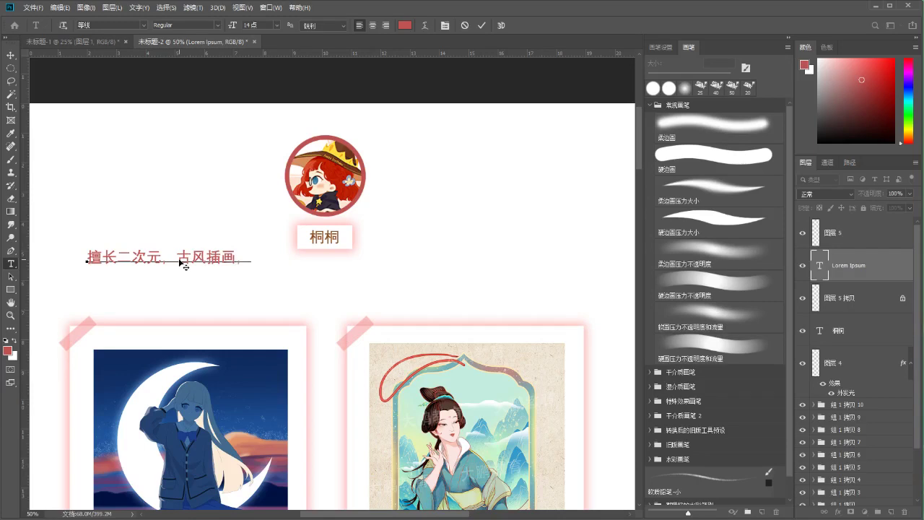
text(ertonghuiben)
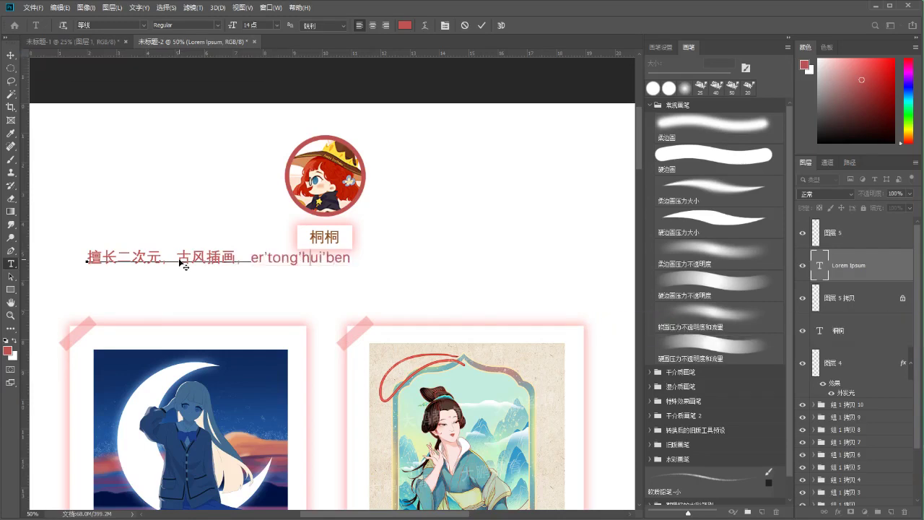
key(space)
text(huafeng)
key(space)
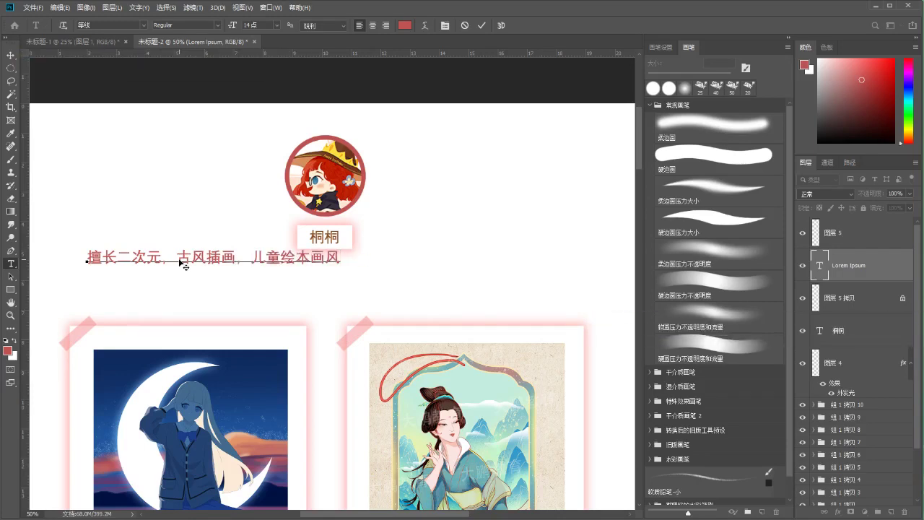
Correct the ending so the caption reads 擅长二次元，古风插画，儿插画风
key(BackSpace)
key(BackSpace)
key(BackSpace)
key(BackSpace)
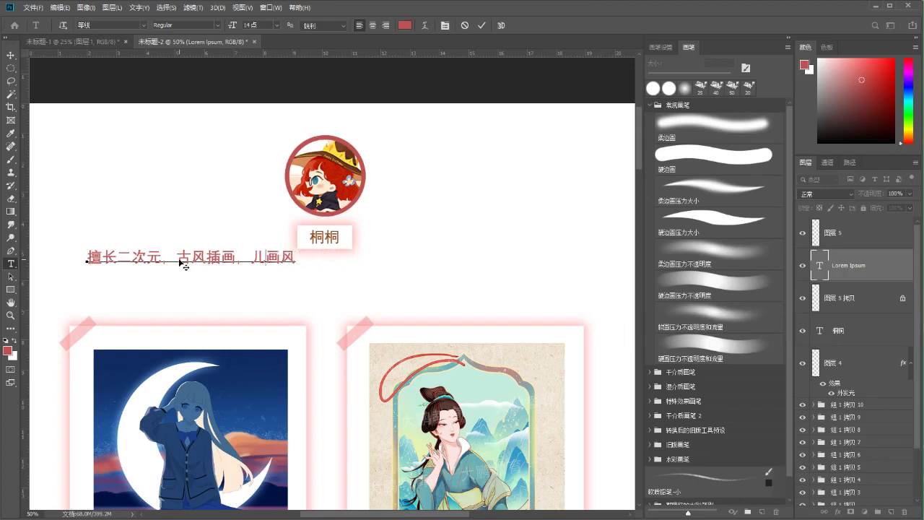
text(ertong)
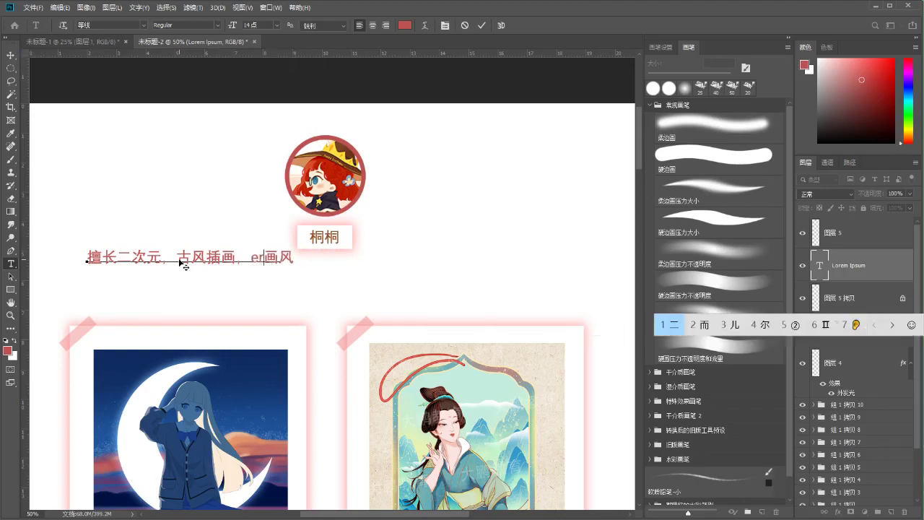
text(chahua)
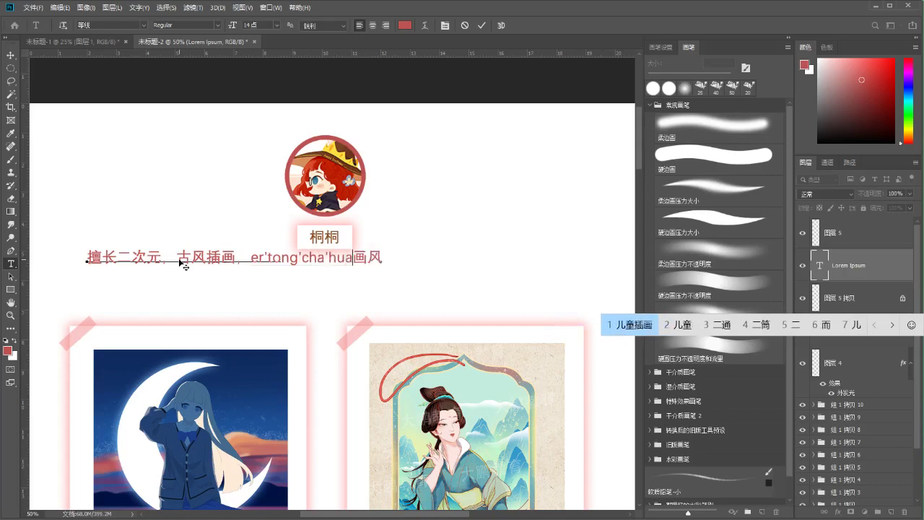
key(space)
key(Delete)
key(Left)
key(BackSpace)
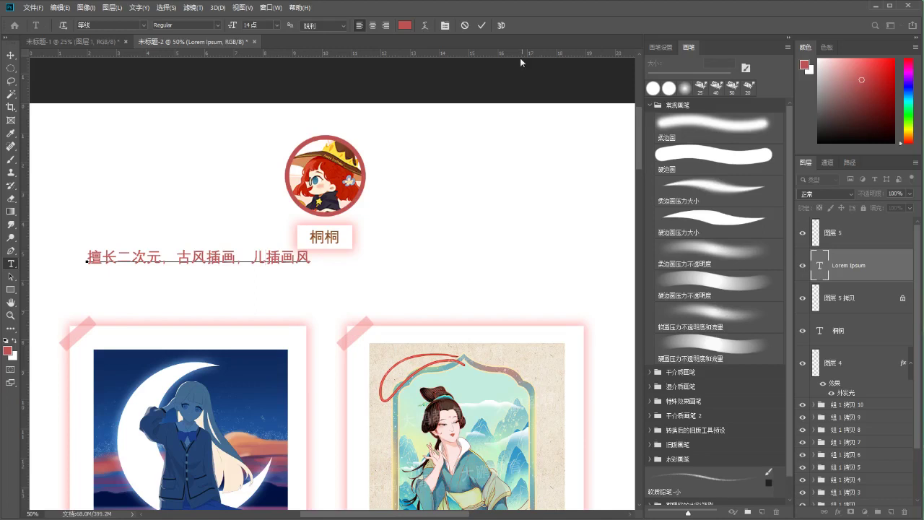
Move the caption and reduce its font size to 11 pt
click(481, 26)
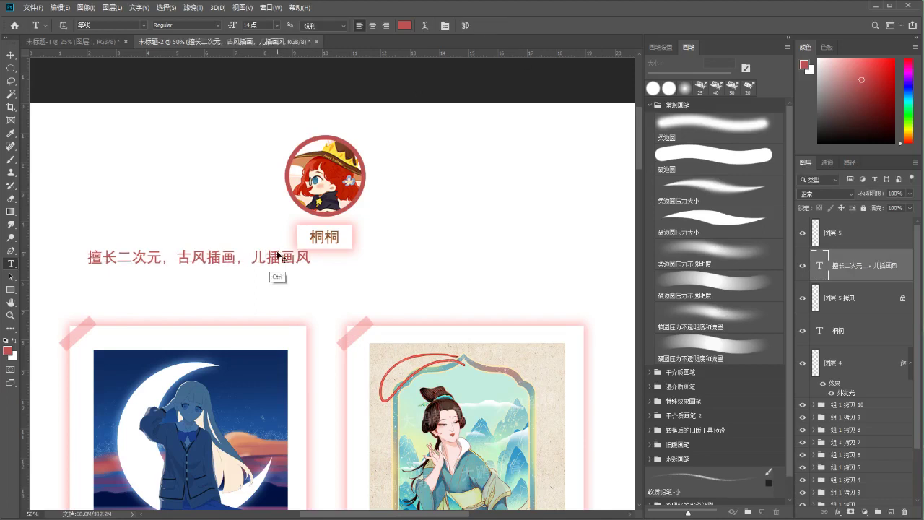
key(ctrl)
drag(290, 262, 270, 260)
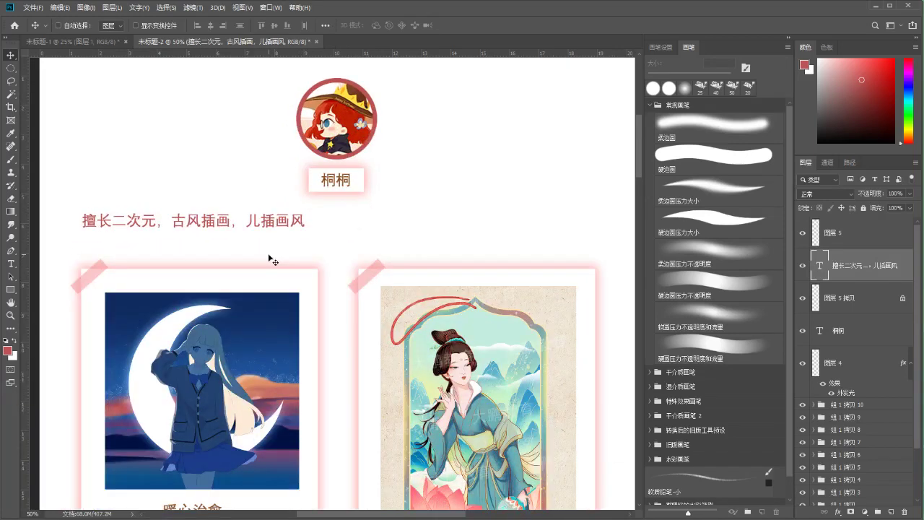
double_click(81, 220)
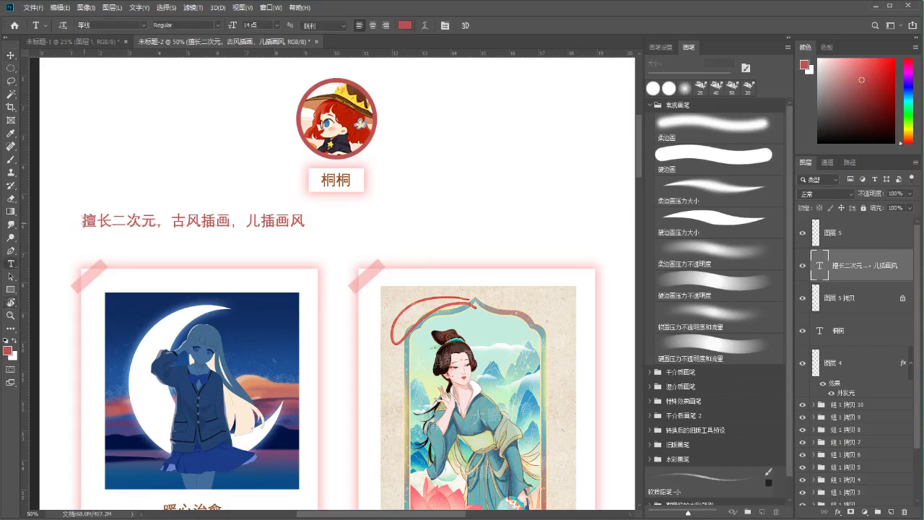
drag(81, 220, 311, 224)
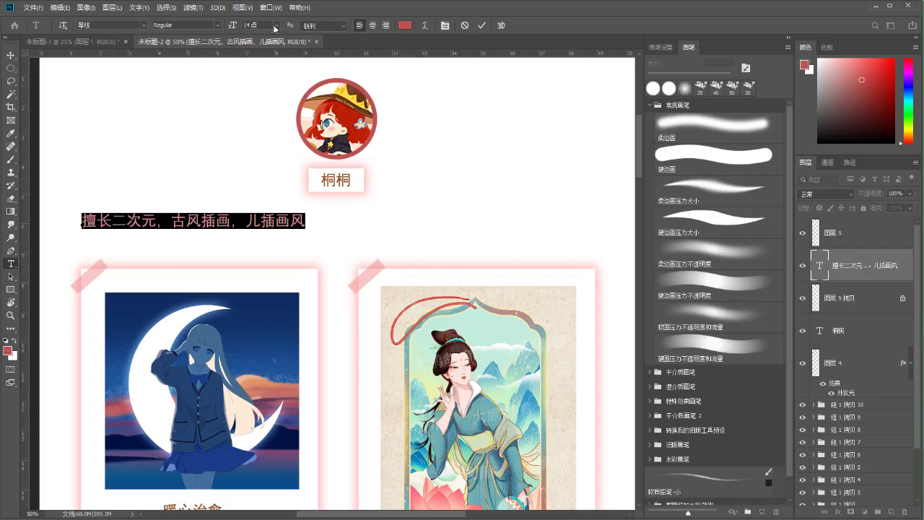
click(274, 29)
click(262, 90)
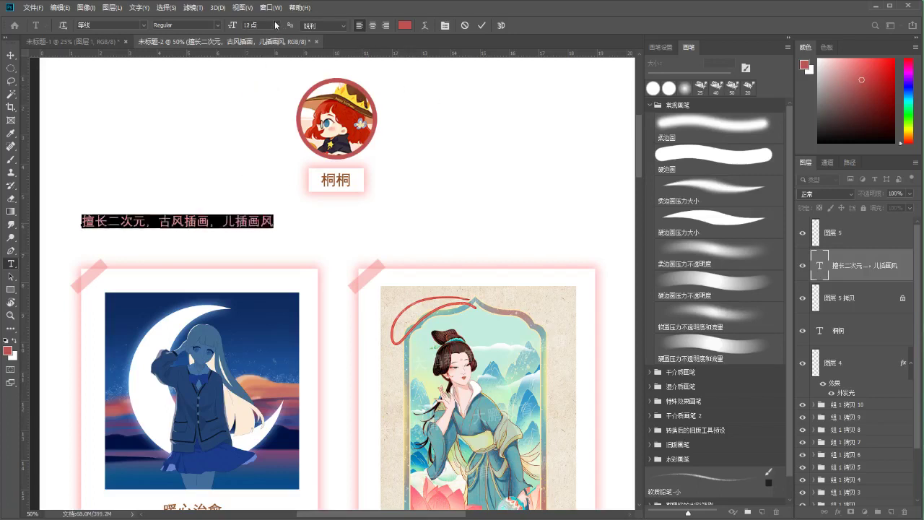
click(275, 25)
click(264, 85)
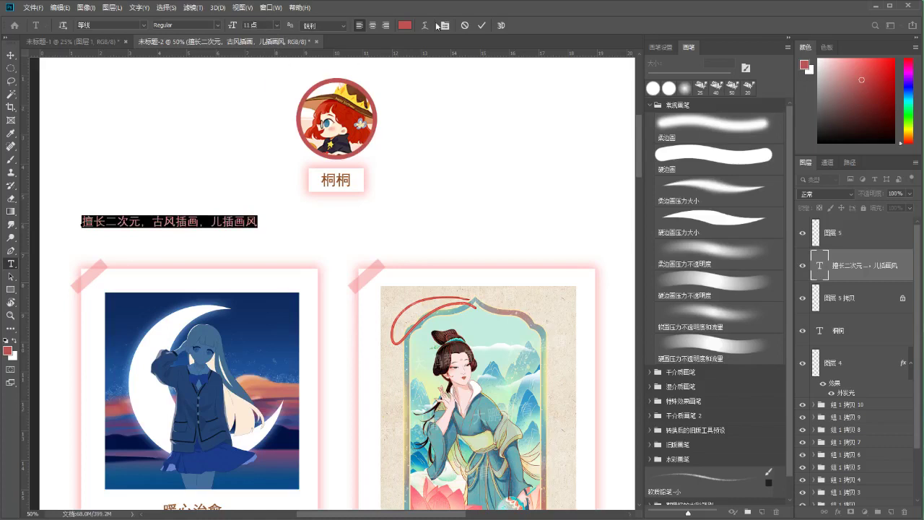
click(481, 25)
Move the caption toward the page centre, just under the name label
key(ctrl+t)
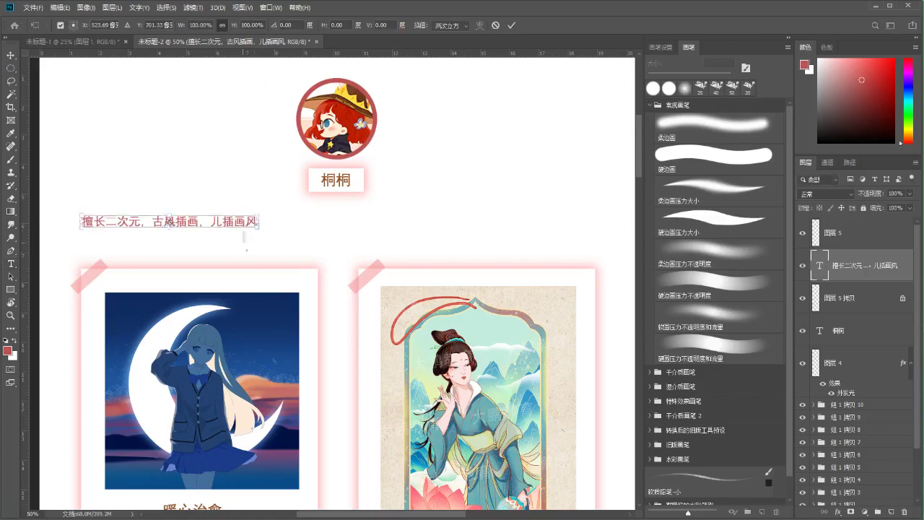
drag(240, 221, 384, 227)
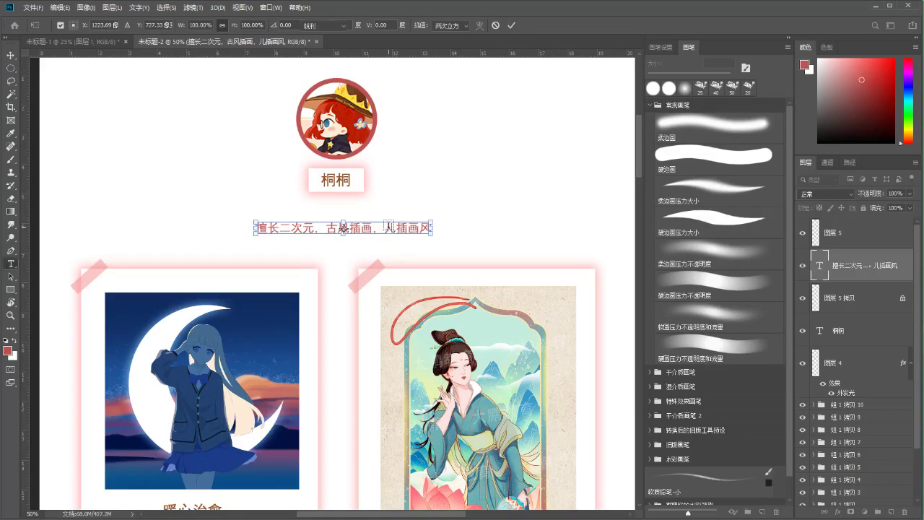
key(Return)
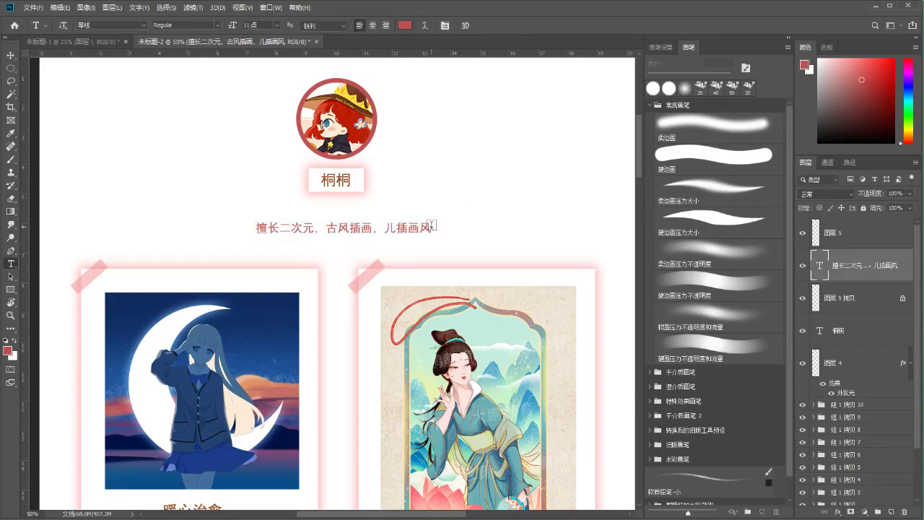
click(423, 225)
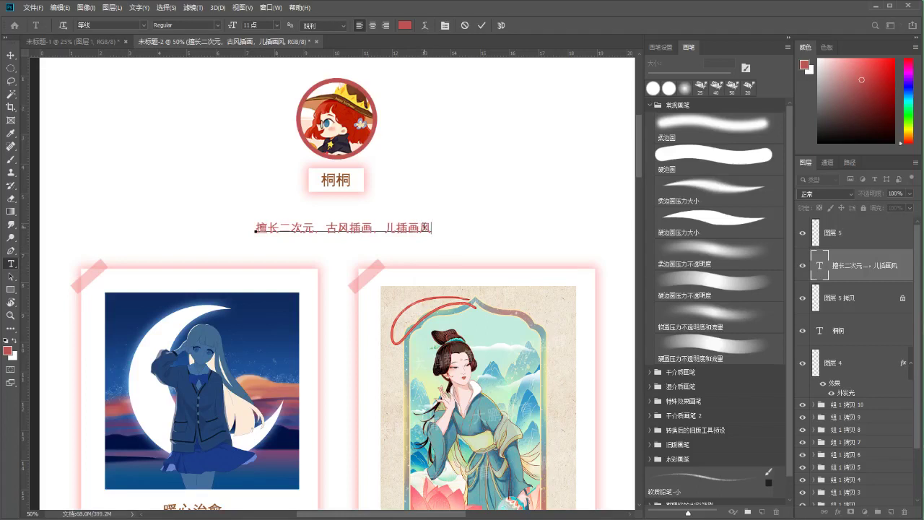
click(482, 25)
drag(394, 231, 393, 214)
Shrink the caption to 9 pt and shift it slightly right to centre it
drag(254, 211, 432, 211)
click(277, 26)
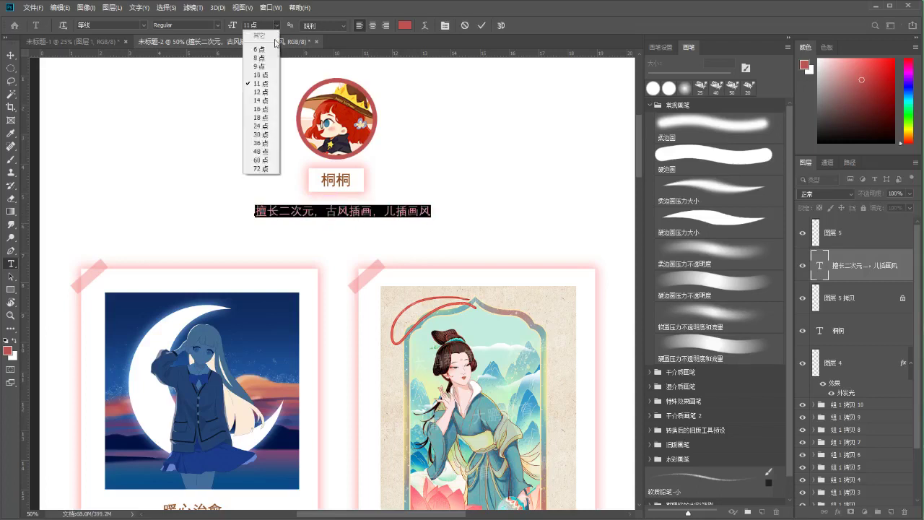
click(256, 60)
click(482, 27)
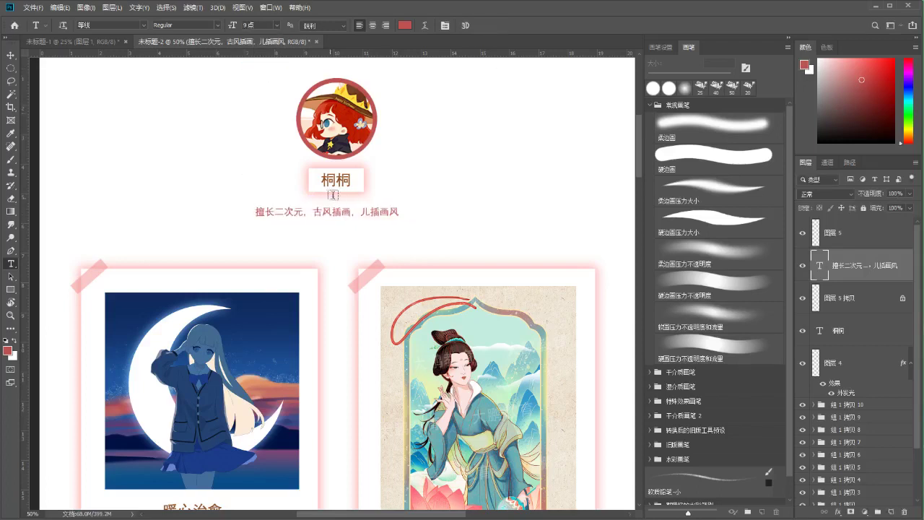
key(ctrl+t)
drag(359, 212, 373, 216)
key(Return)
key(m)
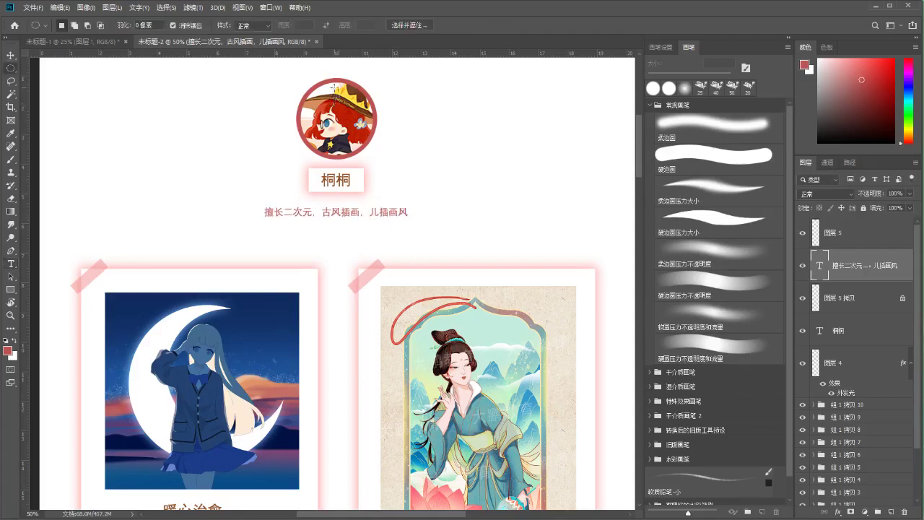
drag(415, 151, 409, 252)
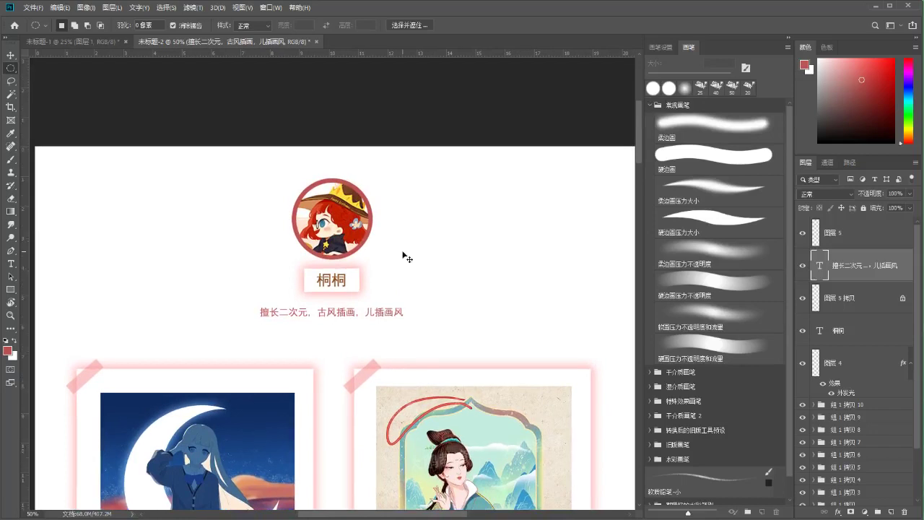
scroll(402, 255, up, 1)
key(b)
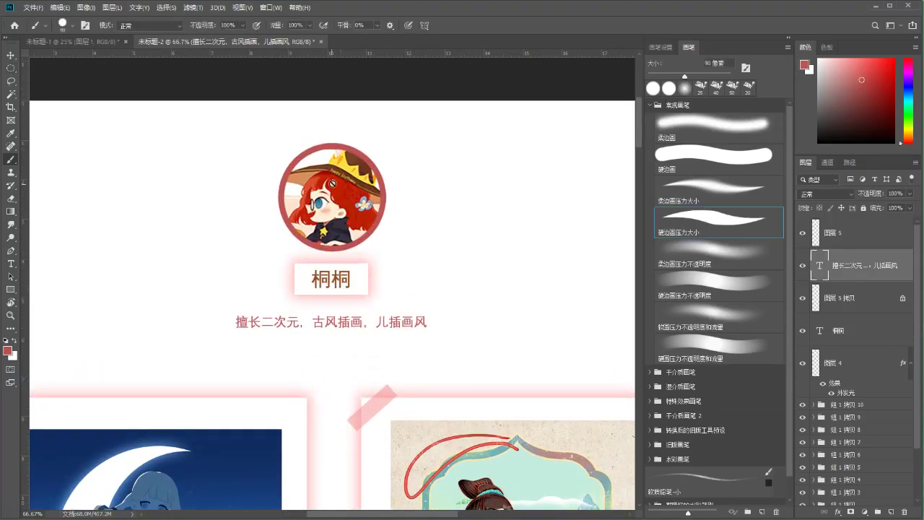
key(v)
ctrl+click(291, 218)
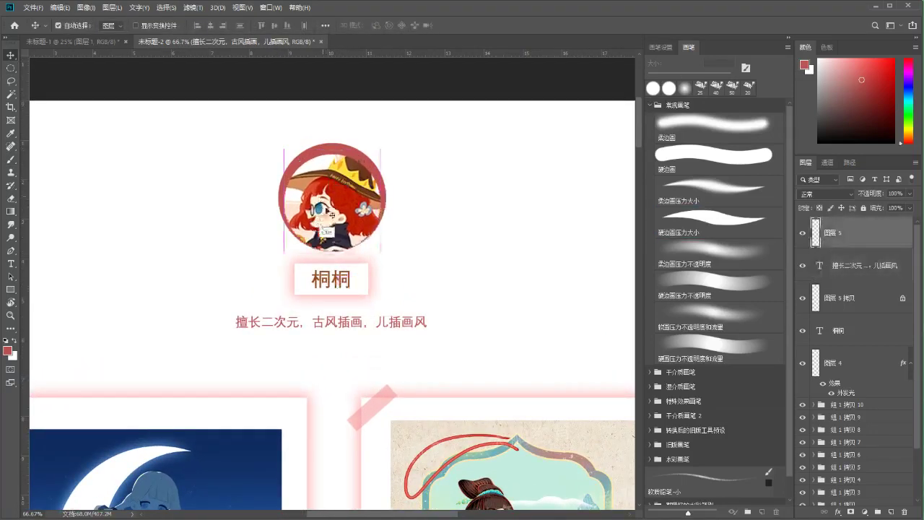
drag(372, 225, 330, 224)
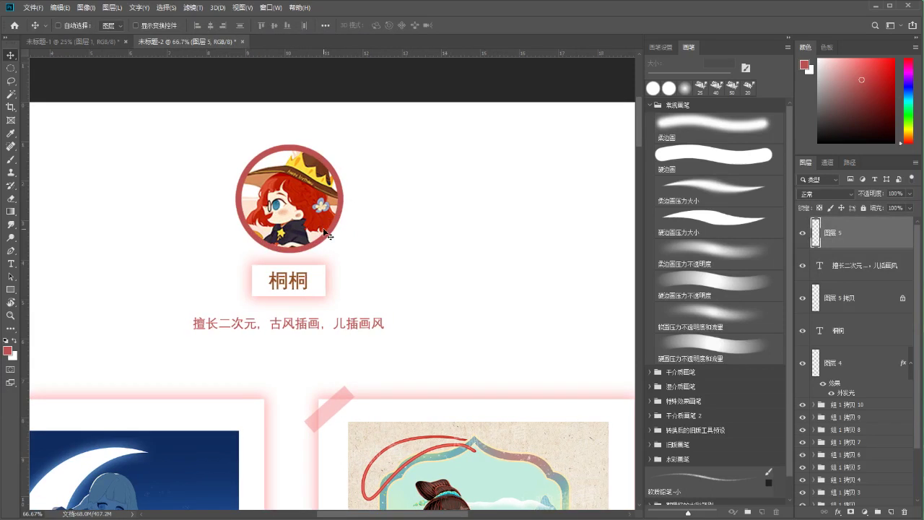
key(b)
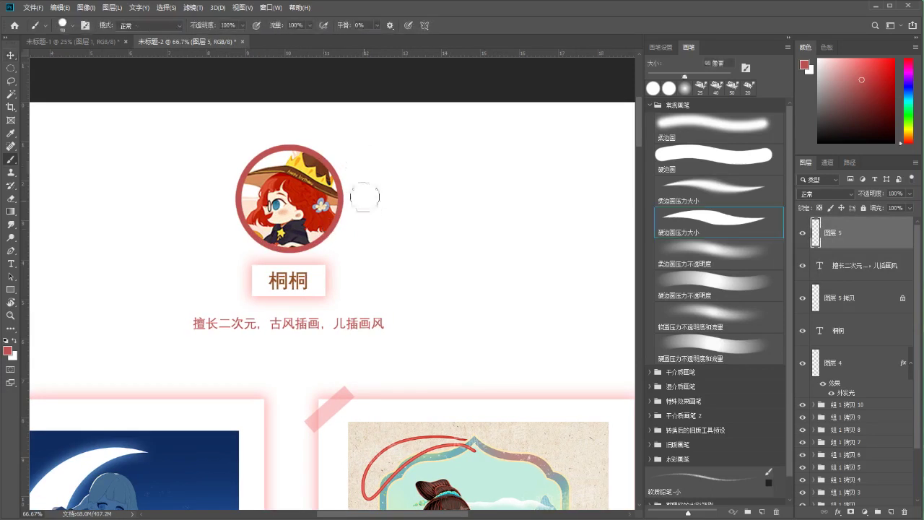
key(bracketleft)
key(bracketleft)
key(bracketleft)
key(bracketleft)
key(bracketleft)
drag(396, 179, 390, 229)
mouse_move(402, 178)
mouse_down()
mouse_move(442, 210)
mouse_move(446, 232)
mouse_move(404, 205)
mouse_move(399, 232)
mouse_move(404, 200)
mouse_move(423, 243)
mouse_up()
mouse_move(500, 196)
mouse_down()
mouse_move(496, 237)
mouse_move(484, 197)
mouse_move(503, 200)
mouse_move(481, 195)
mouse_move(520, 192)
mouse_move(547, 231)
mouse_move(519, 252)
mouse_move(494, 238)
mouse_move(505, 264)
mouse_up()
key(ctrl+z)
mouse_move(588, 186)
mouse_down()
mouse_move(572, 235)
mouse_move(614, 229)
mouse_move(599, 177)
mouse_up()
key(ctrl+z)
drag(590, 236, 600, 235)
key(l)
mouse_move(371, 210)
mouse_down()
mouse_move(628, 282)
mouse_move(450, 176)
mouse_up()
key(Delete)
key(b)
scroll(358, 182, down, 3)
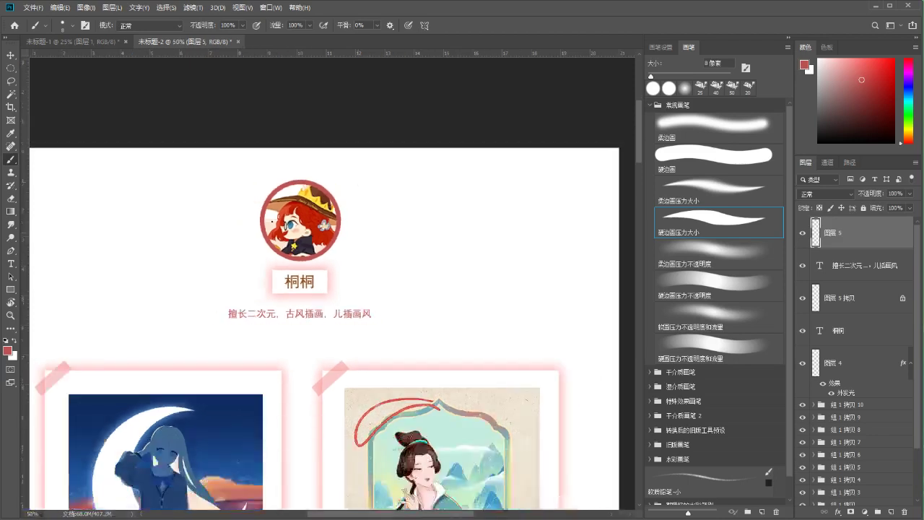
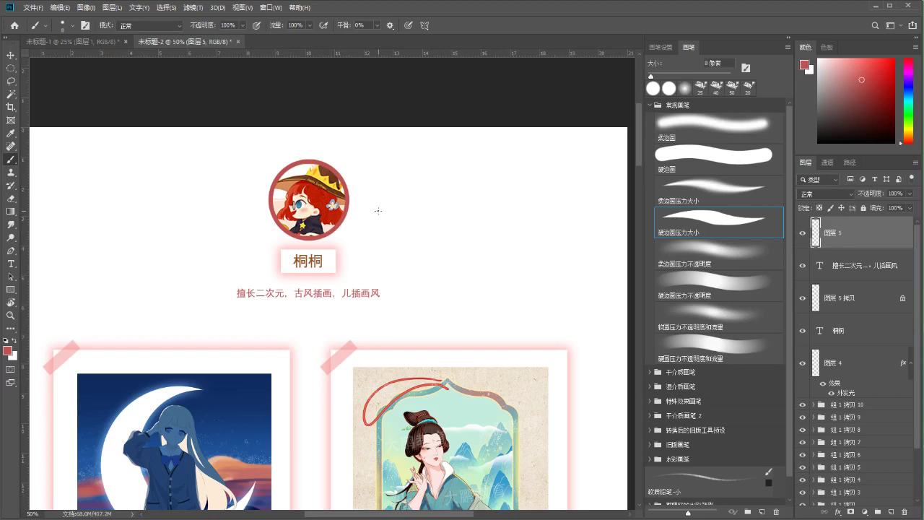
Sketch three trial oval loops beside the avatar, undoing the zigzag underline stroke
drag(339, 239, 344, 233)
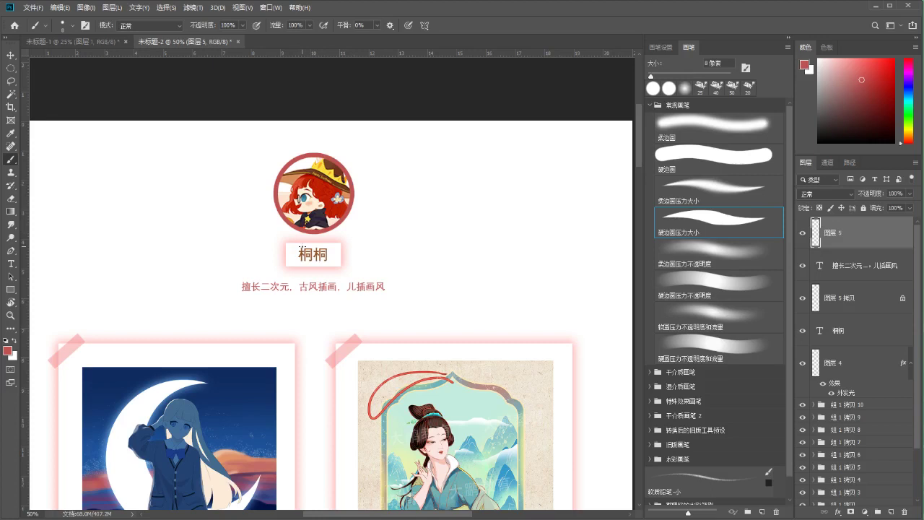
drag(389, 179, 386, 170)
drag(452, 167, 443, 171)
drag(493, 166, 481, 167)
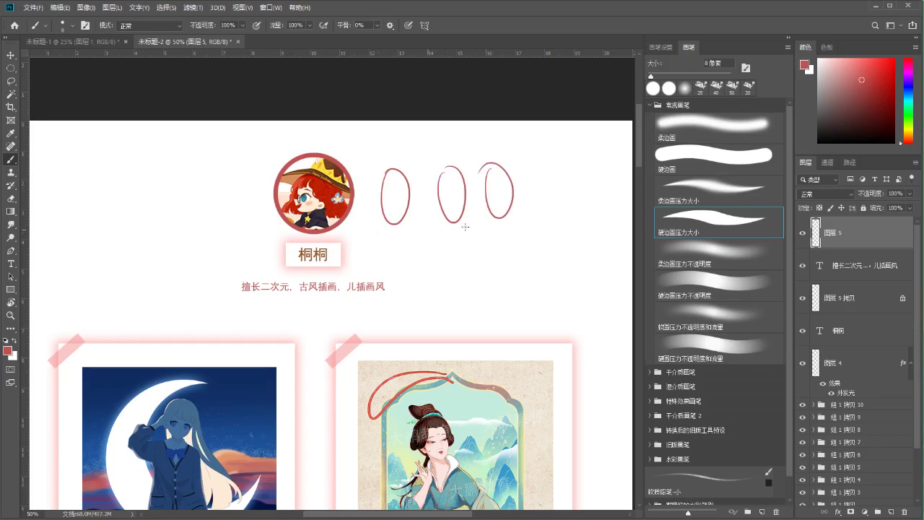
drag(378, 232, 506, 234)
key(ctrl+z)
key(ctrl+z)
key(ctrl+z)
key(ctrl+z)
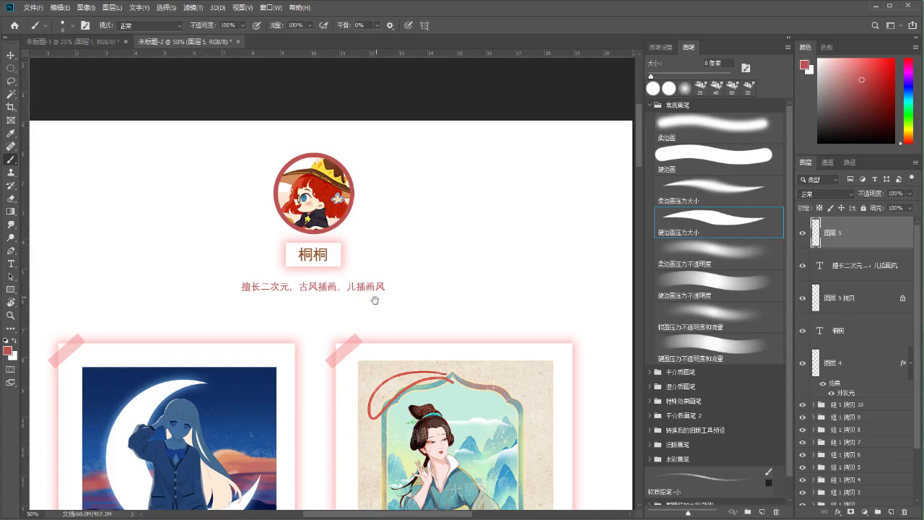
drag(375, 299, 407, 210)
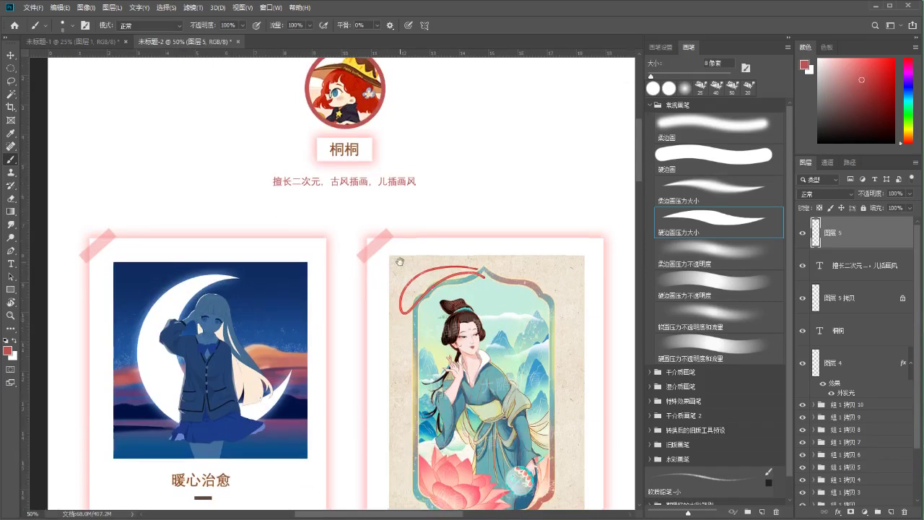
mouse_move(400, 262)
mouse_down()
mouse_move(389, 341)
mouse_move(379, 325)
mouse_up()
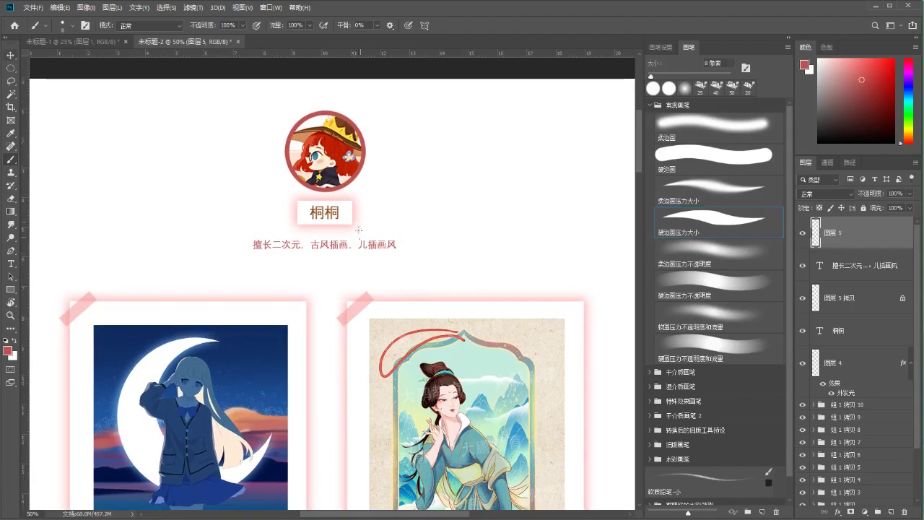
Shrink the 桐桐 name text and its box to about 81% and nudge them down slightly
key(v)
ctrl+click(339, 212)
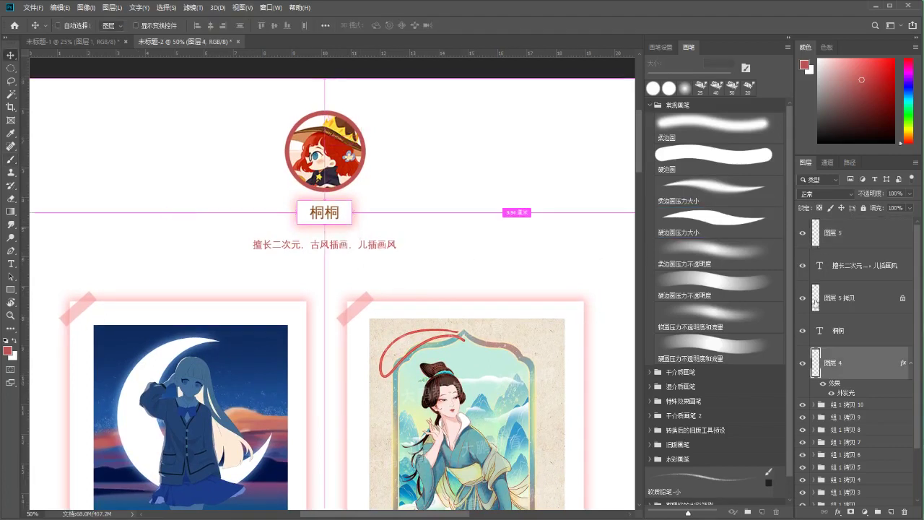
click(847, 335)
ctrl+click(851, 363)
key(ctrl+plus)
key(ctrl+t)
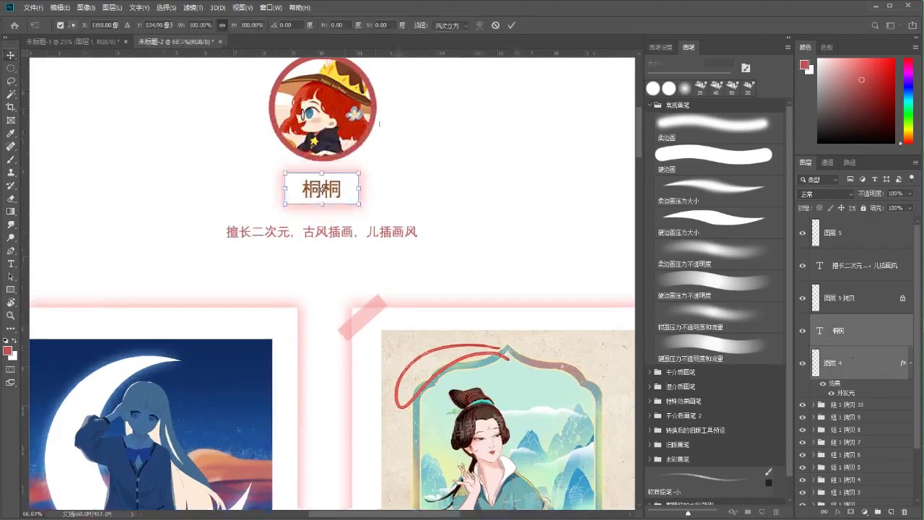
drag(358, 177, 347, 189)
key(ctrl+minus)
key(Return)
key(ctrl+t)
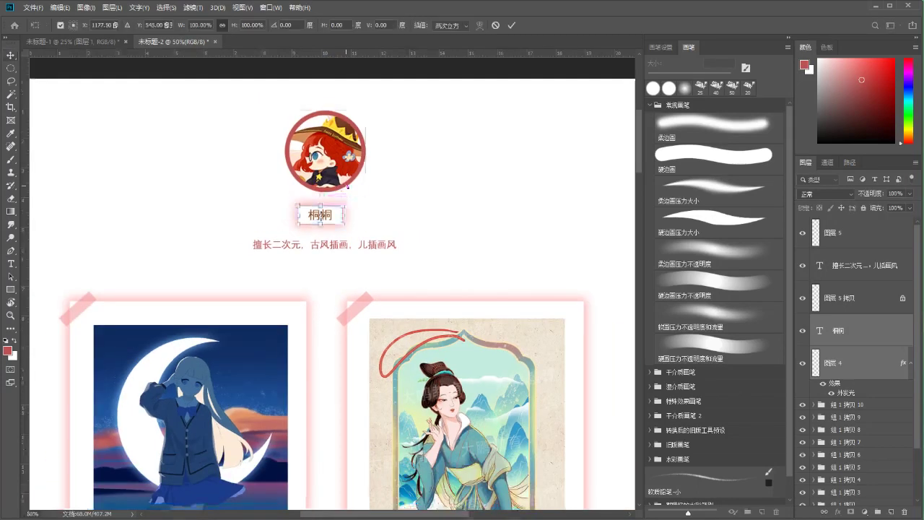
key(Down)
key(Down)
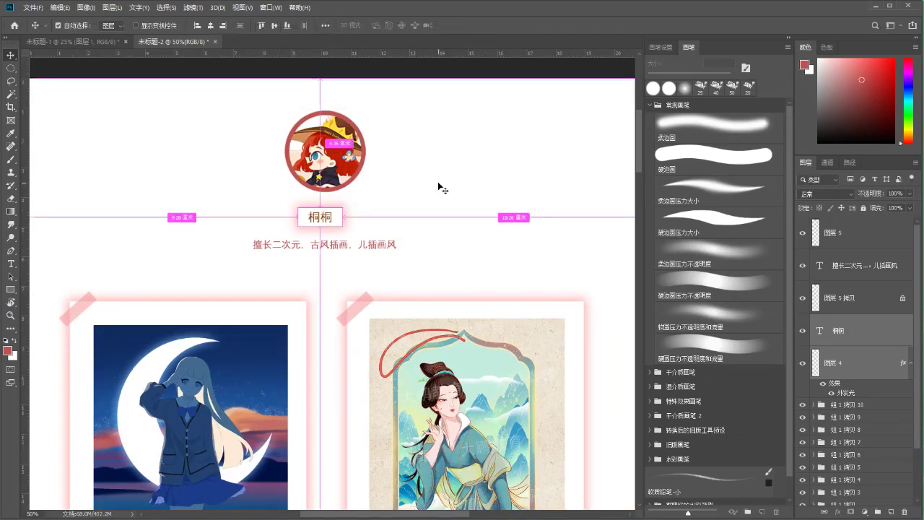
key(Return)
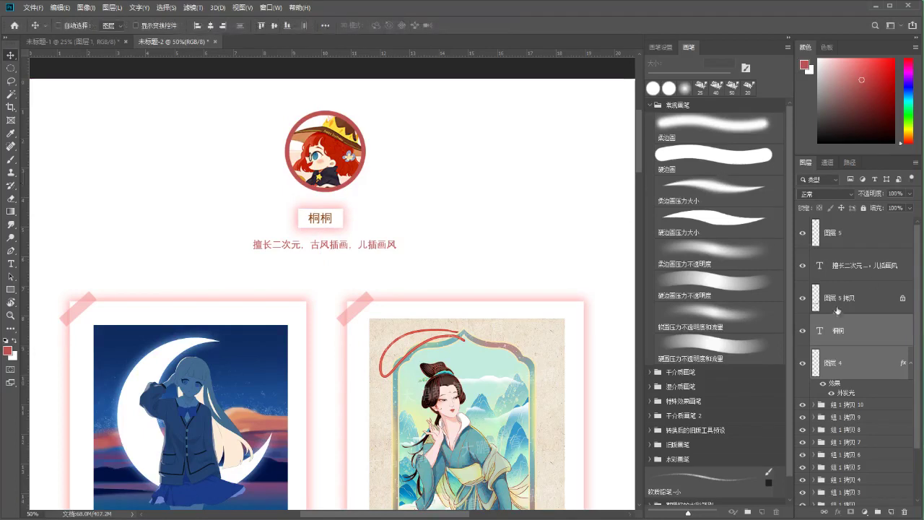
Move 图层 5 拷贝 directly under 图层 5 and nudge the avatar layers slightly left
click(837, 309)
drag(383, 152, 376, 197)
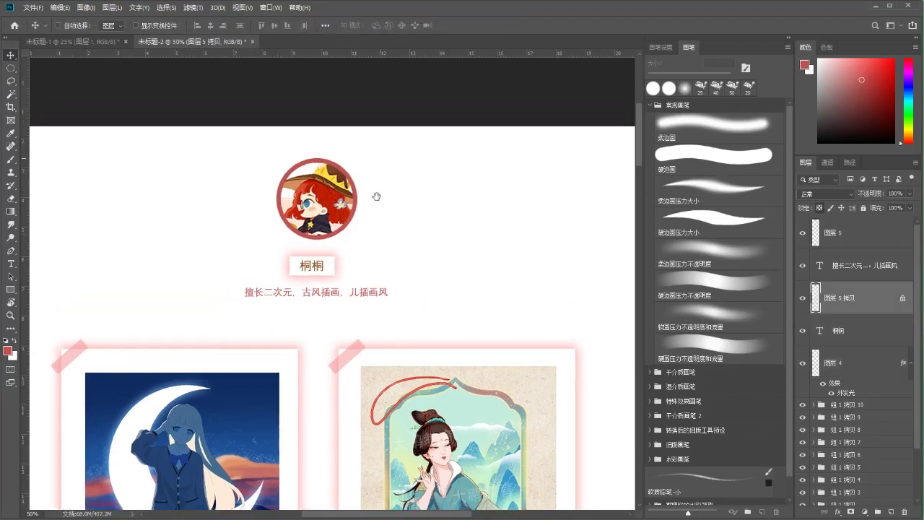
ctrl+click(329, 188)
ctrl+click(850, 268)
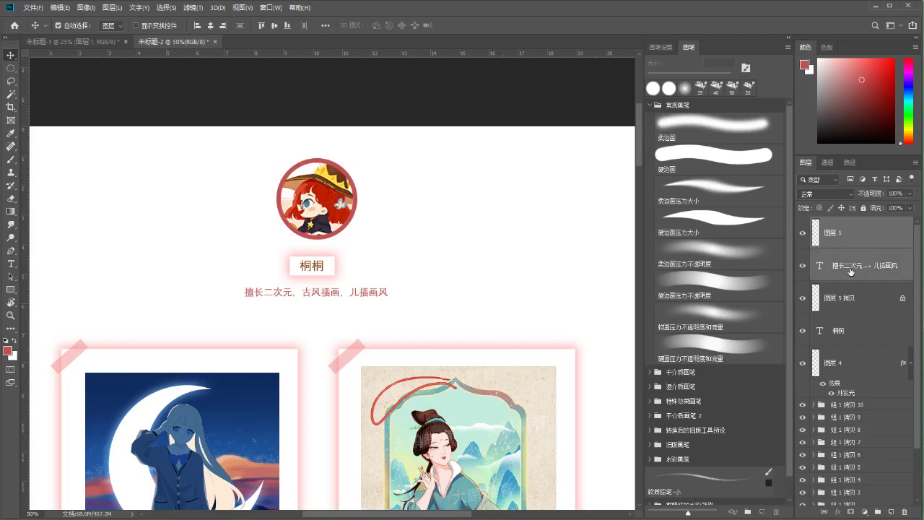
click(877, 229)
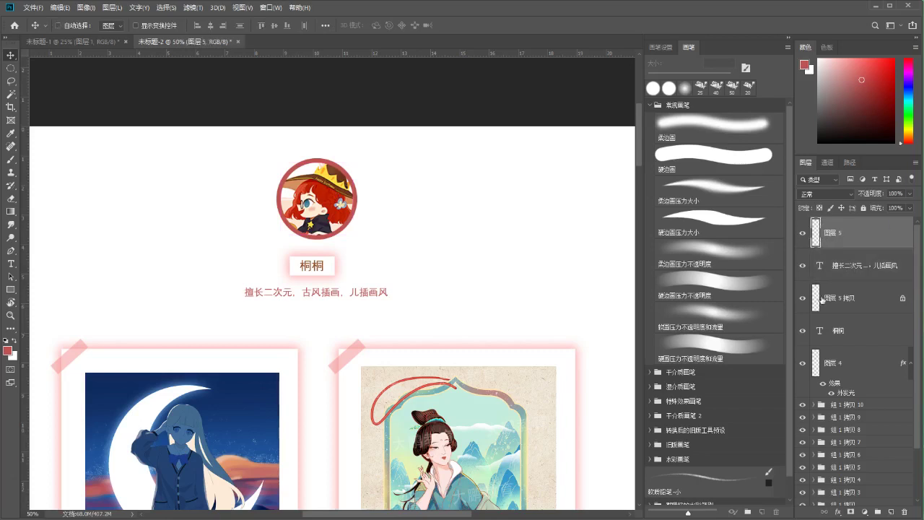
drag(823, 300, 835, 254)
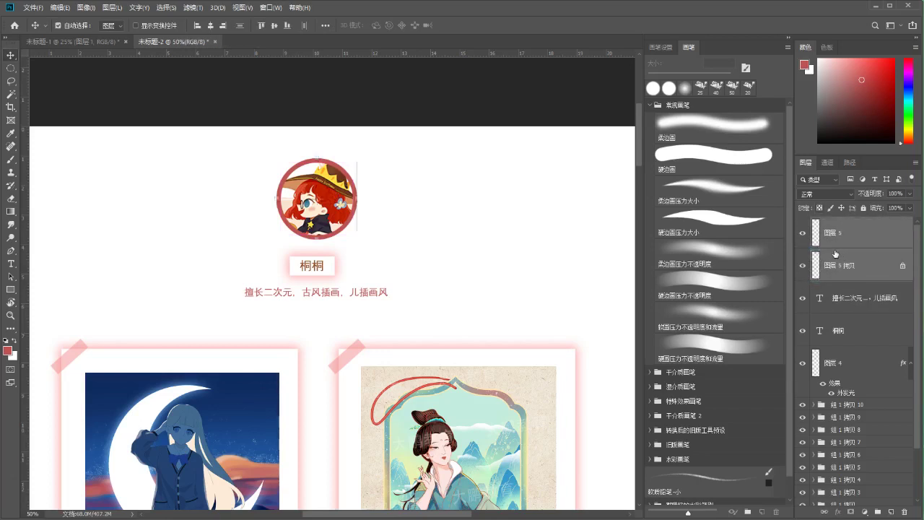
key(ctrl+t)
key(Left)
key(Left)
key(Left)
key(Left)
key(Left)
key(Left)
key(Left)
key(Left)
key(Left)
key(Left)
key(Left)
key(Left)
key(Left)
key(Left)
key(Left)
key(Left)
key(Left)
key(Left)
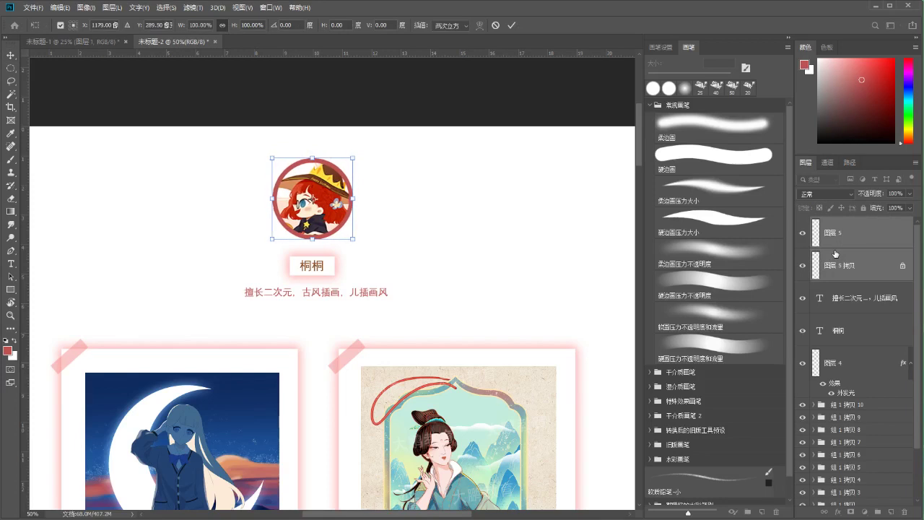
key(Return)
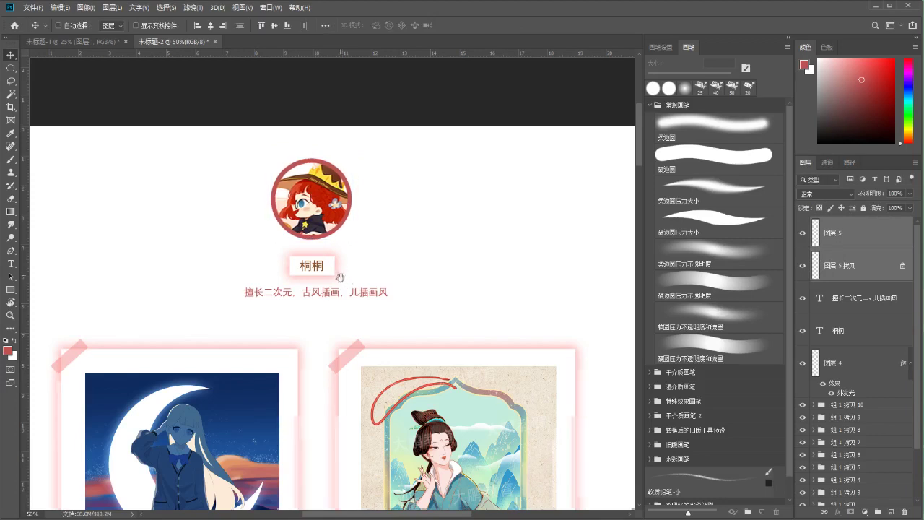
scroll(336, 274, down, 2)
scroll(333, 263, down, 3)
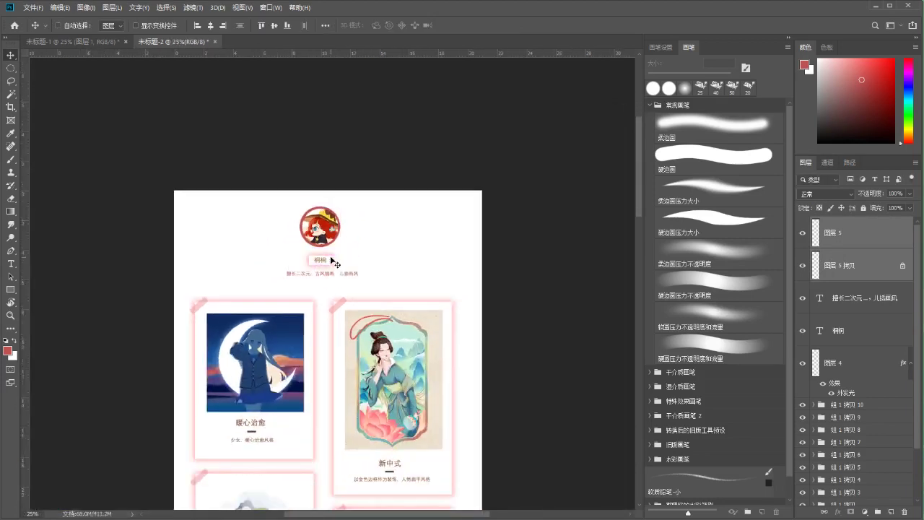
scroll(327, 283, down, 1)
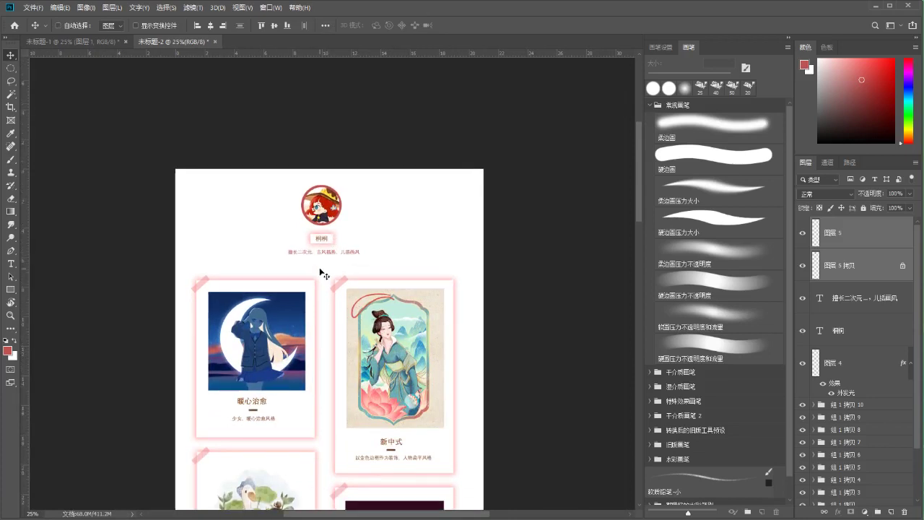
scroll(320, 271, up, 1)
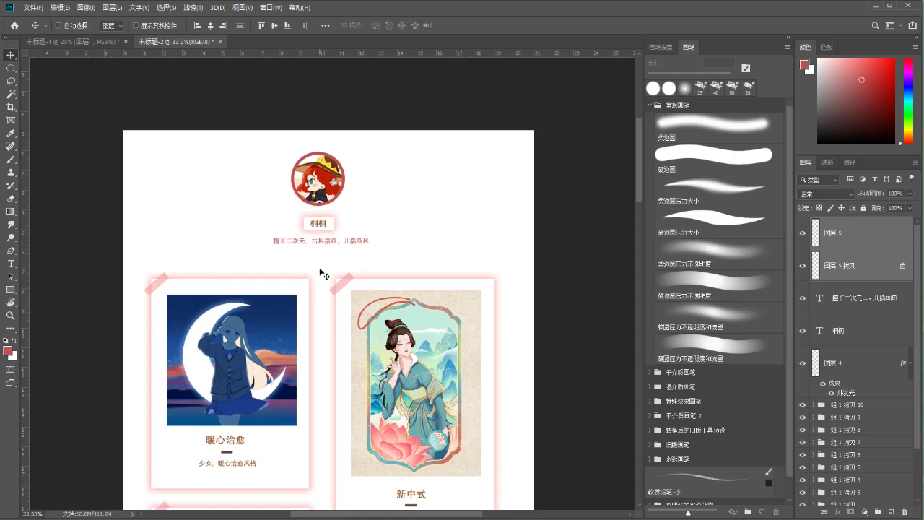
key(t)
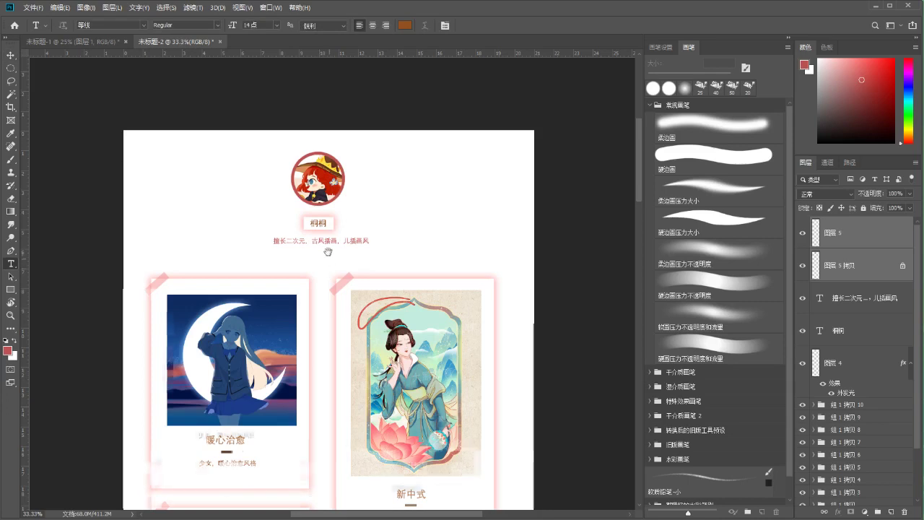
scroll(321, 248, down, 2)
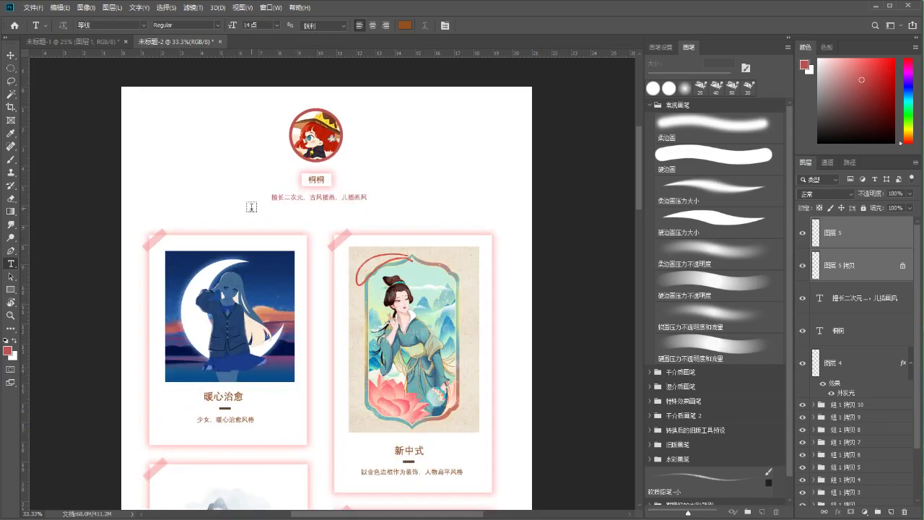
key(v)
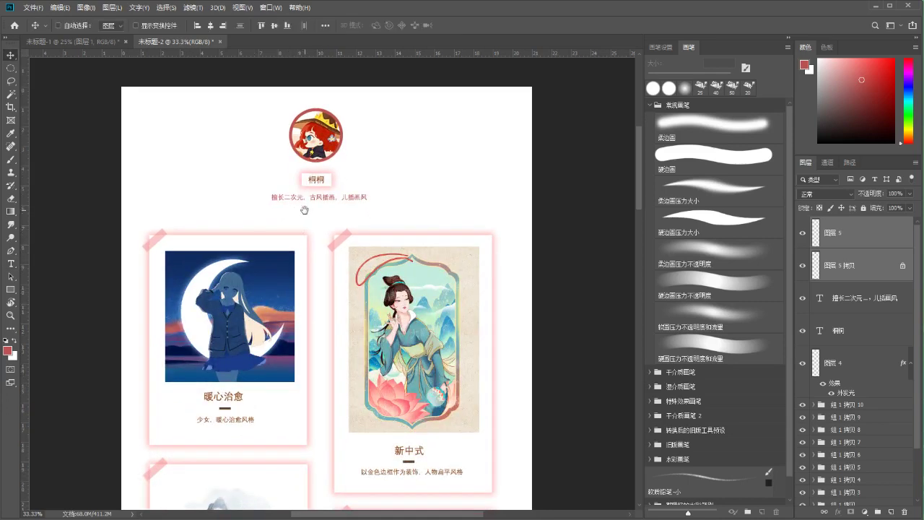
scroll(303, 214, up, 1)
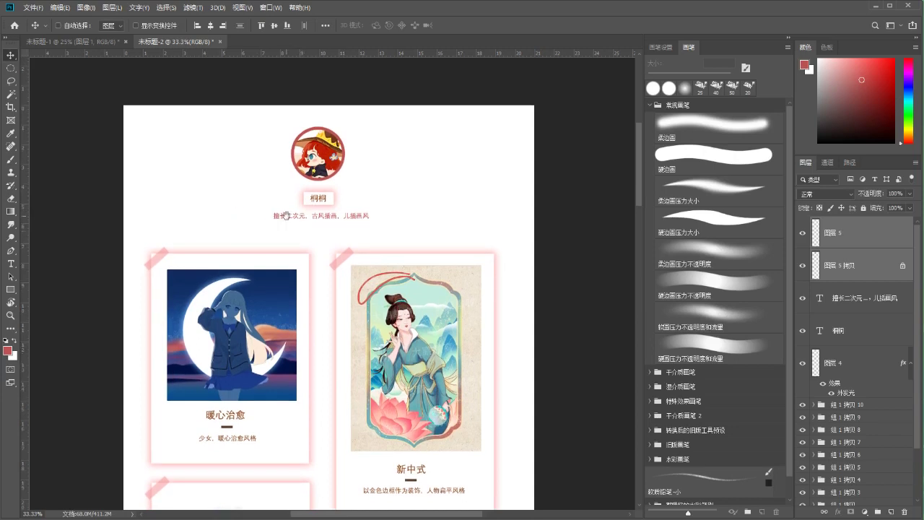
scroll(286, 215, down, 1)
ctrl+click(286, 208)
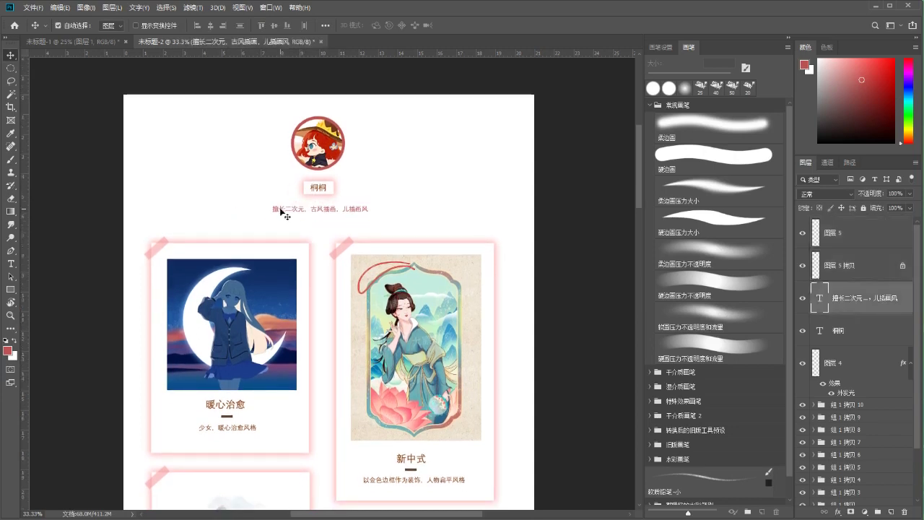
key(ctrl+t)
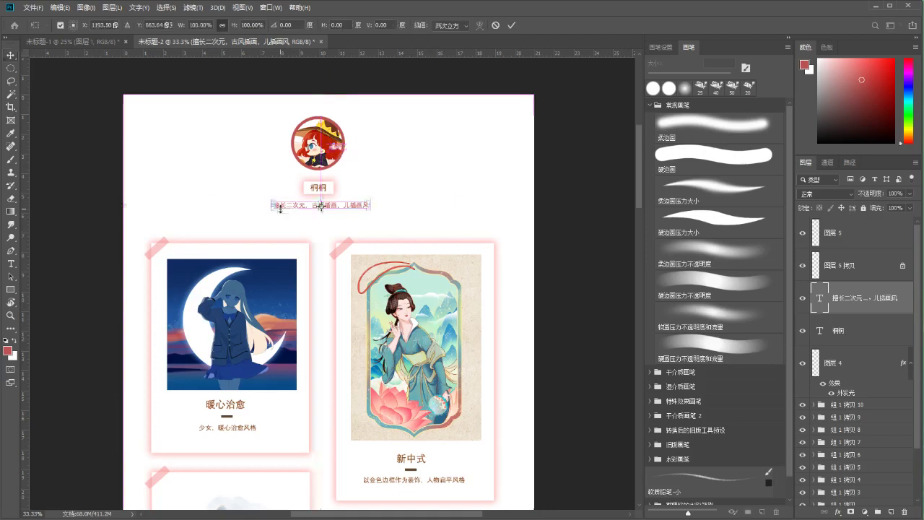
click(510, 27)
scroll(337, 244, down, 1)
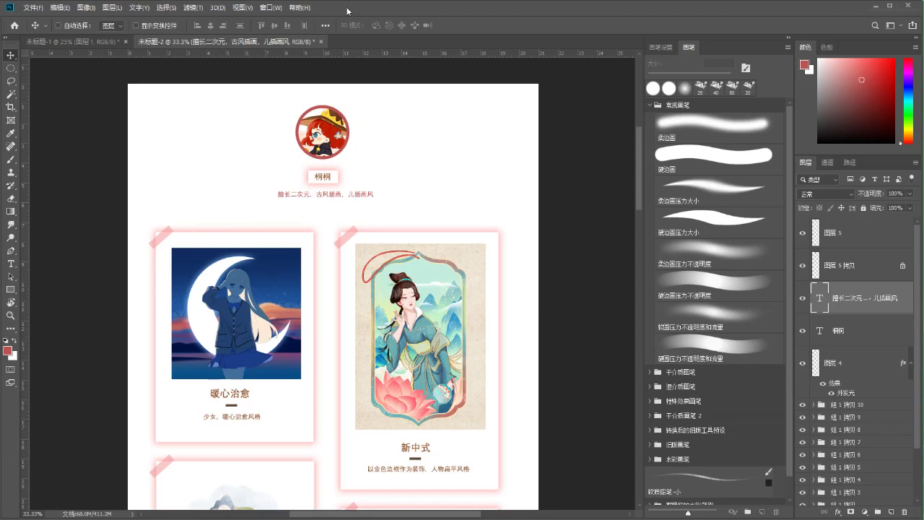
key(b)
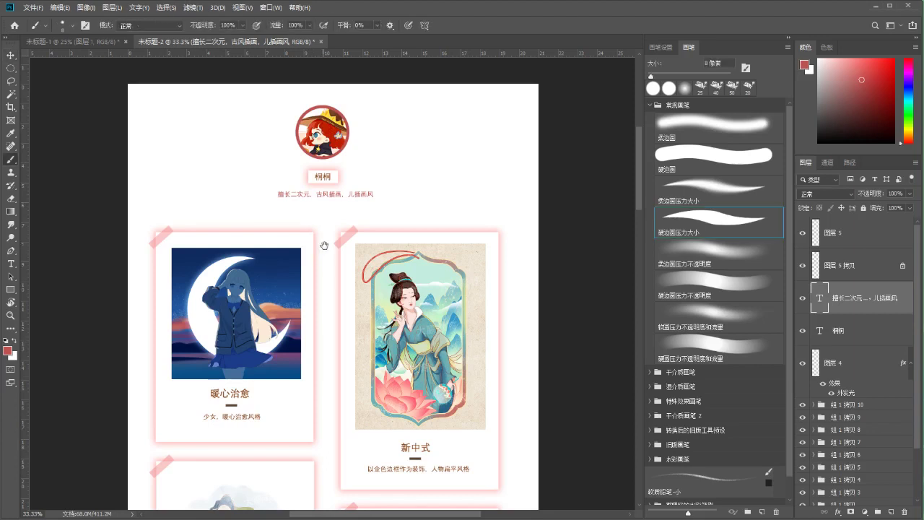
Nudge the specialty tagline text slightly down and apply the new position
drag(320, 241, 324, 264)
key(t)
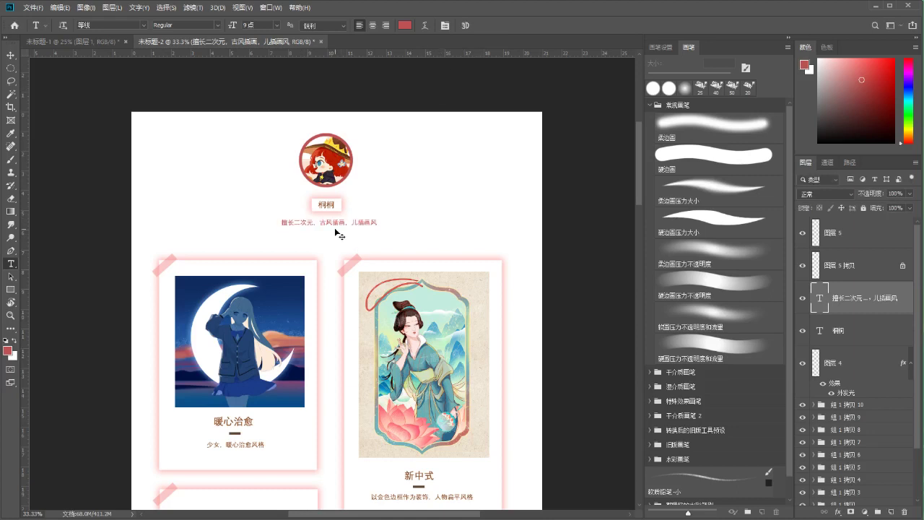
key(ctrl+plus)
key(v)
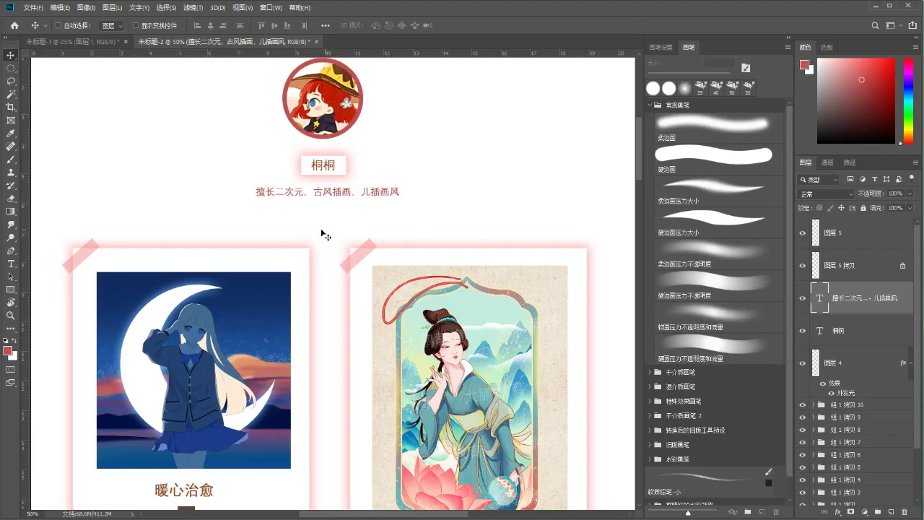
drag(315, 226, 338, 205)
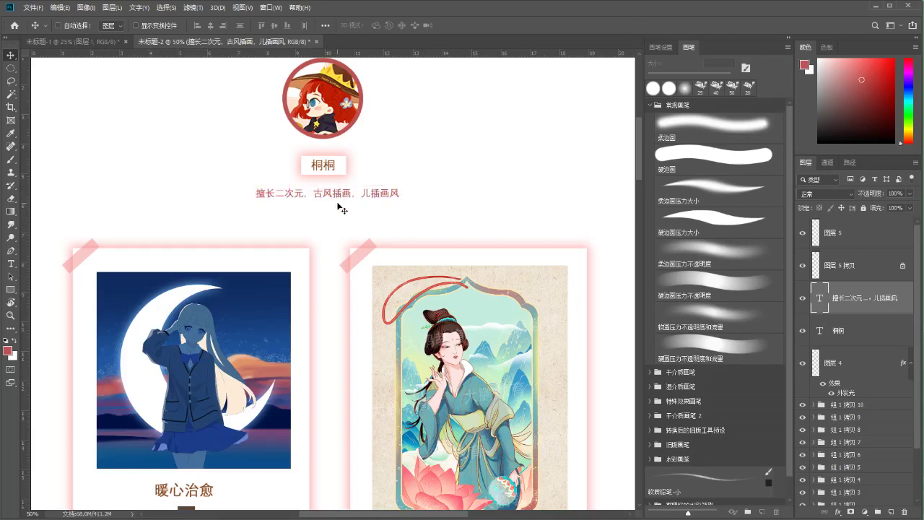
key(ctrl+minus)
key(b)
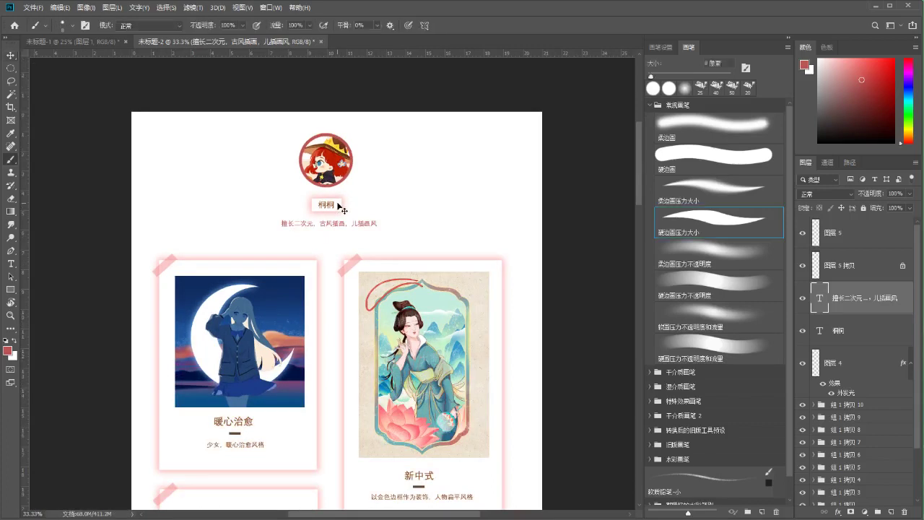
key(ctrl+plus)
key(ctrl+t)
key(Down)
key(Down)
click(510, 26)
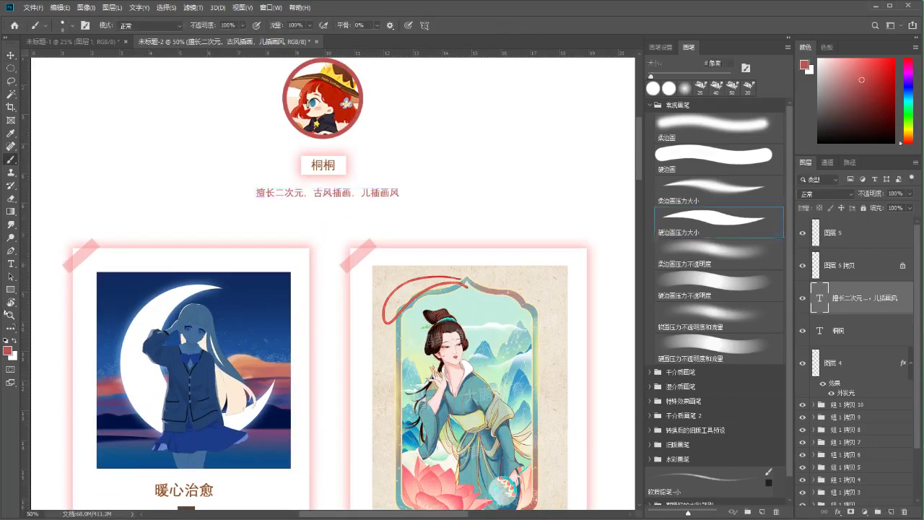
Identify the 图层 4 and avatar ring layers by toggling their visibility off and on
click(11, 315)
mouse_move(209, 305)
mouse_down()
mouse_move(184, 303)
mouse_move(183, 293)
mouse_up()
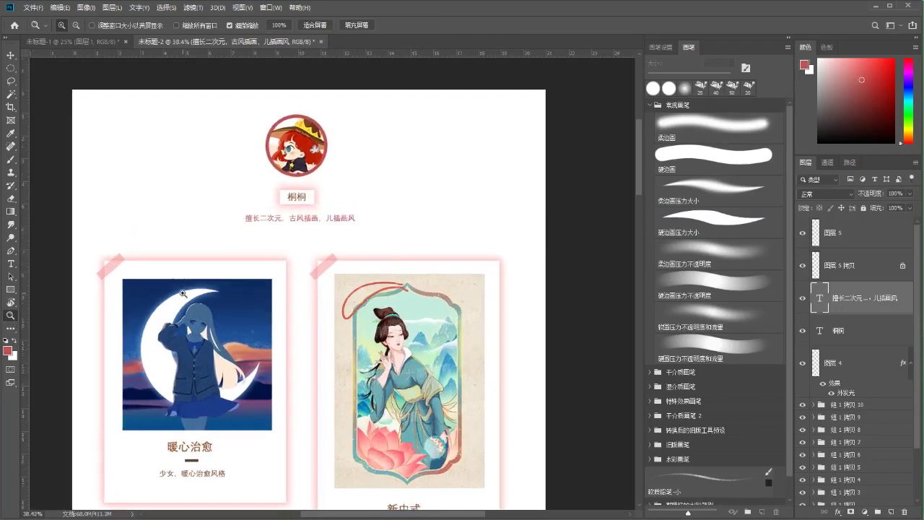
key(b)
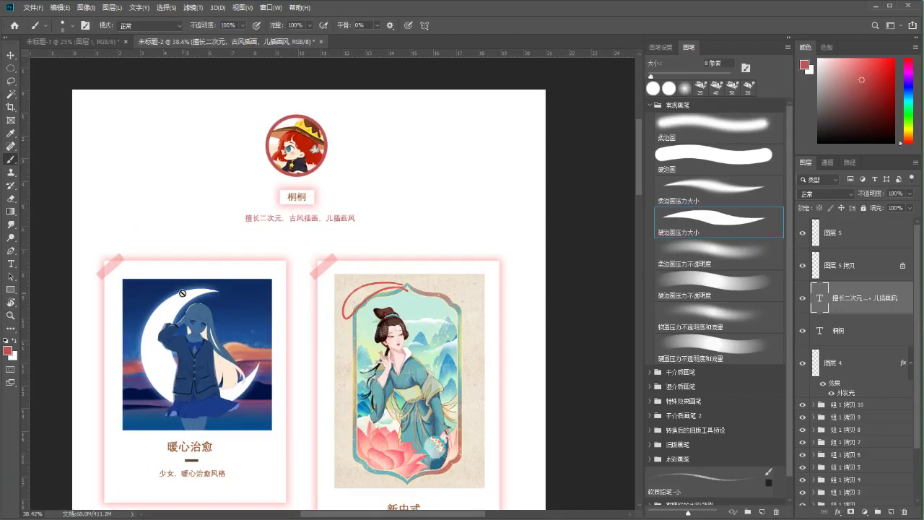
scroll(216, 289, down, 1)
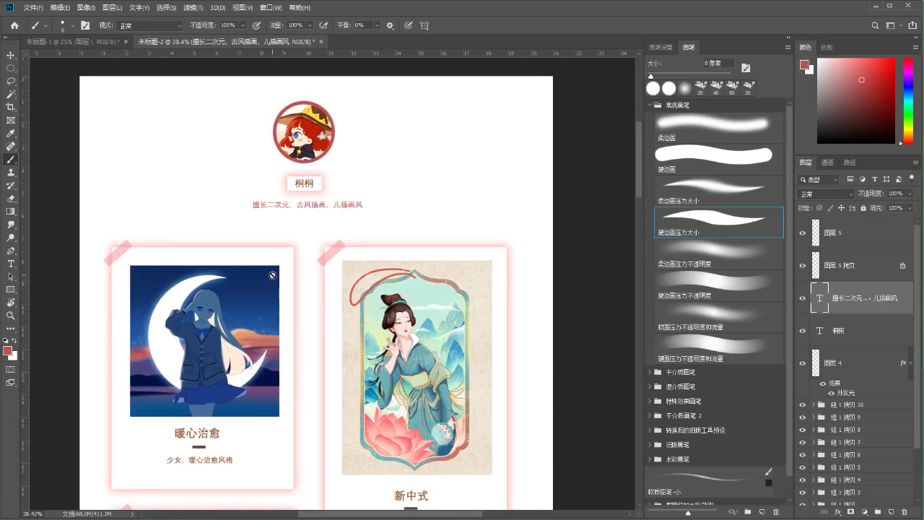
click(840, 243)
click(802, 362)
click(802, 362)
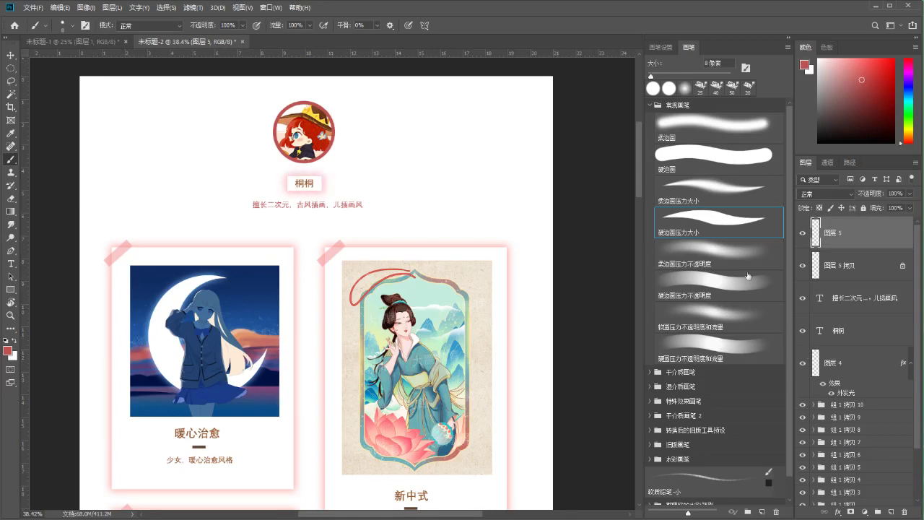
click(800, 265)
click(800, 265)
click(801, 265)
click(801, 265)
Select layers 图层 5 through 图层 4 and transform the avatar, name and tagline together
shift+click(828, 367)
key(ctrl+t)
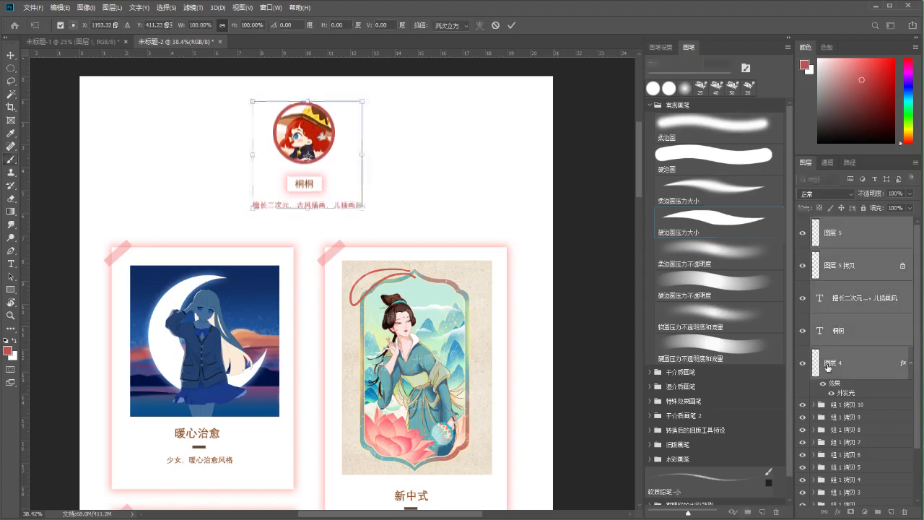
key(Return)
key(b)
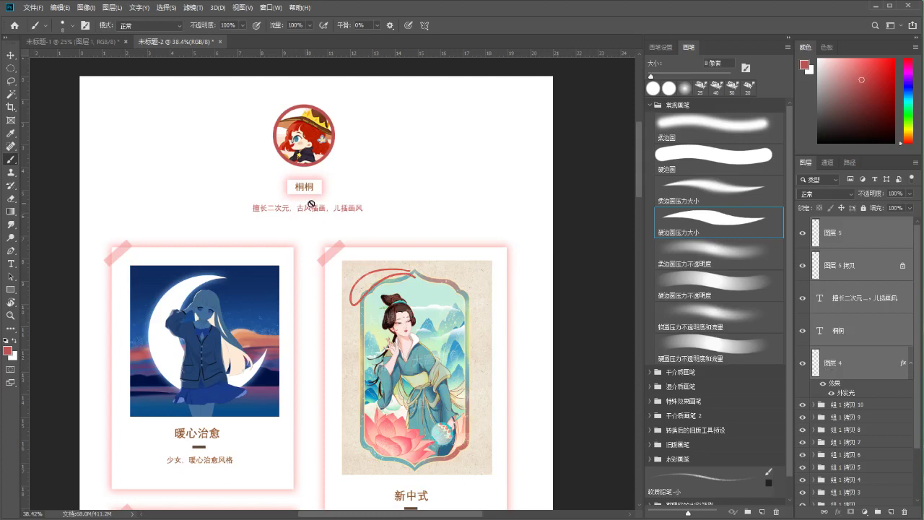
click(827, 303)
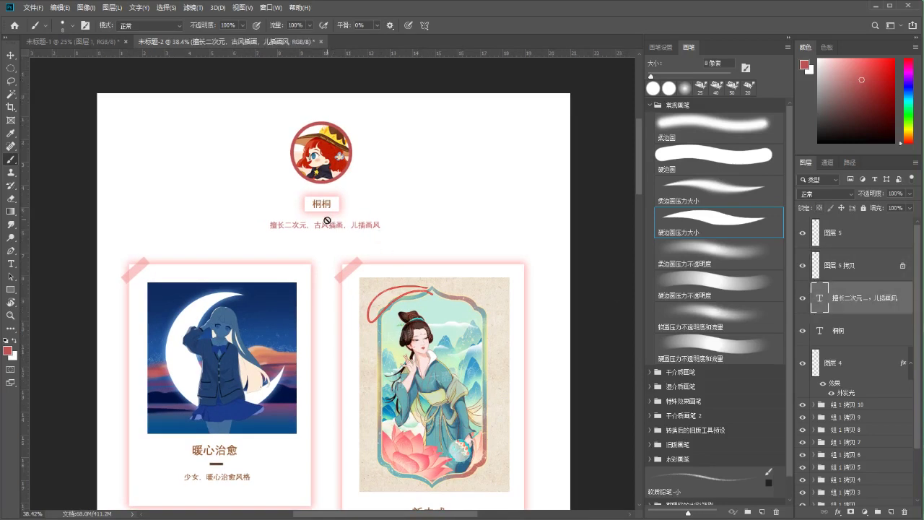
Add the contact e-mail address as a new line beneath the tagline
key(t)
drag(270, 226, 380, 227)
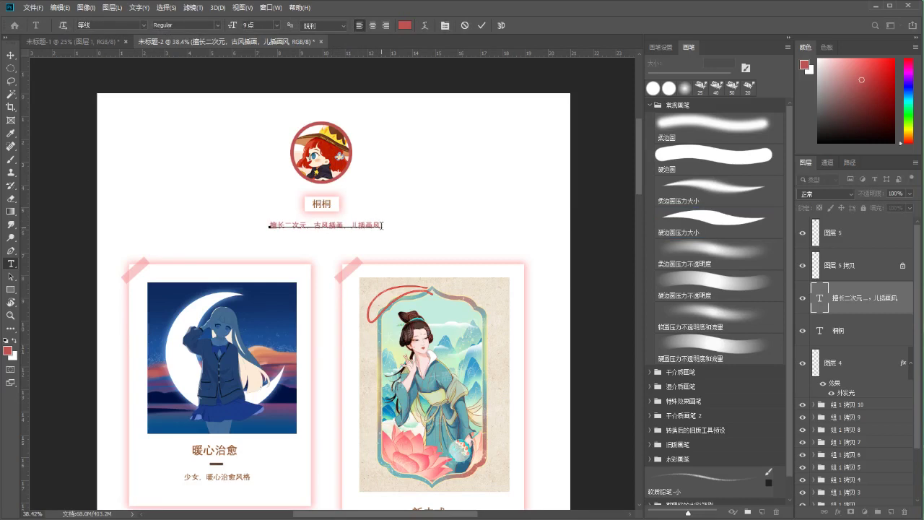
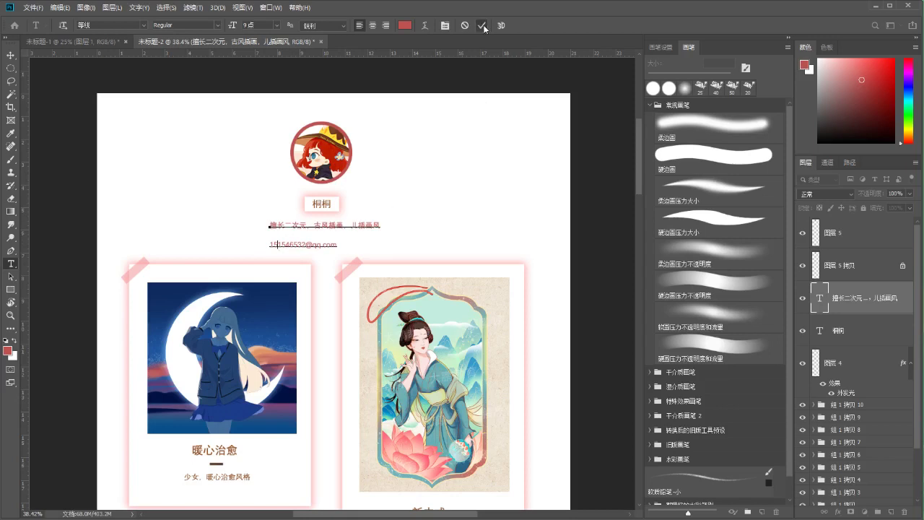
click(481, 25)
Centre-align the tagline and e-mail lines and shift the text block right to centre it
drag(317, 246, 325, 245)
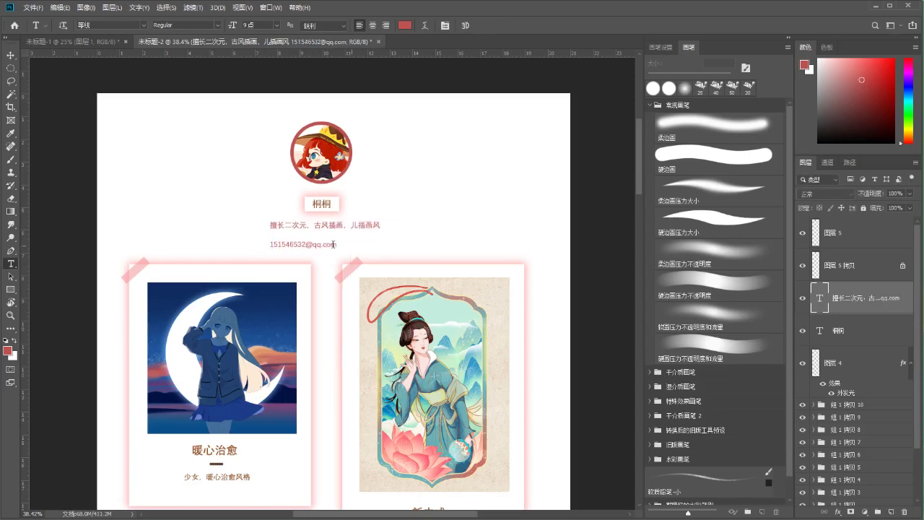
click(271, 244)
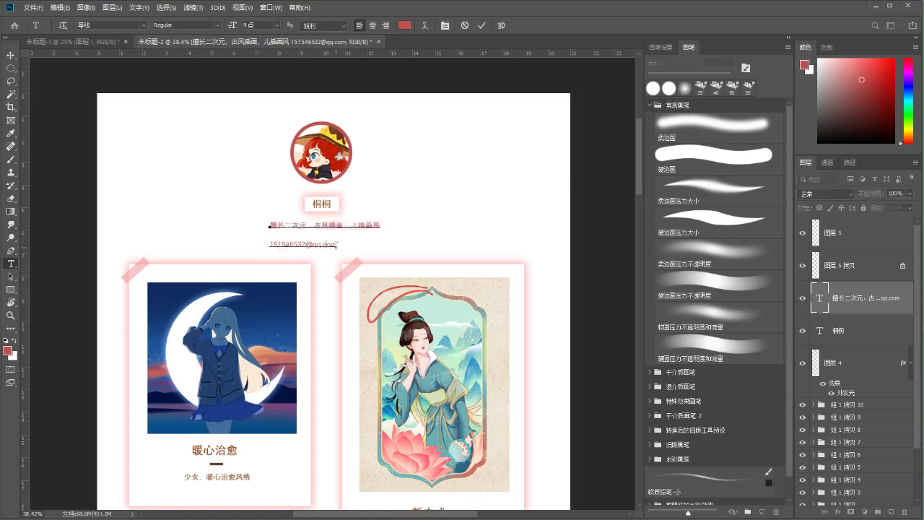
key(ctrl+a)
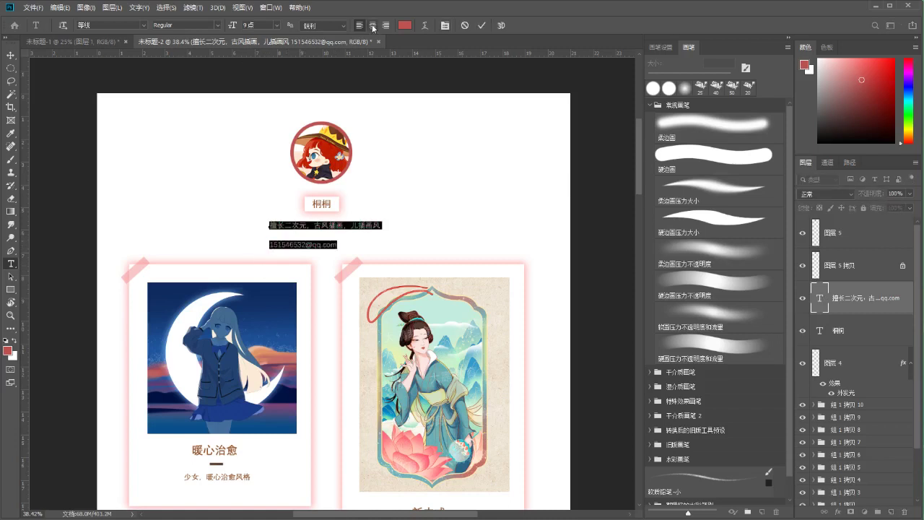
click(374, 27)
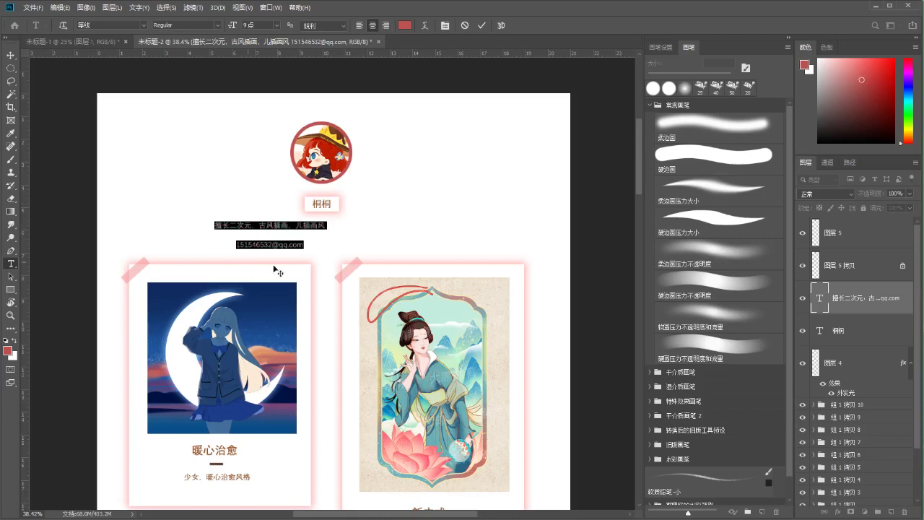
click(482, 26)
key(ctrl+t)
drag(310, 233, 362, 231)
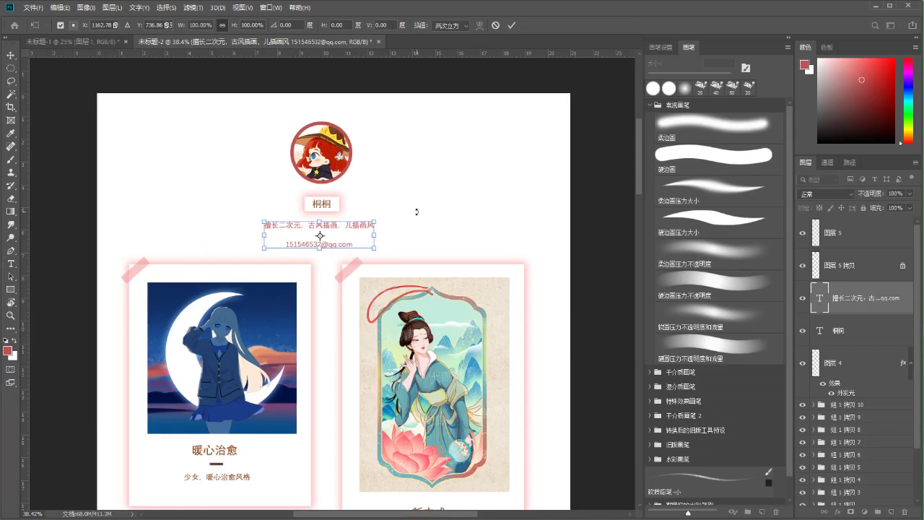
key(t)
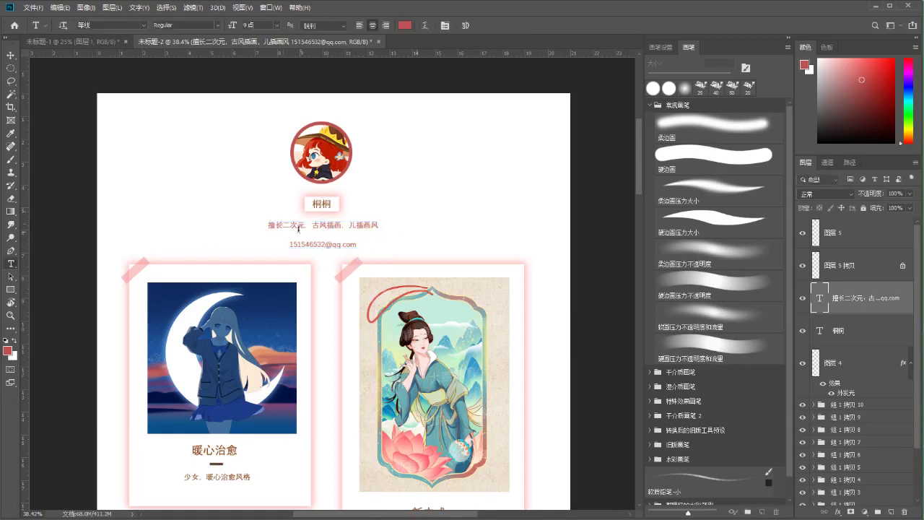
Set the leading of both text lines to 16点 in the Character panel
drag(270, 222, 358, 247)
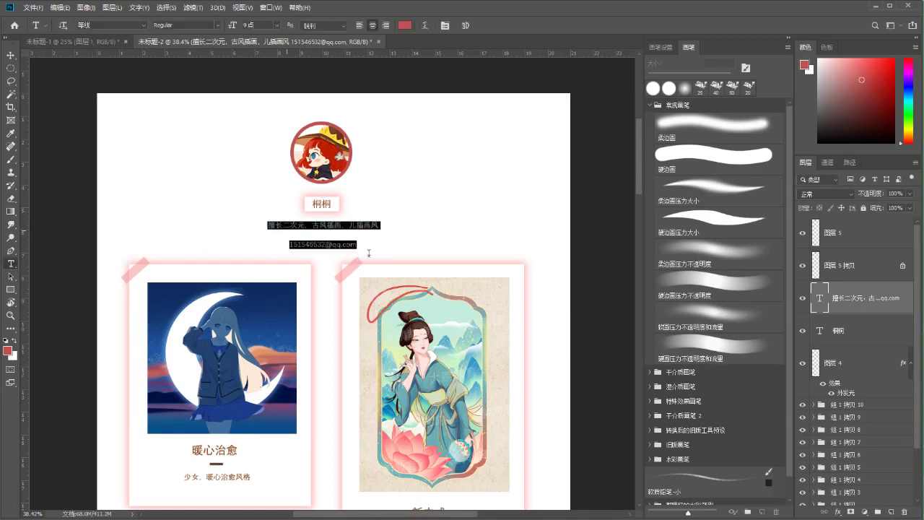
click(445, 25)
click(515, 138)
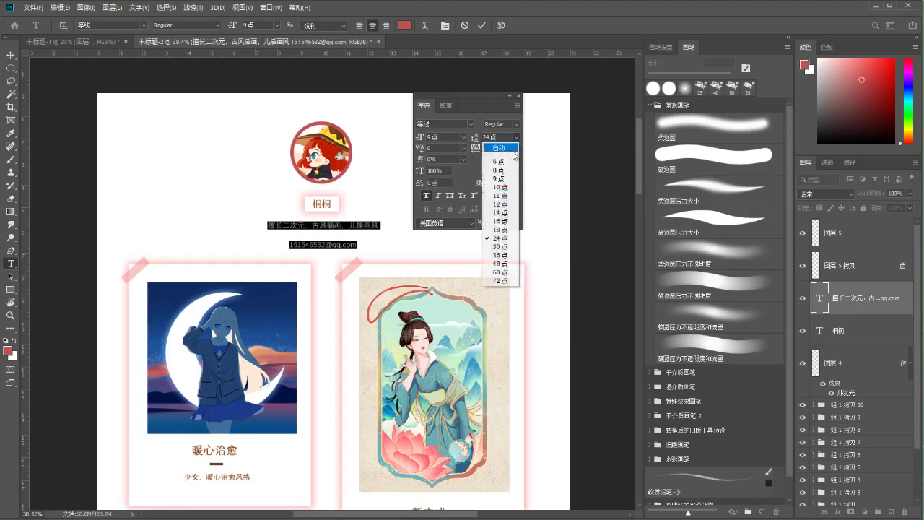
click(503, 221)
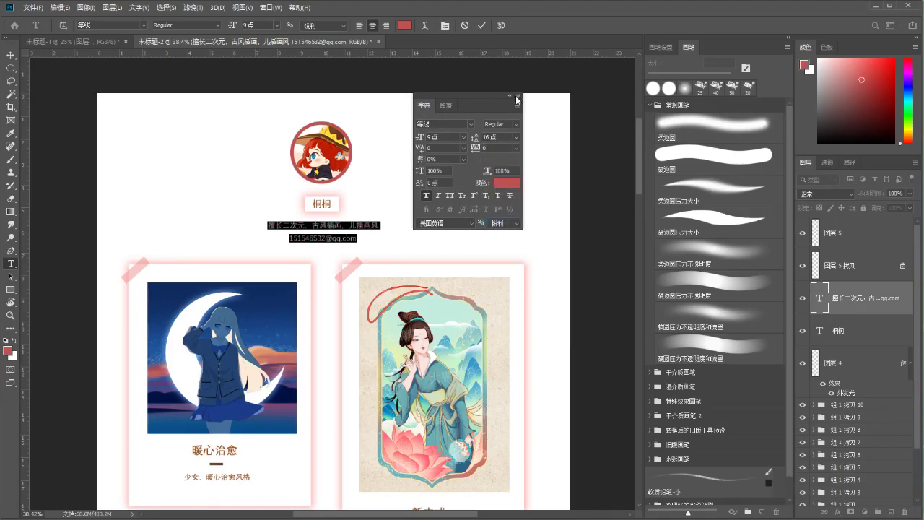
click(517, 96)
click(482, 25)
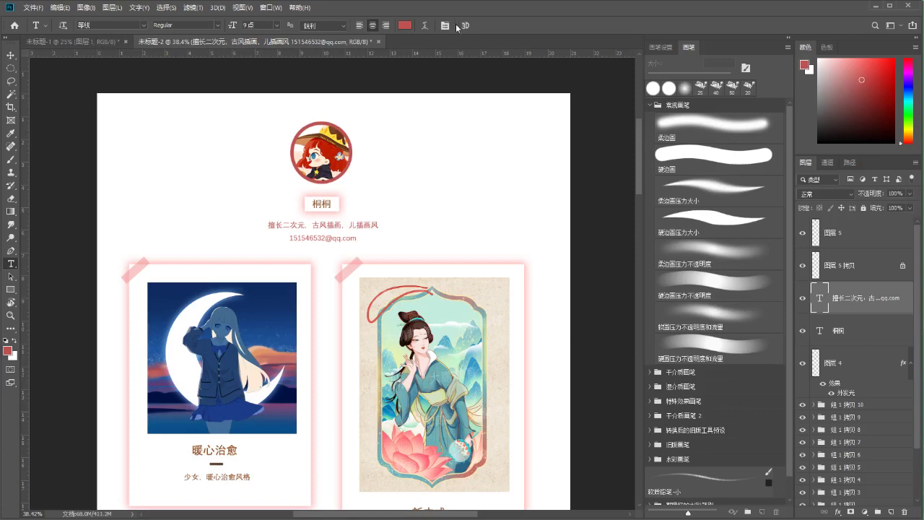
Review the font size, font style and character settings without changing them
click(277, 26)
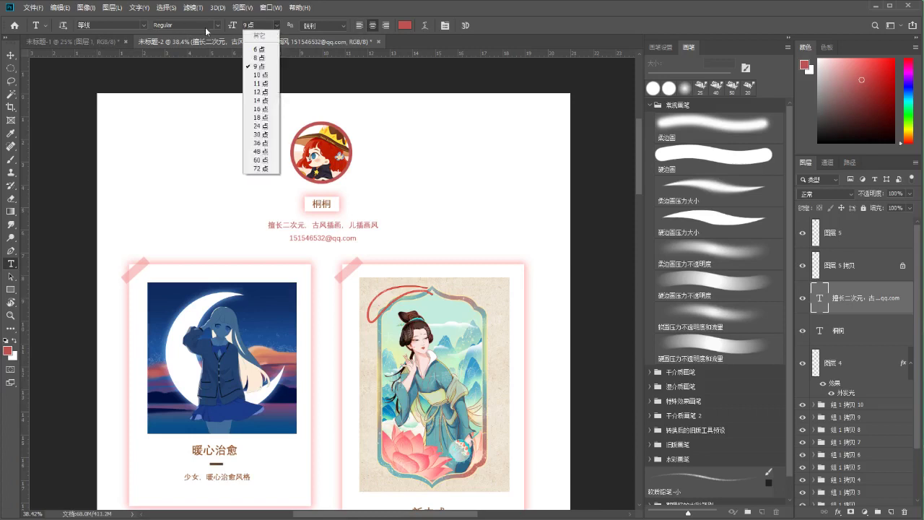
click(207, 28)
click(416, 14)
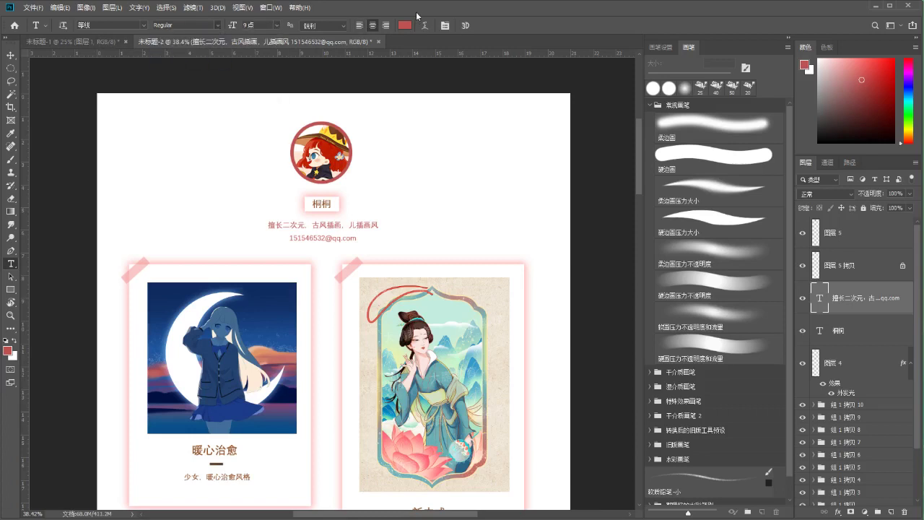
click(445, 26)
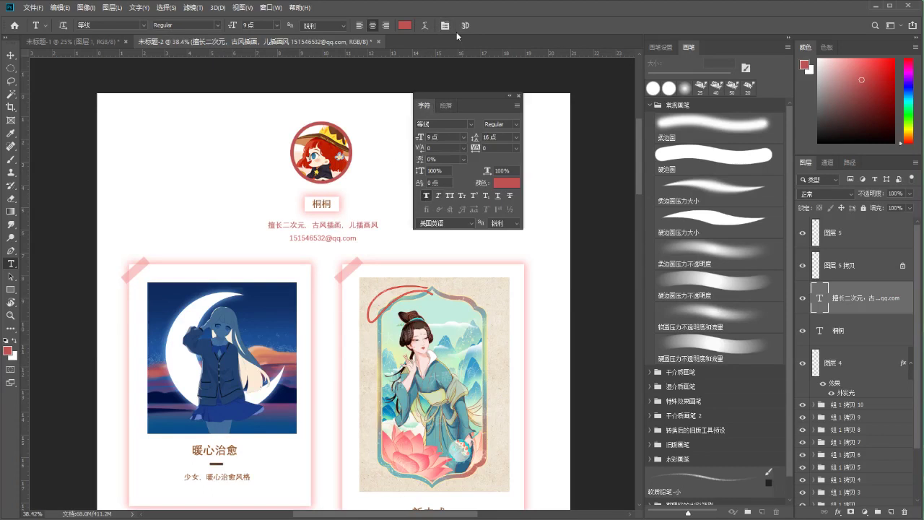
click(518, 95)
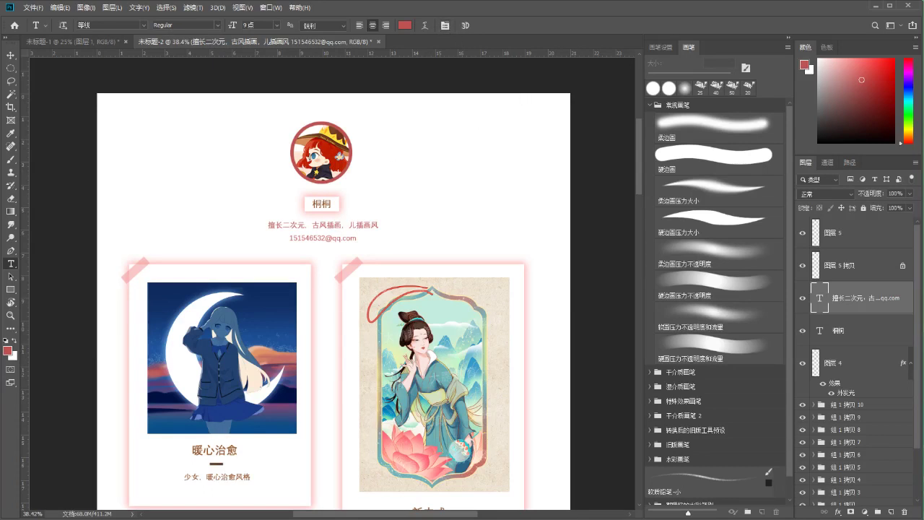
scroll(371, 259, down, 1)
scroll(366, 234, down, 1)
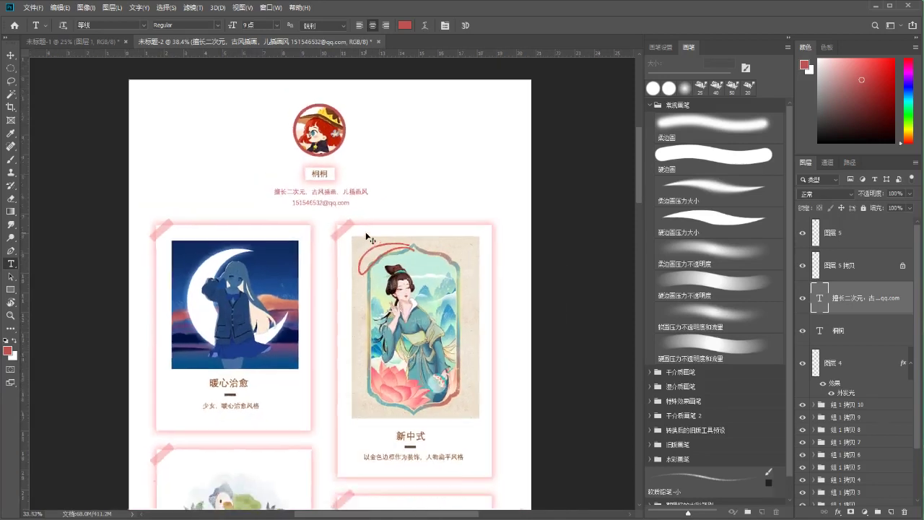
scroll(367, 237, down, 4)
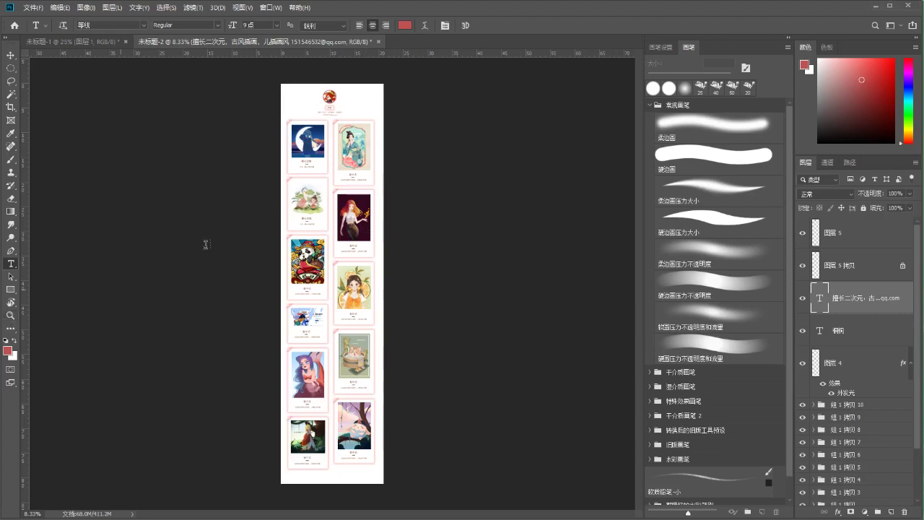
click(10, 315)
drag(347, 128, 268, 169)
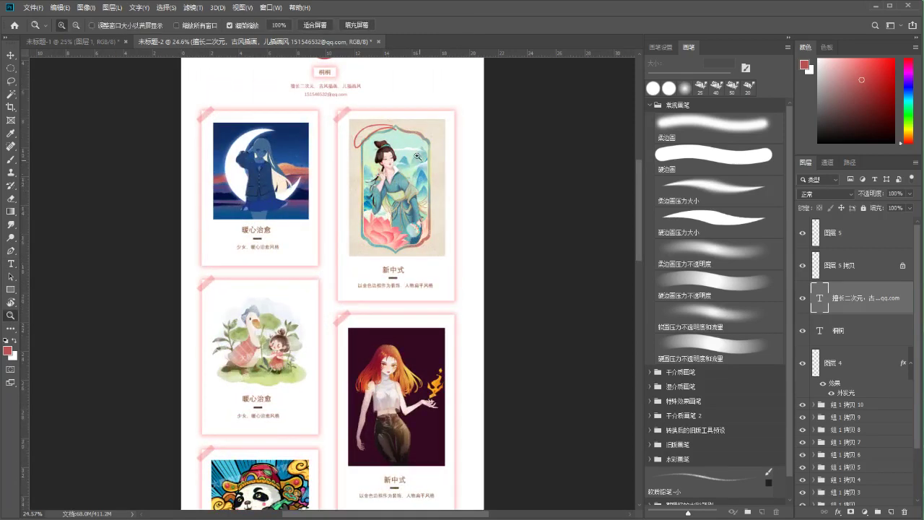
scroll(261, 303, down, 3)
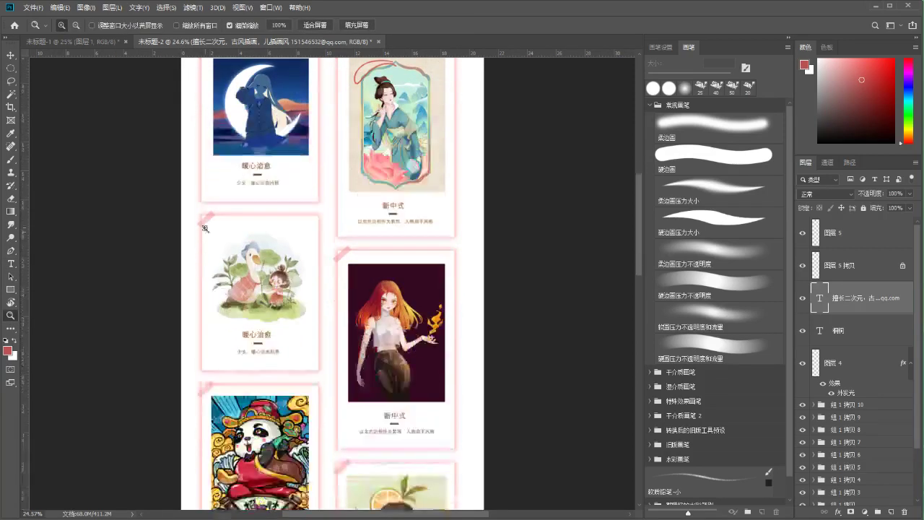
scroll(216, 259, down, 5)
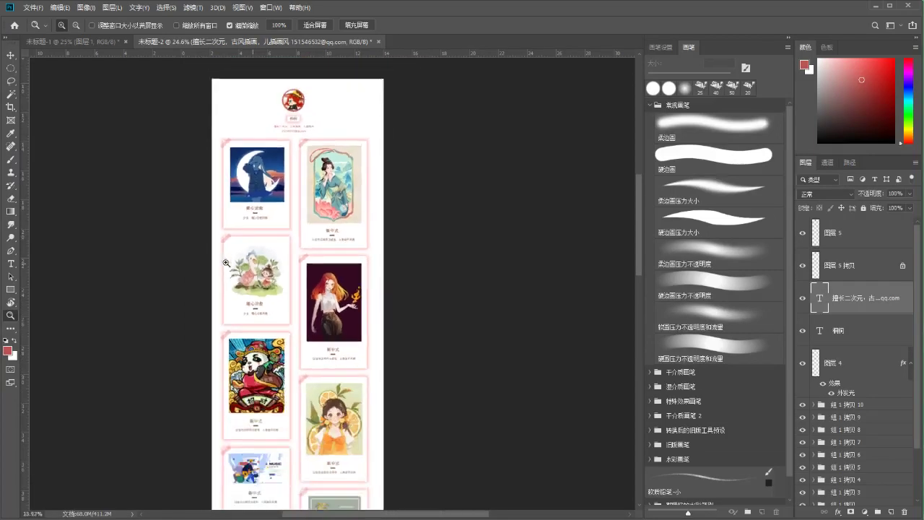
drag(284, 386, 305, 253)
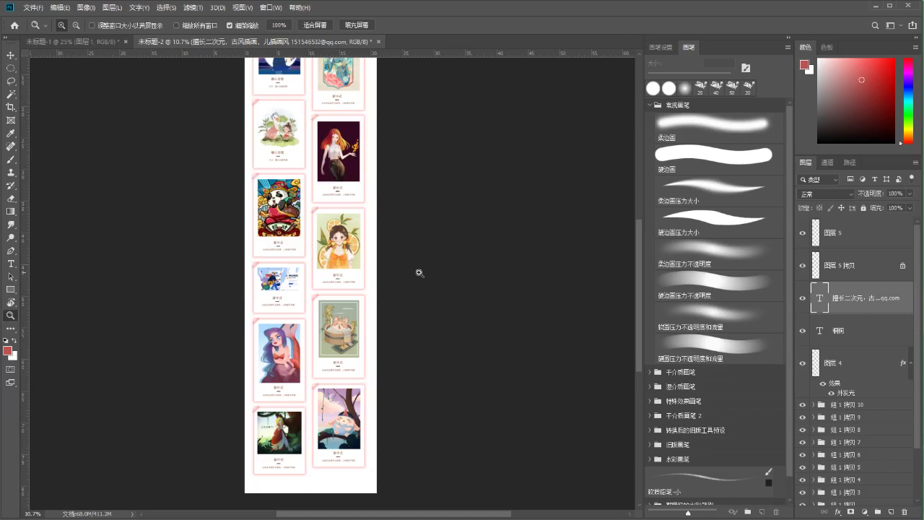
scroll(367, 272, down, 2)
scroll(367, 271, up, 1)
scroll(886, 385, down, 2)
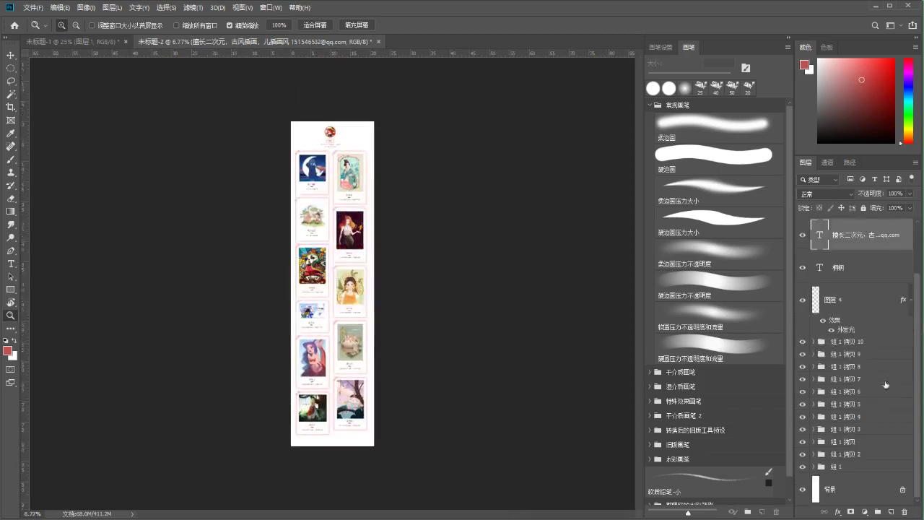
click(833, 490)
click(859, 135)
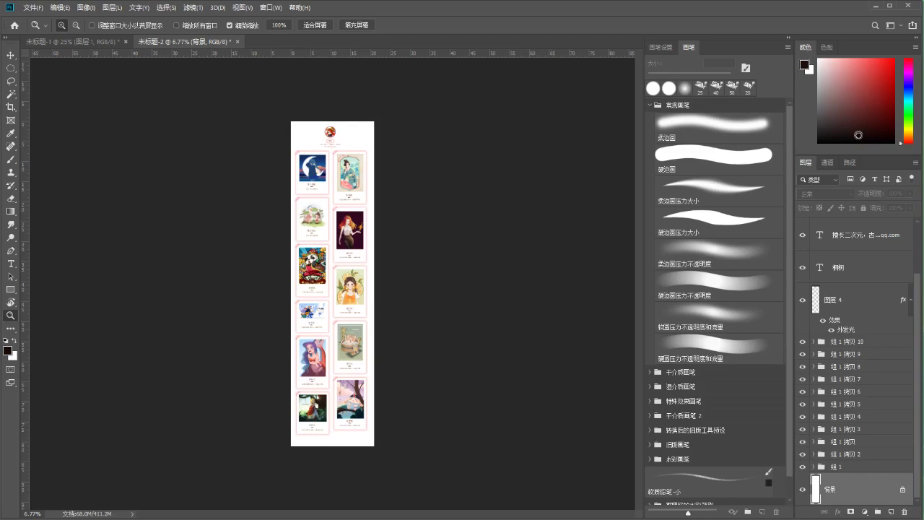
key(x)
key(ctrl+BackSpace)
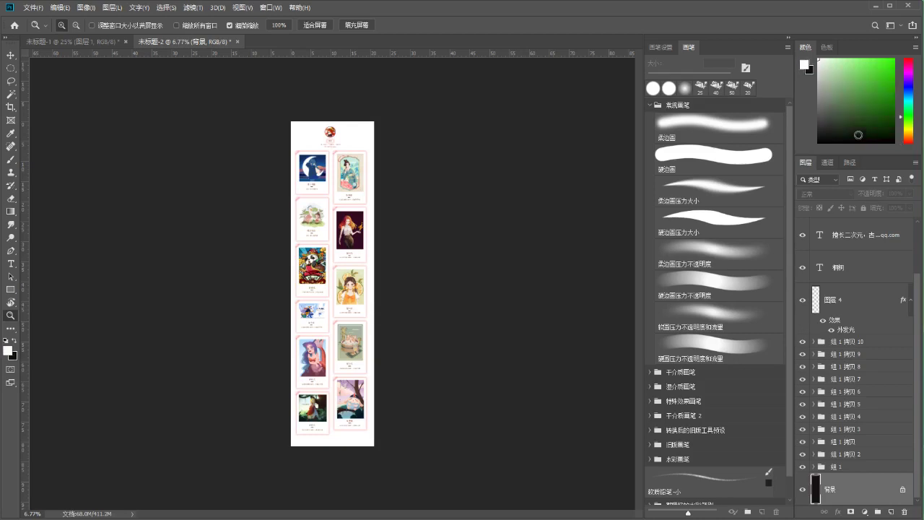
key(ctrl+plus)
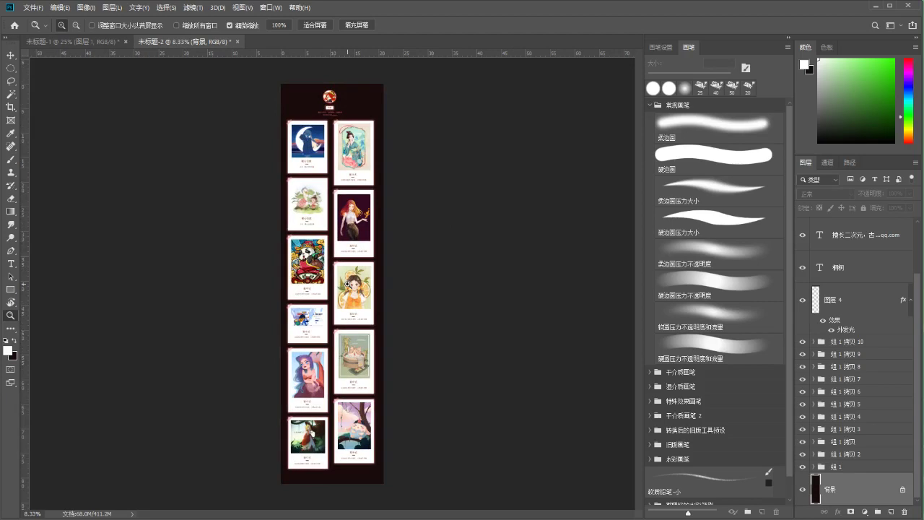
key(alt+BackSpace)
key(ctrl+plus)
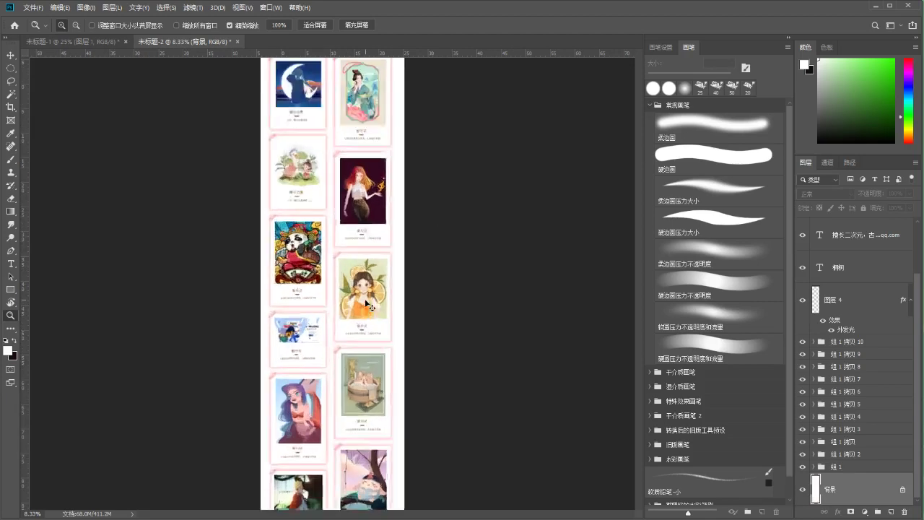
key(ctrl+plus)
key(ctrl+plus)
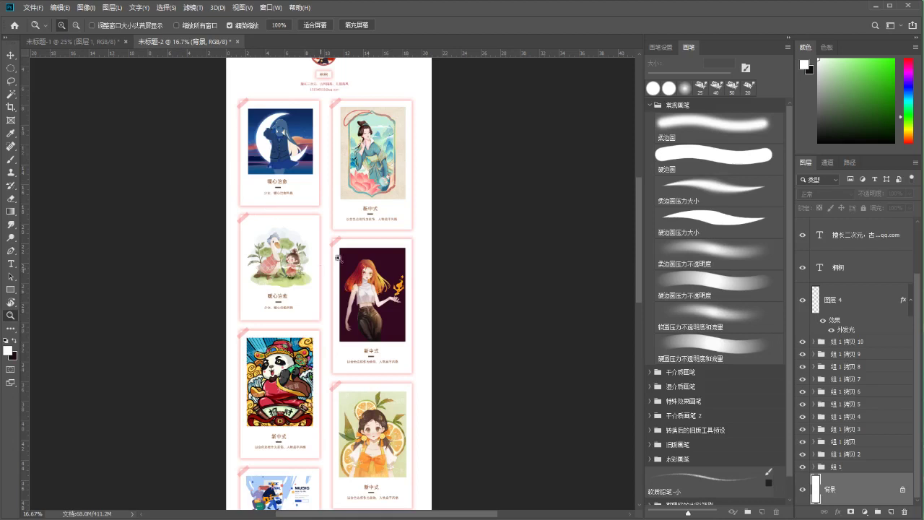
drag(299, 245, 266, 243)
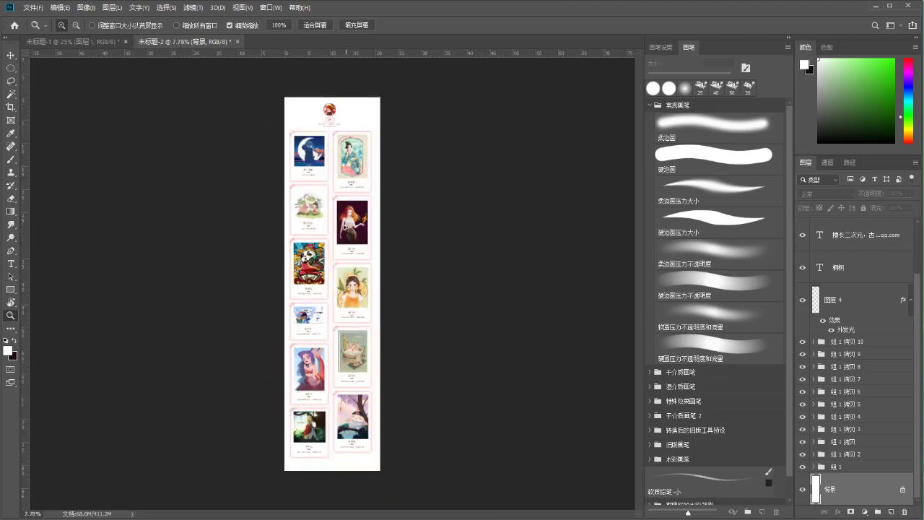
drag(337, 236, 365, 231)
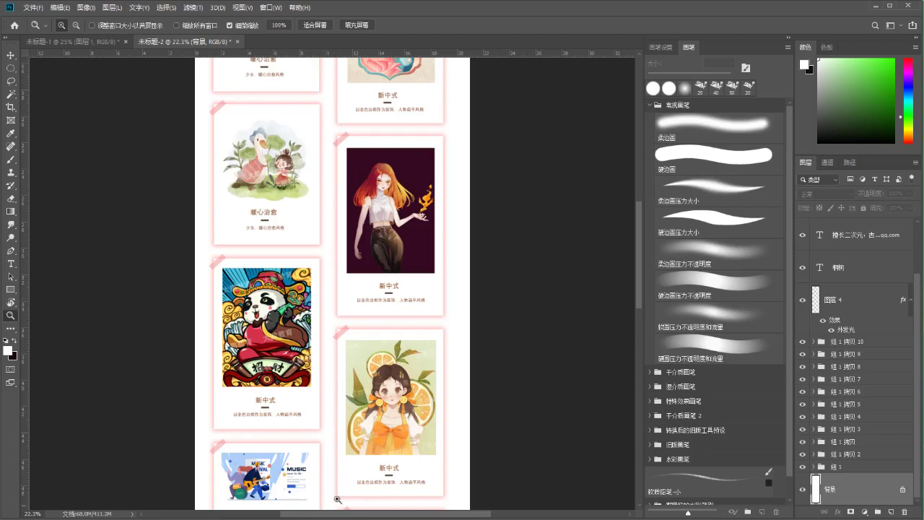
drag(320, 289, 313, 326)
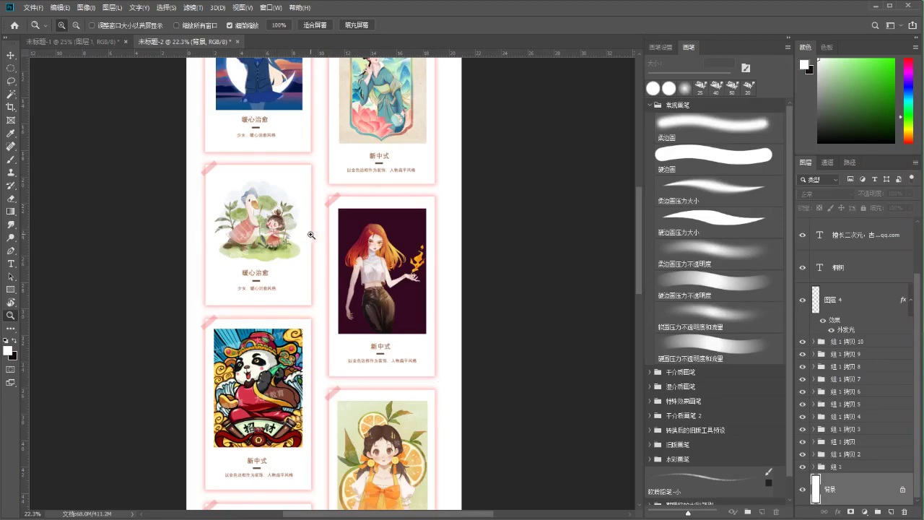
drag(317, 236, 281, 268)
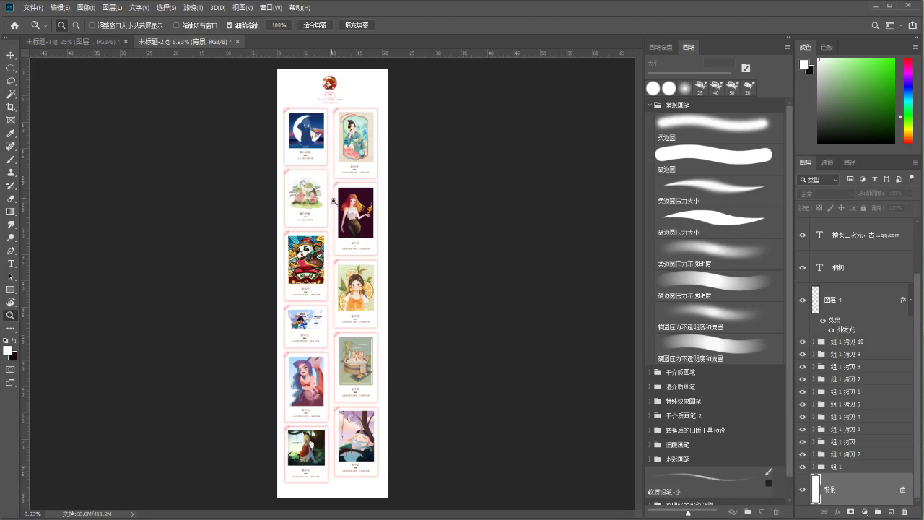
Duplicate the panda card's tape strip and place the copy at its lower-right corner
drag(339, 226, 338, 225)
key(v)
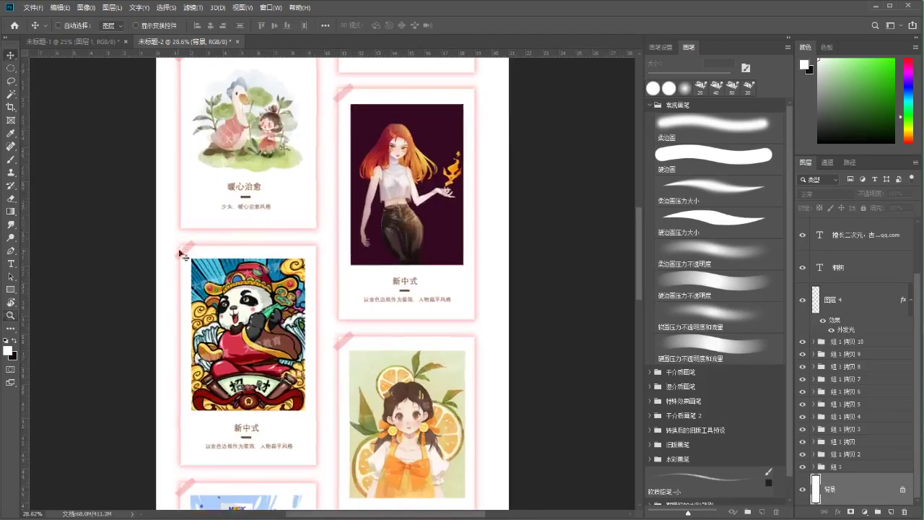
ctrl+click(193, 259)
drag(193, 259, 190, 256)
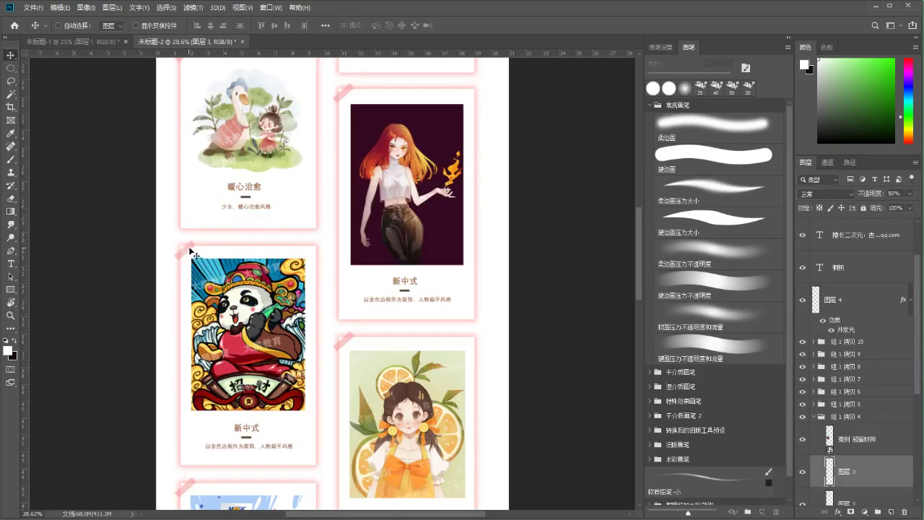
key(ctrl+alt+t)
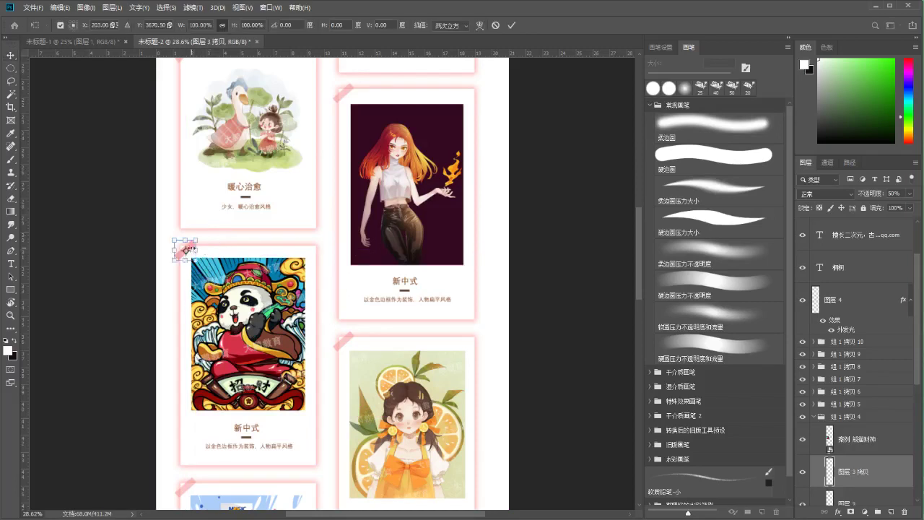
drag(188, 249, 310, 456)
key(Return)
Move the orange-girl card's tape strip to its right edge and rotate it
scroll(307, 303, right, 1)
drag(310, 350, 422, 354)
key(ctrl+t)
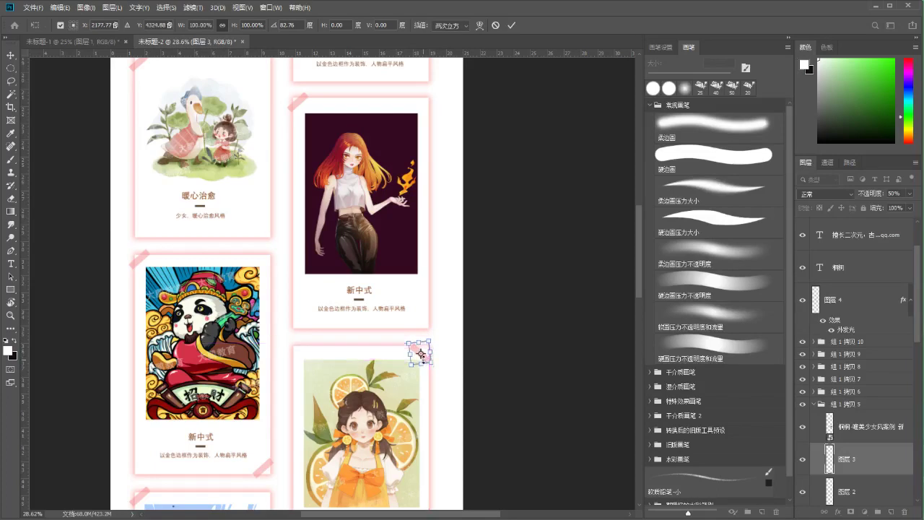
key(Return)
Move the red-haired card's tape strip to its top-right corner and transform it
scroll(433, 389, up, 2)
scroll(439, 426, right, 1)
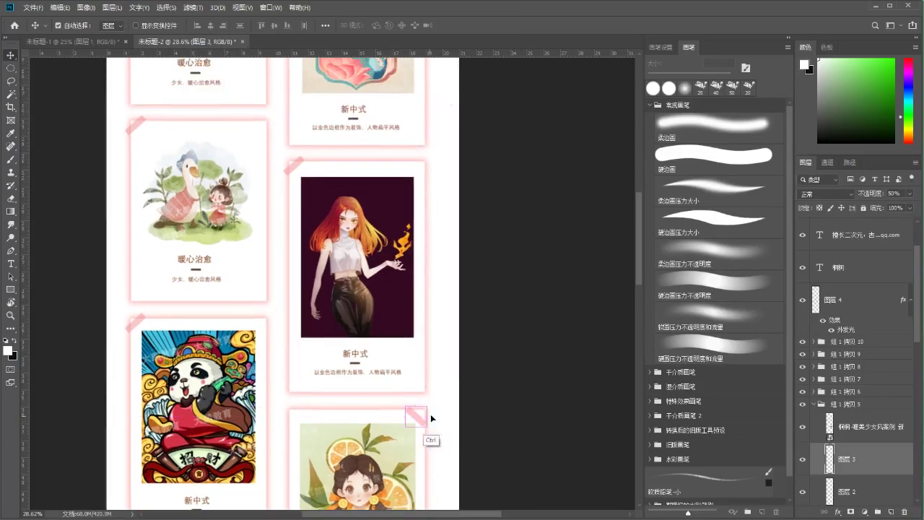
scroll(299, 252, up, 2)
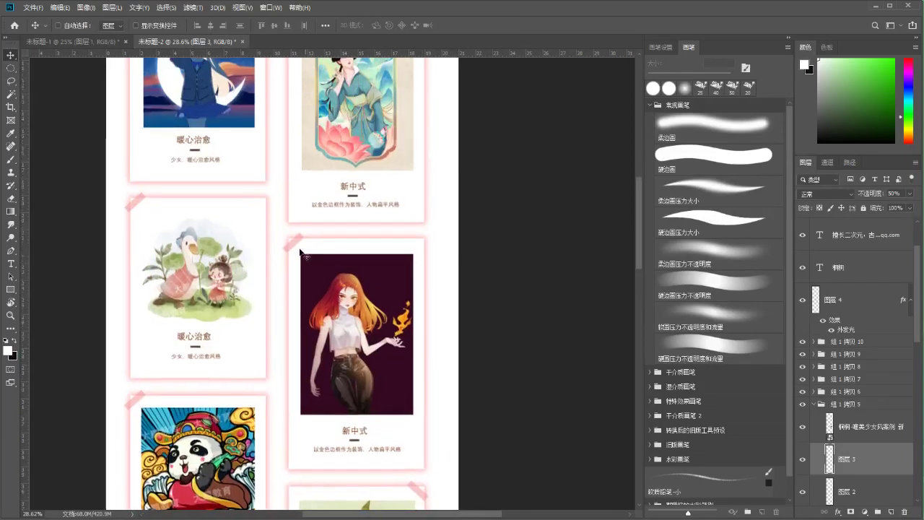
drag(300, 251, 332, 473)
key(ctrl+t)
key(Return)
click(10, 315)
drag(255, 248, 243, 311)
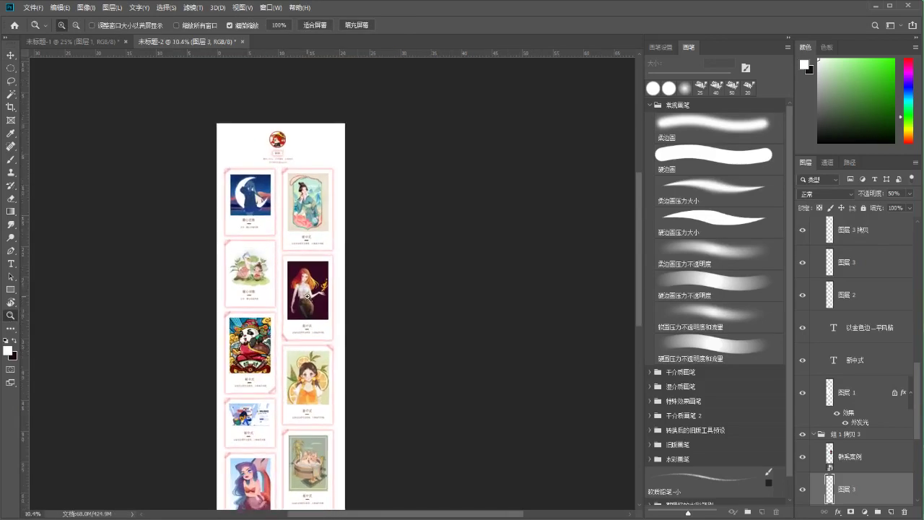
drag(272, 304, 298, 134)
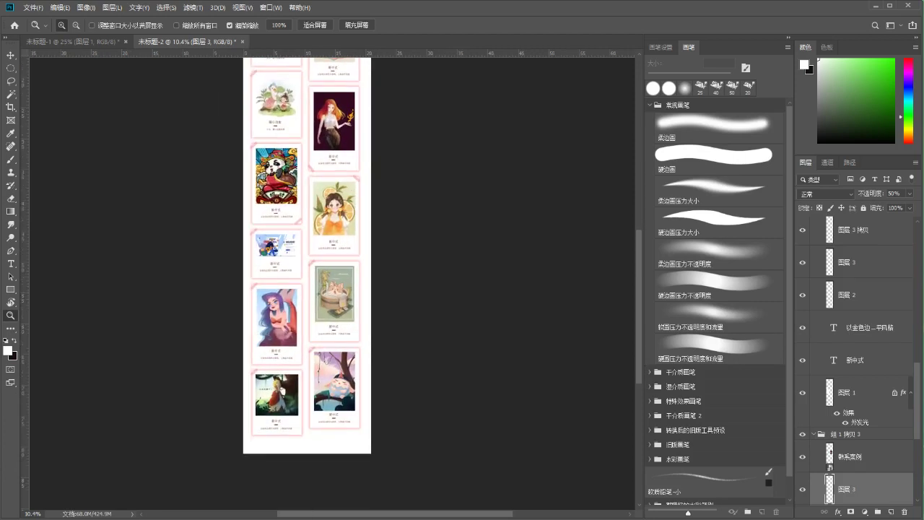
drag(268, 103, 271, 277)
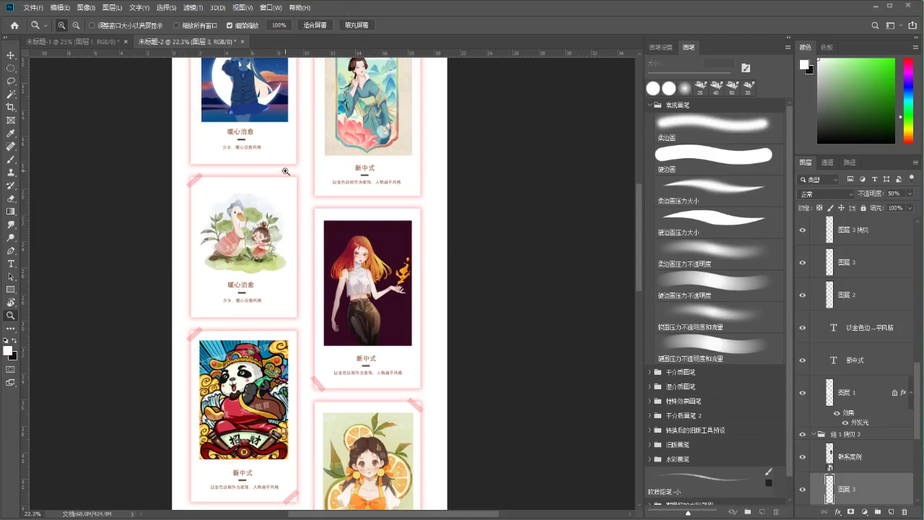
Save the layout to the desktop as a JPEG named 作品集
scroll(267, 189, left, 1)
key(ctrl+s)
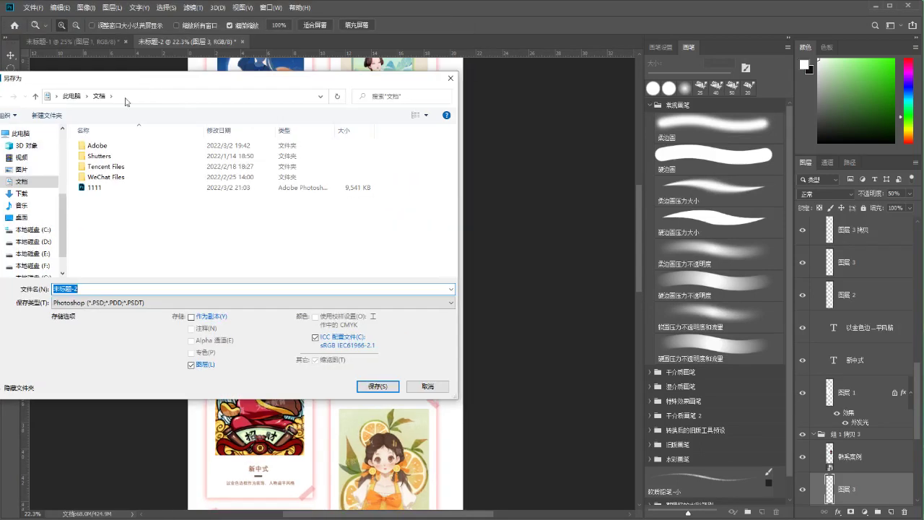
scroll(32, 173, up, 3)
scroll(29, 189, up, 1)
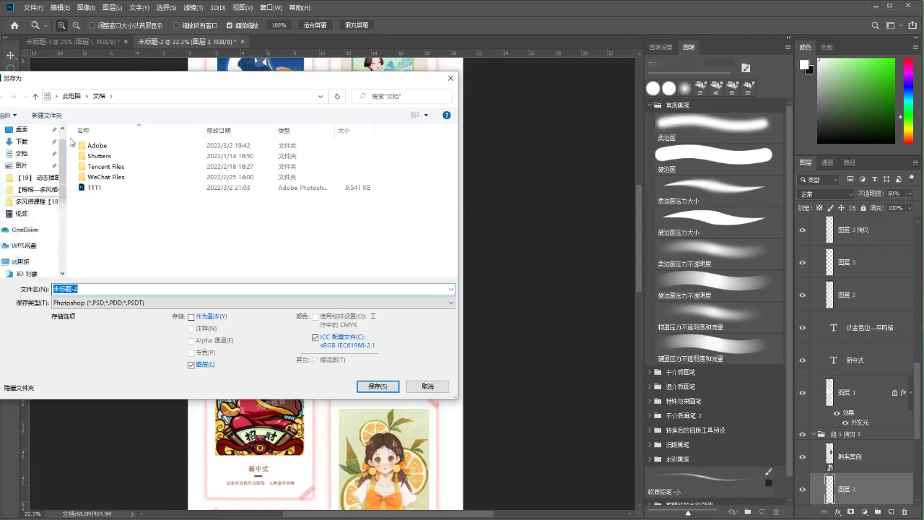
scroll(14, 152, up, 1)
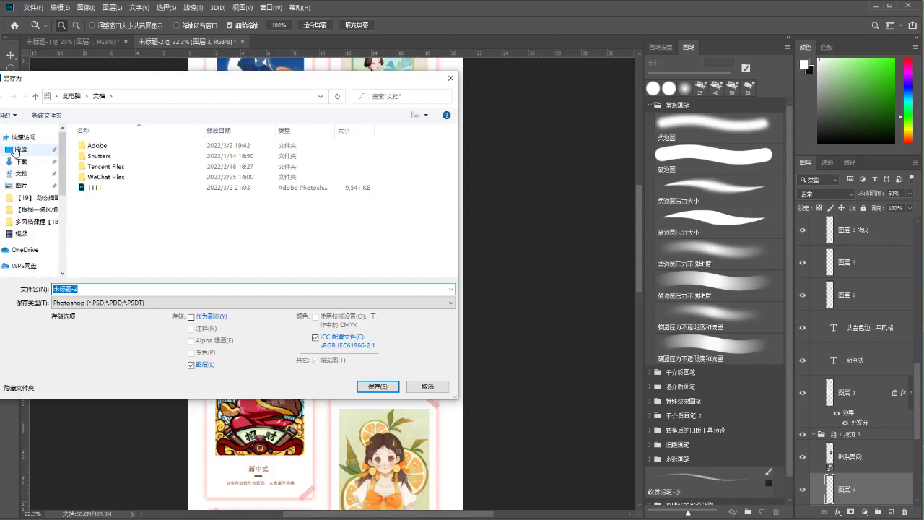
click(17, 149)
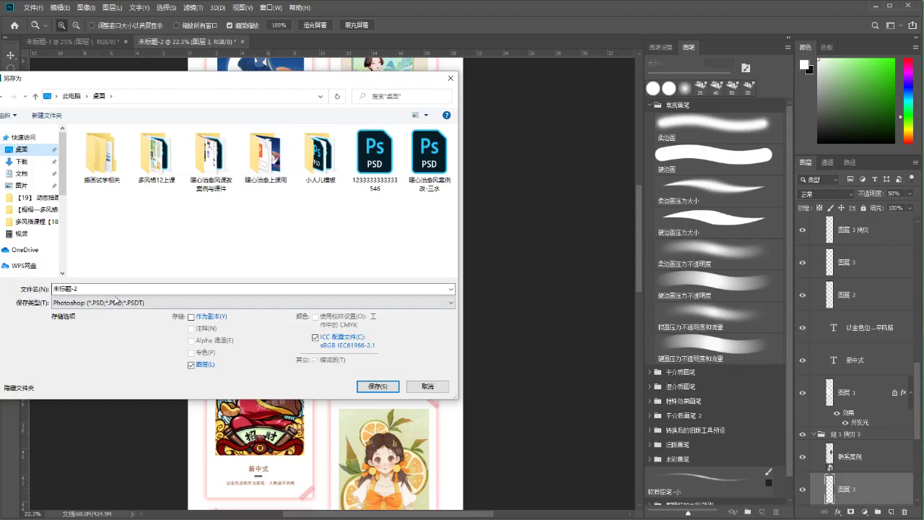
click(118, 302)
click(124, 361)
click(237, 288)
text(作品集)
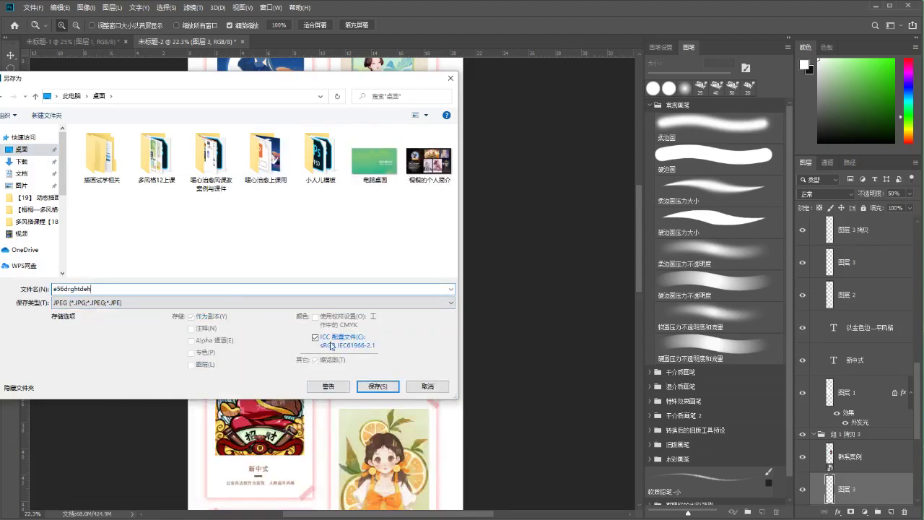
click(374, 386)
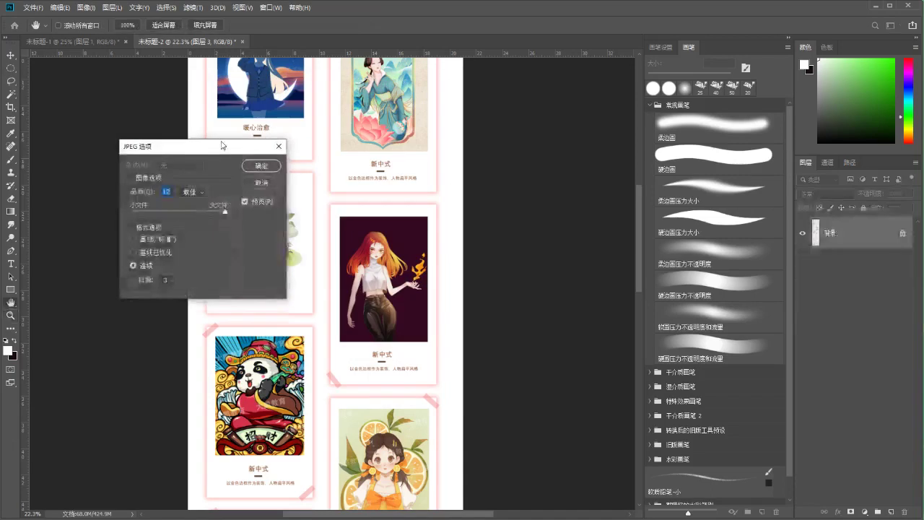
Set the JPEG Options quality slider to Medium and confirm the save
drag(186, 147, 200, 166)
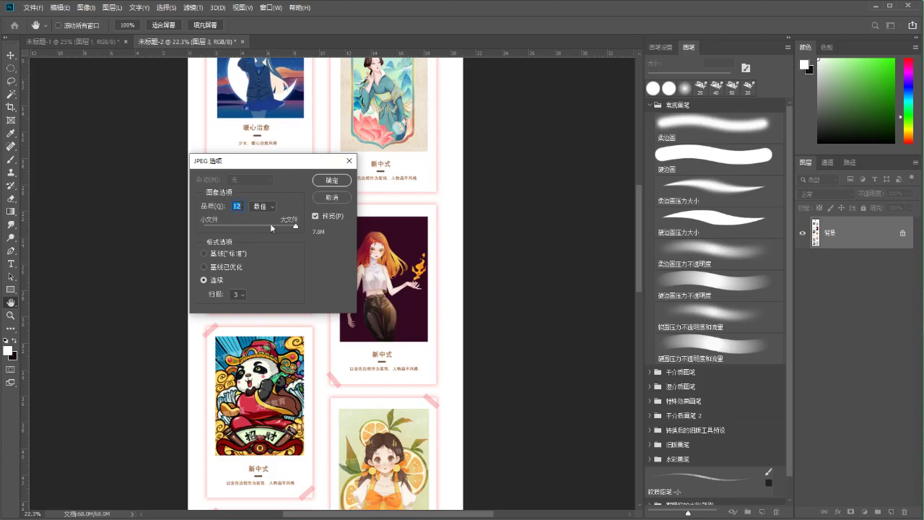
drag(300, 229, 288, 227)
drag(293, 225, 282, 224)
click(277, 224)
click(217, 225)
click(255, 227)
click(331, 181)
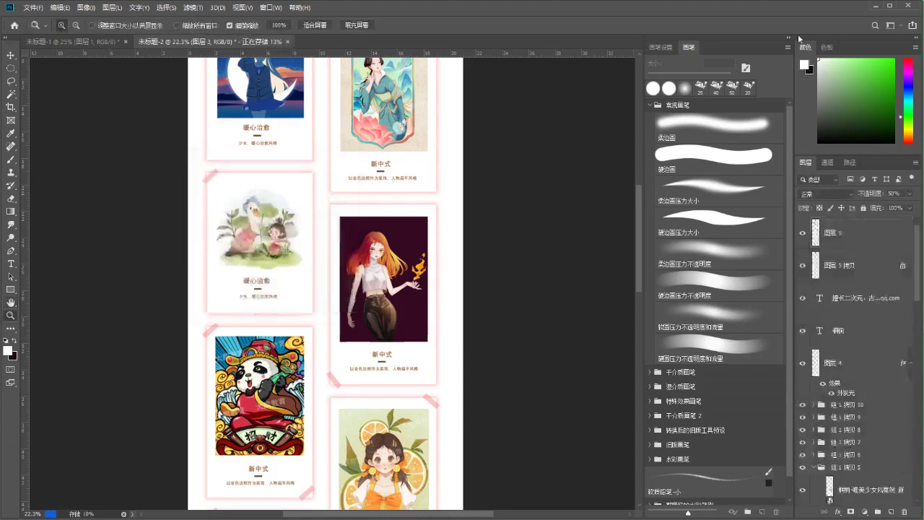
Zoom into the top-right illustration card of e56drghtdeh.jpg to inspect export quality
scroll(856, 354, down, 5)
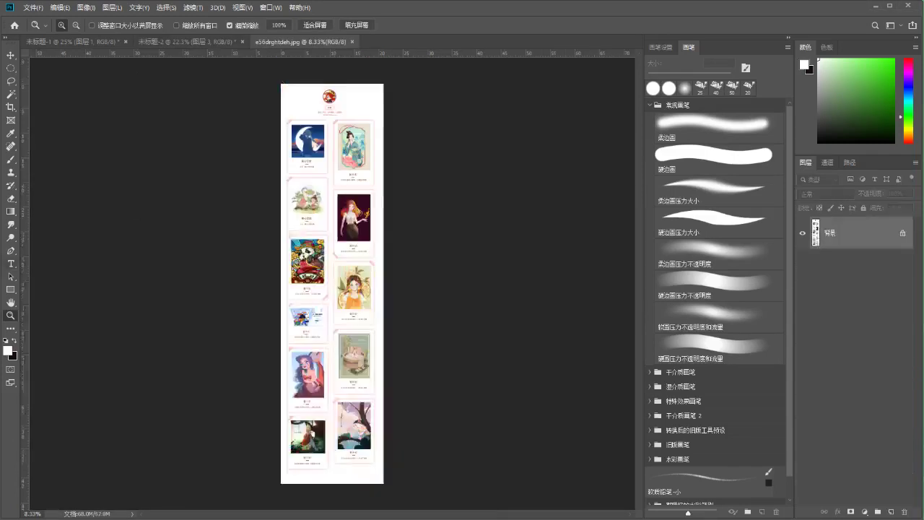
drag(360, 113, 443, 118)
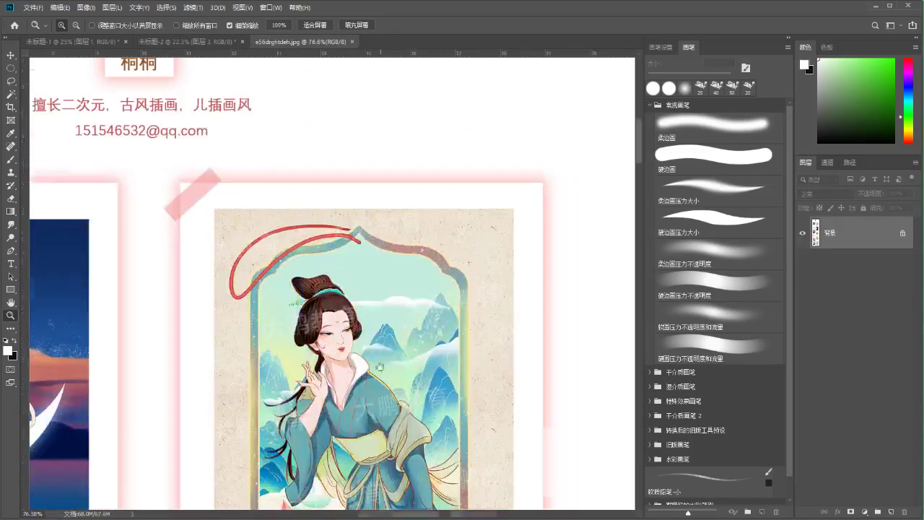
scroll(379, 367, down, 3)
drag(318, 231, 239, 211)
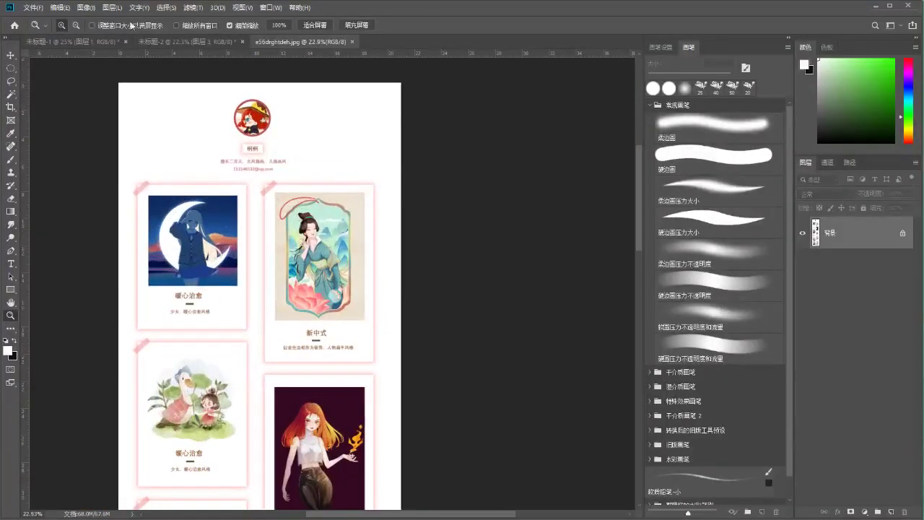
click(86, 7)
click(101, 89)
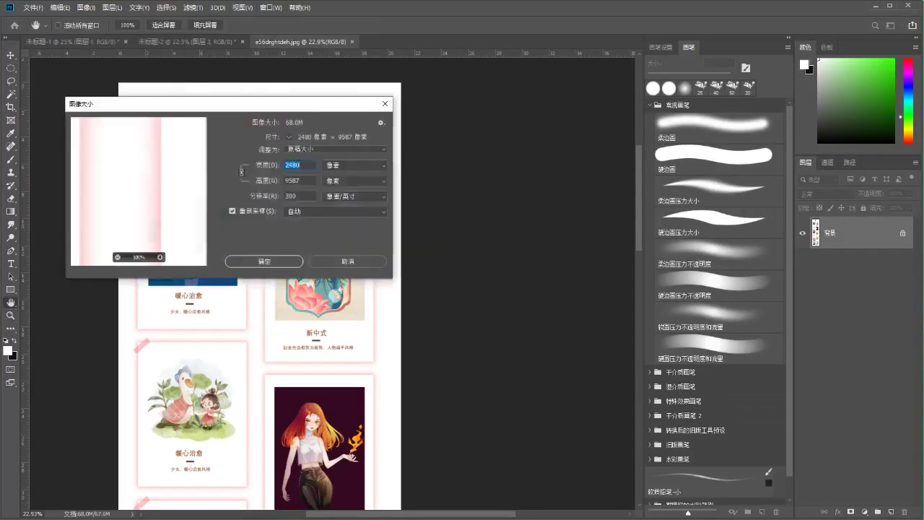
drag(303, 109, 291, 160)
click(282, 216)
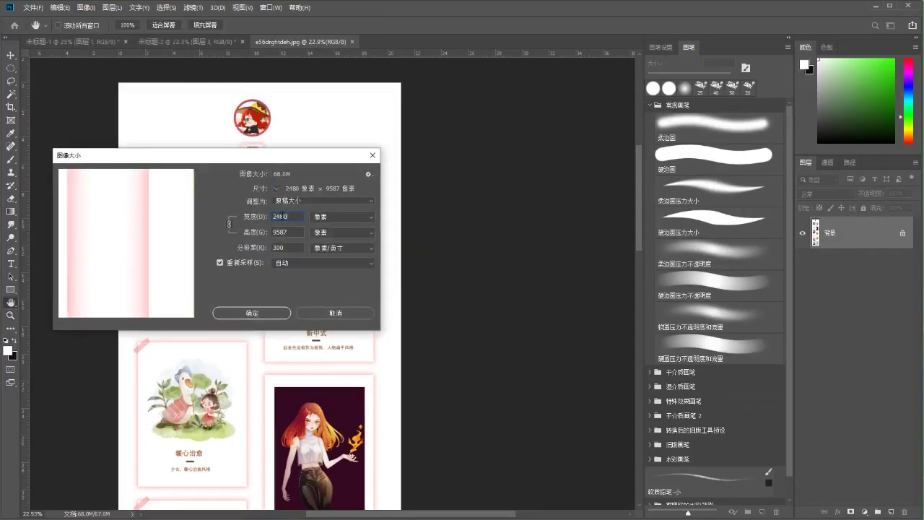
key(Right)
click(278, 232)
drag(218, 162, 212, 167)
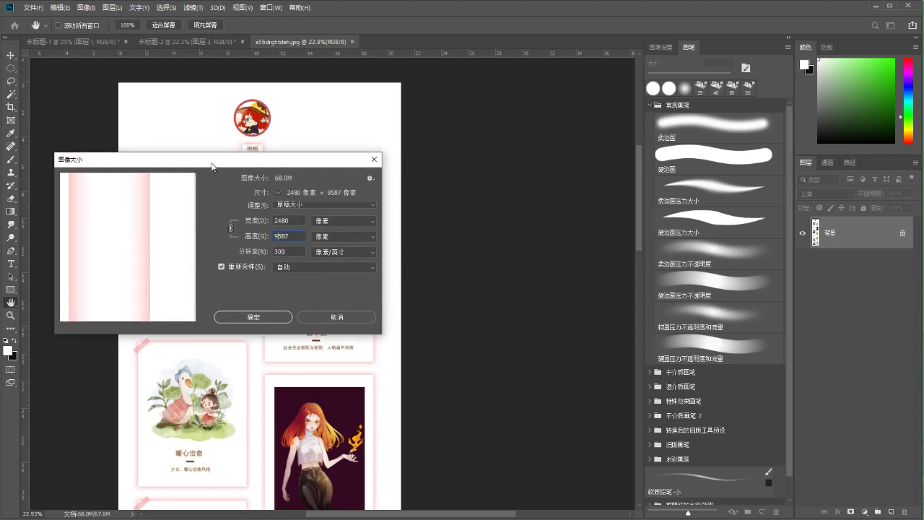
click(298, 235)
drag(198, 165, 199, 173)
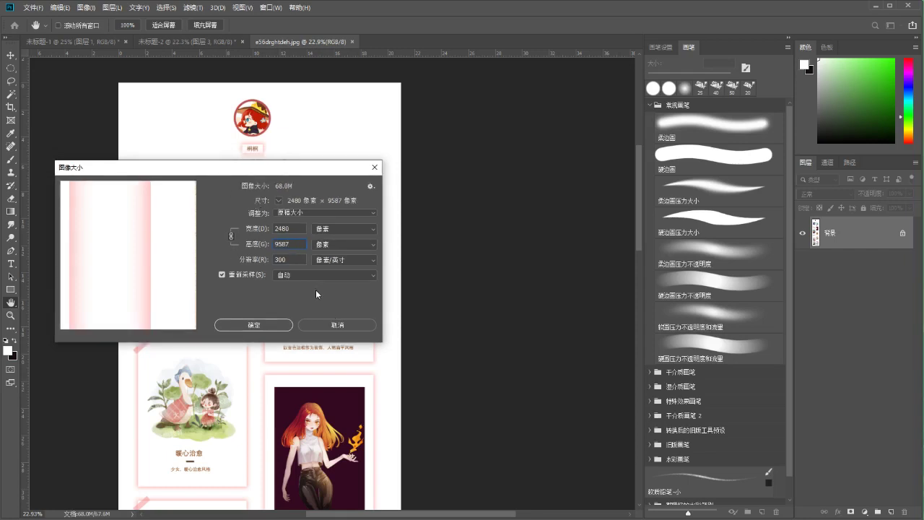
double_click(296, 260)
click(293, 260)
click(324, 319)
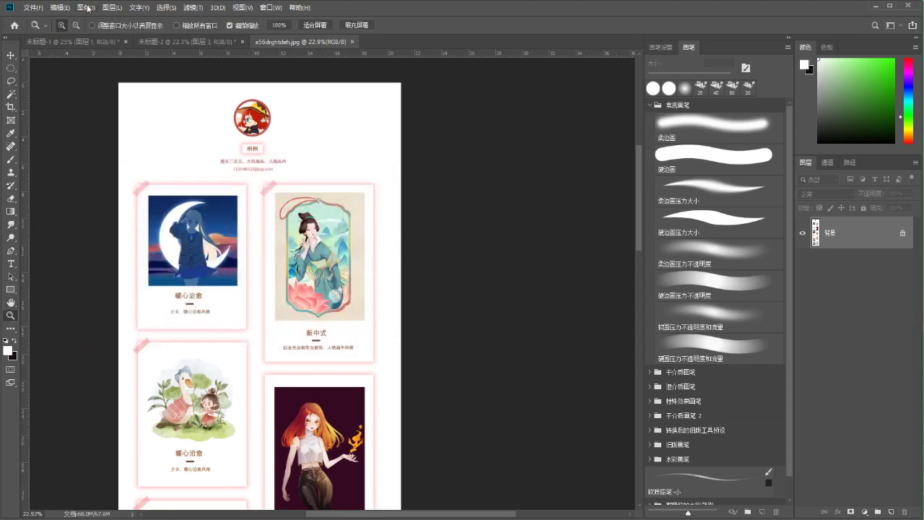
Create a 746 × 279 px document with resolution changed from 300 to 100 pixels/inch
click(33, 7)
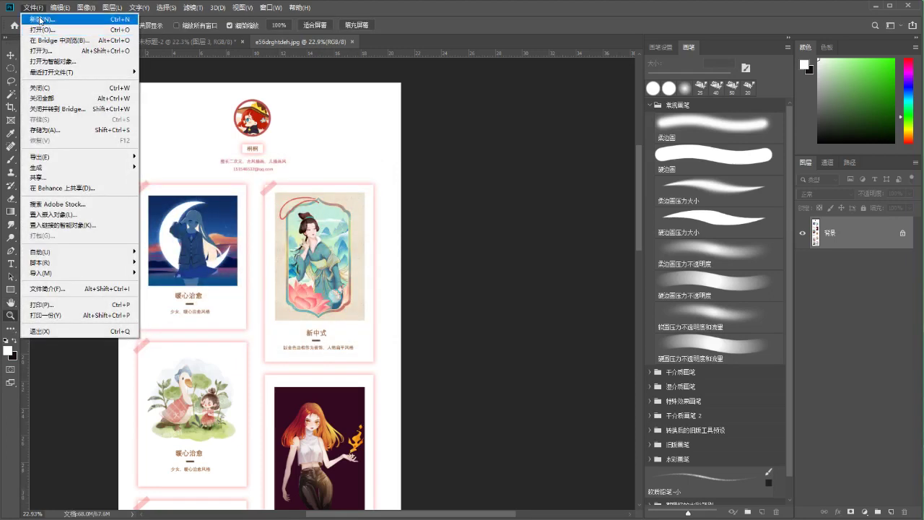
click(39, 20)
drag(267, 71, 246, 76)
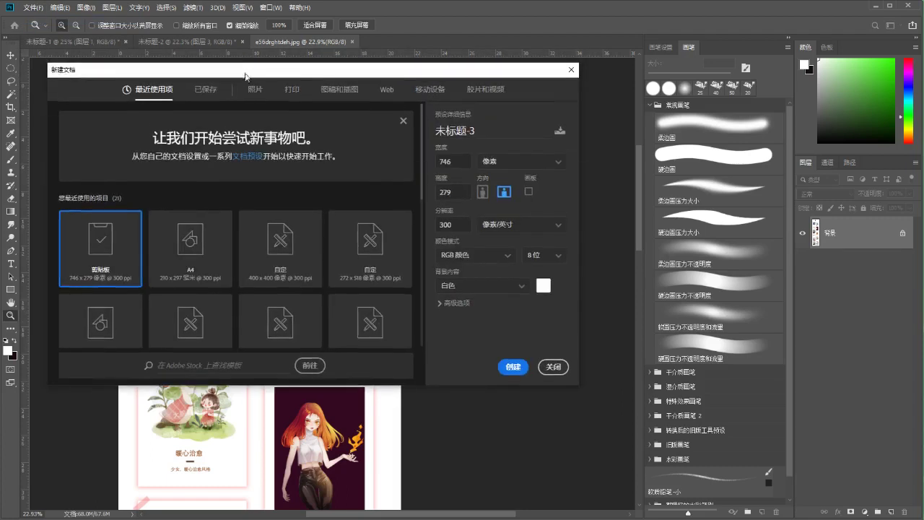
double_click(457, 164)
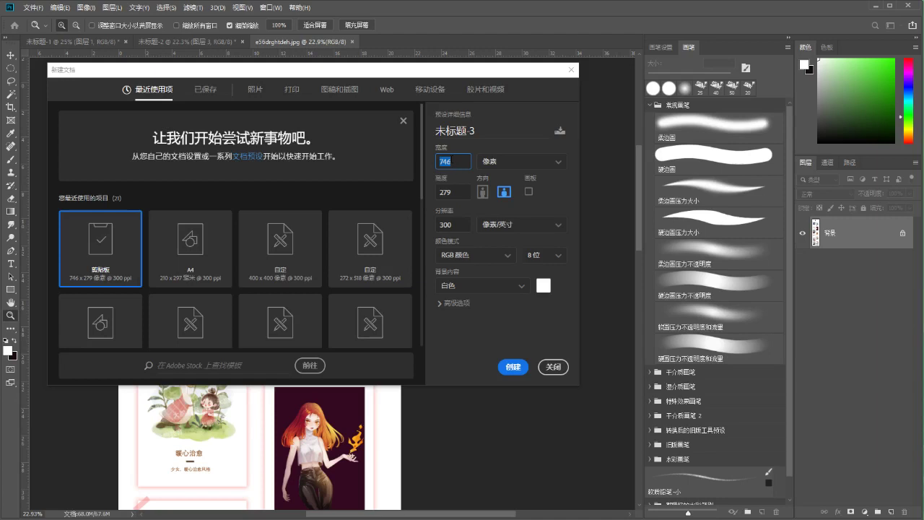
click(450, 162)
double_click(452, 225)
text(100)
click(509, 366)
click(85, 9)
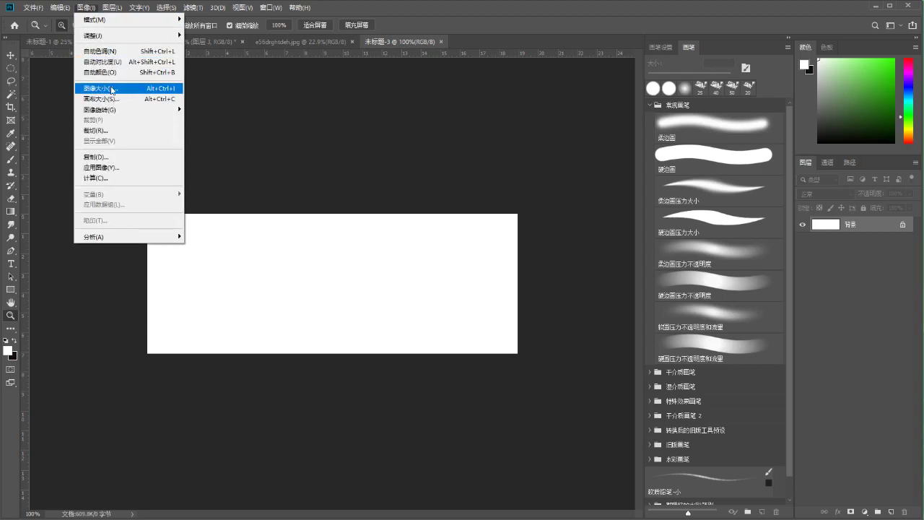
click(112, 89)
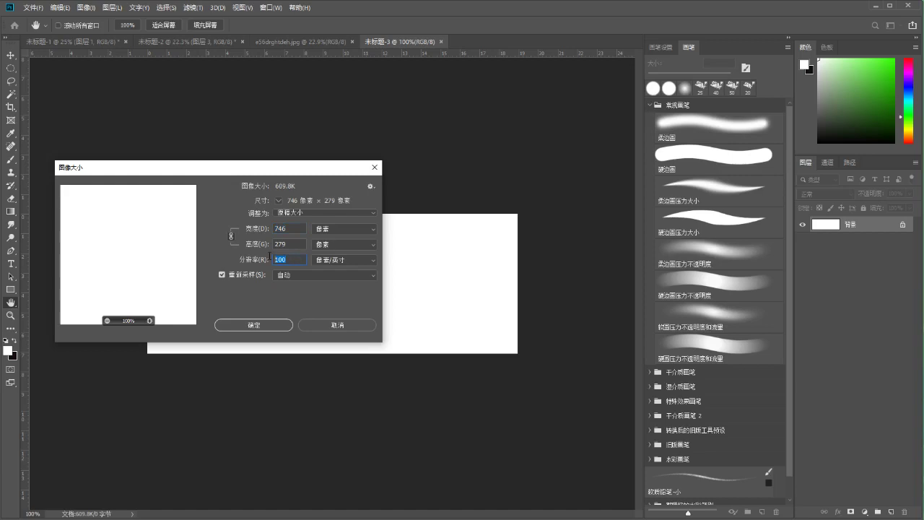
text(300)
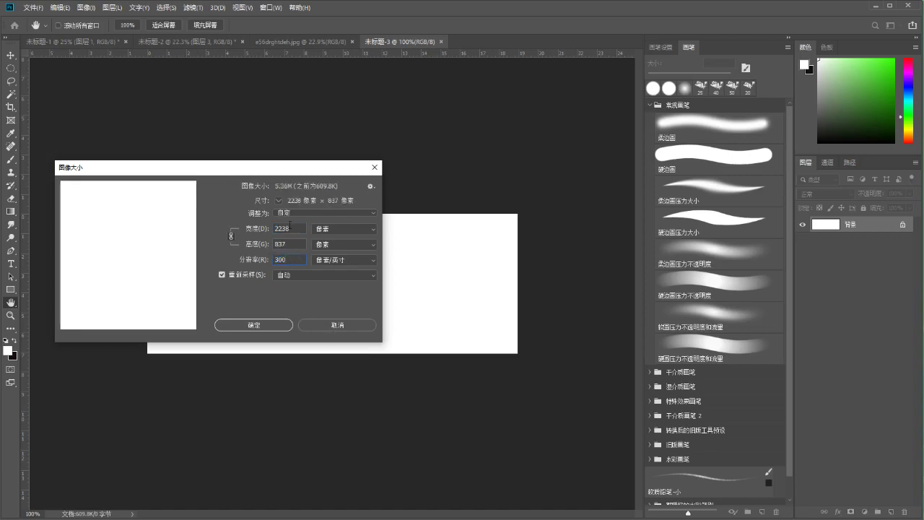
double_click(291, 228)
double_click(287, 259)
text(100)
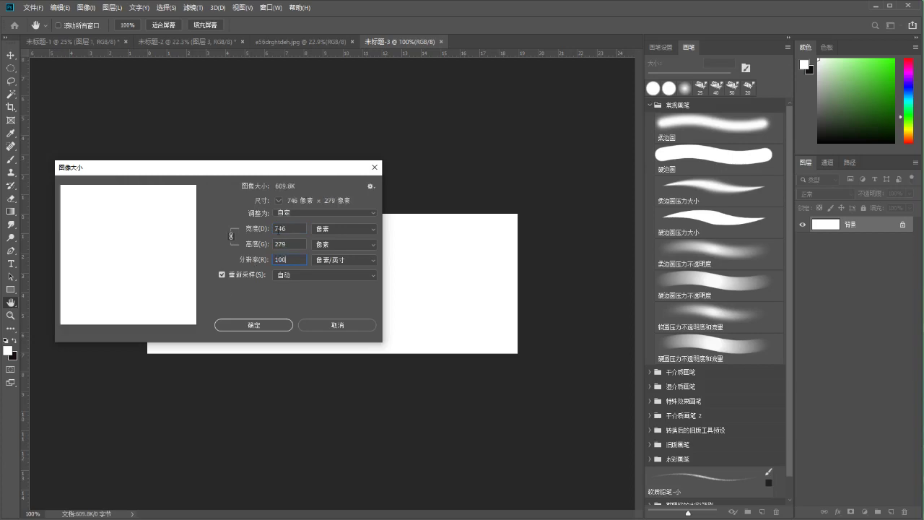
double_click(280, 258)
text(300)
click(289, 228)
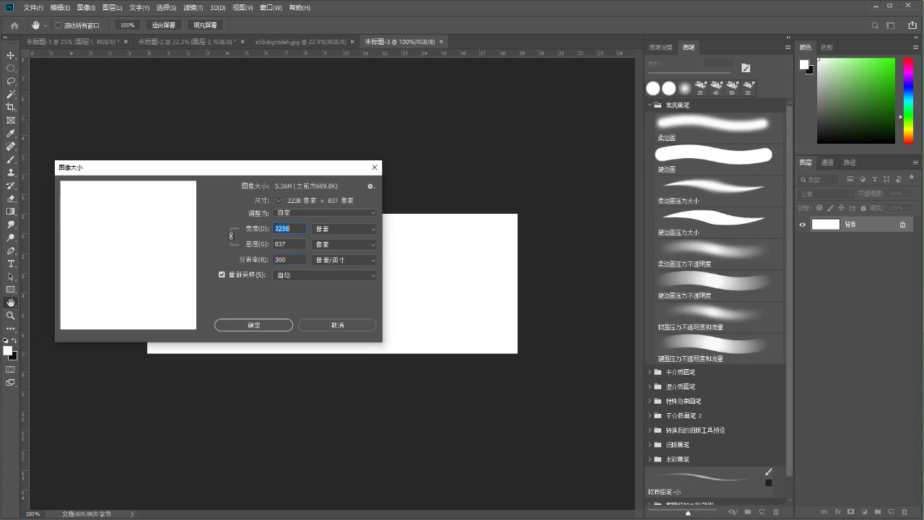
Close the Image Size dialog without changes and dismiss the File menu
click(339, 325)
key(z)
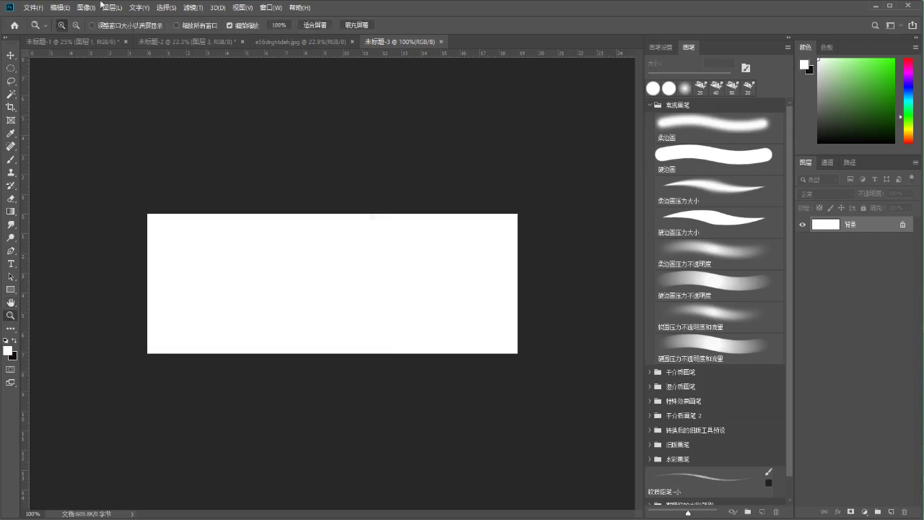
click(40, 12)
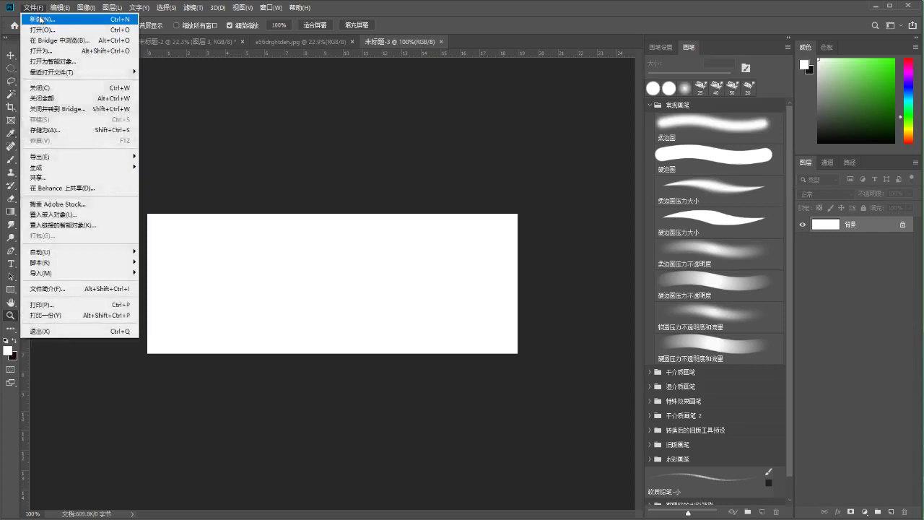
key(Escape)
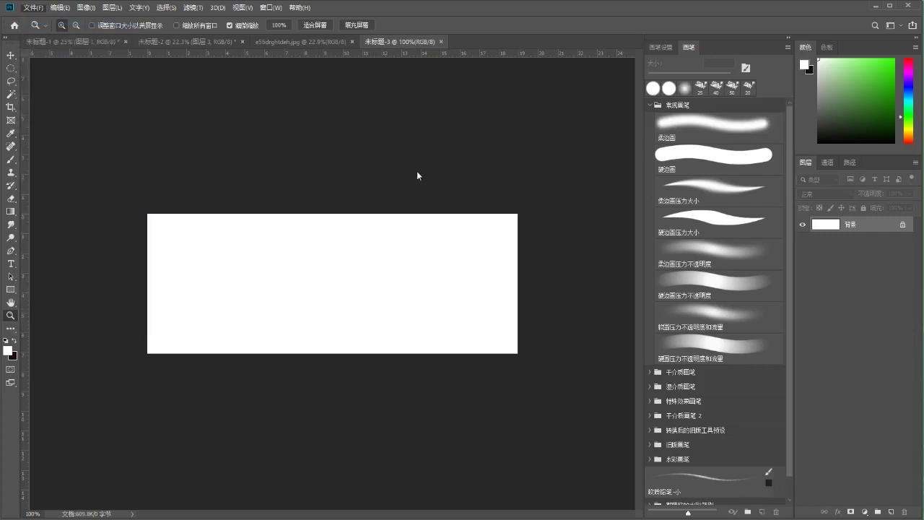
Check the 300 resolution in the New document dialog, cancel it, and return to 未标题-2
key(ctrl+n)
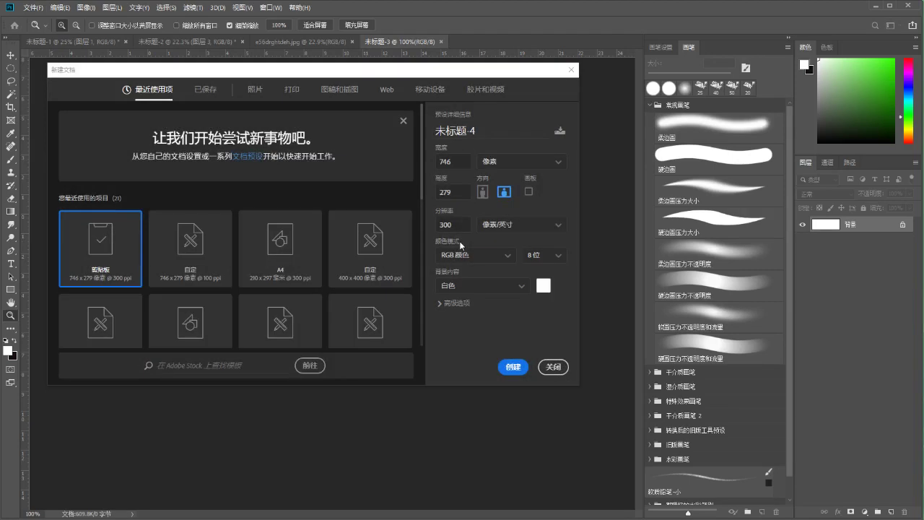
double_click(446, 225)
drag(339, 77, 341, 85)
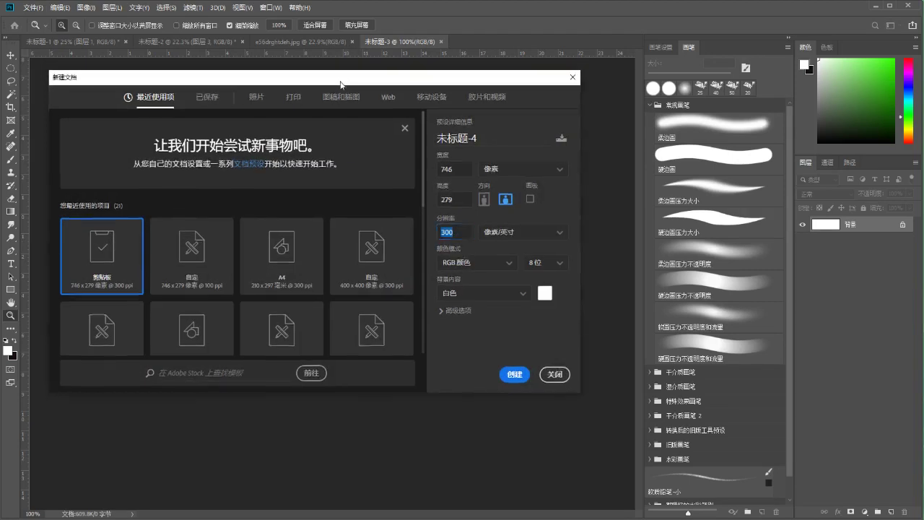
click(470, 234)
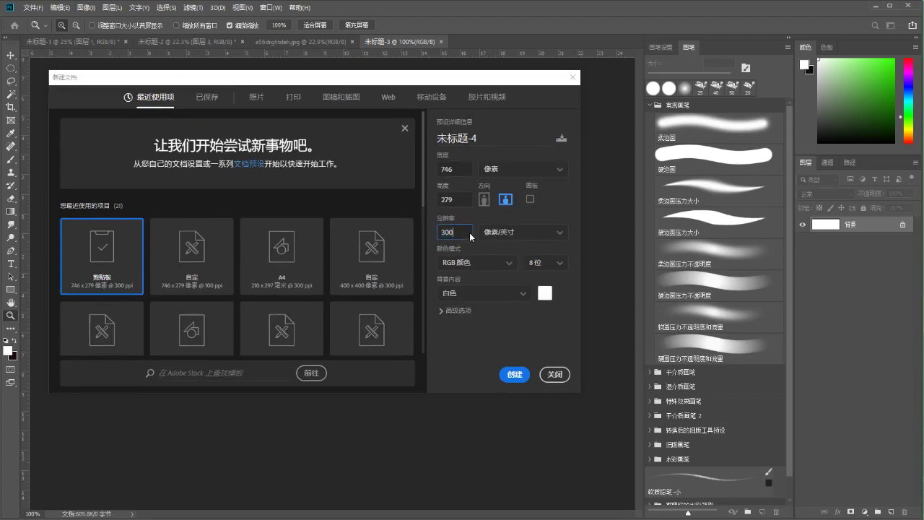
drag(257, 85, 295, 73)
double_click(446, 233)
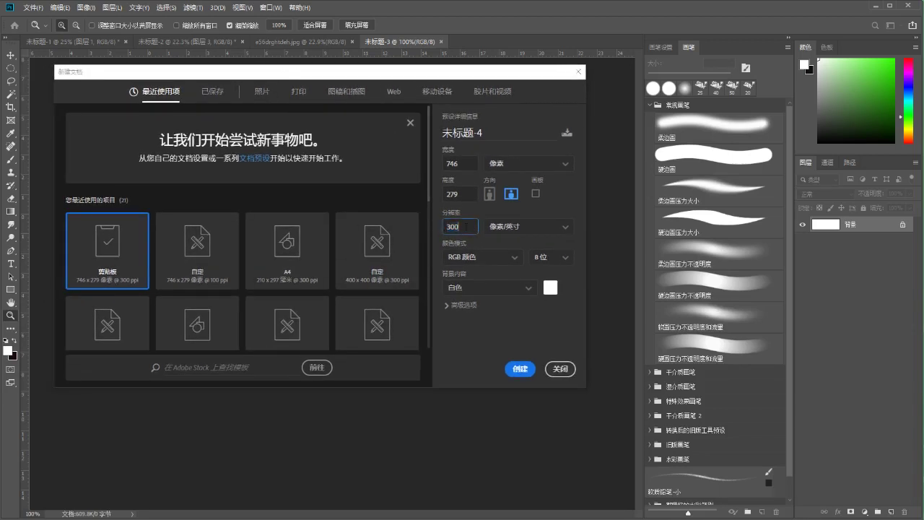
click(560, 369)
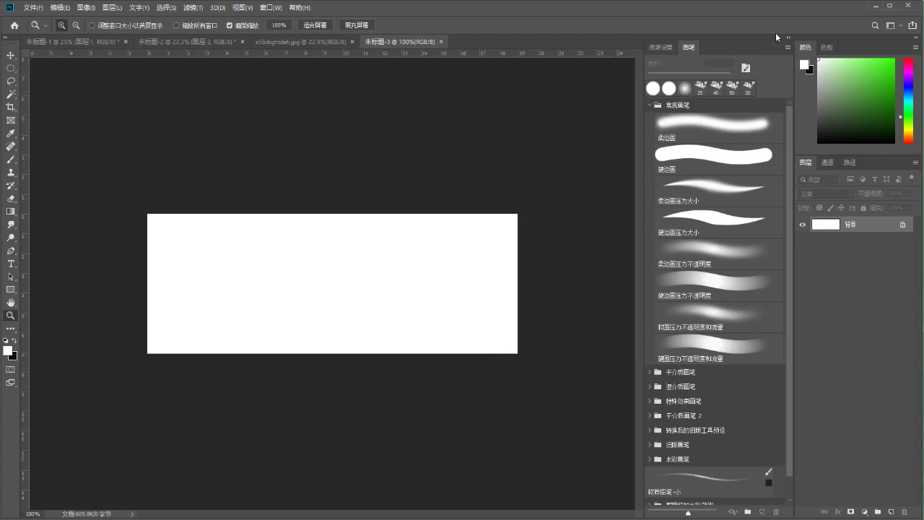
click(192, 42)
Zoom out and back in on the cards, then activate the 图层 3 拷贝 watermark layer
drag(272, 268, 272, 267)
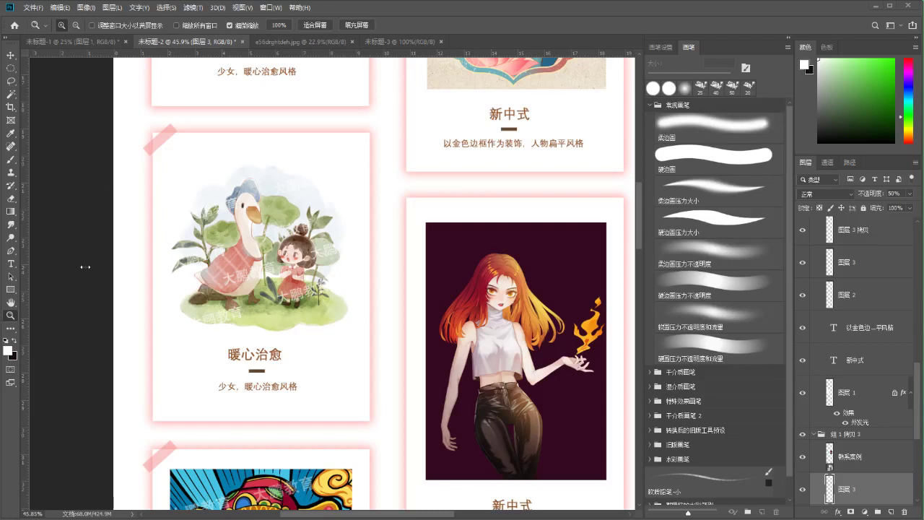
scroll(161, 248, down, 5)
scroll(184, 248, up, 3)
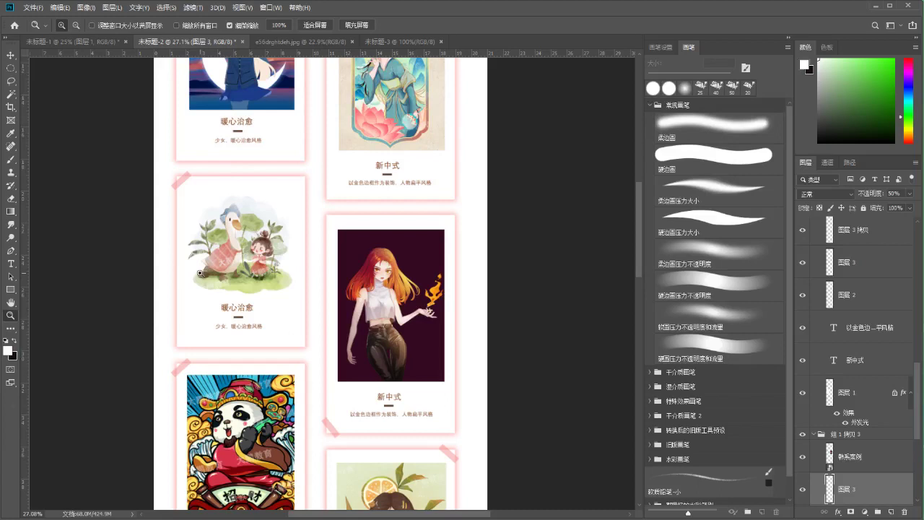
scroll(130, 244, up, 2)
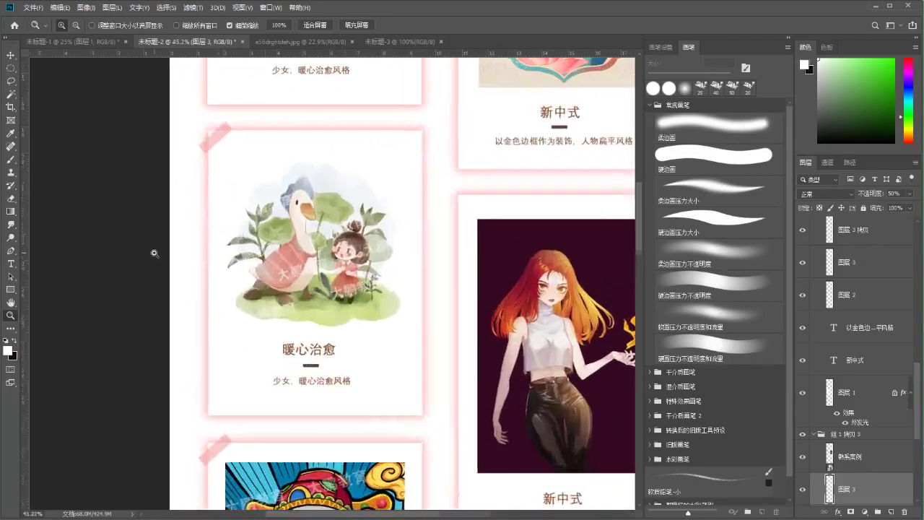
scroll(229, 245, up, 1)
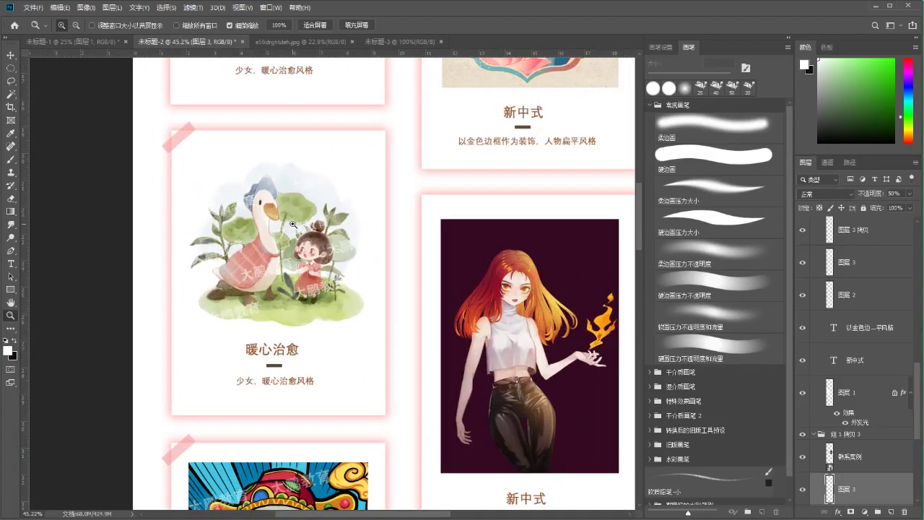
click(839, 244)
scroll(844, 285, up, 4)
scroll(842, 285, up, 2)
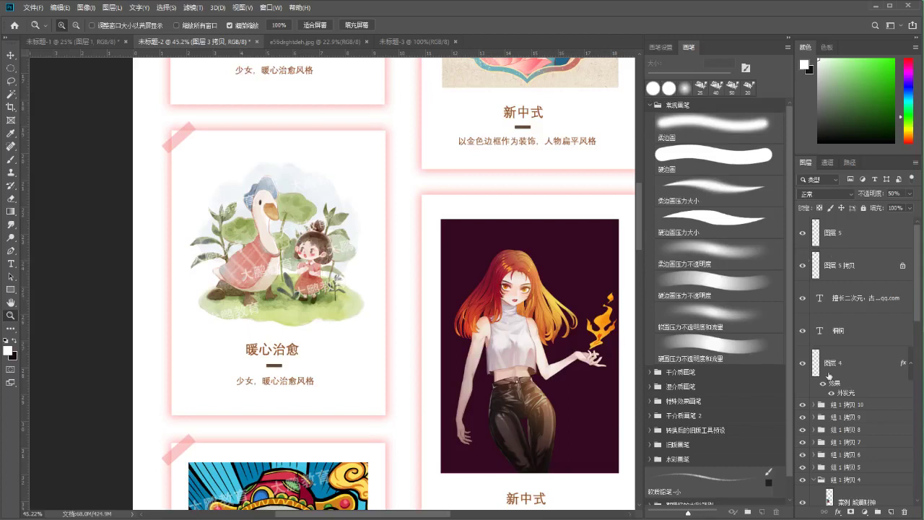
Zoom into the duck card's watermark at 84%, choose the 硬边圆 brush, then zoom out to 41%
click(310, 273)
drag(315, 272, 321, 274)
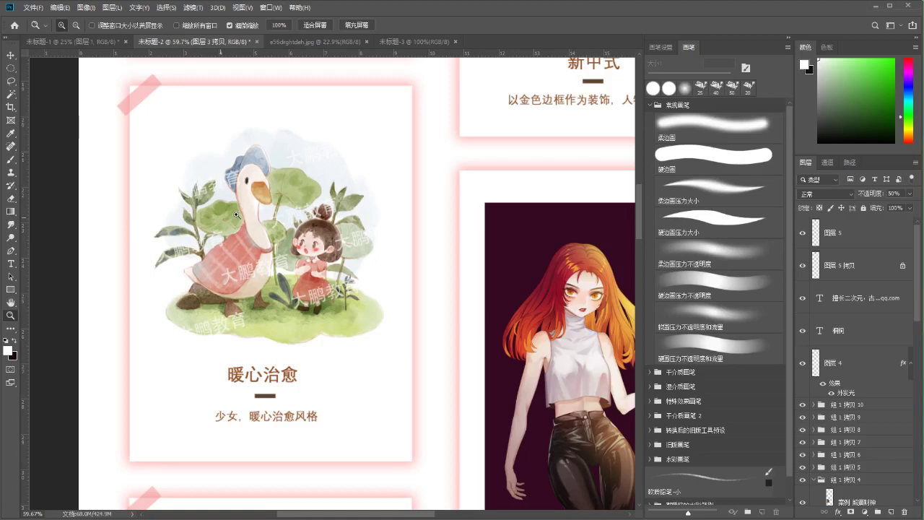
drag(202, 228, 246, 217)
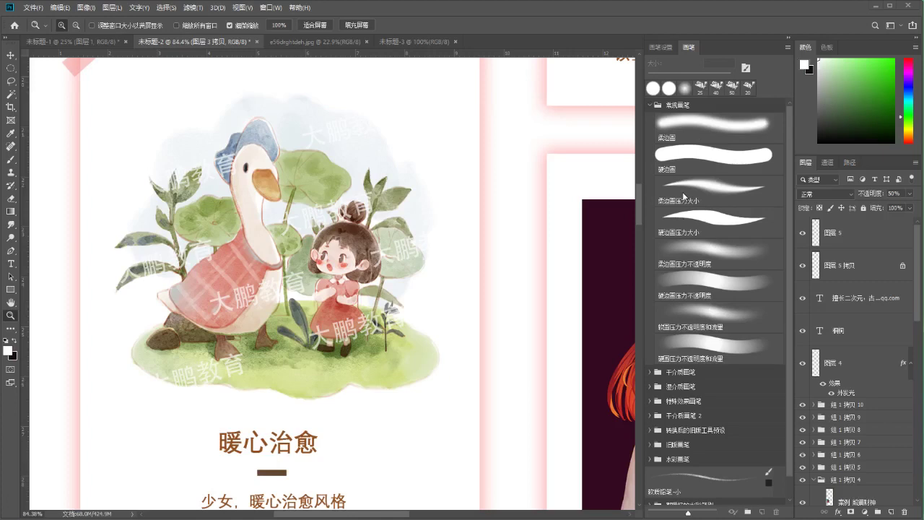
click(679, 150)
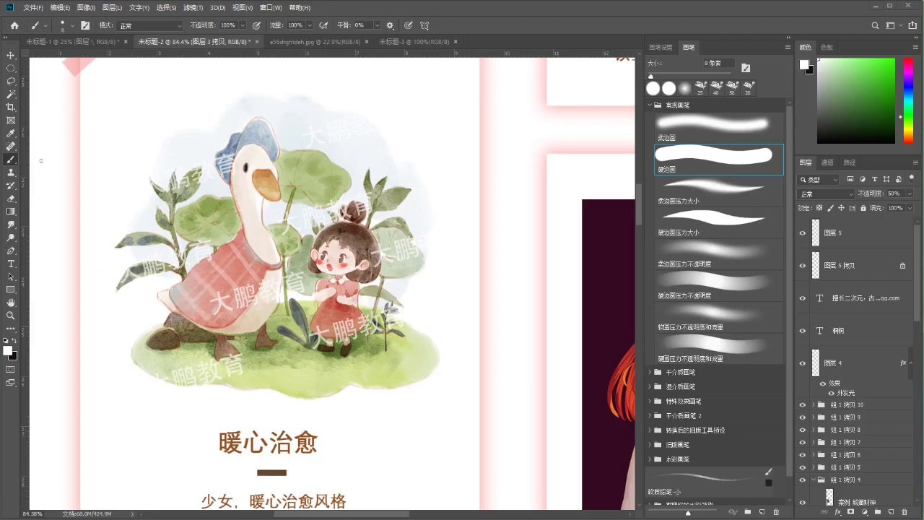
click(10, 314)
drag(168, 271, 211, 266)
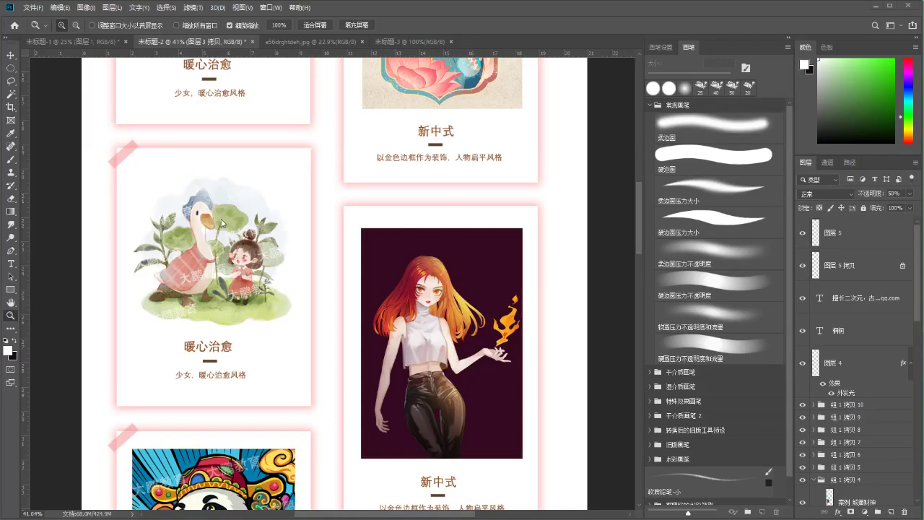
drag(260, 237, 245, 224)
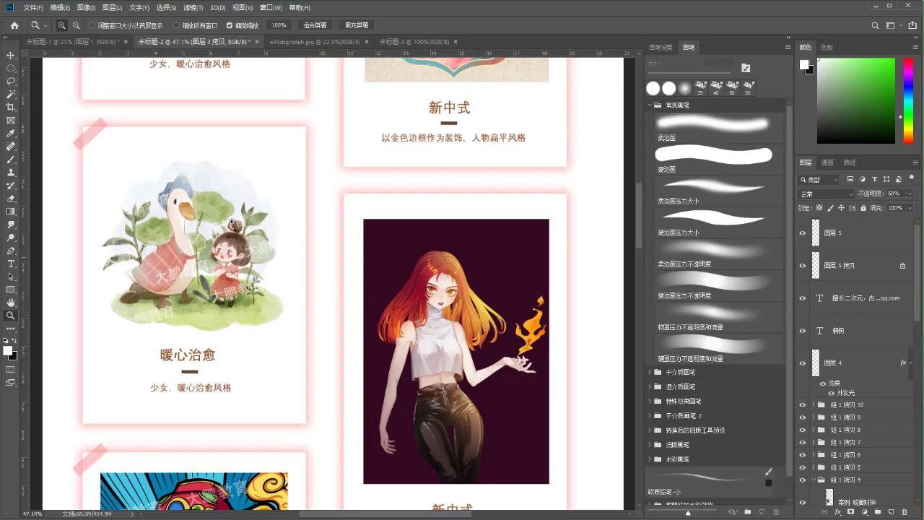
drag(249, 183, 223, 189)
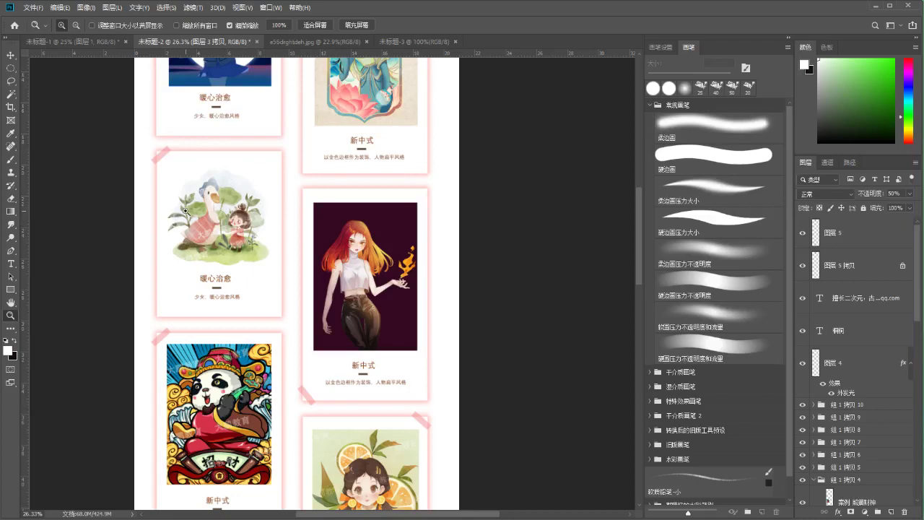
drag(249, 253, 269, 261)
key(b)
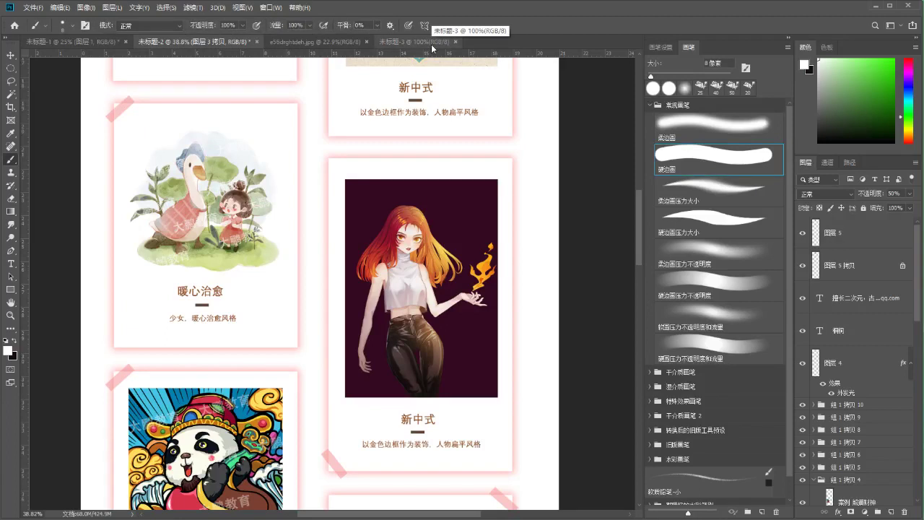
click(394, 41)
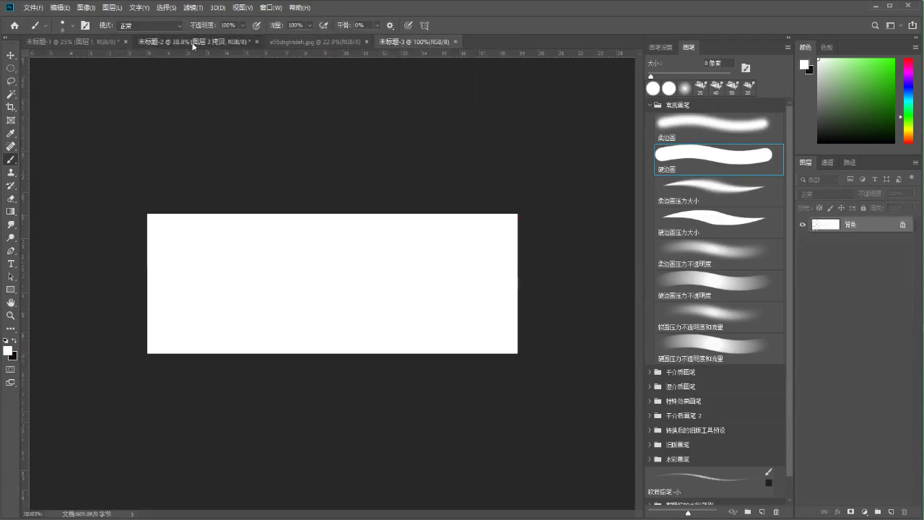
click(197, 42)
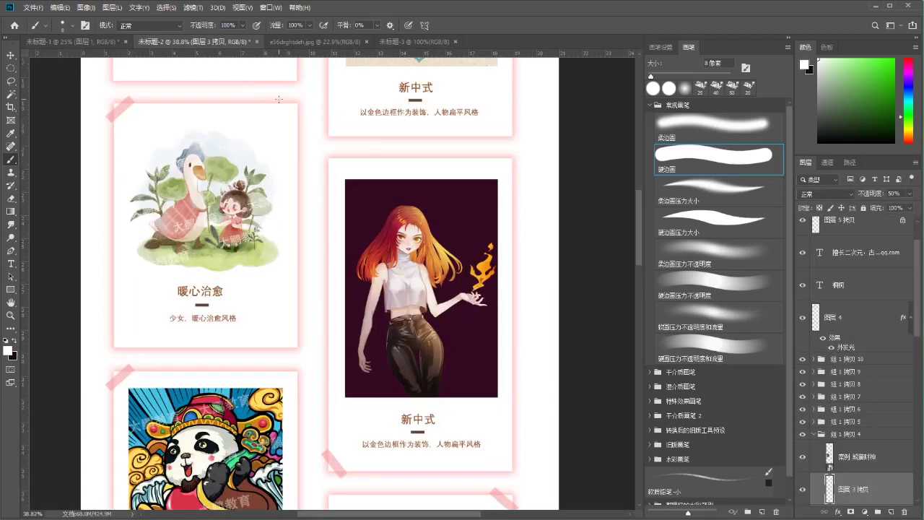
key(z)
drag(243, 303, 226, 297)
key(b)
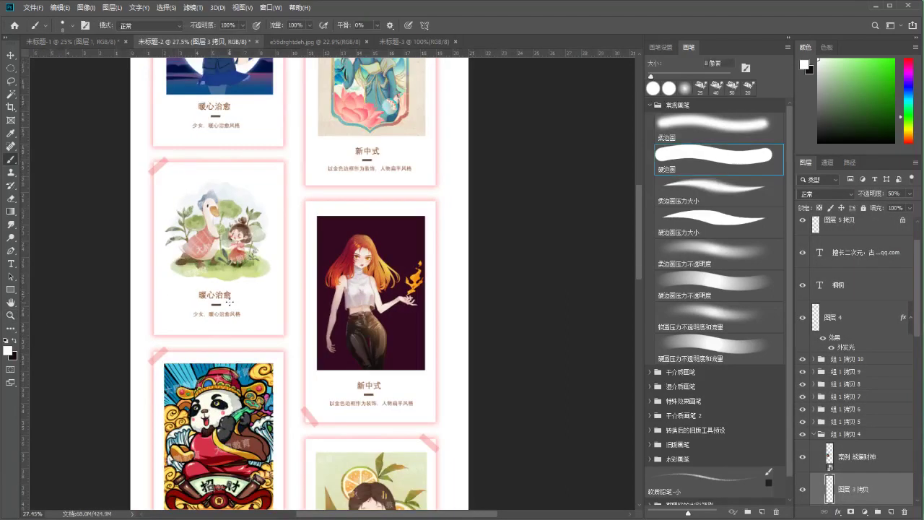
click(12, 316)
drag(302, 284, 336, 270)
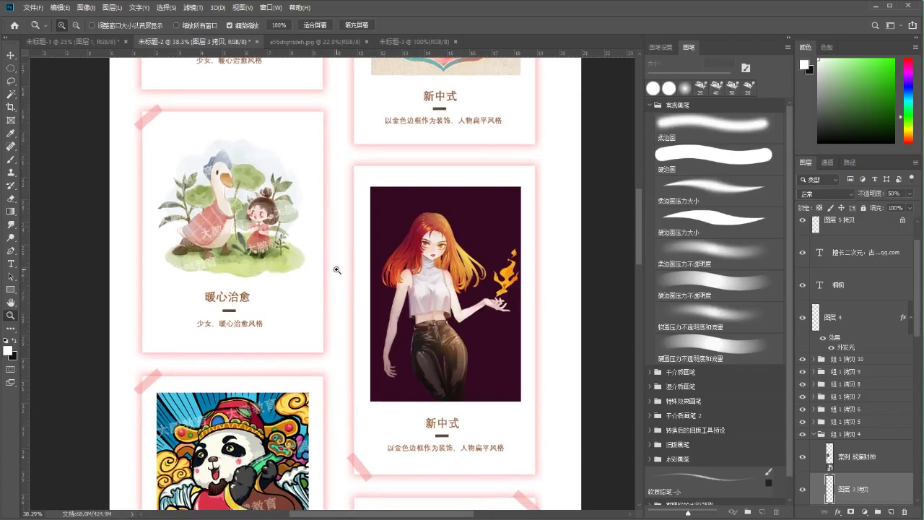
key(b)
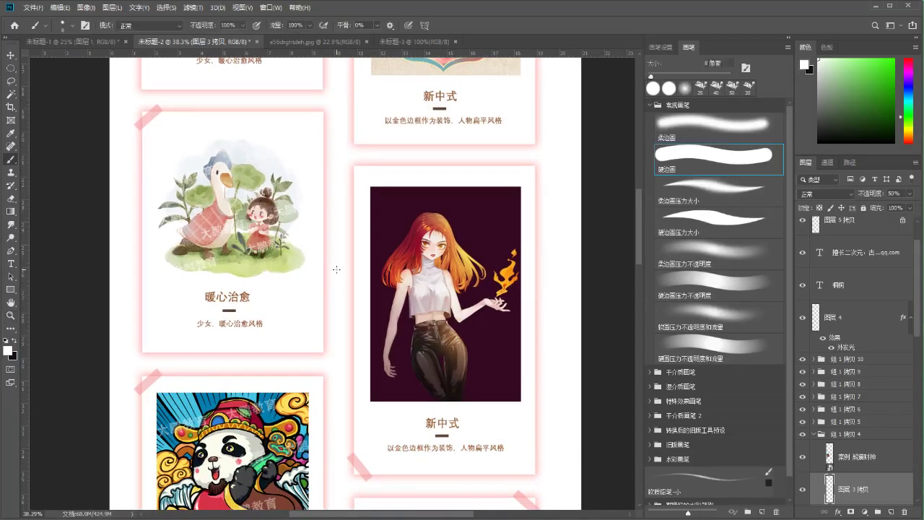
click(11, 315)
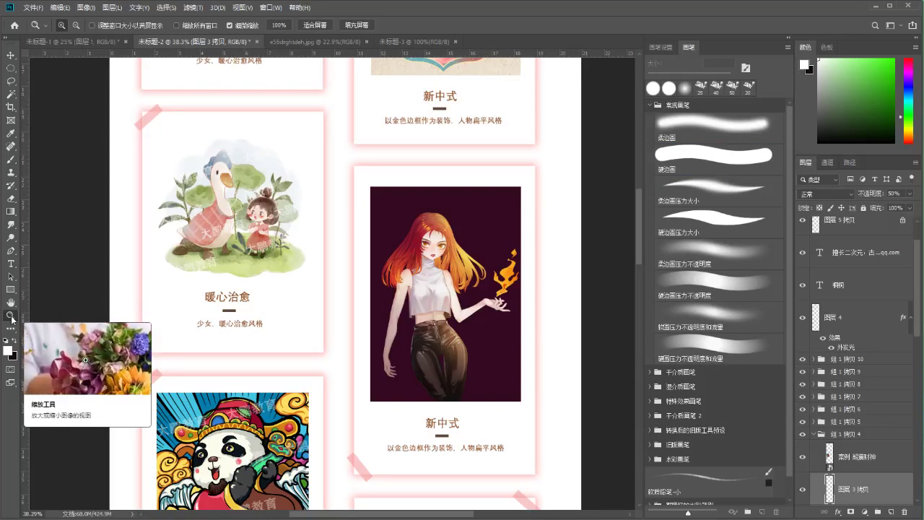
drag(86, 251, 68, 248)
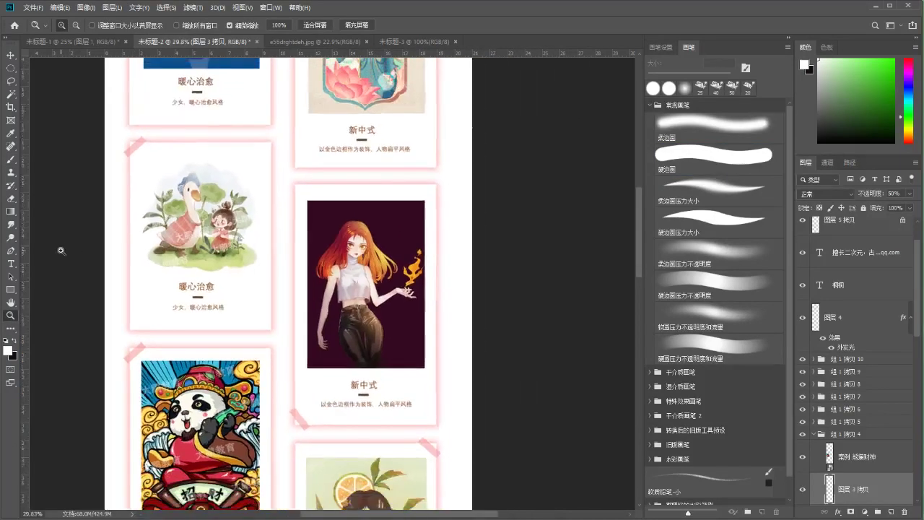
drag(302, 246, 328, 400)
drag(356, 182, 354, 272)
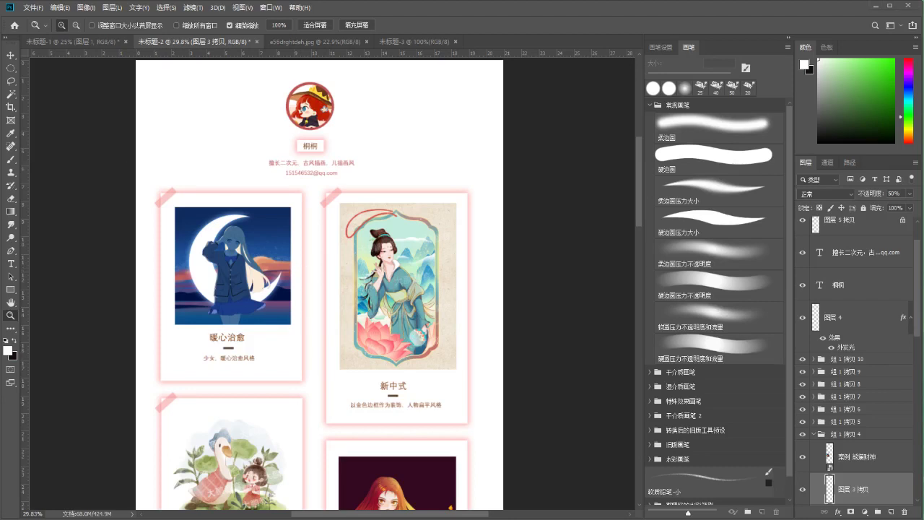
click(34, 7)
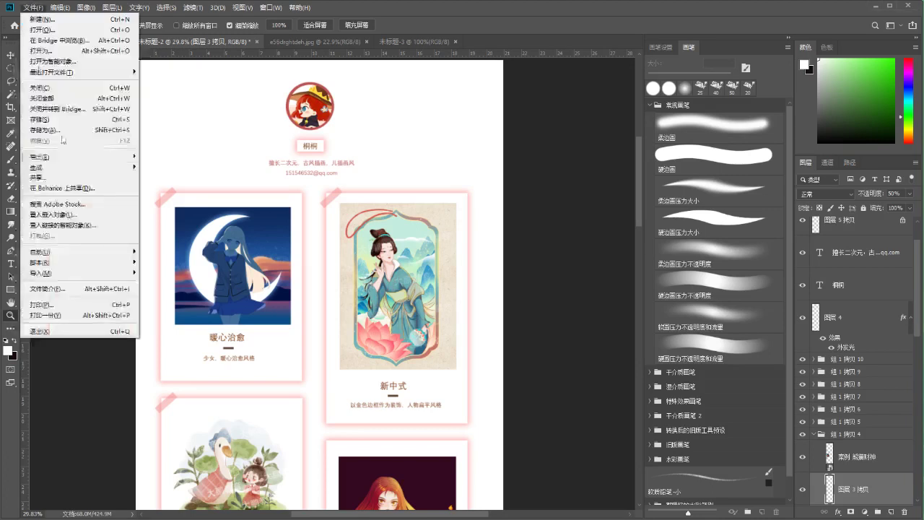
mouse_move(82, 161)
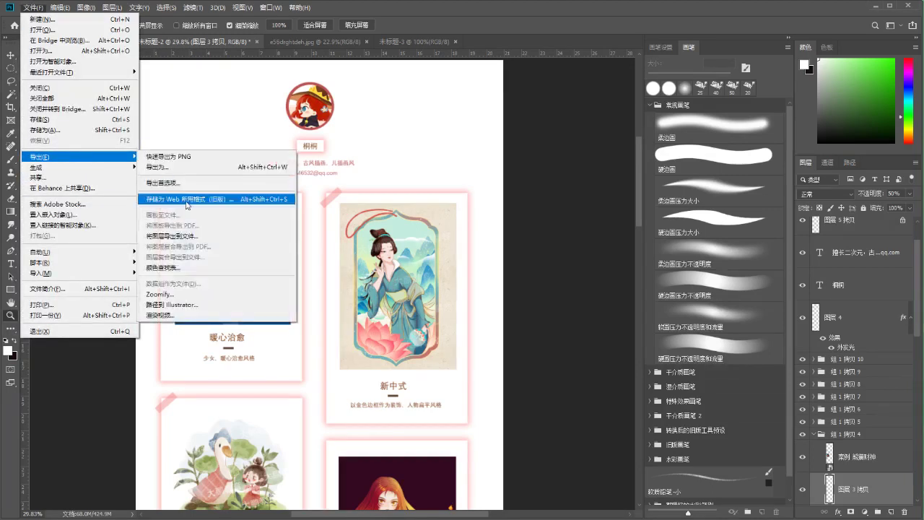
click(191, 202)
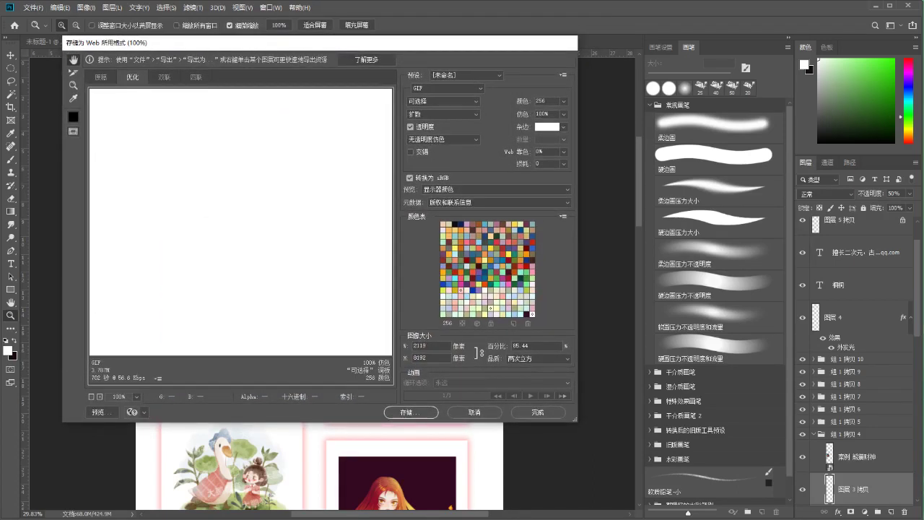
click(468, 418)
scroll(314, 297, down, 2)
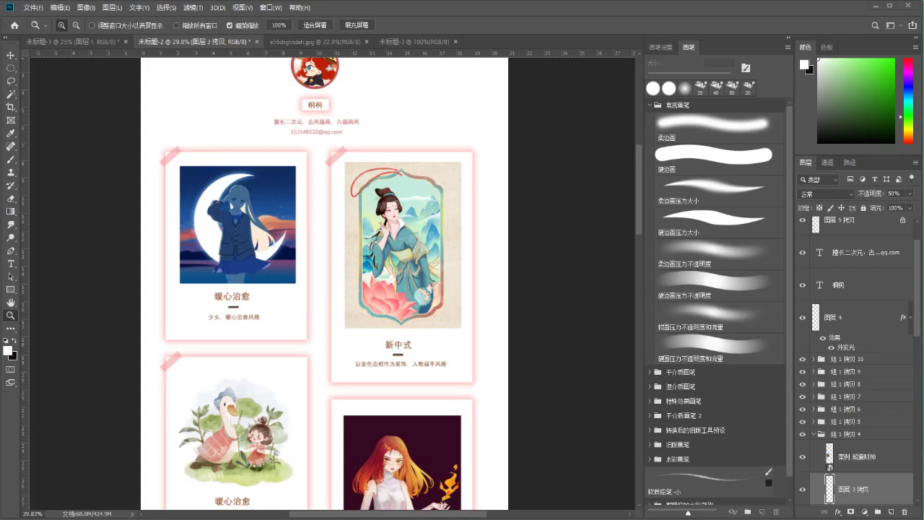
Scroll down through the portfolio layout and zoom in on the music card
drag(297, 133, 307, 176)
scroll(323, 211, up, 2)
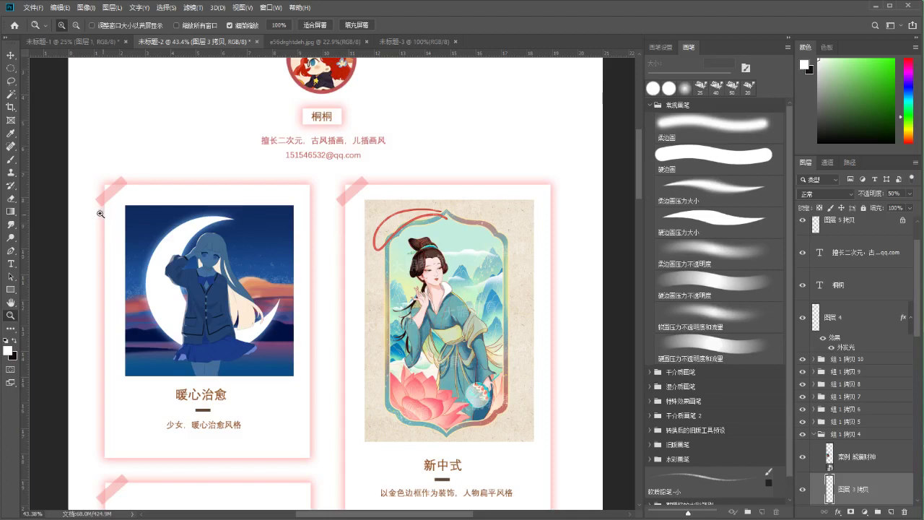
scroll(104, 215, down, 1)
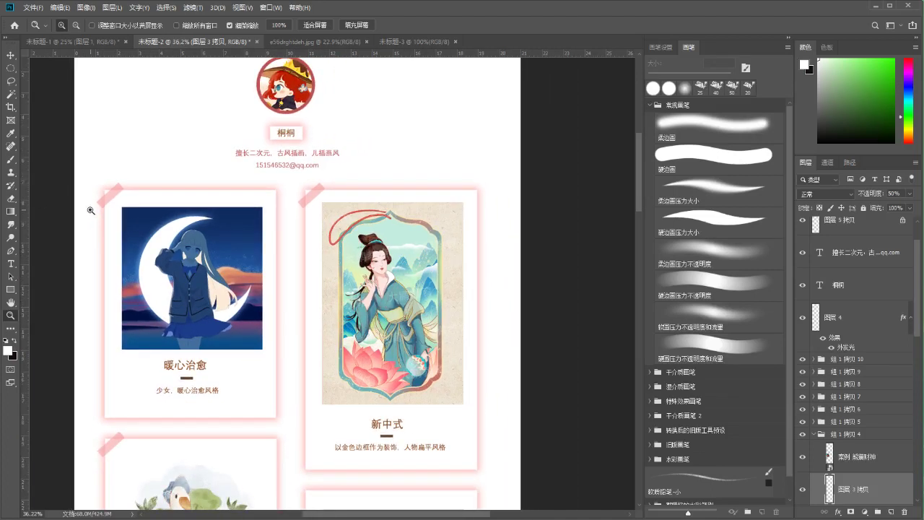
scroll(253, 299, down, 2)
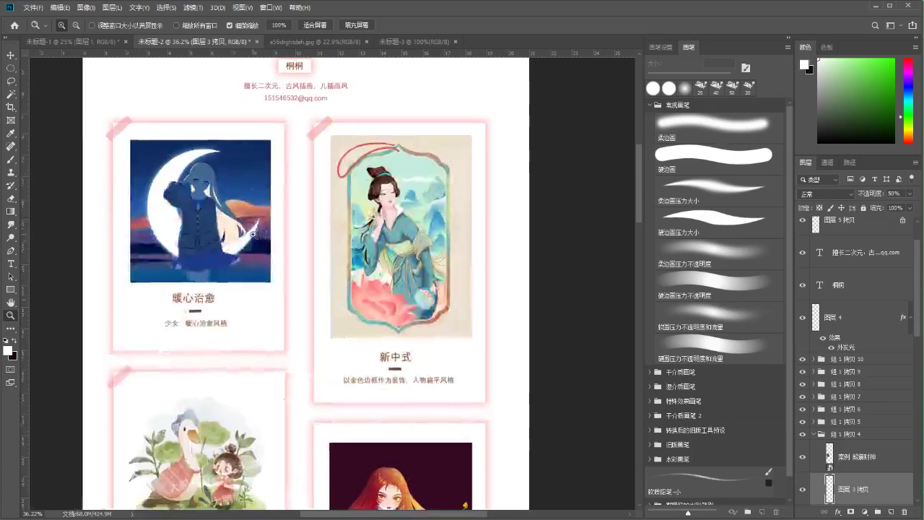
scroll(224, 286, down, 5)
scroll(194, 287, down, 8)
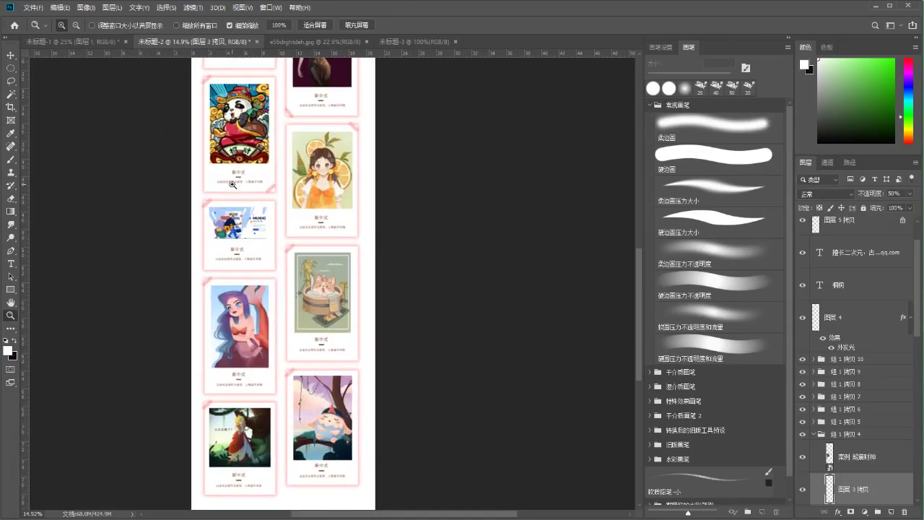
key(a)
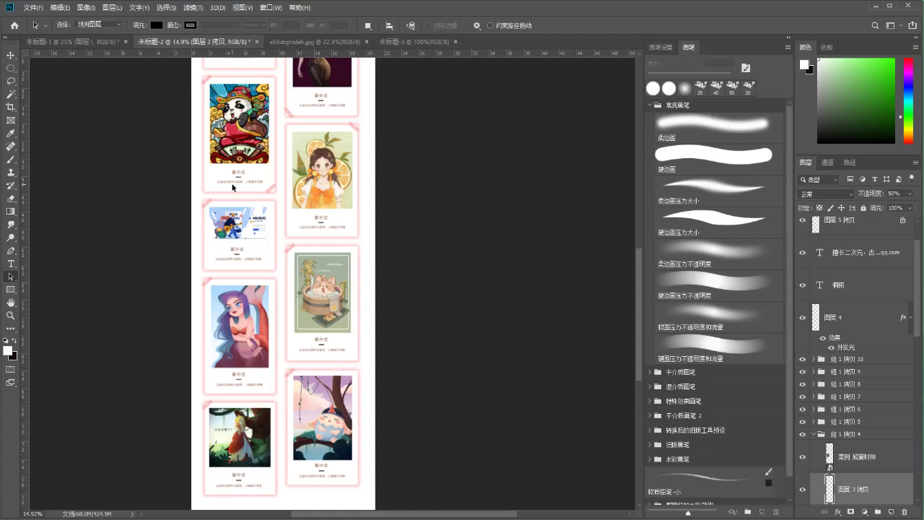
click(11, 315)
drag(268, 262, 321, 292)
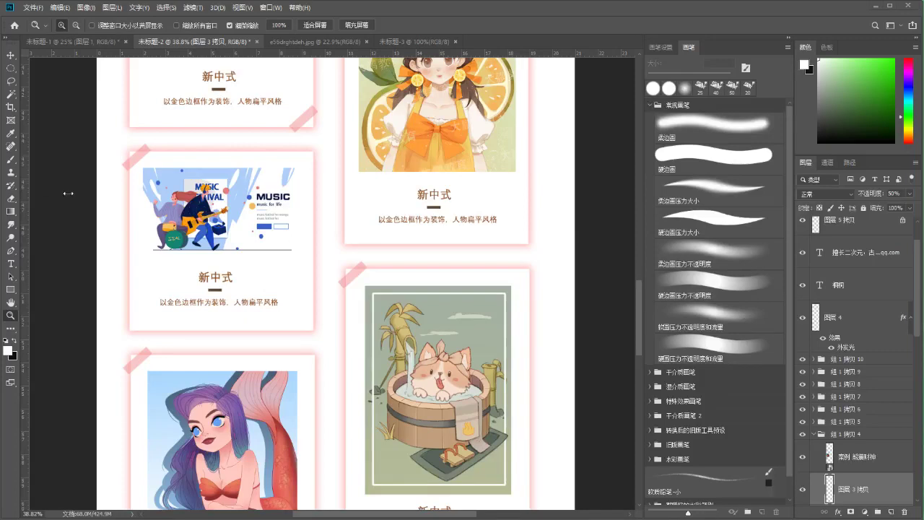
scroll(85, 224, down, 2)
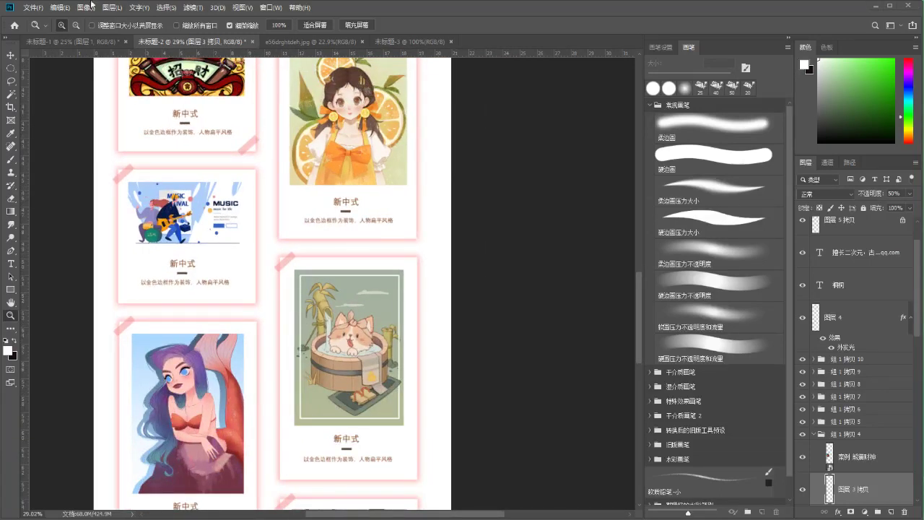
Bring up the File (文件) menu, then dismiss it
click(86, 8)
mouse_move(34, 8)
key(Escape)
Switch to the e56drghtdeh.jpg document and frame the moon-girl illustration
click(22, 9)
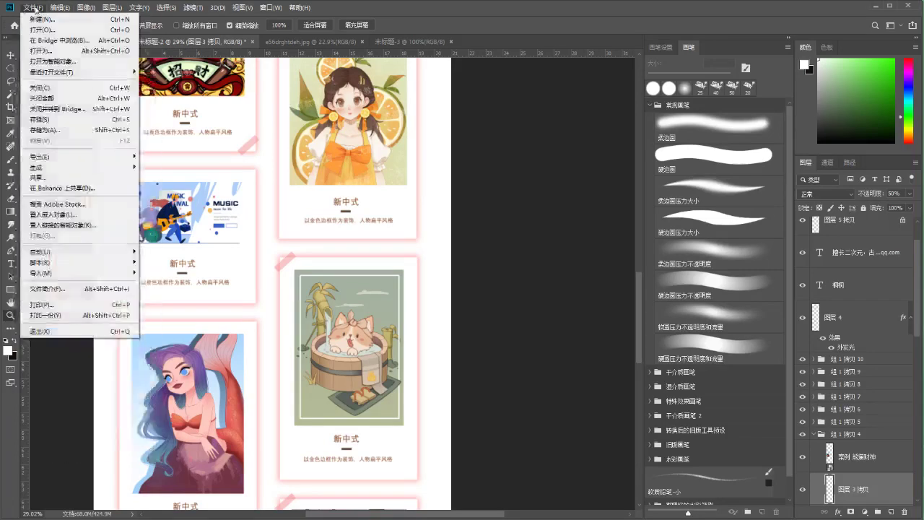
click(374, 43)
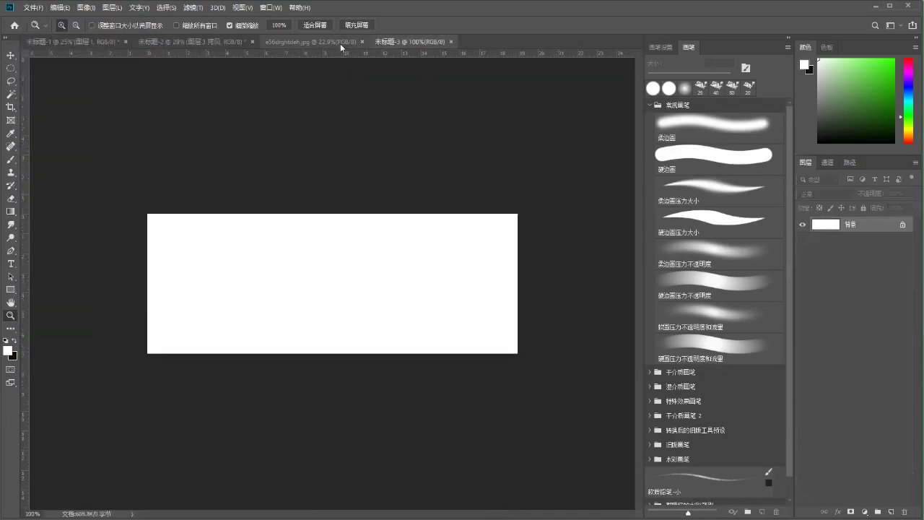
click(340, 43)
drag(198, 114, 306, 246)
key(m)
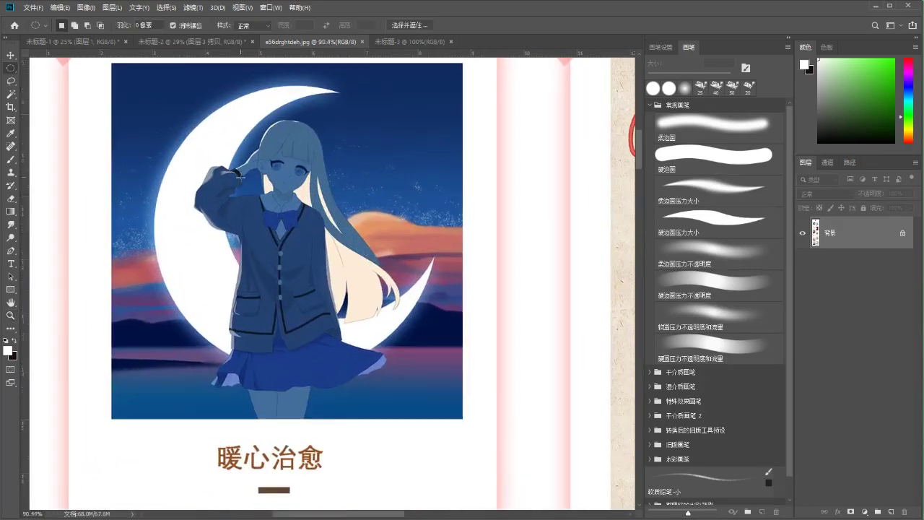
drag(285, 211, 308, 236)
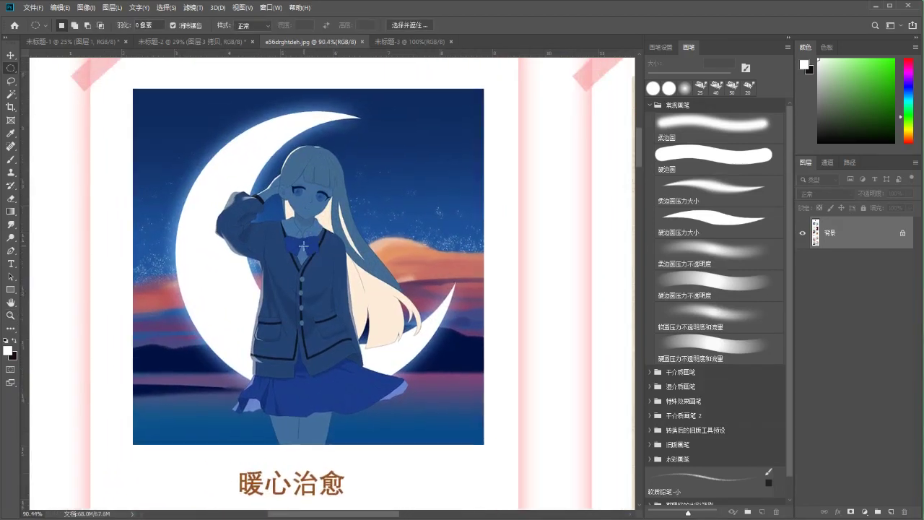
Add a new layer and type the text 大鹏教育 near the illustration's top-left corner
key(ctrl+shift+n)
key(Return)
key(t)
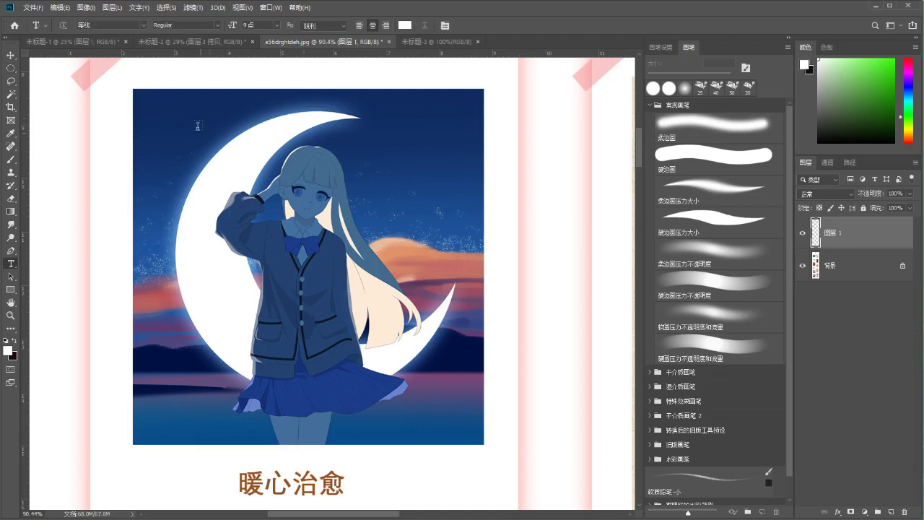
click(203, 110)
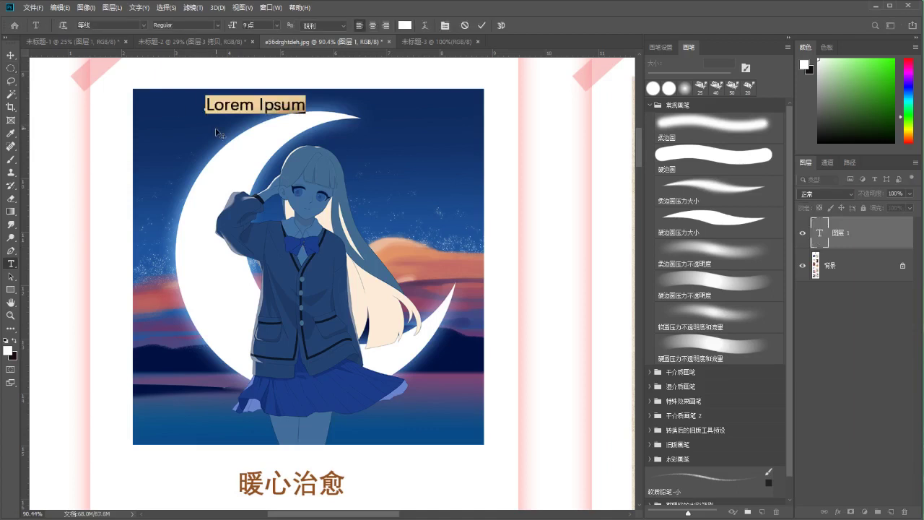
text(.d)
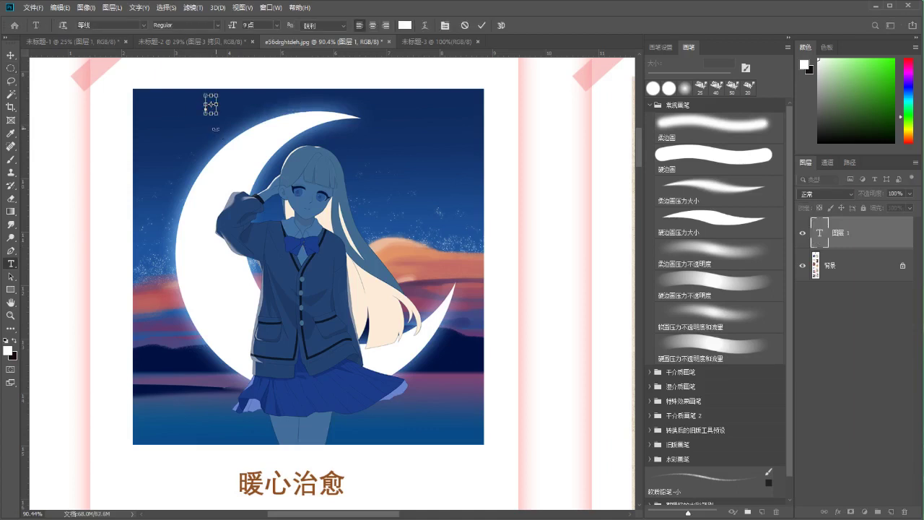
text(apengjizoyu)
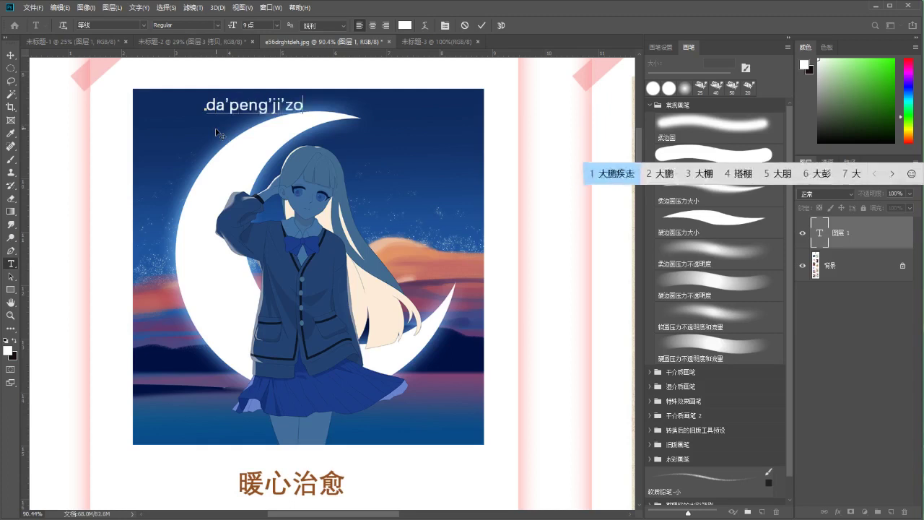
key(space)
key(BackSpace)
key(BackSpace)
text(jiaoyu)
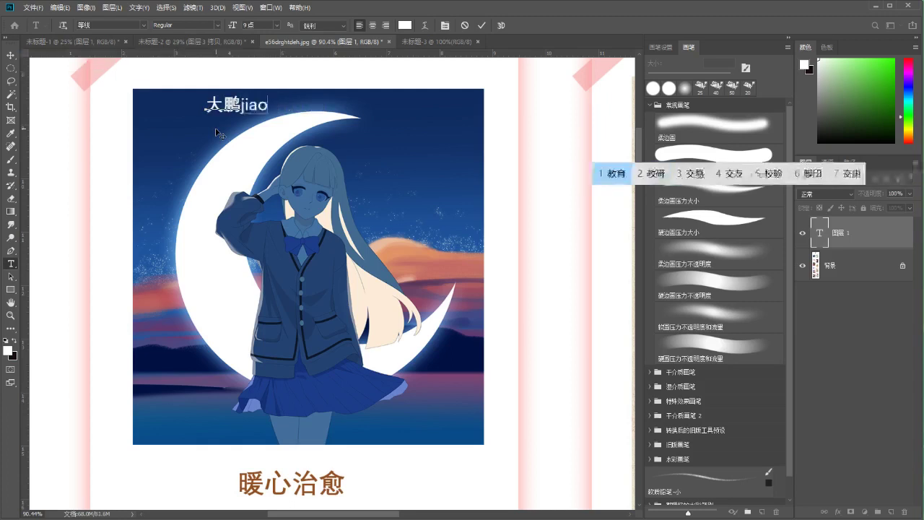
key(space)
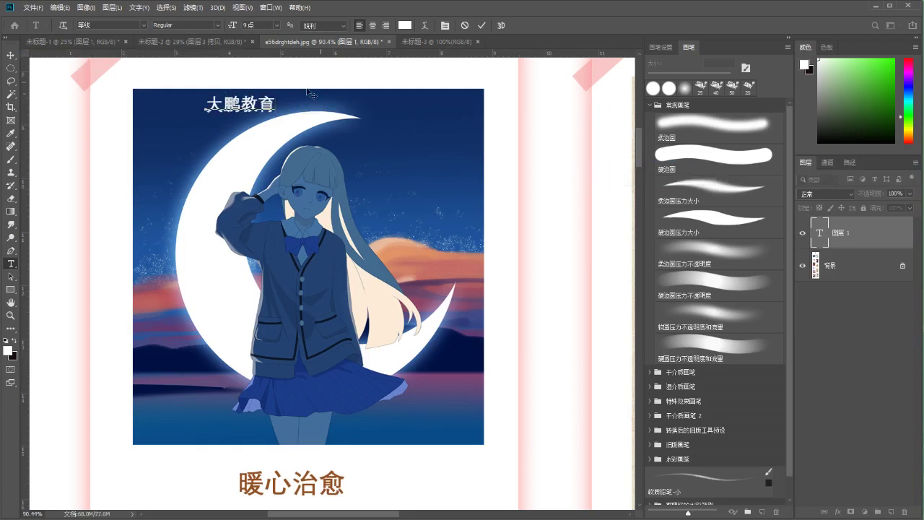
click(482, 25)
drag(249, 108, 224, 114)
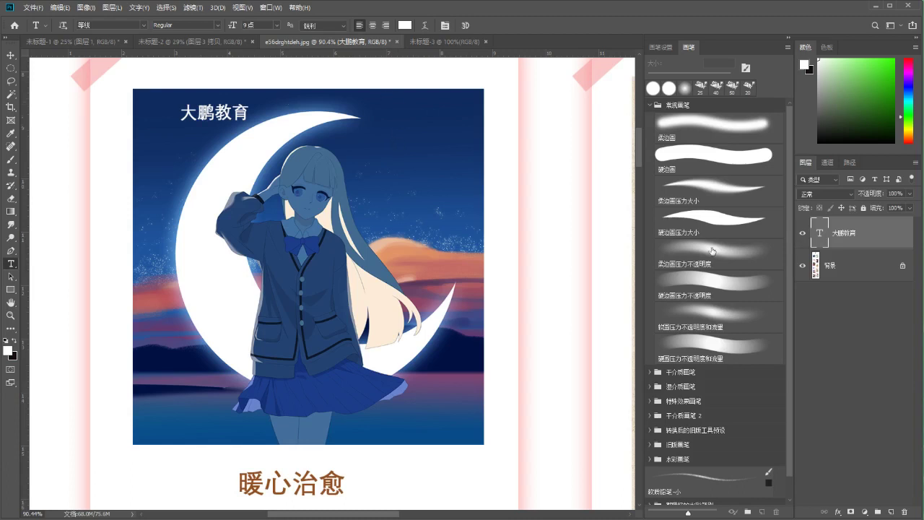
Pick the hard round brush and Ctrl-drag the 大鹏教育 text about 40 px left into position
click(802, 233)
click(801, 233)
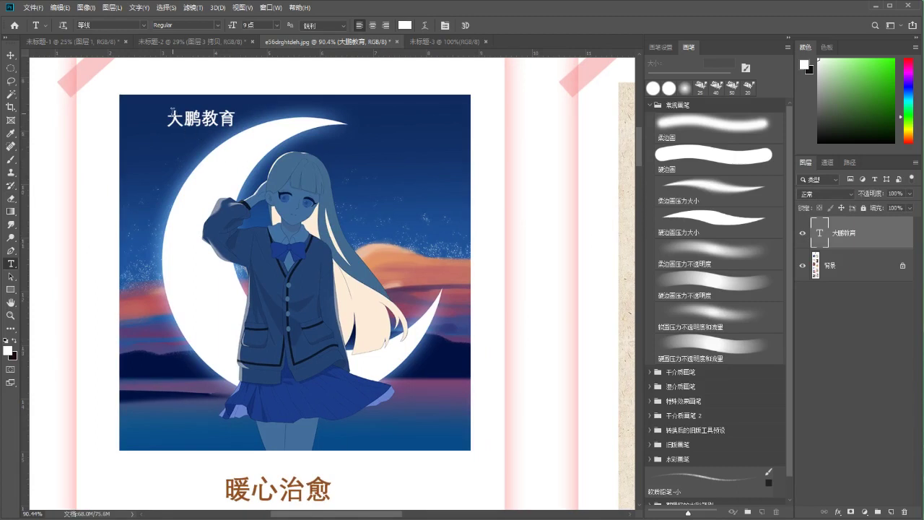
click(730, 155)
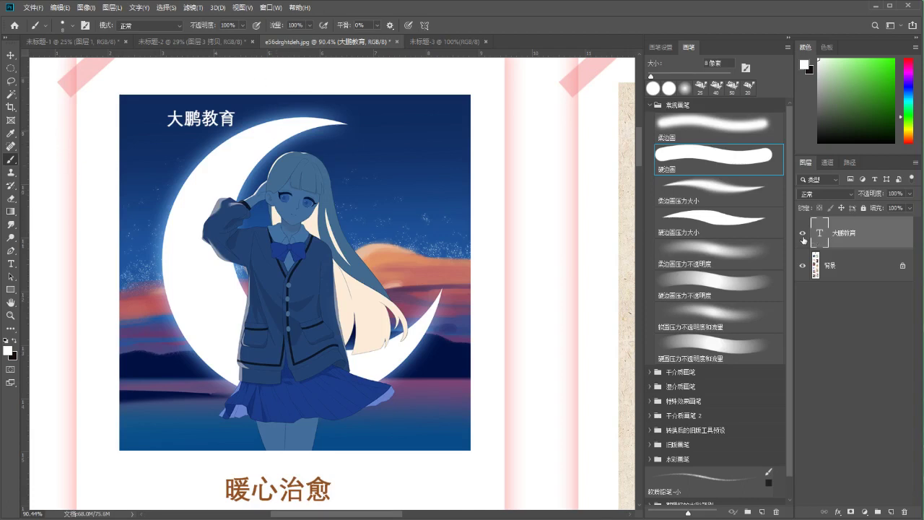
scroll(220, 231, up, 2)
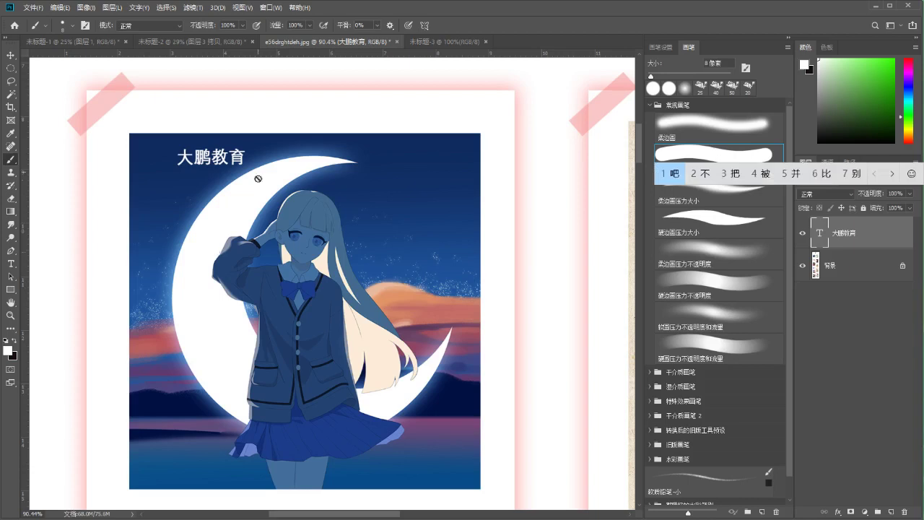
drag(220, 171, 224, 186)
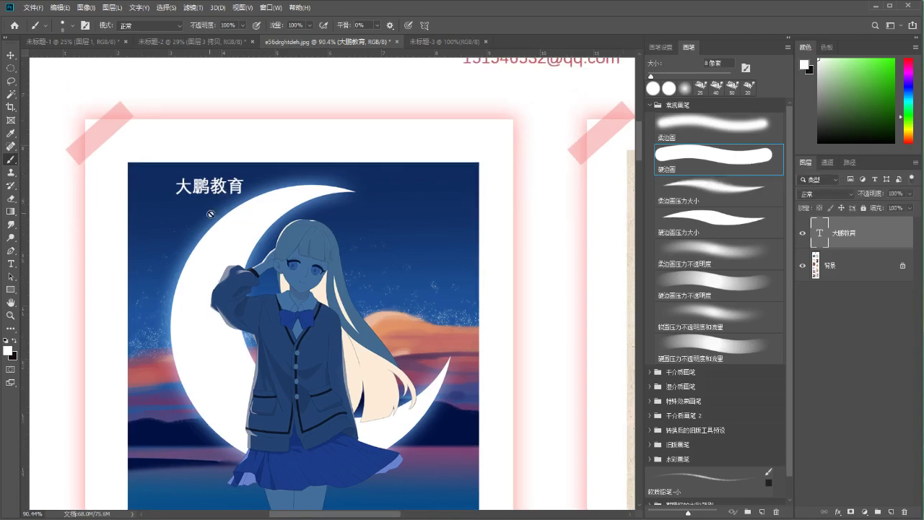
key(ctrl)
drag(215, 190, 187, 188)
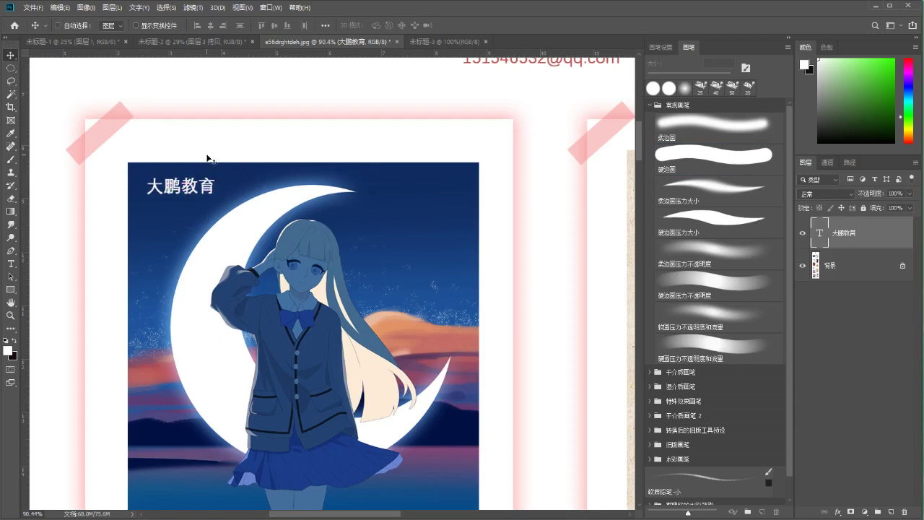
drag(192, 201, 198, 201)
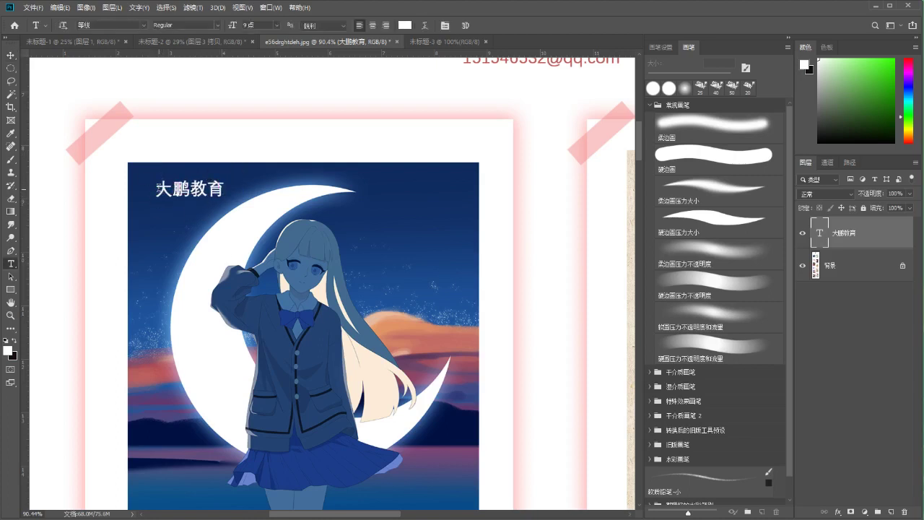
Add a second line with the contact number under 大鹏教育 and size it 6 pt
click(181, 199)
key(ctrl+a)
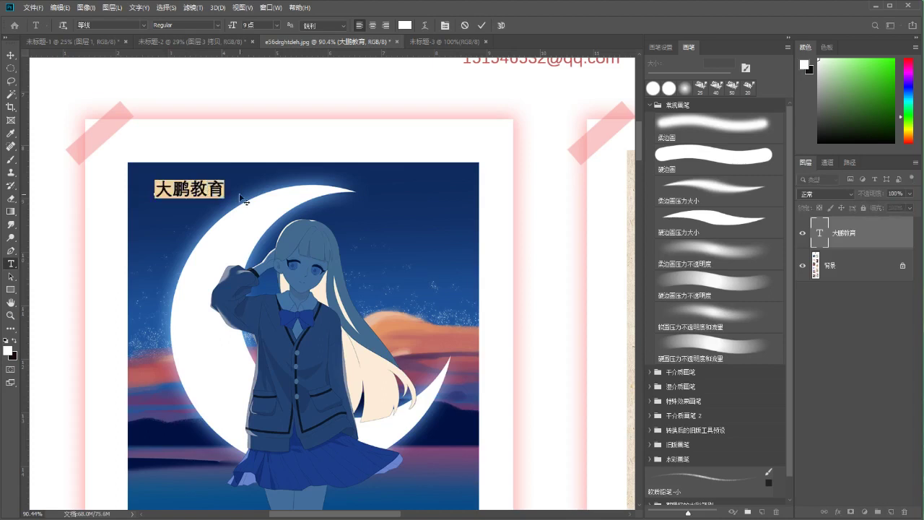
key(Right)
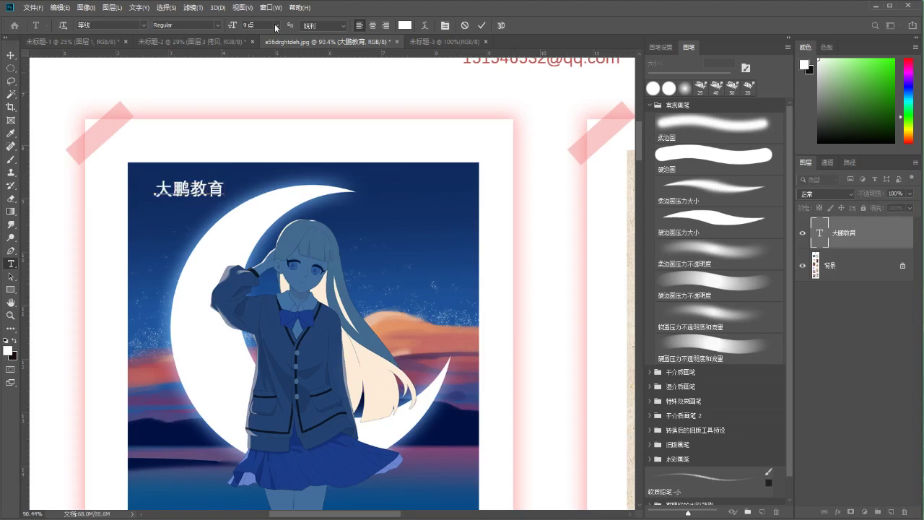
click(276, 25)
click(259, 66)
key(Return)
text(3564725)
drag(156, 219, 257, 218)
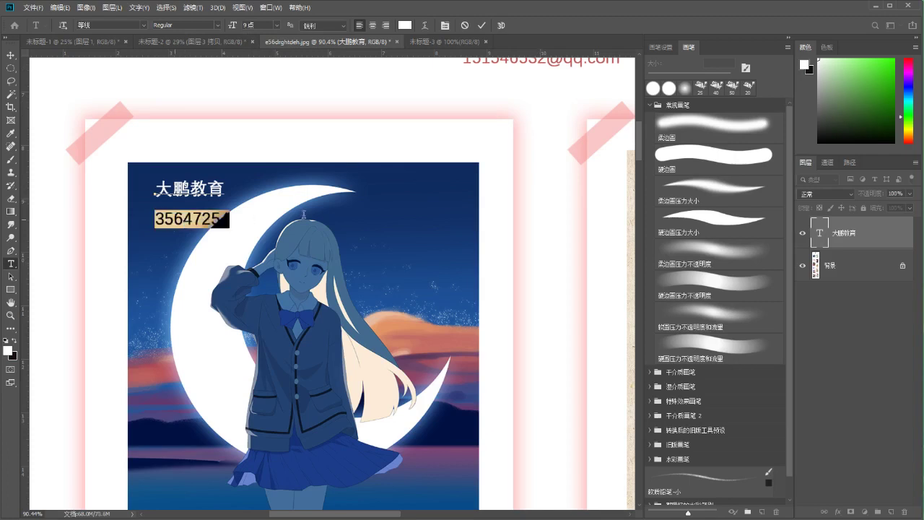
click(277, 25)
click(261, 34)
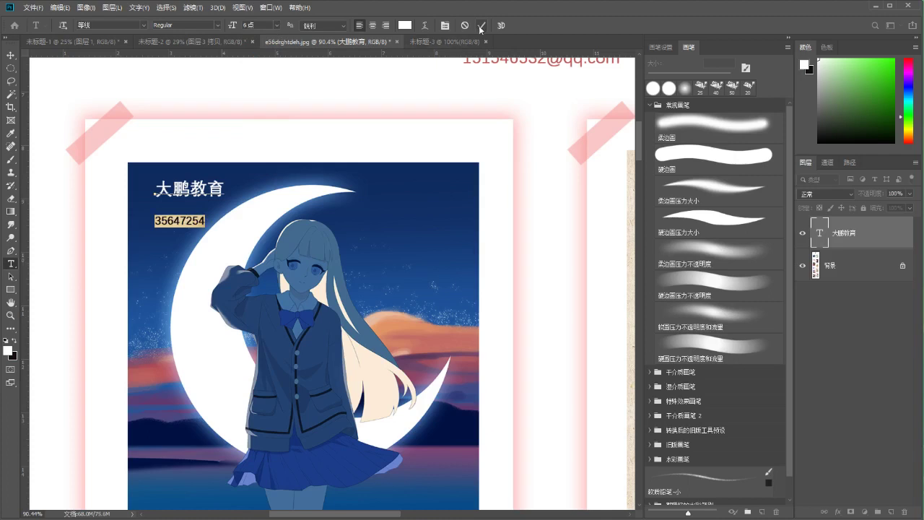
Set the leading of both text lines to 11 pt and commit the text
click(155, 189)
key(ctrl+a)
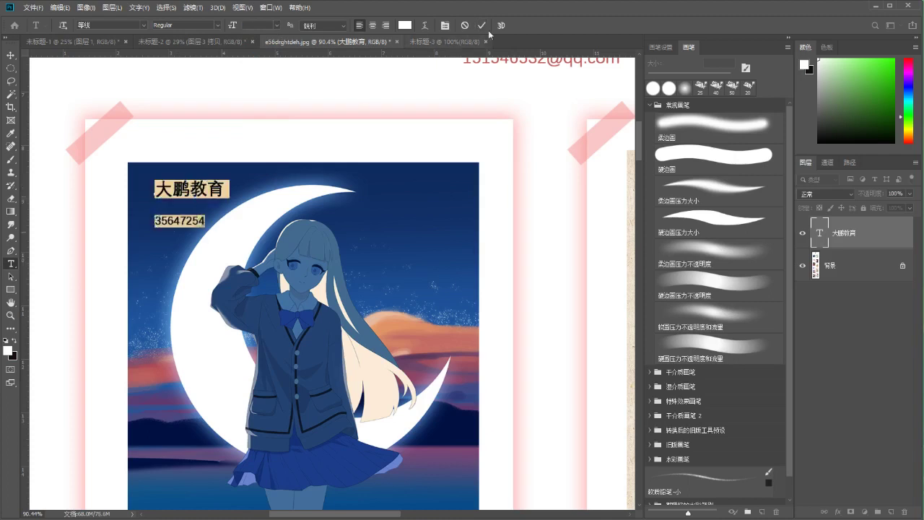
click(445, 26)
click(514, 137)
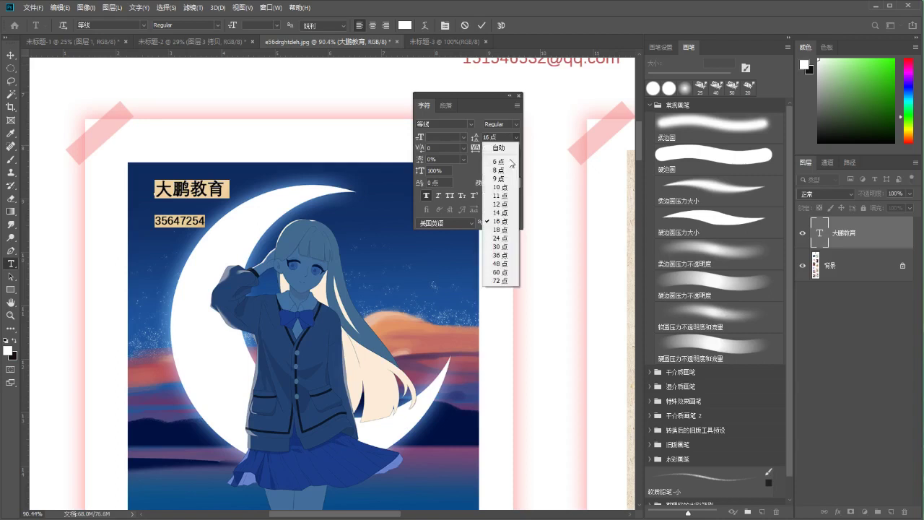
click(496, 210)
click(515, 142)
click(496, 200)
click(482, 25)
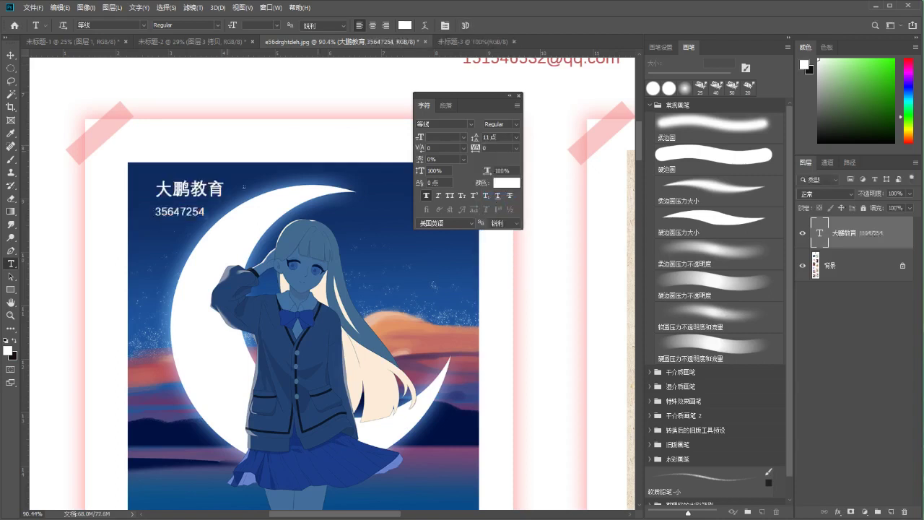
Shift the two-line text block slightly left and finish editing the watermark text
scroll(308, 211, up, 2)
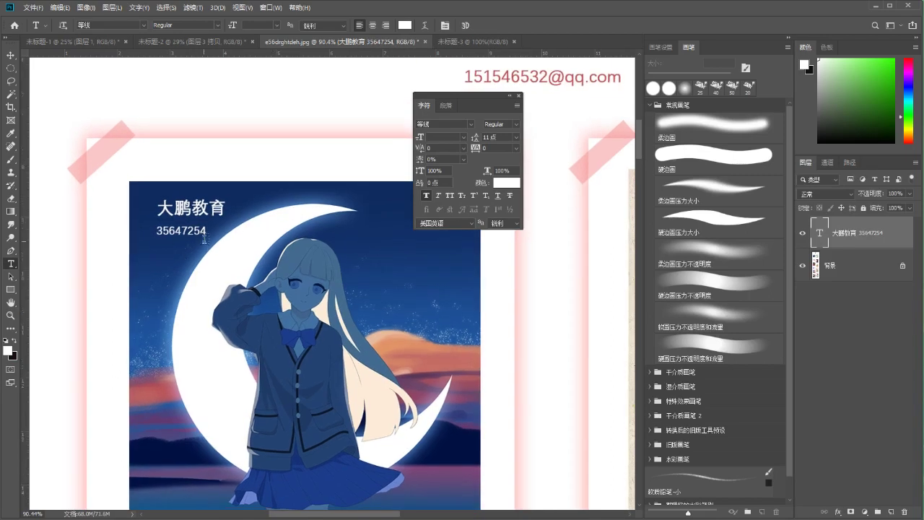
key(v)
drag(221, 218, 205, 215)
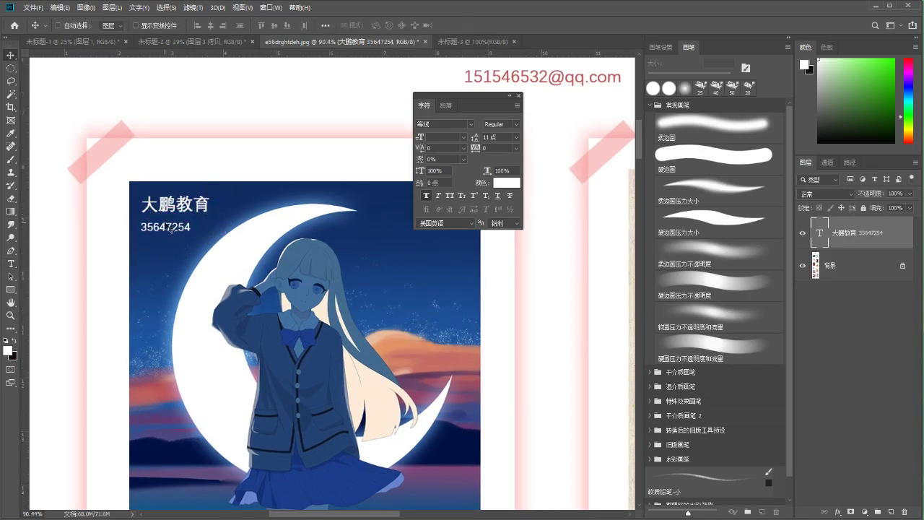
key(t)
click(142, 202)
drag(142, 202, 193, 229)
key(Right)
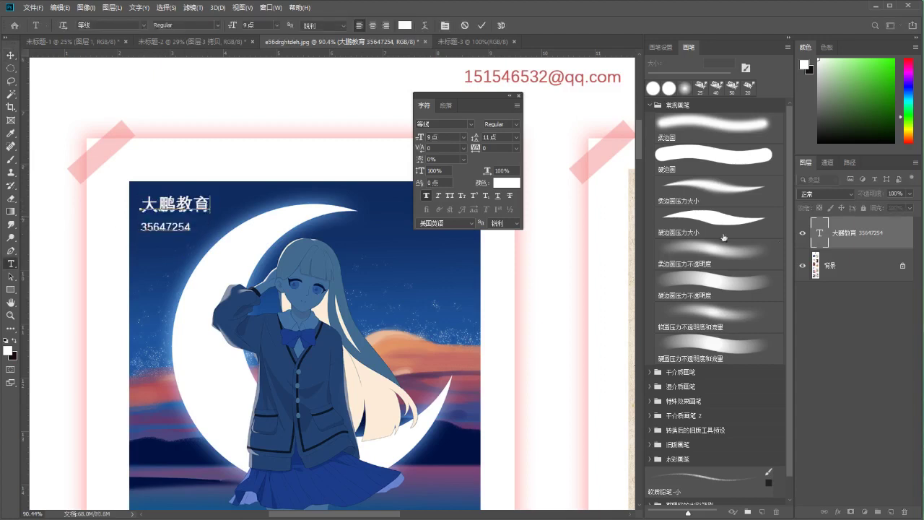
click(854, 234)
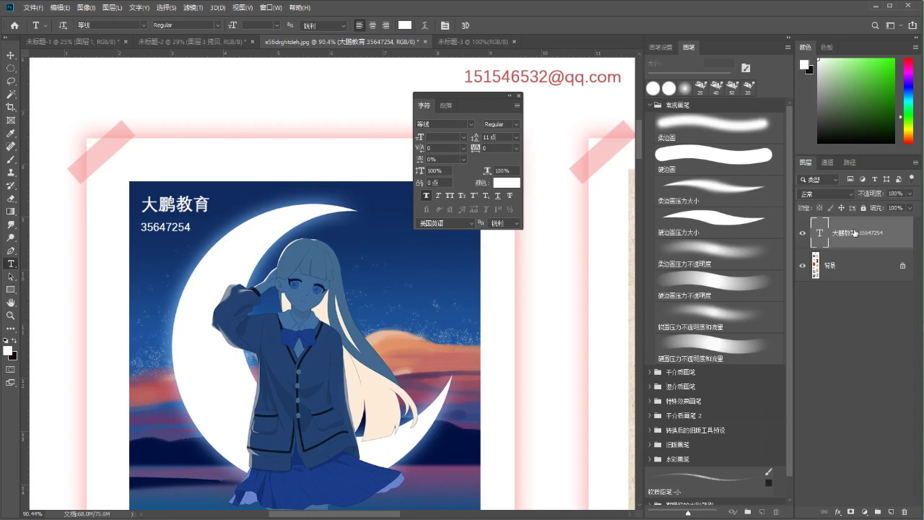
Browse the General Brushes folders and select the plain soft round brush
right_click(854, 233)
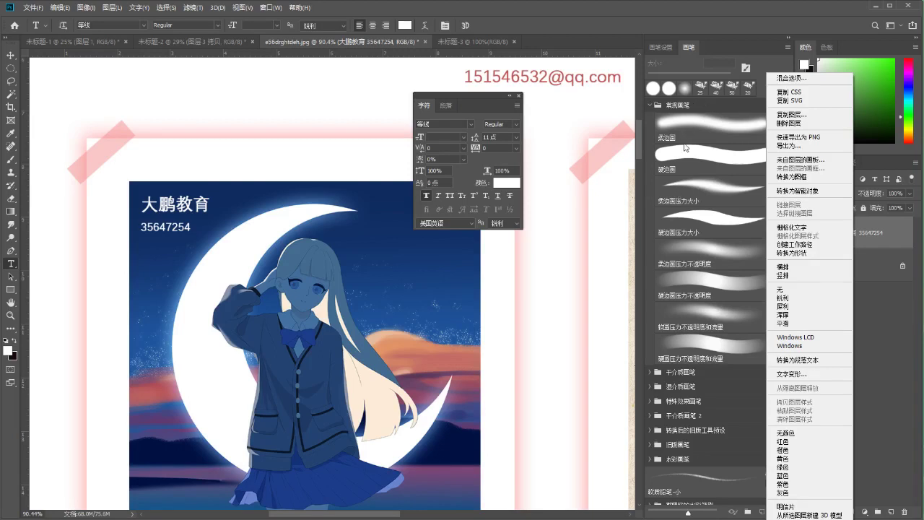
click(685, 109)
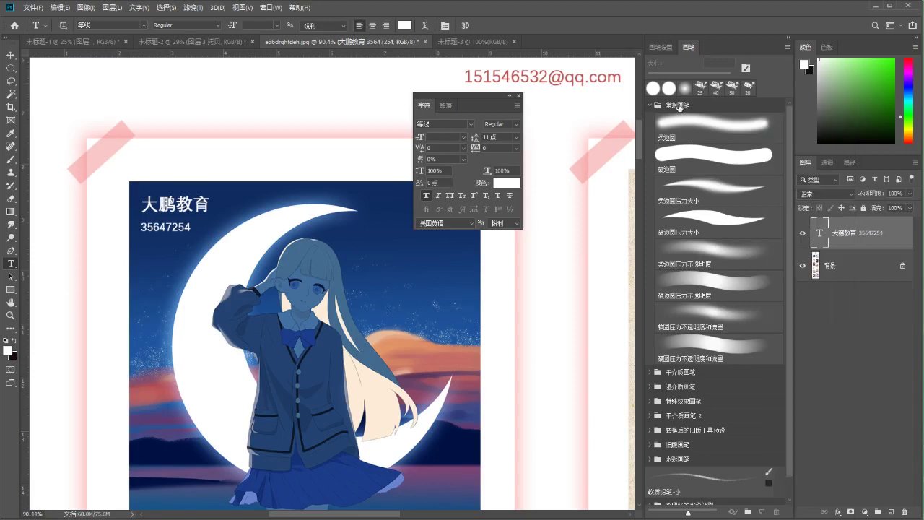
click(678, 107)
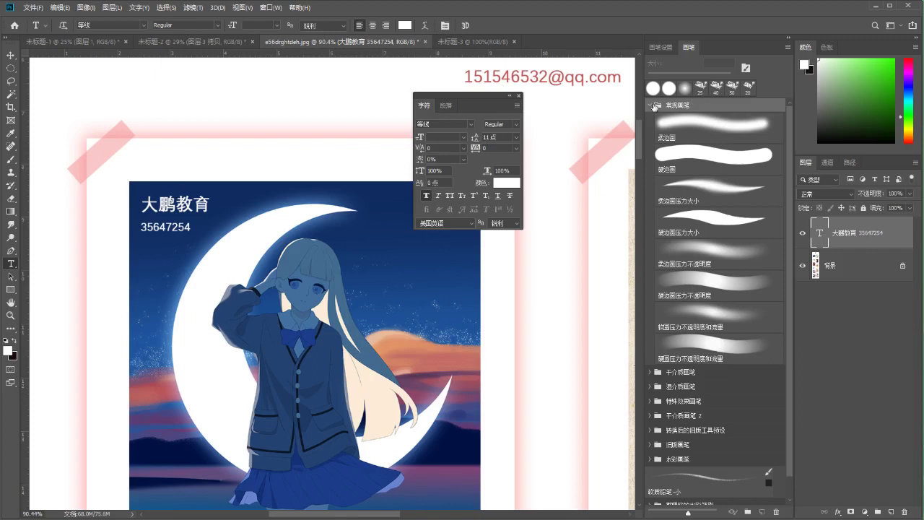
click(653, 107)
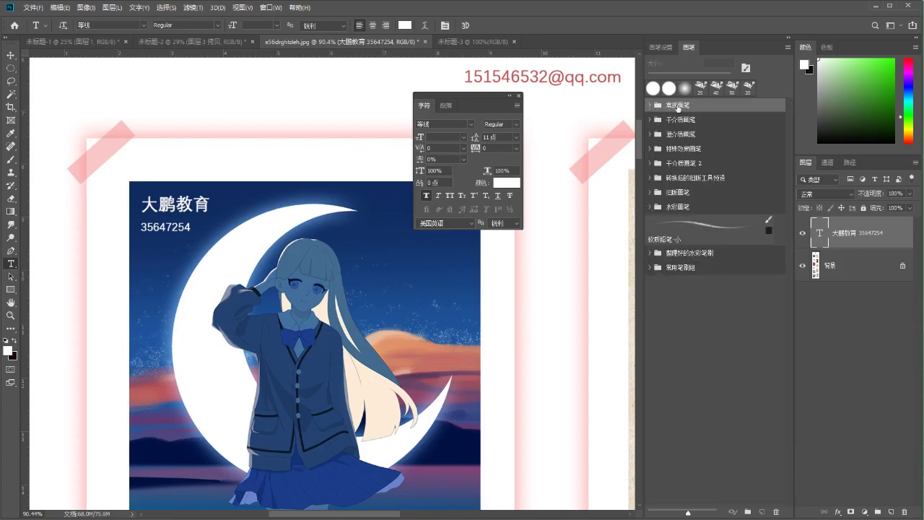
click(673, 163)
click(674, 120)
click(673, 165)
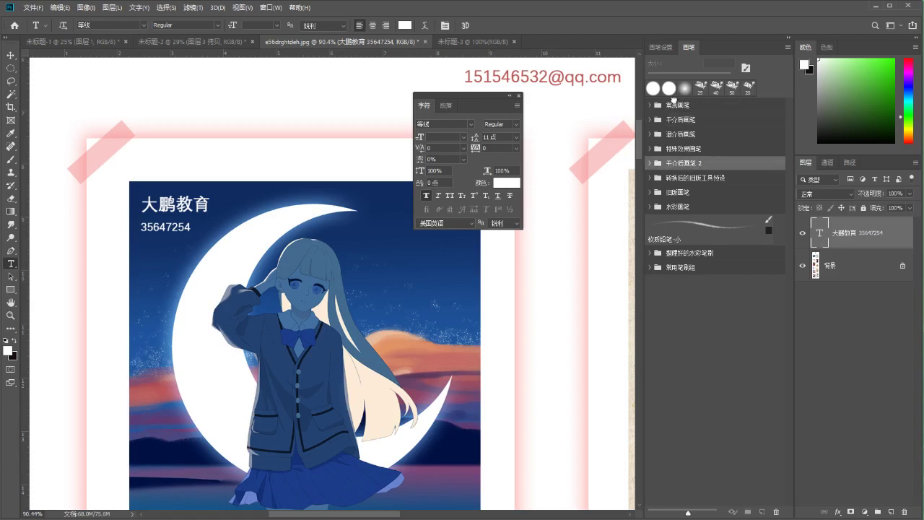
click(674, 104)
click(650, 106)
click(694, 202)
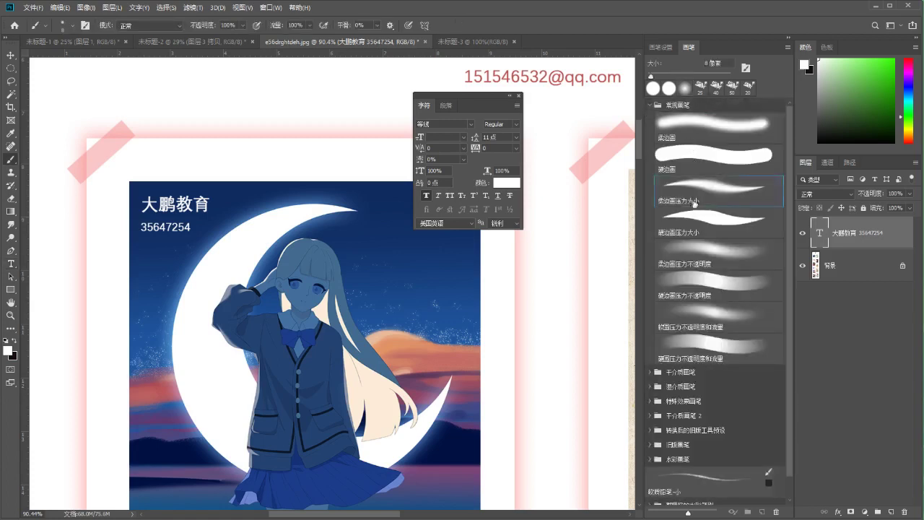
click(677, 136)
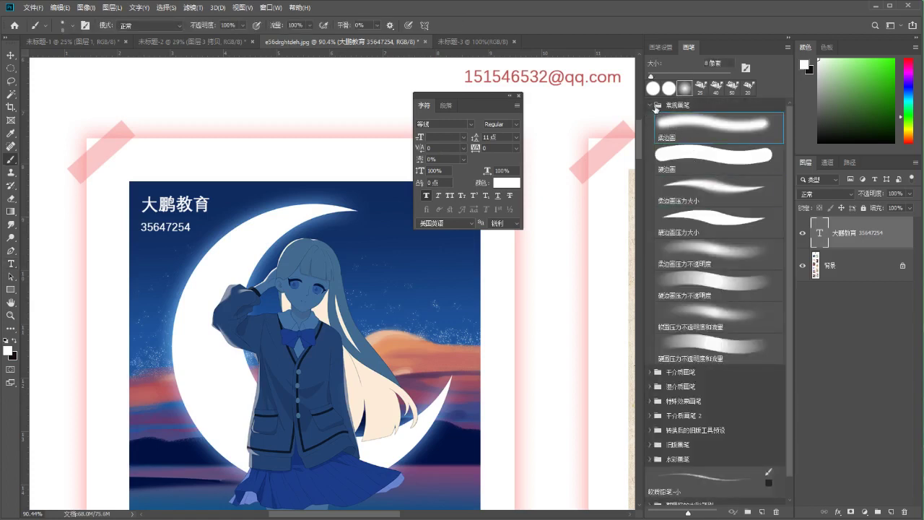
click(650, 107)
click(680, 108)
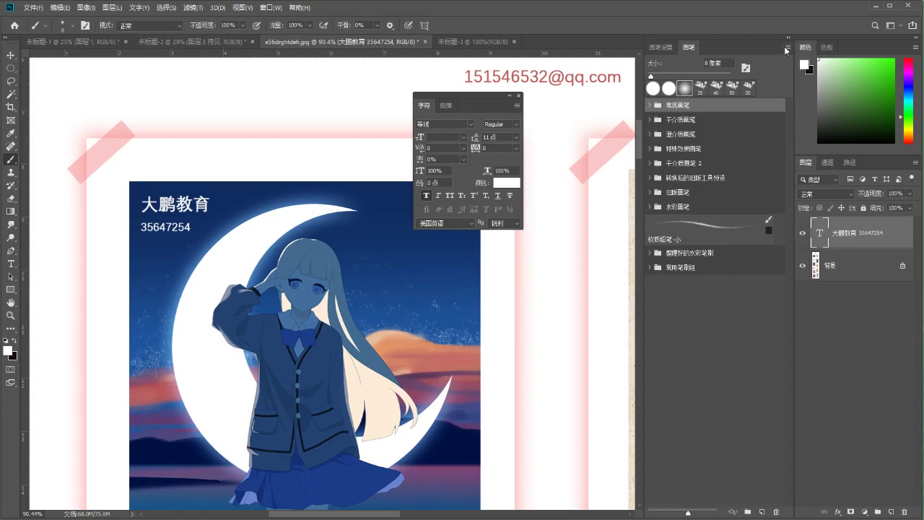
Cancel the Export Selected Brushes save dialog and close the Character panel
click(786, 48)
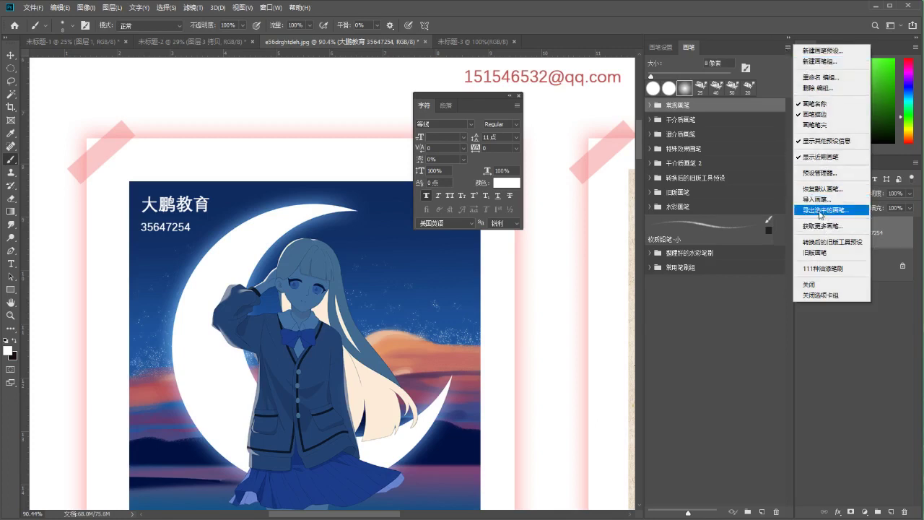
click(822, 211)
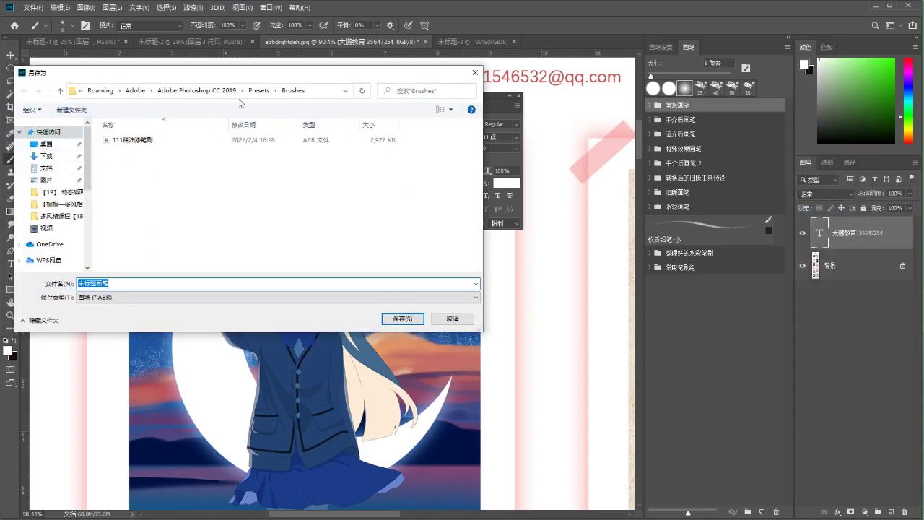
drag(234, 78, 219, 77)
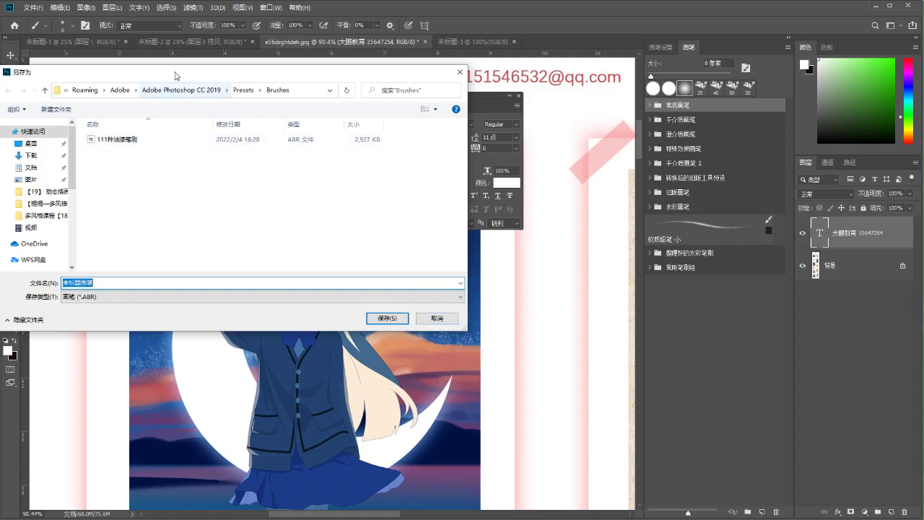
drag(178, 83, 179, 95)
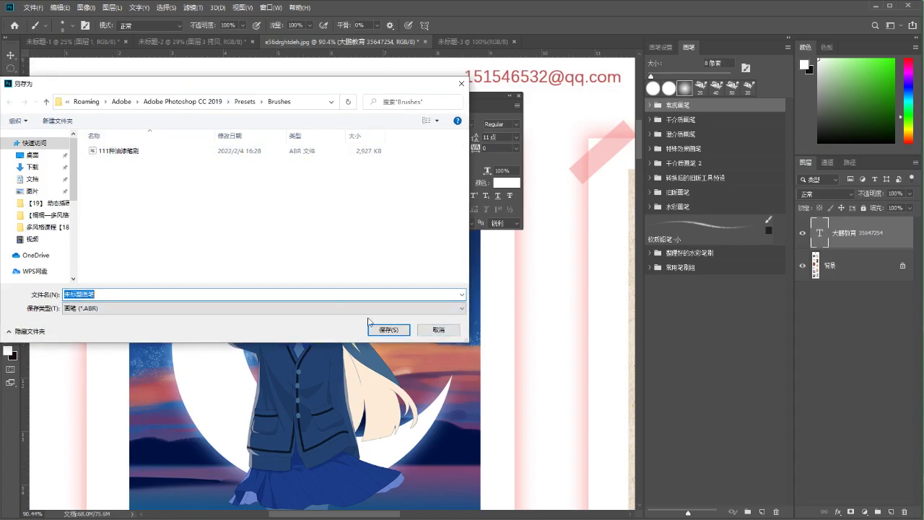
click(439, 329)
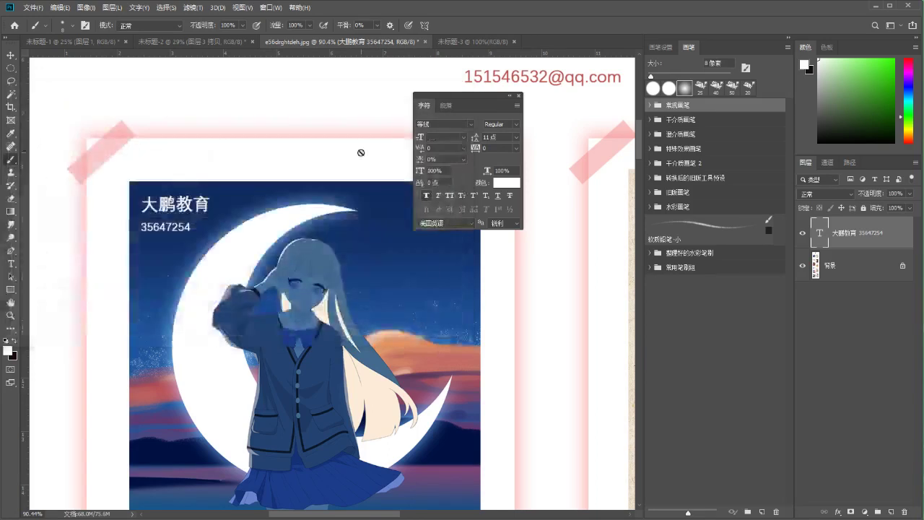
drag(470, 98, 494, 77)
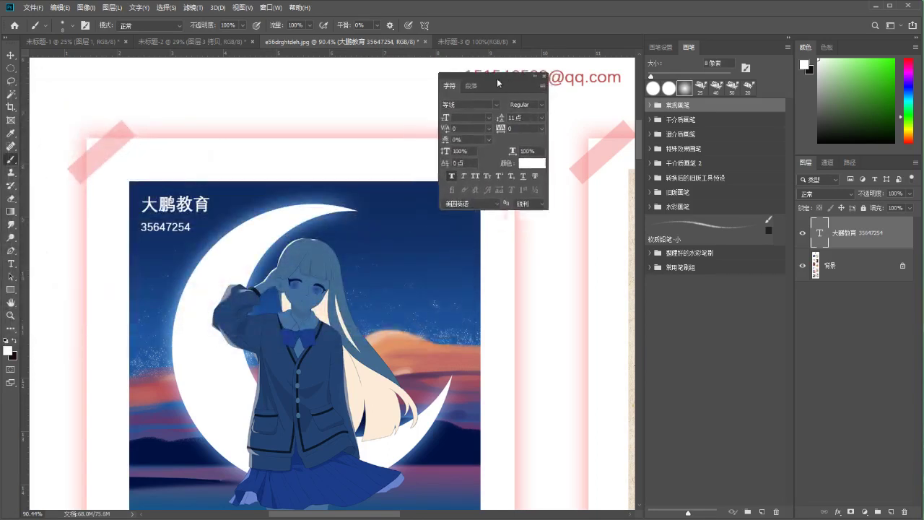
click(544, 75)
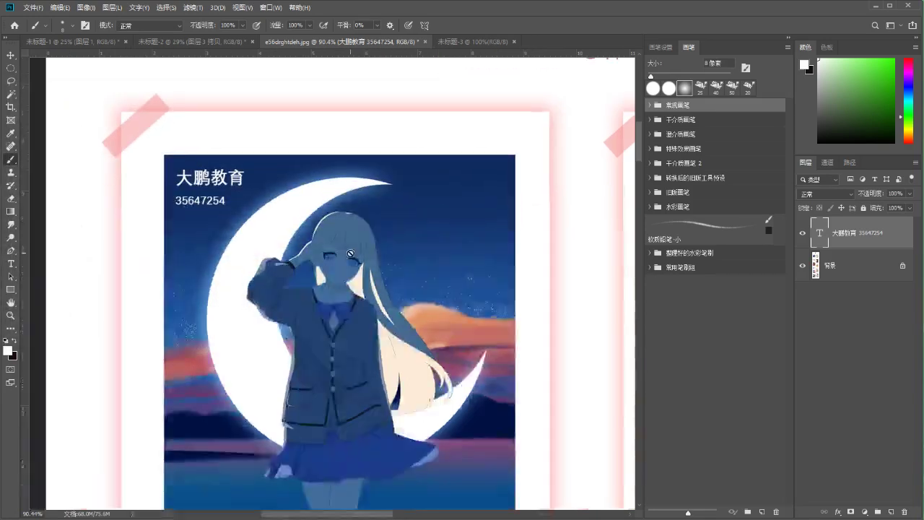
right_click(859, 246)
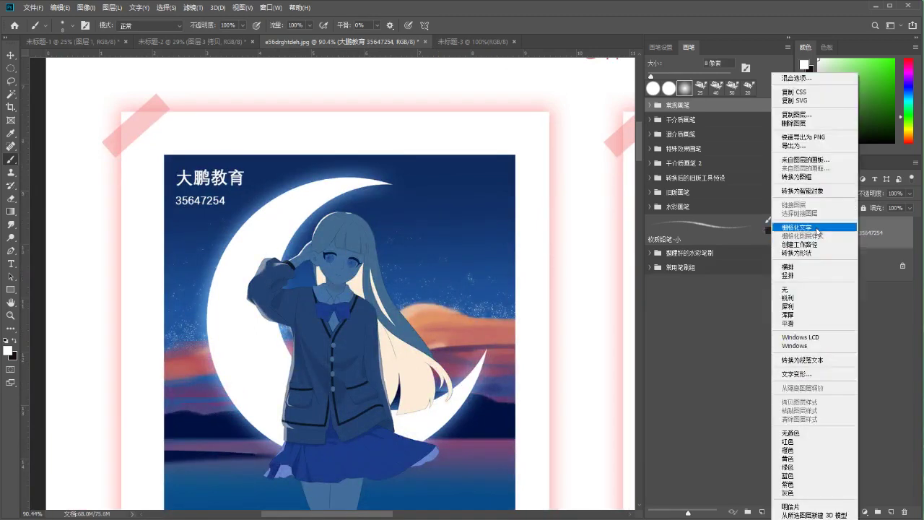
click(787, 228)
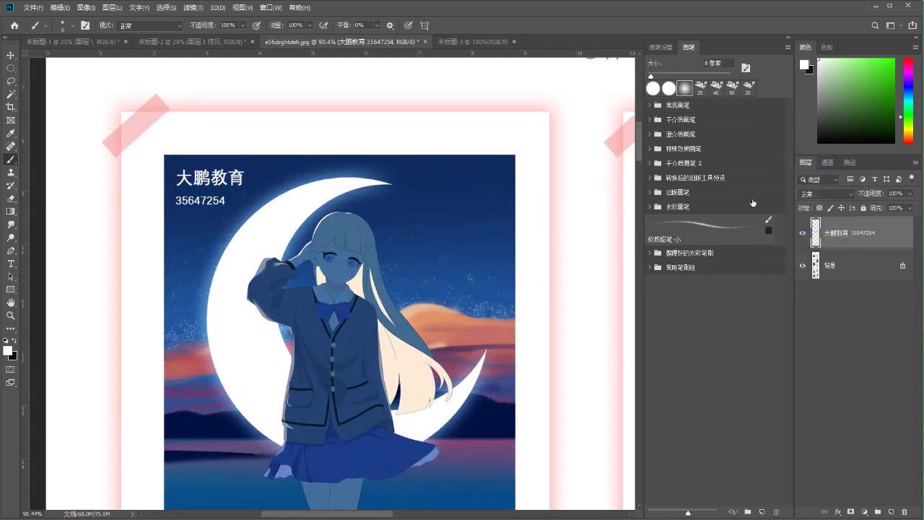
mouse_move(218, 189)
mouse_down()
mouse_move(216, 202)
mouse_move(325, 200)
mouse_move(309, 217)
mouse_up()
Duplicate the watermark twice, placing the second copy further right
key(ctrl+alt+t)
key(Return)
key(b)
key(ctrl+alt+t)
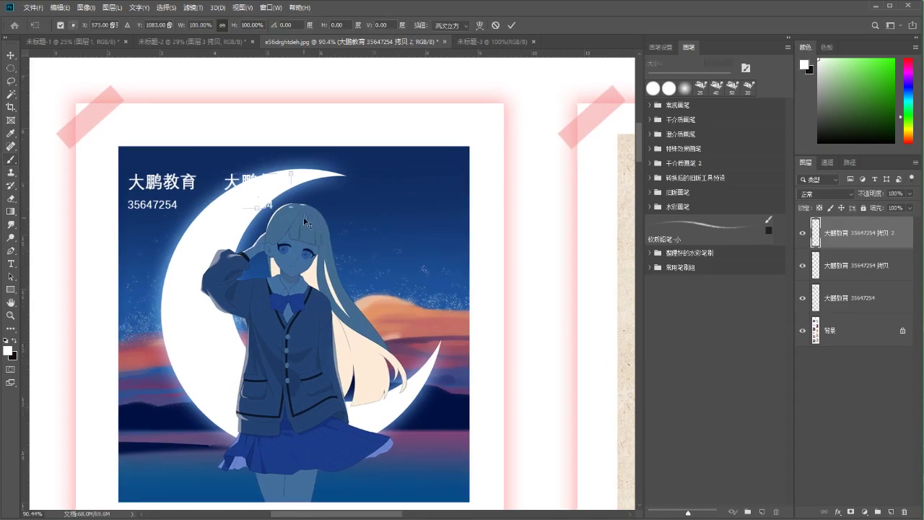
drag(276, 190, 389, 191)
key(Return)
key(b)
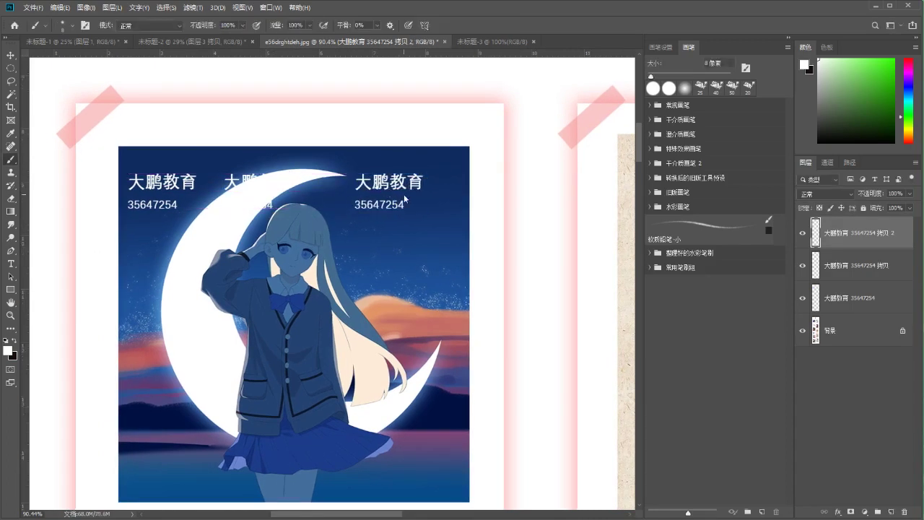
Reposition the middle copy and space the three watermarks evenly along the row
key(alt+bracketleft)
key(ctrl+t)
drag(274, 189, 304, 187)
key(Return)
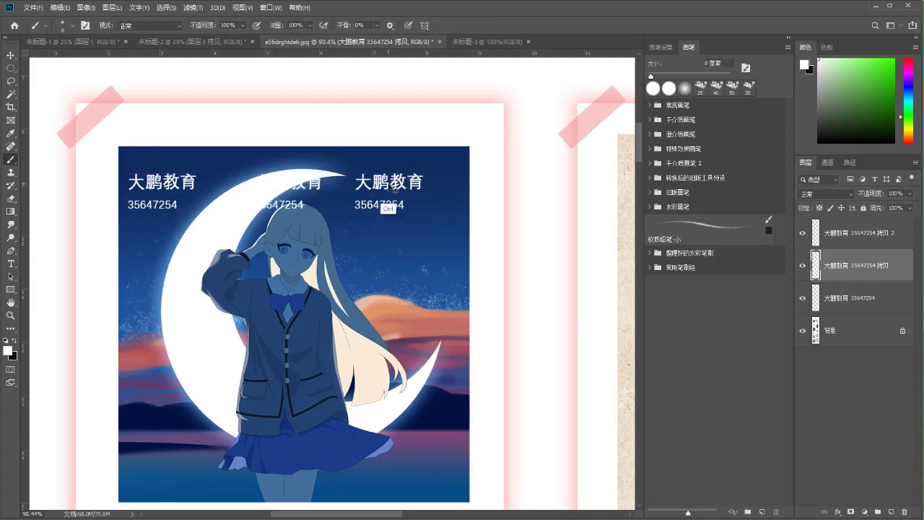
key(v)
drag(390, 202, 446, 199)
Tilt and enlarge the row of three watermarks together
shift+click(846, 297)
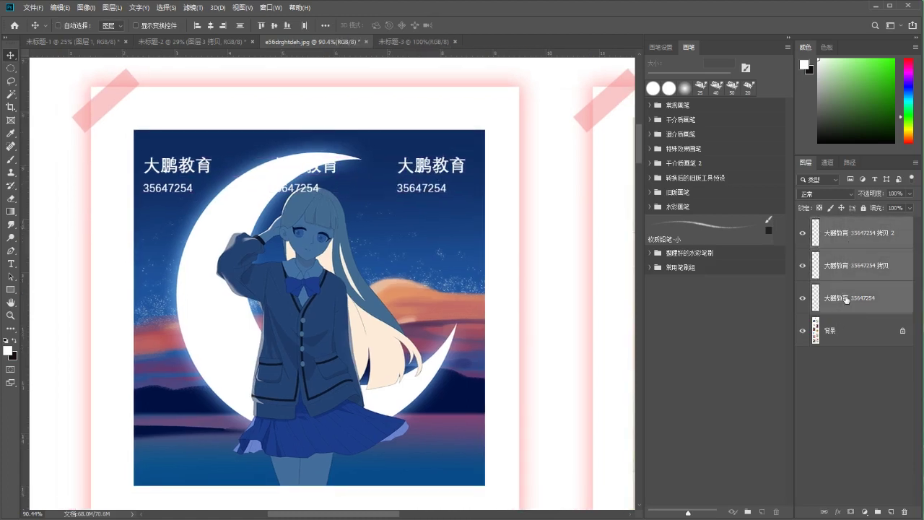
key(ctrl+t)
drag(473, 127, 484, 147)
drag(459, 216, 468, 220)
key(Return)
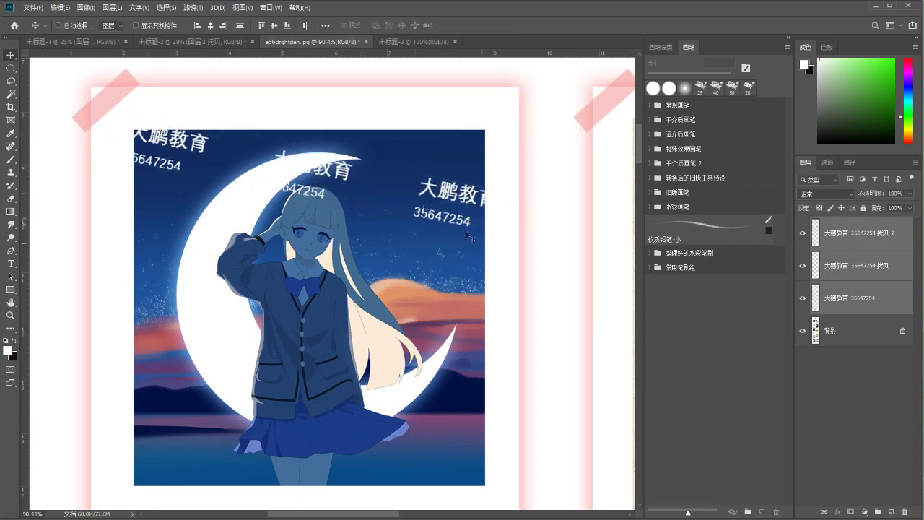
Duplicate the tilted row twice, placing the copies lower right and lower left
key(ctrl+j)
key(ctrl+t)
drag(402, 176, 448, 300)
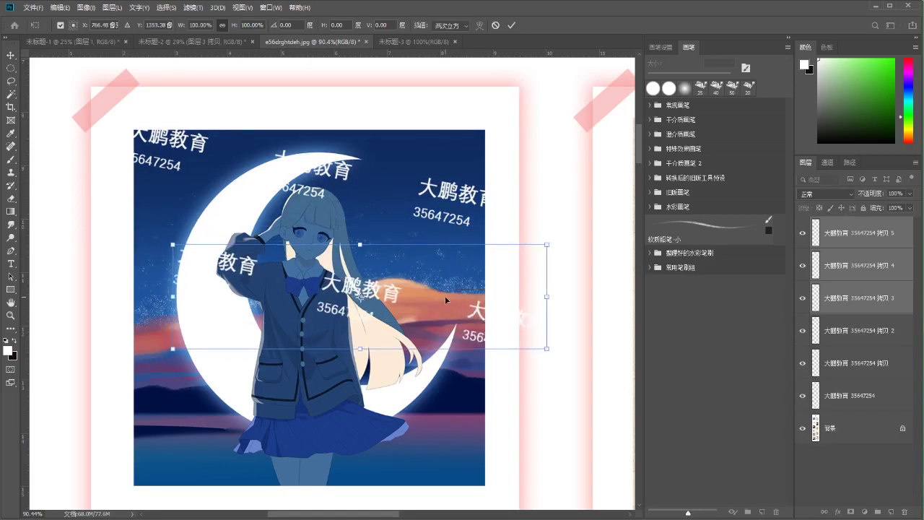
key(Return)
scroll(445, 300, down, 3)
key(ctrl+j)
key(ctrl+t)
drag(437, 186, 336, 280)
key(Return)
scroll(339, 278, up, 2)
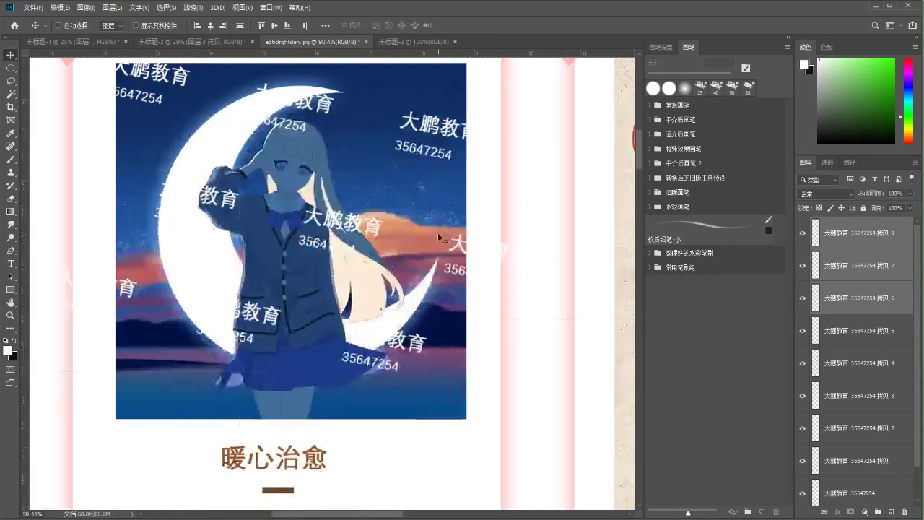
Add a final row of watermarks over the picture's bottom and select the topmost copy
key(ctrl+j)
key(ctrl+t)
drag(350, 278, 401, 385)
key(Return)
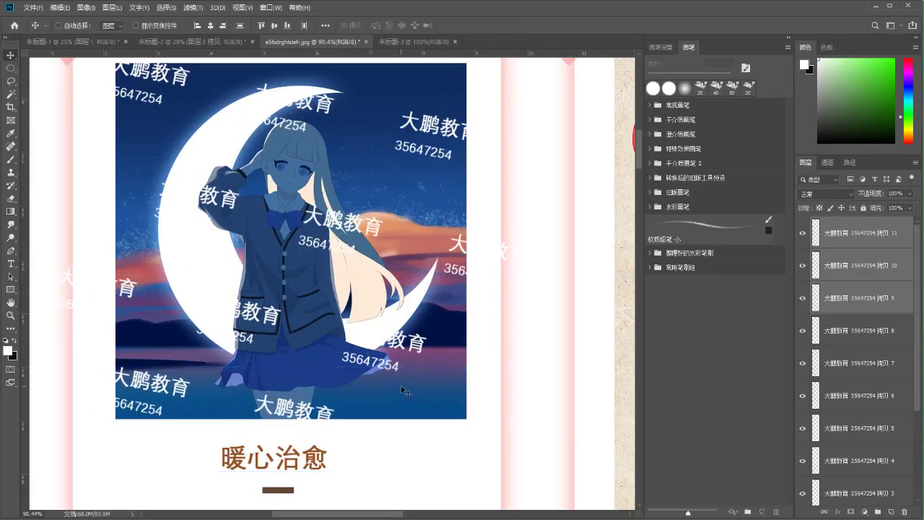
click(825, 241)
scroll(837, 288, down, 3)
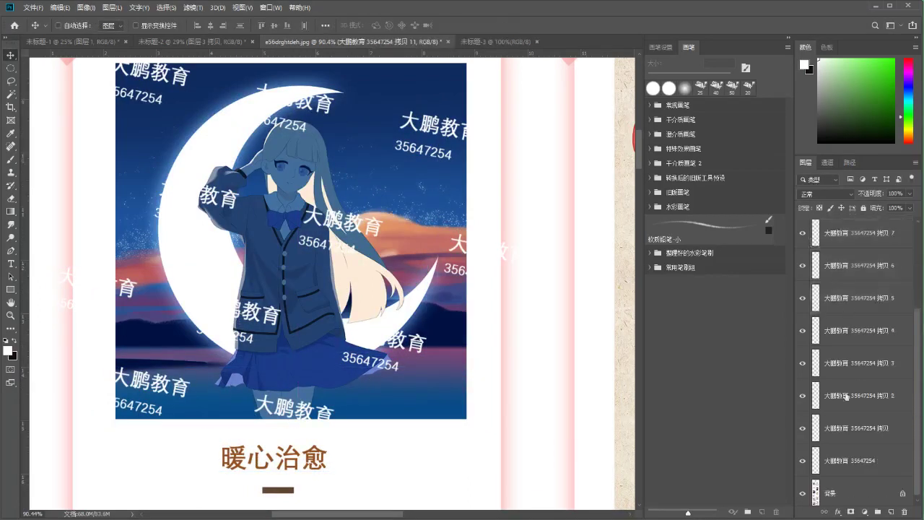
Merge all watermark copies into one layer and shift it up slightly
shift+click(838, 462)
right_click(857, 417)
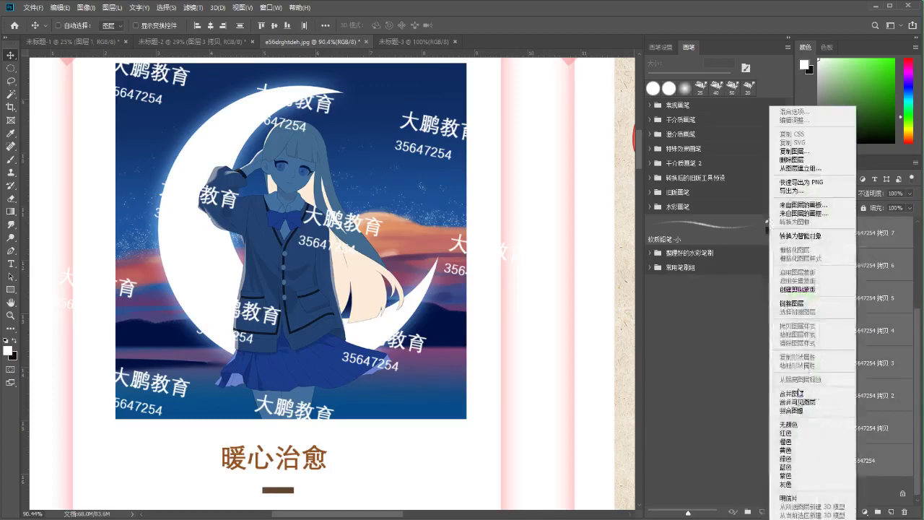
click(793, 394)
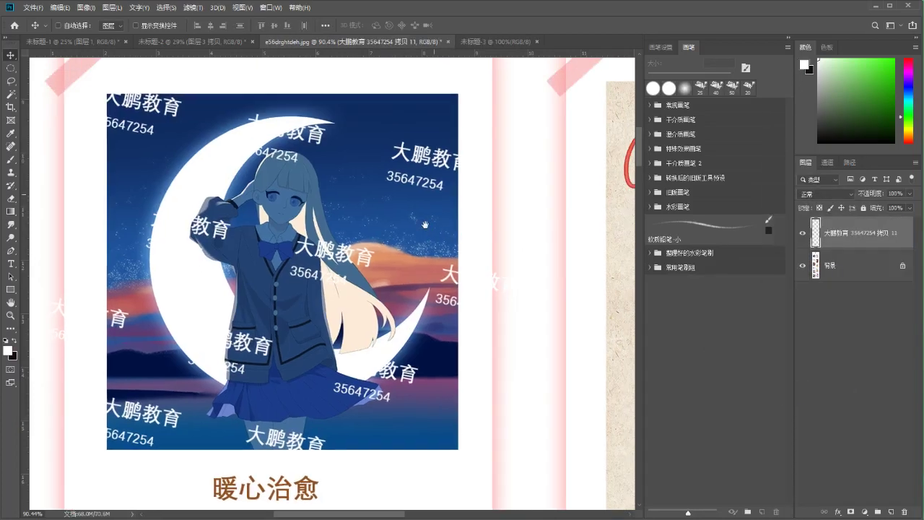
key(ctrl+t)
drag(331, 189, 344, 164)
key(Return)
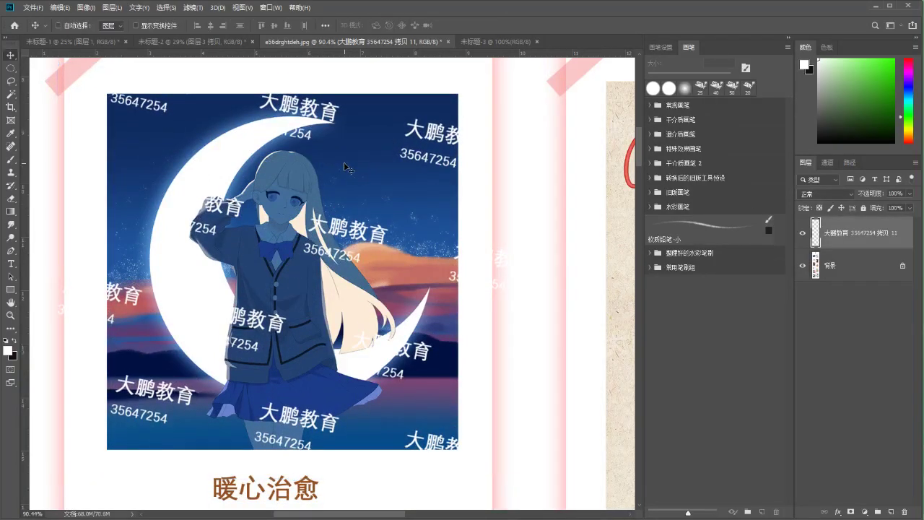
Lower the watermark layer's opacity to 37% and zoom into the girl's face to check
click(908, 195)
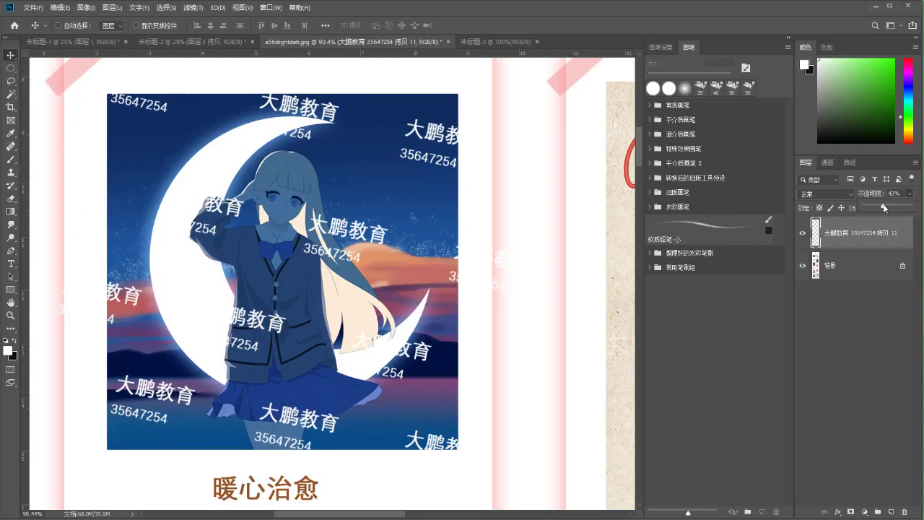
drag(883, 208, 881, 209)
drag(876, 203, 880, 203)
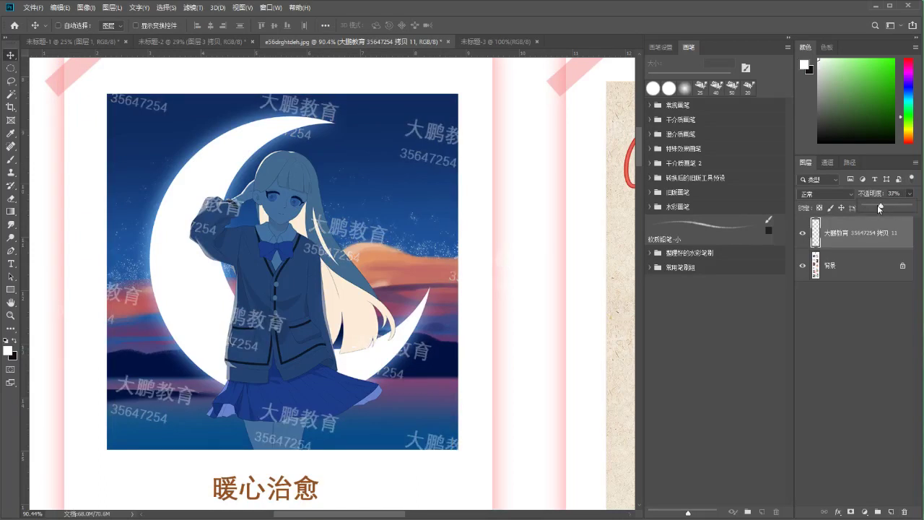
click(11, 315)
drag(191, 279, 334, 339)
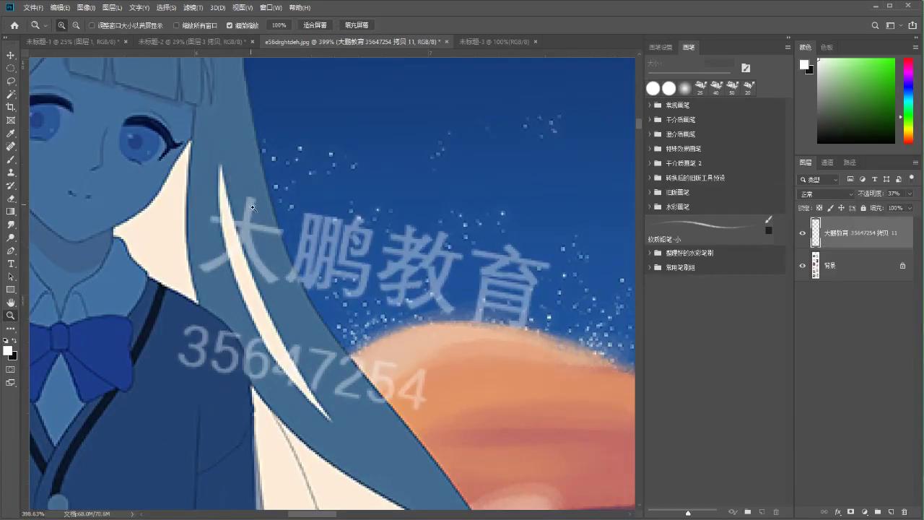
drag(241, 204, 215, 226)
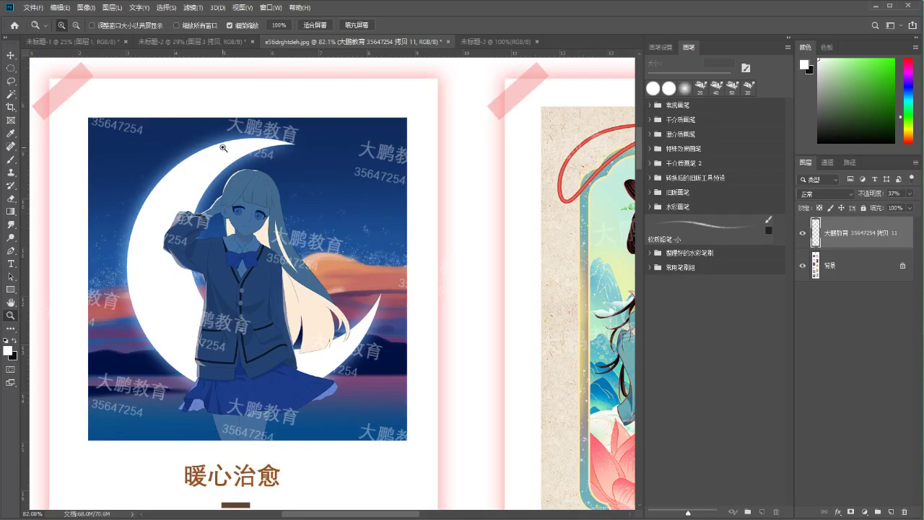
Reduce the watermark opacity further to 26% with the whole illustration in view
click(909, 193)
drag(885, 208, 883, 209)
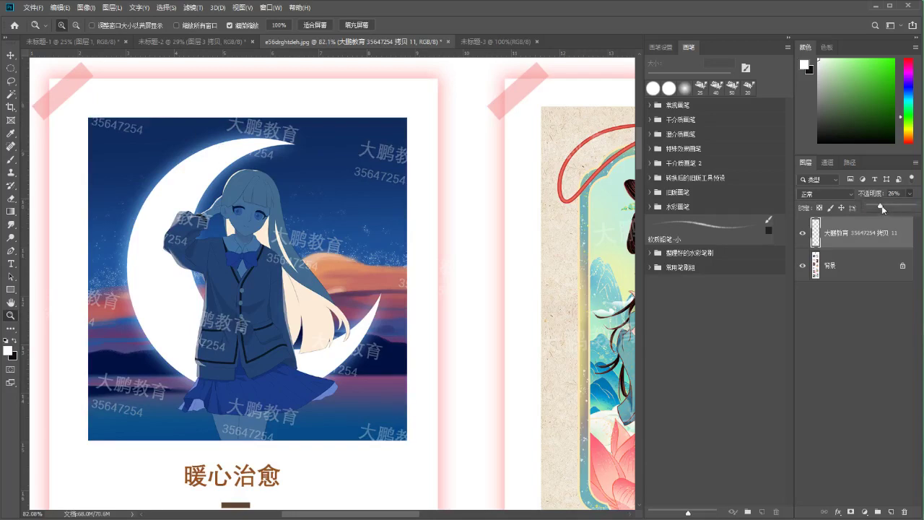
drag(373, 289, 392, 278)
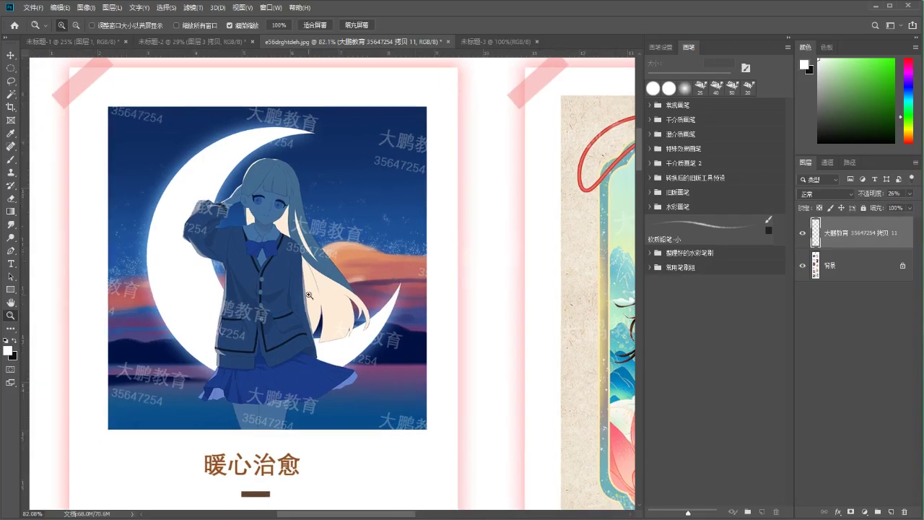
click(836, 194)
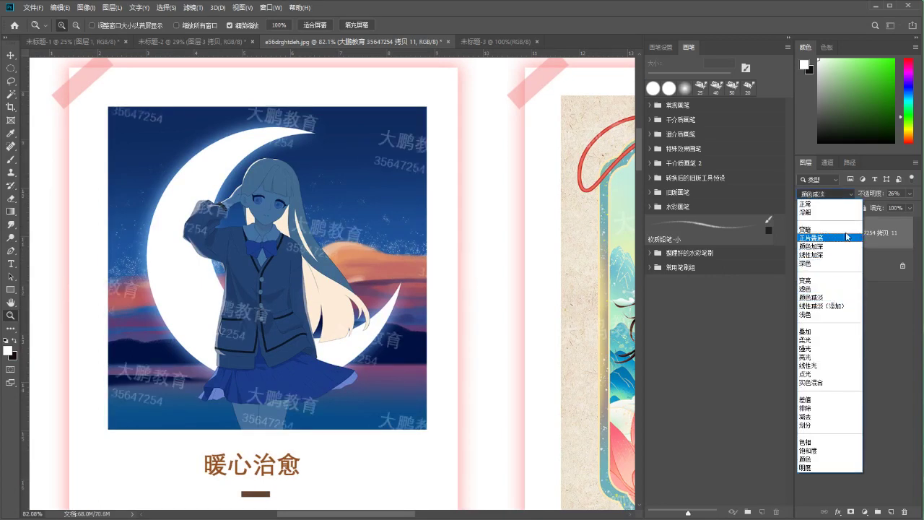
Lock transparent pixels and paint the watermark text magenta with the Hard Round Pressure Size brush
key(Escape)
click(819, 208)
mouse_move(836, 112)
mouse_down()
mouse_move(874, 70)
mouse_move(890, 86)
mouse_move(906, 66)
mouse_up()
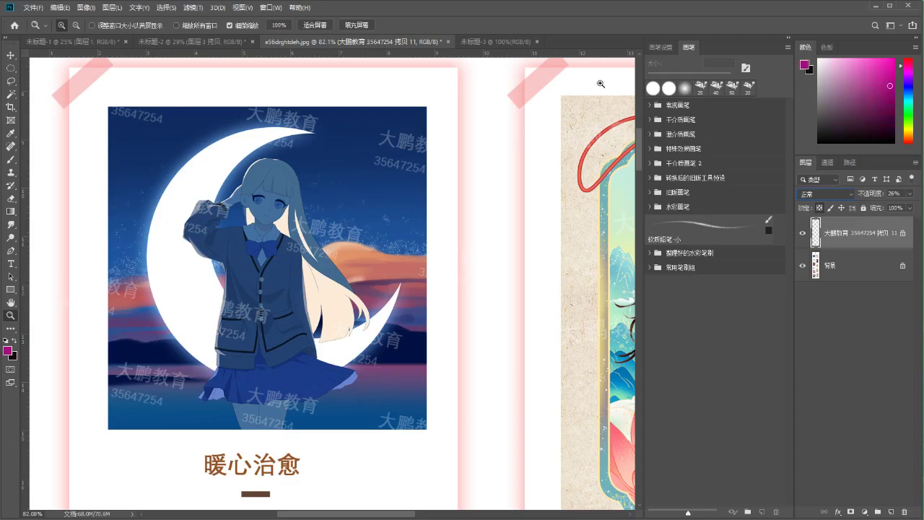
click(650, 105)
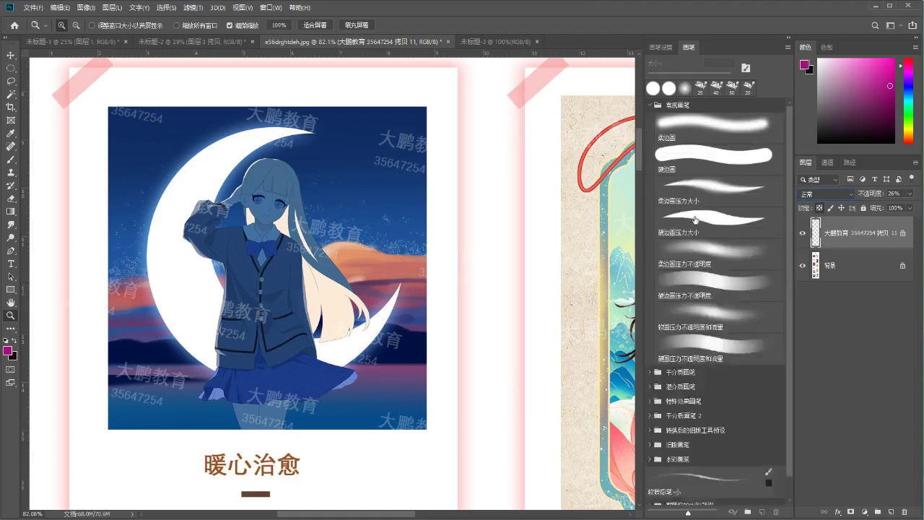
click(711, 222)
key(bracketright)
key(bracketright)
key(bracketright)
key(bracketright)
key(bracketright)
key(bracketright)
mouse_move(166, 122)
mouse_down()
mouse_move(76, 278)
mouse_move(62, 381)
mouse_move(304, 80)
mouse_move(495, 103)
mouse_move(542, 289)
mouse_move(543, 227)
mouse_up()
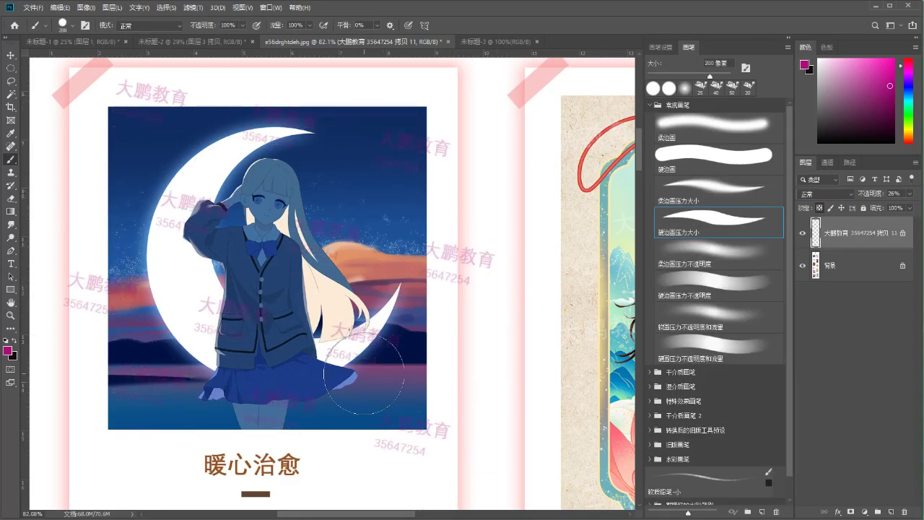
Set the watermark layer to Linear Burn (线性加深) and nudge it slightly up and left
click(814, 194)
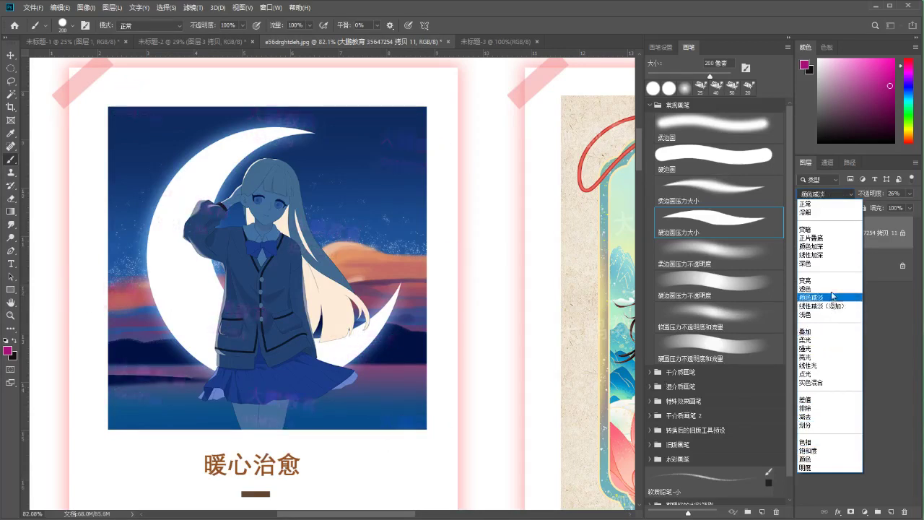
click(828, 254)
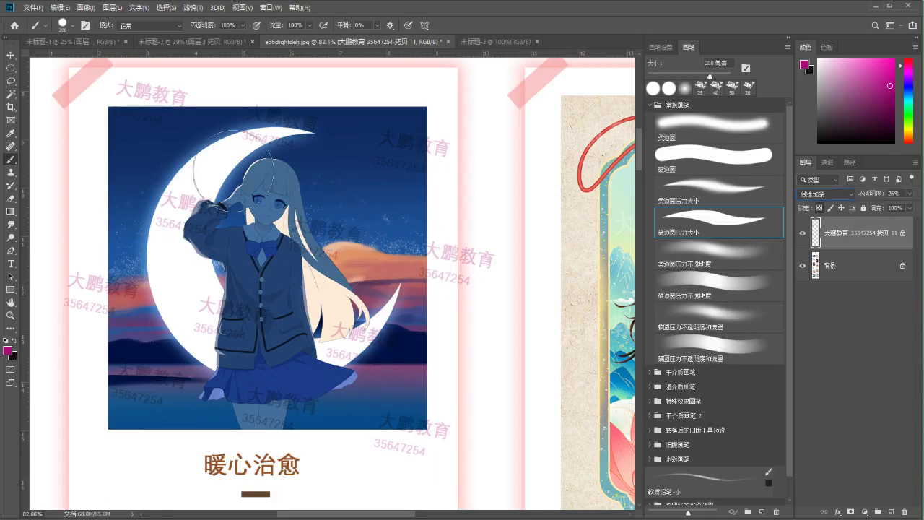
mouse_move(186, 210)
mouse_down()
mouse_move(193, 196)
mouse_move(182, 205)
mouse_move(192, 208)
mouse_up()
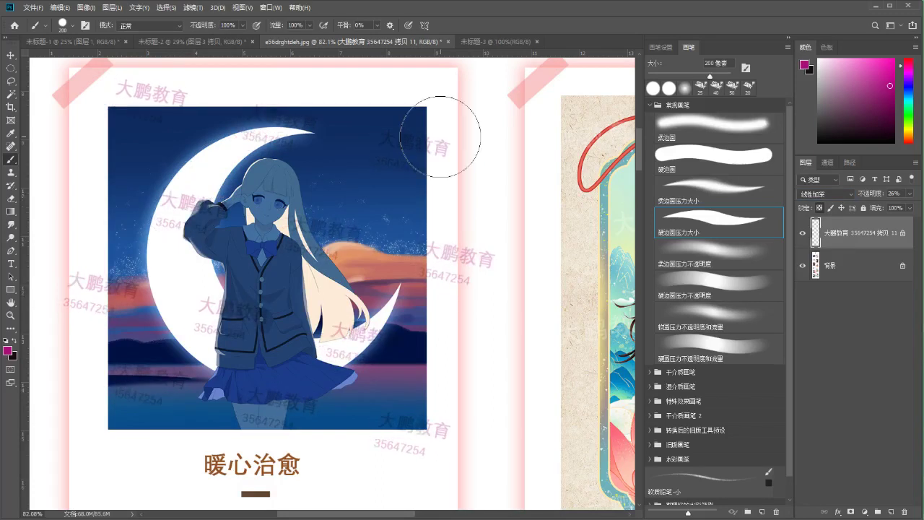
key(m)
mouse_move(55, 75)
mouse_down()
mouse_move(90, 120)
mouse_move(527, 112)
mouse_move(515, 149)
mouse_up()
Try rectangular selections across the top and left margin, then clear the selection
click(513, 147)
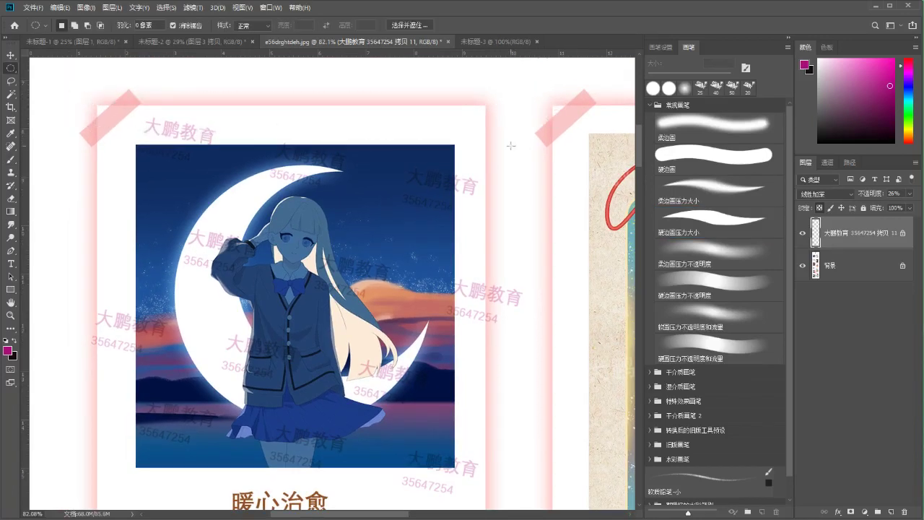
click(11, 69)
click(44, 67)
drag(62, 74, 519, 82)
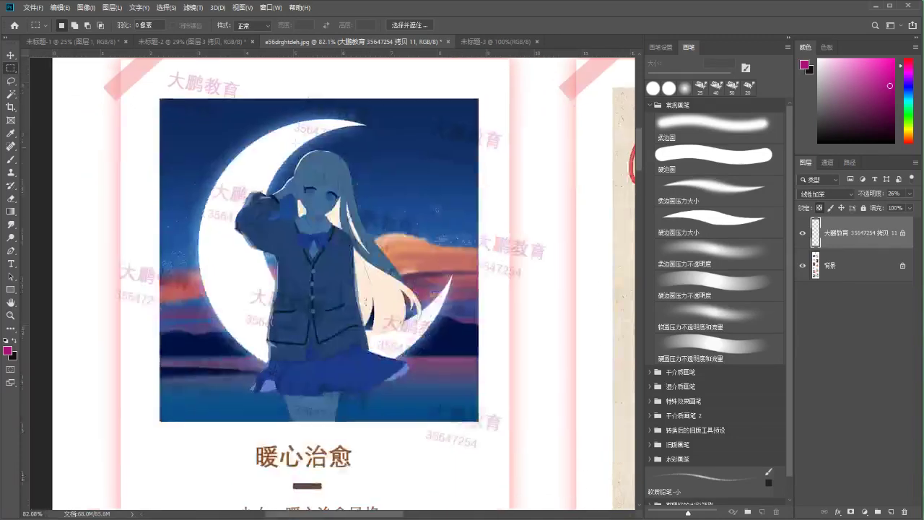
drag(422, 216, 391, 235)
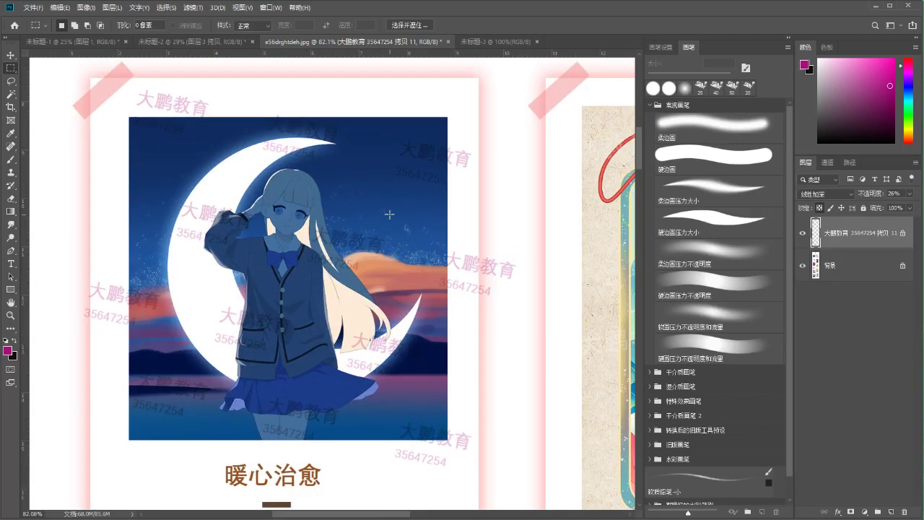
scroll(389, 214, down, 2)
scroll(389, 215, up, 1)
drag(90, 99, 165, 455)
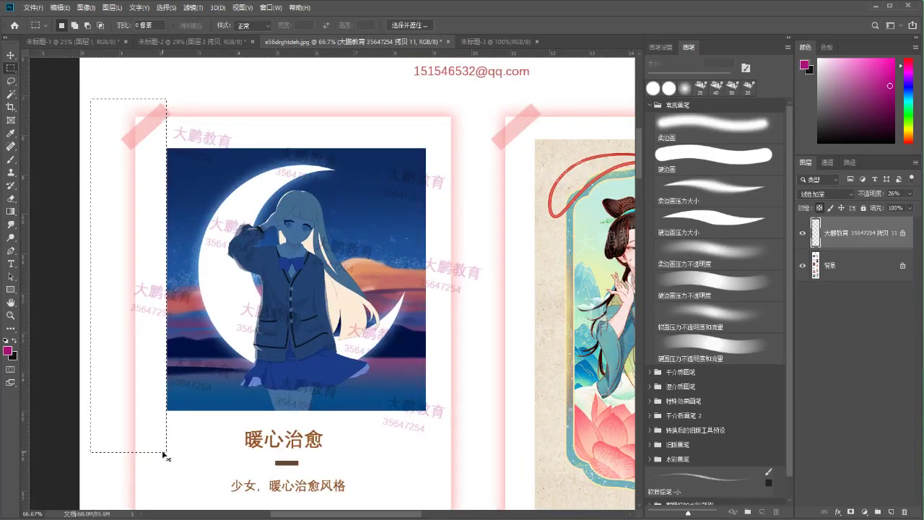
mouse_move(488, 465)
mouse_down()
mouse_move(424, 84)
mouse_move(420, 94)
mouse_up()
click(420, 93)
Create a new layer for the signature, zoom to 100% and set a small brush
key(b)
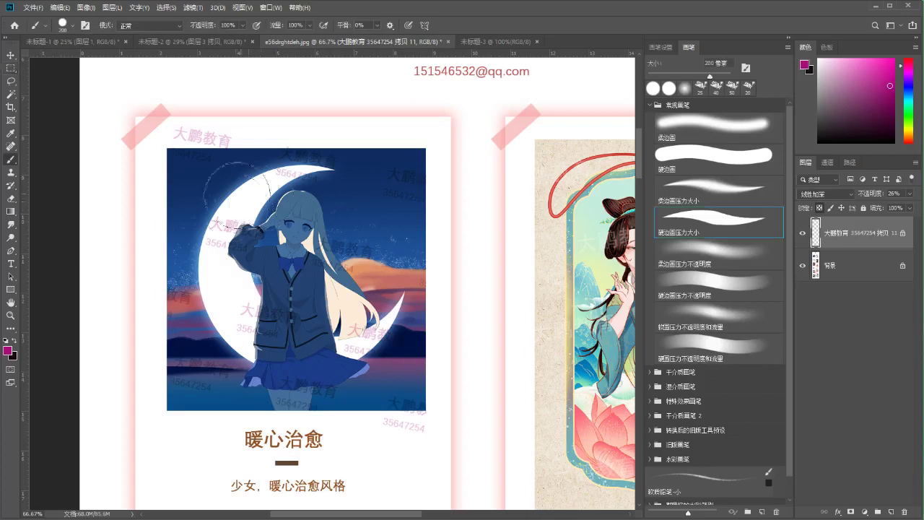
key(ctrl+plus)
key(bracketleft)
key(bracketleft)
key(bracketleft)
key(bracketleft)
key(bracketleft)
key(bracketleft)
key(bracketleft)
key(bracketleft)
key(bracketleft)
key(bracketleft)
key(bracketleft)
key(bracketleft)
key(bracketleft)
key(bracketleft)
key(bracketleft)
key(bracketleft)
key(bracketleft)
key(bracketleft)
key(bracketleft)
key(bracketleft)
key(bracketleft)
key(ctrl+shift+n)
key(Return)
key(bracketleft)
key(bracketright)
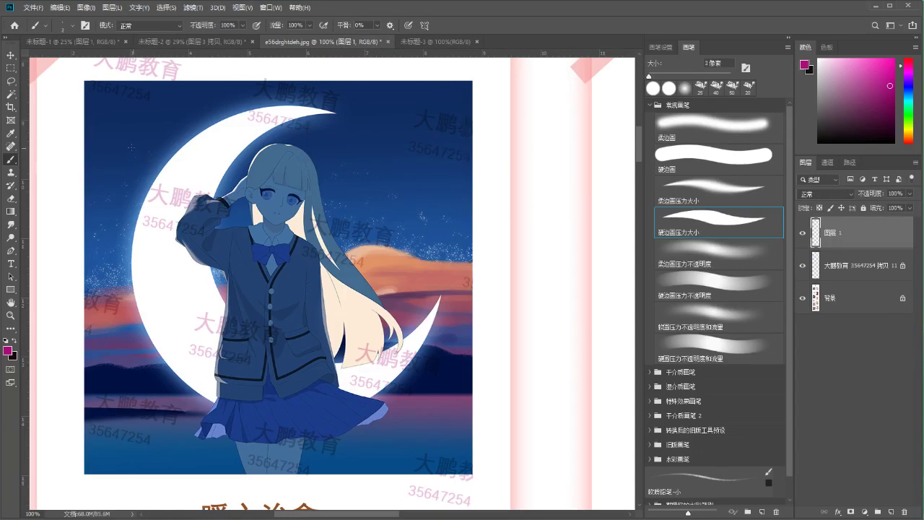
key(bracketright)
Handwrite the signature characters at top-left and draw a wavy underline beneath
mouse_move(120, 144)
mouse_down()
mouse_move(133, 134)
mouse_move(125, 153)
mouse_move(138, 152)
mouse_up()
mouse_move(135, 129)
mouse_down()
mouse_move(146, 126)
mouse_move(152, 152)
mouse_up()
mouse_move(137, 134)
mouse_down()
mouse_move(144, 143)
mouse_move(168, 128)
mouse_move(163, 146)
mouse_up()
drag(158, 136, 171, 144)
mouse_move(173, 122)
mouse_down()
mouse_move(189, 143)
mouse_move(183, 130)
mouse_up()
mouse_move(176, 134)
mouse_down()
mouse_move(215, 247)
mouse_move(280, 229)
mouse_up()
Rotate the signature level and zoom out to view the whole layout
key(ctrl+t)
mouse_move(268, 186)
mouse_down()
mouse_move(285, 196)
mouse_move(268, 215)
mouse_up()
key(Return)
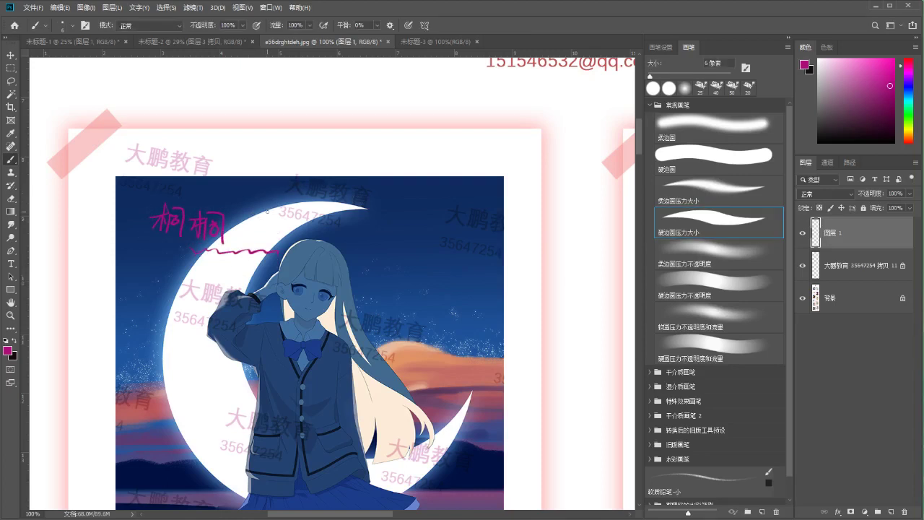
key(ctrl+minus)
key(Delete)
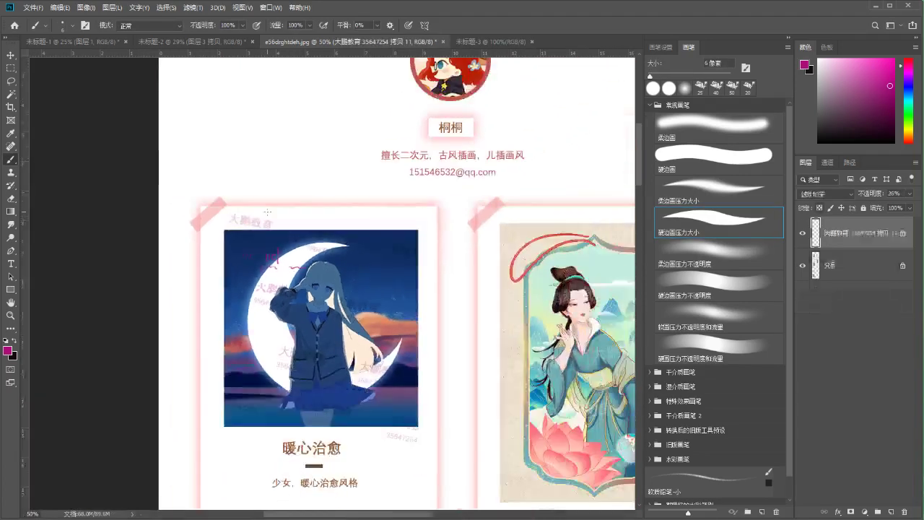
drag(394, 364, 346, 327)
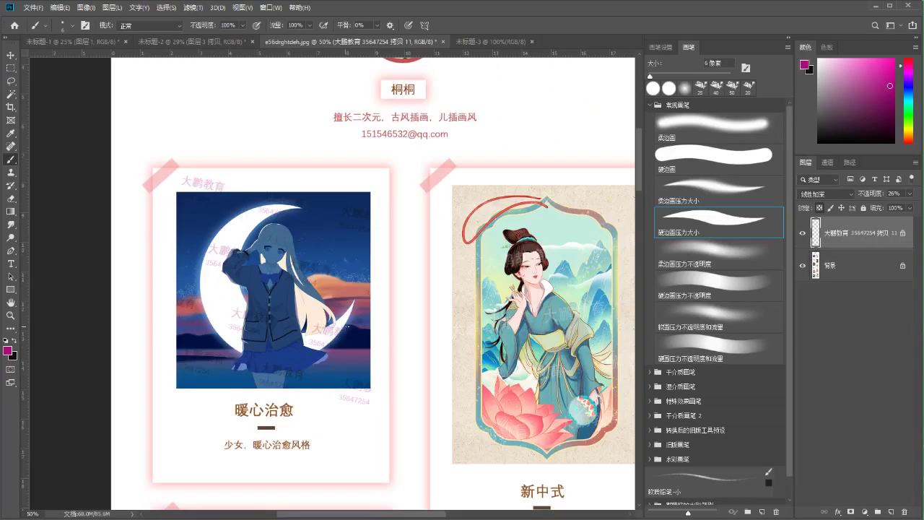
click(11, 314)
drag(328, 303, 289, 301)
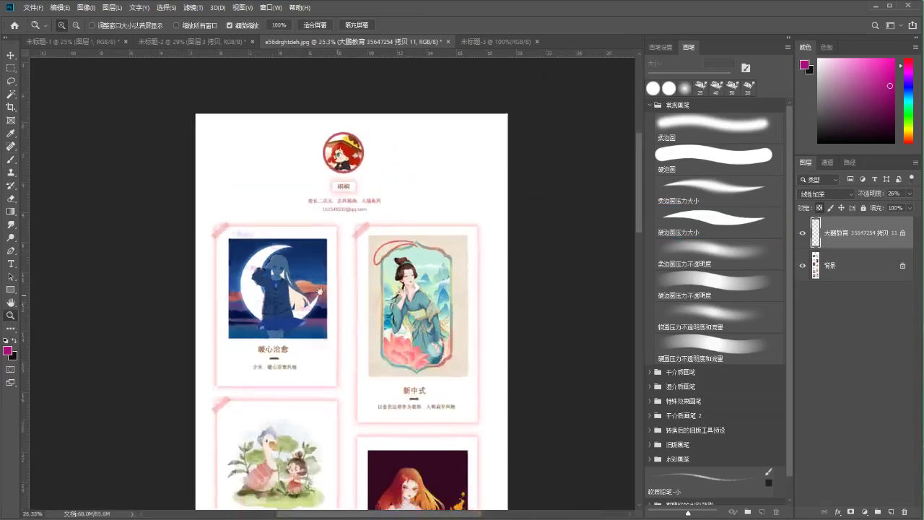
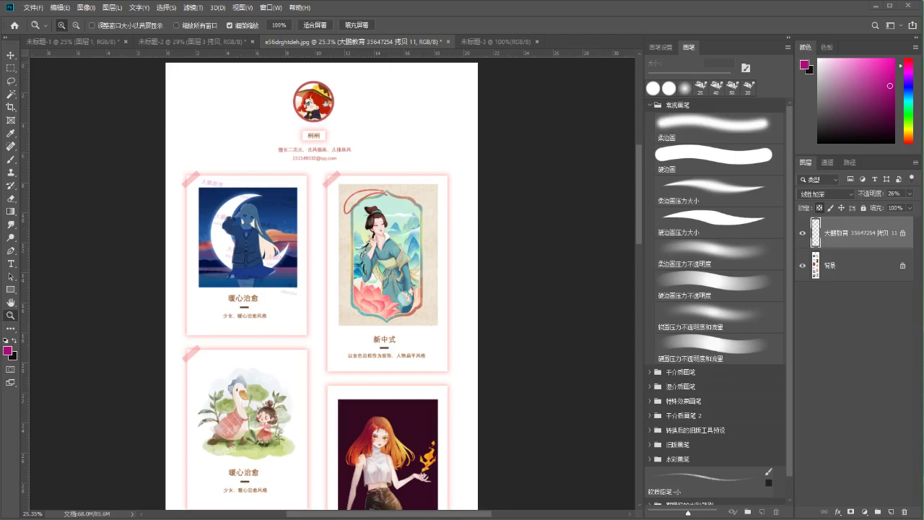
Zoom in on the page and add a new empty layer for painting with the Brush
drag(313, 220, 284, 300)
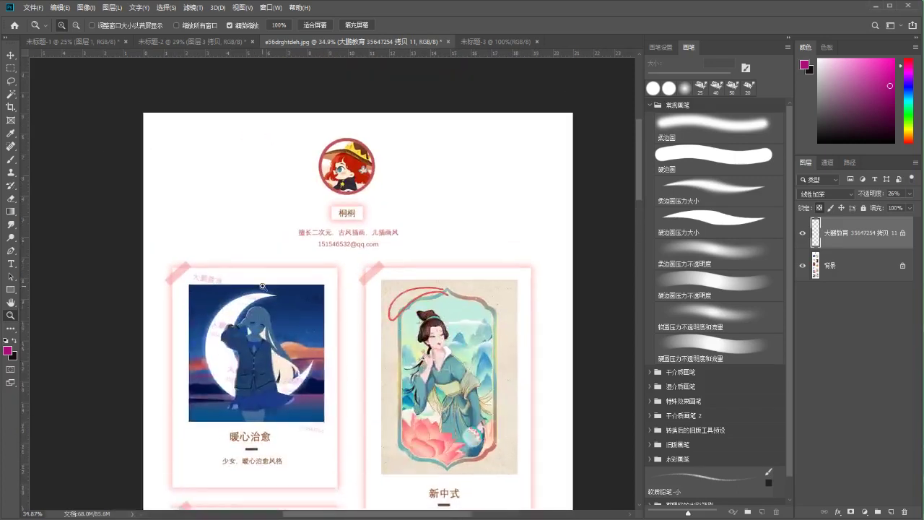
key(ctrl+shift+alt+n)
key(ctrl+plus)
scroll(265, 290, down, 3)
key(b)
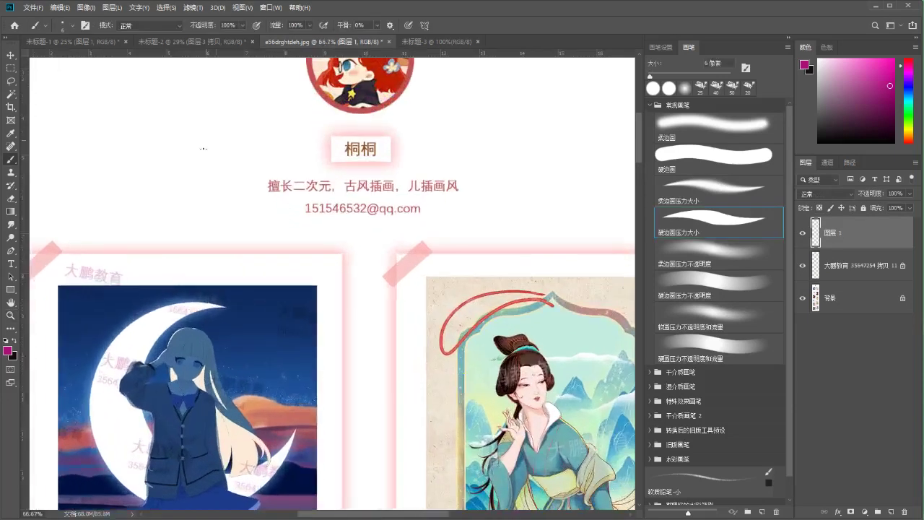
key(ctrl+plus)
key(ctrl+plus)
Enlarge the brush to 35 px and try drawing a magenta circle left of the avatar, undoing uneven attempts
key(bracketright)
key(bracketright)
key(bracketright)
key(bracketright)
key(bracketright)
key(bracketright)
drag(268, 161, 392, 247)
key(ctrl+z)
drag(317, 151, 227, 192)
key(ctrl+z)
mouse_move(271, 150)
mouse_down()
mouse_move(259, 246)
mouse_move(276, 146)
mouse_move(262, 155)
mouse_move(296, 155)
mouse_move(306, 142)
mouse_move(281, 148)
mouse_move(311, 140)
mouse_up()
key(ctrl+z)
key(ctrl+z)
key(ctrl+z)
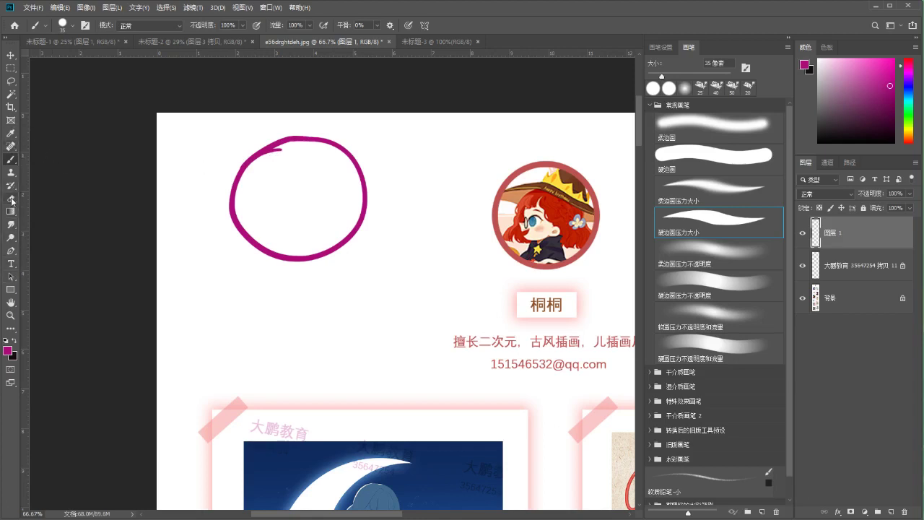
click(10, 237)
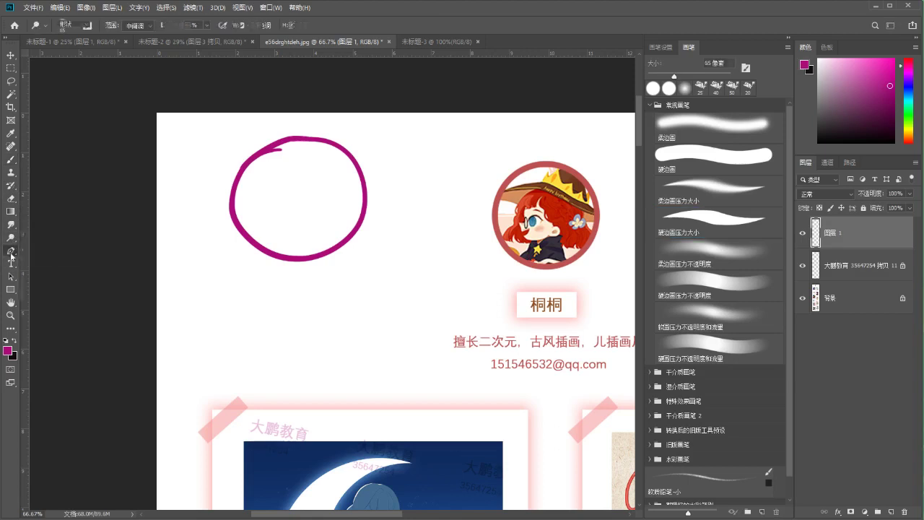
click(11, 251)
click(10, 225)
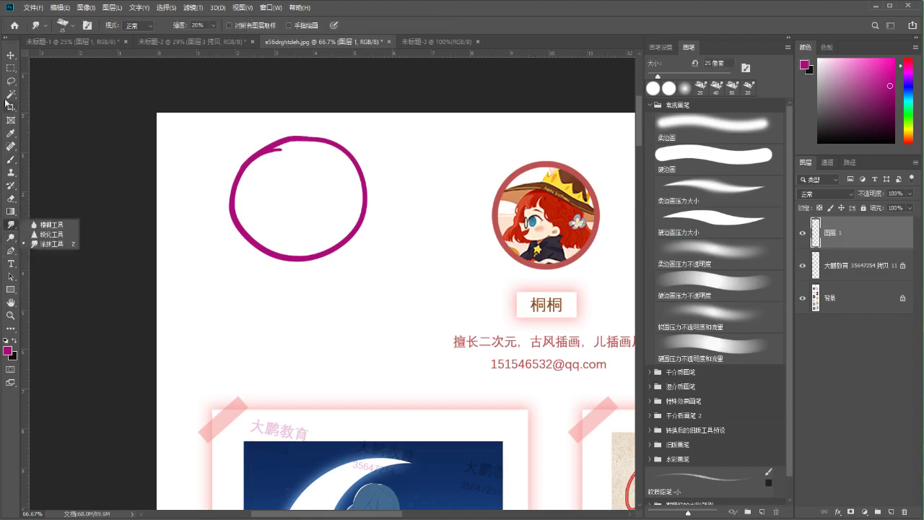
click(10, 120)
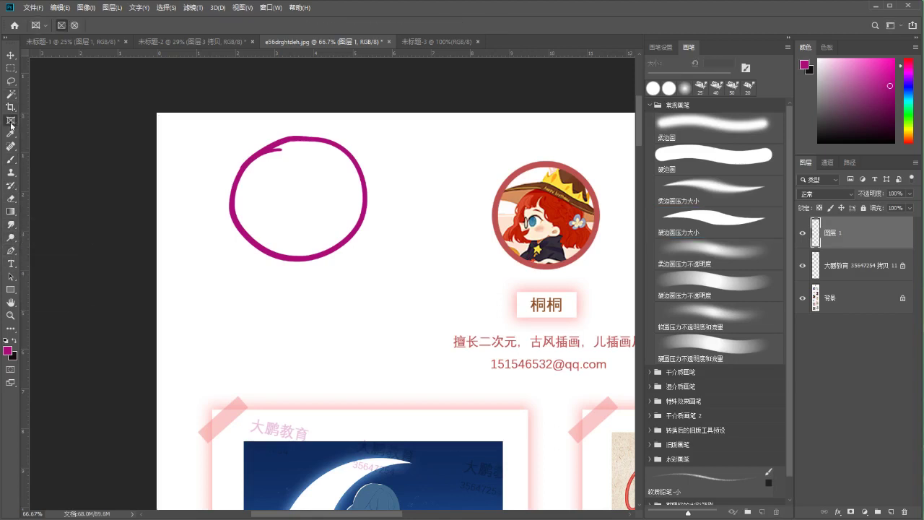
click(10, 144)
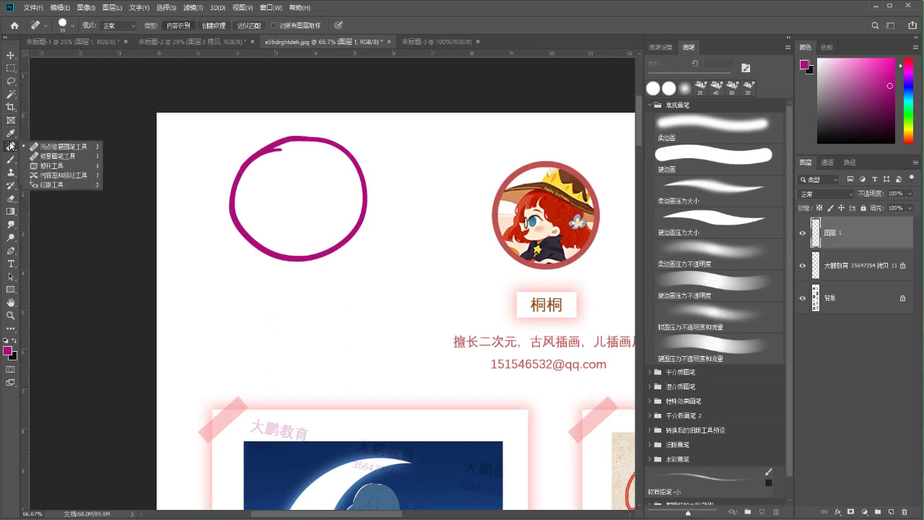
click(11, 172)
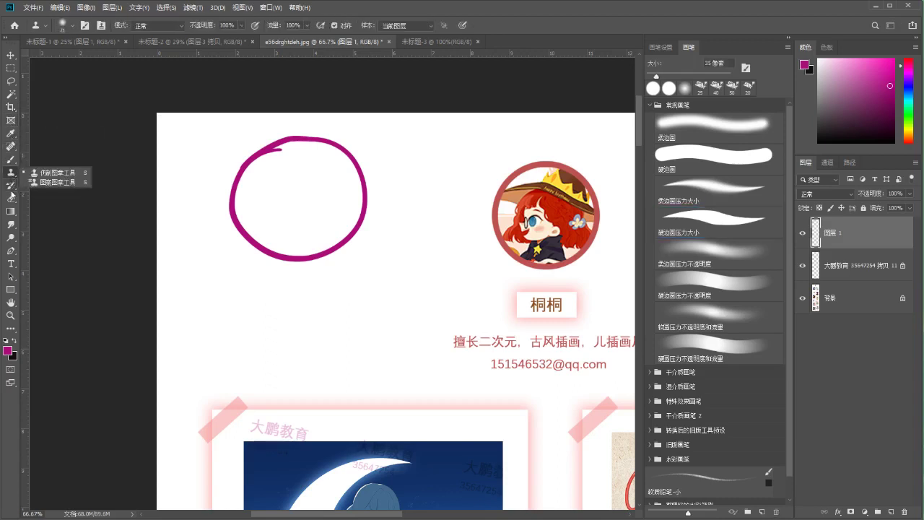
click(11, 185)
click(10, 198)
click(12, 210)
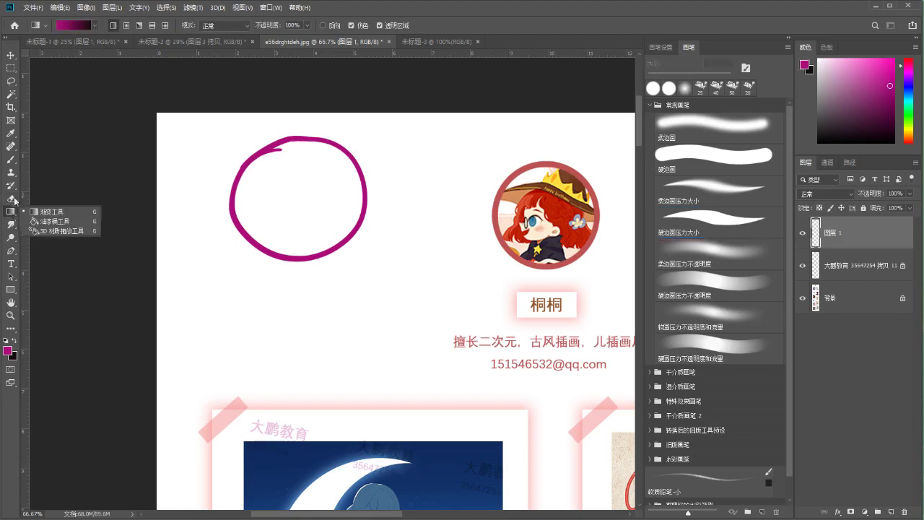
click(50, 221)
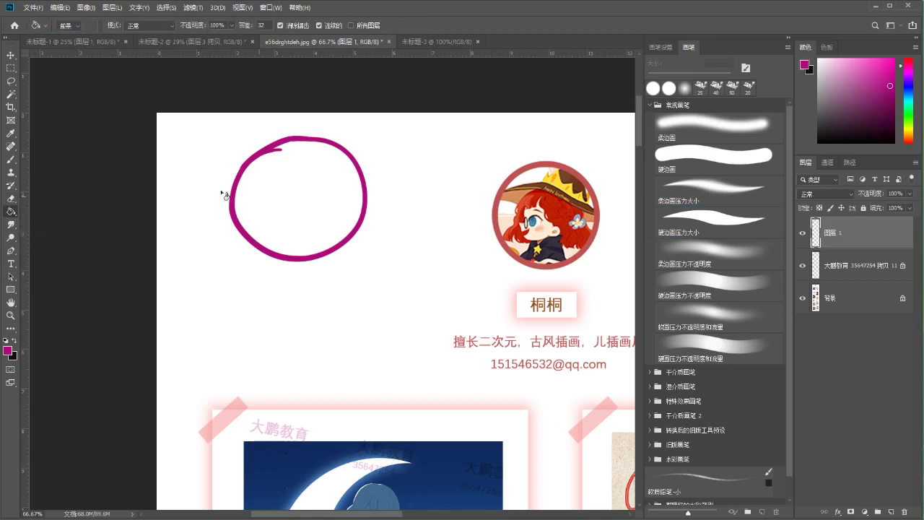
click(290, 187)
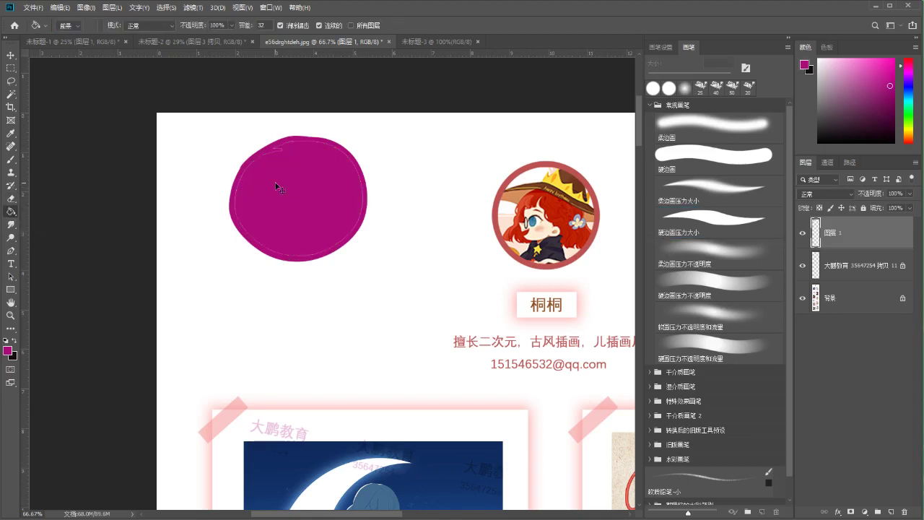
key(ctrl+plus)
key(ctrl+plus)
drag(268, 185, 308, 378)
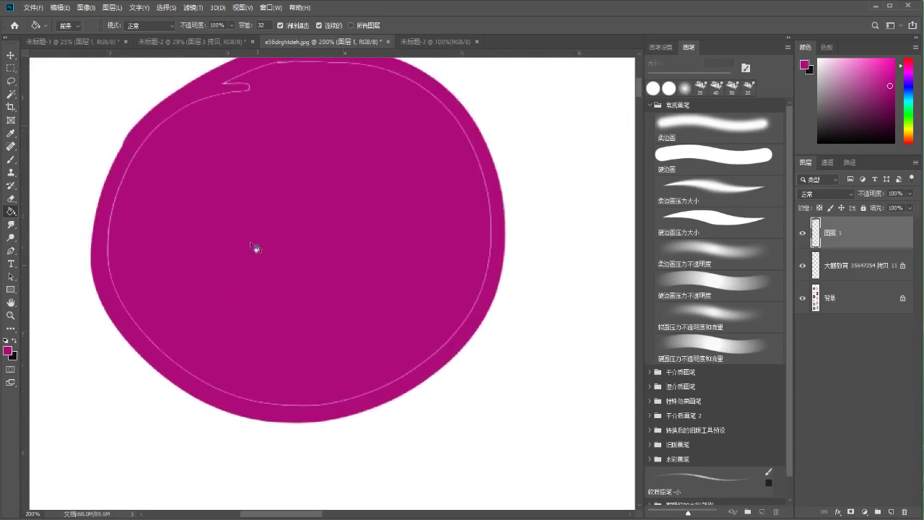
key(ctrl+z)
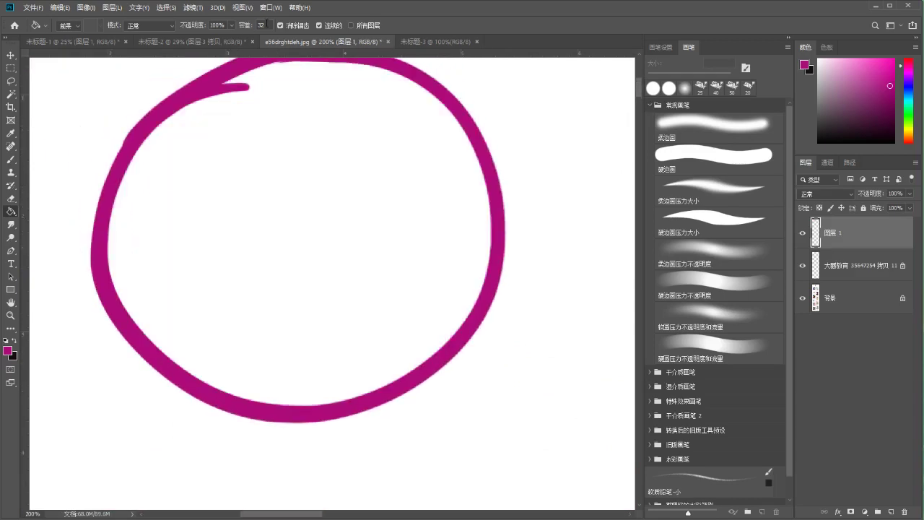
Raise the Paint Bucket tolerance to 100 and test-fill the circle's inside
click(261, 25)
drag(238, 28, 242, 28)
click(236, 224)
key(ctrl+z)
text(100)
click(283, 140)
key(ctrl+z)
Toggle Anti-alias, enable All Layers, and fill the circle's inside with magenta
click(281, 25)
click(309, 244)
key(ctrl+z)
click(281, 25)
click(360, 27)
click(317, 148)
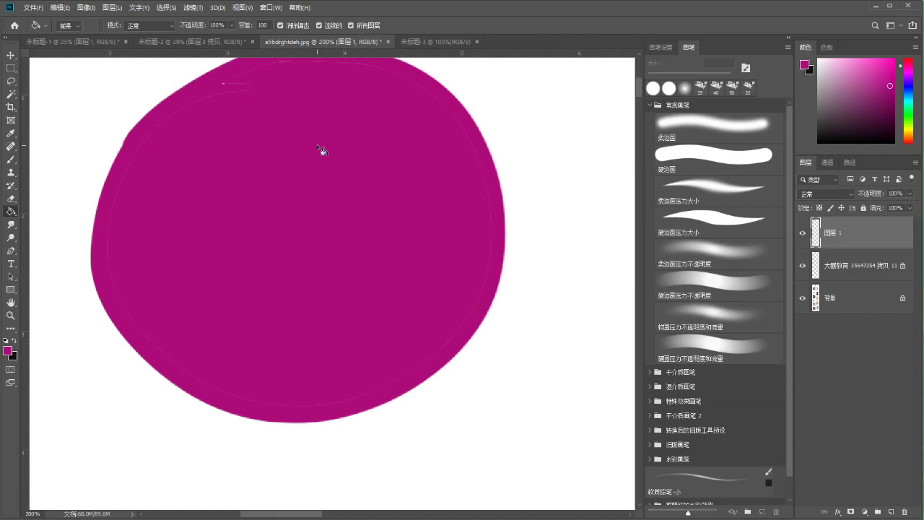
key(ctrl+z)
click(279, 147)
Zoom in on the circle's edge to inspect the fill, comparing it before and after
drag(207, 130, 207, 160)
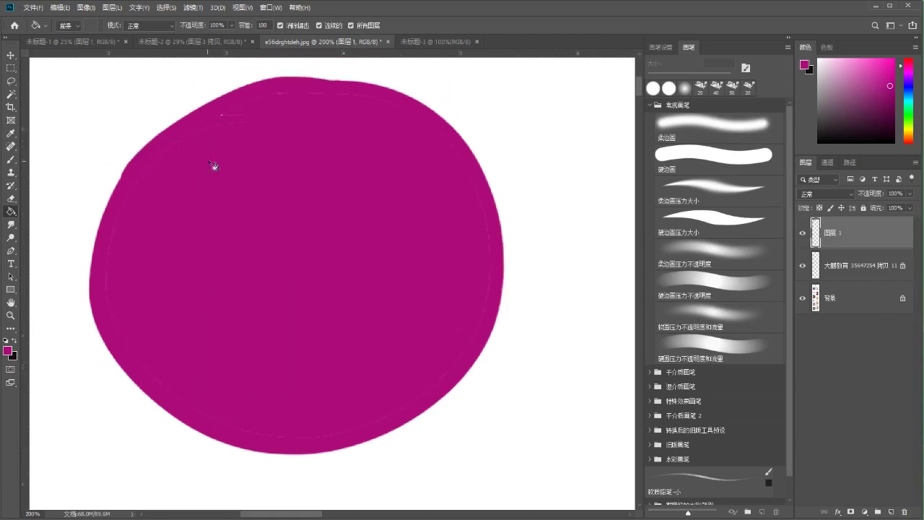
click(10, 316)
drag(91, 302, 120, 309)
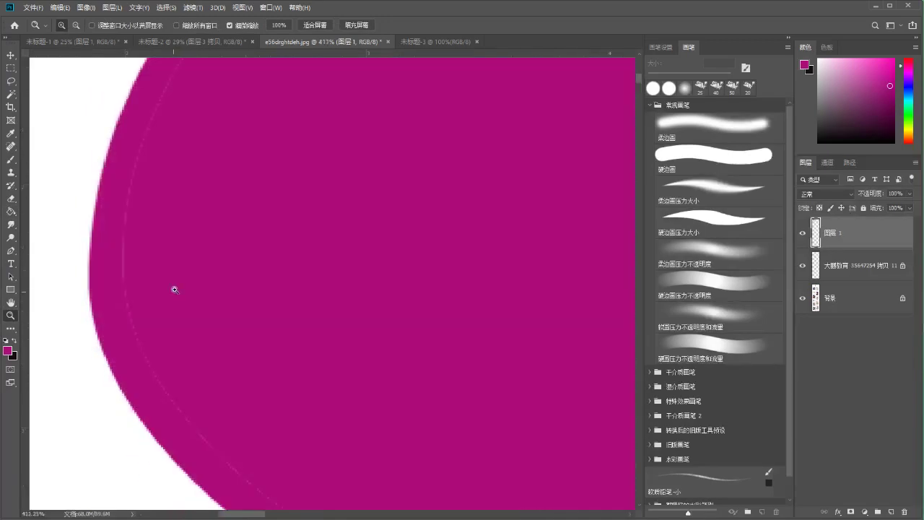
drag(225, 301, 188, 305)
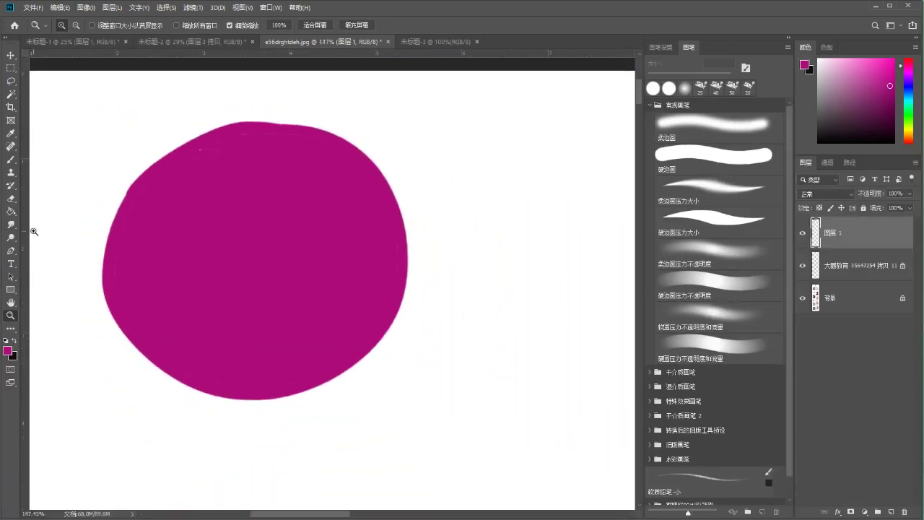
key(ctrl+z)
key(ctrl+shift+z)
Undo the fill and select the ring's white interior with the Magic Wand at tolerance 100
click(12, 94)
key(ctrl+z)
click(303, 239)
key(ctrl+d)
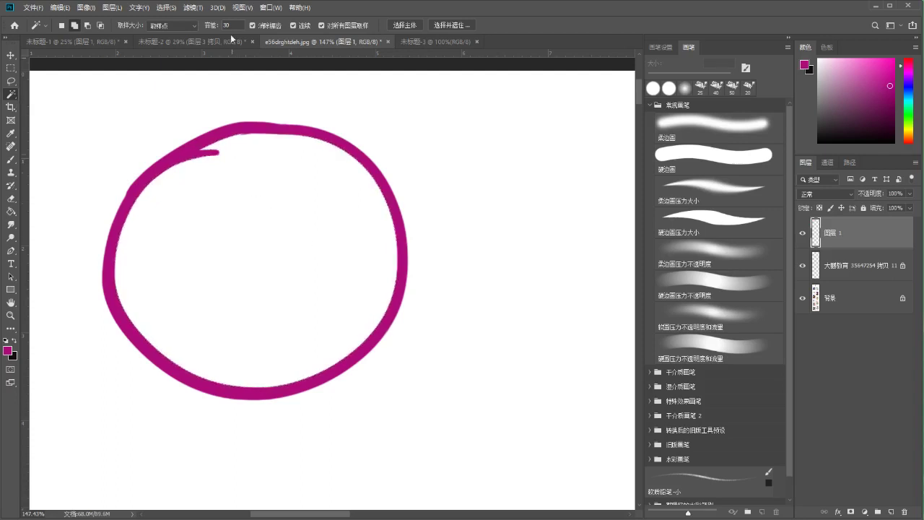
click(227, 25)
text(100)
click(183, 181)
Try painting the interior magenta with a 175 px brush, then undo the painting
key(b)
key(bracketright)
key(bracketright)
key(bracketright)
key(bracketright)
key(bracketright)
key(bracketright)
key(bracketright)
key(bracketright)
key(bracketright)
mouse_move(292, 141)
mouse_down()
mouse_move(187, 289)
mouse_move(361, 367)
mouse_up()
key(ctrl+d)
key(m)
scroll(260, 259, up, 2)
drag(268, 285, 269, 311)
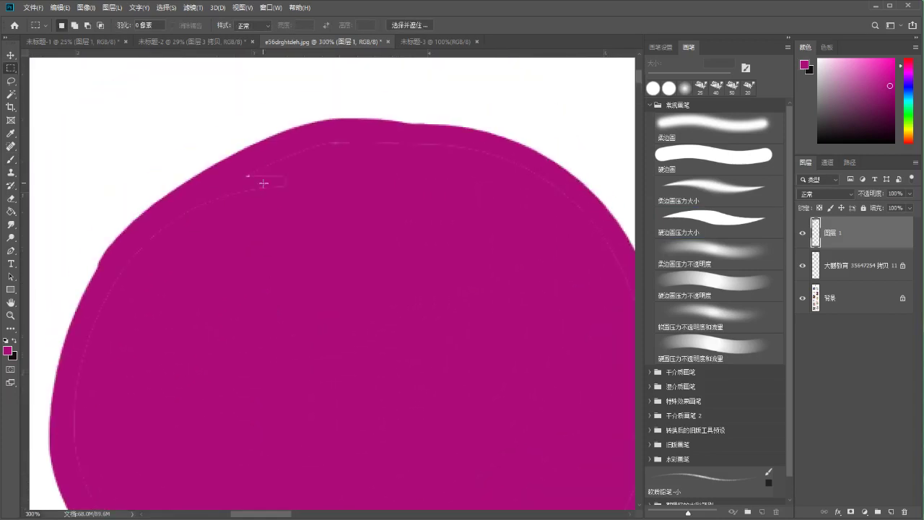
key(b)
mouse_move(302, 185)
mouse_down()
mouse_move(264, 145)
mouse_move(433, 186)
mouse_up()
key(ctrl)
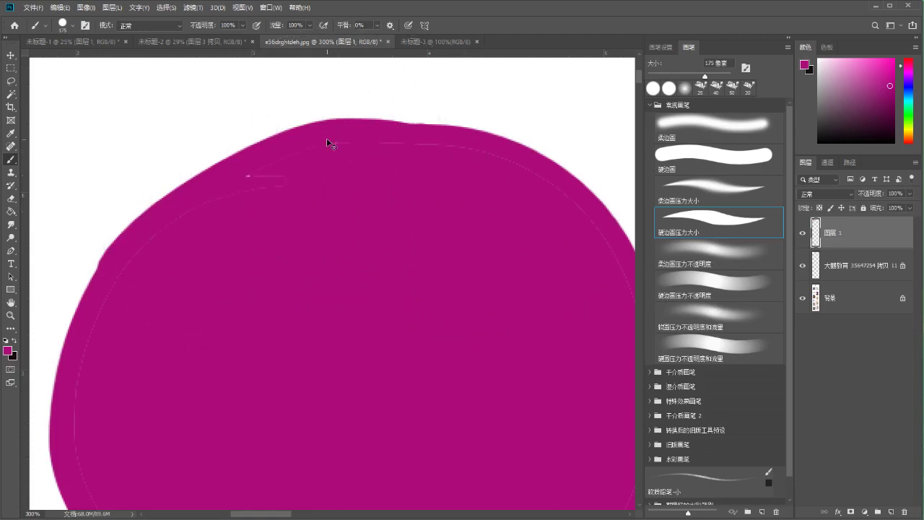
key(ctrl+minus)
key(ctrl+minus)
key(ctrl+z)
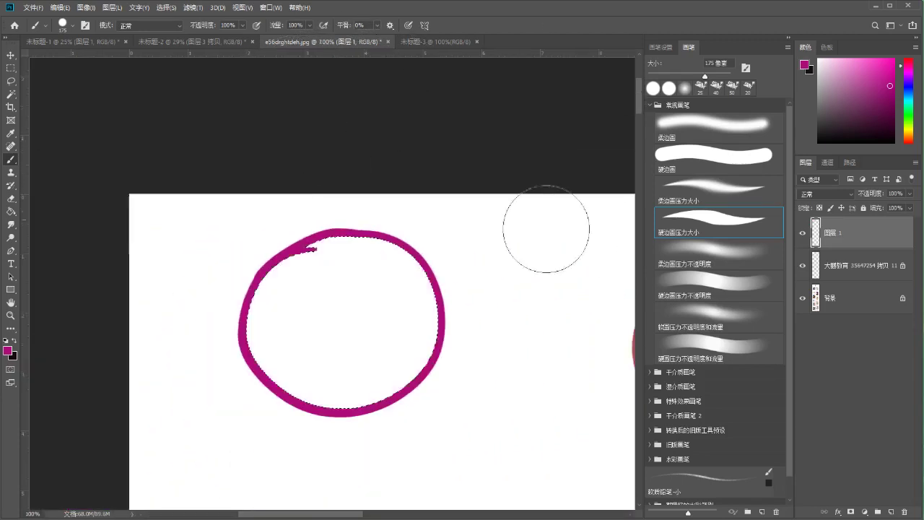
Browse the Image menu and bring up, then close, the brush presets on the canvas
scroll(346, 154, down, 3)
scroll(285, 123, right, 2)
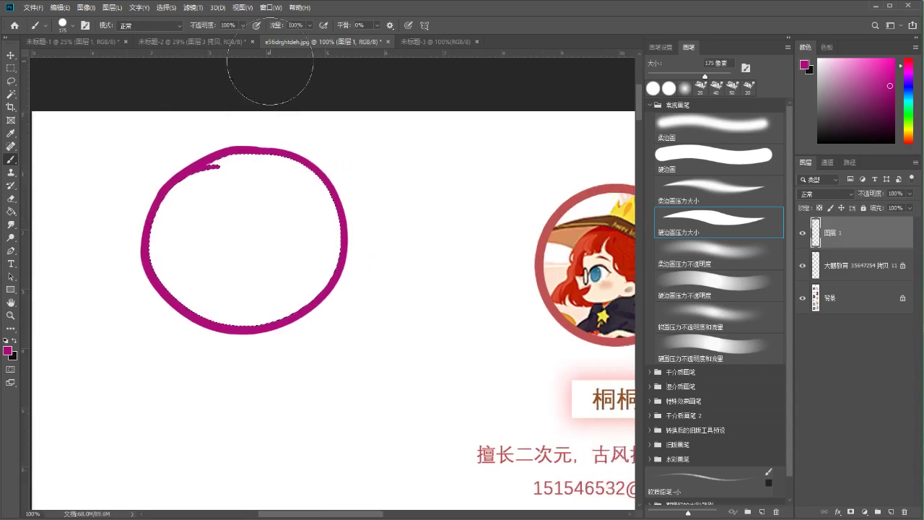
click(86, 7)
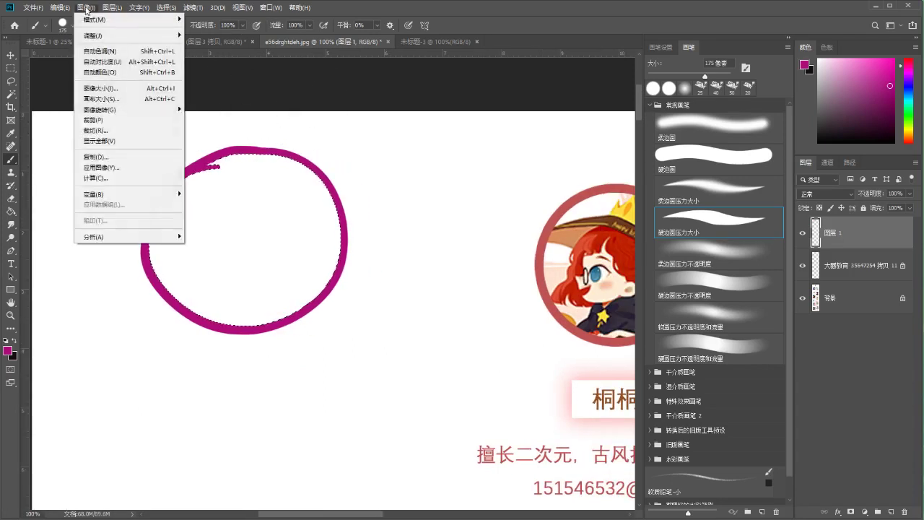
mouse_move(70, 11)
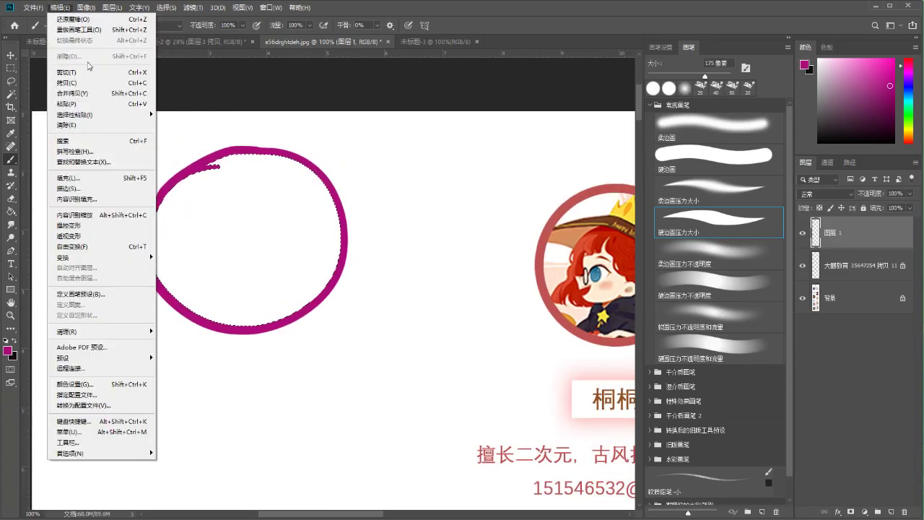
right_click(232, 176)
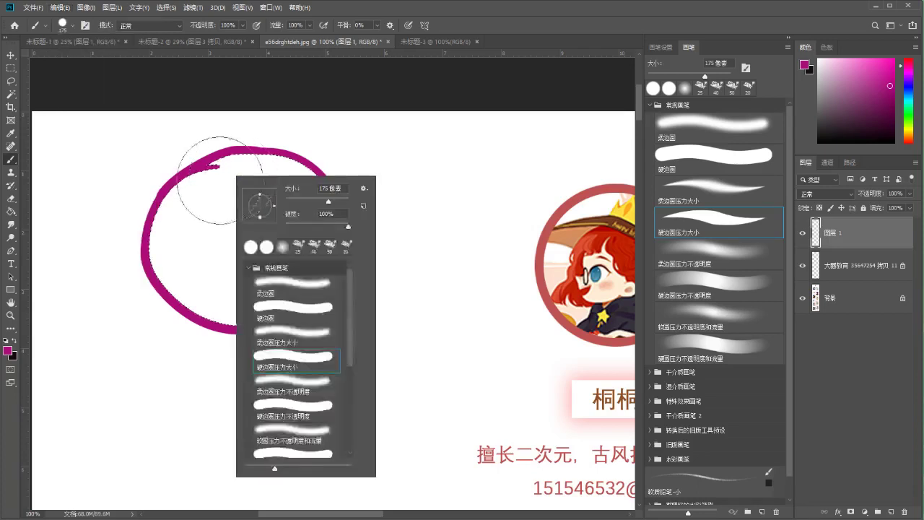
right_click(221, 181)
right_click(201, 191)
click(254, 104)
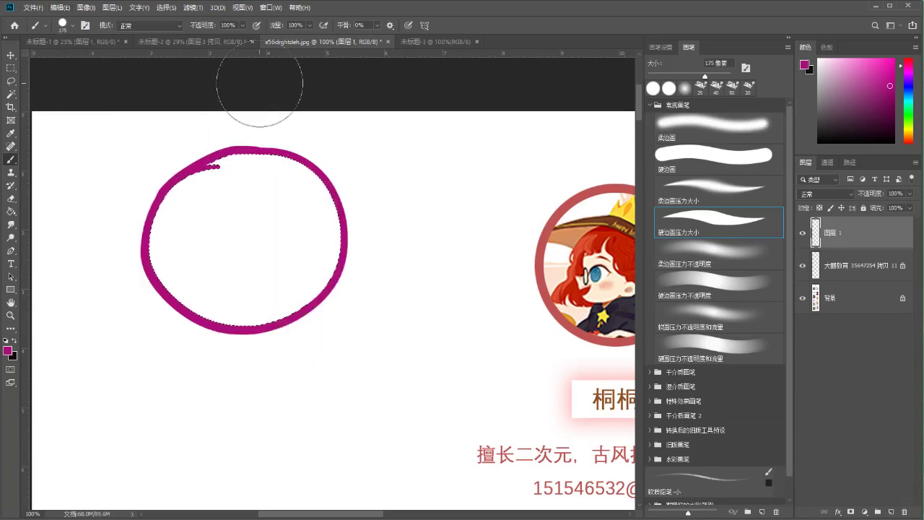
Paint magenta inside the circle selection with the brush
key(m)
right_click(243, 201)
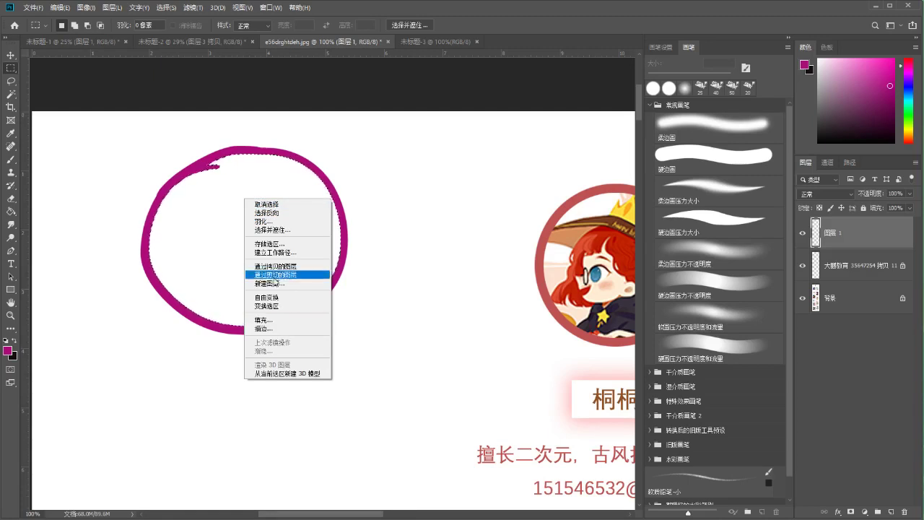
click(214, 264)
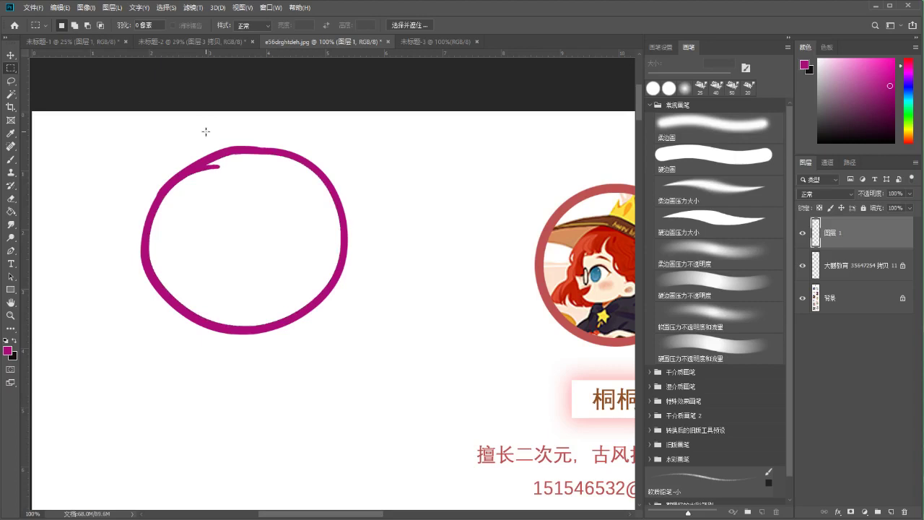
key(b)
mouse_move(200, 190)
mouse_down()
mouse_move(214, 196)
mouse_move(177, 227)
mouse_move(184, 256)
mouse_up()
key(ctrl+z)
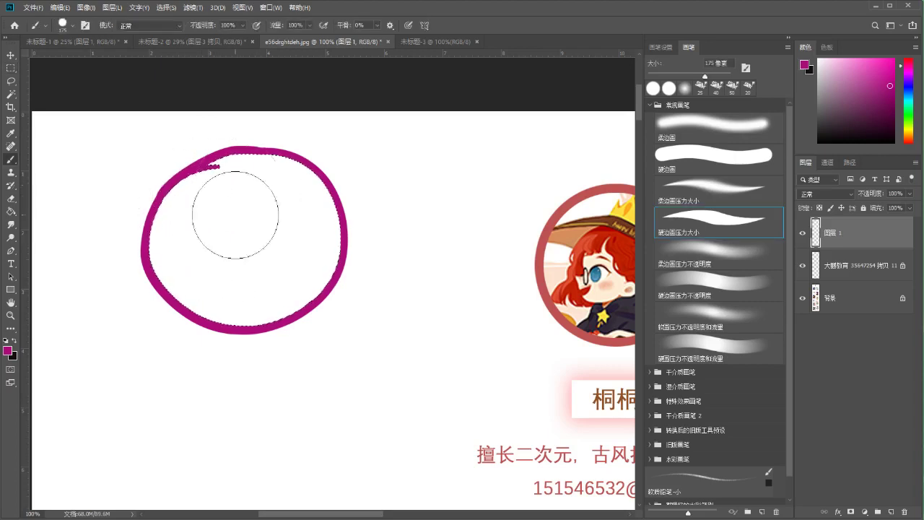
mouse_move(200, 129)
mouse_down()
mouse_move(231, 174)
mouse_move(355, 159)
mouse_move(354, 299)
mouse_up()
Clear the disc's interior to leave a magenta ring, then deselect
key(m)
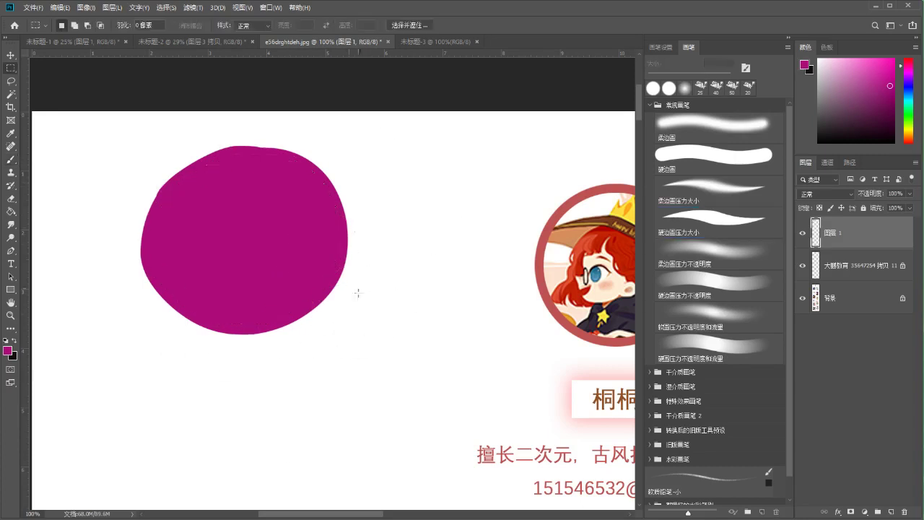
key(ctrl+plus)
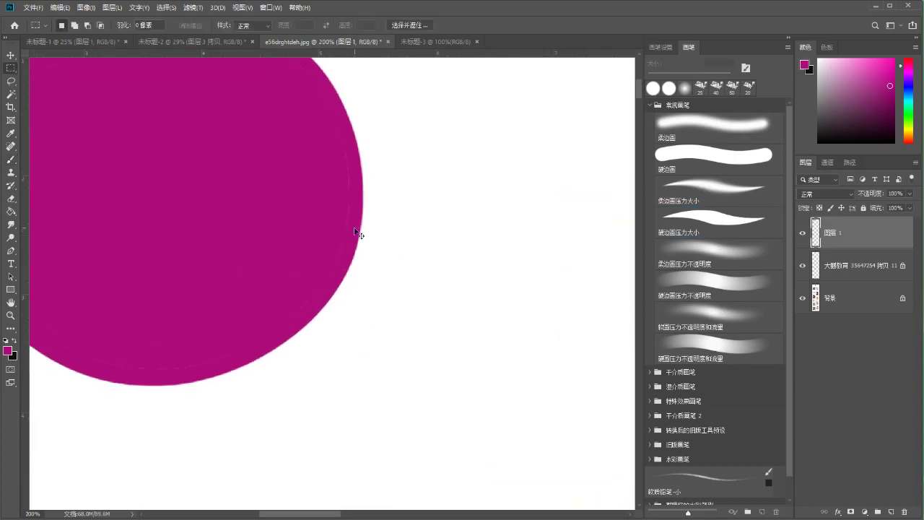
key(ctrl+minus)
key(Delete)
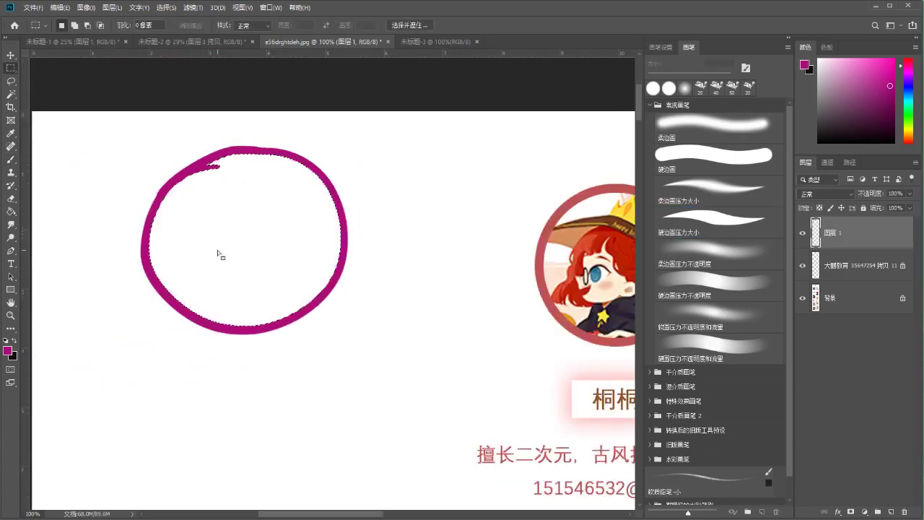
key(ctrl+d)
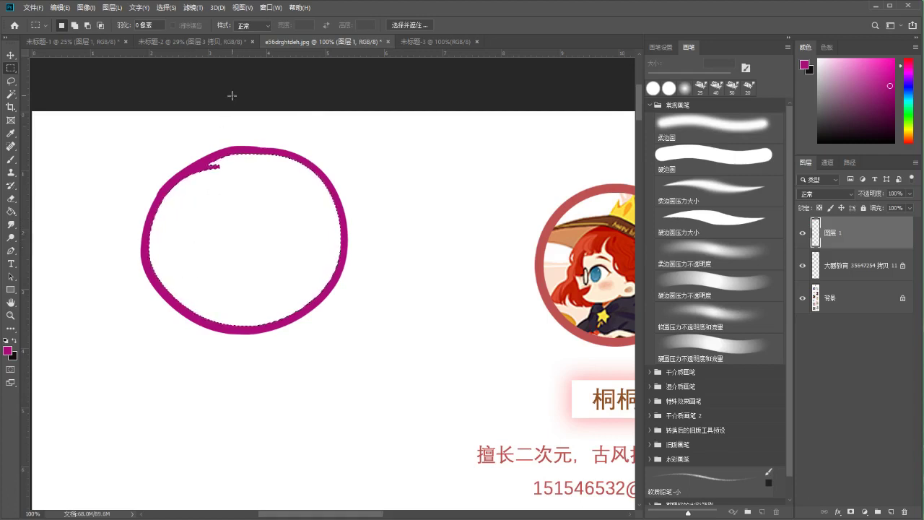
Shrink the brush to 100 px and paint the ring's interior magenta
key(b)
key(bracketleft)
key(bracketleft)
key(bracketleft)
mouse_move(192, 192)
mouse_down()
mouse_move(204, 284)
mouse_move(215, 292)
mouse_move(239, 263)
mouse_move(246, 176)
mouse_move(255, 170)
mouse_move(290, 197)
mouse_move(316, 238)
mouse_up()
mouse_move(291, 186)
mouse_down()
mouse_move(322, 228)
mouse_move(323, 250)
mouse_move(268, 302)
mouse_move(278, 305)
mouse_move(205, 301)
mouse_move(188, 291)
mouse_move(252, 225)
mouse_move(250, 257)
mouse_move(277, 244)
mouse_move(254, 276)
mouse_up()
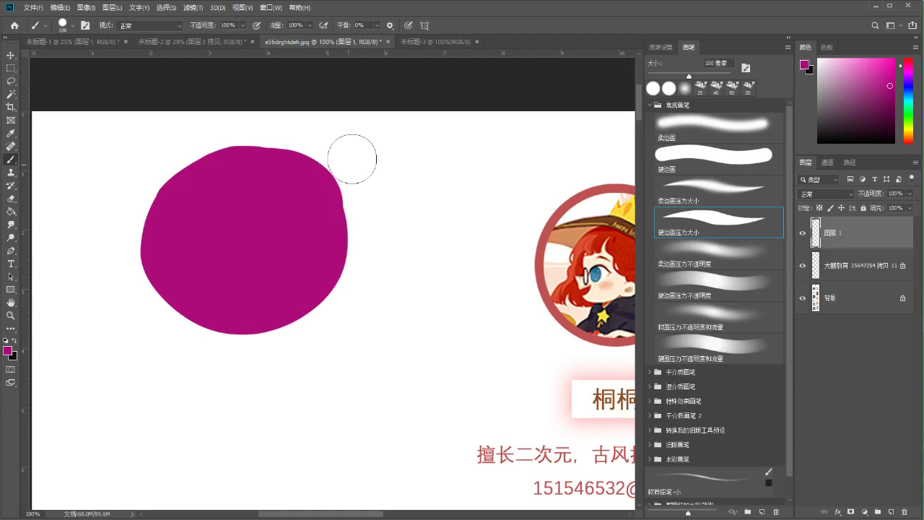
Delete the magenta circle layer, leaving only the avatar copy and background
key(m)
drag(340, 142, 333, 146)
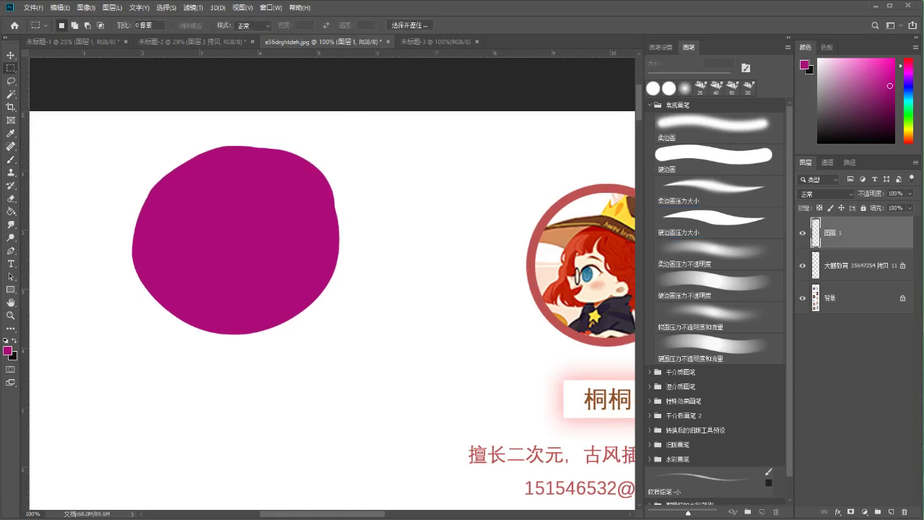
drag(404, 221, 406, 221)
scroll(412, 220, up, 2)
key(Delete)
scroll(414, 241, down, 2)
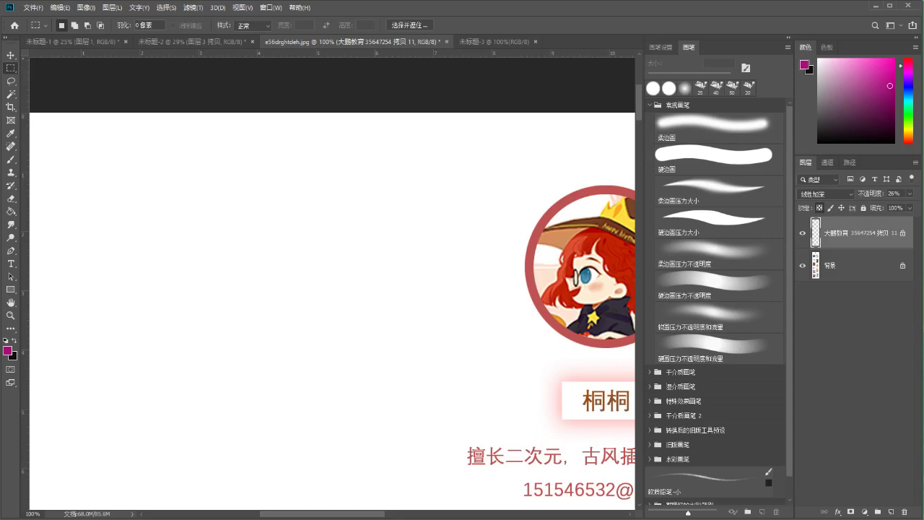
Switch to the 未标题-3 document and start a new document from the File menu
drag(274, 246, 315, 221)
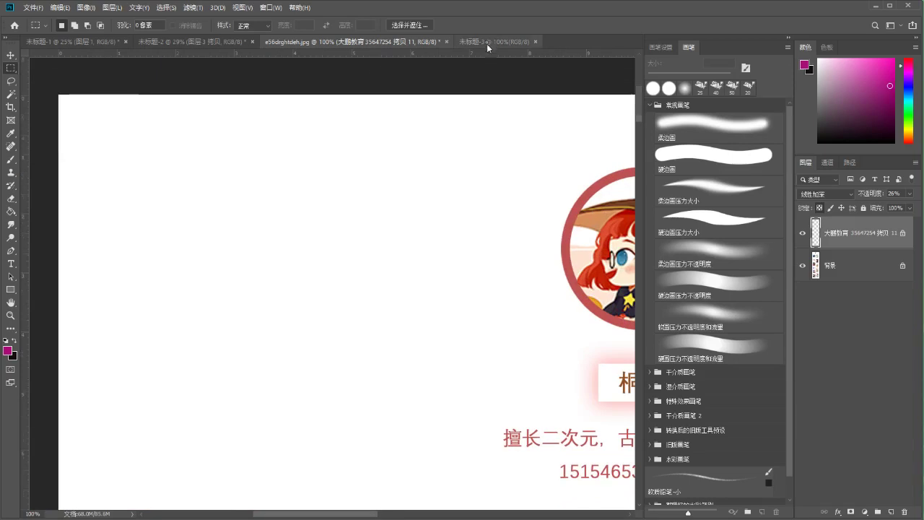
click(487, 41)
click(33, 8)
click(45, 16)
Create a new A4 document and crop it down to a square
click(304, 243)
click(519, 369)
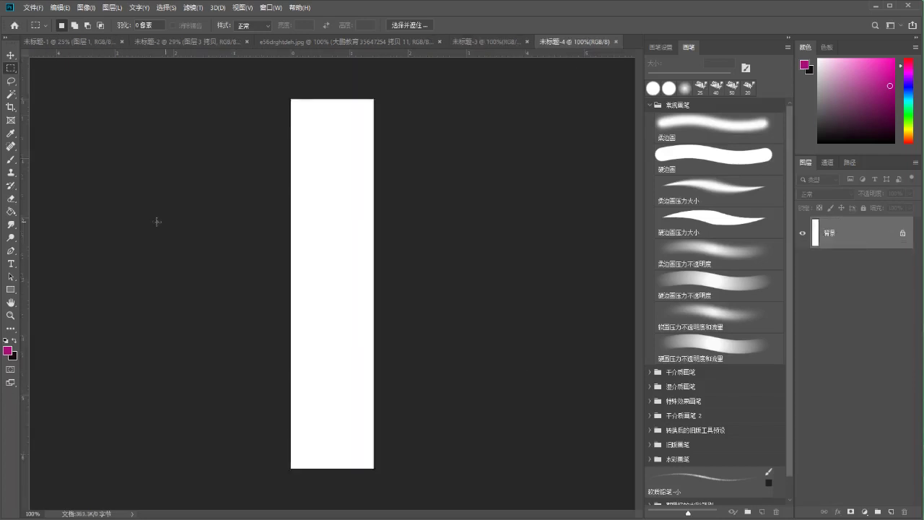
click(11, 107)
drag(332, 468, 364, 329)
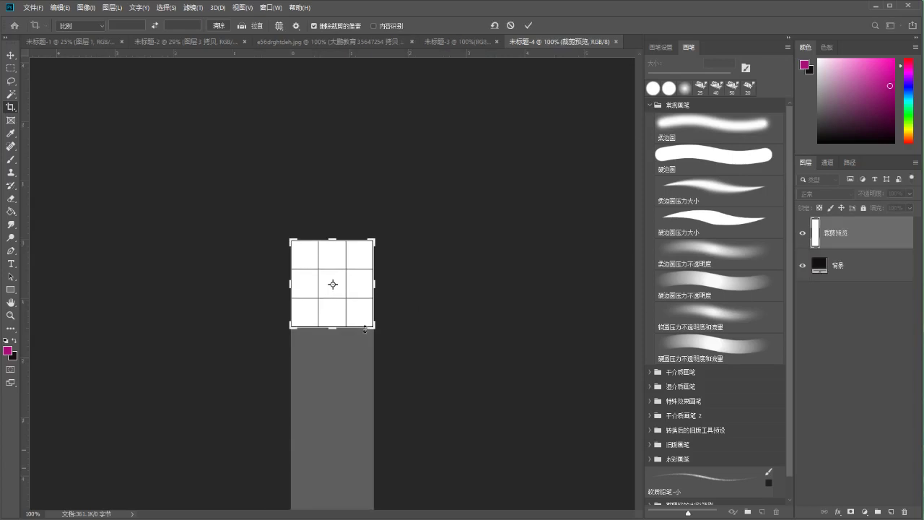
key(ctrl+plus)
key(ctrl+plus)
key(ctrl+plus)
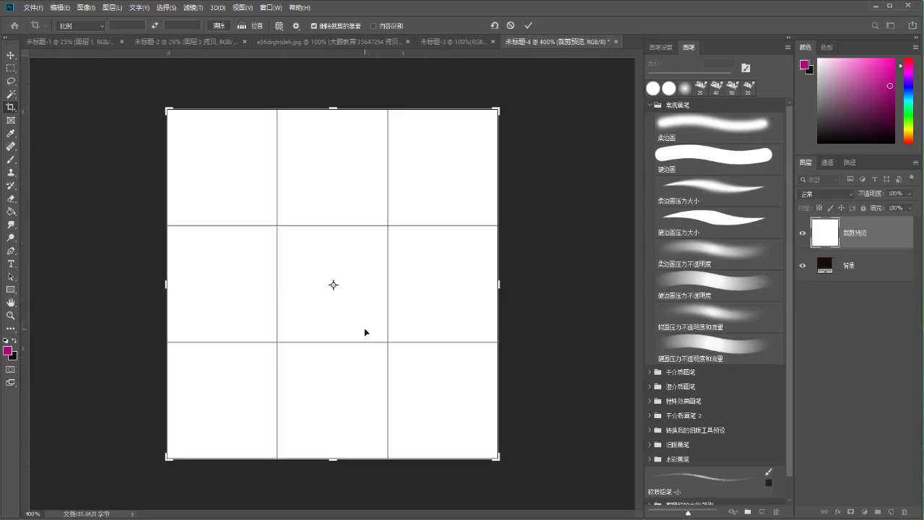
click(529, 27)
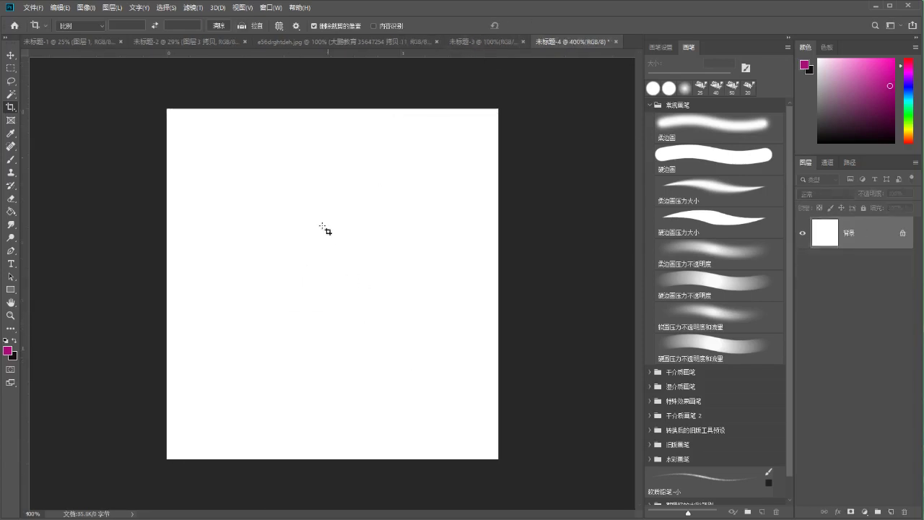
Choose a thin hard round pressure-size brush and add an empty Layer 1
key(b)
key(bracketleft)
key(bracketleft)
key(bracketleft)
key(bracketleft)
key(bracketleft)
key(bracketleft)
key(bracketleft)
key(bracketleft)
key(bracketleft)
key(bracketleft)
key(bracketleft)
key(bracketleft)
key(bracketleft)
key(bracketleft)
key(bracketleft)
key(bracketleft)
key(bracketleft)
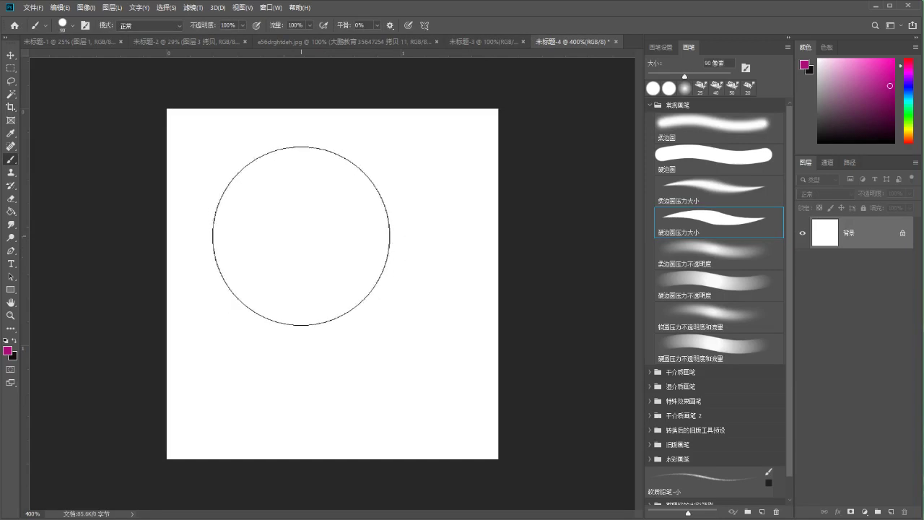
click(701, 225)
key(ctrl+shift+alt+n)
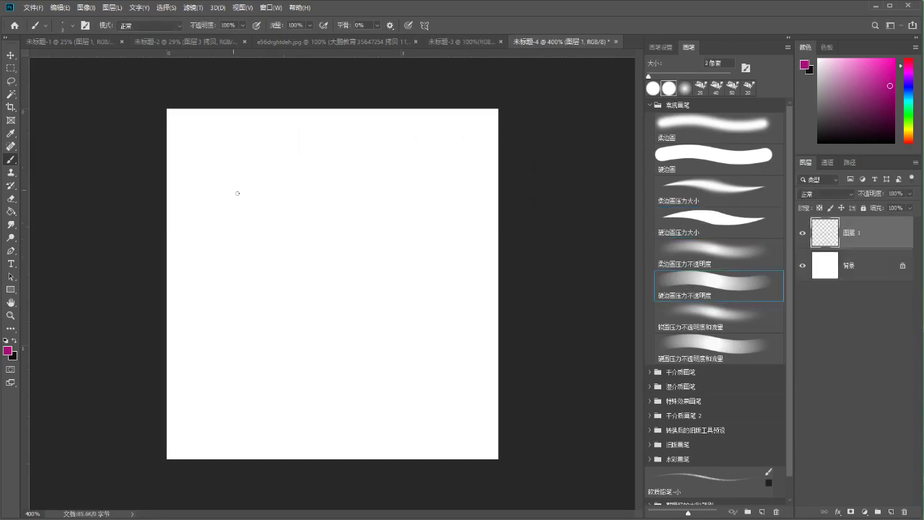
key(bracketright)
mouse_move(255, 196)
mouse_down()
mouse_move(289, 193)
mouse_move(299, 243)
mouse_up()
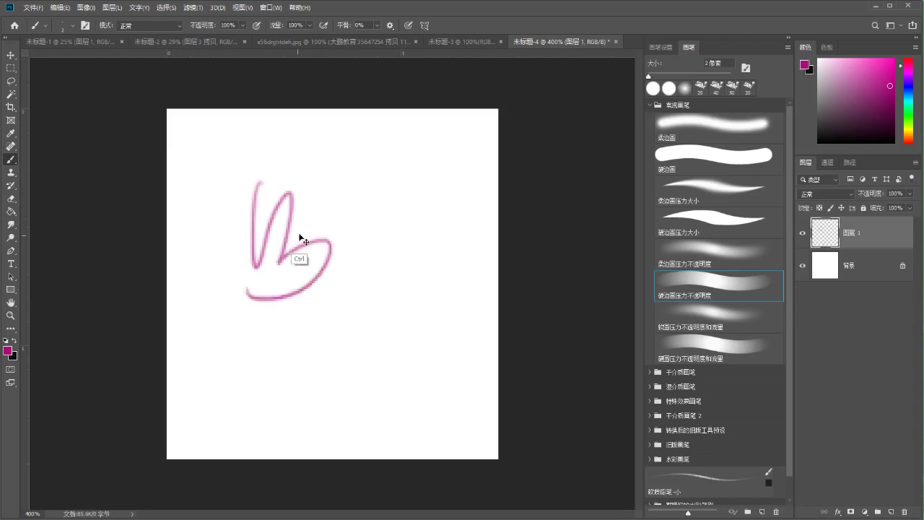
key(ctrl+z)
click(87, 9)
Apply a pixel-based canvas size, entering 500 for width and 5000 for height
click(104, 99)
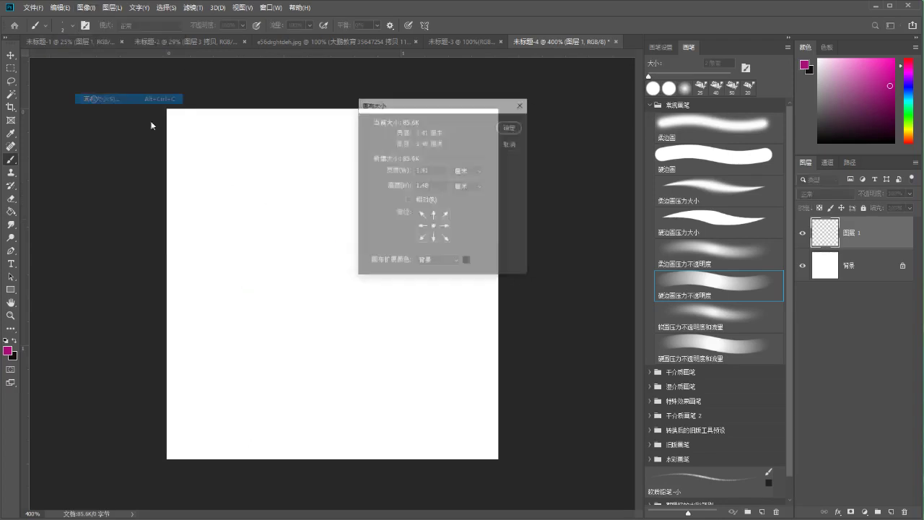
click(456, 174)
click(462, 171)
click(381, 170)
text(500)
click(390, 185)
text(5000)
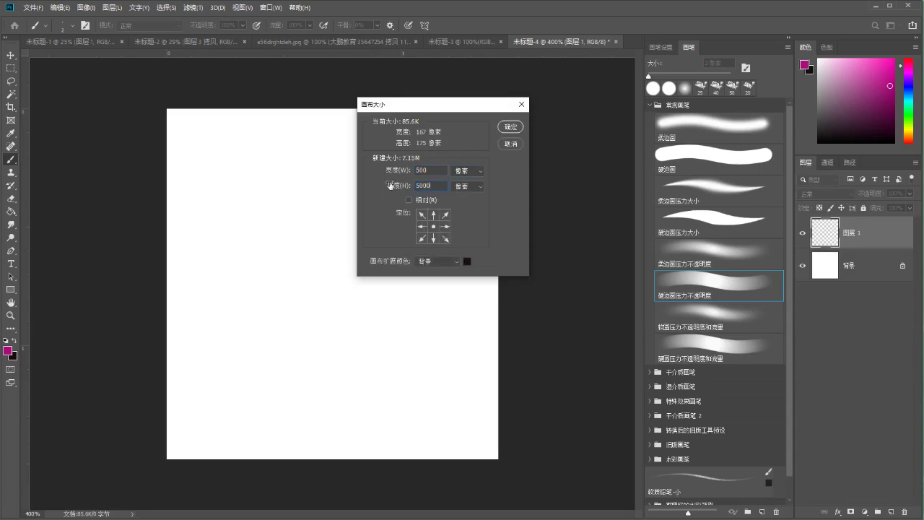
click(500, 127)
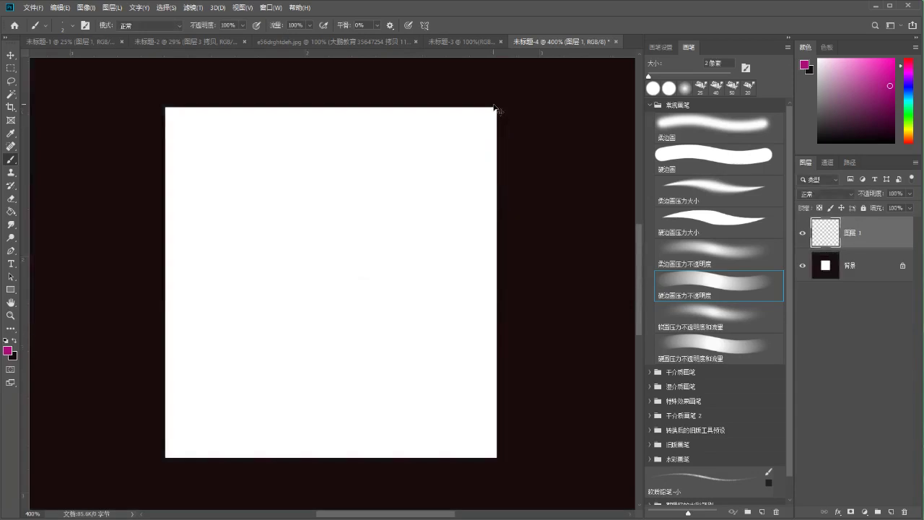
Fill the Background layer white, reselect 图层 1, and undo some test scribbles
key(ctrl+minus)
click(820, 274)
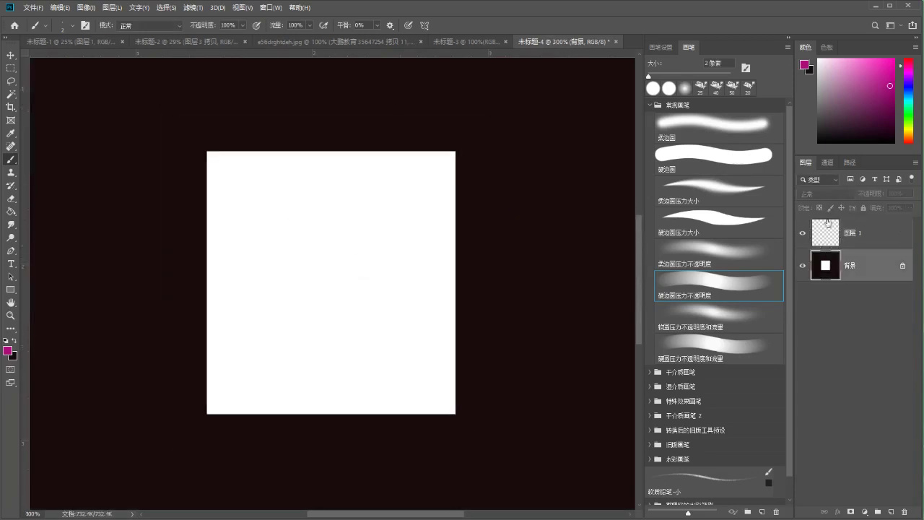
key(d)
key(ctrl+Delete)
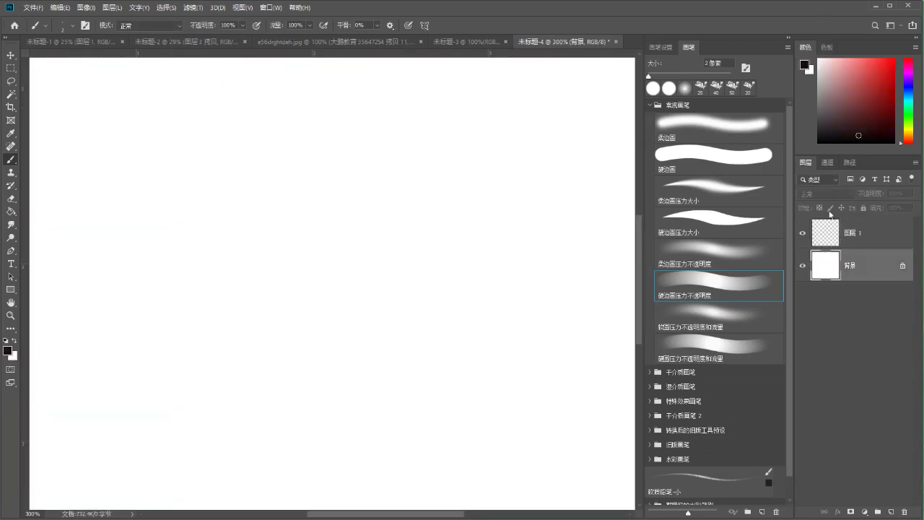
click(824, 219)
key(ctrl+0)
mouse_move(247, 192)
mouse_down()
mouse_move(312, 199)
mouse_move(399, 276)
mouse_move(249, 194)
mouse_move(249, 258)
mouse_move(324, 398)
mouse_move(306, 417)
mouse_up()
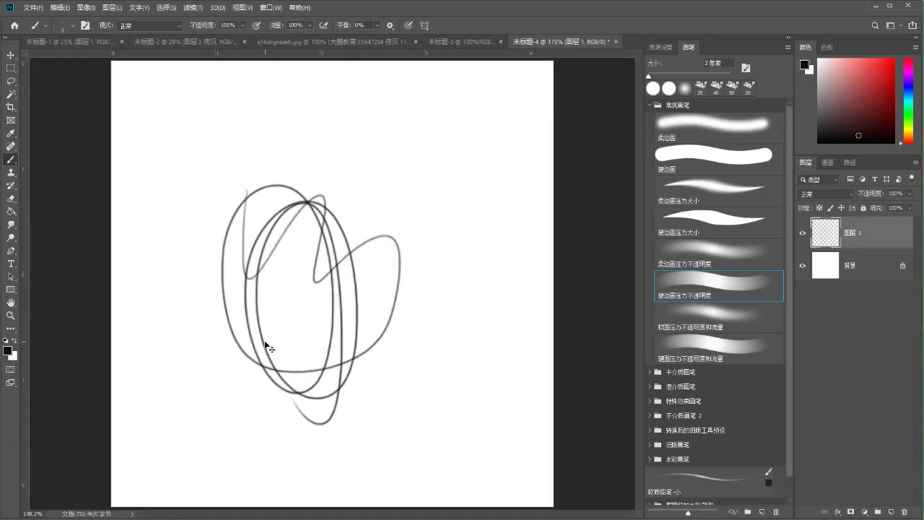
key(ctrl+plus)
key(ctrl+plus)
key(ctrl+minus)
key(ctrl+minus)
key(ctrl+minus)
key(ctrl+z)
Set the canvas size to 1000 × 1000 pixels
click(60, 7)
click(103, 99)
click(459, 171)
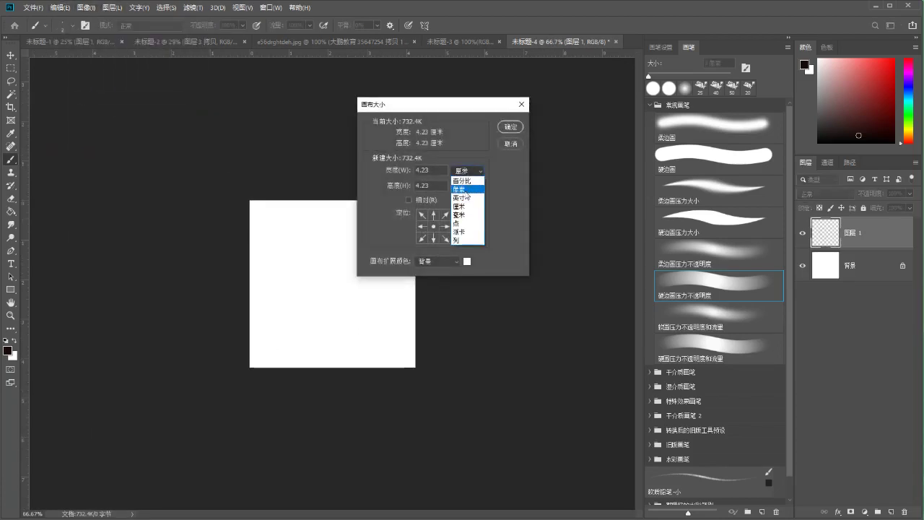
click(463, 181)
text(1000)
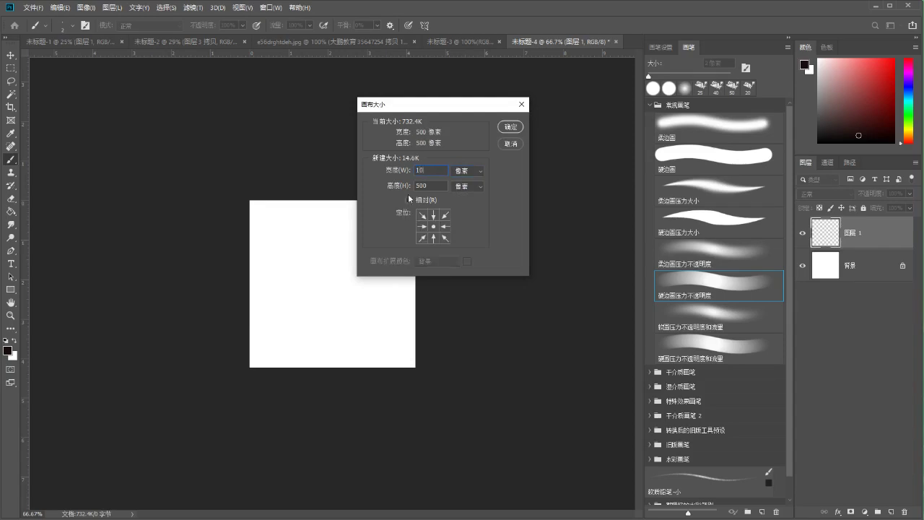
key(Tab)
text(1000)
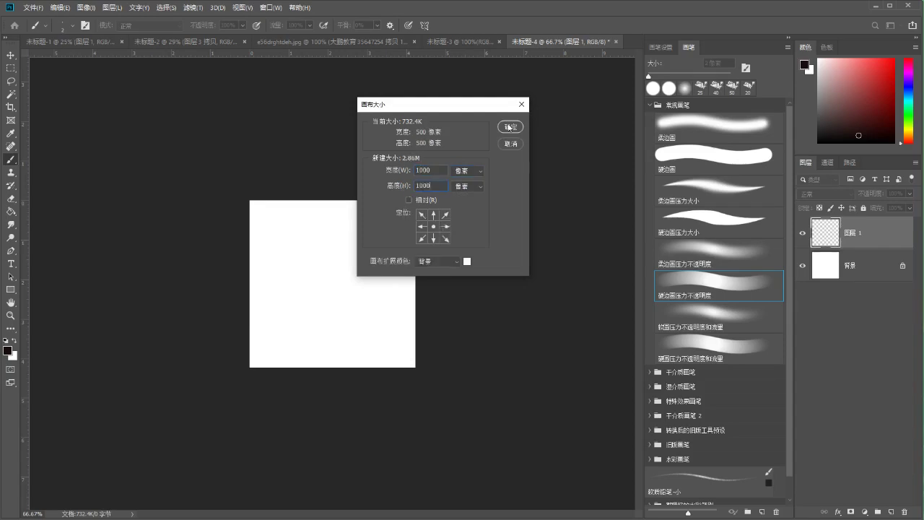
click(510, 126)
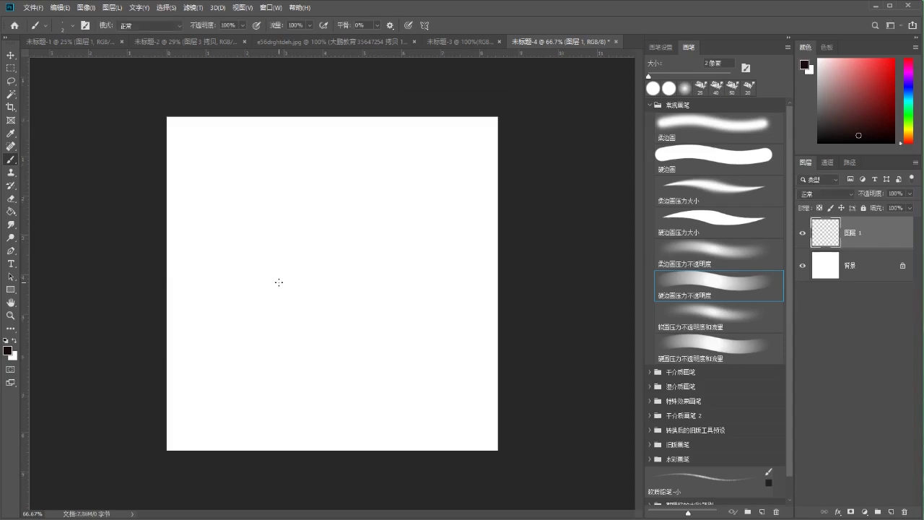
Scribble and undo two test strokes, then fit the canvas and zoom out slightly
mouse_move(248, 196)
mouse_down()
mouse_move(254, 315)
mouse_move(303, 320)
mouse_up()
key(ctrl+z)
mouse_move(292, 177)
mouse_down()
mouse_move(278, 320)
mouse_move(362, 289)
mouse_move(453, 366)
mouse_up()
key(ctrl+z)
key(ctrl+0)
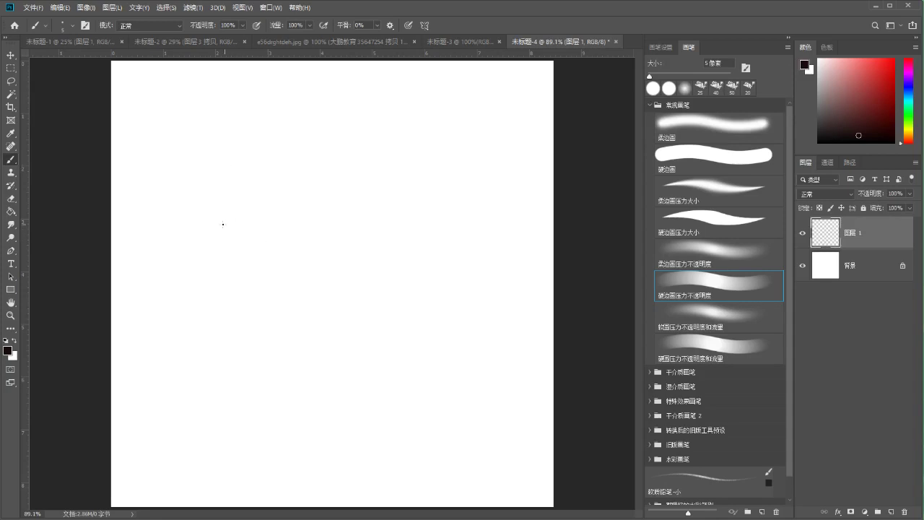
click(11, 315)
drag(162, 254, 140, 250)
key(b)
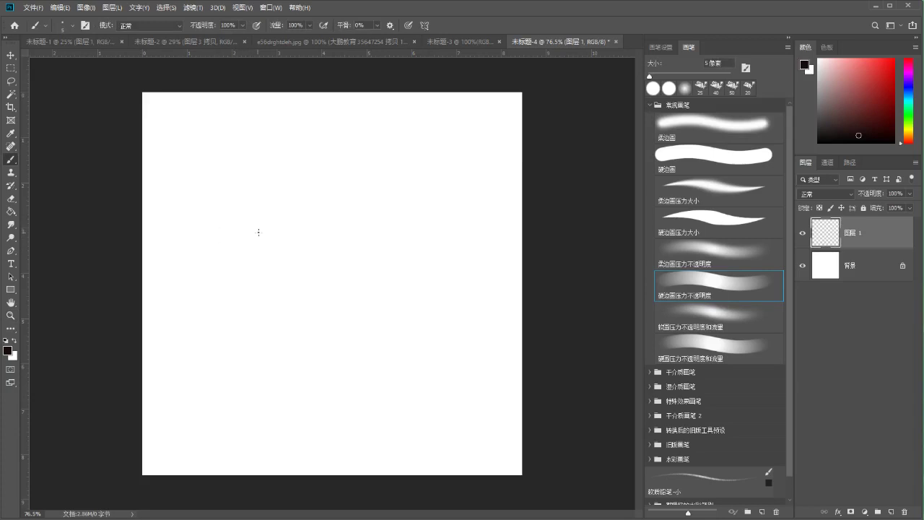
Try and undo repeated strokes along the circle's left, right and bottom curves
drag(270, 203, 281, 236)
key(ctrl+z)
key(ctrl+z)
drag(281, 206, 301, 268)
key(ctrl+z)
drag(284, 226, 303, 269)
key(ctrl+z)
drag(280, 196, 301, 264)
key(ctrl+z)
mouse_move(282, 175)
mouse_down()
mouse_move(310, 269)
mouse_move(323, 164)
mouse_move(337, 155)
mouse_move(380, 248)
mouse_up()
key(ctrl+z)
key(ctrl+z)
mouse_move(336, 156)
mouse_down()
mouse_move(369, 262)
mouse_move(306, 265)
mouse_up()
key(ctrl+z)
key(ctrl+z)
drag(361, 264, 305, 267)
Sketch and undo trial curves and diagonals across the circle's lower half
key(ctrl+z)
mouse_move(374, 245)
mouse_down()
mouse_move(330, 271)
mouse_move(329, 239)
mouse_move(279, 220)
mouse_move(293, 231)
mouse_move(305, 258)
mouse_up()
key(ctrl+z)
key(ctrl+z)
mouse_move(271, 189)
mouse_down()
mouse_move(303, 158)
mouse_move(336, 156)
mouse_move(331, 164)
mouse_move(362, 159)
mouse_up()
key(ctrl+z)
key(ctrl+z)
key(ctrl+z)
drag(307, 157, 361, 160)
mouse_move(380, 219)
mouse_down()
mouse_move(346, 268)
mouse_move(357, 264)
mouse_up()
key(ctrl+z)
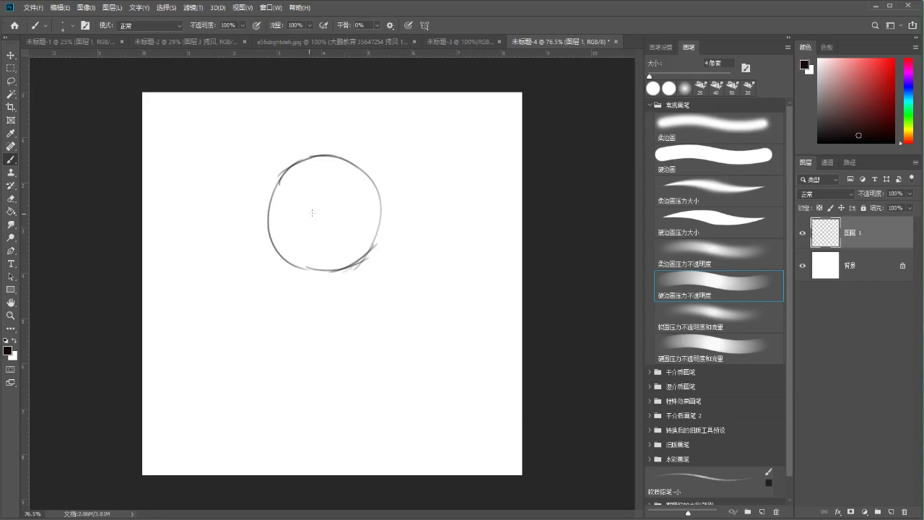
key(ctrl+z)
mouse_move(275, 248)
mouse_down()
mouse_move(376, 209)
mouse_move(379, 186)
mouse_move(364, 209)
mouse_up()
key(ctrl+z)
key(ctrl+z)
drag(310, 171, 356, 264)
key(ctrl+z)
key(ctrl+z)
key(ctrl+z)
key(ctrl+z)
key(ctrl+z)
mouse_move(380, 189)
mouse_down()
mouse_move(280, 243)
mouse_move(293, 246)
mouse_move(381, 189)
mouse_move(270, 227)
mouse_move(380, 188)
mouse_up()
key(ctrl+z)
key(ctrl+z)
key(ctrl+z)
key(ctrl+z)
drag(268, 246, 375, 190)
drag(346, 224, 367, 206)
key(ctrl+z)
mouse_move(293, 169)
mouse_down()
mouse_move(332, 210)
mouse_move(353, 262)
mouse_up()
key(ctrl+z)
mouse_move(369, 180)
mouse_down()
mouse_move(322, 241)
mouse_move(272, 241)
mouse_move(366, 194)
mouse_up()
key(ctrl+z)
Test-rotate the sketch layer with Ctrl+T and confirm it near upright
key(ctrl+t)
mouse_move(383, 155)
mouse_down()
mouse_move(388, 165)
mouse_move(427, 161)
mouse_move(436, 173)
mouse_move(380, 158)
mouse_up()
key(Return)
Draw a straight diagonal centre line through the circle and a parallel curve below the first
key(b)
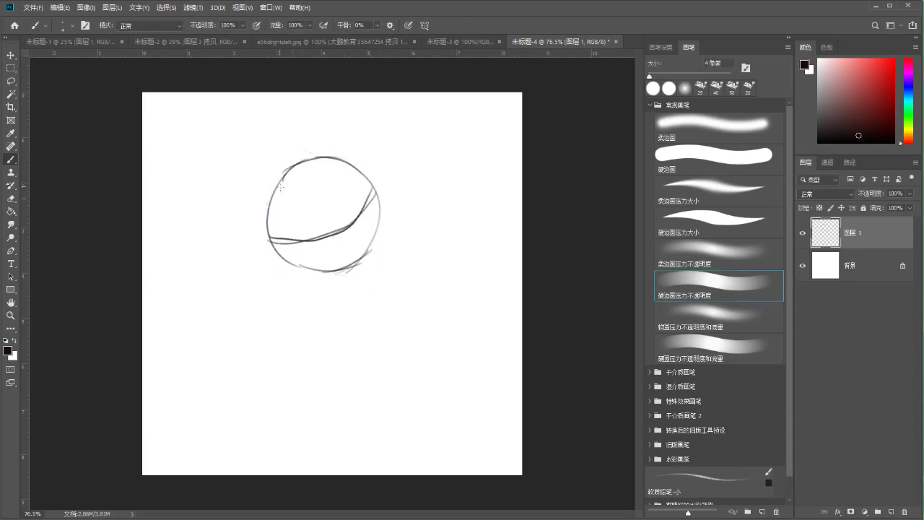
drag(301, 167, 338, 230)
key(ctrl+z)
drag(301, 168, 345, 232)
key(ctrl+z)
drag(294, 161, 369, 251)
key(ctrl+z)
drag(296, 171, 352, 258)
key(ctrl+z)
key(ctrl+z)
drag(298, 170, 356, 260)
mouse_move(376, 189)
mouse_down()
mouse_move(347, 230)
mouse_move(270, 242)
mouse_up()
Erase stray curve ends on the right, then retrace the circle's lower-left and bottom arc
key(e)
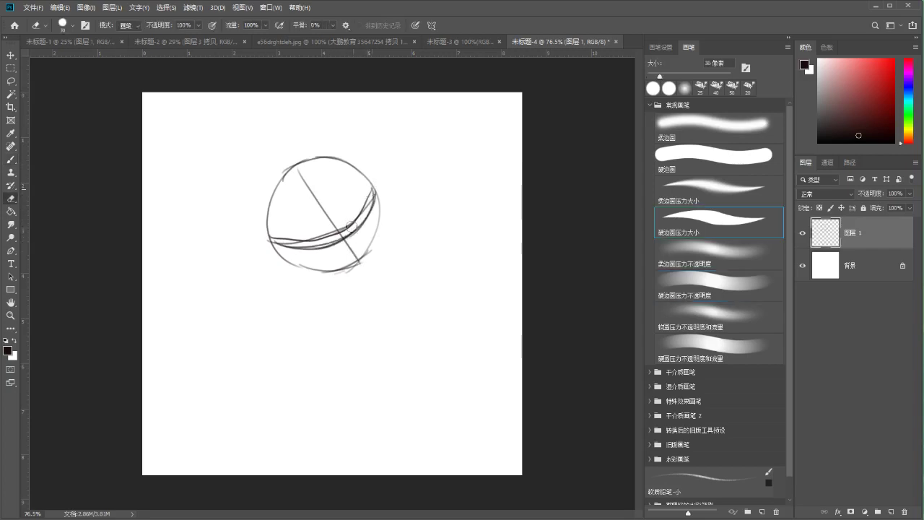
mouse_move(367, 205)
mouse_down()
mouse_move(285, 242)
mouse_move(278, 261)
mouse_move(311, 236)
mouse_up()
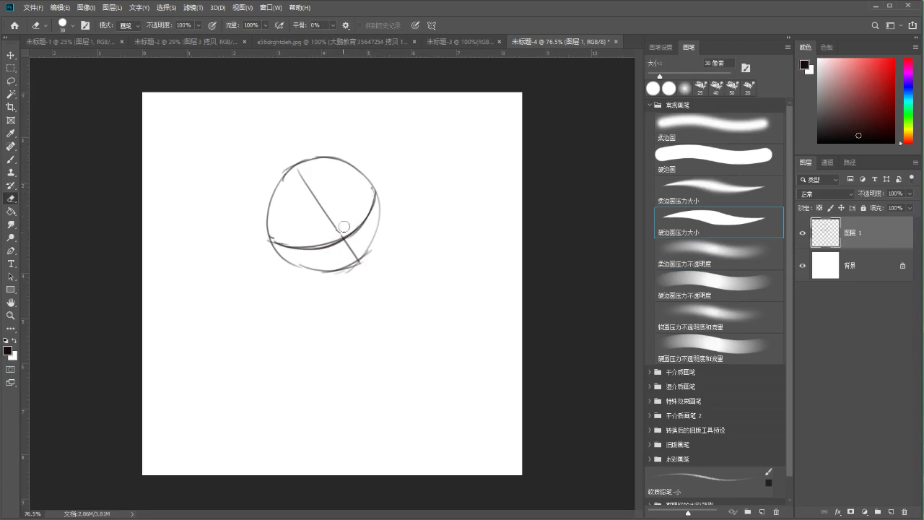
key(b)
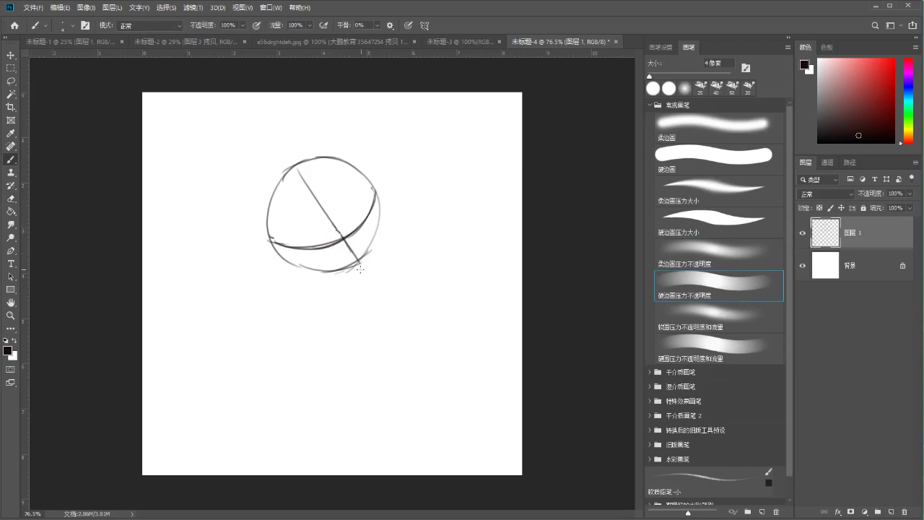
drag(269, 236, 312, 270)
drag(301, 259, 339, 270)
Draw ear curves on the head's left and upper-right sides
drag(262, 233, 288, 258)
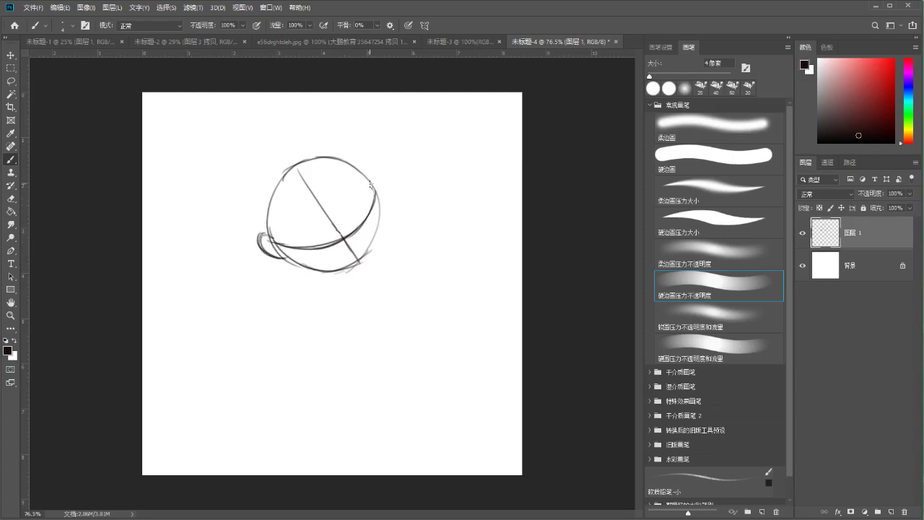
drag(375, 189, 383, 204)
drag(269, 231, 288, 259)
key(ctrl+z)
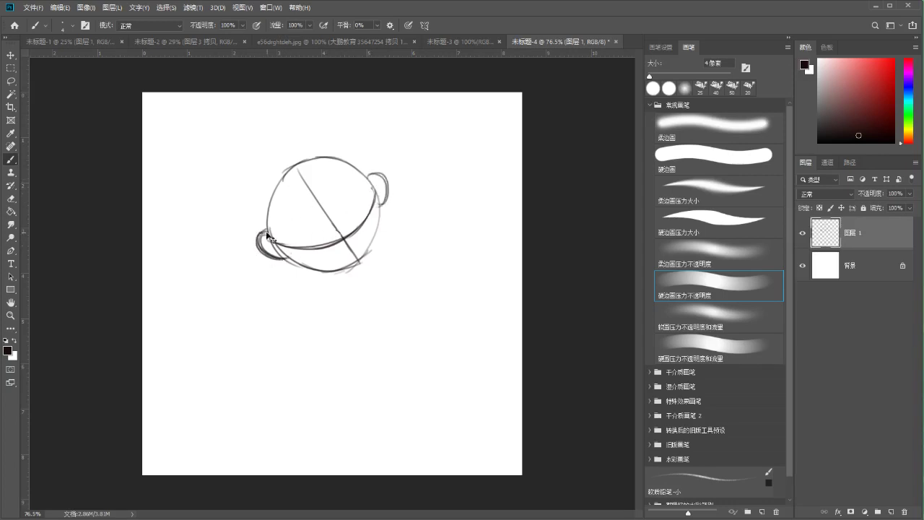
click(280, 264)
key(e)
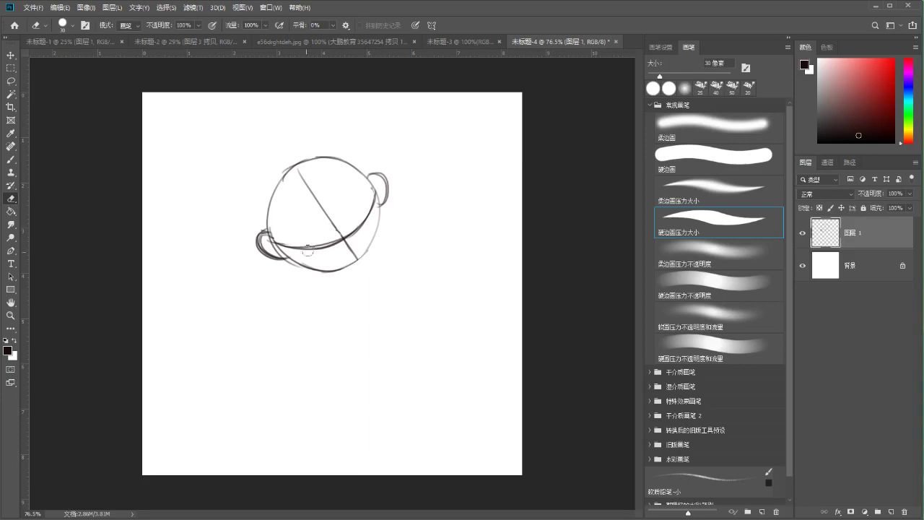
key(b)
mouse_move(315, 260)
mouse_down()
mouse_move(287, 257)
mouse_move(320, 267)
mouse_move(359, 262)
mouse_up()
key(ctrl+z)
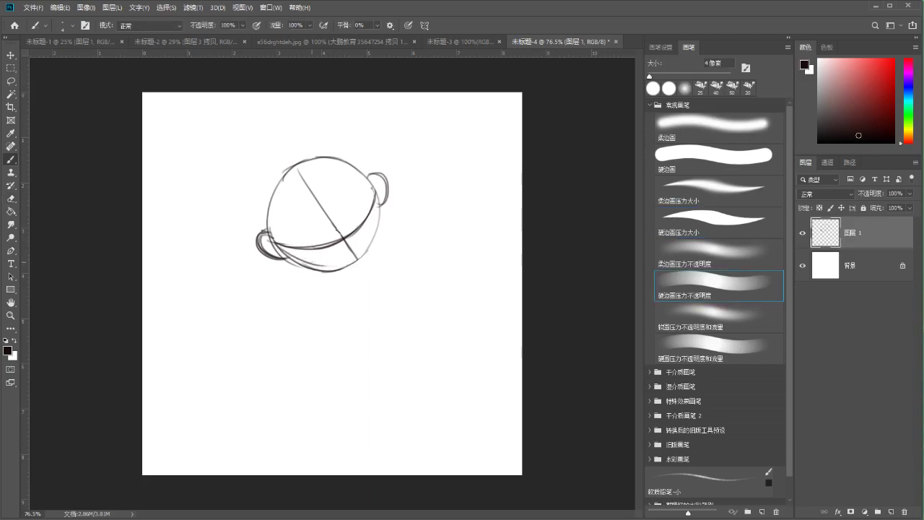
key(ctrl+z)
Retrace the head's right edge and lower curve, redoing shaky strokes
drag(378, 184, 365, 244)
key(ctrl+z)
drag(380, 181, 362, 260)
key(ctrl+z)
key(ctrl+z)
mouse_move(376, 215)
mouse_down()
mouse_move(361, 262)
mouse_move(303, 271)
mouse_up()
key(ctrl+z)
key(ctrl+z)
key(ctrl+z)
mouse_move(360, 263)
mouse_down()
mouse_move(304, 275)
mouse_move(331, 278)
mouse_move(319, 268)
mouse_up()
key(ctrl+z)
Retrace the head's lower-left, upper-left and top edges
key(ctrl+z)
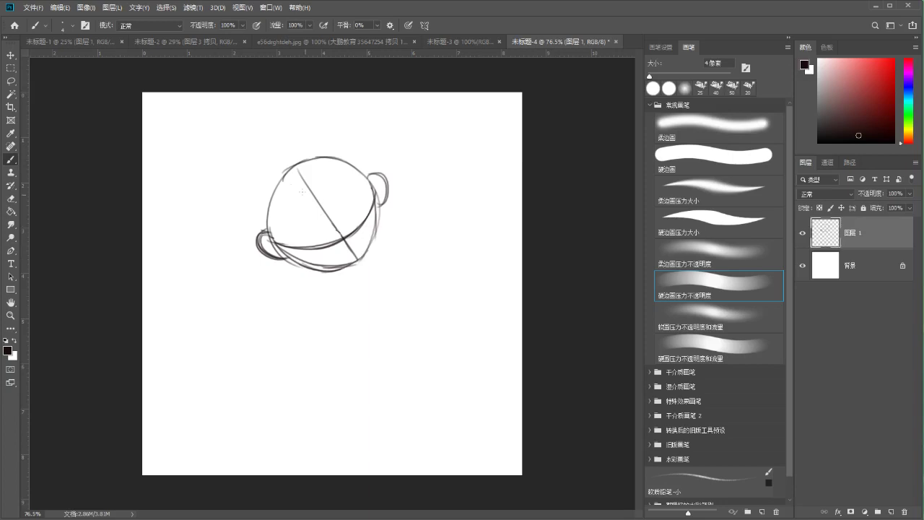
drag(275, 199, 309, 266)
drag(342, 156, 374, 210)
key(ctrl+z)
drag(277, 186, 343, 154)
mouse_move(270, 165)
mouse_down()
mouse_move(257, 241)
mouse_move(296, 155)
mouse_move(264, 235)
mouse_up()
key(ctrl+z)
key(ctrl+z)
key(ctrl+z)
key(ctrl+z)
drag(267, 182, 265, 238)
key(ctrl+z)
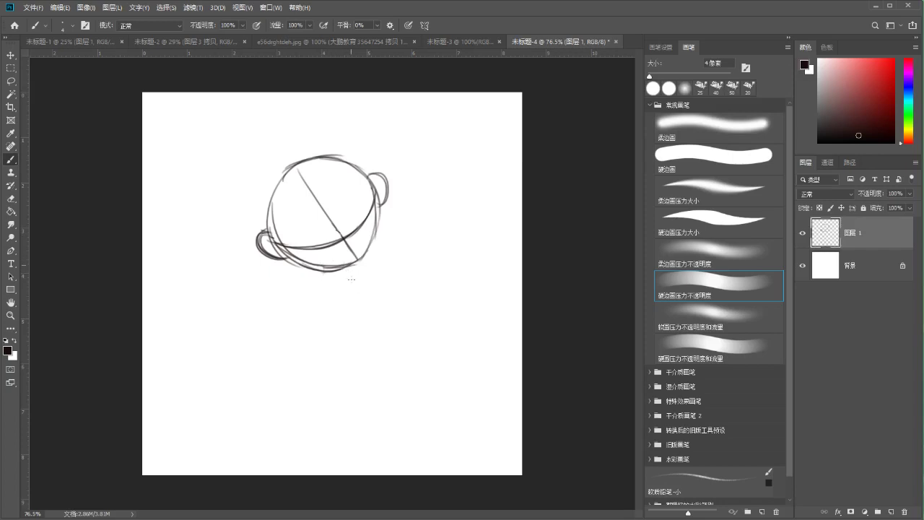
Rotate the head sketch about 15° so it sits more upright
key(ctrl+t)
mouse_move(399, 179)
mouse_down()
mouse_move(426, 124)
mouse_move(411, 152)
mouse_up()
key(Return)
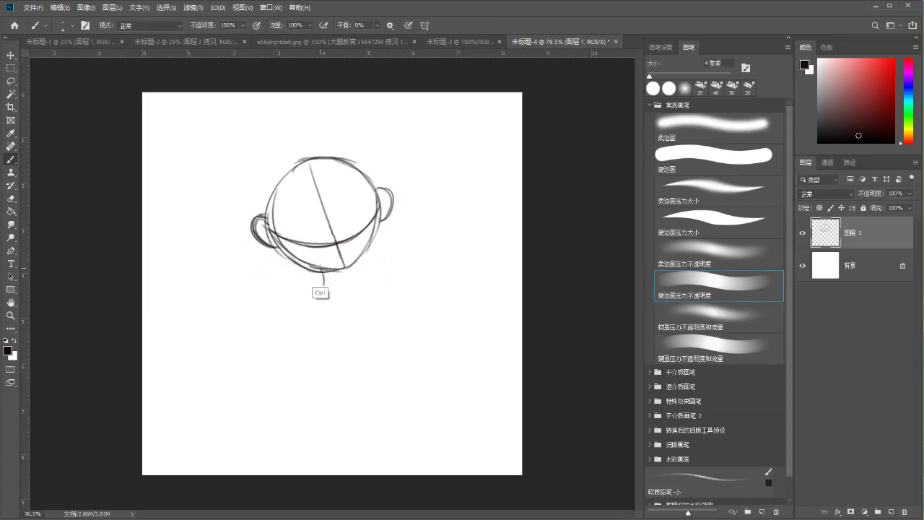
Draw the neck and a long triangular torso below the head
mouse_move(347, 271)
mouse_down()
mouse_move(348, 283)
mouse_move(402, 257)
mouse_move(359, 376)
mouse_up()
drag(320, 295, 356, 372)
key(ctrl+z)
key(ctrl+z)
key(ctrl+z)
drag(318, 291, 413, 251)
mouse_move(413, 252)
mouse_down()
mouse_move(330, 379)
mouse_move(330, 401)
mouse_up()
key(ctrl+z)
drag(318, 291, 331, 400)
Add two small circles on the torso plus short neck and left arm lines
key(ctrl+z)
drag(317, 332, 315, 335)
key(ctrl+z)
key(ctrl+z)
drag(396, 310, 394, 311)
mouse_move(330, 267)
mouse_down()
mouse_move(331, 281)
mouse_move(297, 319)
mouse_move(315, 287)
mouse_move(345, 283)
mouse_move(296, 326)
mouse_up()
key(ctrl+z)
key(ctrl+z)
drag(310, 285, 294, 340)
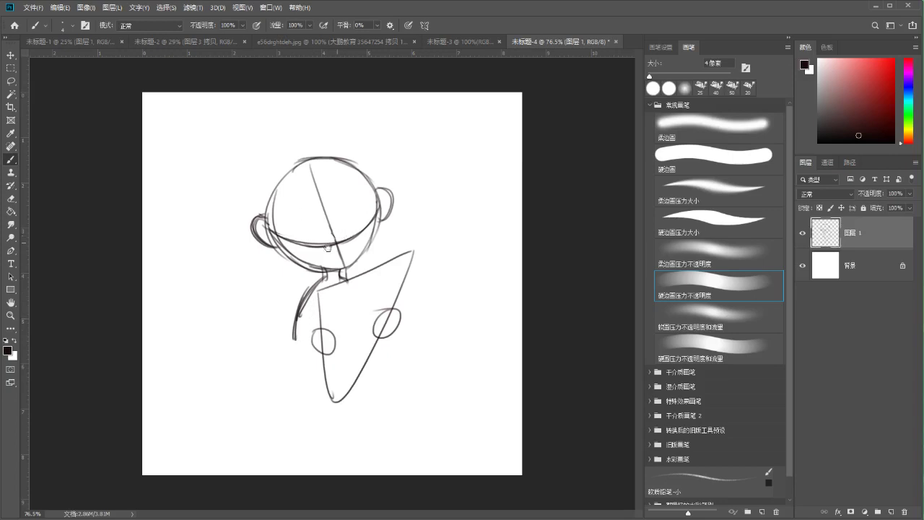
Try arcs over the head's upper left and across its top
mouse_move(282, 164)
mouse_down()
mouse_move(266, 186)
mouse_move(257, 217)
mouse_up()
key(ctrl+z)
key(ctrl+z)
drag(268, 185, 262, 218)
mouse_move(303, 153)
mouse_down()
mouse_move(270, 180)
mouse_move(300, 154)
mouse_up()
key(ctrl+z)
mouse_move(270, 183)
mouse_down()
mouse_move(324, 151)
mouse_move(377, 181)
mouse_up()
key(ctrl+z)
mouse_move(315, 149)
mouse_down()
mouse_move(378, 183)
mouse_move(372, 171)
mouse_up()
key(ctrl+z)
Redraw the larger head arc with short strokes at its upper right and left side
key(ctrl+z)
drag(325, 152, 378, 173)
mouse_move(369, 165)
mouse_down()
mouse_move(386, 197)
mouse_move(375, 178)
mouse_up()
key(ctrl+z)
drag(270, 181, 301, 153)
key(ctrl+z)
mouse_move(266, 184)
mouse_down()
mouse_move(298, 155)
mouse_move(283, 161)
mouse_move(344, 150)
mouse_move(380, 184)
mouse_up()
key(ctrl+z)
key(ctrl+z)
key(ctrl+z)
key(ctrl+z)
drag(342, 152, 376, 180)
key(ctrl+z)
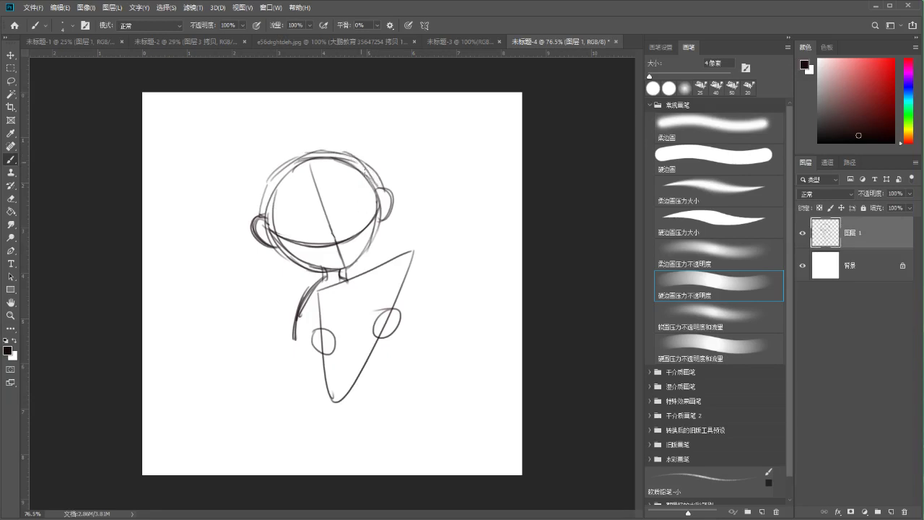
key(e)
key(b)
drag(344, 151, 378, 189)
key(ctrl+z)
key(ctrl+z)
key(ctrl+z)
mouse_move(266, 170)
mouse_down()
mouse_move(266, 244)
mouse_move(285, 245)
mouse_up()
key(ctrl+z)
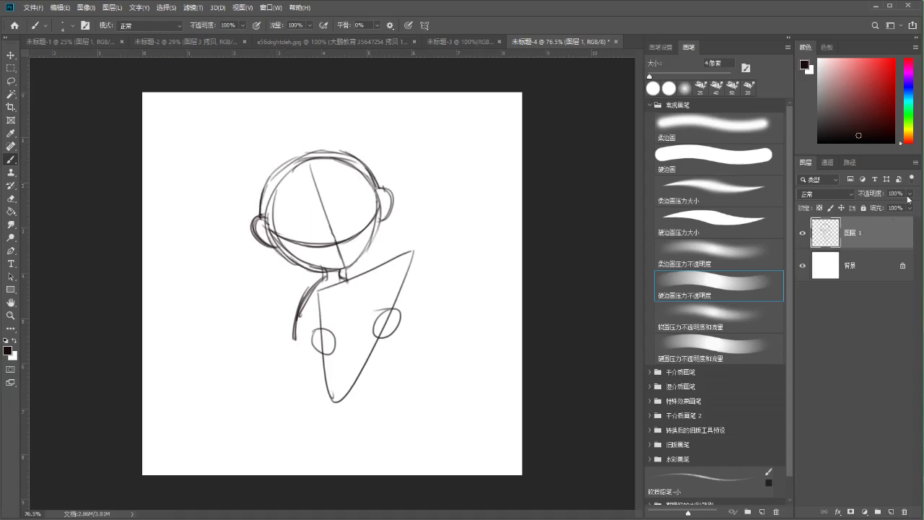
Lower Layer 1 to 23% opacity and add a new empty Layer 2 above it
click(874, 205)
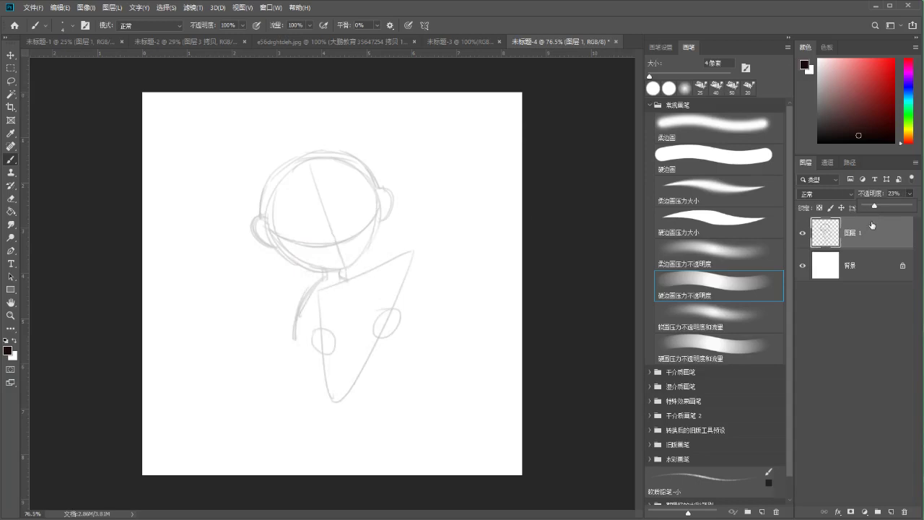
key(ctrl+shift+n)
key(Return)
Ink the two closed eyes on Layer 2, undoing the extra lash strokes on the right eye
key(ctrl+plus)
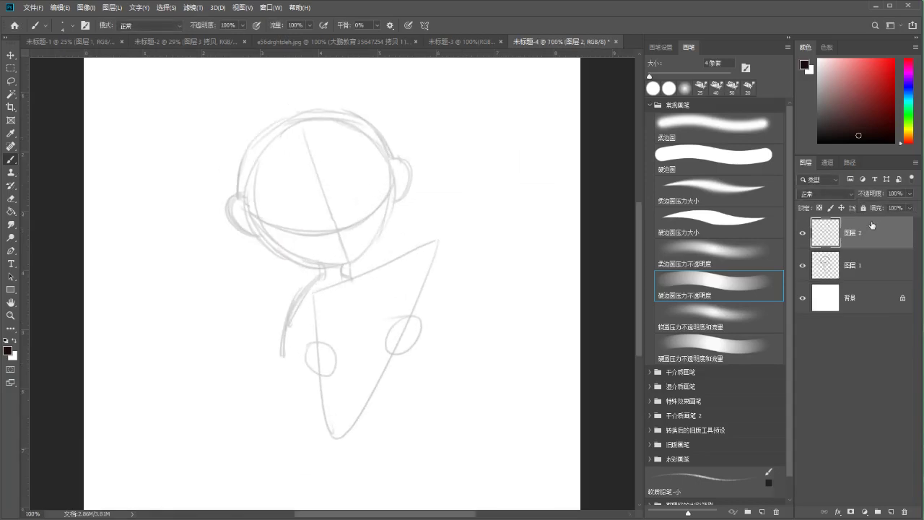
drag(301, 200, 255, 223)
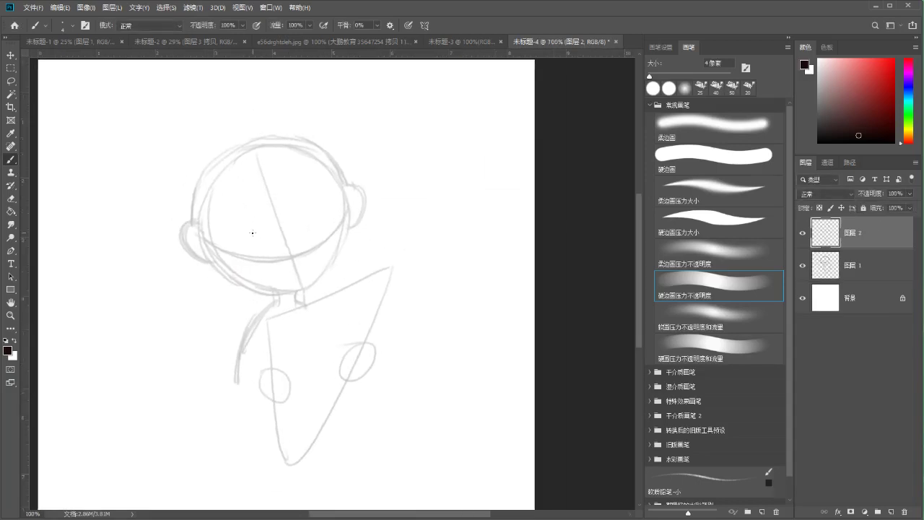
scroll(255, 237, up, 1)
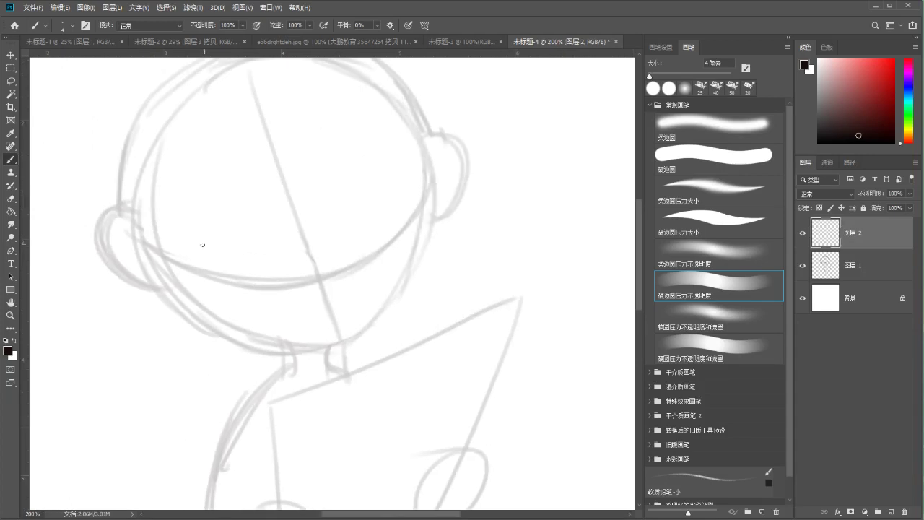
mouse_move(221, 276)
mouse_down()
mouse_move(281, 269)
mouse_move(285, 257)
mouse_move(236, 277)
mouse_move(263, 280)
mouse_move(208, 275)
mouse_move(266, 278)
mouse_up()
drag(209, 273, 279, 271)
scroll(270, 269, down, 2)
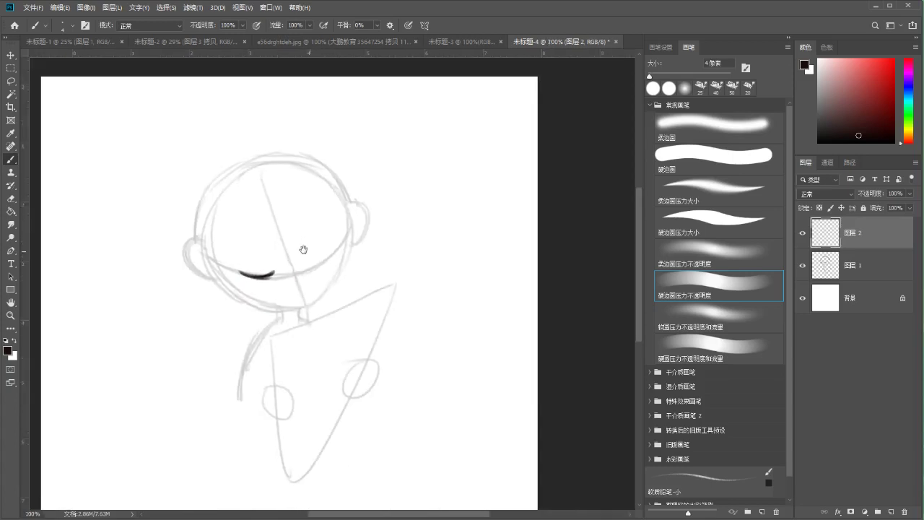
drag(323, 263, 337, 248)
drag(313, 267, 330, 258)
key(ctrl+z)
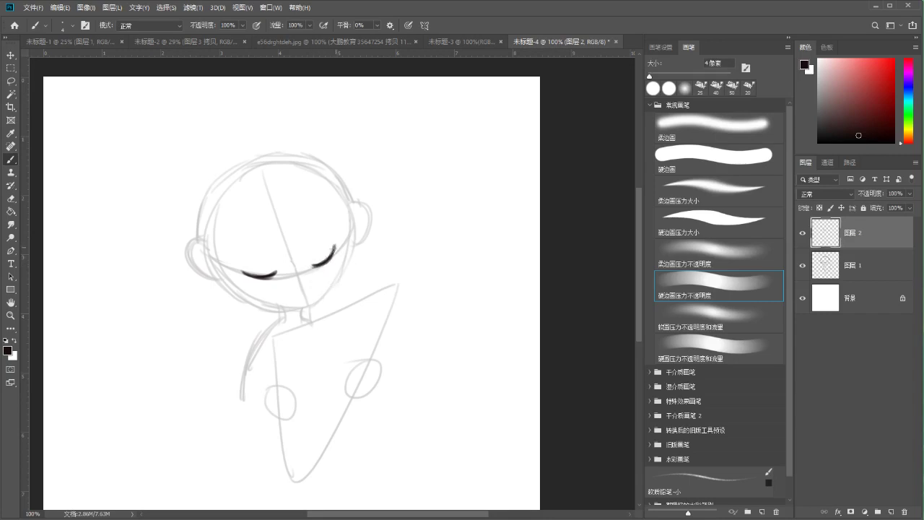
Lasso-select the right eye and rotate it about 10°
key(l)
mouse_move(306, 230)
mouse_down()
mouse_move(360, 229)
mouse_move(336, 218)
mouse_move(363, 208)
mouse_up()
key(ctrl+t)
key(Return)
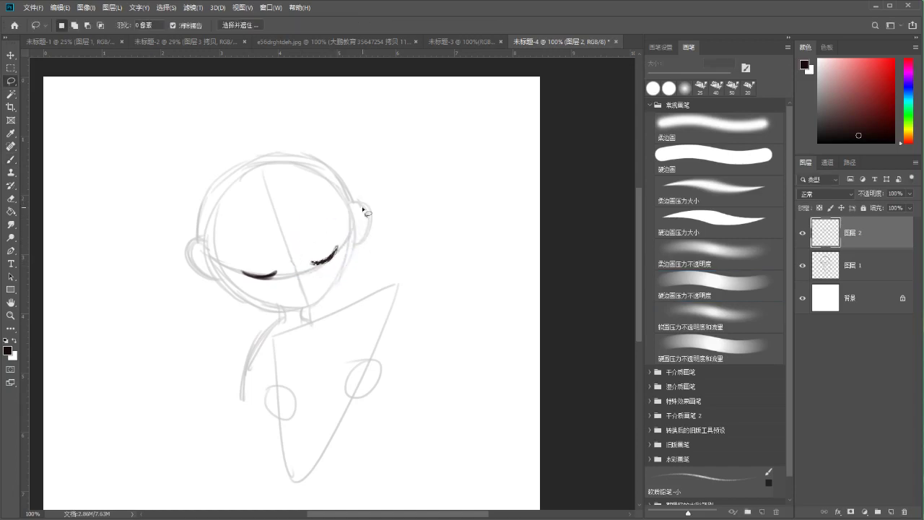
Ink the jawline from the left cheek to the chin and the right cheek outline
key(b)
scroll(280, 258, down, 1)
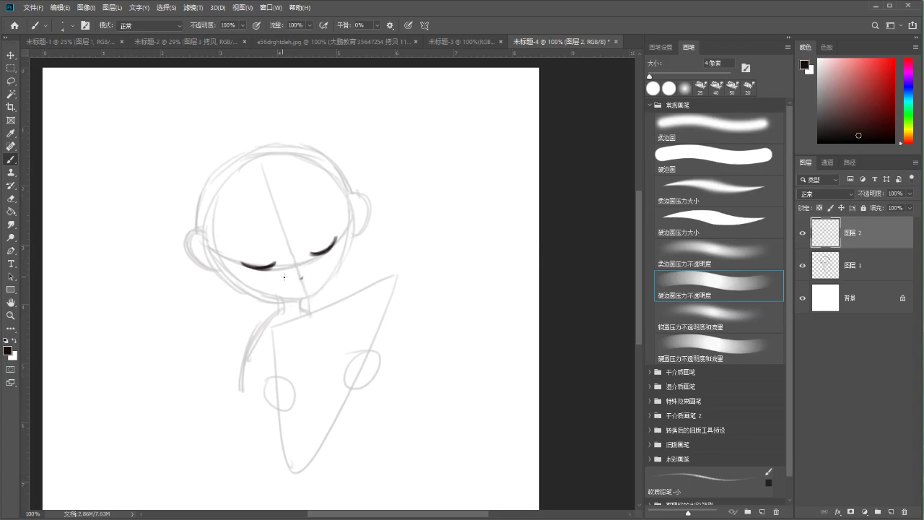
drag(315, 269, 301, 293)
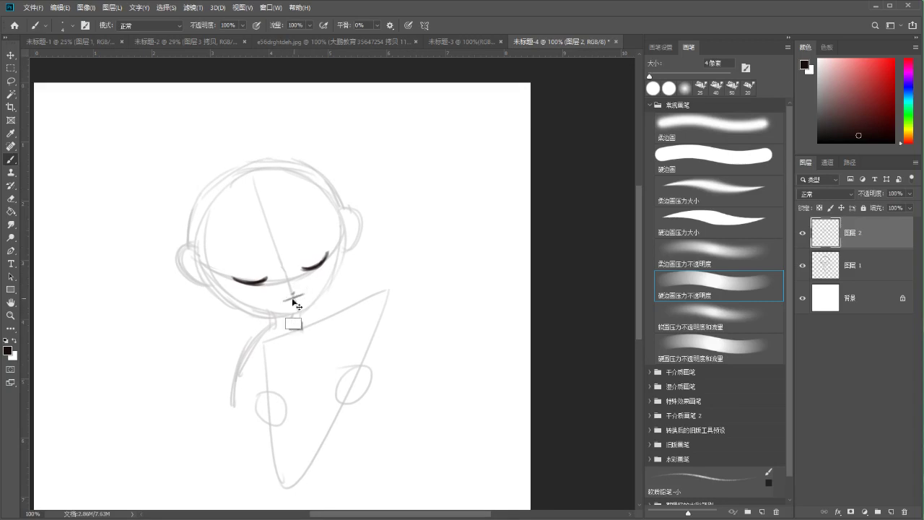
key(ctrl)
key(ctrl)
key(ctrl)
key(ctrl)
drag(212, 277, 252, 308)
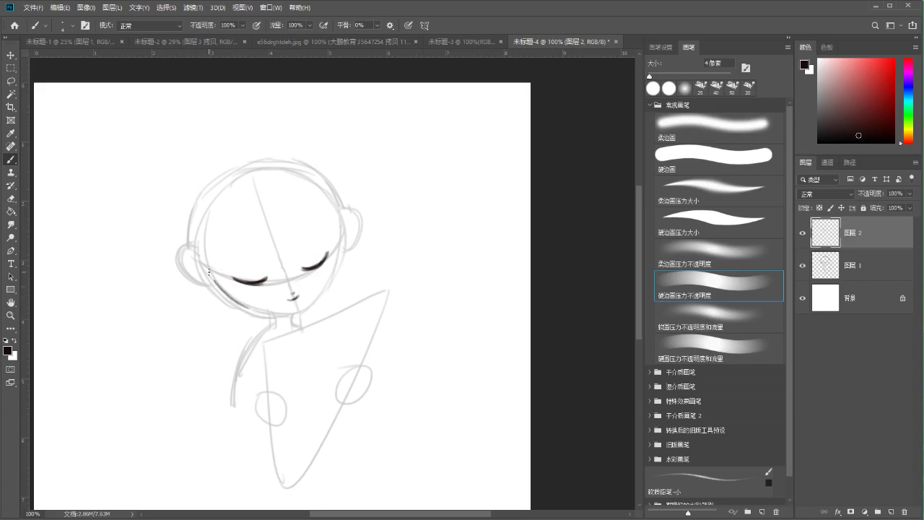
key(ctrl+z)
key(ctrl+z)
key(ctrl+z)
key(ctrl+z)
drag(231, 296, 287, 313)
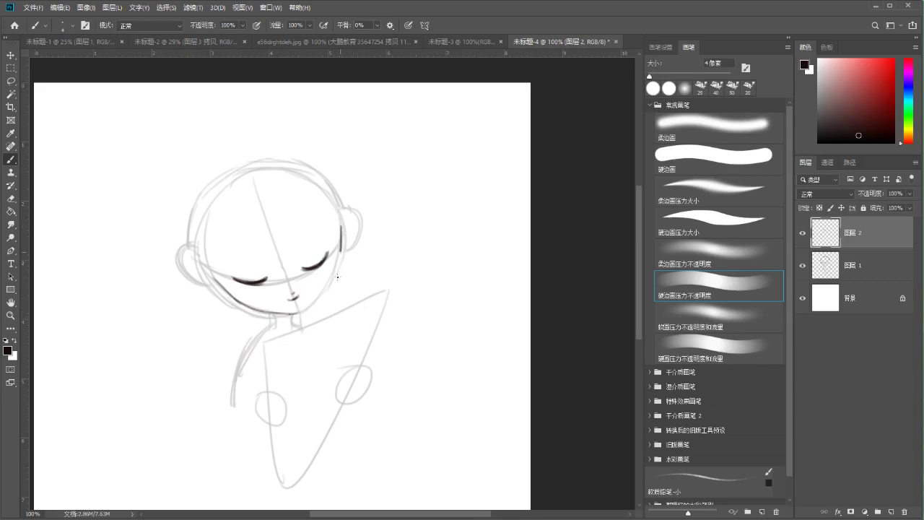
drag(340, 226, 331, 271)
key(ctrl)
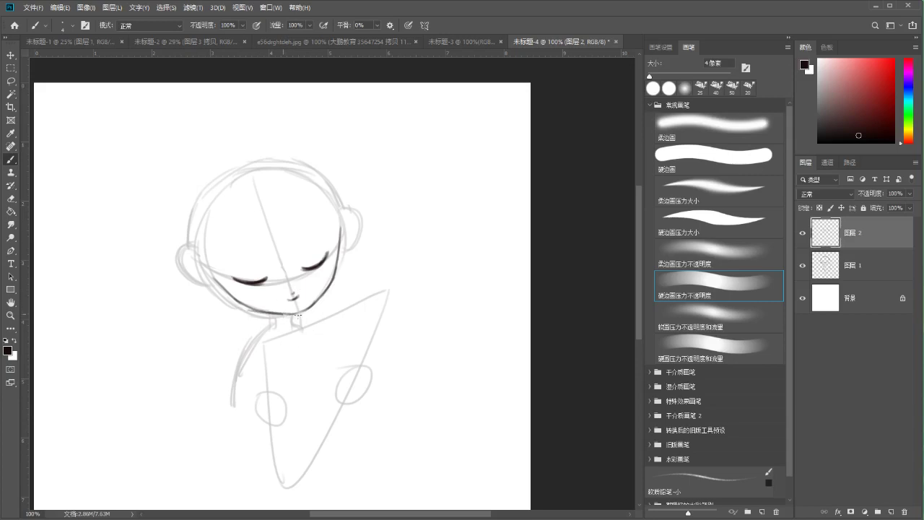
key(ctrl)
scroll(232, 258, up, 1)
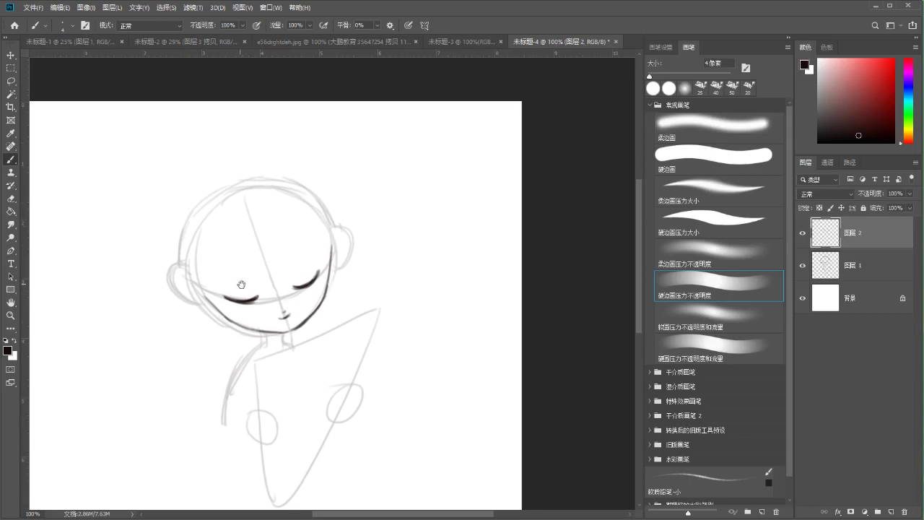
Scribble dark trial strokes in the canvas's upper-left and compare them using undo and redo
drag(238, 281, 225, 264)
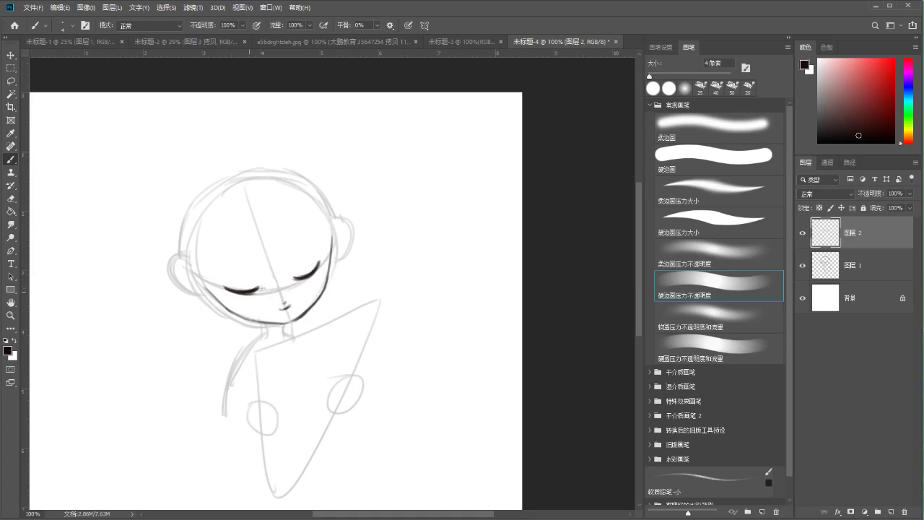
mouse_move(140, 137)
mouse_down()
mouse_move(108, 235)
mouse_move(136, 229)
mouse_up()
key(ctrl+z)
key(ctrl+z)
key(ctrl+shift+z)
key(ctrl+z)
key(ctrl+shift+z)
key(ctrl+z)
key(ctrl+shift+z)
key(ctrl+z)
key(ctrl+shift+z)
key(ctrl+z)
key(ctrl+shift+z)
key(ctrl+z)
key(ctrl+shift+z)
key(ctrl+z)
key(ctrl+shift+z)
key(ctrl+z)
Try two curved trial strokes in the top-left area, undoing both
drag(227, 278, 230, 289)
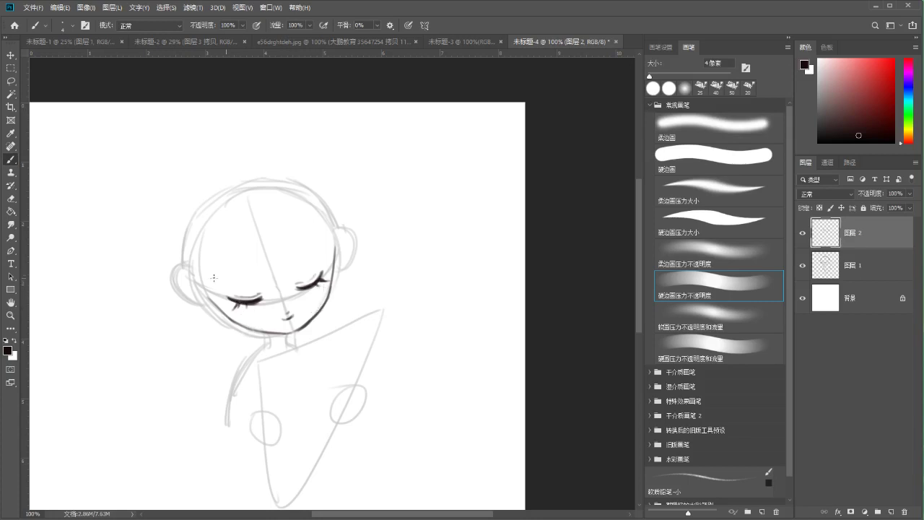
drag(136, 144, 136, 267)
key(ctrl+z)
mouse_move(107, 239)
mouse_down()
mouse_move(137, 132)
mouse_move(179, 220)
mouse_up()
key(ctrl+z)
Draw the small sphere's circle and right arc, a shadow loop beneath, and lower-left hatching
mouse_move(148, 174)
mouse_down()
mouse_move(144, 121)
mouse_move(177, 153)
mouse_move(162, 171)
mouse_up()
key(ctrl+z)
drag(161, 121, 156, 172)
key(ctrl+z)
drag(164, 120, 168, 169)
key(ctrl+z)
mouse_move(162, 119)
mouse_down()
mouse_move(169, 156)
mouse_move(177, 155)
mouse_move(108, 158)
mouse_move(139, 178)
mouse_move(106, 174)
mouse_move(165, 173)
mouse_up()
key(ctrl+z)
drag(141, 134, 170, 174)
key(ctrl+z)
mouse_move(132, 128)
mouse_down()
mouse_move(128, 162)
mouse_move(147, 158)
mouse_move(133, 177)
mouse_move(154, 175)
mouse_up()
Try several arcing hair strokes across the crown, undoing each attempt
scroll(275, 224, down, 1)
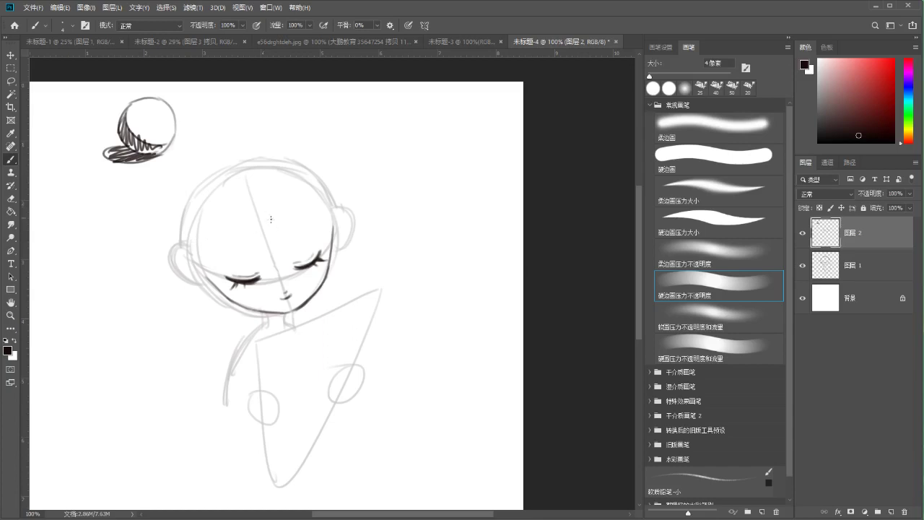
drag(247, 169, 268, 211)
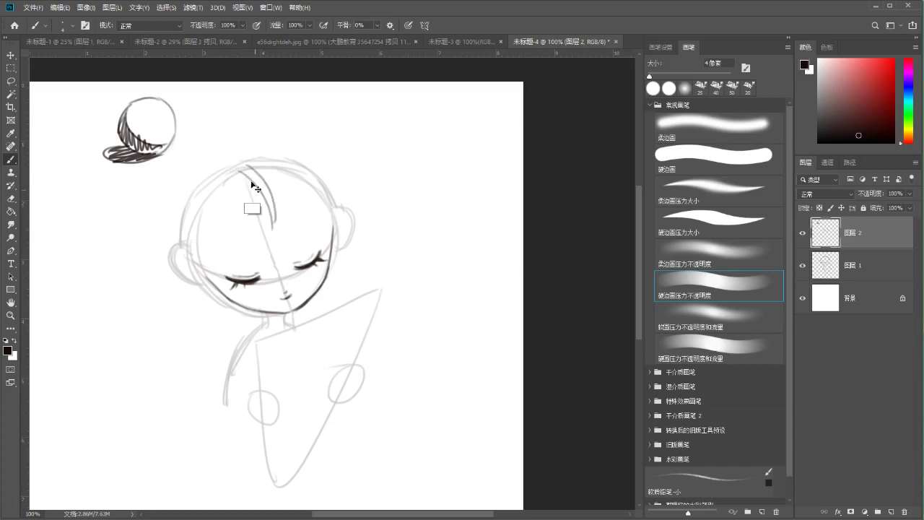
key(ctrl+z)
mouse_move(269, 171)
mouse_down()
mouse_move(277, 195)
mouse_move(295, 198)
mouse_up()
key(ctrl+z)
drag(250, 162, 283, 196)
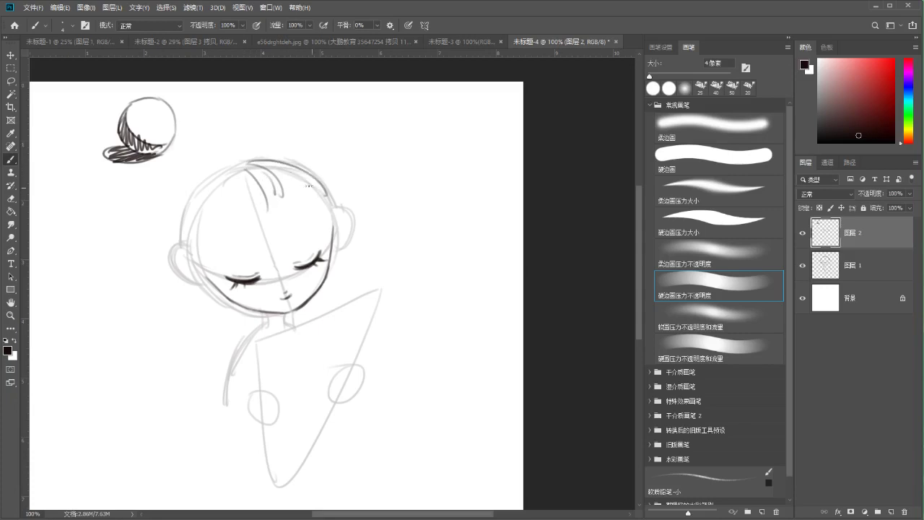
key(ctrl+z)
mouse_move(247, 161)
mouse_down()
mouse_move(309, 177)
mouse_move(275, 196)
mouse_move(333, 200)
mouse_up()
key(ctrl+z)
Compare the head's arc and outline strokes by repeatedly undoing and redoing them
key(ctrl+z)
key(ctrl+shift+z)
key(ctrl+z)
key(ctrl+shift+z)
key(ctrl+z)
key(ctrl+shift+z)
key(ctrl+z)
key(ctrl+shift+z)
key(ctrl+z)
key(ctrl+shift+z)
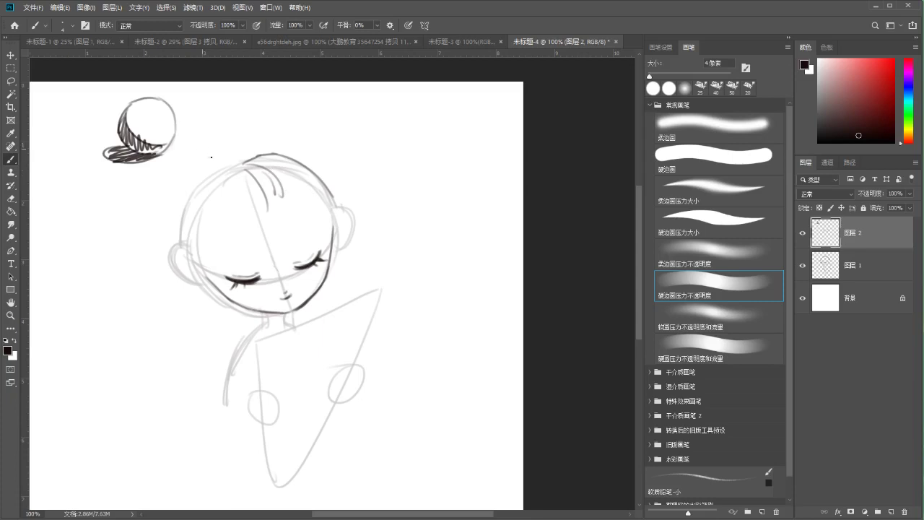
key(ctrl+z)
key(ctrl+shift+z)
key(ctrl+z)
key(ctrl+shift+z)
key(ctrl+z)
key(ctrl+shift+z)
key(ctrl+z)
key(ctrl+shift+z)
key(ctrl+z)
key(ctrl+shift+z)
key(ctrl+z)
key(ctrl+shift+z)
key(ctrl+z)
key(ctrl+shift+z)
Ink the left jaw line, keeping its tail, and return to the fine 4 px brush
drag(197, 275, 207, 297)
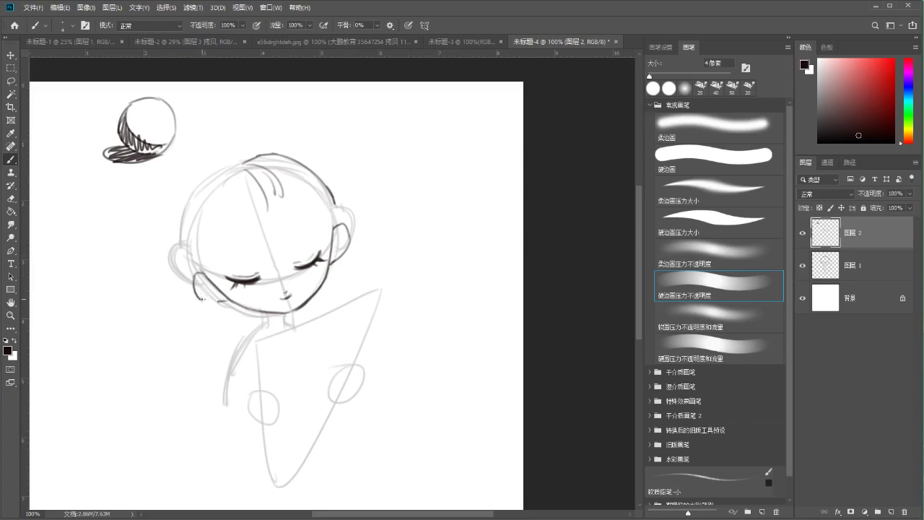
key(ctrl+z)
key(ctrl+shift+z)
drag(231, 254, 220, 245)
key(e)
key(b)
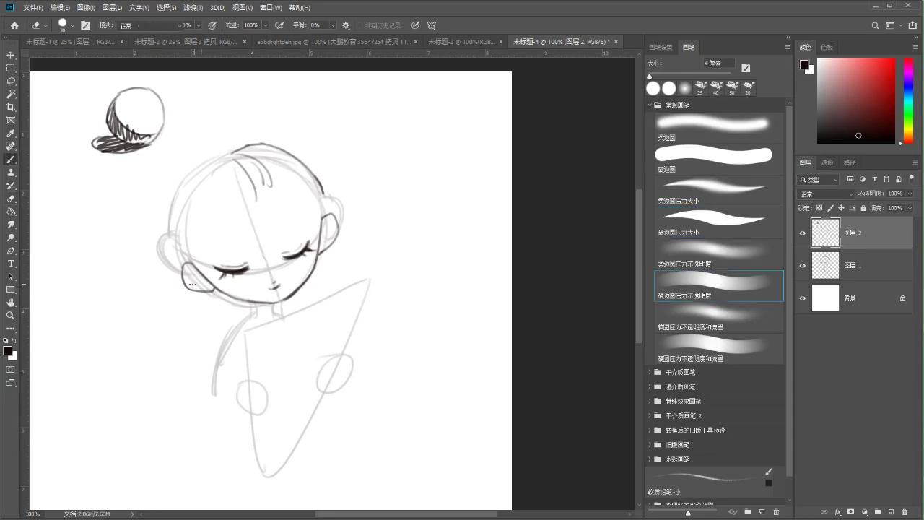
mouse_move(214, 222)
mouse_down()
mouse_move(224, 230)
mouse_move(211, 248)
mouse_up()
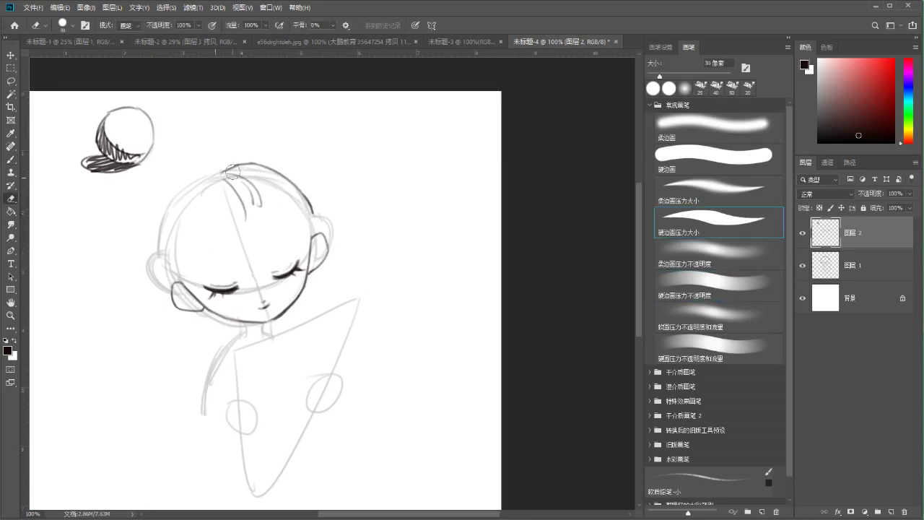
Try hair strokes on the top of the head and forehead, keeping the head stroke
mouse_move(254, 171)
mouse_down()
mouse_move(271, 204)
mouse_move(249, 203)
mouse_move(273, 211)
mouse_move(259, 225)
mouse_up()
key(ctrl+z)
key(ctrl+z)
key(ctrl+z)
key(ctrl+z)
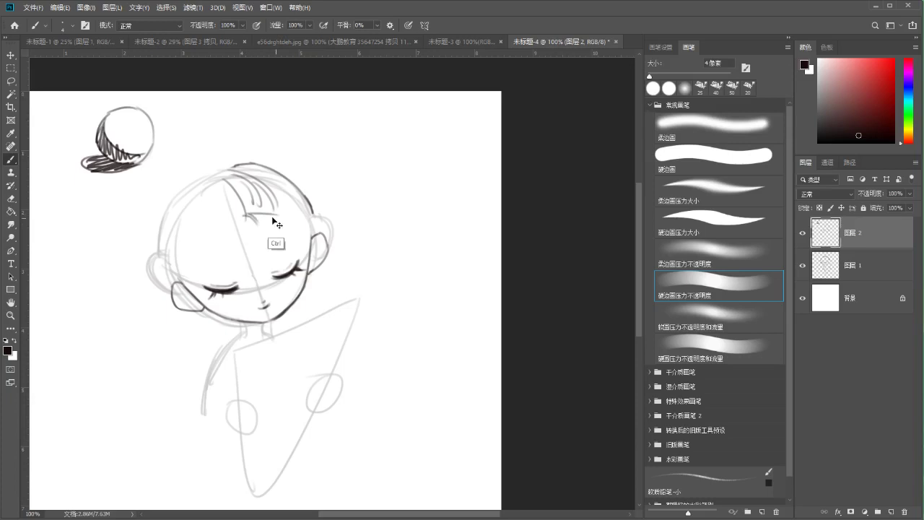
key(ctrl+z)
mouse_move(263, 192)
mouse_down()
mouse_move(253, 221)
mouse_move(270, 217)
mouse_up()
key(ctrl+z)
key(ctrl+z)
key(ctrl+z)
key(ctrl+z)
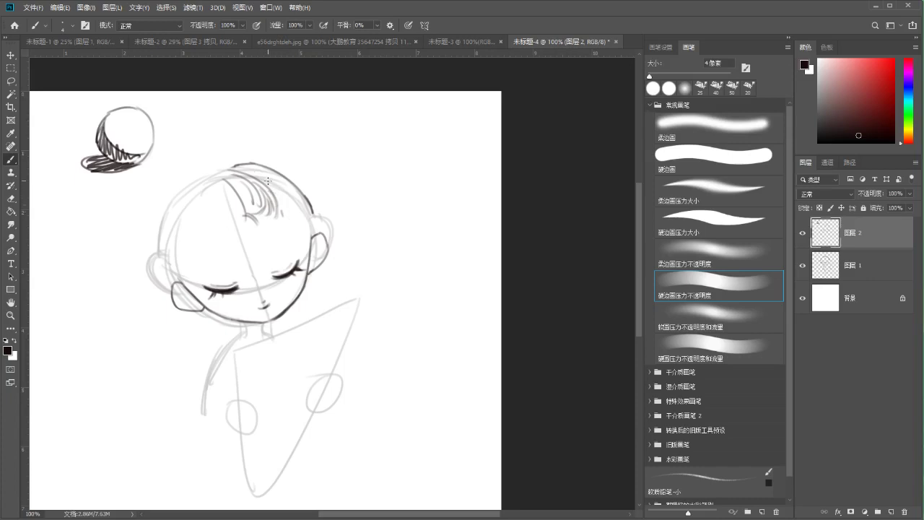
Draw and redraw hair strands along the head's top-right and right edge
key(ctrl+z)
mouse_move(287, 191)
mouse_down()
mouse_move(280, 220)
mouse_move(306, 232)
mouse_up()
key(ctrl+z)
key(ctrl+z)
key(ctrl+z)
drag(288, 193, 309, 254)
key(ctrl+z)
key(ctrl+z)
Ink the top-left and left outline of the head, refining the left curve
key(ctrl+z)
drag(299, 216, 309, 254)
key(ctrl+z)
key(ctrl+z)
drag(306, 209, 312, 245)
key(ctrl+z)
drag(297, 189, 315, 236)
key(ctrl+z)
key(ctrl+z)
drag(308, 205, 314, 239)
key(ctrl+z)
drag(221, 172, 180, 189)
key(ctrl+z)
drag(169, 243, 188, 184)
key(ctrl+z)
key(ctrl+z)
drag(159, 272, 185, 185)
key(ctrl+z)
drag(163, 254, 186, 183)
key(ctrl+z)
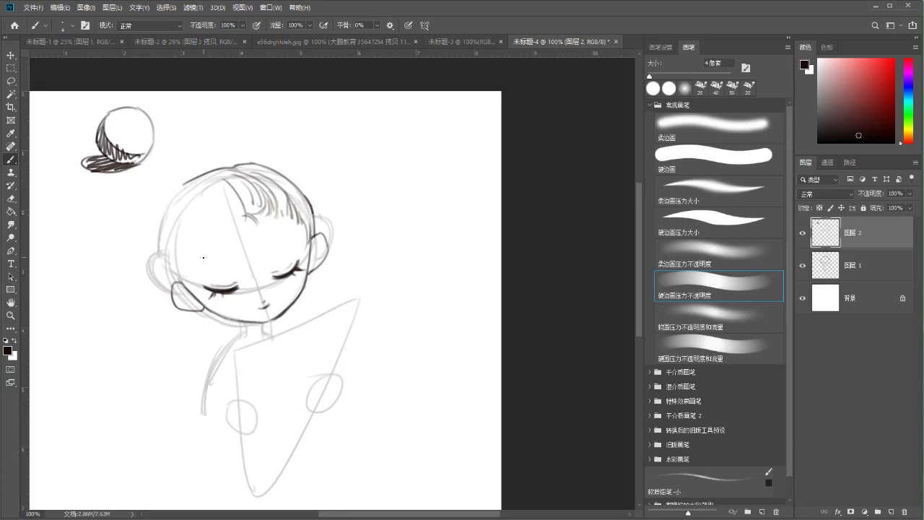
drag(210, 211, 199, 202)
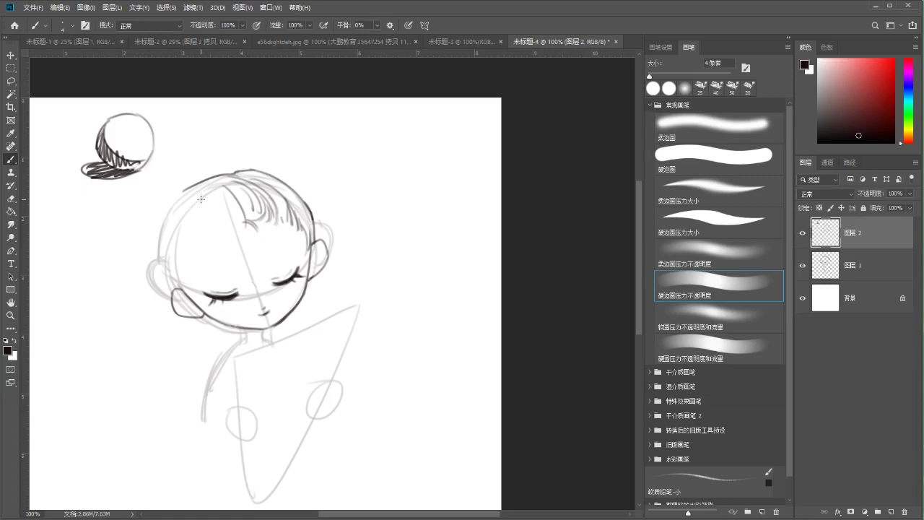
Compare the left outline stroke with and without it, then keep it
key(ctrl+shift+z)
key(ctrl+z)
key(ctrl+shift+z)
key(ctrl+z)
key(ctrl+shift+z)
key(ctrl+z)
key(ctrl+shift+z)
key(ctrl+z)
key(ctrl+shift+z)
key(ctrl+z)
key(ctrl+shift+z)
drag(159, 253, 154, 236)
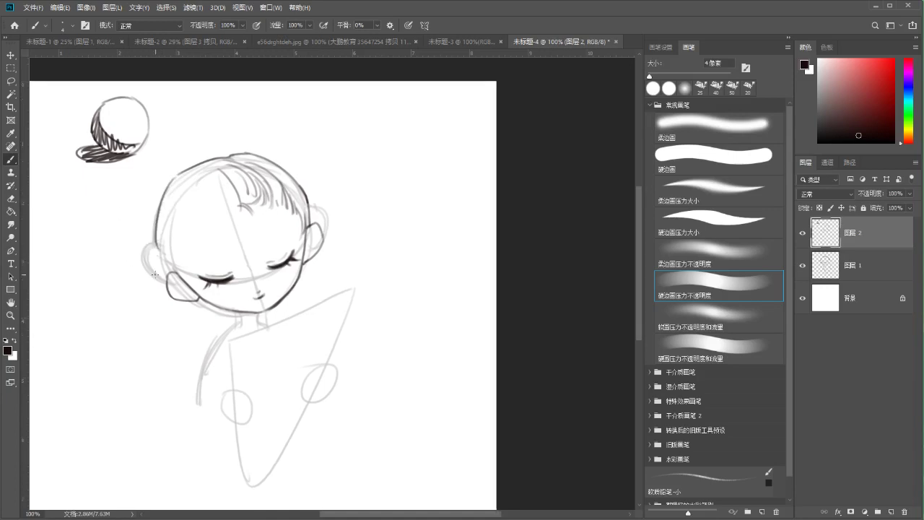
drag(223, 240, 226, 250)
With the 4 px brush, retrace the face's left contour several times, undoing each attempt
key(e)
key(b)
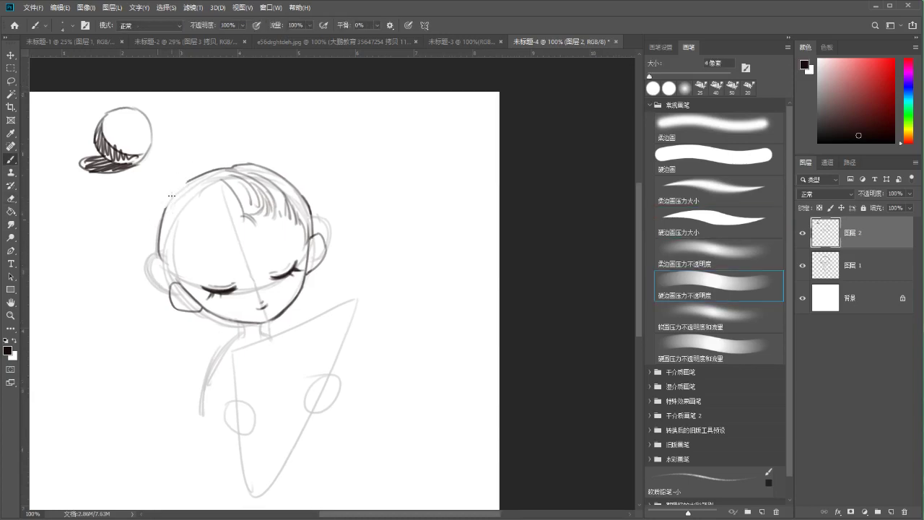
drag(160, 246, 170, 282)
key(ctrl+z)
drag(159, 247, 166, 283)
key(ctrl+z)
drag(156, 244, 164, 287)
key(ctrl+z)
drag(180, 242, 184, 283)
key(ctrl+z)
Try trial strokes on the face's left side and the left ear, then undo them
drag(182, 248, 187, 294)
key(ctrl+z)
key(ctrl+z)
mouse_move(179, 262)
mouse_down()
mouse_move(189, 299)
mouse_move(176, 301)
mouse_up()
key(ctrl+z)
Ink curved fringe strands across the forehead, undoing and redrawing them
key(ctrl+z)
mouse_move(179, 268)
mouse_down()
mouse_move(190, 311)
mouse_move(176, 288)
mouse_up()
key(ctrl+z)
key(ctrl+z)
drag(209, 201, 216, 221)
key(ctrl+z)
mouse_move(202, 182)
mouse_down()
mouse_move(210, 209)
mouse_move(238, 222)
mouse_up()
key(ctrl+z)
key(ctrl+z)
mouse_move(209, 186)
mouse_down()
mouse_move(195, 235)
mouse_move(193, 176)
mouse_move(216, 225)
mouse_up()
key(ctrl+z)
key(ctrl+z)
key(ctrl+z)
key(ctrl+z)
drag(194, 189, 225, 219)
key(ctrl+z)
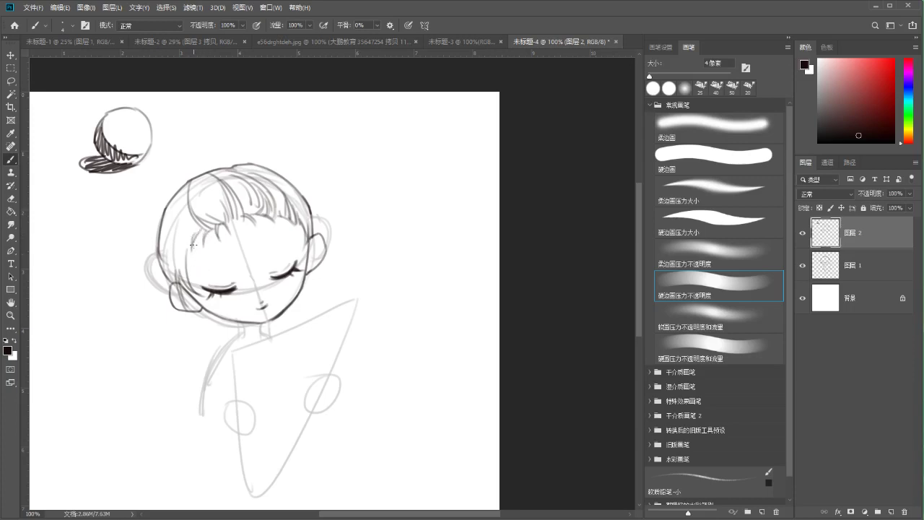
Retry the left face contour, cheek and upper-left edge, undoing unsatisfying strokes
drag(167, 218, 174, 273)
key(ctrl+z)
key(ctrl+z)
mouse_move(164, 214)
mouse_down()
mouse_move(174, 275)
mouse_move(180, 263)
mouse_up()
mouse_move(170, 202)
mouse_down()
mouse_move(176, 244)
mouse_move(166, 243)
mouse_move(171, 196)
mouse_up()
key(ctrl+z)
key(ctrl+z)
drag(170, 255, 186, 258)
key(ctrl+z)
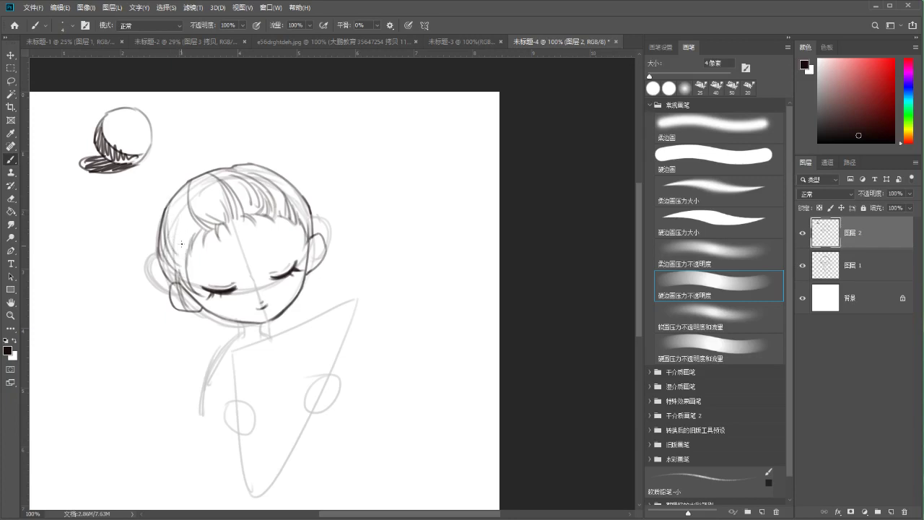
key(ctrl+z)
mouse_move(181, 187)
mouse_down()
mouse_move(189, 237)
mouse_move(179, 237)
mouse_up()
key(ctrl+z)
key(ctrl+z)
Hide and reshow the rough sketch layer 图层 1 to check the inked lines
scroll(188, 180, down, 1)
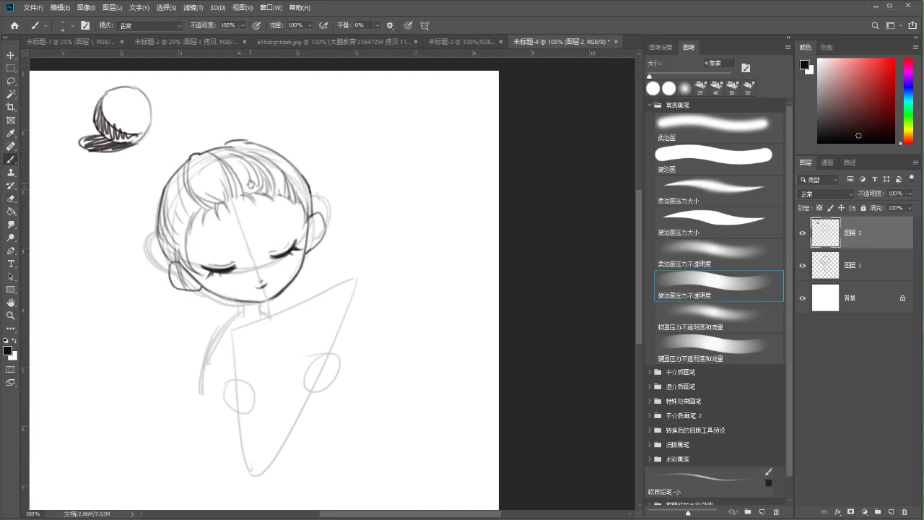
scroll(237, 176, down, 1)
scroll(237, 175, up, 1)
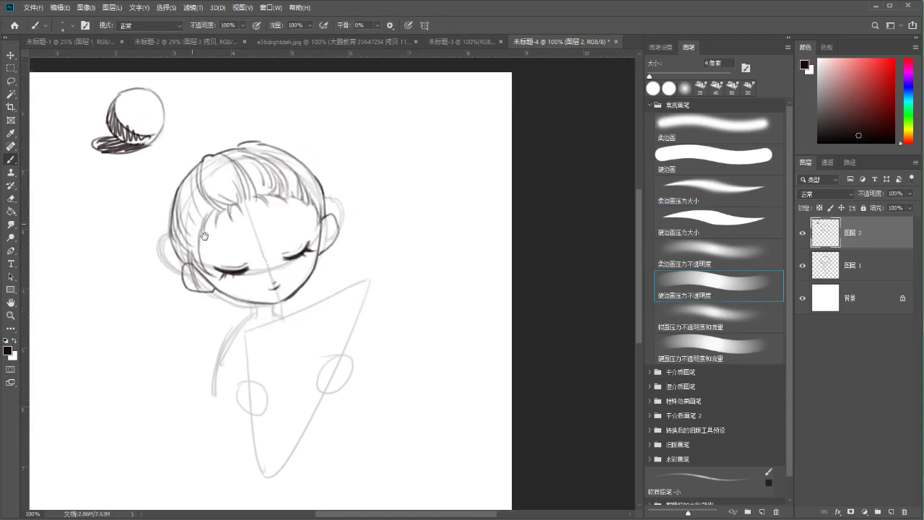
click(802, 267)
click(802, 267)
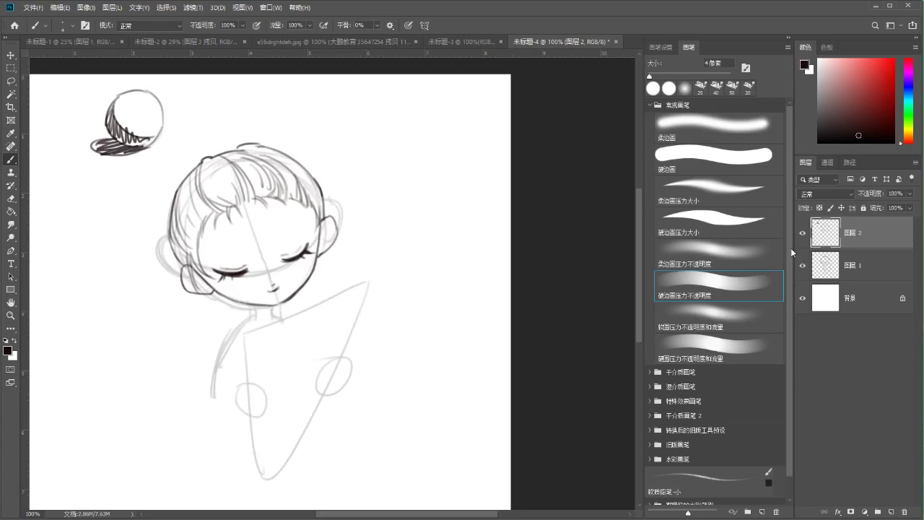
Replace the old ear stroke with a new ear beside the face
mouse_move(309, 218)
mouse_down()
mouse_move(307, 197)
mouse_move(310, 230)
mouse_up()
key(ctrl+z)
drag(317, 194, 311, 233)
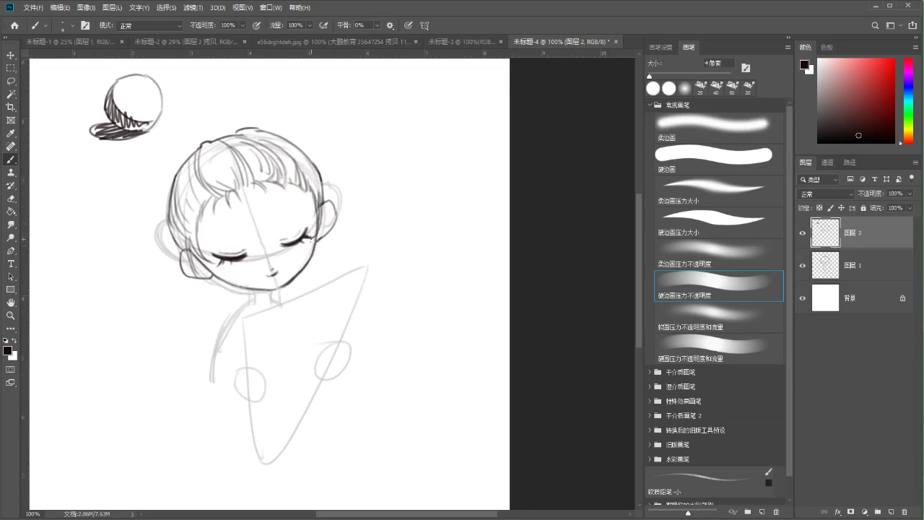
Hatch the small sphere's shadowed side, undoing and redrawing denser strokes
drag(135, 209, 156, 225)
drag(134, 133, 151, 143)
key(ctrl+z)
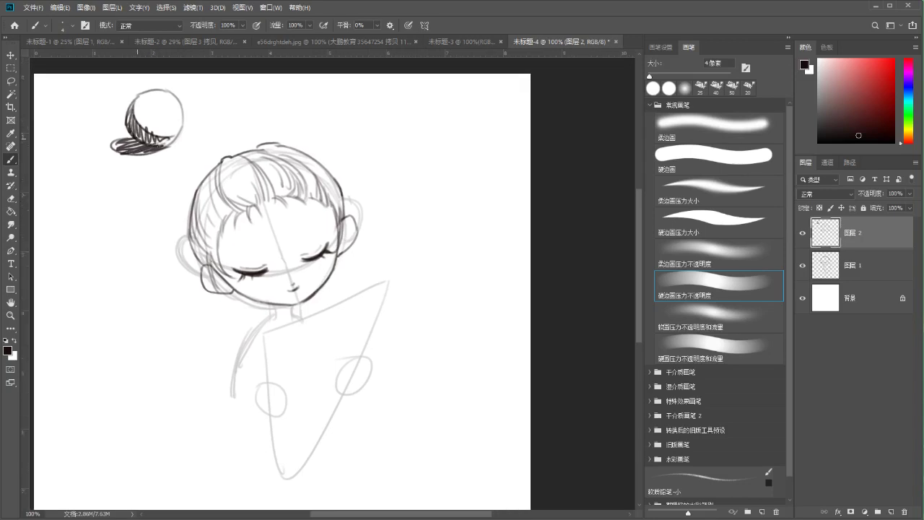
mouse_move(150, 101)
mouse_down()
mouse_move(154, 123)
mouse_move(173, 108)
mouse_move(170, 145)
mouse_move(151, 166)
mouse_up()
key(ctrl+z)
drag(127, 130, 171, 148)
key(ctrl+z)
Try extra shadow hatching and a right-edge stroke on the sphere, then undo them
drag(237, 231, 232, 215)
mouse_move(129, 123)
mouse_down()
mouse_move(166, 130)
mouse_move(121, 110)
mouse_up()
key(ctrl+z)
mouse_move(148, 75)
mouse_down()
mouse_move(164, 100)
mouse_move(159, 112)
mouse_up()
key(ctrl+z)
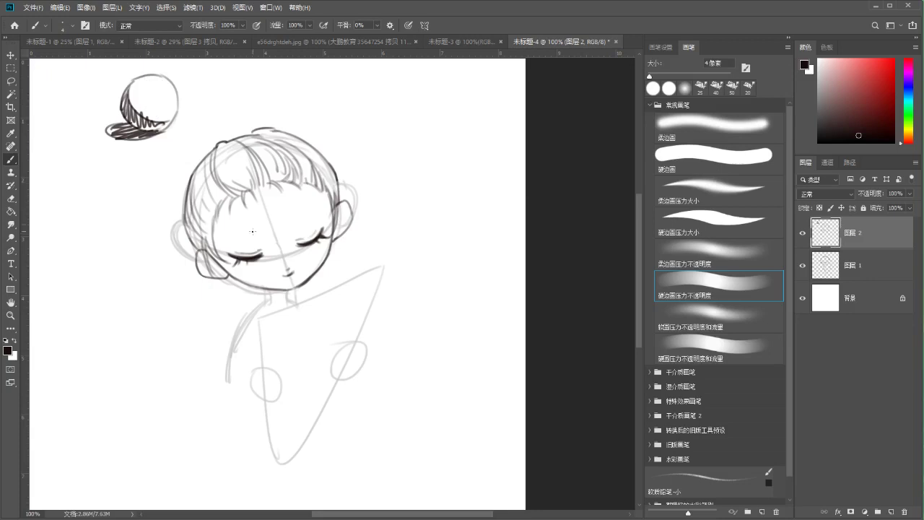
key(ctrl+z)
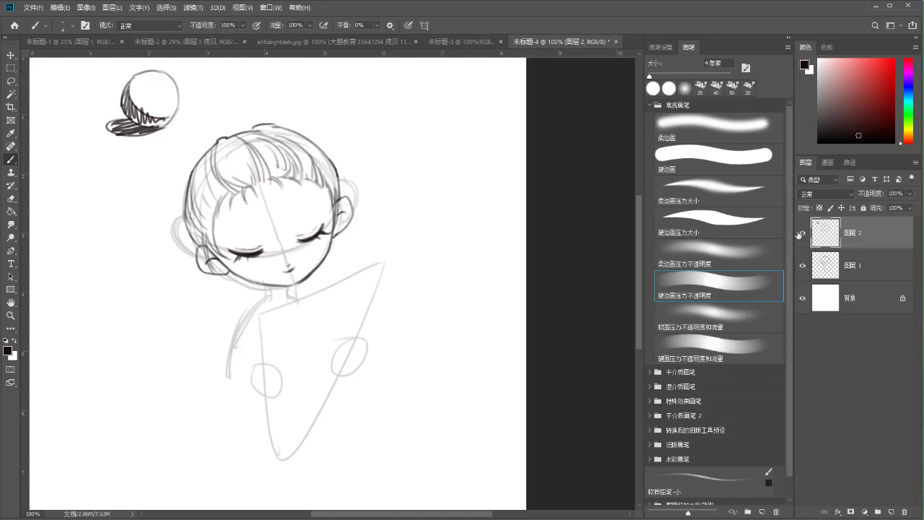
scroll(202, 149, up, 2)
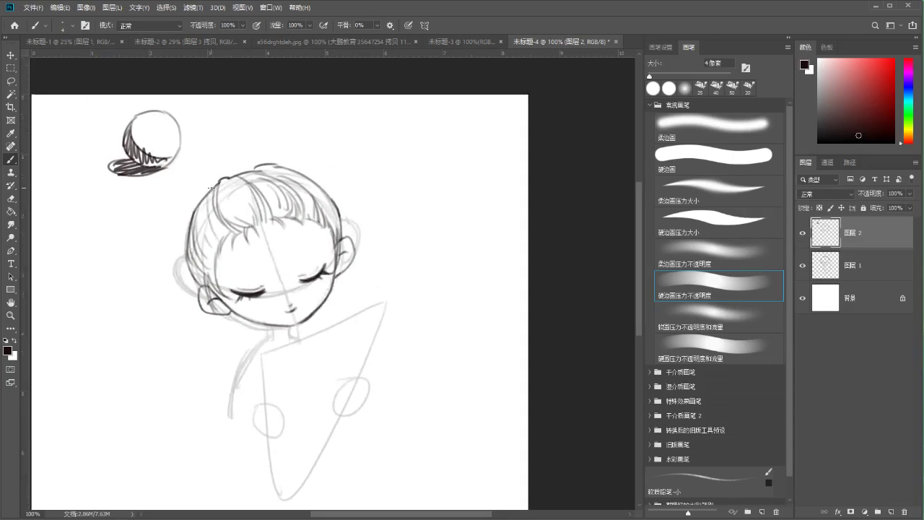
Extend the head outline at top-left and lasso-delete the small sphere sketch
drag(211, 180, 216, 173)
key(l)
drag(150, 90, 154, 93)
key(Delete)
key(ctrl+d)
Try brush arcs over the top of the head, undoing them
key(b)
mouse_move(210, 157)
mouse_down()
mouse_move(254, 150)
mouse_move(264, 163)
mouse_up()
key(ctrl+z)
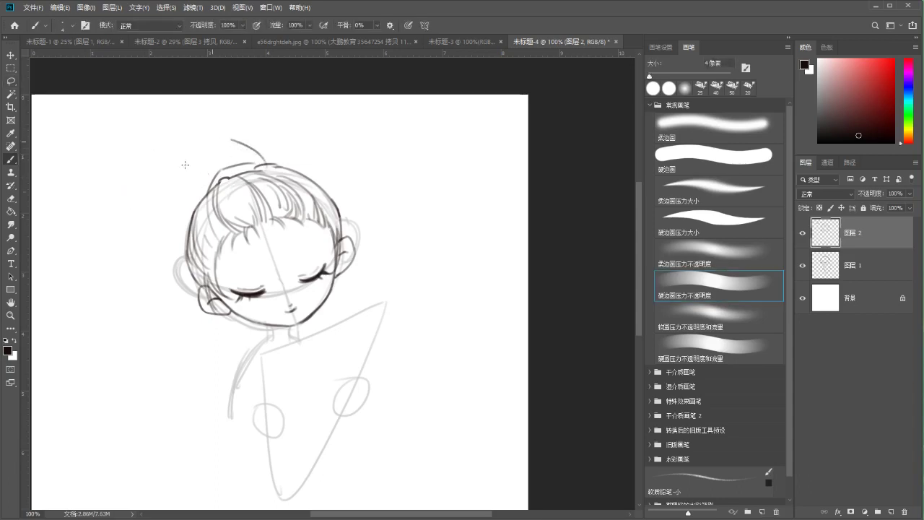
key(ctrl+z)
mouse_move(198, 153)
mouse_down()
mouse_move(243, 139)
mouse_move(267, 165)
mouse_move(278, 153)
mouse_move(261, 159)
mouse_up()
key(ctrl+z)
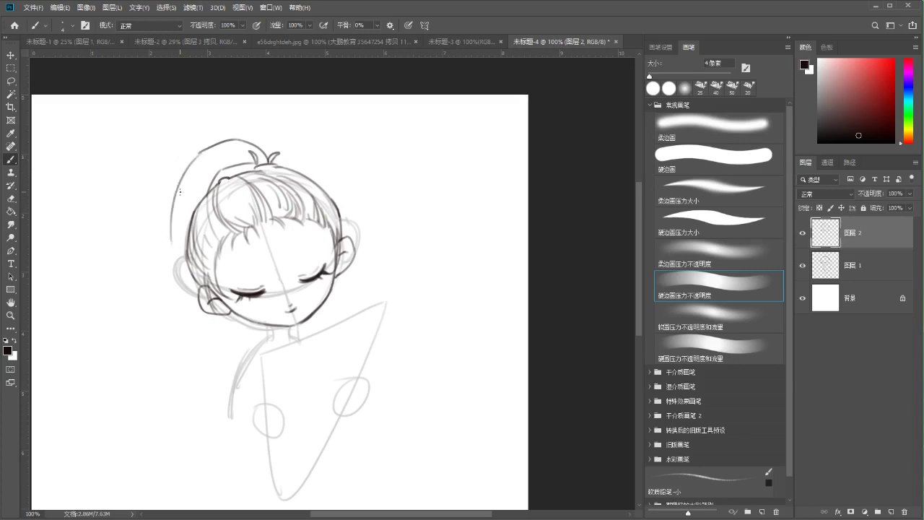
Draw the ponytail arc from the crown down the left side with a curl at its end
drag(195, 154, 172, 265)
key(ctrl+z)
key(ctrl+z)
drag(198, 150, 147, 338)
key(ctrl+z)
drag(163, 254, 148, 338)
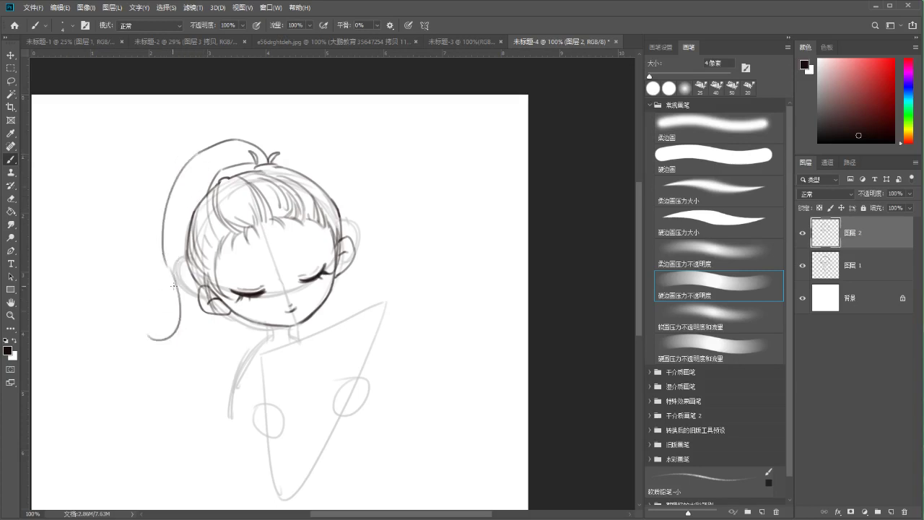
key(ctrl+z)
mouse_move(164, 254)
mouse_down()
mouse_move(172, 310)
mouse_move(153, 333)
mouse_move(175, 303)
mouse_move(160, 332)
mouse_up()
key(ctrl+z)
key(ctrl+z)
mouse_move(189, 288)
mouse_down()
mouse_move(177, 364)
mouse_move(185, 395)
mouse_up()
key(ctrl+z)
key(ctrl+z)
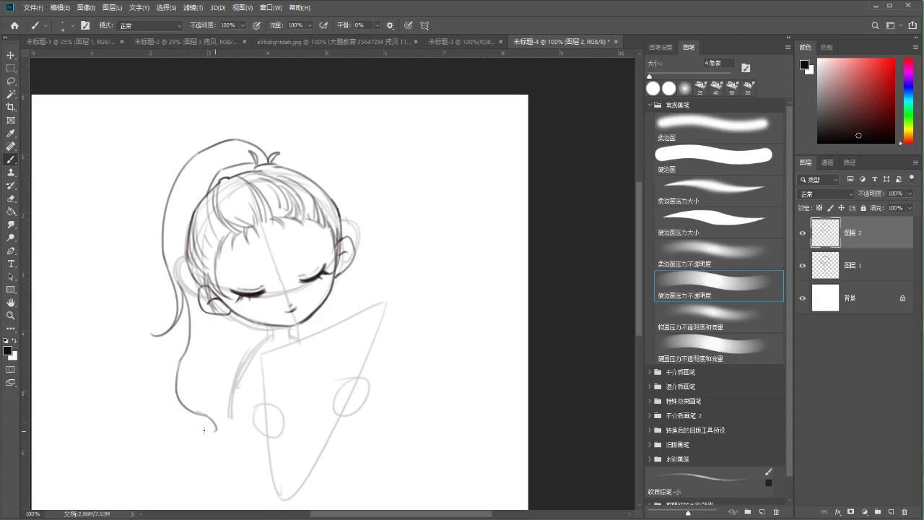
key(ctrl+z)
Add a long wavy ponytail strand and a hair strand below the ear
mouse_move(178, 359)
mouse_down()
mouse_move(172, 384)
mouse_move(198, 436)
mouse_up()
drag(215, 316, 230, 366)
key(ctrl+z)
key(ctrl+z)
drag(232, 316, 219, 371)
key(ctrl+z)
drag(232, 318, 221, 364)
key(ctrl+z)
mouse_move(231, 316)
mouse_down()
mouse_move(208, 377)
mouse_move(223, 370)
mouse_move(201, 402)
mouse_up()
Curve the hair strand's lower end down-left and extend it further down
key(ctrl+z)
drag(216, 370, 199, 433)
key(ctrl+z)
key(ctrl+z)
drag(203, 395, 199, 429)
key(ctrl+z)
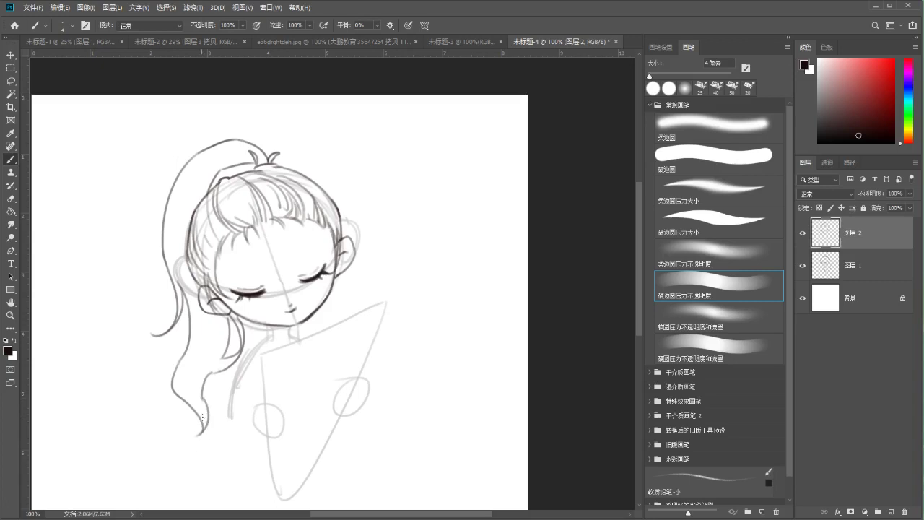
key(ctrl+z)
drag(203, 396, 199, 432)
mouse_move(249, 383)
mouse_down()
mouse_move(231, 324)
mouse_move(210, 314)
mouse_up()
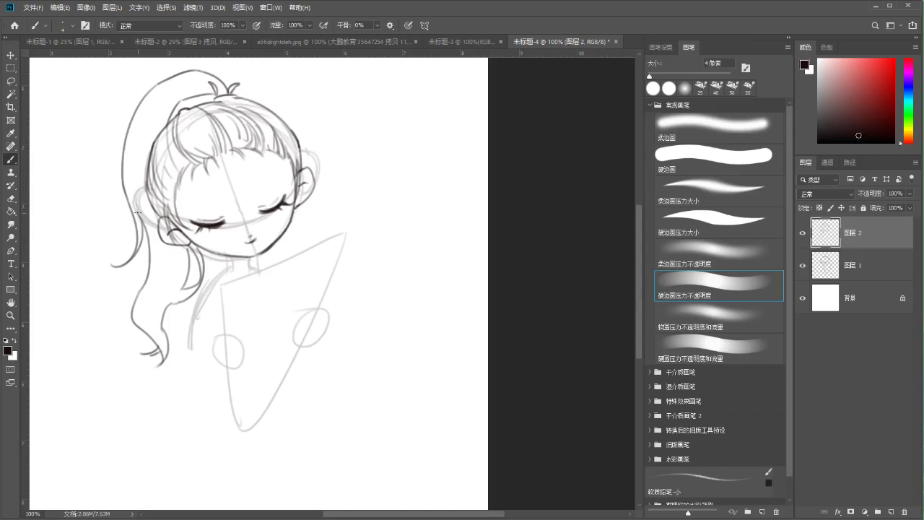
Ink the left side of the neck, redrawing it as a thinner line
key(e)
key(b)
drag(232, 259, 231, 270)
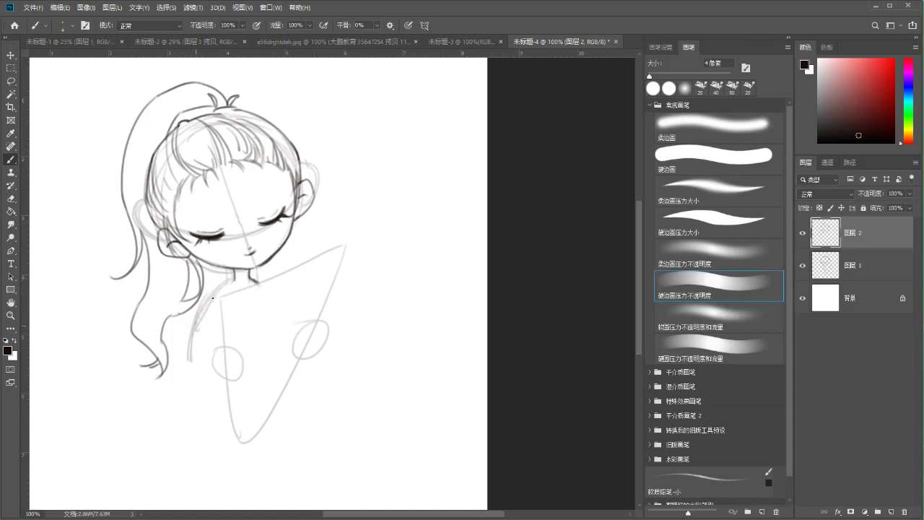
drag(200, 330, 231, 283)
key(ctrl+z)
mouse_move(200, 330)
mouse_down()
mouse_move(224, 286)
mouse_move(244, 287)
mouse_up()
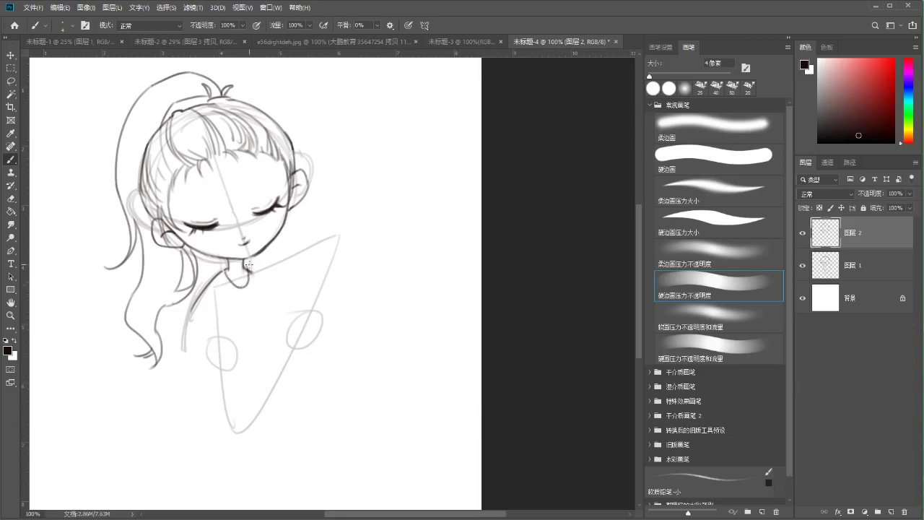
Draw the left side of the collar under the chin
key(e)
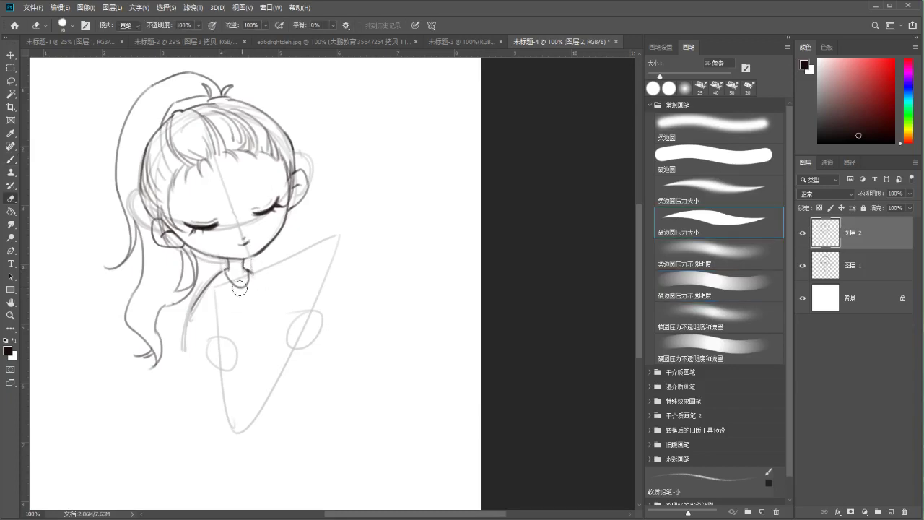
key(b)
drag(219, 272, 229, 284)
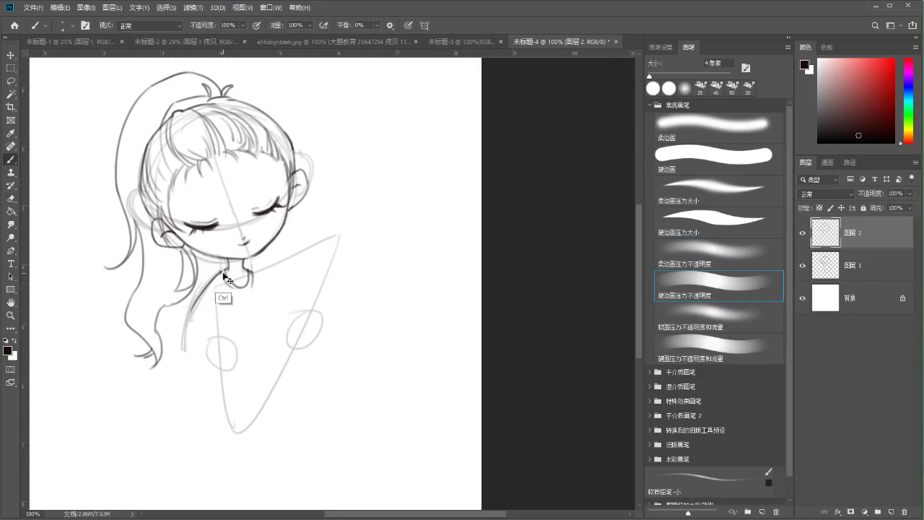
drag(229, 312, 223, 293)
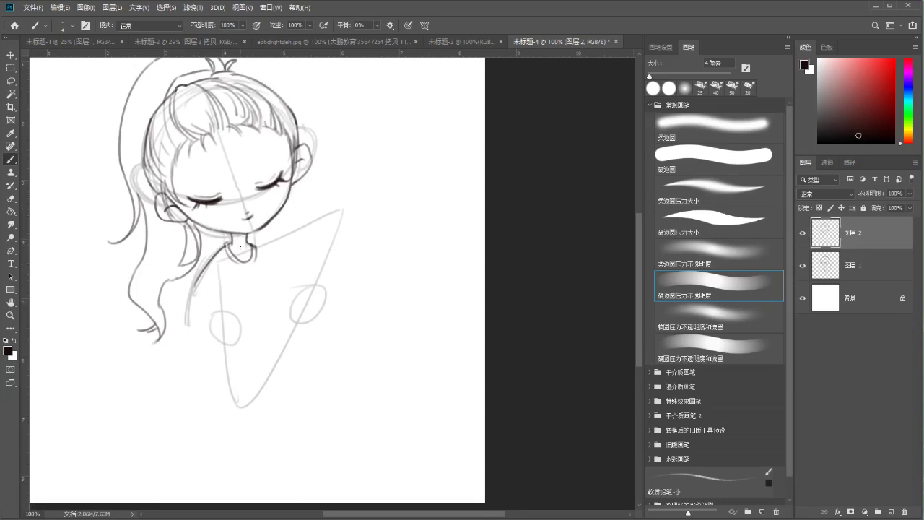
Draw the left shoulder curve below the collar, retrying it several times
key(e)
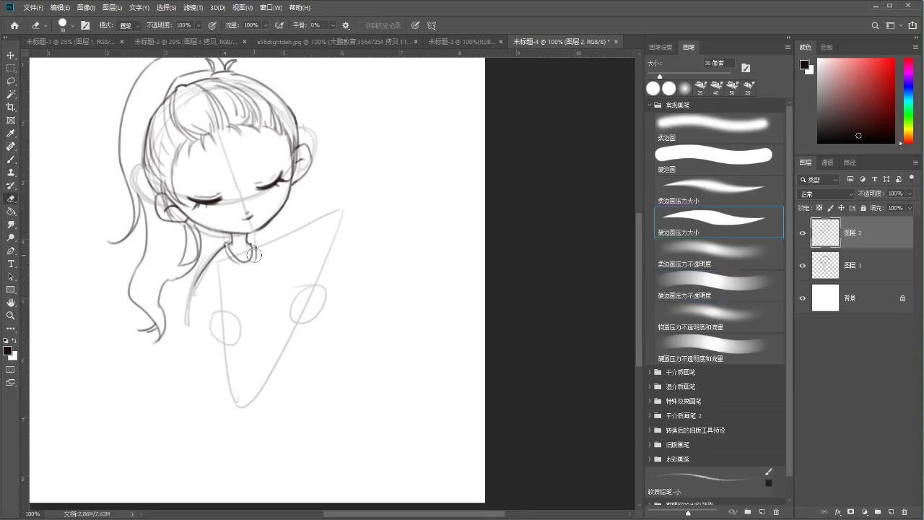
key(b)
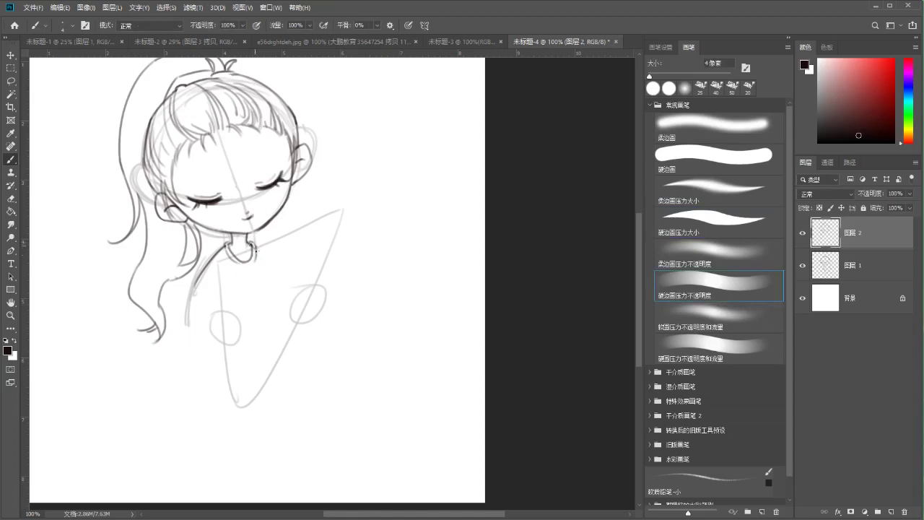
drag(195, 283, 208, 340)
key(ctrl+z)
mouse_move(194, 288)
mouse_down()
mouse_move(190, 307)
mouse_move(210, 337)
mouse_up()
key(ctrl+z)
key(ctrl+z)
drag(190, 300, 216, 339)
Try a slanted line down from the collar, then draw a small hooked hand below it
key(ctrl+z)
drag(226, 257, 220, 292)
key(ctrl+z)
drag(230, 256, 215, 292)
key(ctrl+z)
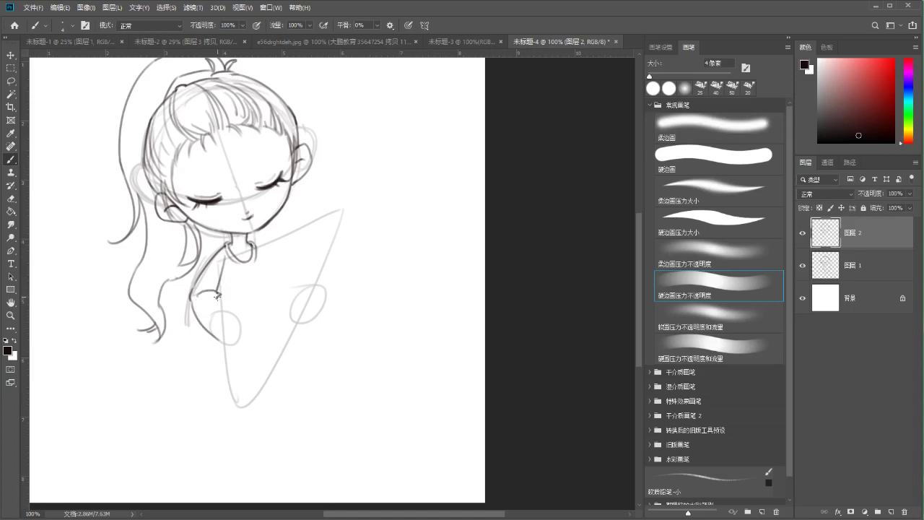
mouse_move(206, 293)
mouse_down()
mouse_move(233, 309)
mouse_move(226, 340)
mouse_move(210, 350)
mouse_move(208, 385)
mouse_up()
Handwrite 老板 in the blank area at top right with a down arrow beneath it
drag(339, 109, 358, 119)
drag(357, 107, 369, 105)
drag(365, 98, 369, 118)
drag(373, 101, 389, 121)
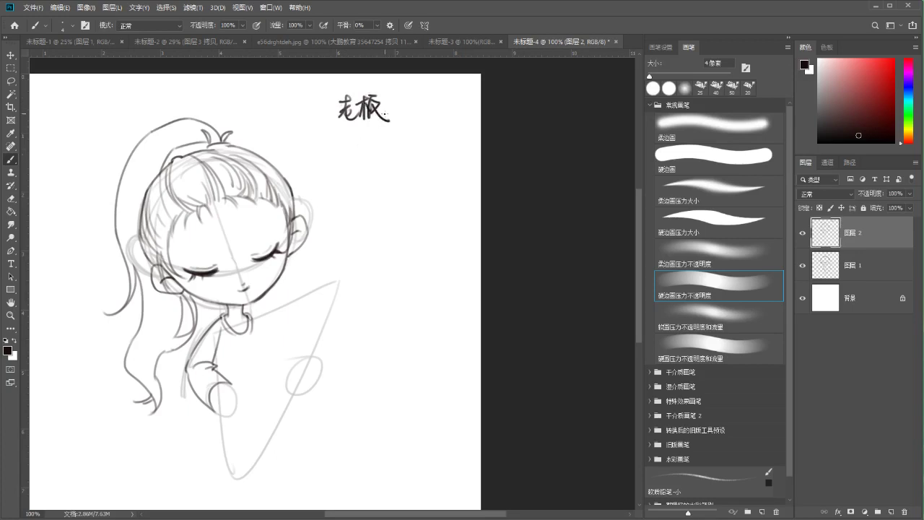
drag(355, 87, 352, 81)
drag(359, 127, 359, 138)
drag(363, 131, 347, 160)
Write 要求 below the arrow, followed by the bracketed note (价,画?)
mouse_move(348, 151)
mouse_down()
mouse_move(359, 169)
mouse_move(375, 153)
mouse_up()
drag(369, 149, 369, 166)
drag(373, 157, 384, 164)
mouse_move(374, 144)
mouse_down()
mouse_move(392, 167)
mouse_move(398, 160)
mouse_up()
drag(401, 155, 408, 168)
mouse_move(415, 160)
mouse_down()
mouse_move(413, 167)
mouse_move(435, 153)
mouse_up()
drag(422, 162, 440, 166)
drag(438, 150, 454, 175)
click(446, 167)
Try underlining the 要求 line and undo it, then draw a down arrow below 要求
drag(328, 182, 489, 180)
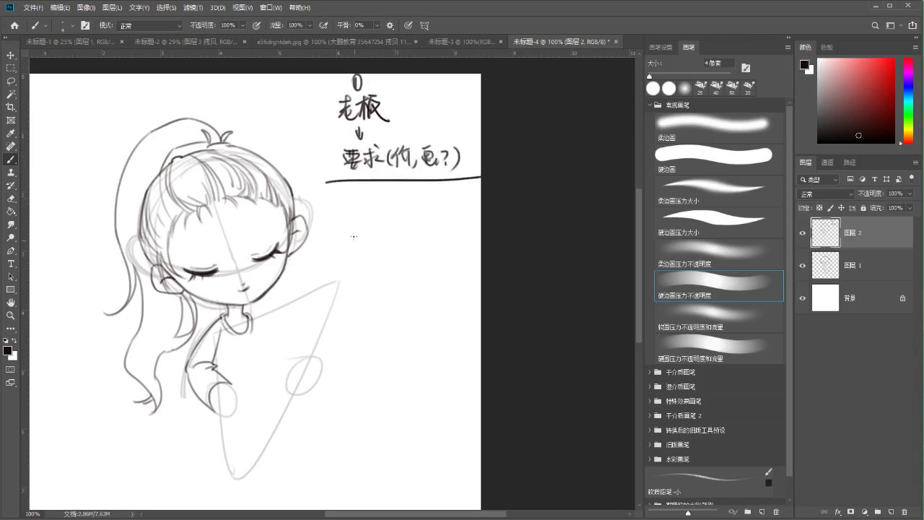
key(ctrl+z)
drag(331, 181, 463, 185)
key(ctrl+z)
drag(360, 176, 360, 189)
drag(355, 182, 364, 182)
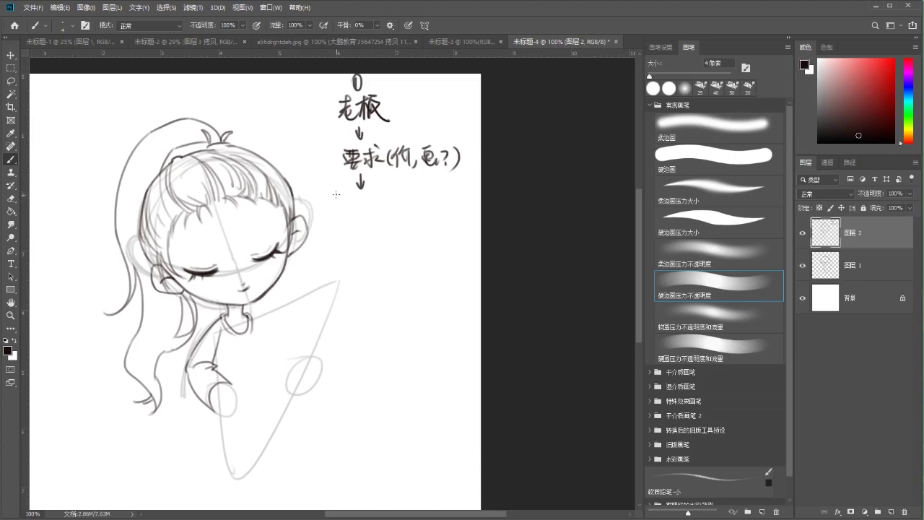
Write the workflow chain 草→线→成图 below the arrow
drag(336, 189, 337, 196)
drag(341, 189, 340, 196)
drag(335, 198, 344, 205)
drag(332, 209, 345, 208)
drag(339, 206, 340, 222)
drag(374, 200, 382, 197)
drag(374, 205, 383, 203)
drag(377, 192, 386, 210)
drag(385, 194, 414, 208)
mouse_move(412, 197)
mouse_down()
mouse_move(424, 195)
mouse_move(428, 210)
mouse_up()
mouse_move(426, 198)
mouse_down()
mouse_move(421, 207)
mouse_move(423, 192)
mouse_up()
mouse_move(429, 191)
mouse_down()
mouse_move(430, 209)
mouse_move(444, 208)
mouse_up()
drag(433, 195, 444, 208)
Try circling 线 and underlining the workflow line, undoing each, then lasso the line and shift it left
drag(391, 183, 341, 185)
key(ctrl+z)
key(ctrl+z)
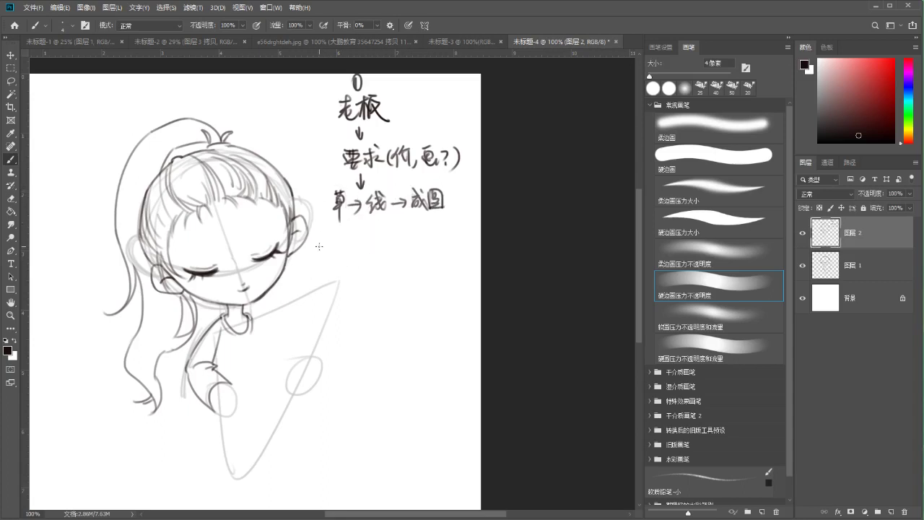
mouse_move(358, 189)
mouse_down()
mouse_move(383, 182)
mouse_move(371, 184)
mouse_up()
key(ctrl+z)
drag(325, 217, 458, 214)
key(ctrl+z)
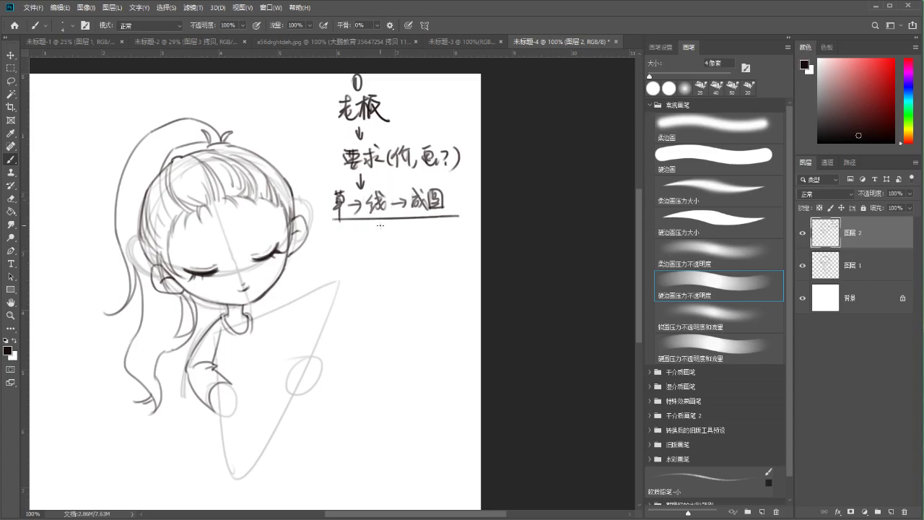
key(l)
mouse_move(330, 185)
mouse_down()
mouse_move(386, 182)
mouse_move(474, 226)
mouse_move(340, 242)
mouse_move(330, 186)
mouse_up()
drag(372, 213, 360, 218)
Deselect, return to the brush, and draw a down arrow below the workflow line
key(ctrl+d)
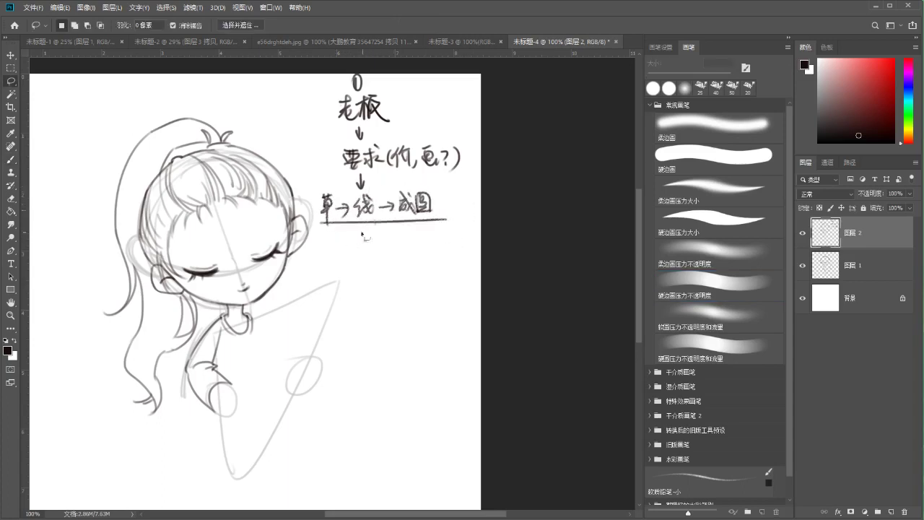
key(b)
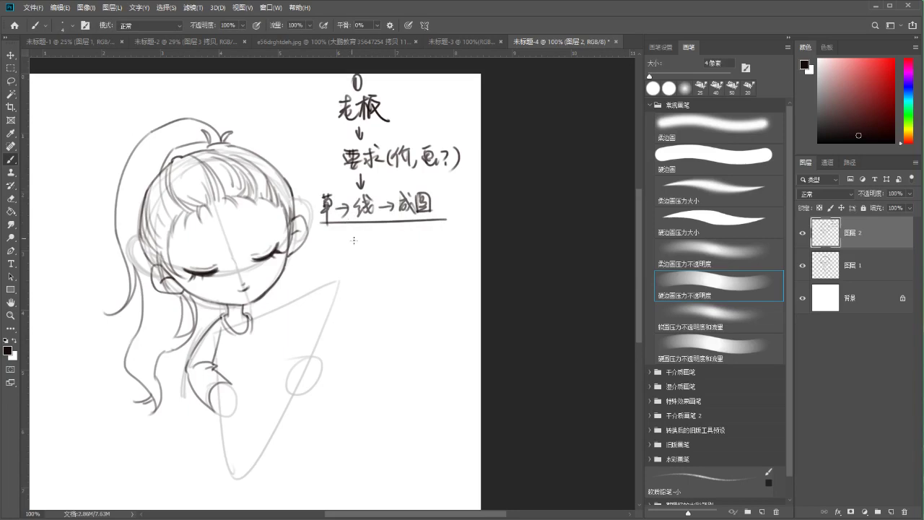
scroll(333, 212, down, 3)
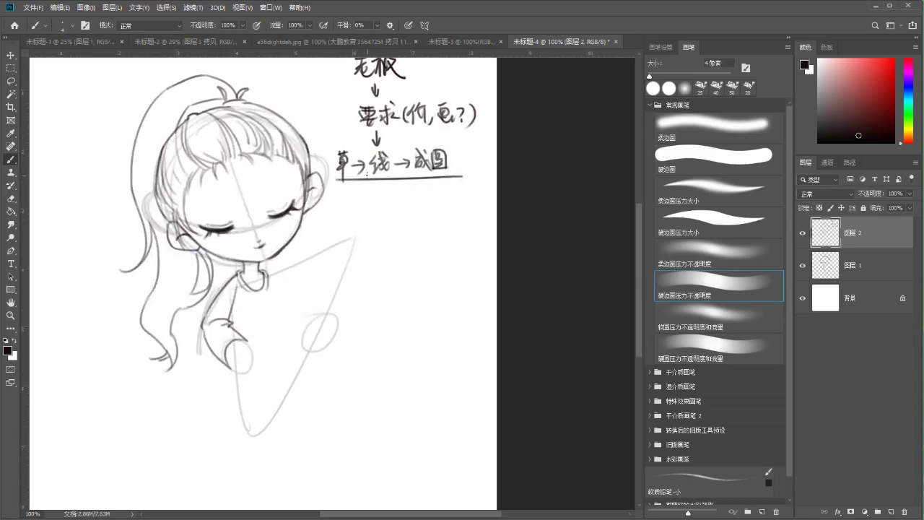
mouse_move(384, 187)
mouse_down()
mouse_move(383, 203)
mouse_move(388, 193)
mouse_up()
Try circling the workflow line and the character 草, undoing each attempt
mouse_move(345, 135)
mouse_down()
mouse_move(426, 193)
mouse_move(422, 139)
mouse_up()
key(ctrl+z)
drag(356, 165, 357, 188)
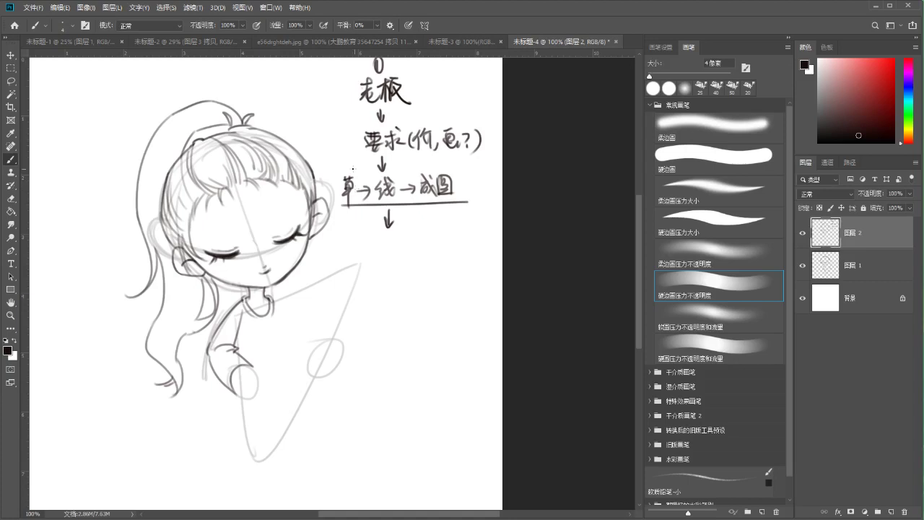
mouse_move(343, 171)
mouse_down()
mouse_move(339, 165)
mouse_move(322, 204)
mouse_up()
key(ctrl+z)
key(ctrl+z)
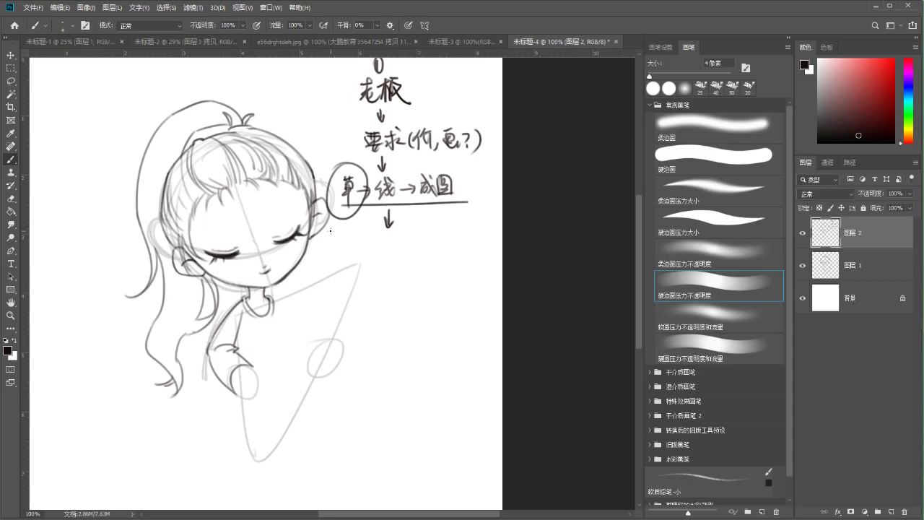
key(ctrl+z)
drag(346, 167, 345, 173)
key(ctrl+z)
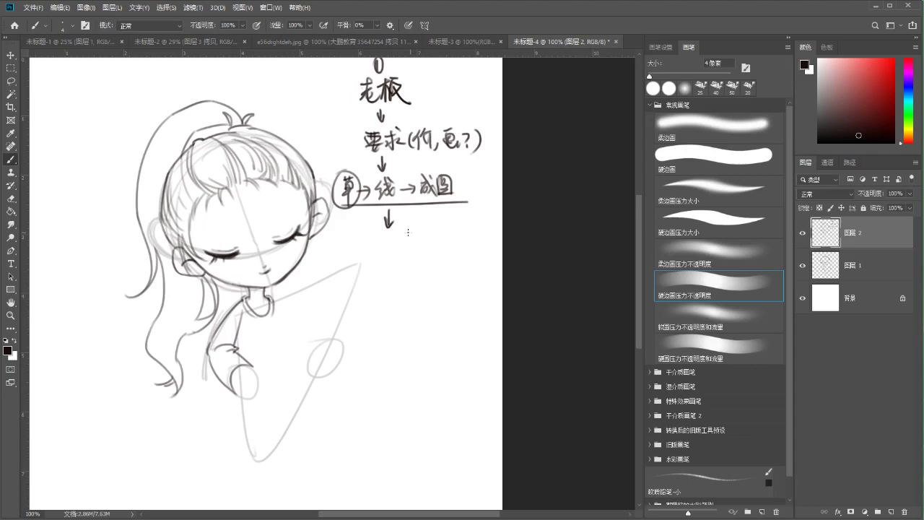
drag(439, 217, 443, 232)
key(ctrl+z)
Try circling the final step of the note and an oval around the head, undoing both
key(ctrl+z)
key(ctrl+z)
key(ctrl+z)
drag(366, 208, 365, 190)
drag(433, 142, 455, 148)
key(ctrl+z)
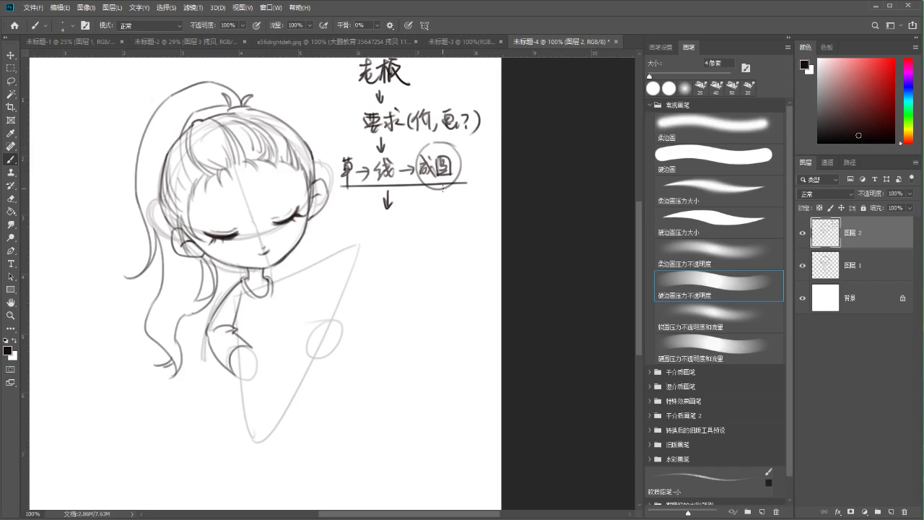
key(ctrl+z)
mouse_move(216, 115)
mouse_down()
mouse_move(166, 144)
mouse_move(332, 303)
mouse_move(281, 368)
mouse_up()
key(ctrl+z)
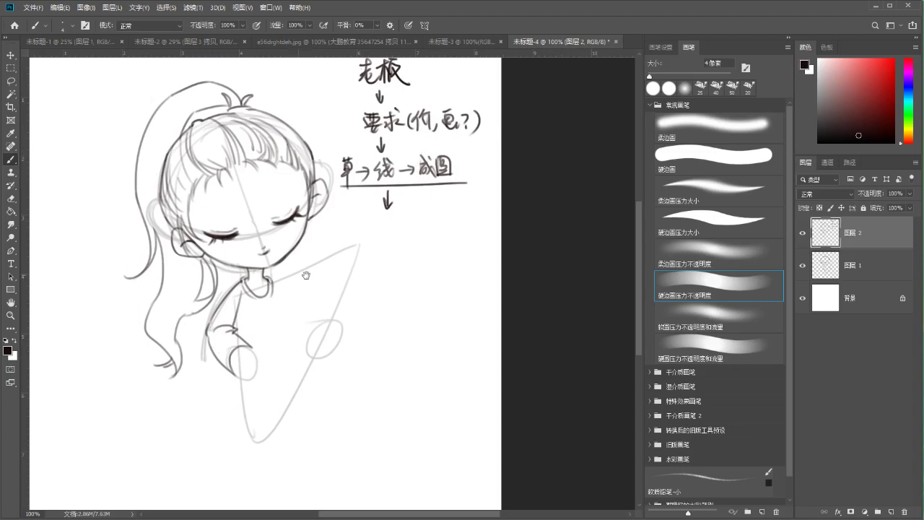
Try a collar line, then an oval and a box around the workflow line, undoing each
drag(301, 264, 313, 211)
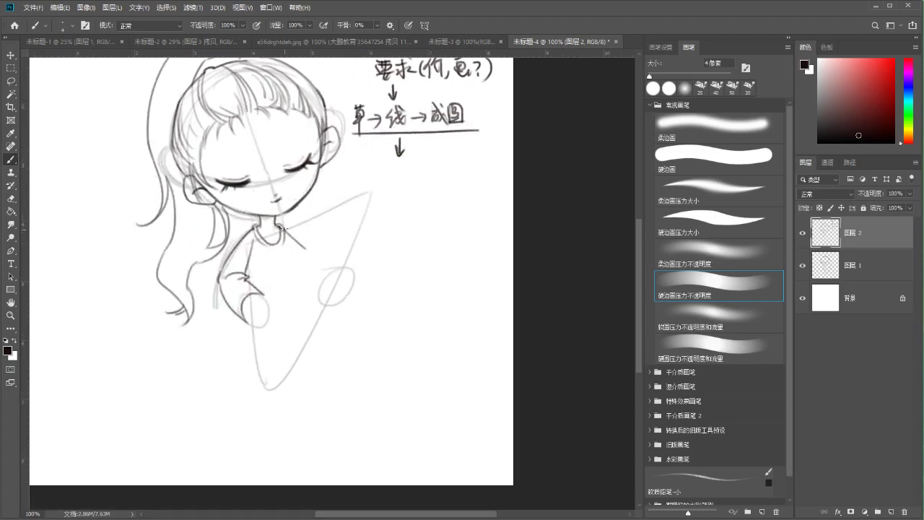
mouse_move(278, 231)
mouse_down()
mouse_move(360, 193)
mouse_move(352, 259)
mouse_up()
key(ctrl+z)
mouse_move(369, 138)
mouse_down()
mouse_move(392, 194)
mouse_move(497, 153)
mouse_move(361, 140)
mouse_up()
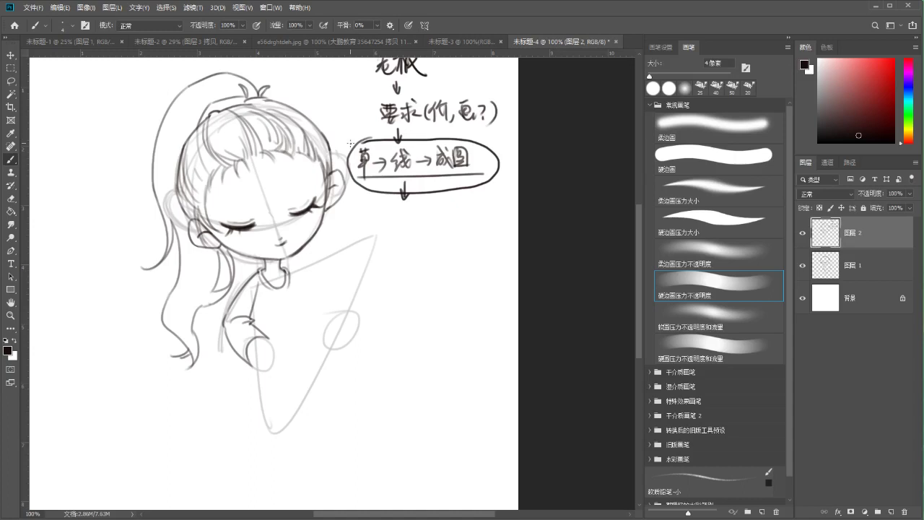
key(ctrl+z)
mouse_move(356, 145)
mouse_down()
mouse_move(470, 138)
mouse_move(408, 187)
mouse_up()
key(ctrl+z)
key(ctrl+z)
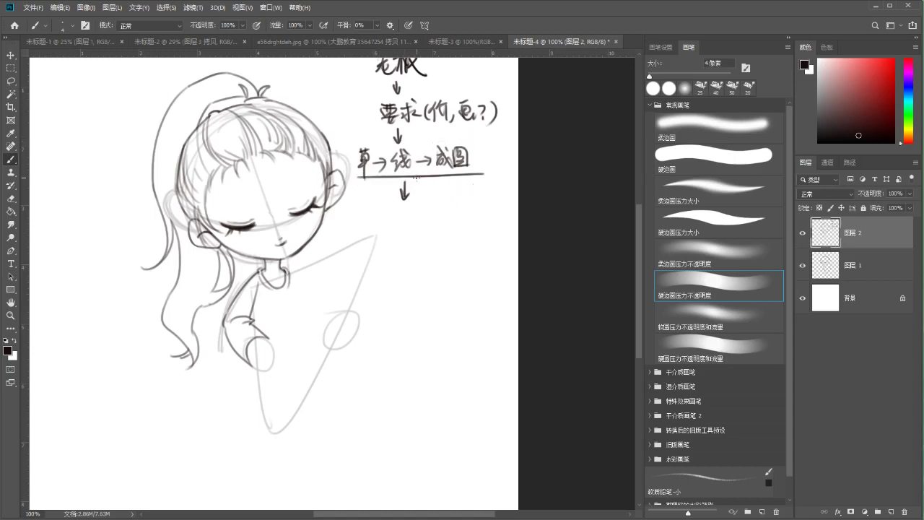
Ink the girl's right shoulder line and a curve rising from her neck to the upper right
scroll(310, 239, down, 2)
drag(284, 254, 311, 282)
mouse_move(286, 252)
mouse_down()
mouse_move(372, 211)
mouse_move(336, 281)
mouse_up()
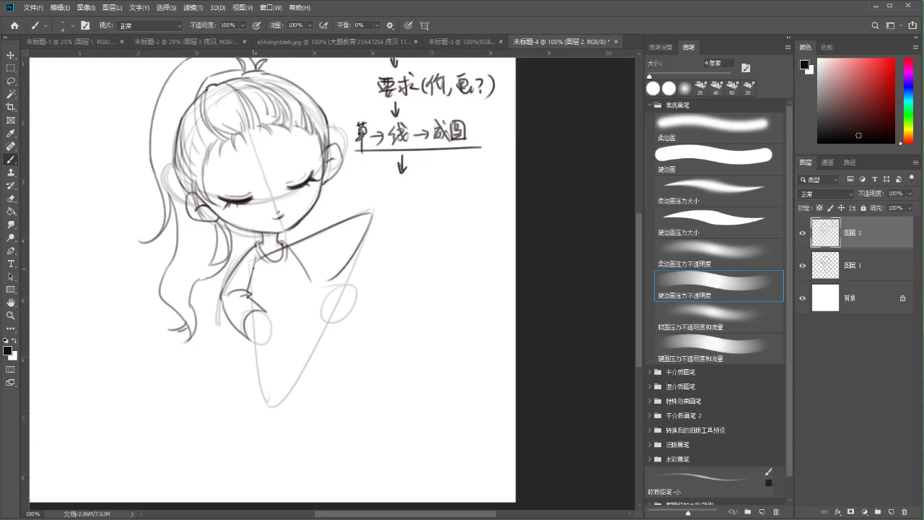
Repeatedly draw and undo the chest curve and the long line down from the shoulder
mouse_move(258, 264)
mouse_down()
mouse_move(332, 279)
mouse_move(252, 262)
mouse_move(305, 279)
mouse_up()
key(ctrl+z)
key(ctrl+z)
drag(375, 212, 290, 385)
key(ctrl+z)
key(ctrl+z)
key(ctrl+z)
mouse_move(374, 215)
mouse_down()
mouse_move(304, 348)
mouse_move(370, 214)
mouse_move(309, 333)
mouse_up()
key(ctrl+z)
drag(253, 263, 289, 335)
key(ctrl+z)
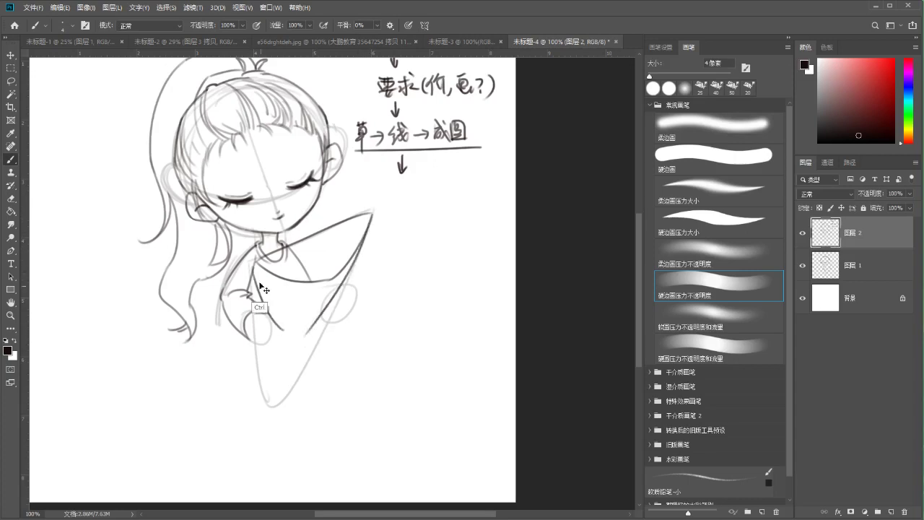
drag(253, 261, 288, 334)
Draw the chest curve down to the arm and try joining the stroke ends, undoing the joins
key(ctrl+z)
key(ctrl+z)
drag(373, 214, 295, 339)
drag(252, 261, 283, 338)
key(ctrl+z)
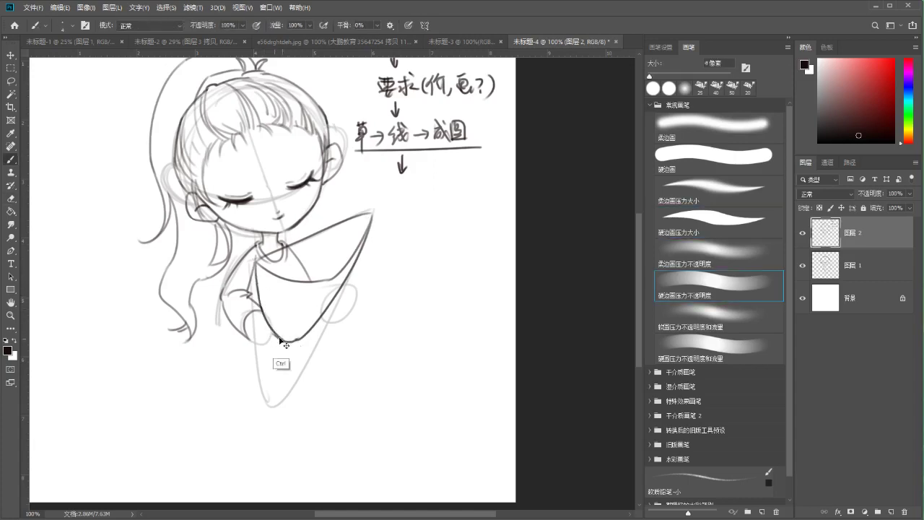
drag(277, 334, 296, 339)
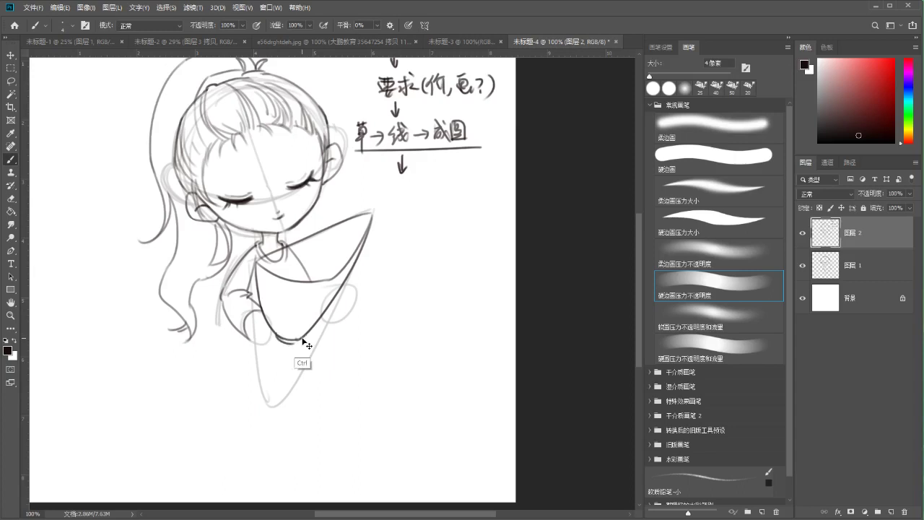
key(ctrl+z)
mouse_move(279, 341)
mouse_down()
mouse_move(330, 326)
mouse_move(316, 356)
mouse_move(330, 329)
mouse_move(299, 348)
mouse_up()
key(ctrl+z)
Switch between eraser and brush to clean up the neck strokes under the chin
key(e)
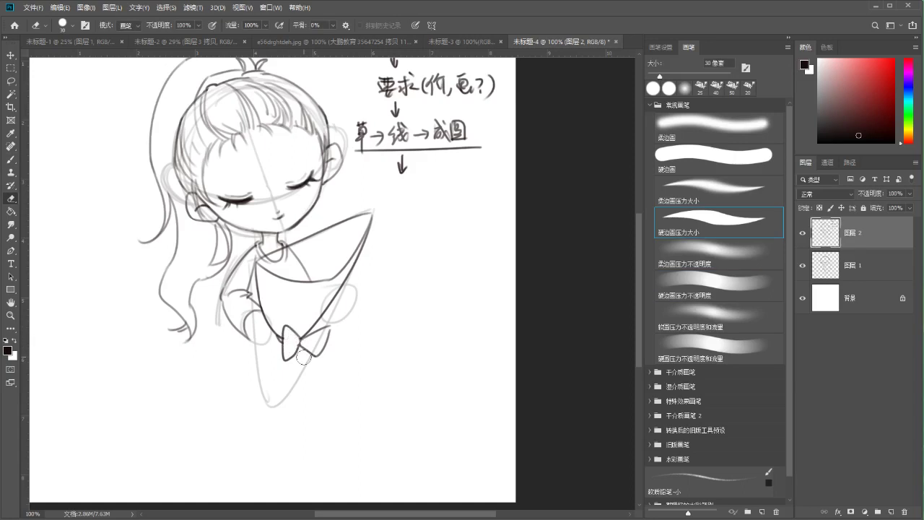
mouse_move(281, 255)
mouse_down()
mouse_move(292, 280)
mouse_move(305, 278)
mouse_move(283, 286)
mouse_move(319, 300)
mouse_move(306, 270)
mouse_up()
key(b)
key(ctrl+z)
mouse_move(322, 236)
mouse_down()
mouse_move(295, 267)
mouse_move(309, 279)
mouse_move(329, 247)
mouse_up()
key(ctrl+z)
key(ctrl+z)
key(e)
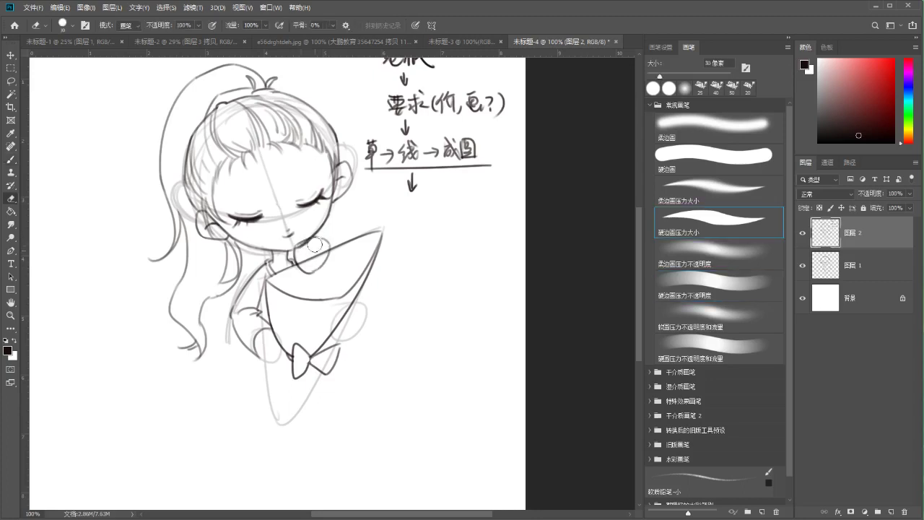
key(ctrl+z)
key(ctrl+z)
key(ctrl+z)
key(ctrl+z)
key(ctrl+z)
key(ctrl+z)
key(ctrl+z)
key(ctrl+z)
key(ctrl+z)
key(ctrl+z)
key(b)
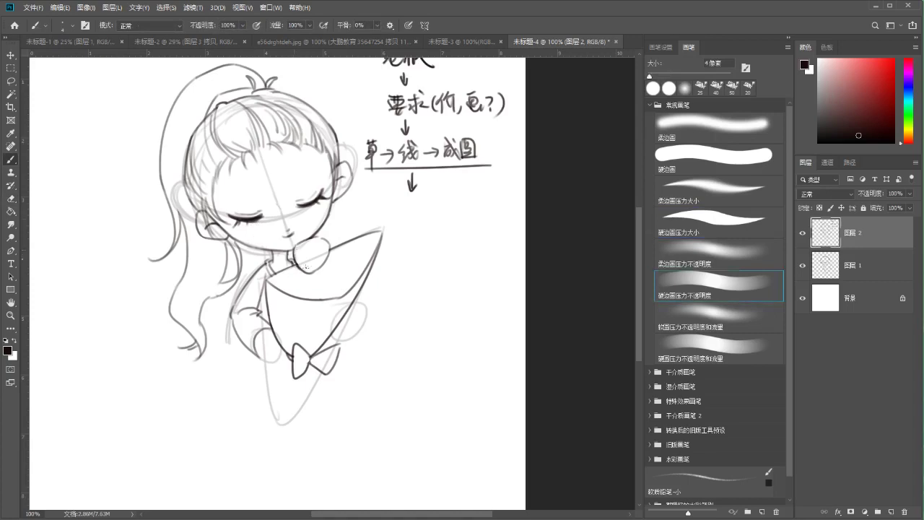
Clean up below the neck circle with eraser and brush, then ink the hand and sleeve lines near the chin
key(ctrl+z)
key(ctrl+z)
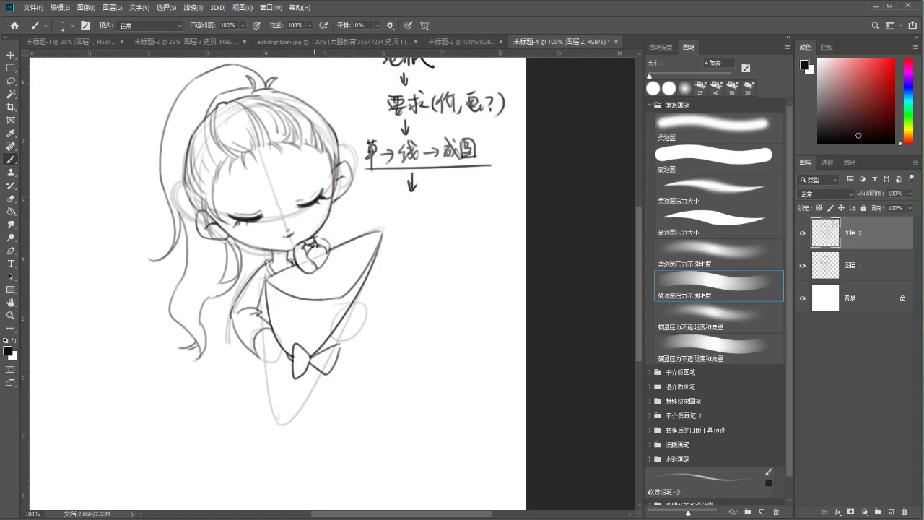
key(e)
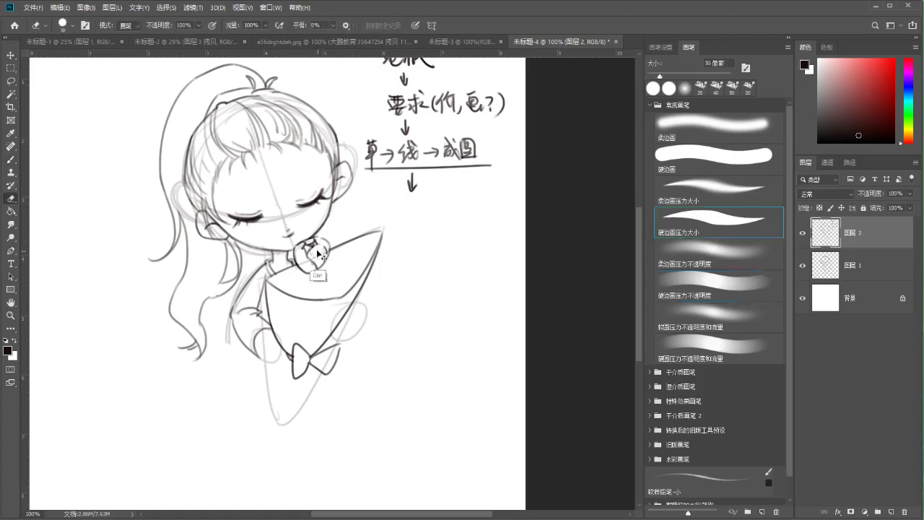
key(b)
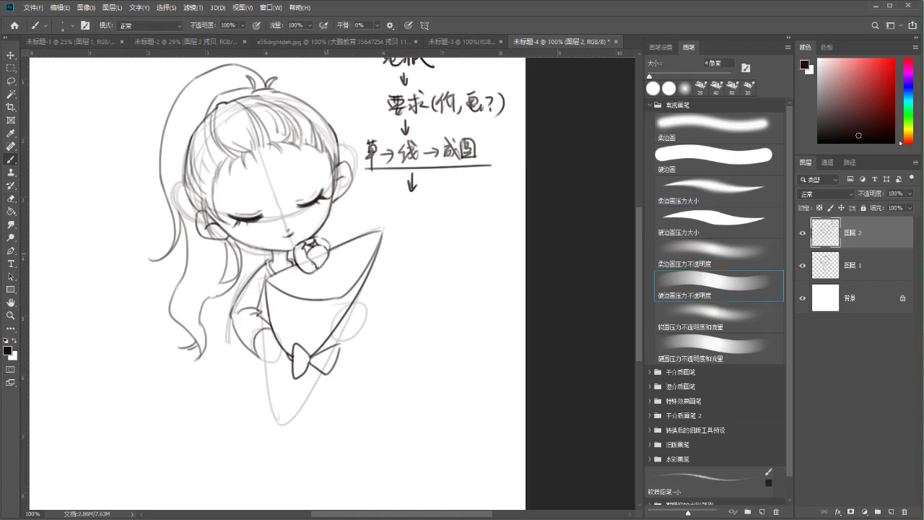
key(e)
key(b)
key(e)
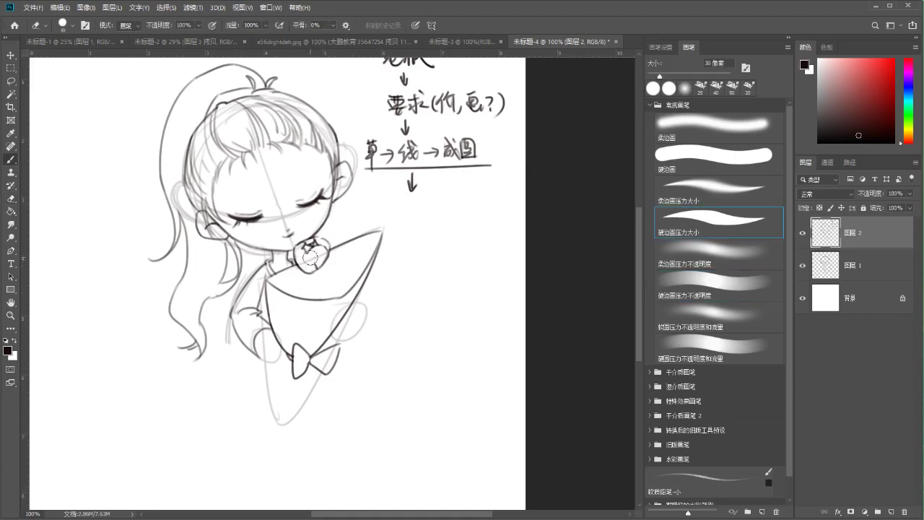
key(b)
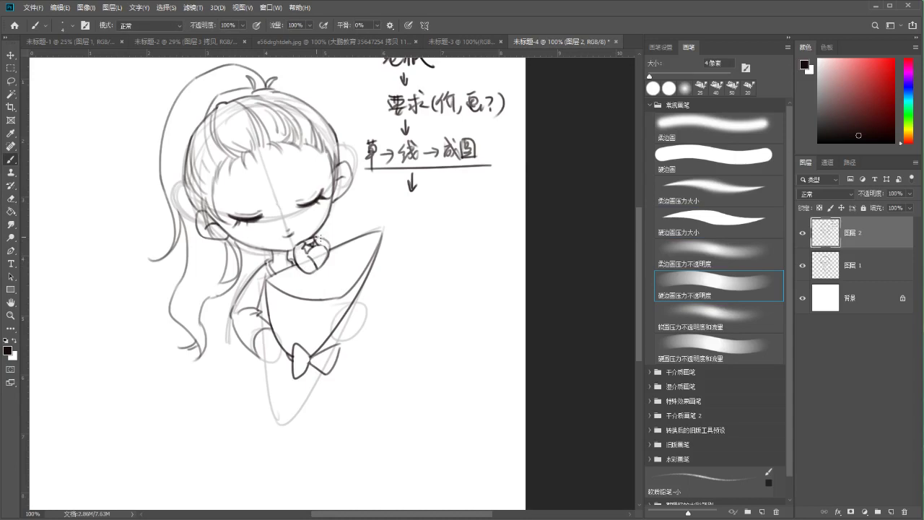
scroll(299, 284, down, 1)
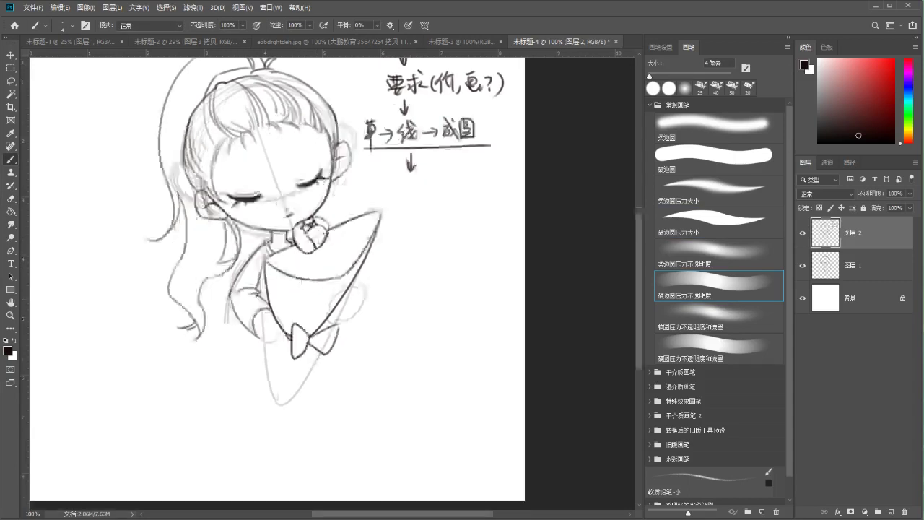
mouse_move(281, 249)
mouse_down()
mouse_move(294, 266)
mouse_move(298, 239)
mouse_up()
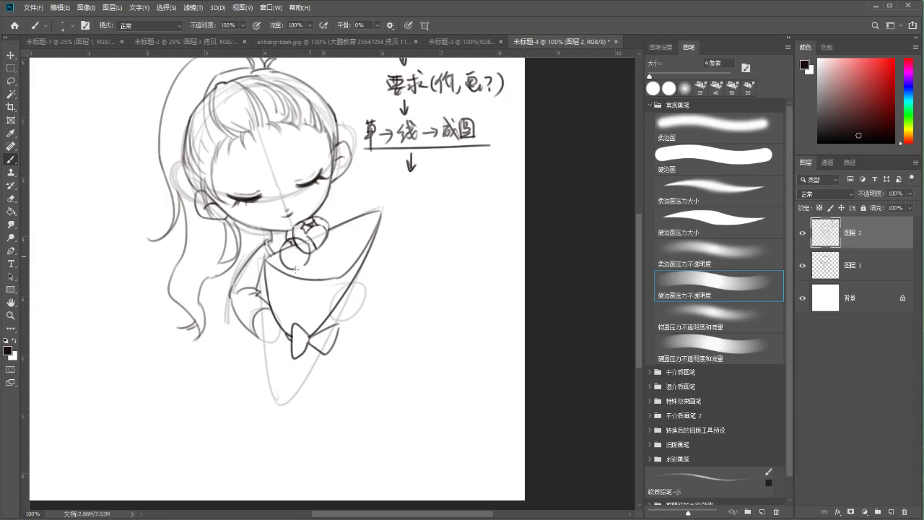
key(e)
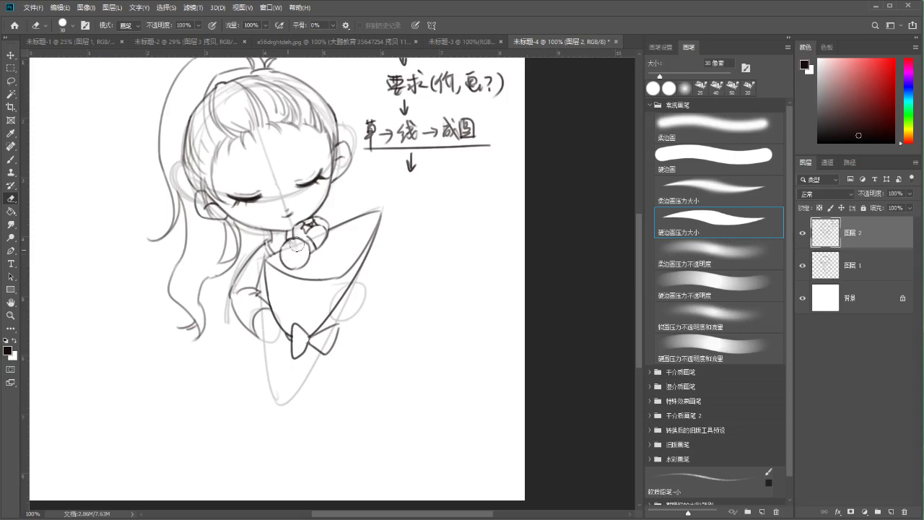
key(b)
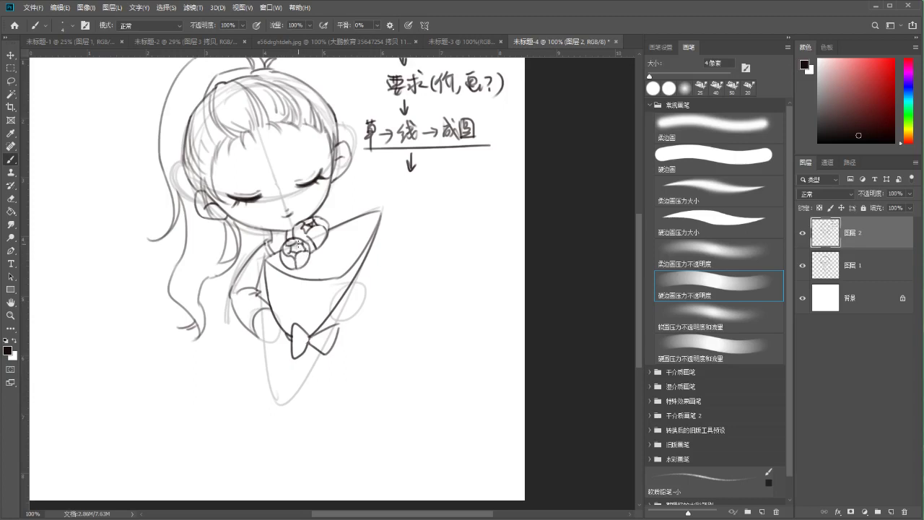
Ink a round flower bud in the bouquet, erasing and redrawing it with a cleaner outline
drag(316, 254, 294, 266)
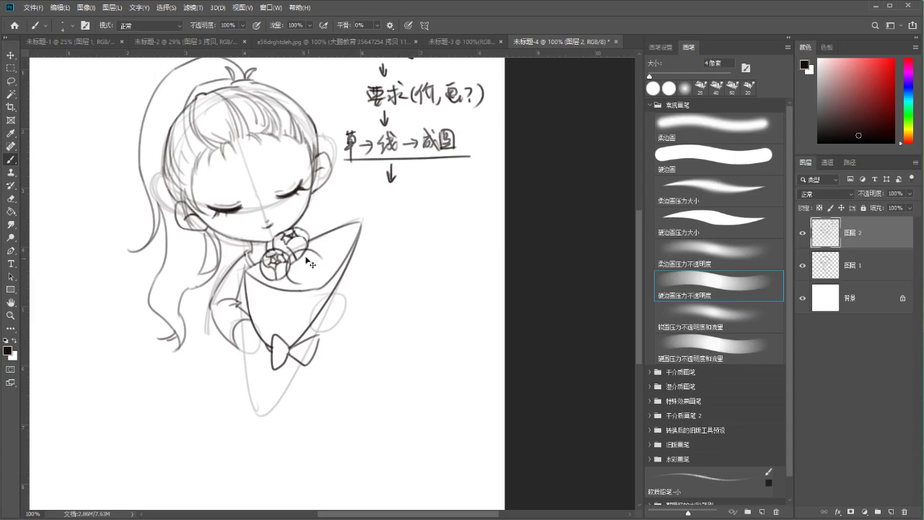
drag(318, 258, 306, 282)
key(e)
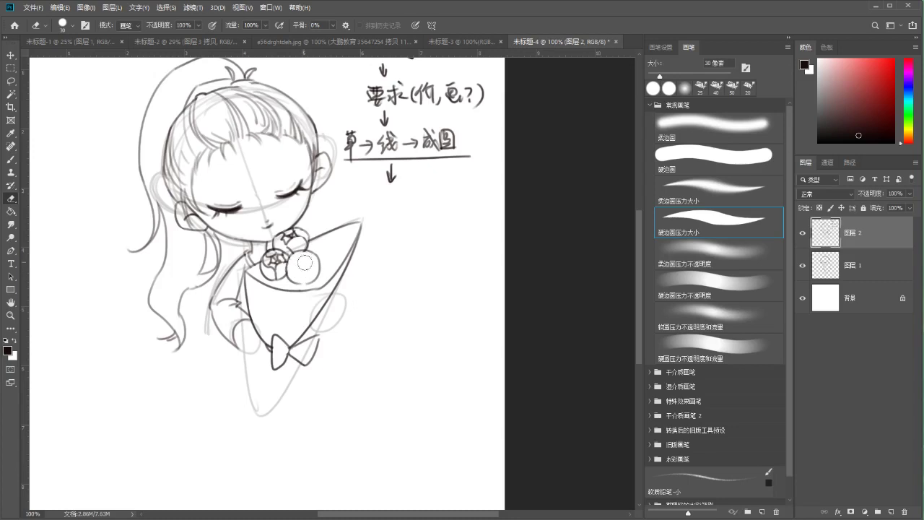
key(b)
mouse_move(294, 256)
mouse_down()
mouse_move(289, 288)
mouse_move(305, 268)
mouse_up()
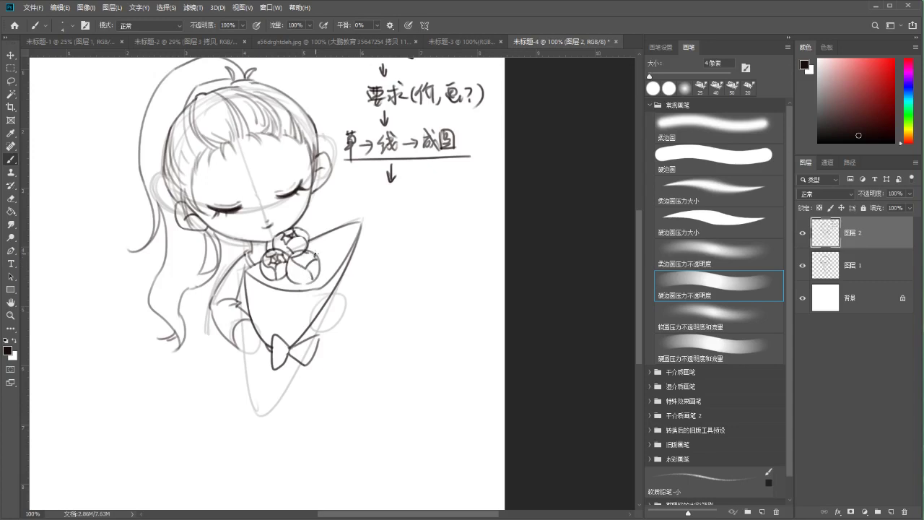
Try outlining the workflow notes with a circle and an oval, undoing both and keeping a small arc above
drag(397, 119, 392, 231)
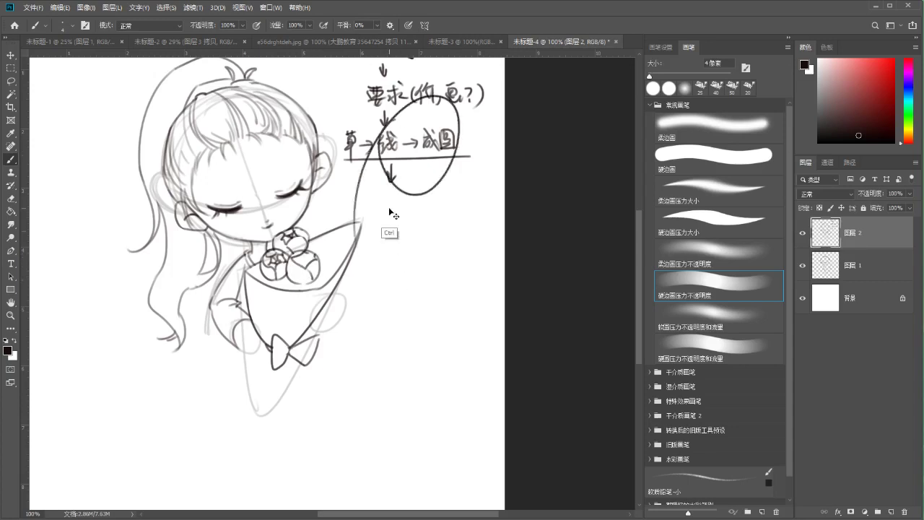
key(ctrl+z)
drag(392, 130, 434, 128)
mouse_move(364, 159)
mouse_down()
mouse_move(394, 127)
mouse_move(425, 163)
mouse_up()
key(ctrl+z)
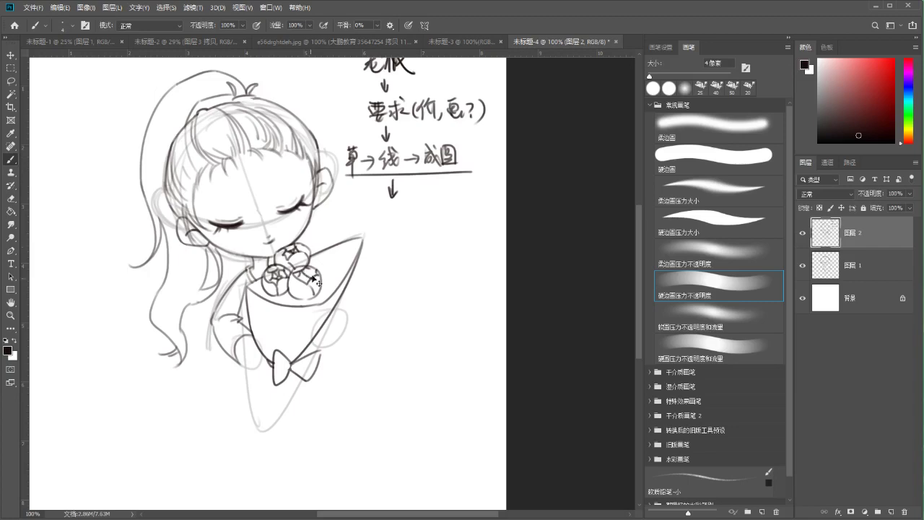
Draw star-like petals in the right flower and detail lines on the bouquet leaf, erasing a stray left-edge leaf
drag(299, 270, 309, 277)
key(e)
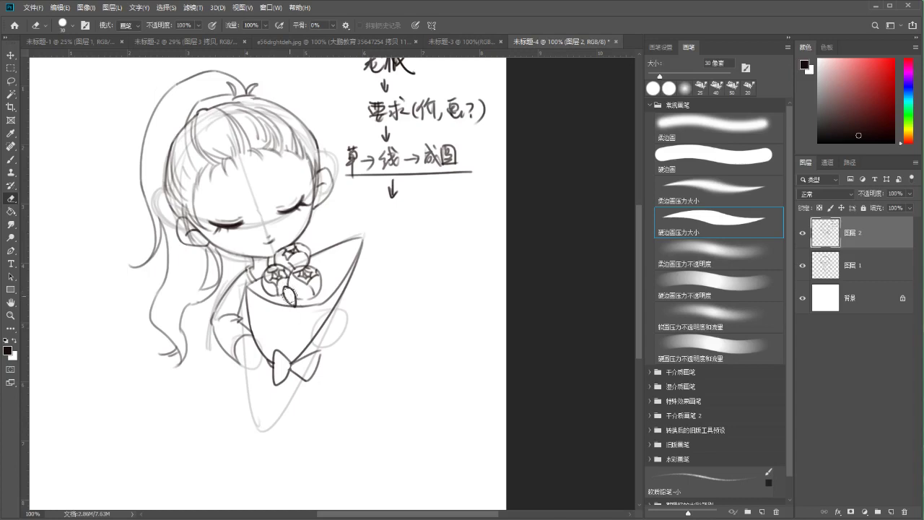
key(b)
mouse_move(293, 305)
mouse_down()
mouse_move(313, 285)
mouse_move(329, 295)
mouse_move(318, 298)
mouse_move(330, 287)
mouse_move(312, 308)
mouse_up()
key(ctrl+z)
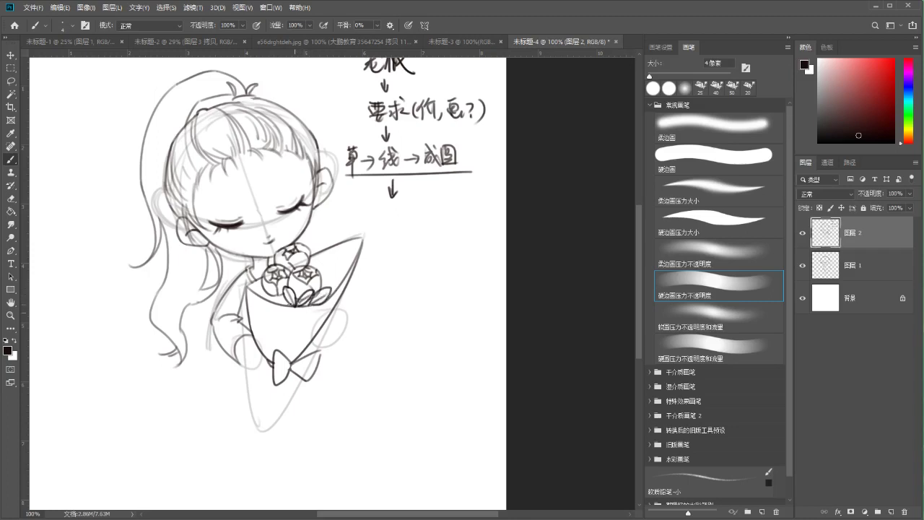
drag(254, 275, 253, 287)
key(e)
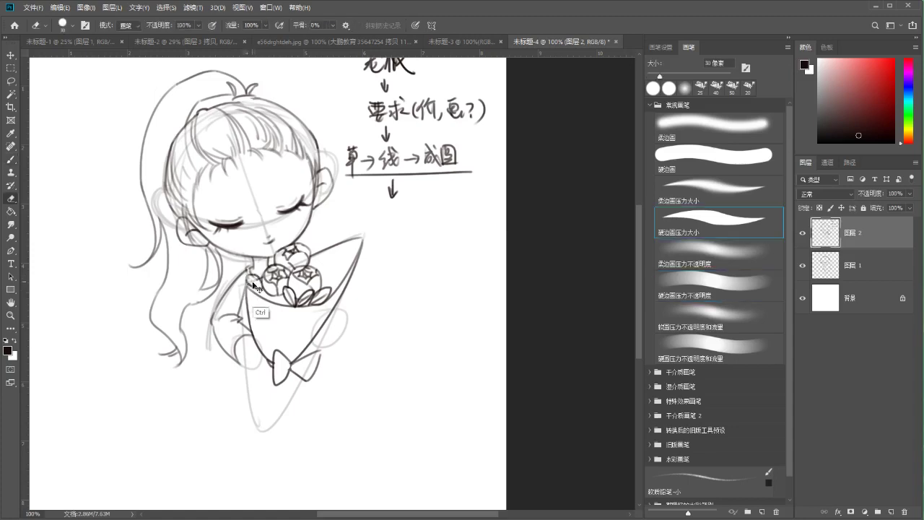
drag(256, 279, 265, 292)
key(b)
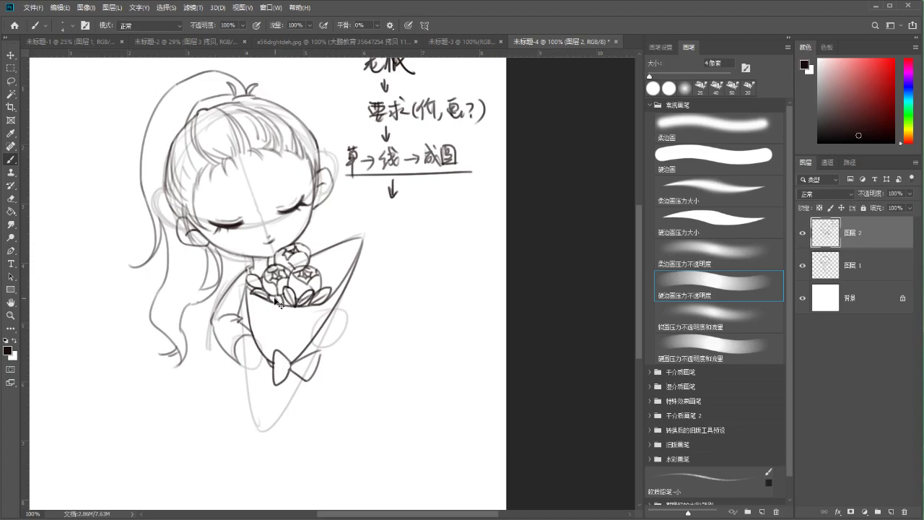
Add a curve on the upper-right flower and small oval buds atop the bouquet, undoing a misplaced bud
key(e)
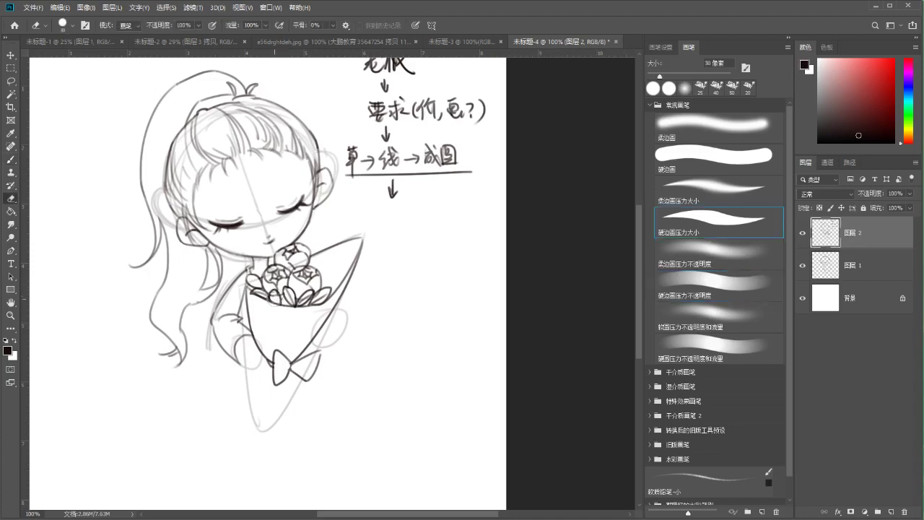
key(b)
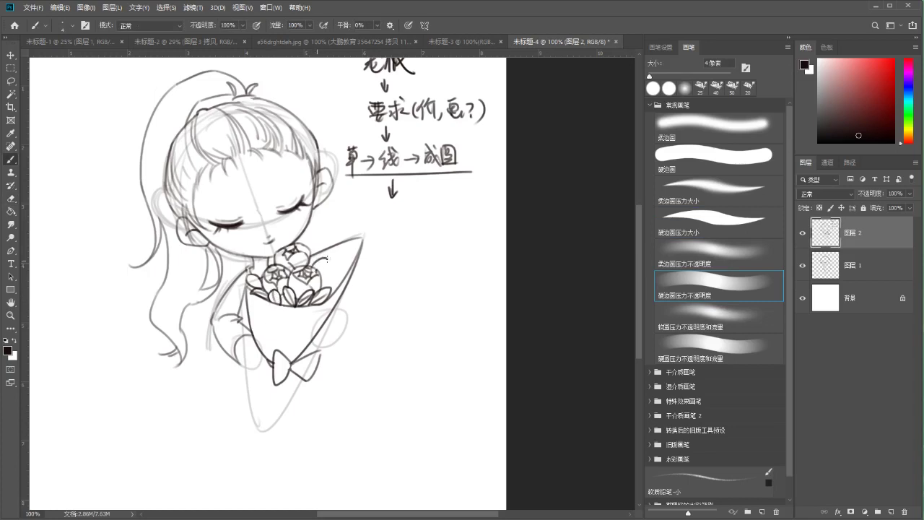
mouse_move(320, 259)
mouse_down()
mouse_move(337, 277)
mouse_move(327, 300)
mouse_up()
key(e)
key(b)
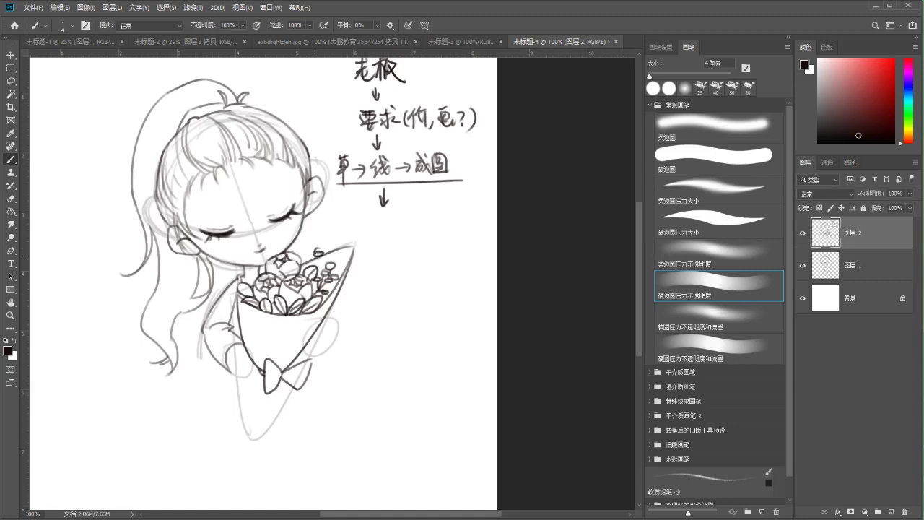
mouse_move(318, 256)
mouse_down()
mouse_move(313, 238)
mouse_move(322, 245)
mouse_move(317, 271)
mouse_move(329, 261)
mouse_up()
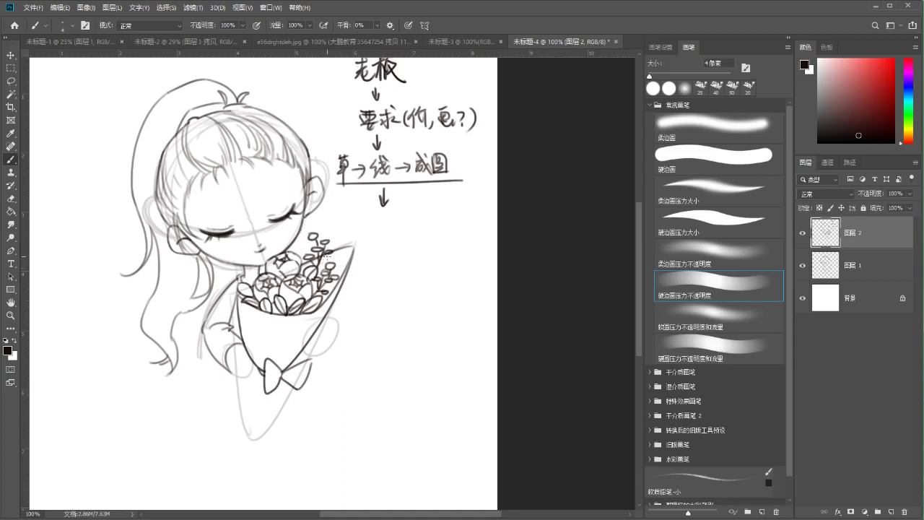
mouse_move(382, 231)
mouse_down()
mouse_move(462, 292)
mouse_move(409, 236)
mouse_up()
key(ctrl+z)
drag(283, 296, 290, 315)
key(e)
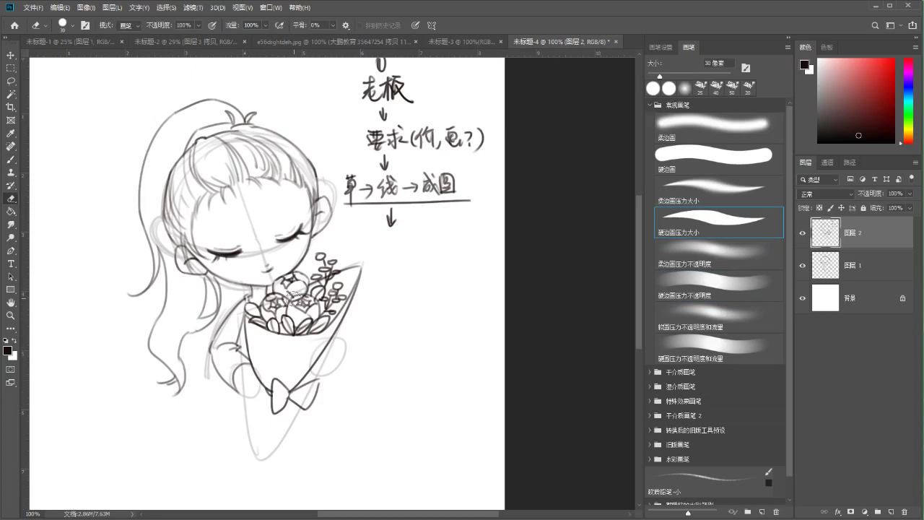
key(ctrl+minus)
key(b)
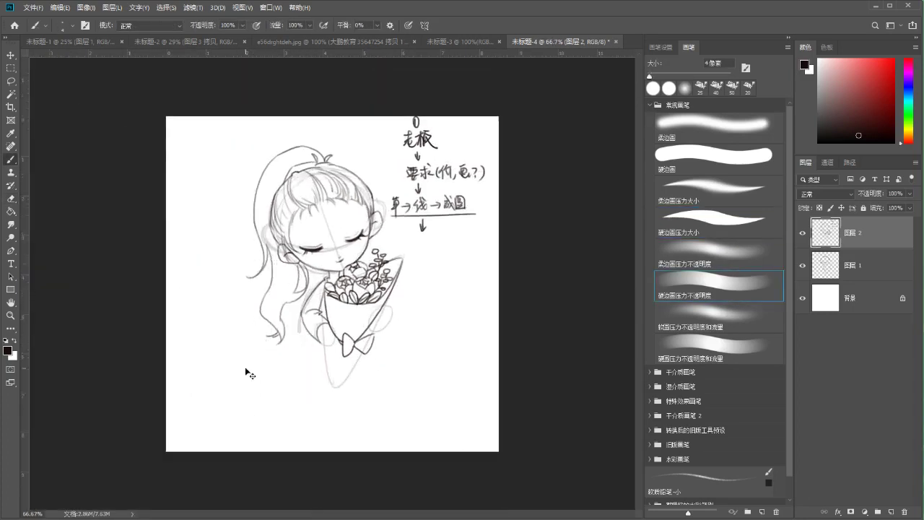
Hide and delete the rough sketch Layer 1, activate lineart Layer 2, and undo the stray stroke near the hand
key(ctrl+plus)
click(802, 265)
click(825, 268)
key(Delete)
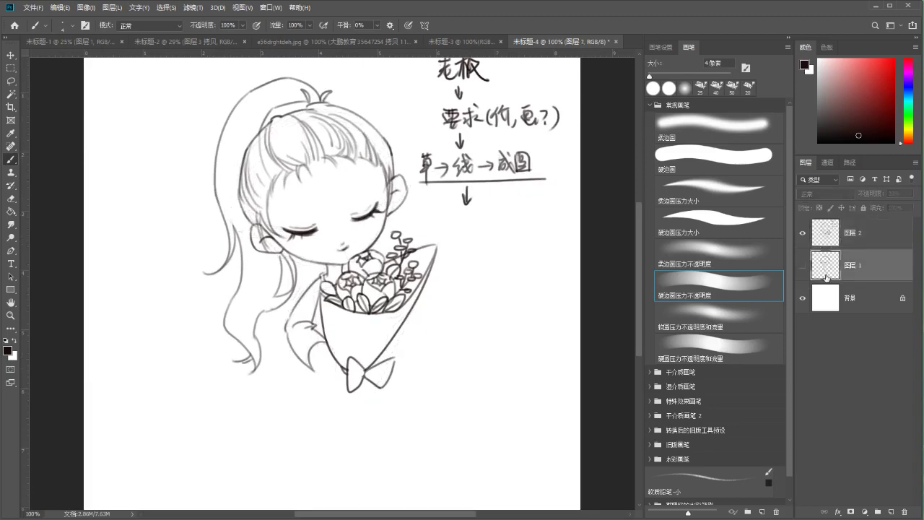
click(815, 238)
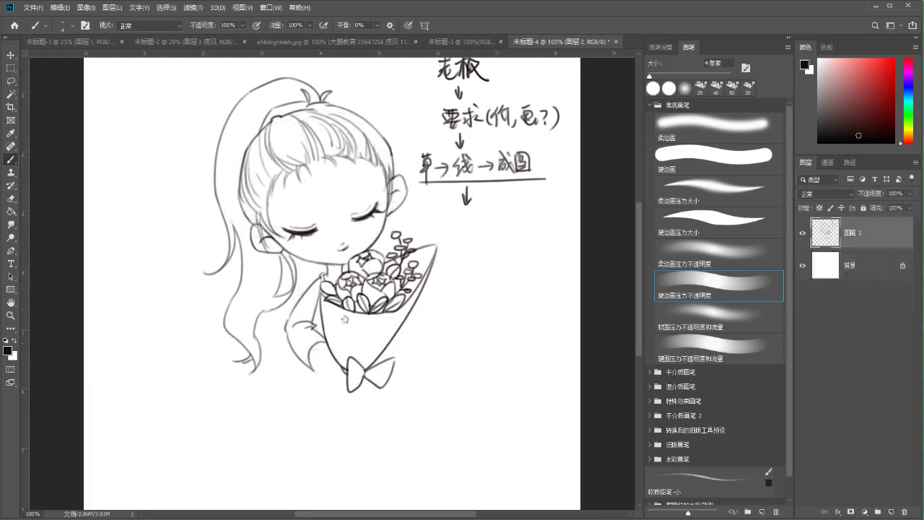
mouse_move(324, 353)
mouse_down()
mouse_move(330, 316)
mouse_move(341, 307)
mouse_up()
key(ctrl+z)
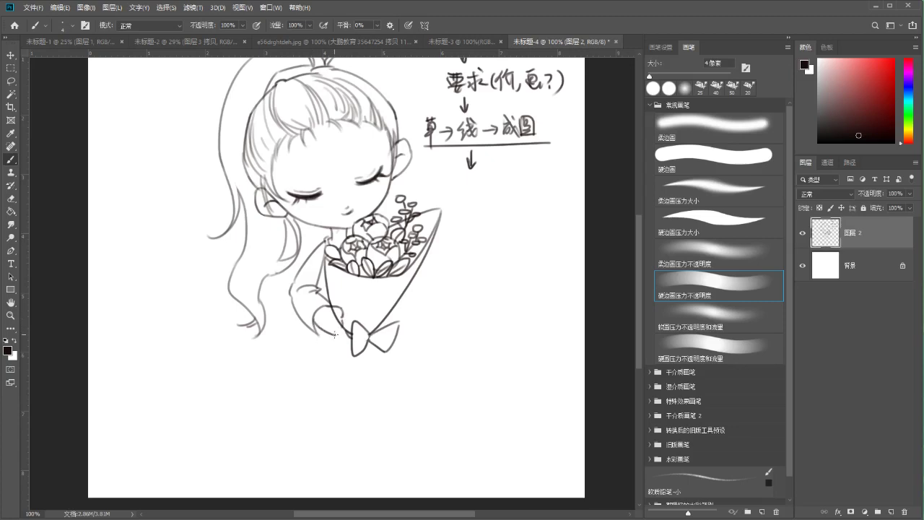
Complete the handwritten note so it reads 成图(水印)
key(e)
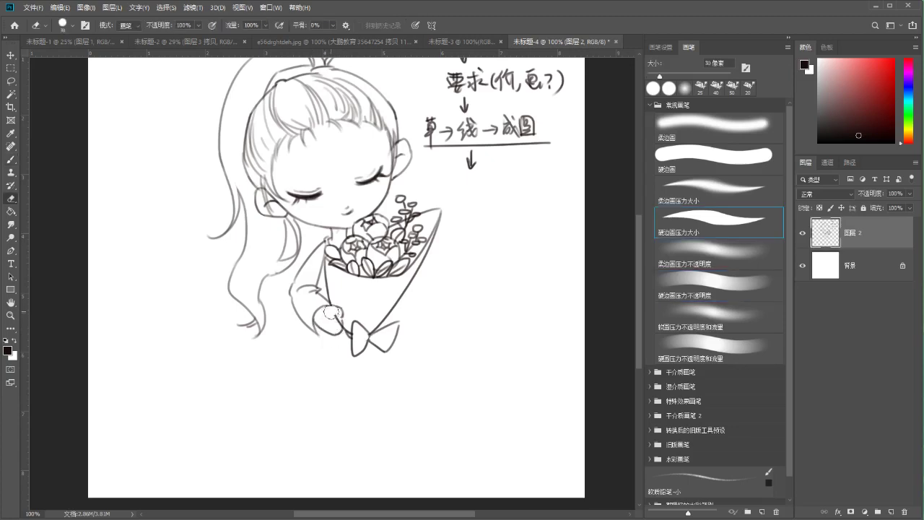
key(b)
drag(462, 218, 447, 250)
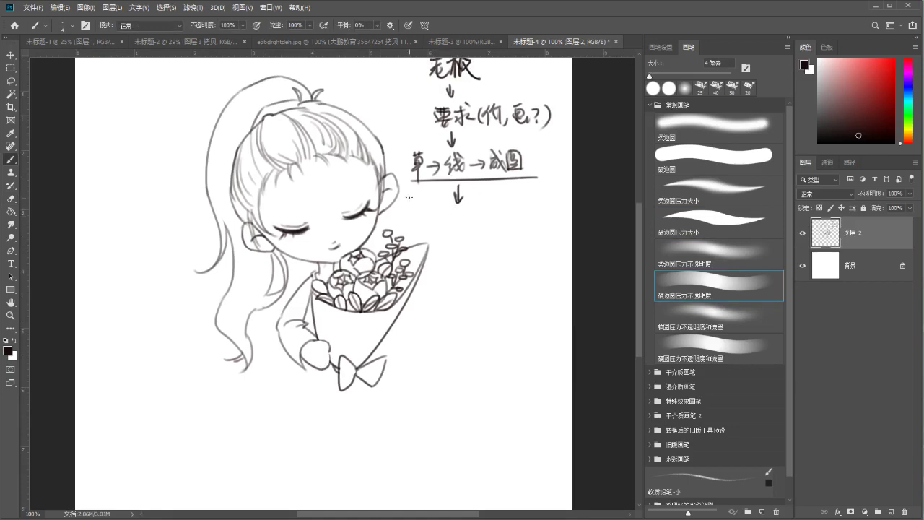
mouse_move(530, 151)
mouse_down()
mouse_move(534, 189)
mouse_move(539, 150)
mouse_move(534, 176)
mouse_move(555, 163)
mouse_move(561, 189)
mouse_move(553, 165)
mouse_move(564, 164)
mouse_up()
key(ctrl+z)
key(ctrl+z)
key(ctrl+z)
key(ctrl+z)
key(ctrl+z)
key(ctrl+z)
key(ctrl+z)
drag(560, 149, 568, 175)
key(ctrl+z)
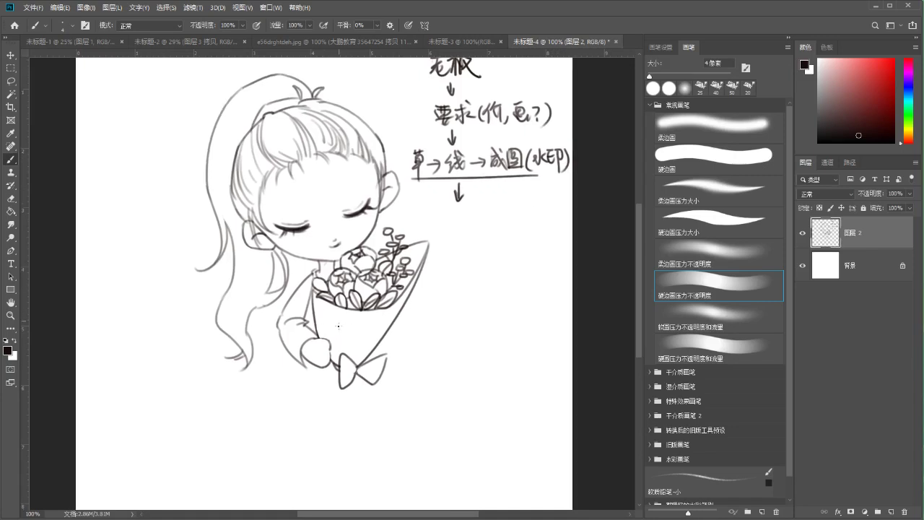
Touch up the girl's hand, reverting two thumb strokes and adding a short line
drag(355, 284, 347, 301)
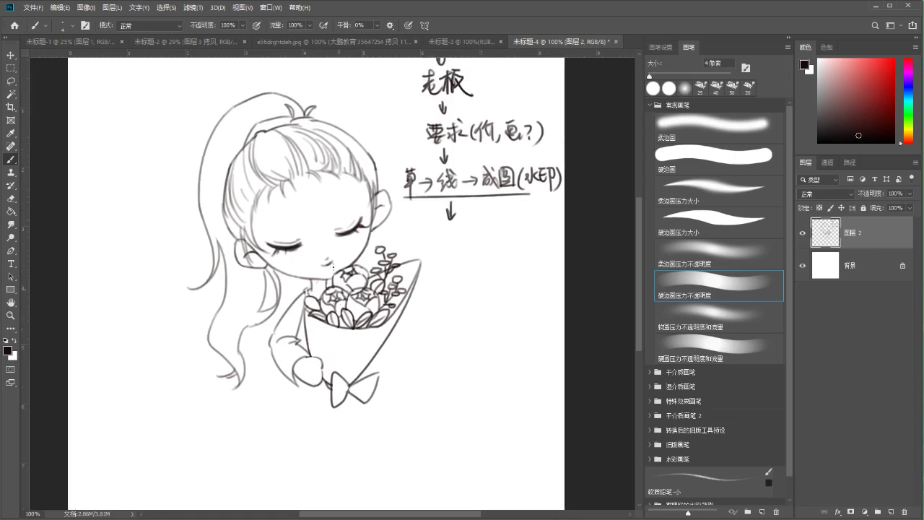
drag(317, 362, 322, 326)
key(ctrl)
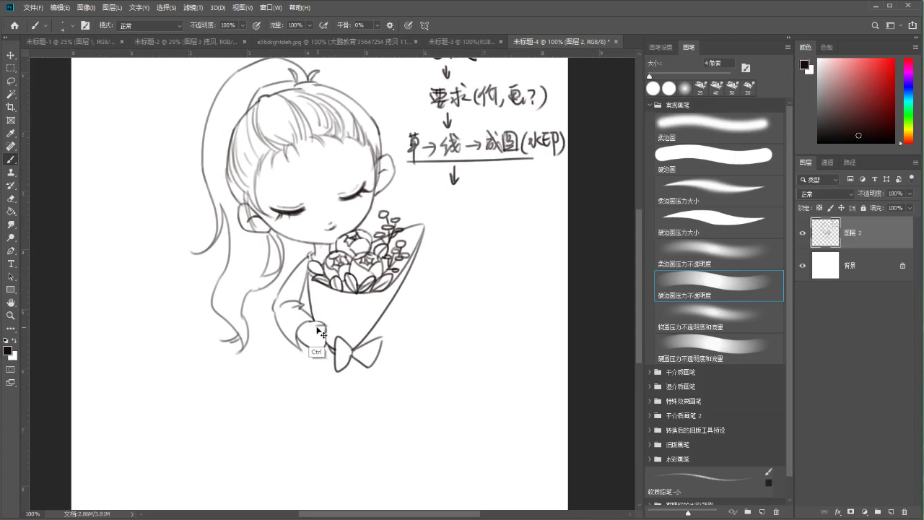
key(ctrl+z)
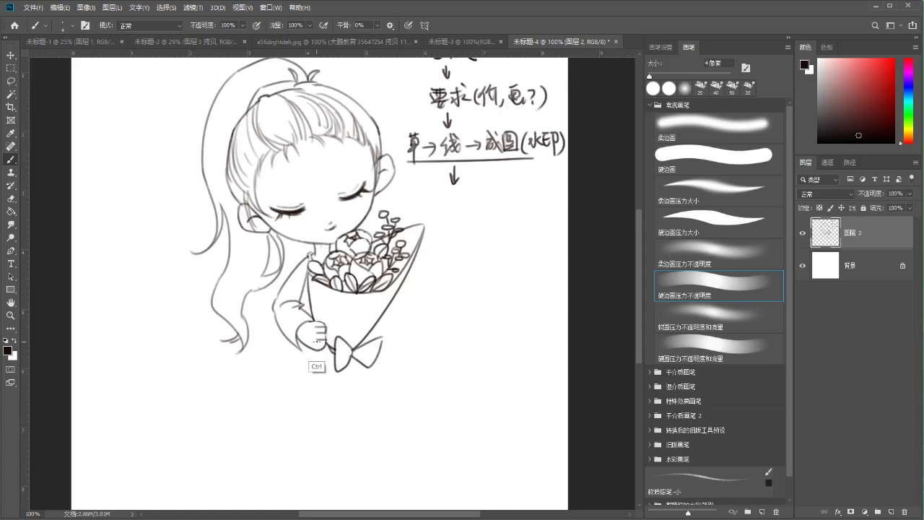
key(ctrl+z)
key(e)
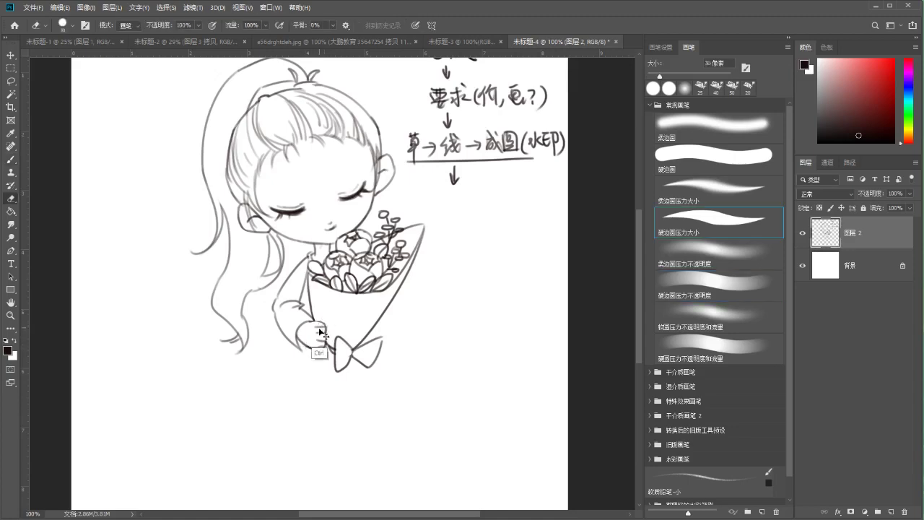
key(b)
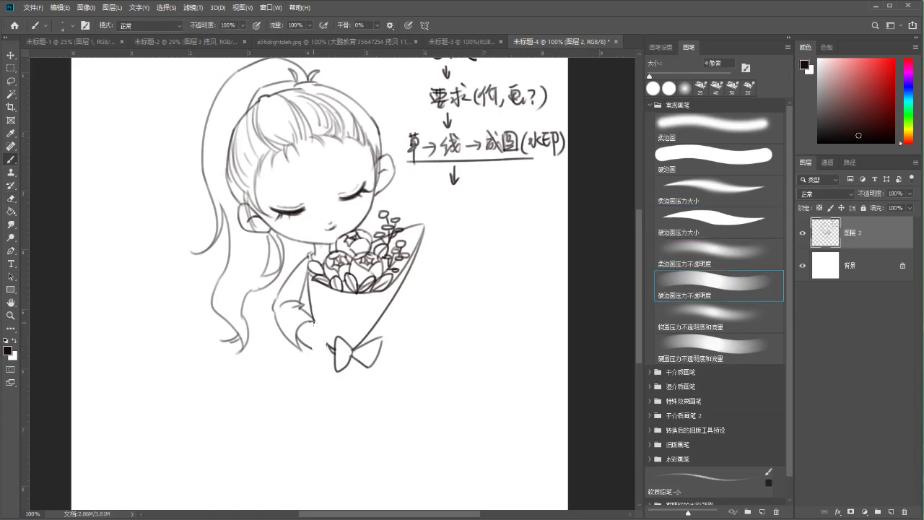
key(ctrl)
mouse_move(323, 325)
mouse_down()
mouse_move(327, 335)
mouse_move(288, 297)
mouse_up()
Redo the curve on the bouquet's right side as a short stroke atop it
drag(365, 273, 357, 293)
key(ctrl+z)
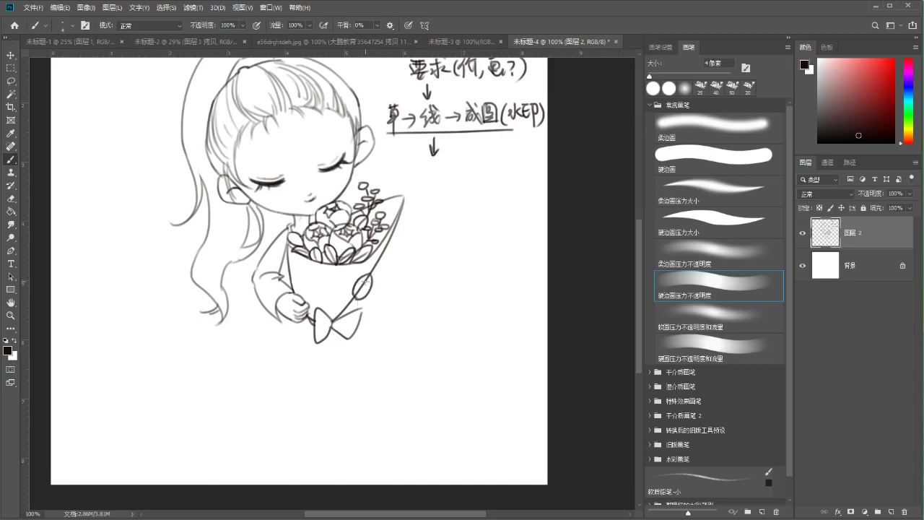
key(e)
drag(364, 285, 365, 281)
key(b)
mouse_move(360, 272)
mouse_down()
mouse_move(354, 285)
mouse_move(362, 298)
mouse_up()
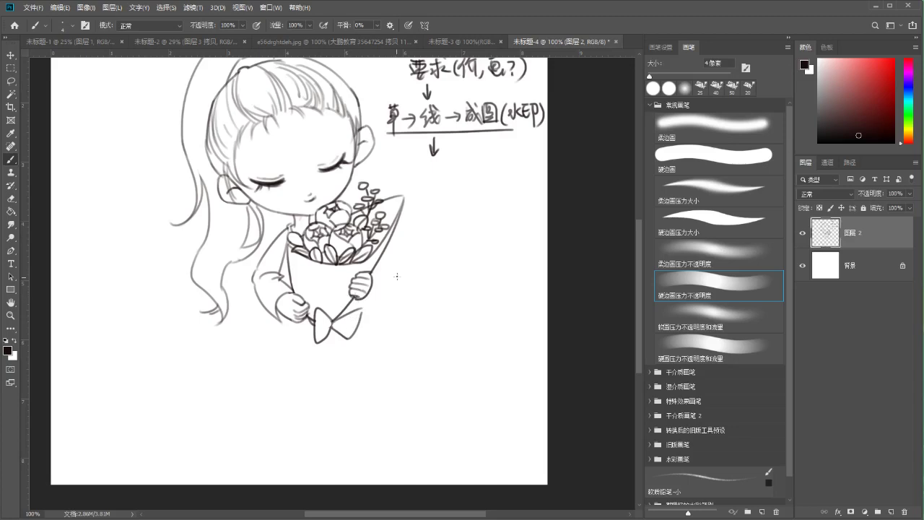
Write the side note 参考 20%↑, then lasso it and delete it
scroll(387, 286, up, 1)
scroll(388, 286, right, 1)
mouse_move(421, 243)
mouse_down()
mouse_move(433, 254)
mouse_move(432, 276)
mouse_move(453, 244)
mouse_up()
mouse_move(446, 238)
mouse_down()
mouse_move(448, 254)
mouse_move(456, 250)
mouse_up()
mouse_move(455, 243)
mouse_down()
mouse_move(440, 261)
mouse_move(459, 257)
mouse_up()
mouse_move(450, 258)
mouse_down()
mouse_move(451, 272)
mouse_move(479, 259)
mouse_move(484, 238)
mouse_up()
scroll(462, 259, down, 1)
mouse_move(495, 216)
mouse_down()
mouse_move(488, 244)
mouse_move(493, 231)
mouse_up()
drag(501, 235, 502, 239)
drag(507, 228, 508, 233)
drag(504, 268, 515, 272)
key(l)
drag(454, 192, 440, 205)
key(Delete)
key(b)
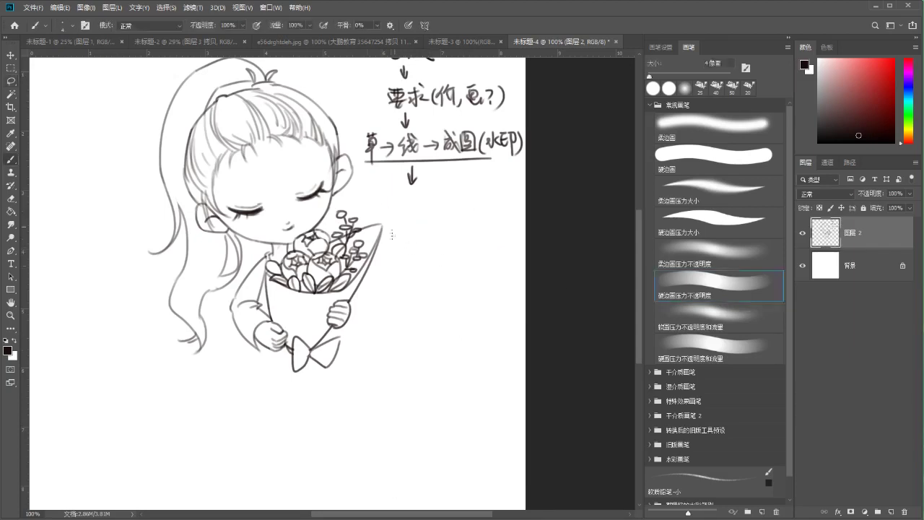
Draw a curve below the bouquet
drag(294, 330, 311, 292)
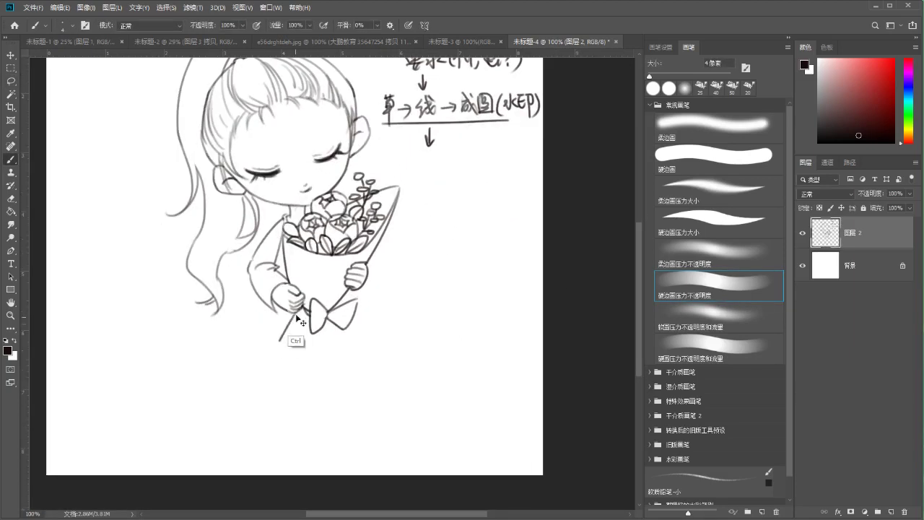
drag(280, 337, 342, 347)
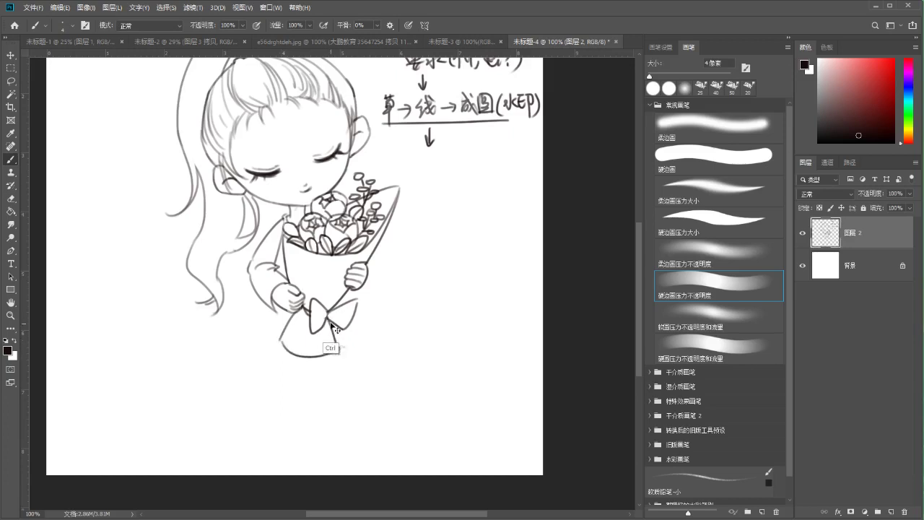
key(e)
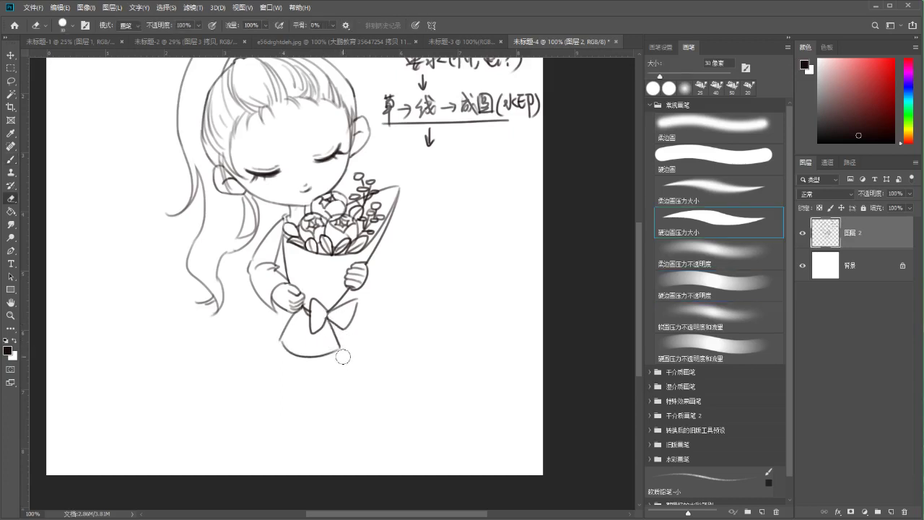
scroll(296, 353, up, 2)
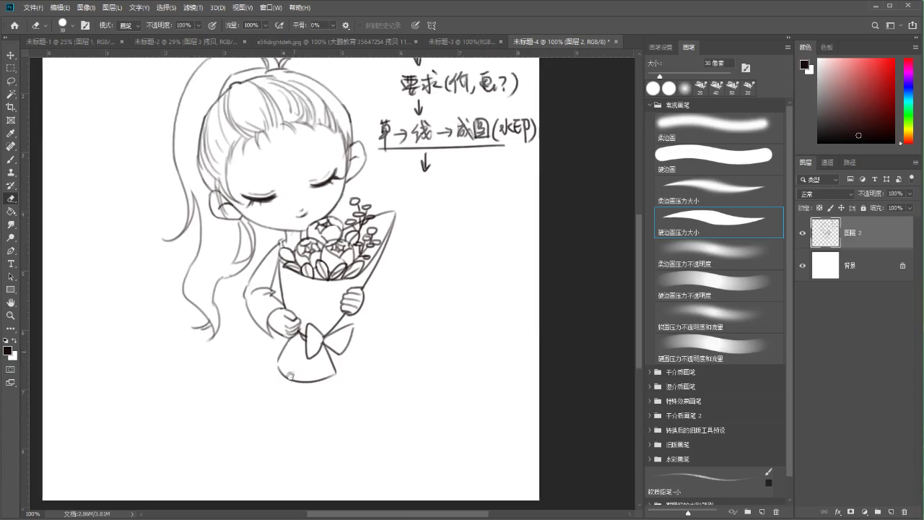
key(b)
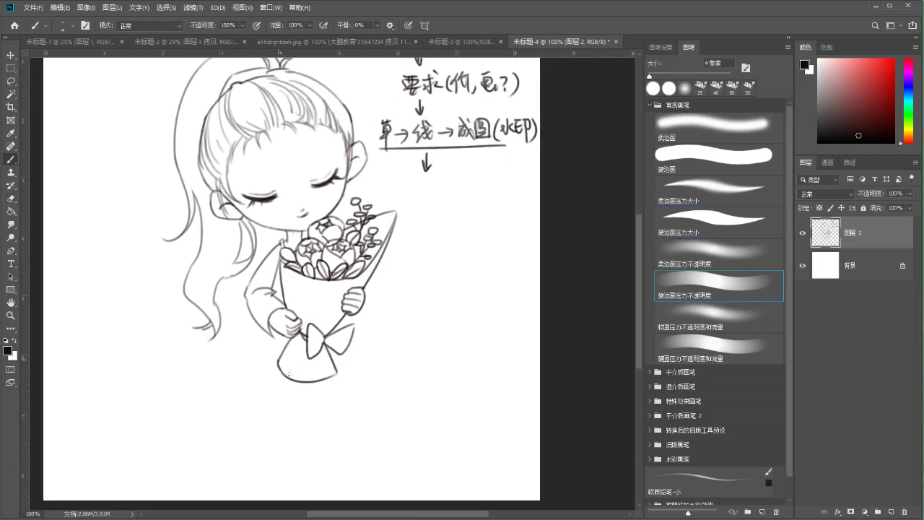
Handwrite an underlined 'lolita' note beside the other notes
drag(296, 371, 297, 369)
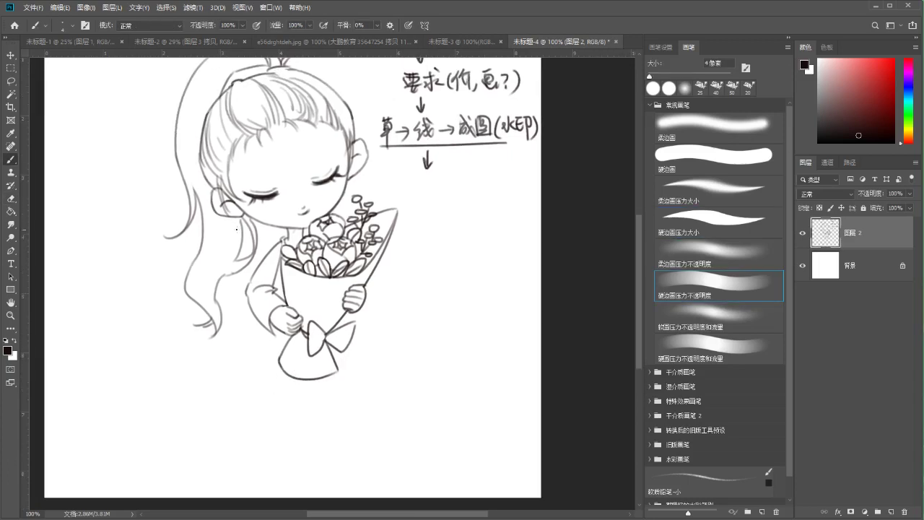
drag(418, 206, 433, 221)
key(ctrl+z)
key(ctrl+z)
drag(418, 206, 416, 237)
drag(429, 227, 436, 238)
mouse_move(447, 220)
mouse_down()
mouse_move(451, 237)
mouse_move(467, 237)
mouse_up()
mouse_move(456, 220)
mouse_down()
mouse_move(469, 219)
mouse_move(482, 236)
mouse_up()
drag(396, 251, 504, 240)
Lasso-cut the 'lolita' note away and draw a knot at the bow's centre
key(l)
mouse_move(467, 199)
mouse_down()
mouse_move(403, 232)
mouse_move(422, 287)
mouse_move(495, 188)
mouse_up()
key(ctrl+x)
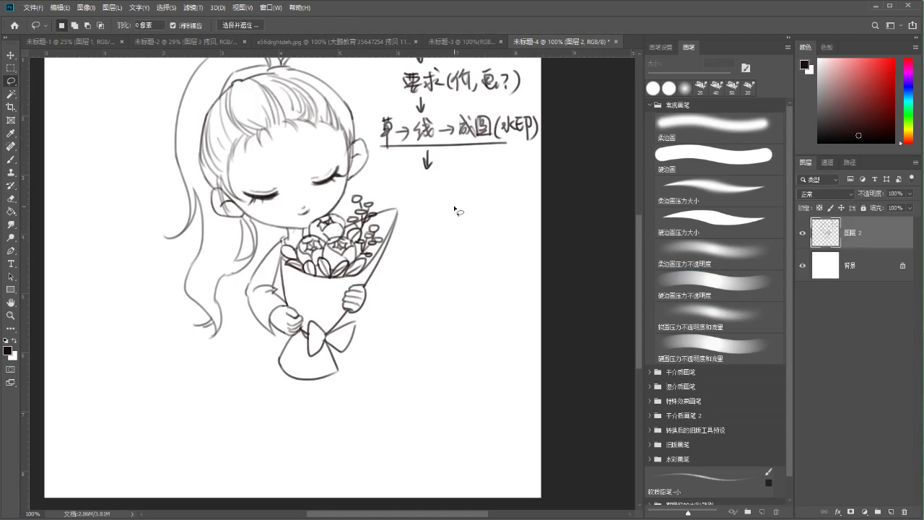
key(b)
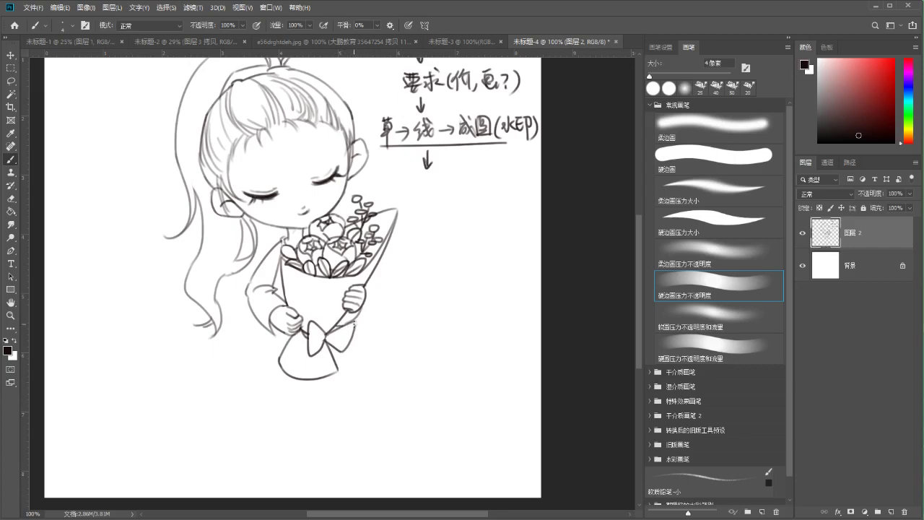
mouse_move(325, 336)
mouse_down()
mouse_move(336, 336)
mouse_move(331, 342)
mouse_move(351, 300)
mouse_up()
key(ctrl+z)
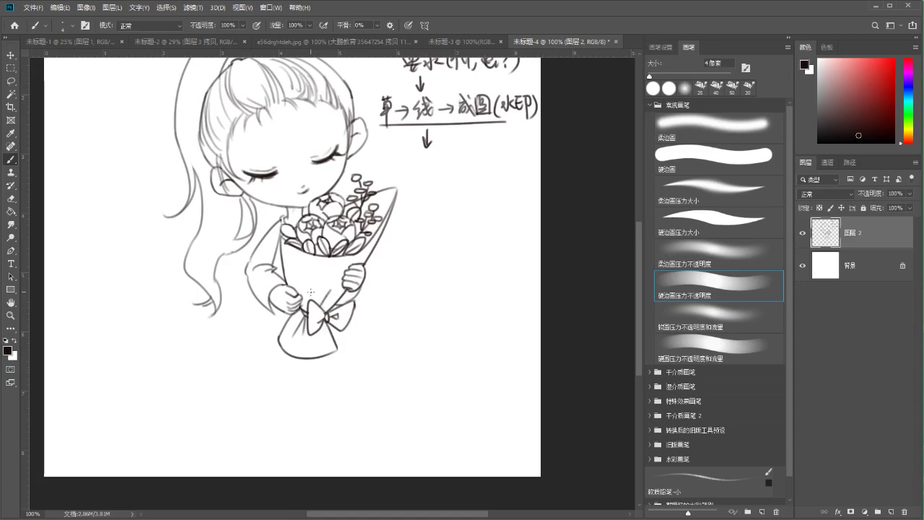
Lasso the handwritten notes at the upper right and delete them
key(ctrl+minus)
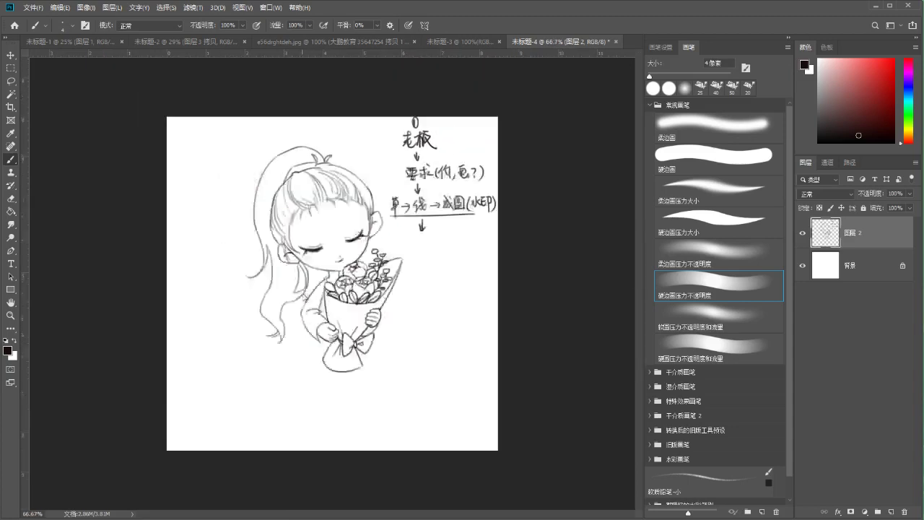
key(ctrl+s)
click(436, 393)
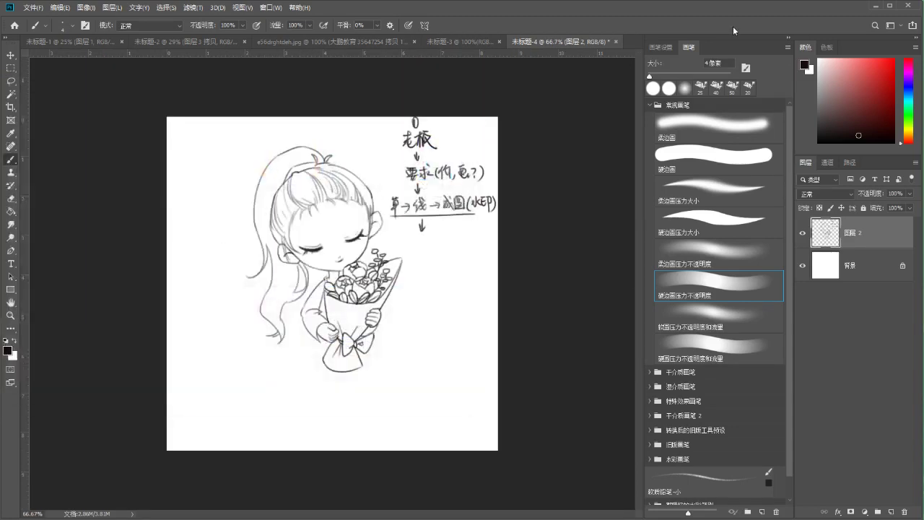
key(l)
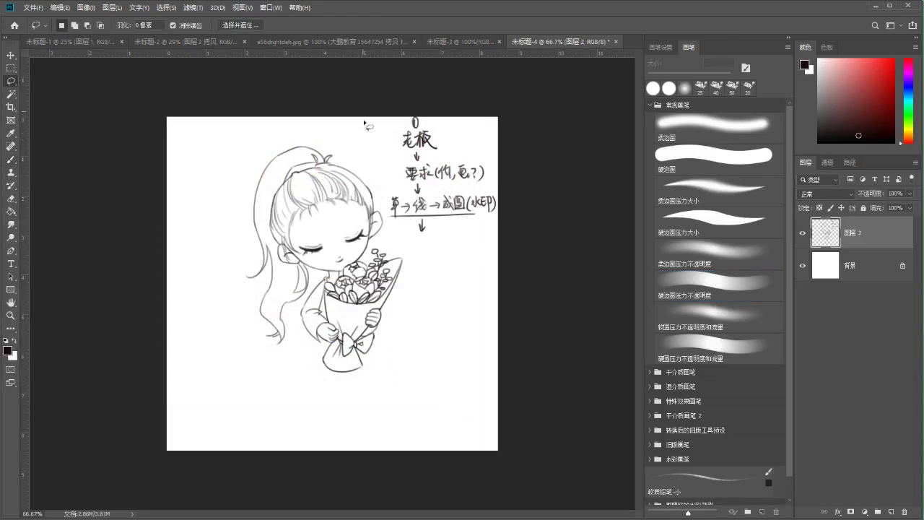
mouse_move(397, 117)
mouse_down()
mouse_move(390, 205)
mouse_move(490, 252)
mouse_move(465, 87)
mouse_up()
key(Delete)
key(ctrl+d)
key(b)
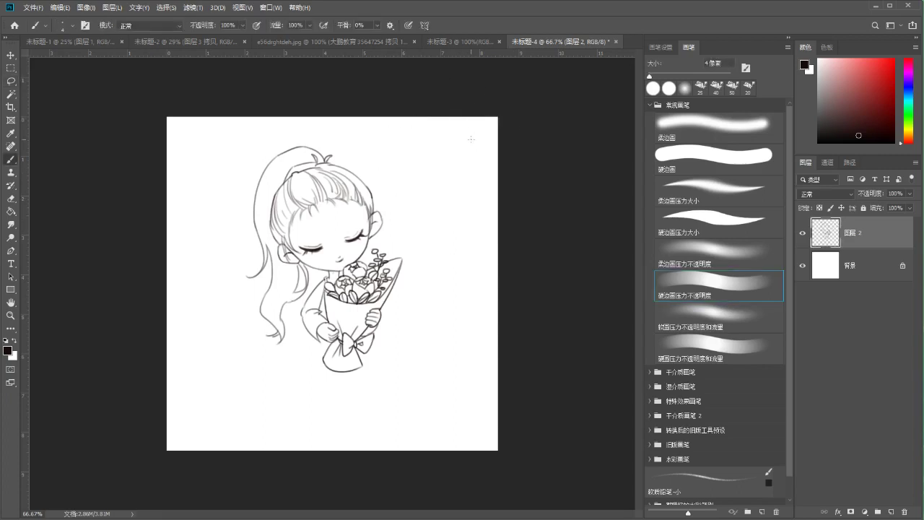
Scale the whole drawing up to about 129% with Ctrl+T and centre it on the canvas
key(ctrl+t)
drag(337, 210, 291, 209)
drag(360, 374, 425, 420)
mouse_move(352, 296)
mouse_down()
mouse_move(382, 289)
mouse_move(376, 265)
mouse_up()
key(Return)
key(b)
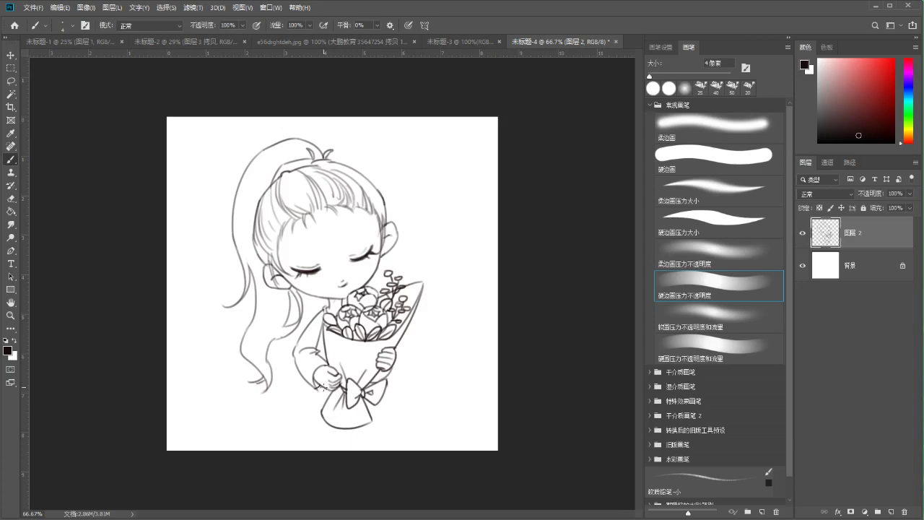
Cancel the Save As dialog and zoom back in to 100% on the top of the canvas
key(e)
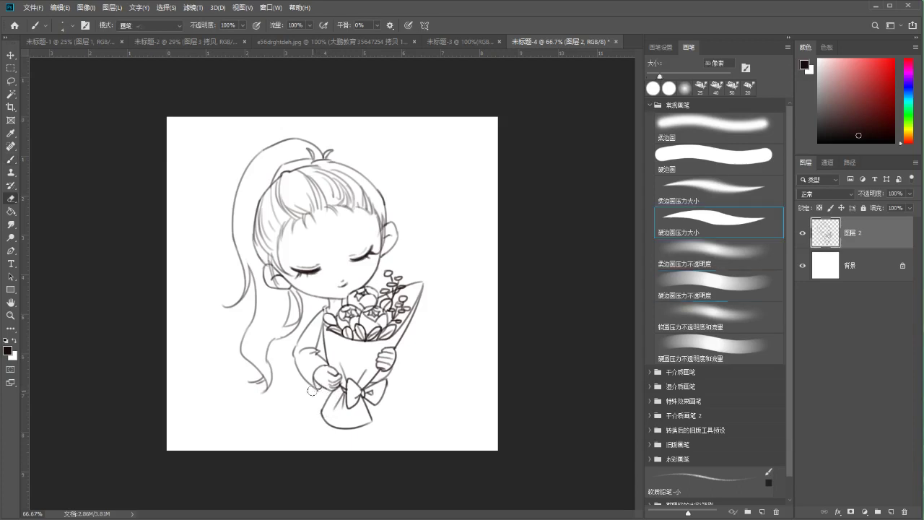
key(ctrl+shift+s)
click(435, 388)
key(b)
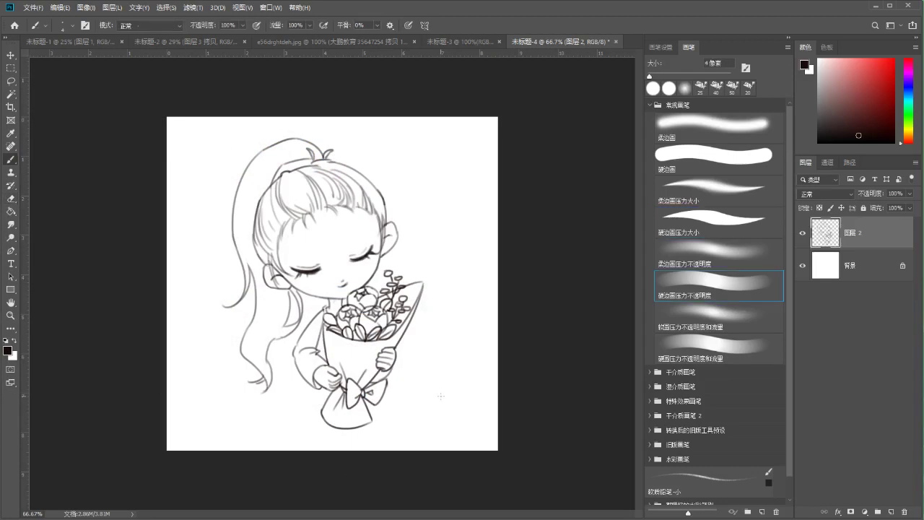
key(ctrl+equal)
scroll(211, 171, up, 3)
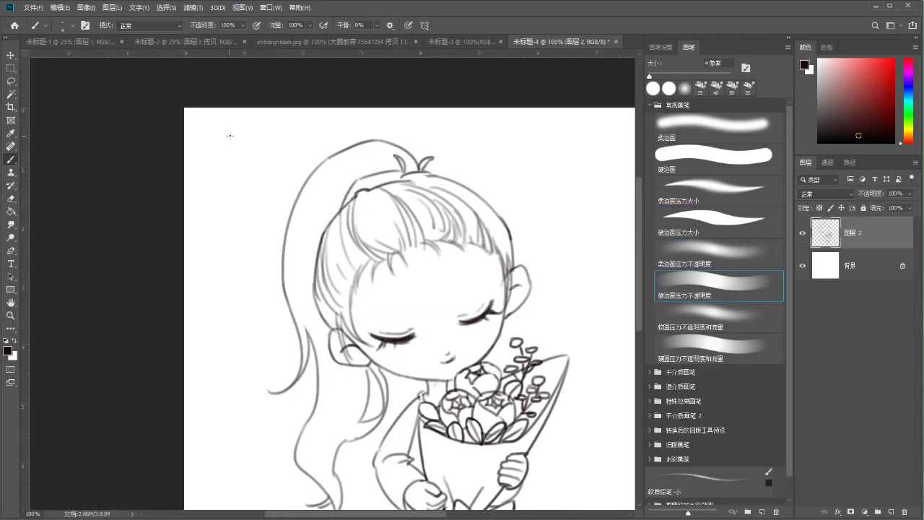
Draw the cat's head curve, two dark dot eyes and a small nose
mouse_move(225, 134)
mouse_down()
mouse_move(217, 159)
mouse_move(235, 185)
mouse_move(270, 173)
mouse_up()
click(230, 162)
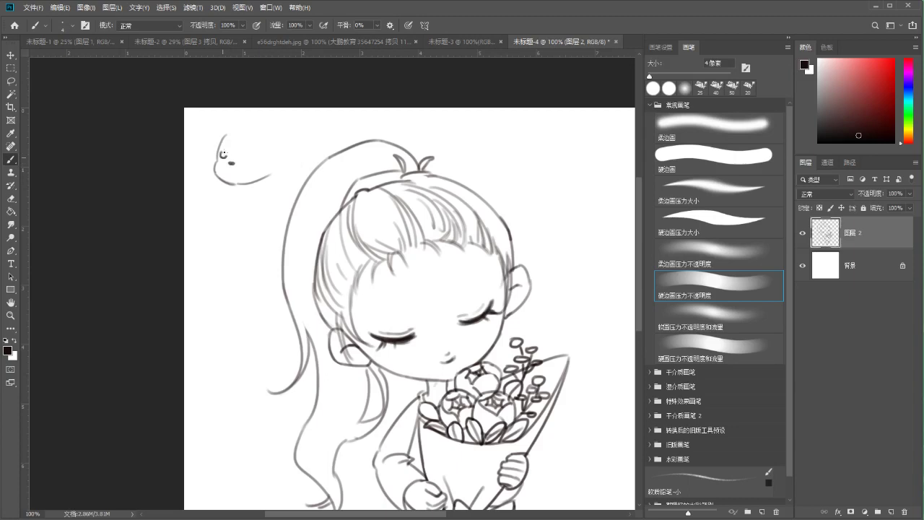
drag(223, 154, 222, 154)
key(ctrl+z)
key(e)
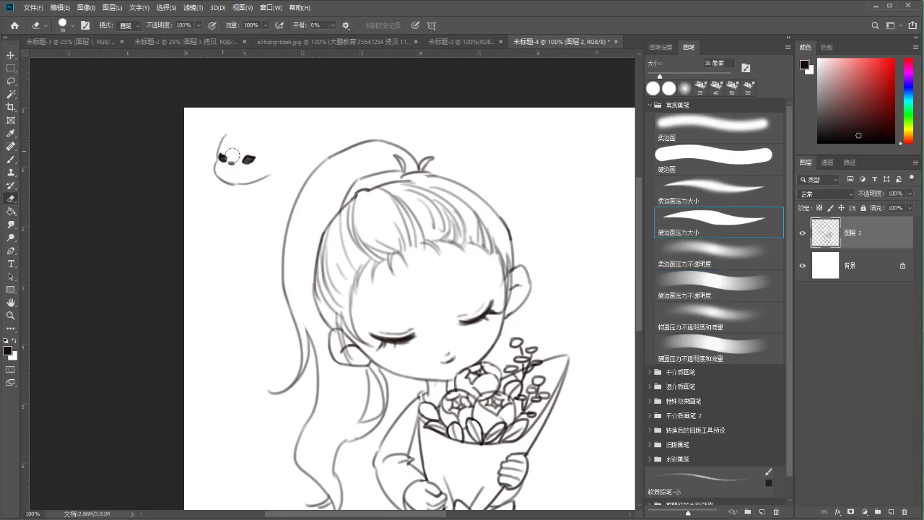
key(b)
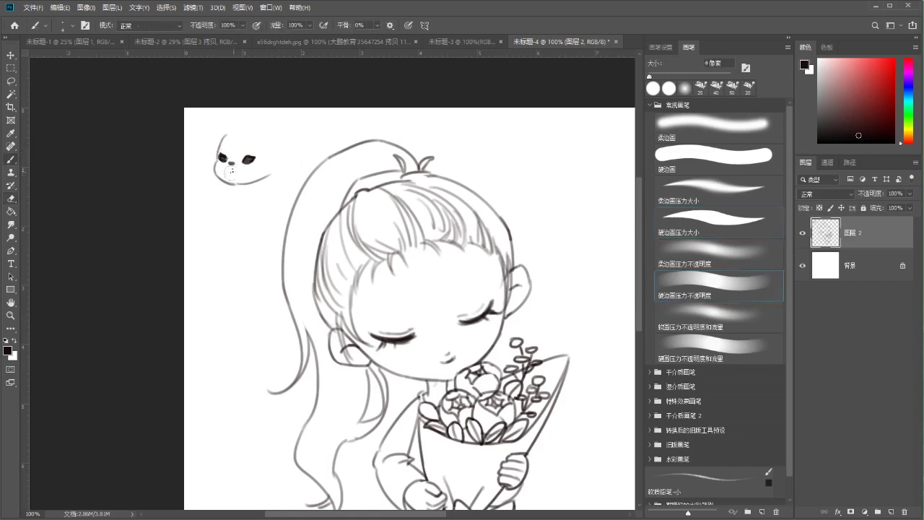
drag(228, 163, 244, 202)
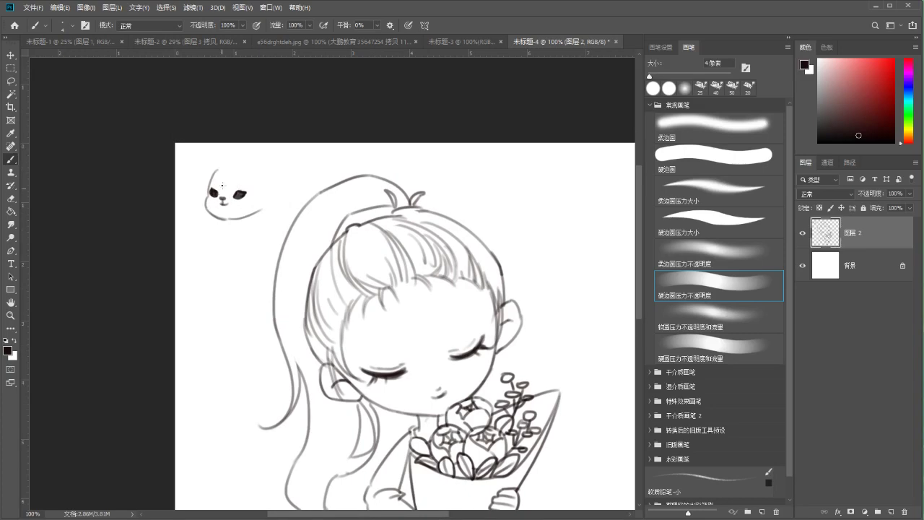
Draw the cat's pointed ears, trying and undoing several chin and body strokes
mouse_move(215, 170)
mouse_down()
mouse_move(291, 156)
mouse_move(276, 189)
mouse_up()
key(ctrl+z)
key(ctrl+z)
mouse_move(279, 157)
mouse_down()
mouse_move(275, 190)
mouse_move(256, 213)
mouse_move(276, 190)
mouse_up()
scroll(255, 214, down, 1)
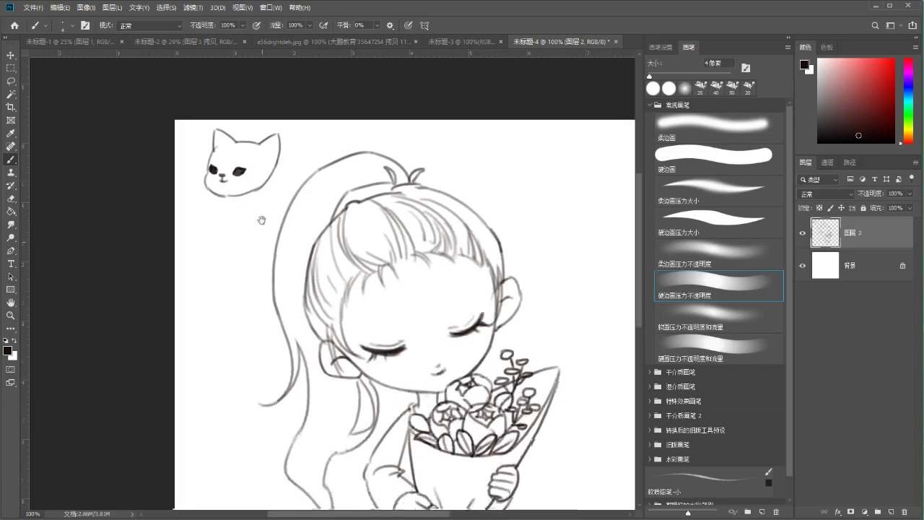
key(ctrl+z)
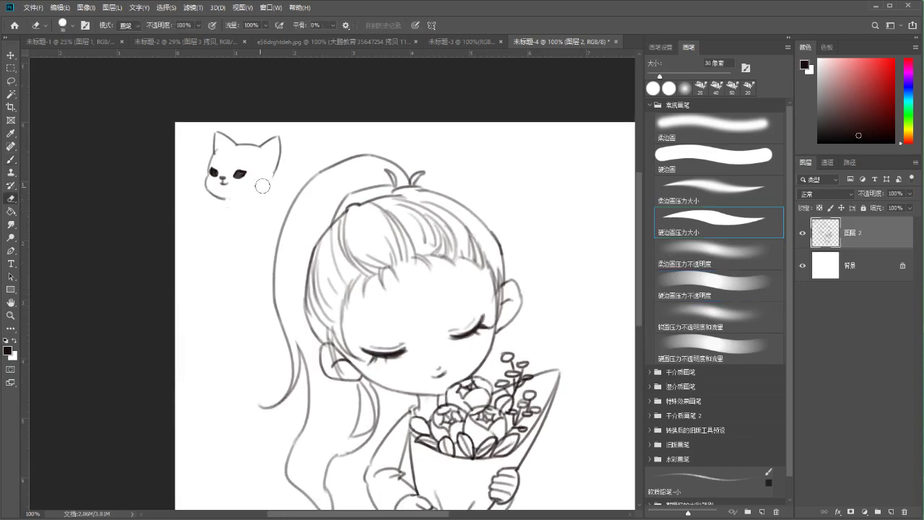
drag(273, 175, 228, 200)
key(ctrl+z)
mouse_move(272, 174)
mouse_down()
mouse_move(245, 201)
mouse_move(217, 204)
mouse_move(278, 267)
mouse_up()
key(ctrl+z)
key(ctrl+z)
key(ctrl+z)
key(ctrl+z)
mouse_move(260, 196)
mouse_down()
mouse_move(264, 254)
mouse_move(273, 275)
mouse_move(285, 267)
mouse_up()
key(ctrl+z)
key(ctrl+z)
Sketch the cat's body arc and chest curve, redrawing the left body contour several times
drag(261, 232, 242, 282)
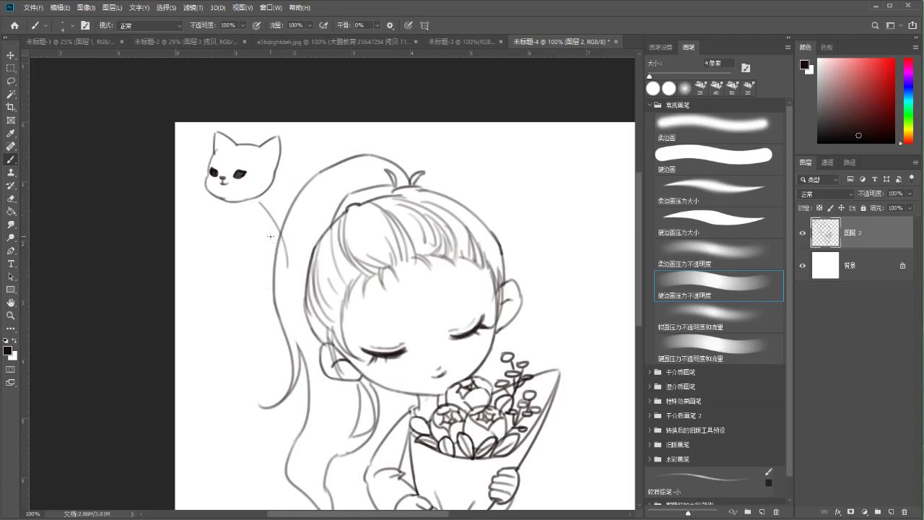
key(ctrl+z)
mouse_move(260, 232)
mouse_down()
mouse_move(244, 280)
mouse_move(257, 315)
mouse_move(323, 195)
mouse_move(331, 211)
mouse_move(310, 273)
mouse_move(265, 287)
mouse_up()
key(ctrl+z)
key(ctrl+z)
mouse_move(228, 205)
mouse_down()
mouse_move(217, 271)
mouse_move(225, 279)
mouse_move(232, 254)
mouse_move(225, 283)
mouse_up()
Keep retrying the cat's left body contour, ending with a straighter line
key(ctrl+z)
drag(257, 221, 244, 238)
drag(226, 205, 224, 284)
key(ctrl+z)
drag(238, 211, 224, 285)
key(ctrl+z)
drag(227, 205, 220, 280)
key(ctrl+z)
drag(237, 212, 232, 246)
key(ctrl+z)
key(ctrl+z)
drag(231, 208, 224, 283)
mouse_move(233, 215)
mouse_down()
mouse_move(217, 272)
mouse_move(219, 252)
mouse_move(212, 292)
mouse_up()
key(ctrl+z)
drag(223, 238, 206, 290)
key(ctrl+z)
key(ctrl+z)
drag(223, 257, 212, 290)
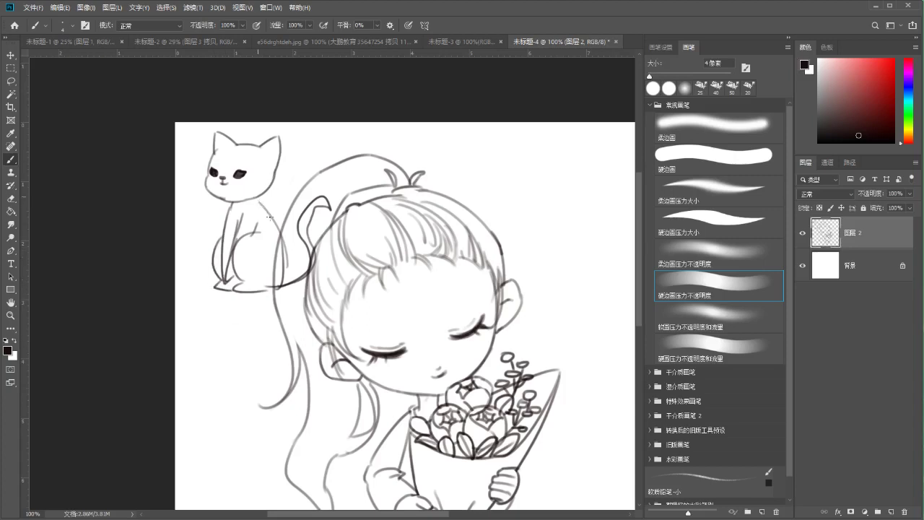
Lasso around the cat's head, then clear the selection
key(l)
mouse_move(229, 123)
mouse_down()
mouse_move(211, 215)
mouse_move(271, 192)
mouse_move(290, 125)
mouse_move(285, 148)
mouse_up()
key(ctrl+d)
Draw a collar around the cat's neck and a bow on its head
key(e)
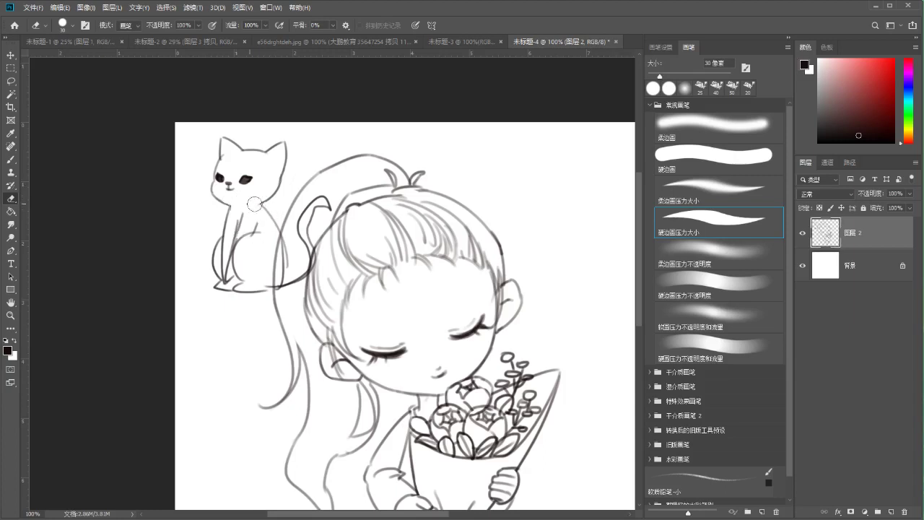
key(b)
key(ctrl)
mouse_move(230, 210)
mouse_down()
mouse_move(261, 208)
mouse_move(225, 214)
mouse_move(232, 211)
mouse_up()
key(ctrl+z)
key(ctrl)
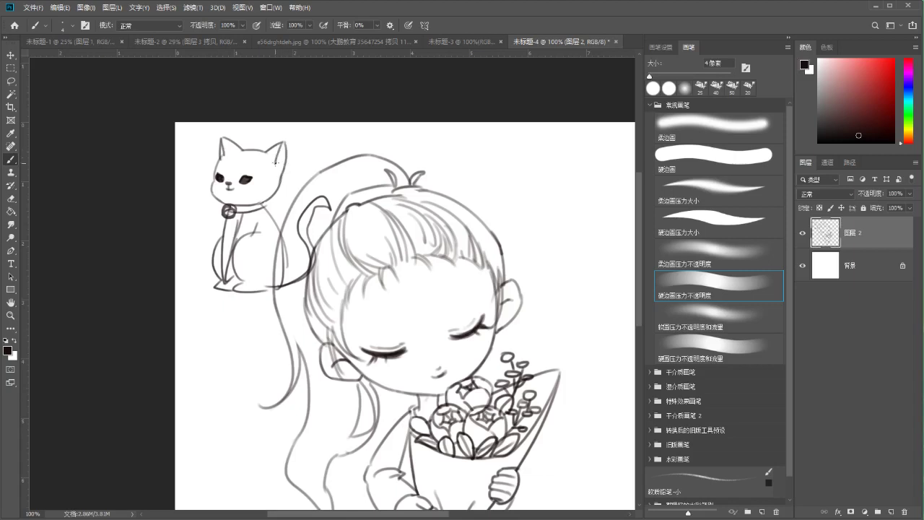
mouse_move(265, 153)
mouse_down()
mouse_move(244, 149)
mouse_move(285, 177)
mouse_move(266, 149)
mouse_up()
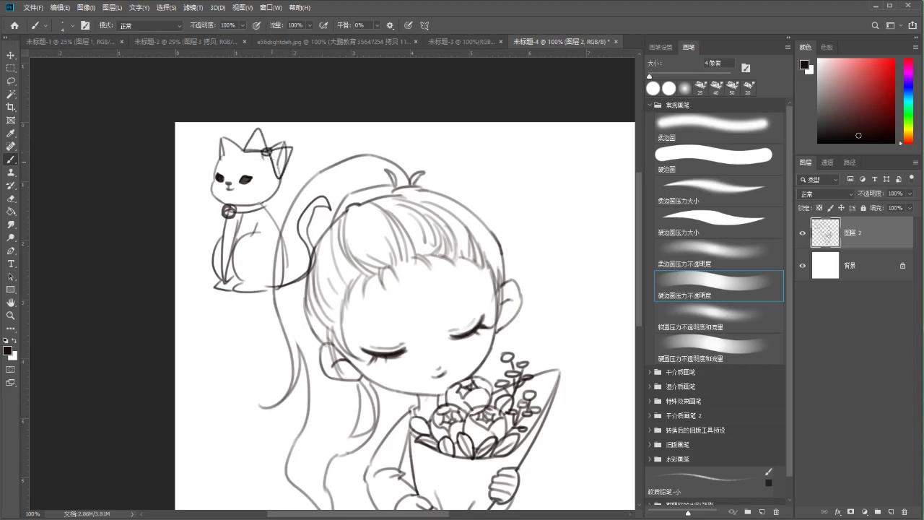
key(e)
key(b)
mouse_move(237, 230)
mouse_down()
mouse_move(221, 254)
mouse_move(233, 231)
mouse_up()
Undo the cat's recent strokes, then lasso the whole cat, delete it and deselect
key(ctrl+z)
key(ctrl+z)
key(ctrl+z)
key(ctrl+z)
key(ctrl+z)
key(ctrl+z)
key(ctrl+z)
key(ctrl+z)
key(ctrl+z)
key(ctrl+z)
key(ctrl+z)
key(ctrl+z)
key(ctrl+z)
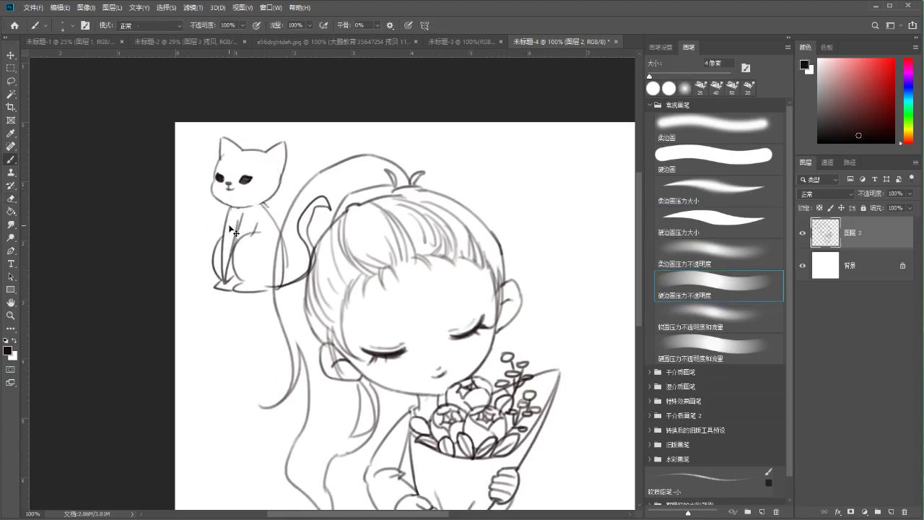
key(ctrl+z)
key(ctrl+z)
key(ctrl+z)
key(ctrl+z)
key(ctrl+z)
key(ctrl+z)
key(ctrl+z)
key(ctrl+z)
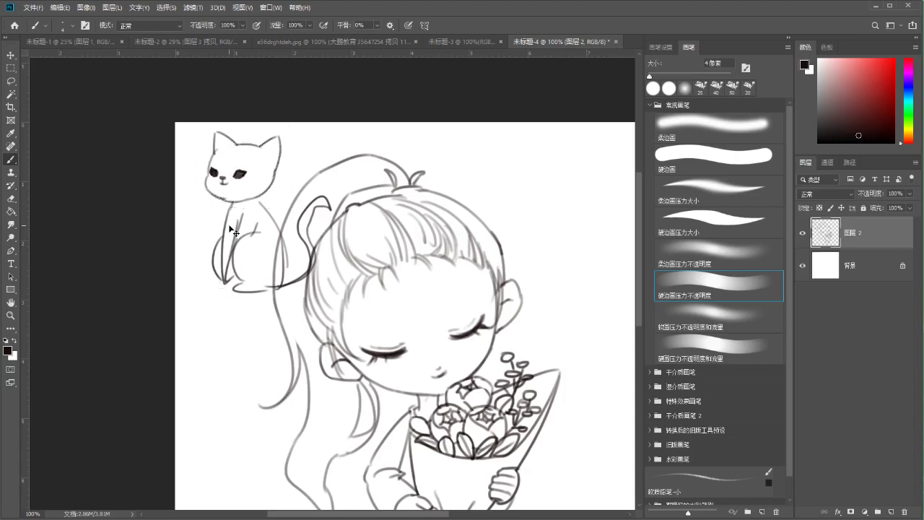
key(ctrl+z)
key(ctrl+z)
key(ctrl+z)
key(ctrl+z)
key(ctrl+z)
key(ctrl+z)
key(ctrl+z)
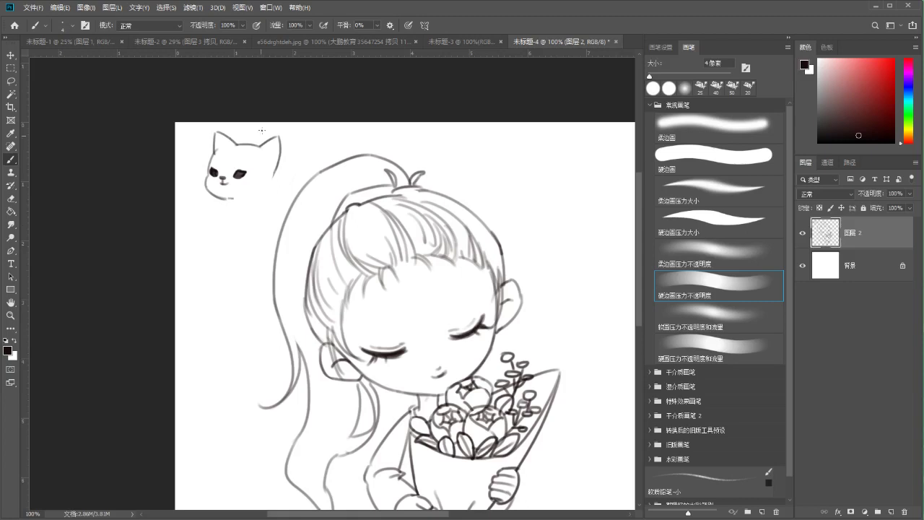
key(l)
drag(263, 121, 269, 114)
key(Delete)
key(ctrl+d)
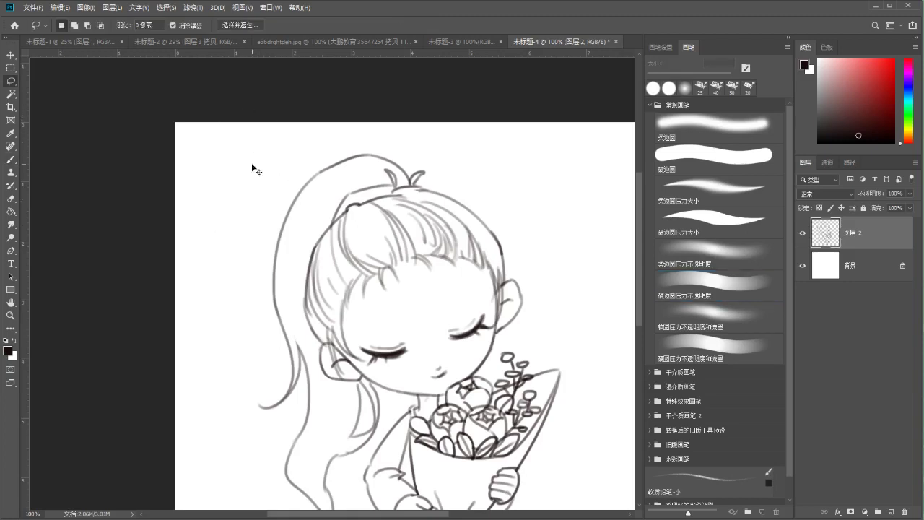
Zoom between 100% and 66.67% to review the whole drawing with the Brush ready
key(ctrl+minus)
key(b)
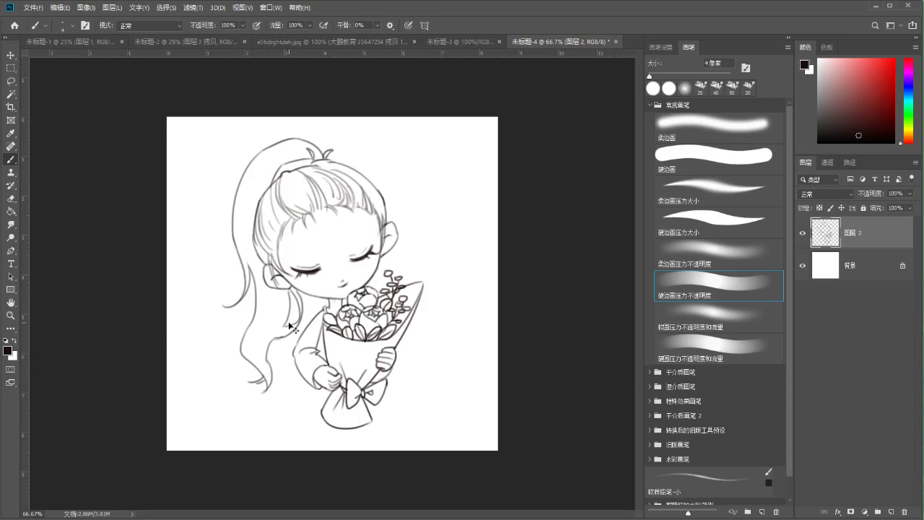
key(e)
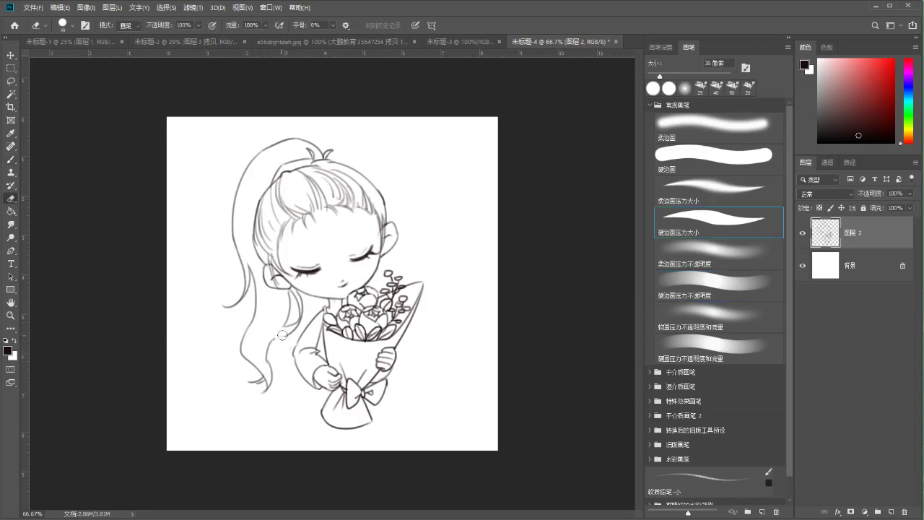
key(b)
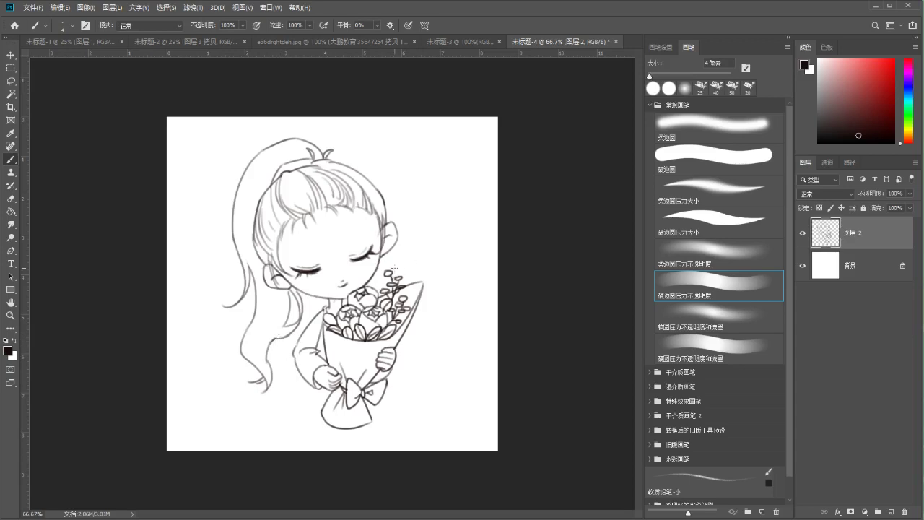
key(ctrl+1)
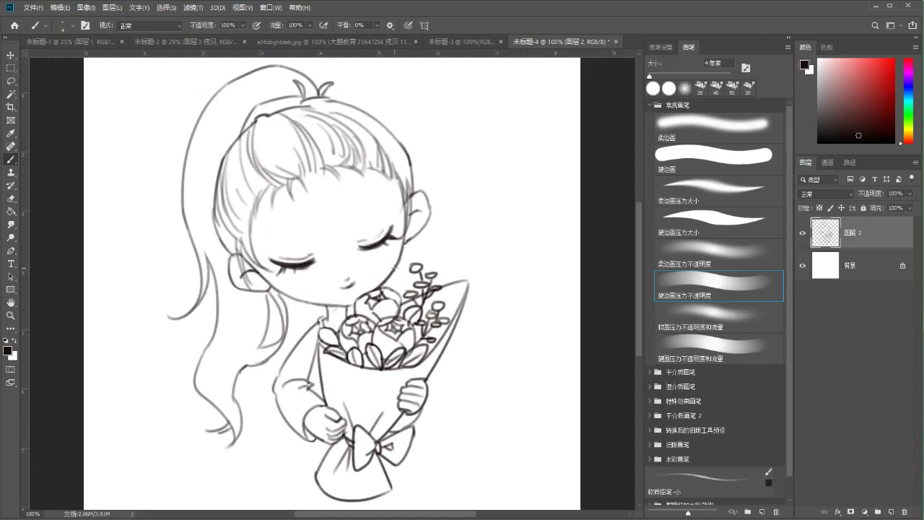
key(ctrl+minus)
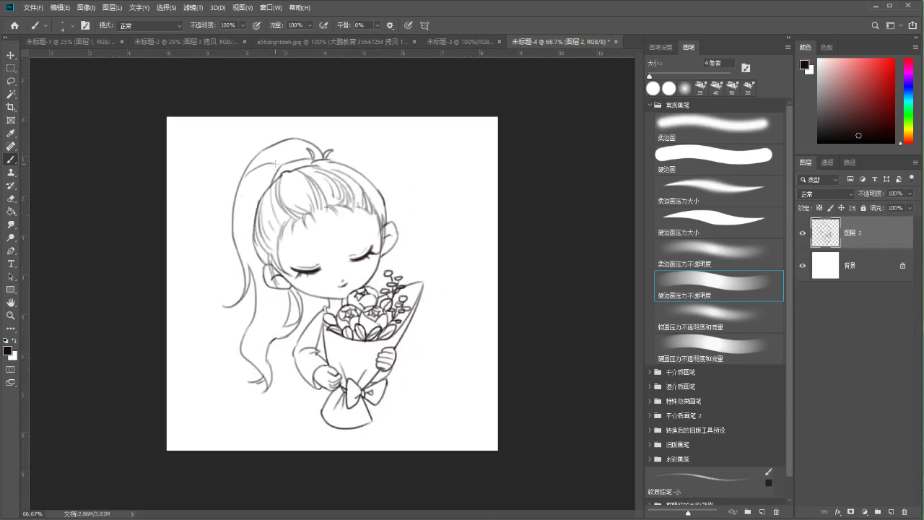
Draw a hair tie at the ponytail's top, then try and undo three ponytail-edge strokes
drag(276, 173, 292, 170)
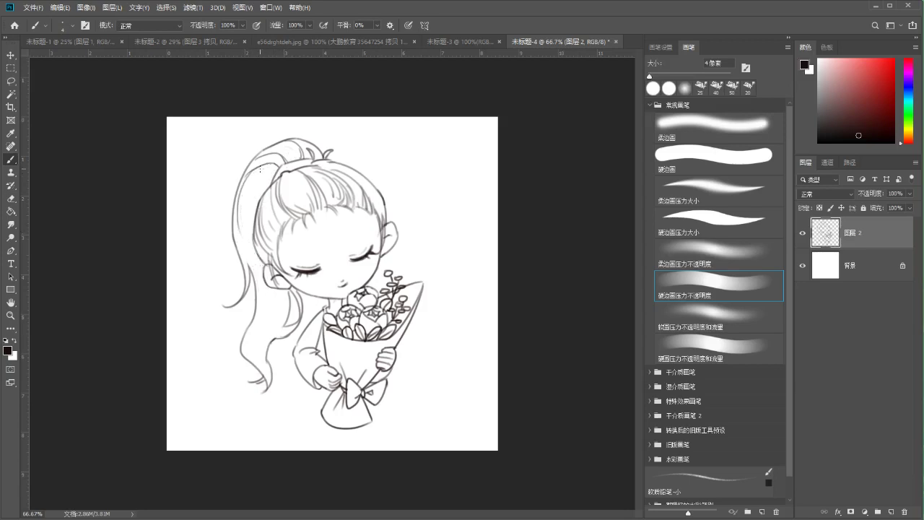
drag(257, 171, 264, 314)
key(ctrl+z)
drag(254, 173, 246, 261)
key(ctrl+z)
drag(260, 169, 268, 189)
key(ctrl+z)
Save the lineart in Photoshop PSD format as 22222222.psd, then close the blank 未标题-3 tab
key(ctrl+s)
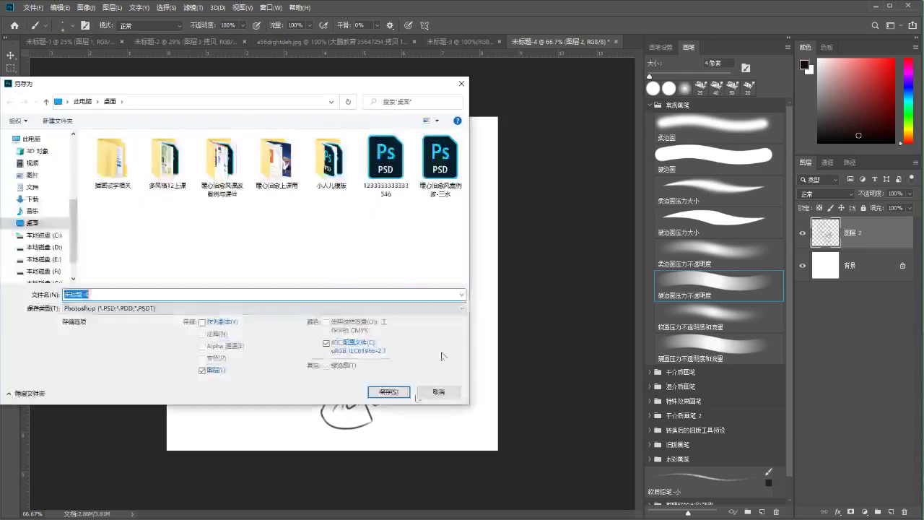
click(430, 392)
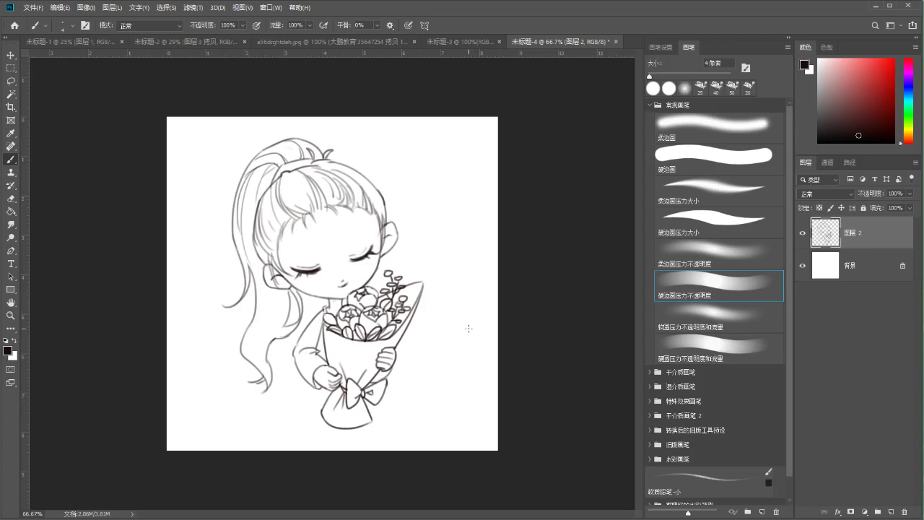
key(ctrl+s)
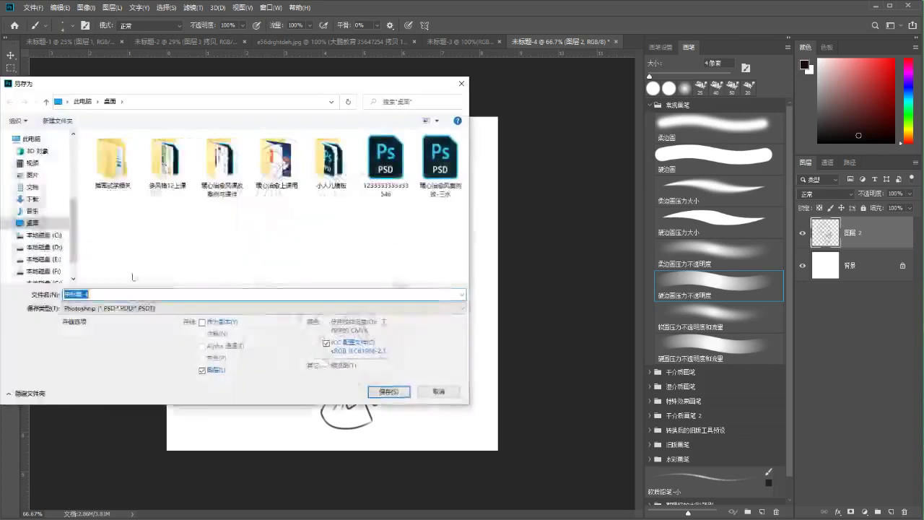
text(22222222)
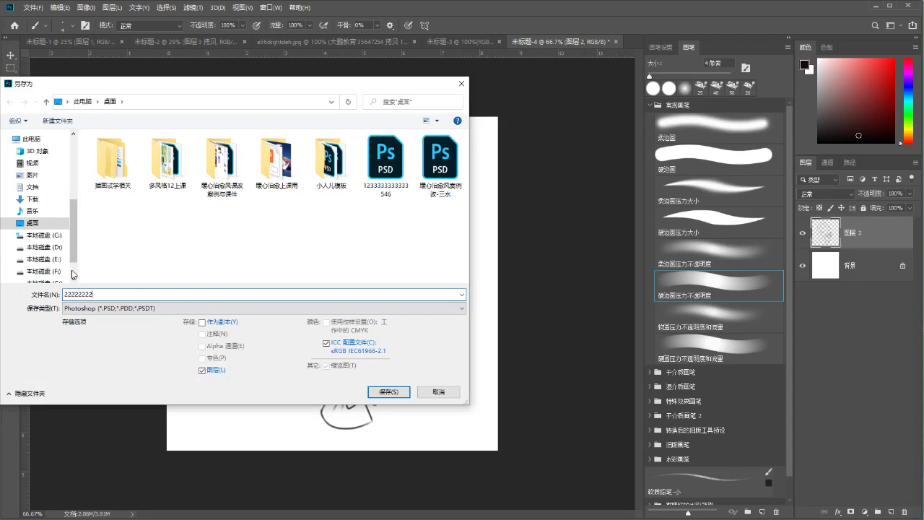
key(Return)
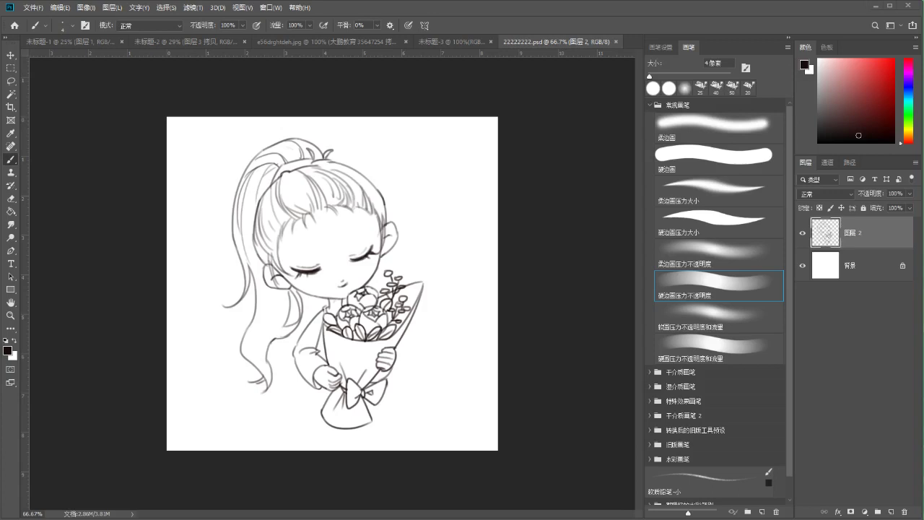
click(433, 41)
click(495, 42)
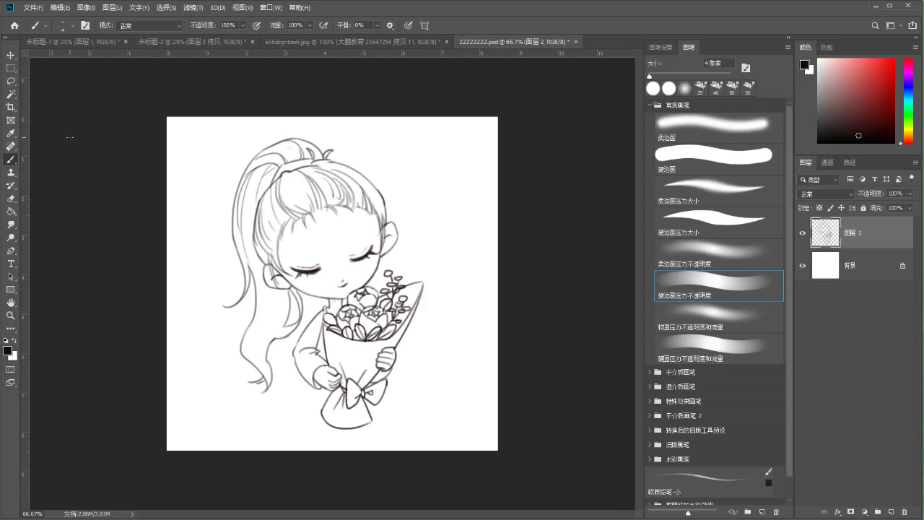
Undo a trial checkmark stroke beside the girl's head and save the line drawing
drag(414, 229, 446, 195)
key(ctrl+z)
key(ctrl+s)
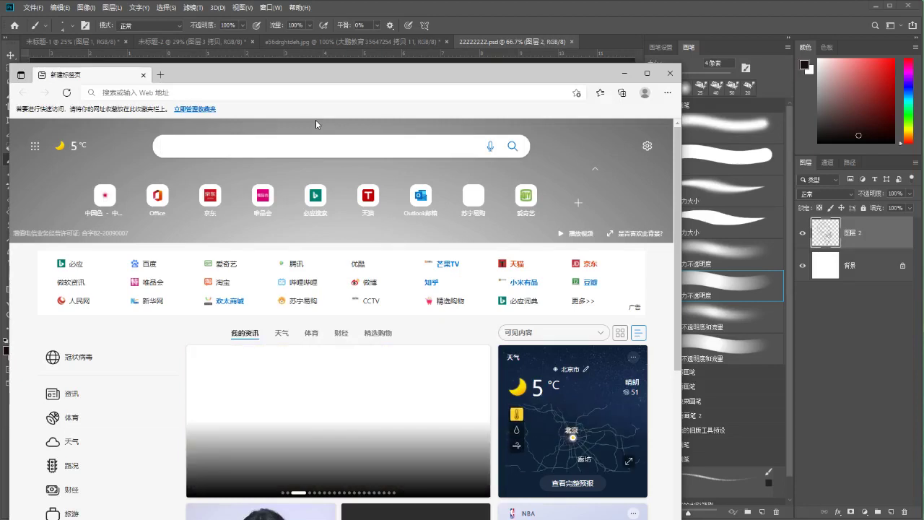
Search Bing for 头发线稿 and switch to the 图片 image results
text(touf)
key(space)
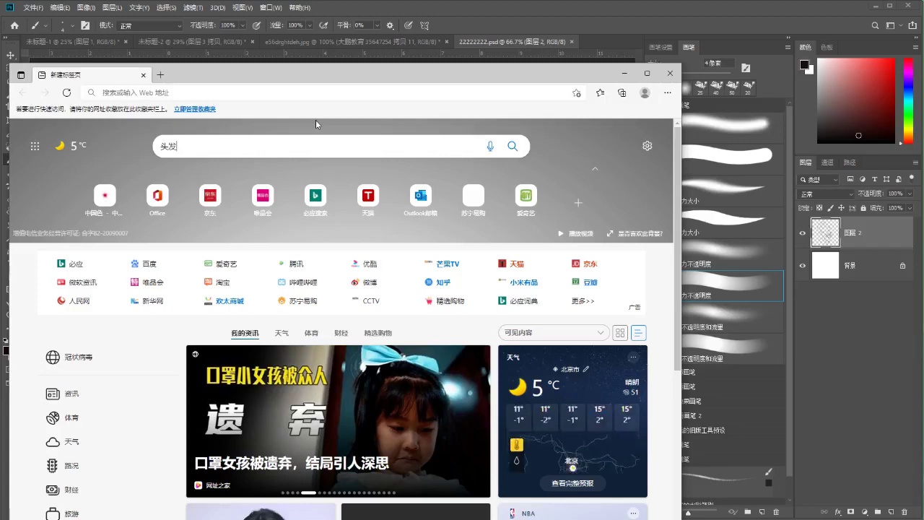
text(xiangao)
key(space)
key(Return)
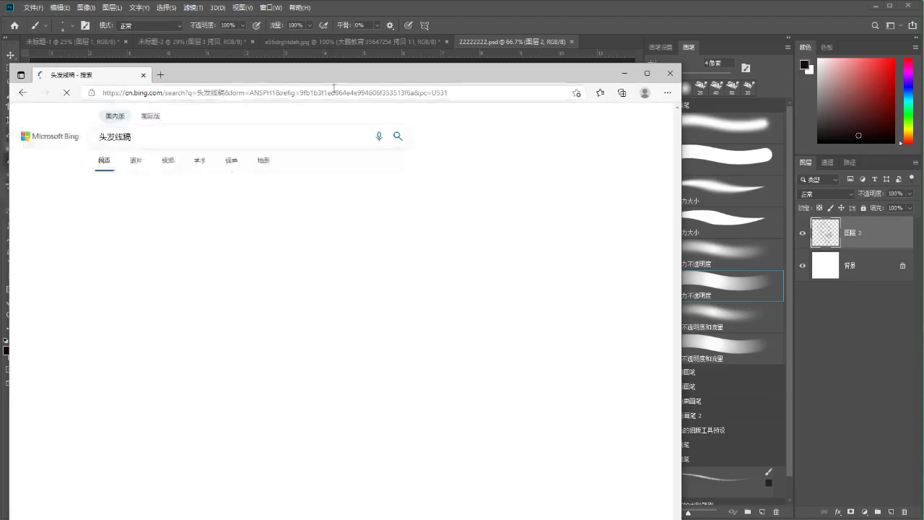
drag(340, 74, 360, 36)
click(159, 123)
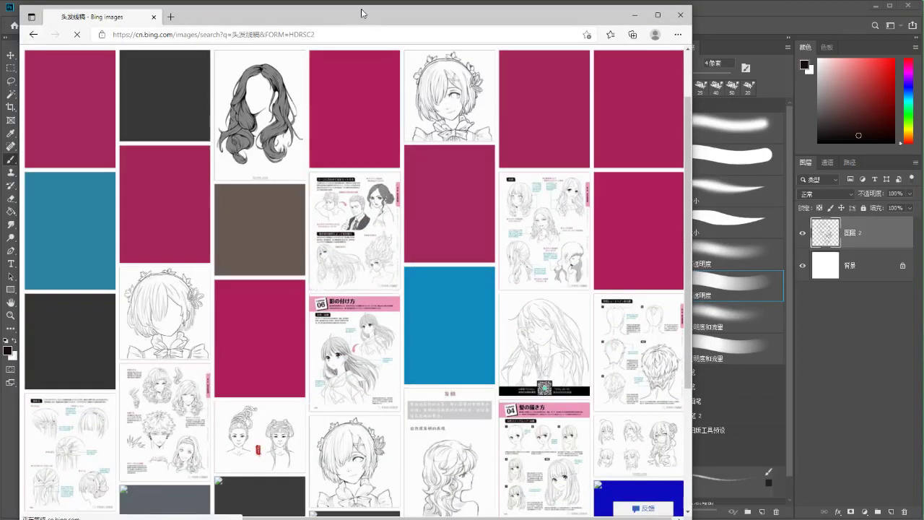
Scroll through the hair line-art results, then delete the 头发线稿 query
drag(364, 14, 372, 11)
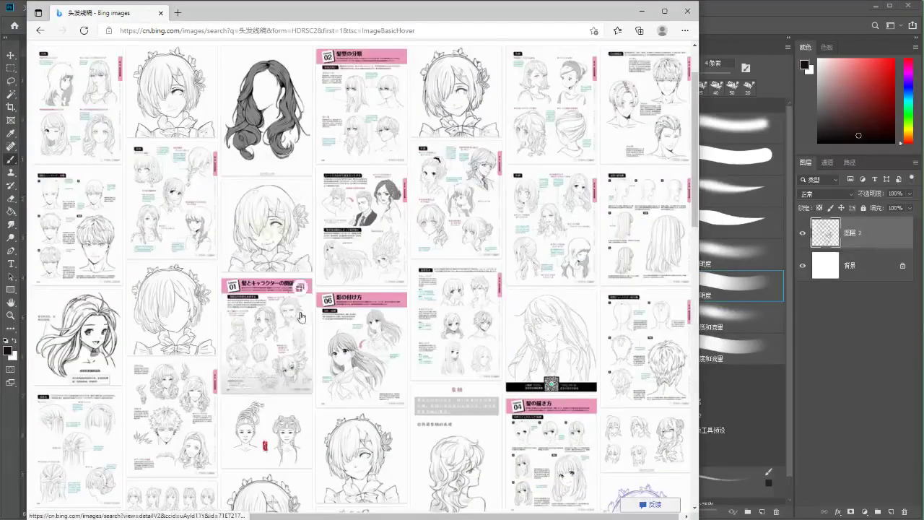
scroll(346, 289, down, 3)
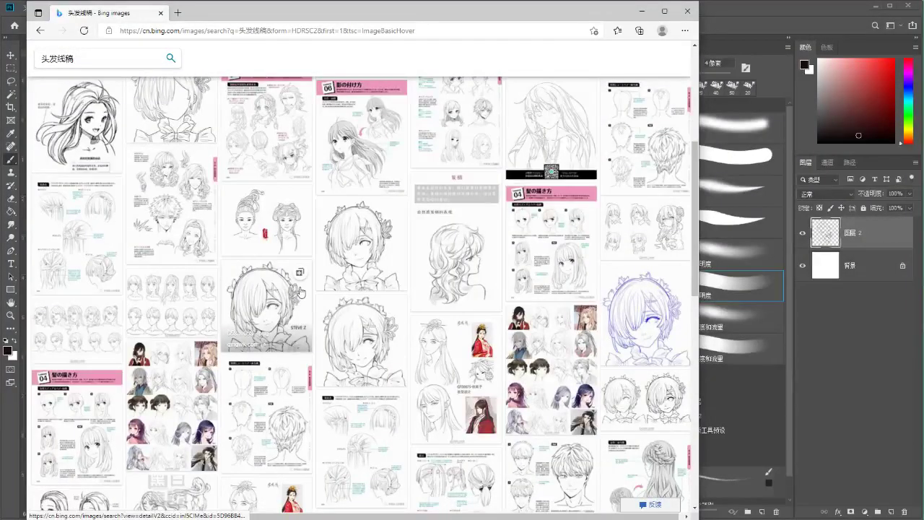
scroll(297, 291, up, 3)
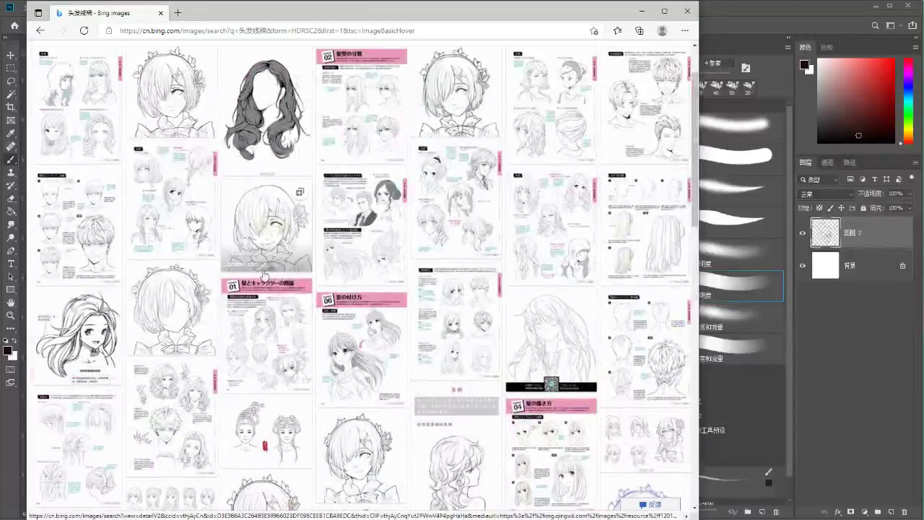
scroll(267, 276, up, 1)
click(169, 72)
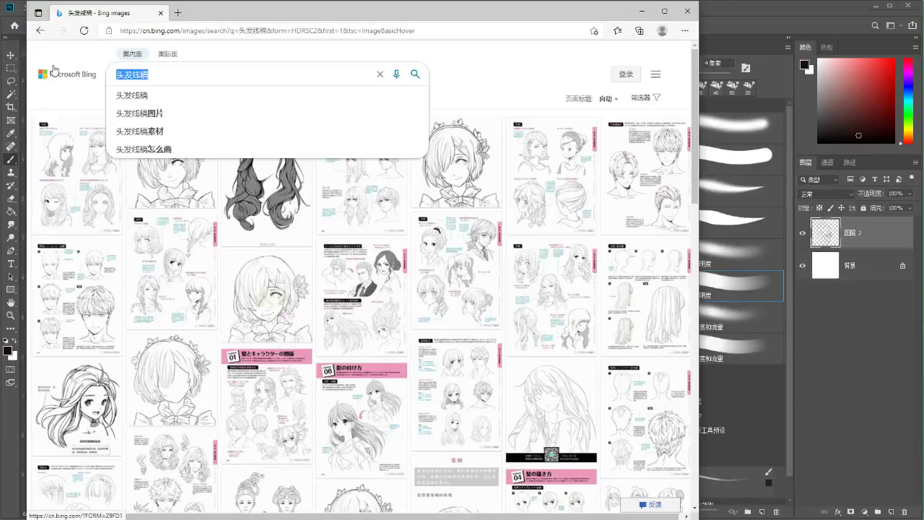
key(BackSpace)
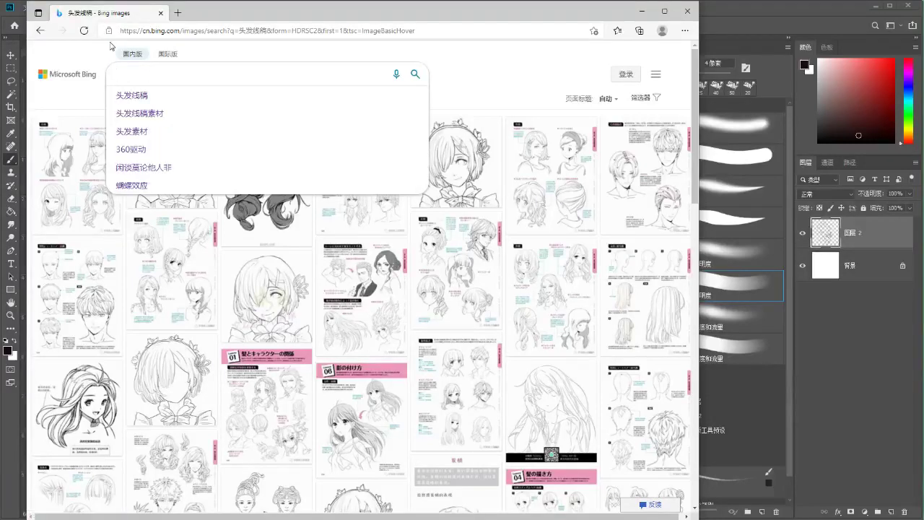
Search images for lolita发型 and view one hairstyle photo in the large viewer
text(l)
key(BackSpace)
text(lolita)
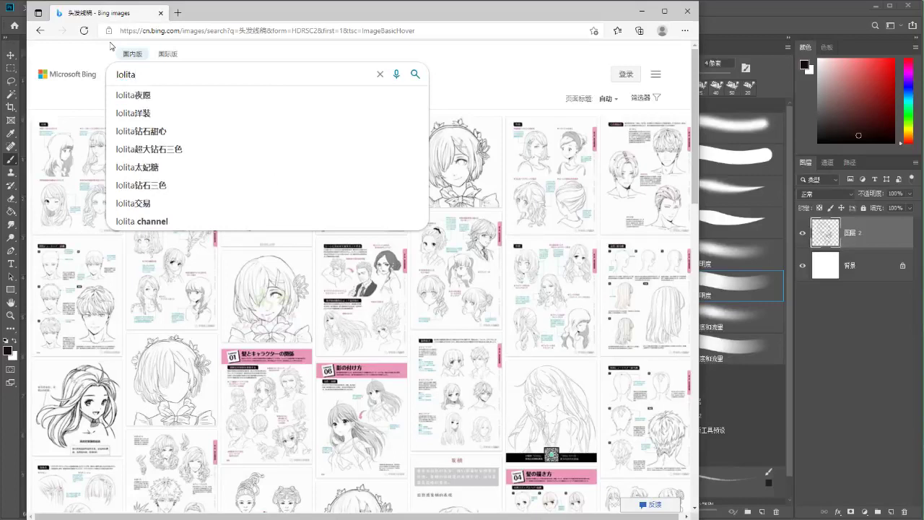
text(faxing)
key(space)
key(Return)
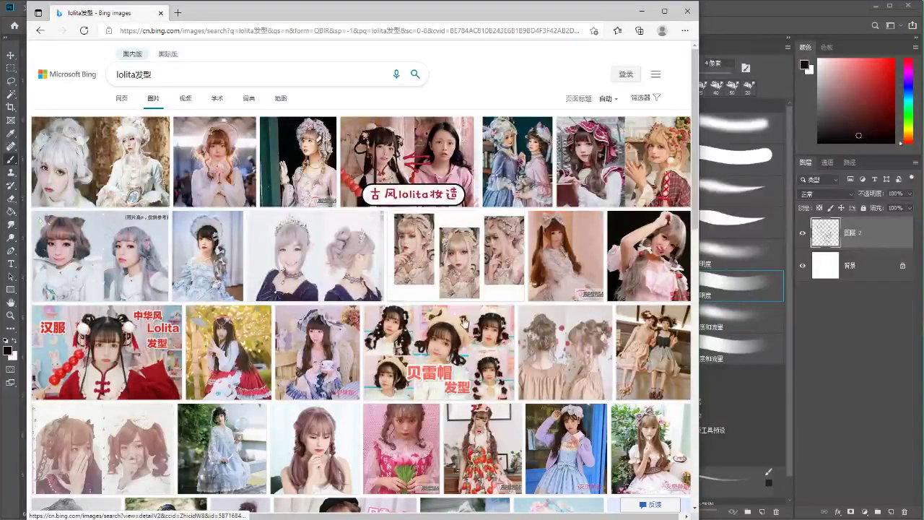
click(561, 352)
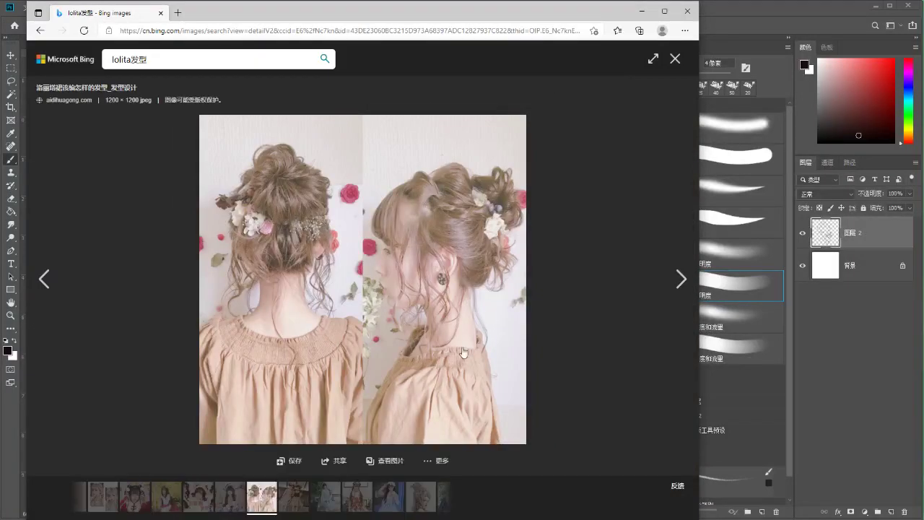
click(675, 58)
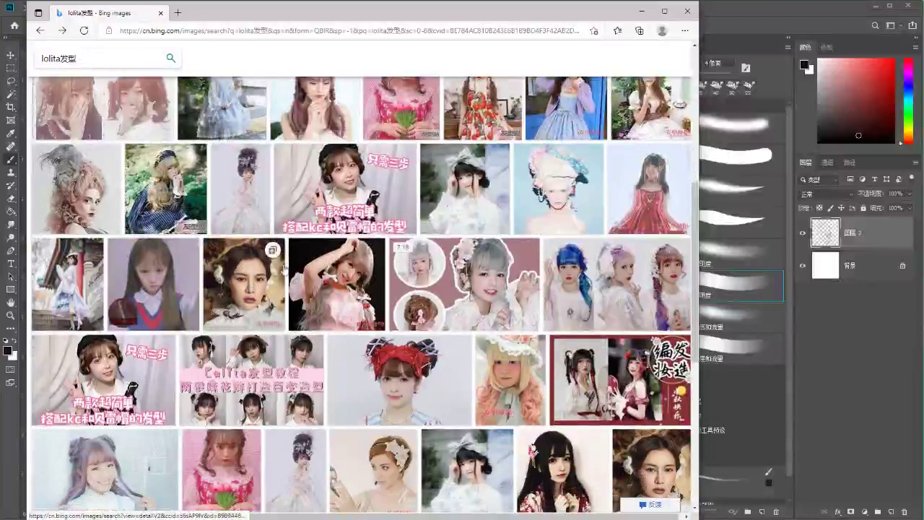
Scroll the results, go back to the 头发线稿 results, and switch to Photoshop
scroll(286, 268, down, 2)
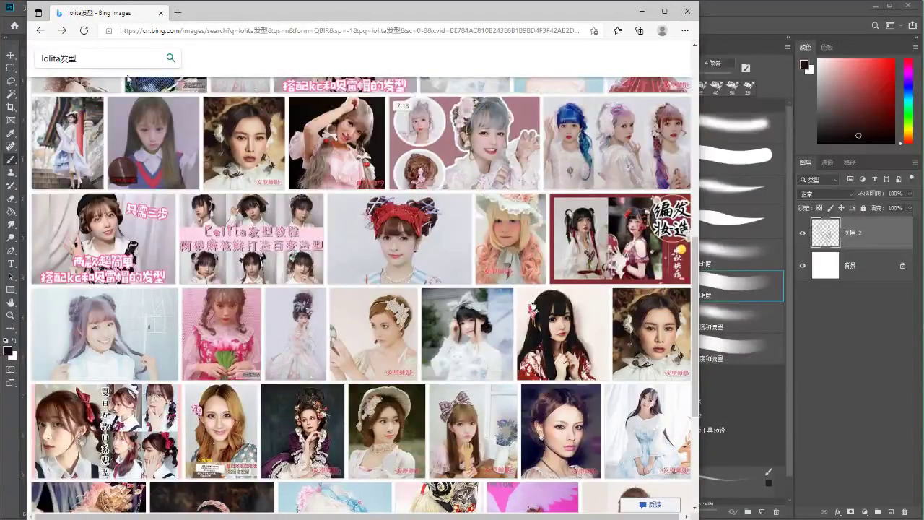
scroll(202, 166, up, 10)
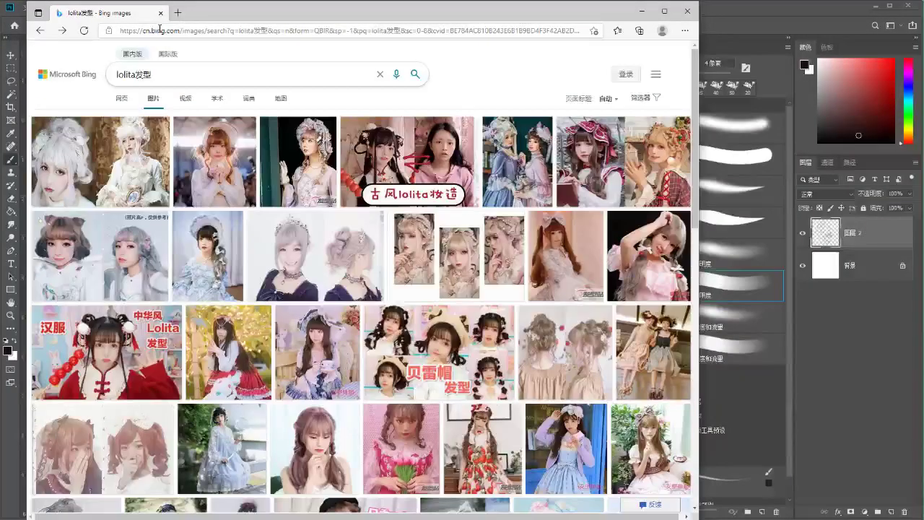
click(40, 31)
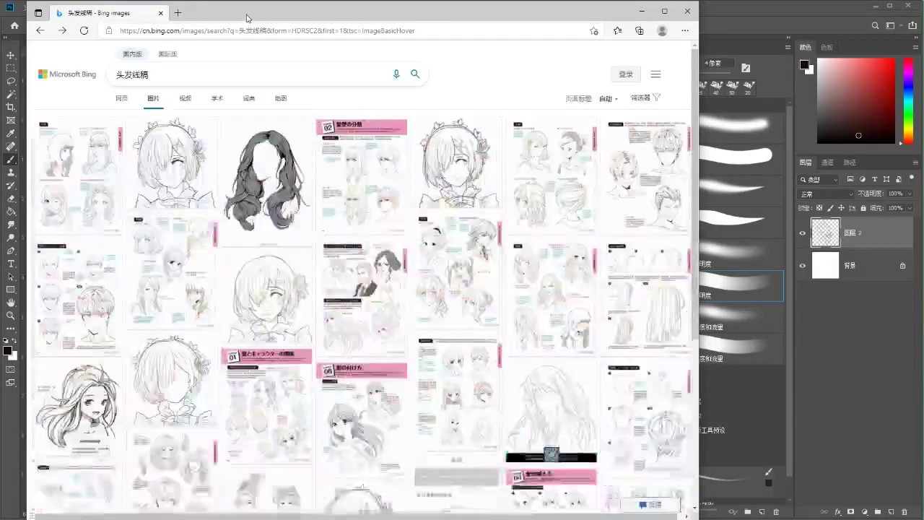
drag(248, 17, 226, 16)
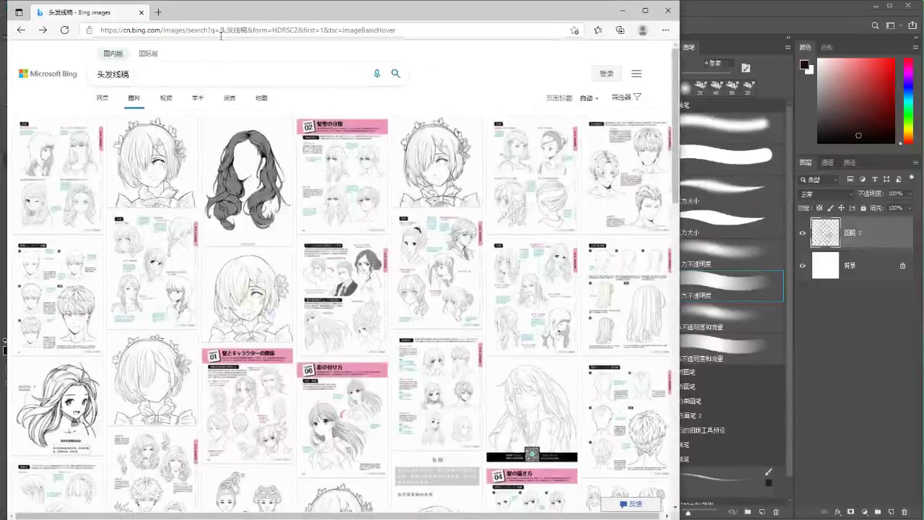
click(145, 74)
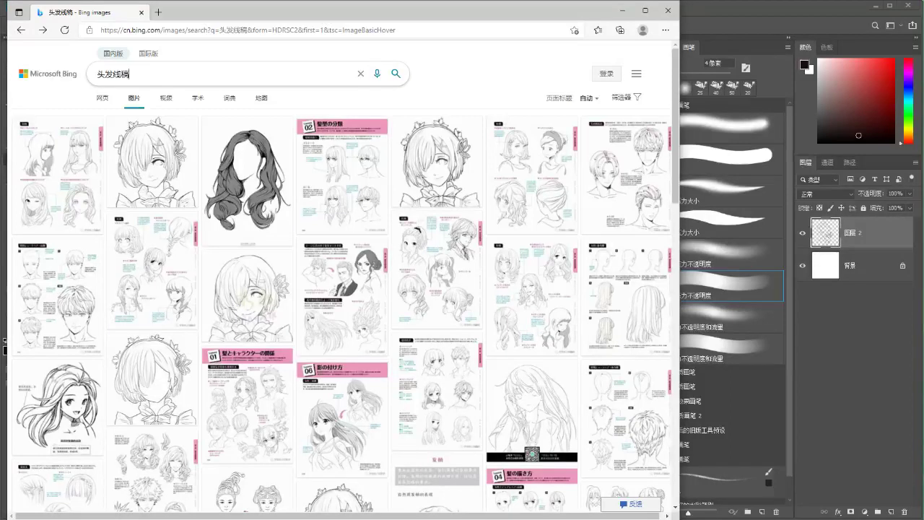
key(alt+Tab)
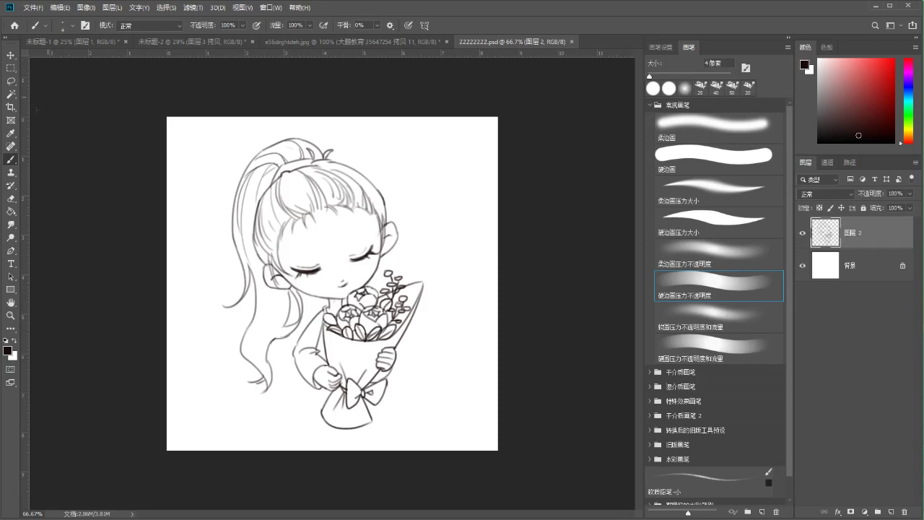
Hide the girl line-drawing layer 图层 2
key(space)
click(802, 232)
click(802, 233)
click(802, 233)
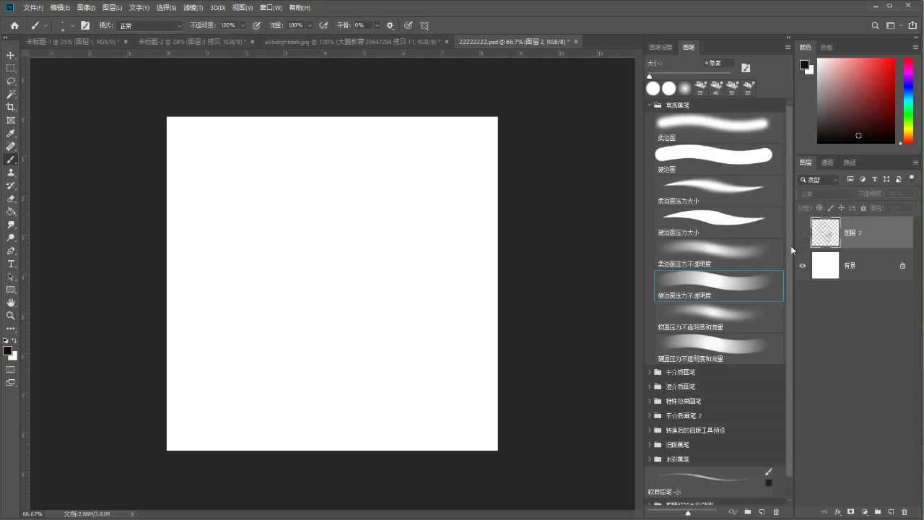
Zoom the canvas to 200% and add a new empty layer 图层 3
key(ctrl+1)
drag(293, 195, 346, 279)
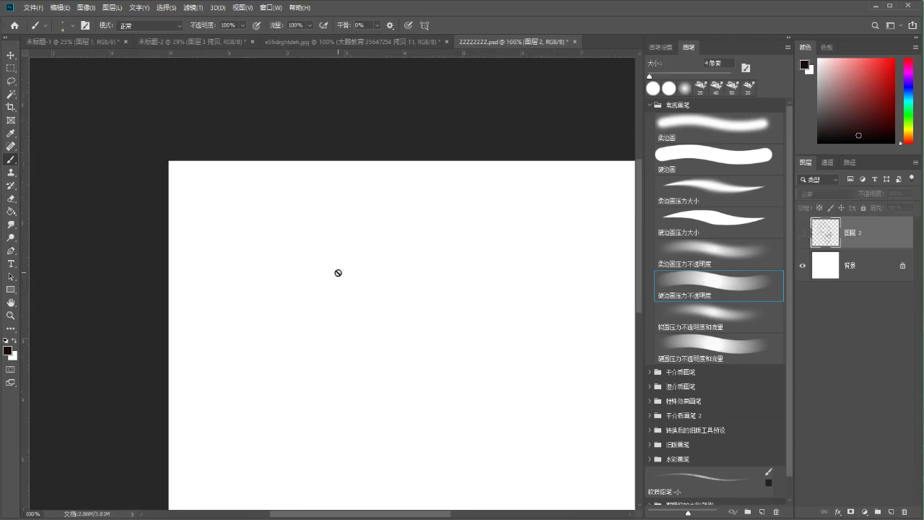
key(ctrl+plus)
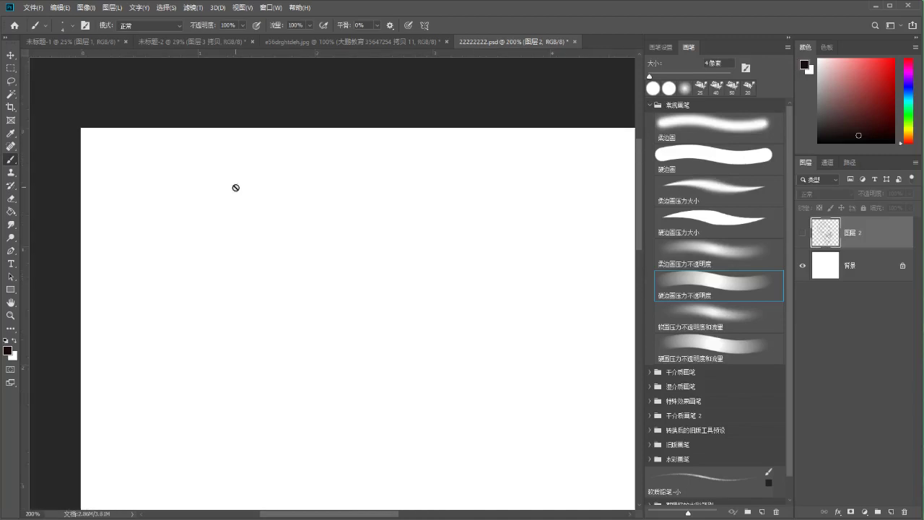
key(ctrl+shift+alt+n)
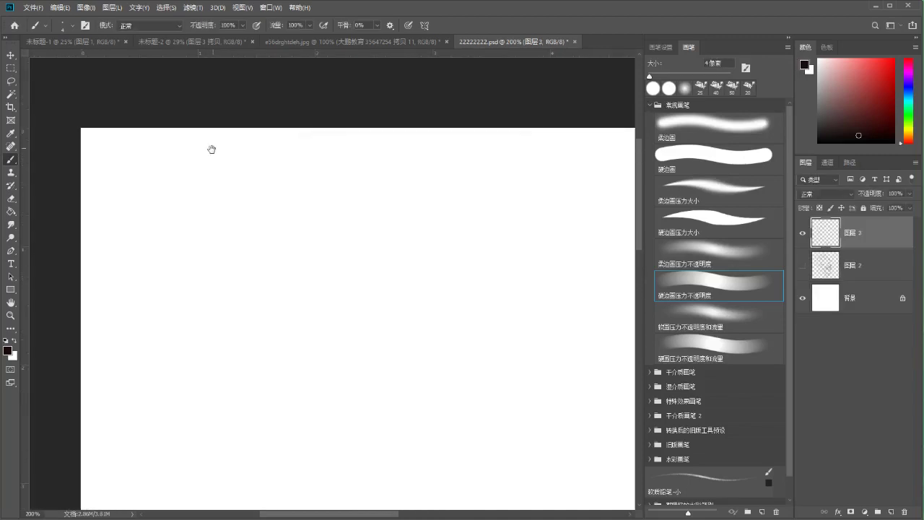
scroll(211, 148, left, 1)
Hand-write 型 at the page's top left, undoing a trial checkmark, circle and underline
mouse_move(208, 148)
mouse_down()
mouse_move(217, 174)
mouse_move(238, 169)
mouse_move(225, 186)
mouse_move(256, 185)
mouse_move(307, 160)
mouse_up()
scroll(274, 181, left, 2)
scroll(274, 181, up, 1)
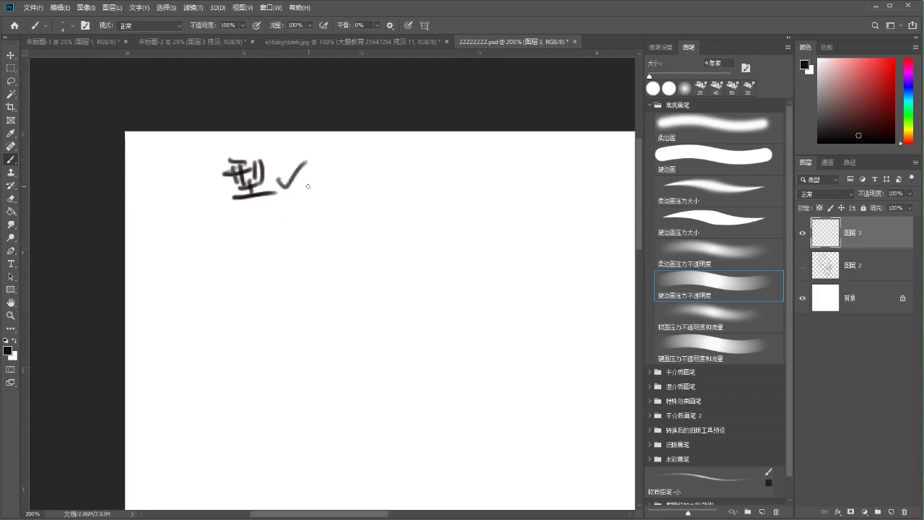
key(ctrl+z)
mouse_move(251, 149)
mouse_down()
mouse_move(214, 187)
mouse_move(238, 147)
mouse_move(249, 146)
mouse_up()
key(ctrl+z)
key(ctrl+z)
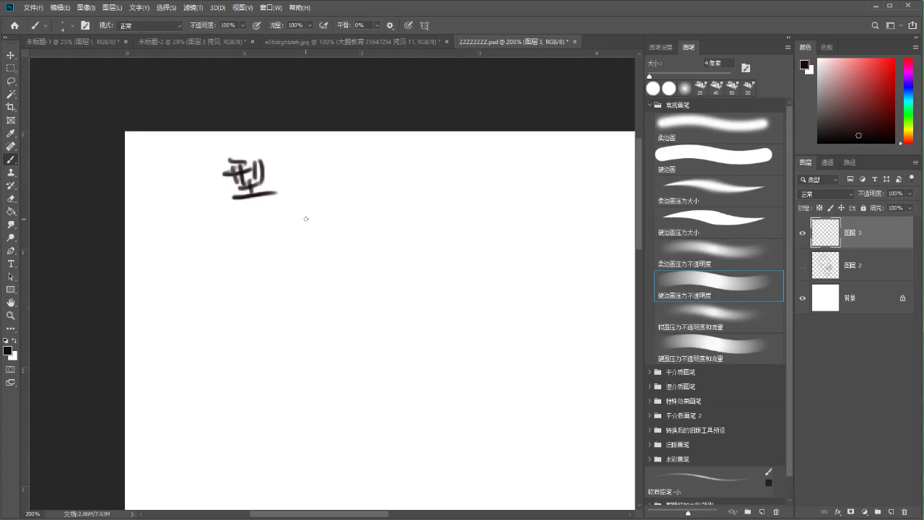
drag(330, 210, 314, 194)
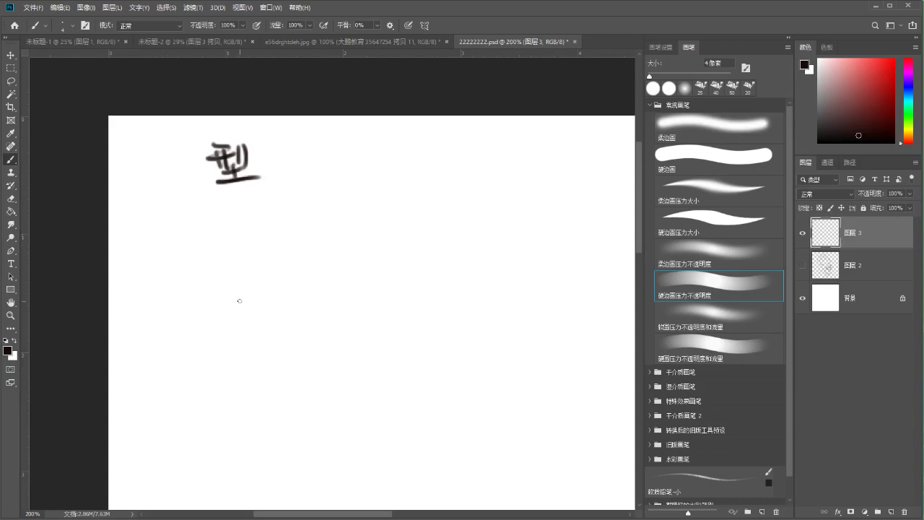
drag(202, 188, 288, 194)
key(ctrl+z)
Hand-write 参考图 to the right of 型
mouse_move(317, 140)
mouse_down()
mouse_move(308, 165)
mouse_move(320, 190)
mouse_move(312, 194)
mouse_up()
mouse_move(336, 142)
mouse_down()
mouse_move(342, 175)
mouse_move(368, 179)
mouse_up()
mouse_move(368, 147)
mouse_down()
mouse_move(394, 150)
mouse_move(391, 179)
mouse_up()
drag(373, 153, 387, 174)
mouse_move(366, 179)
mouse_down()
mouse_move(394, 179)
mouse_move(398, 194)
mouse_up()
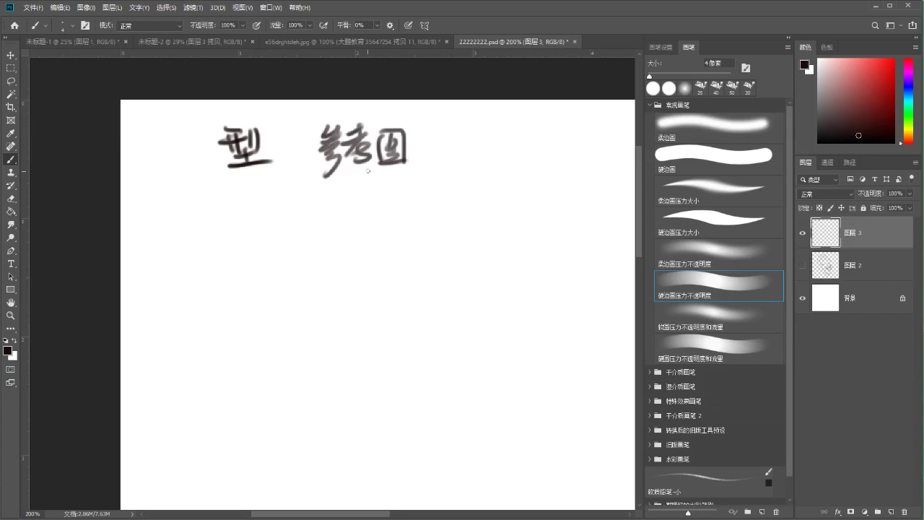
mouse_move(309, 180)
mouse_down()
mouse_move(426, 173)
mouse_move(418, 171)
mouse_move(443, 146)
mouse_move(433, 155)
mouse_up()
key(ctrl+z)
Add an arrow to a circled 主题 and a curved arrow back to 参考图
drag(459, 127, 468, 134)
mouse_move(454, 143)
mouse_down()
mouse_move(474, 142)
mouse_move(464, 160)
mouse_up()
drag(455, 151, 473, 150)
mouse_move(449, 161)
mouse_down()
mouse_move(507, 141)
mouse_move(484, 143)
mouse_up()
drag(486, 128, 497, 143)
mouse_move(480, 147)
mouse_down()
mouse_move(500, 149)
mouse_move(487, 160)
mouse_up()
drag(479, 155, 521, 167)
drag(501, 128, 516, 141)
mouse_move(505, 137)
mouse_down()
mouse_move(508, 160)
mouse_move(520, 154)
mouse_up()
drag(512, 153, 504, 164)
mouse_move(464, 120)
mouse_down()
mouse_move(462, 109)
mouse_move(404, 123)
mouse_move(424, 127)
mouse_up()
mouse_move(430, 199)
mouse_down()
mouse_move(381, 196)
mouse_move(390, 178)
mouse_move(347, 191)
mouse_up()
Draw a down arrow below 参考图 and write 加工( beneath it
drag(340, 183, 355, 184)
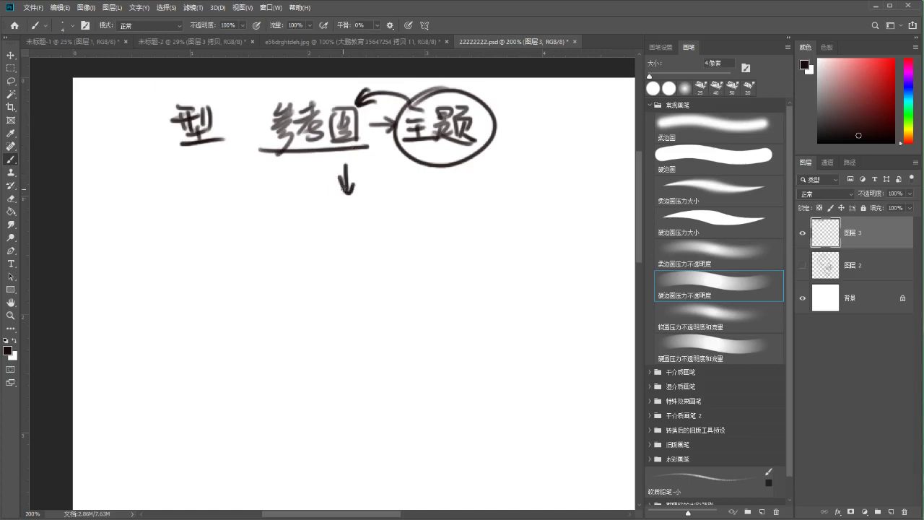
mouse_move(280, 217)
mouse_down()
mouse_move(294, 246)
mouse_move(286, 244)
mouse_up()
drag(302, 220, 303, 239)
mouse_move(304, 217)
mouse_down()
mouse_move(319, 238)
mouse_move(342, 241)
mouse_move(336, 215)
mouse_up()
key(ctrl+z)
mouse_move(329, 215)
mouse_down()
mouse_move(329, 244)
mouse_move(352, 240)
mouse_move(337, 214)
mouse_up()
key(ctrl+z)
key(ctrl+z)
key(ctrl+z)
key(ctrl+z)
mouse_move(329, 215)
mouse_down()
mouse_move(324, 238)
mouse_move(361, 242)
mouse_up()
key(ctrl+z)
key(ctrl+z)
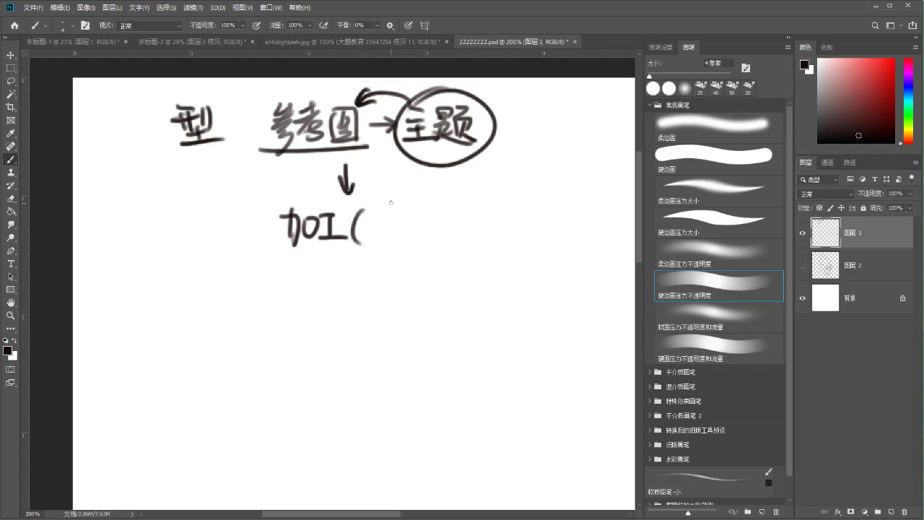
scroll(341, 222, up, 1)
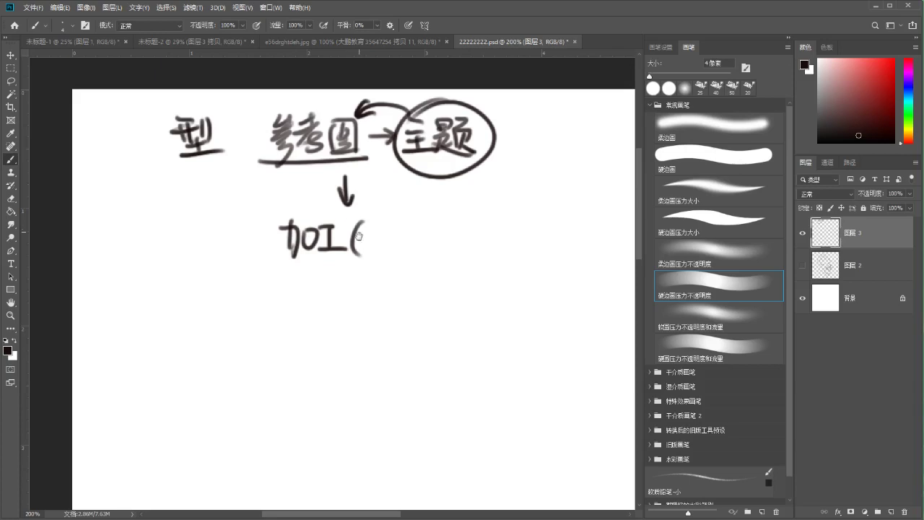
scroll(358, 228, down, 1)
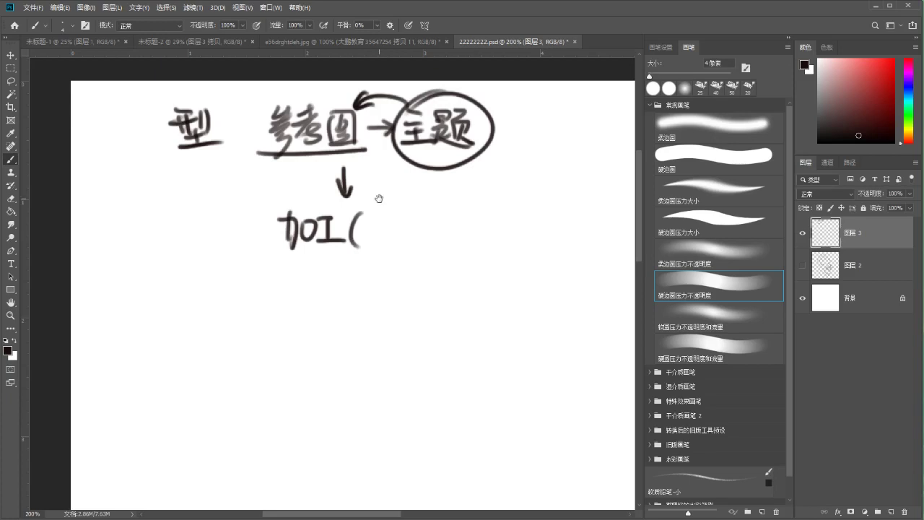
scroll(376, 201, up, 1)
scroll(392, 202, right, 2)
scroll(368, 203, down, 1)
scroll(370, 209, right, 1)
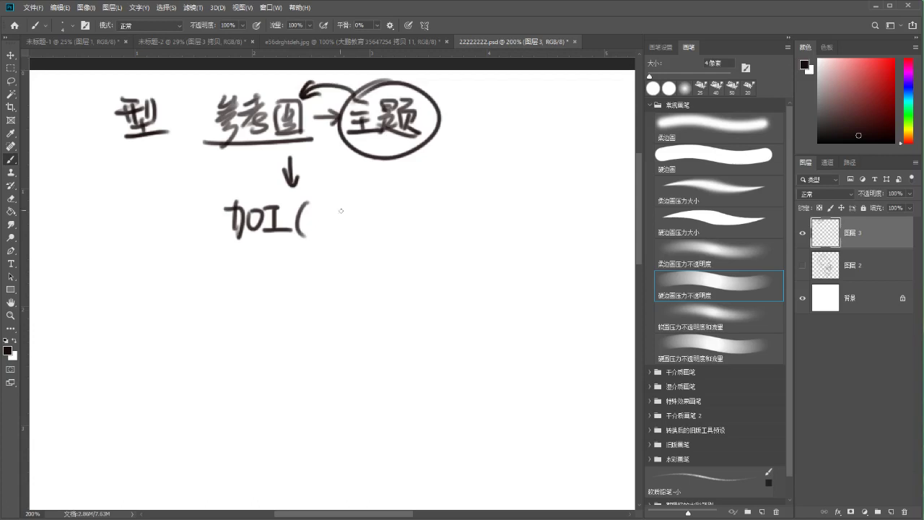
Write 发散思维) after 加工( to complete the note
drag(326, 212, 327, 202)
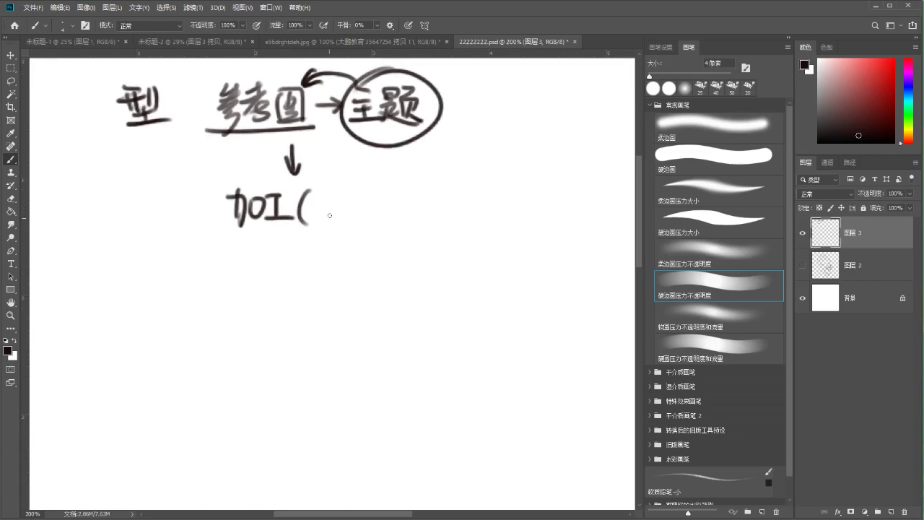
mouse_move(323, 192)
mouse_down()
mouse_move(334, 210)
mouse_move(323, 220)
mouse_up()
mouse_move(349, 196)
mouse_down()
mouse_move(378, 195)
mouse_move(361, 227)
mouse_up()
mouse_move(371, 186)
mouse_down()
mouse_move(397, 222)
mouse_move(412, 226)
mouse_up()
key(ctrl+z)
mouse_move(401, 188)
mouse_down()
mouse_move(402, 211)
mouse_move(429, 217)
mouse_up()
mouse_move(436, 187)
mouse_down()
mouse_move(442, 213)
mouse_move(452, 221)
mouse_move(467, 208)
mouse_move(480, 225)
mouse_up()
key(ctrl+z)
drag(476, 187, 481, 224)
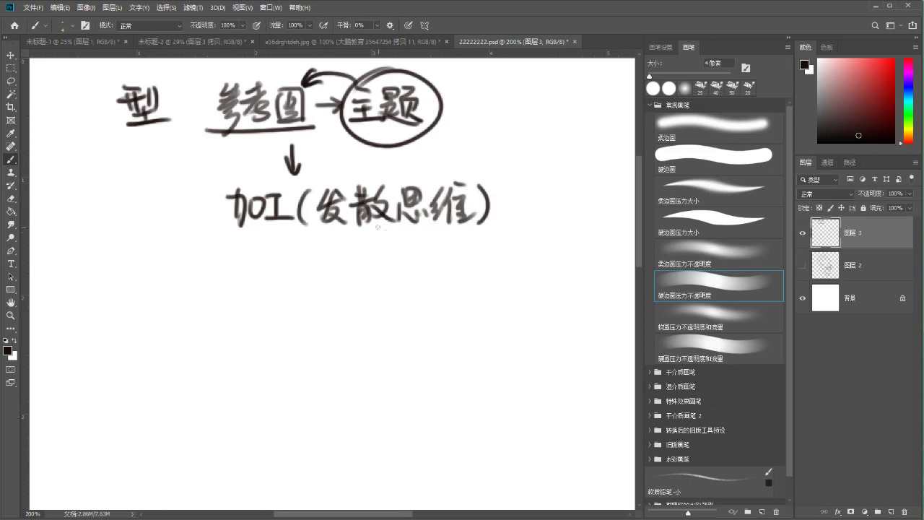
Draw a down arrow under 加工(发散思维), undoing trial underline and extra arrow
drag(210, 223, 282, 224)
drag(312, 130, 301, 158)
key(ctrl+z)
key(ctrl+z)
drag(250, 130, 253, 174)
key(ctrl+z)
mouse_move(293, 234)
mouse_down()
mouse_move(295, 269)
mouse_move(303, 256)
mouse_up()
mouse_move(166, 269)
mouse_down()
mouse_move(313, 186)
mouse_move(240, 205)
mouse_up()
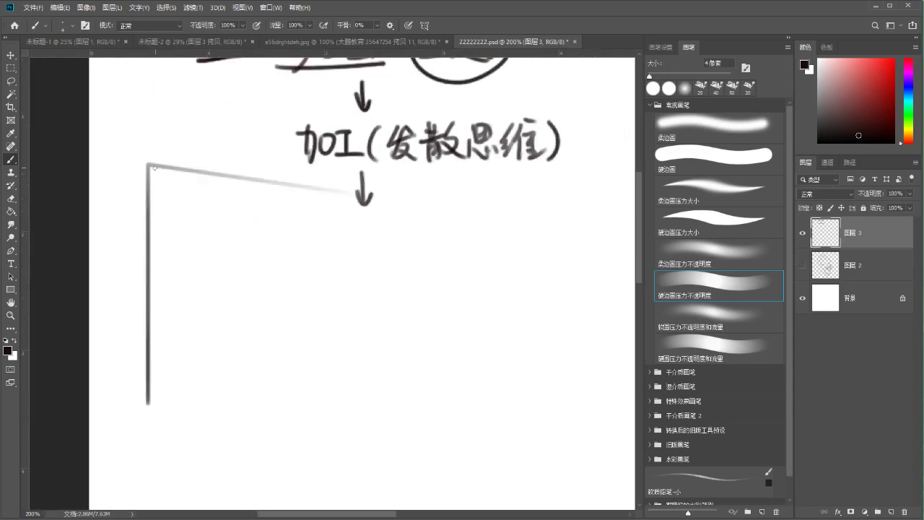
Draw a rectangular thumbnail frame and erase its overhanging line ends
mouse_move(129, 171)
mouse_down()
mouse_move(134, 279)
mouse_move(145, 174)
mouse_move(274, 217)
mouse_up()
mouse_move(276, 172)
mouse_down()
mouse_move(300, 455)
mouse_move(277, 442)
mouse_up()
drag(130, 394, 278, 396)
key(ctrl+z)
drag(130, 353, 285, 353)
key(e)
click(120, 371)
drag(129, 368, 130, 418)
mouse_move(275, 355)
mouse_down()
mouse_move(272, 380)
mouse_move(285, 378)
mouse_move(282, 353)
mouse_up()
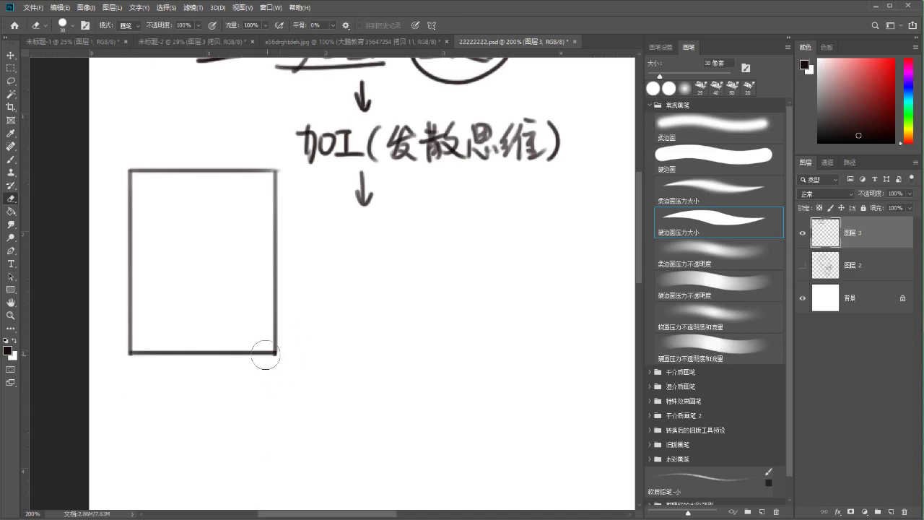
Sketch three small dome shapes above the frame with the brush
key(b)
mouse_move(124, 135)
mouse_down()
mouse_move(189, 125)
mouse_move(176, 134)
mouse_move(234, 132)
mouse_move(208, 133)
mouse_up()
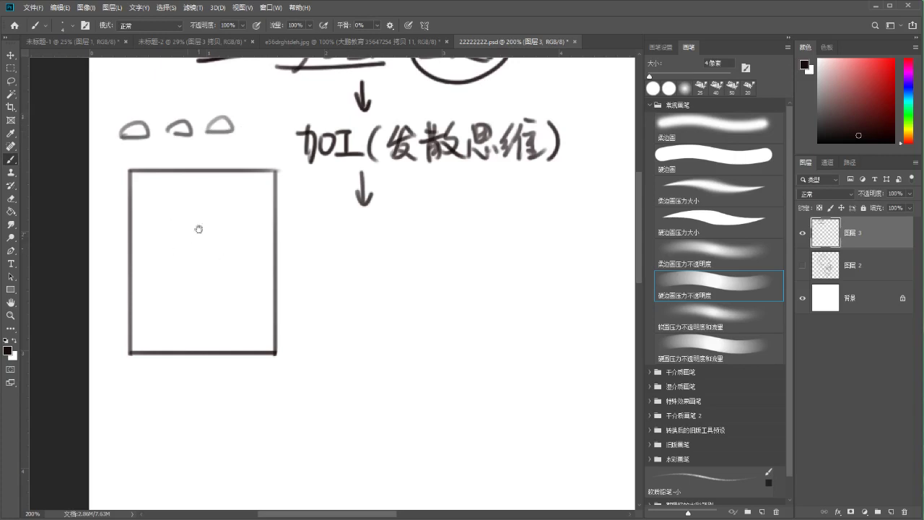
drag(198, 231, 171, 282)
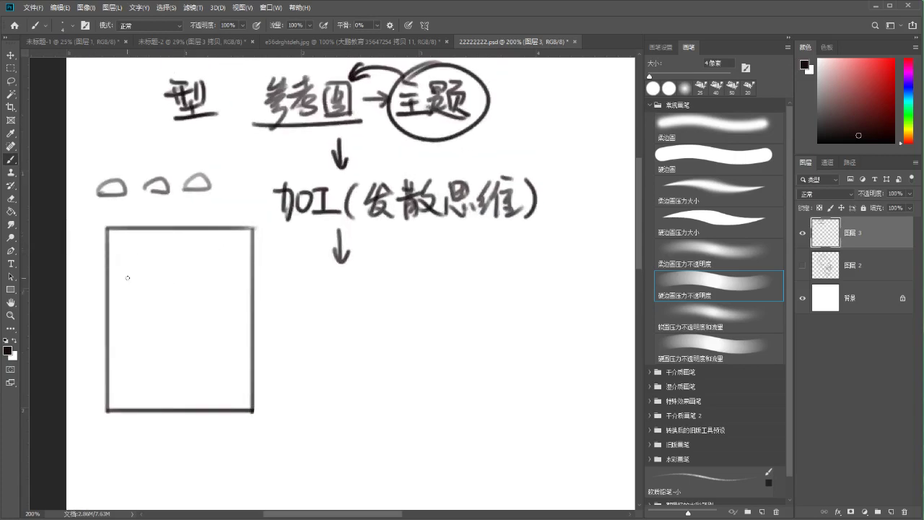
Sketch a small figure with body, legs and a scarf inside the frame
drag(143, 324, 157, 290)
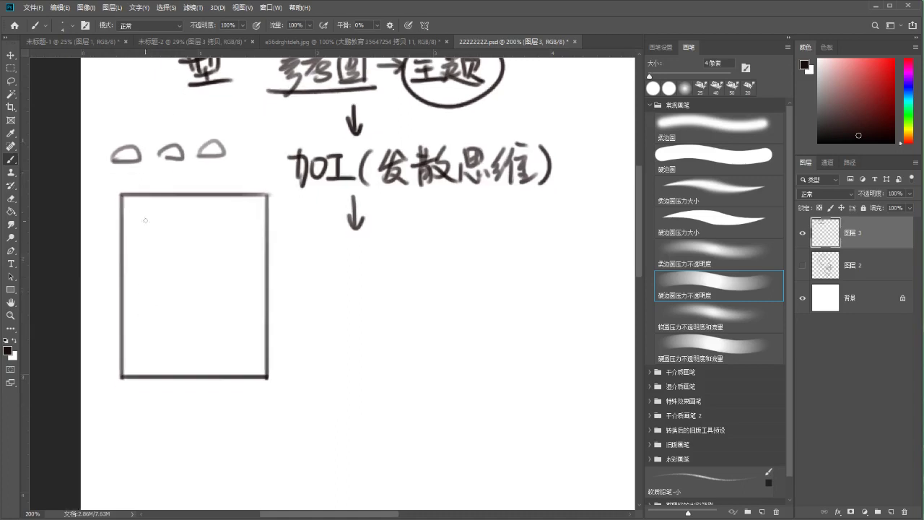
drag(144, 231, 152, 358)
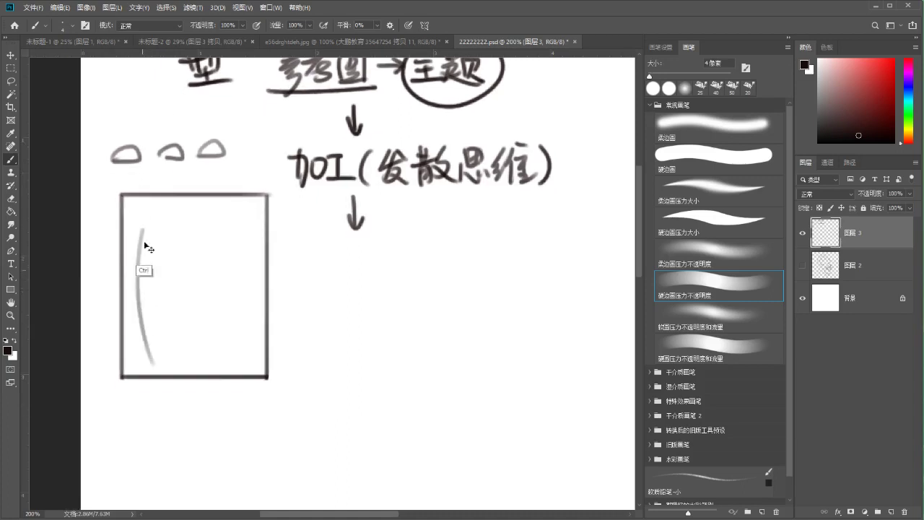
key(ctrl+z)
mouse_move(191, 267)
mouse_down()
mouse_move(196, 298)
mouse_move(199, 285)
mouse_move(187, 276)
mouse_move(176, 306)
mouse_move(197, 300)
mouse_move(194, 284)
mouse_move(191, 321)
mouse_up()
key(ctrl+z)
key(ctrl+z)
mouse_move(192, 287)
mouse_down()
mouse_move(202, 298)
mouse_move(186, 287)
mouse_move(171, 309)
mouse_up()
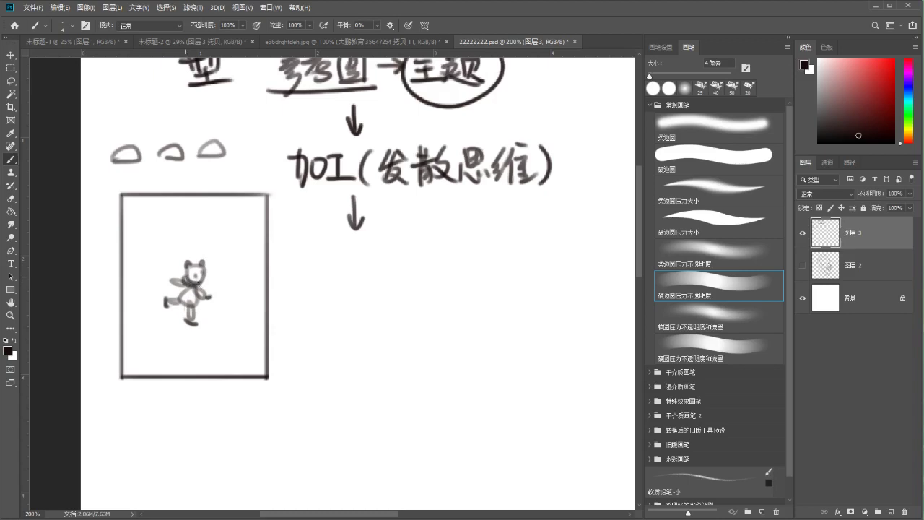
mouse_move(182, 282)
mouse_down()
mouse_move(204, 283)
mouse_move(151, 249)
mouse_move(161, 286)
mouse_move(181, 282)
mouse_move(169, 247)
mouse_up()
key(ctrl+z)
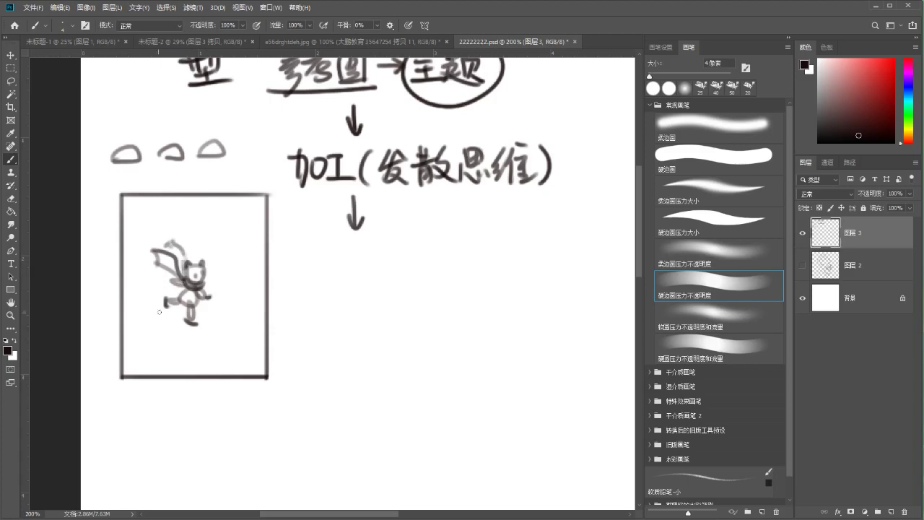
Draw a bumpy ground line and grass tuft, then box 发散思维 with an arrow
mouse_move(123, 336)
mouse_down()
mouse_move(141, 340)
mouse_move(168, 376)
mouse_move(201, 343)
mouse_move(267, 341)
mouse_up()
key(ctrl+z)
key(ctrl+z)
mouse_move(138, 345)
mouse_down()
mouse_move(195, 374)
mouse_move(265, 361)
mouse_move(269, 350)
mouse_move(243, 342)
mouse_move(264, 349)
mouse_up()
drag(248, 363, 241, 342)
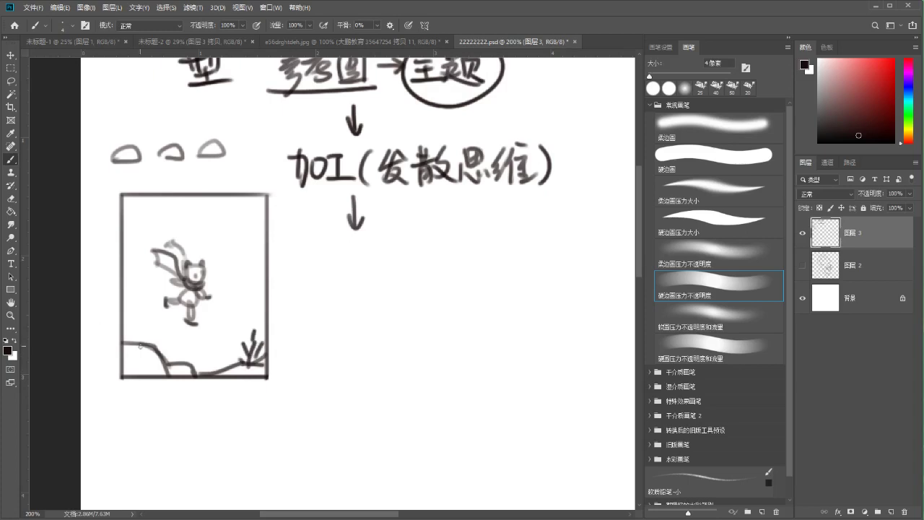
scroll(452, 158, up, 2)
mouse_move(384, 186)
mouse_down()
mouse_move(625, 221)
mouse_move(610, 223)
mouse_up()
mouse_move(394, 181)
mouse_down()
mouse_move(561, 171)
mouse_move(457, 247)
mouse_up()
key(ctrl+z)
key(ctrl+z)
key(ctrl+z)
key(ctrl+z)
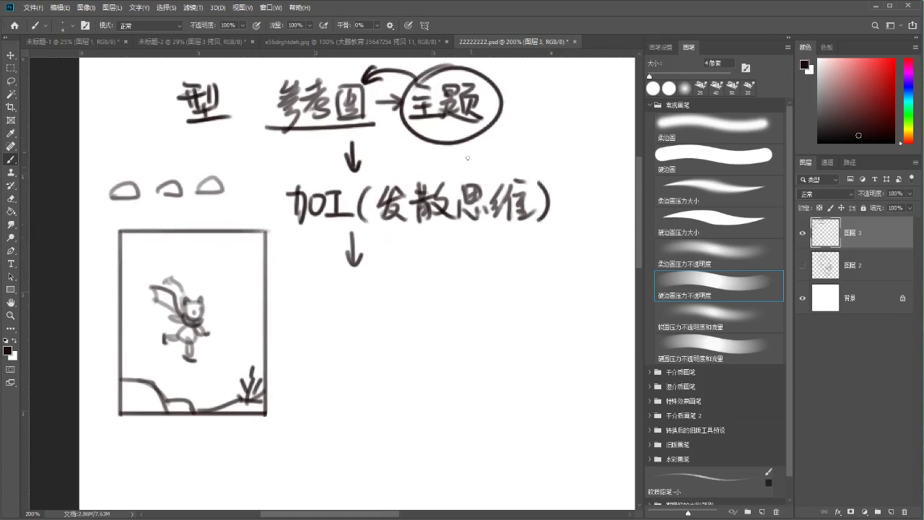
mouse_move(369, 155)
mouse_down()
mouse_move(383, 141)
mouse_move(396, 152)
mouse_move(396, 172)
mouse_move(417, 167)
mouse_move(430, 149)
mouse_move(437, 166)
mouse_up()
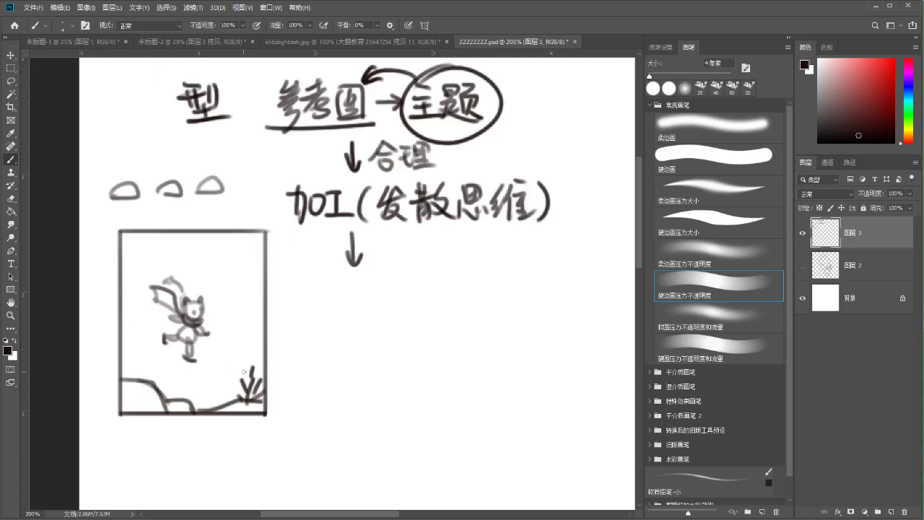
drag(193, 355, 202, 339)
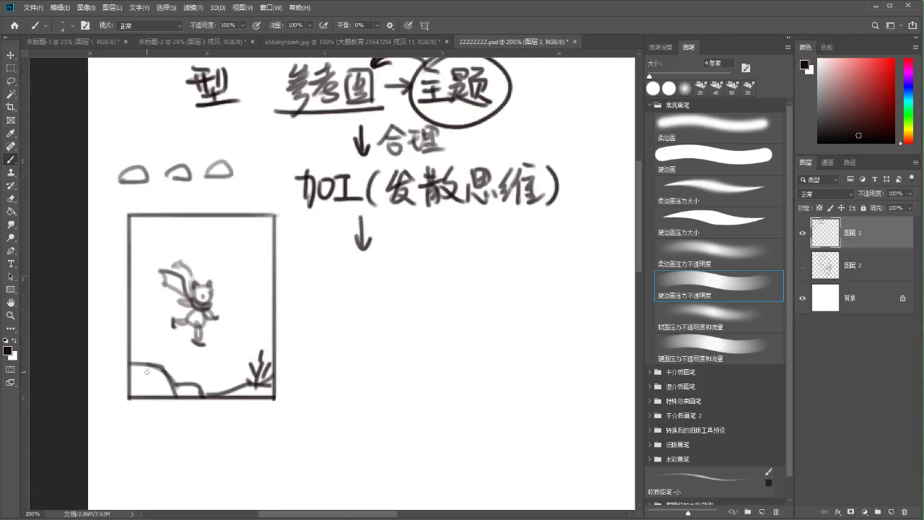
mouse_move(153, 358)
mouse_down()
mouse_move(156, 340)
mouse_move(175, 345)
mouse_up()
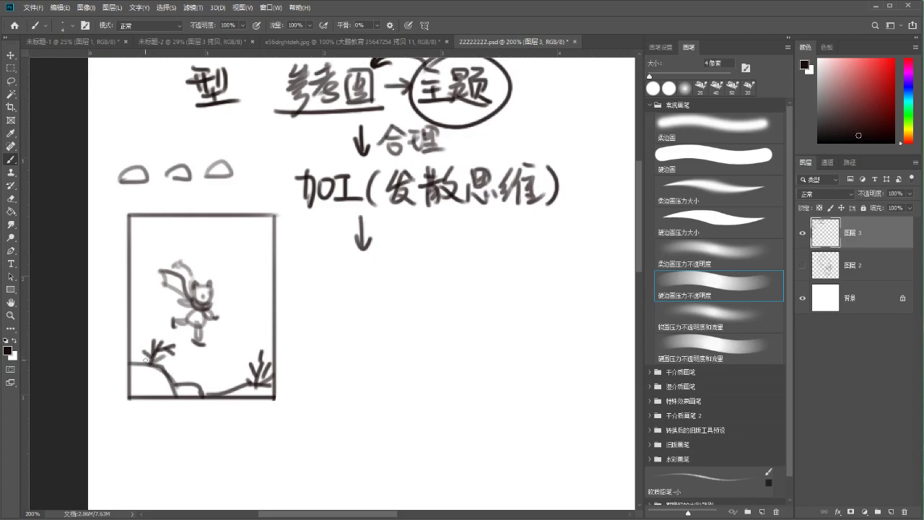
drag(134, 308, 282, 308)
drag(130, 296, 181, 256)
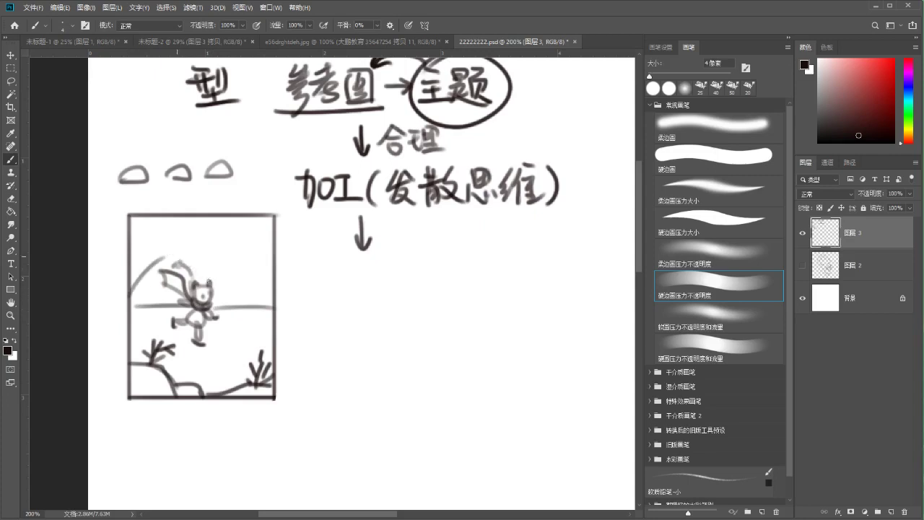
drag(221, 294, 286, 288)
key(ctrl+z)
mouse_move(216, 296)
mouse_down()
mouse_move(271, 289)
mouse_move(259, 320)
mouse_up()
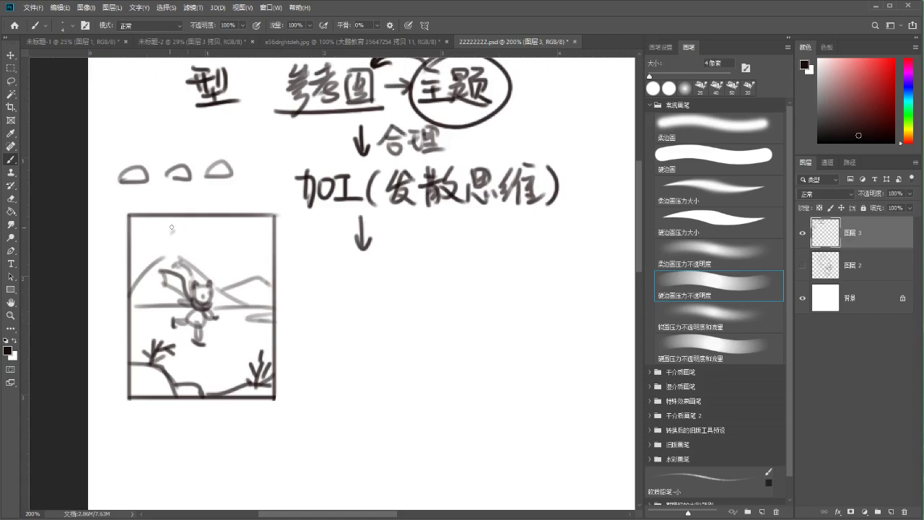
drag(182, 220, 176, 229)
mouse_move(179, 223)
mouse_down()
mouse_move(189, 224)
mouse_move(178, 233)
mouse_up()
drag(182, 225, 195, 233)
drag(184, 231, 186, 234)
drag(183, 235, 218, 221)
drag(211, 223, 206, 230)
mouse_move(205, 231)
mouse_down()
mouse_move(219, 230)
mouse_move(210, 243)
mouse_up()
drag(203, 239, 218, 238)
drag(198, 245, 234, 248)
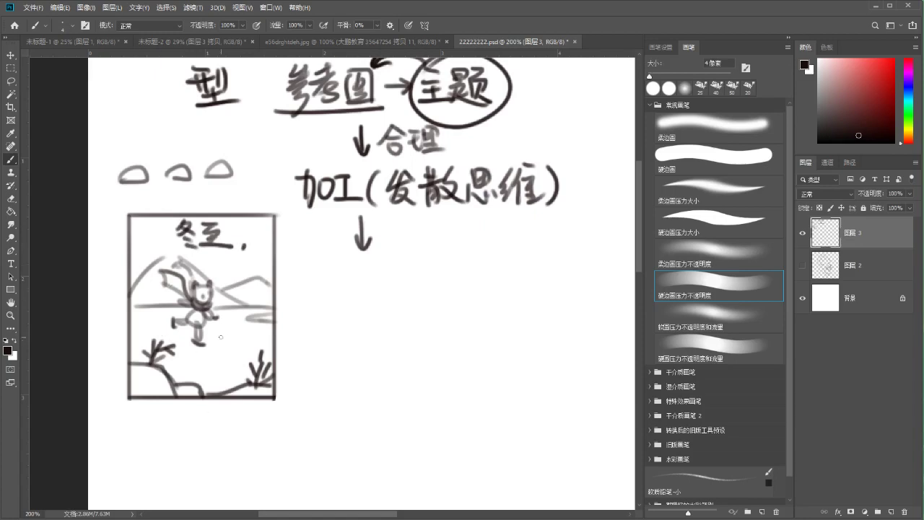
drag(183, 347, 202, 346)
drag(137, 335, 166, 339)
key(ctrl+z)
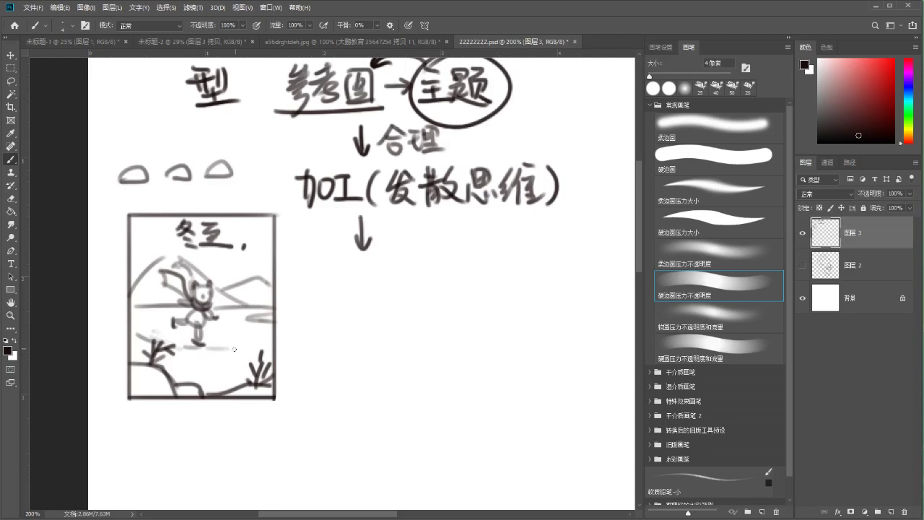
drag(177, 343, 204, 345)
drag(239, 249, 212, 301)
key(l)
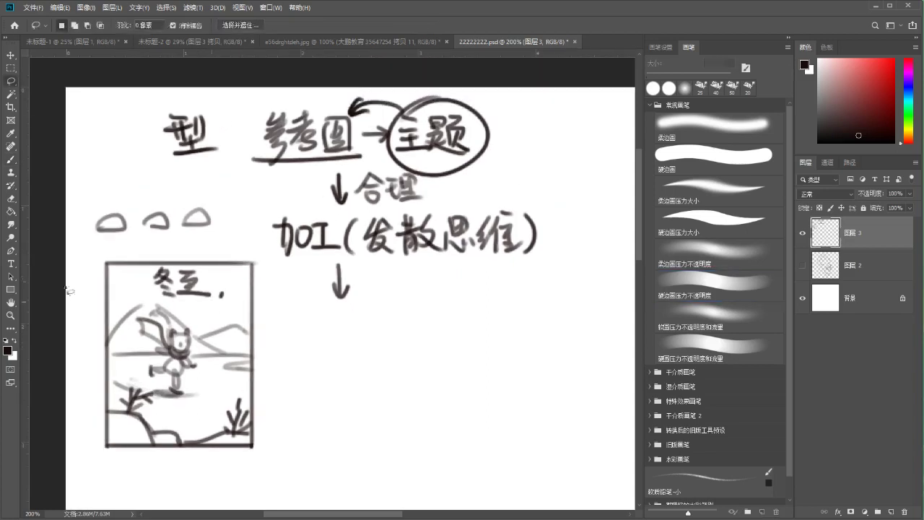
mouse_move(81, 268)
mouse_down()
mouse_move(129, 244)
mouse_move(238, 251)
mouse_move(271, 292)
mouse_move(252, 467)
mouse_move(107, 443)
mouse_up()
key(ctrl+d)
drag(303, 249, 247, 177)
key(b)
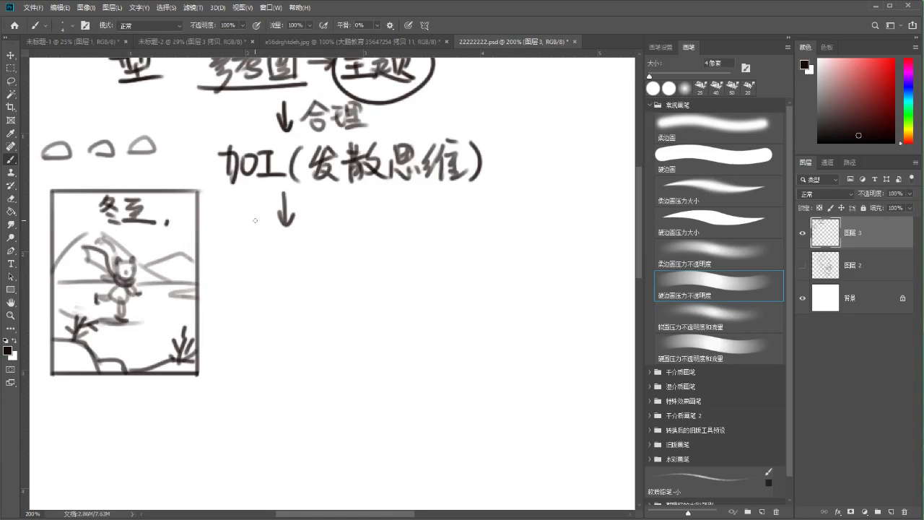
drag(316, 221, 314, 241)
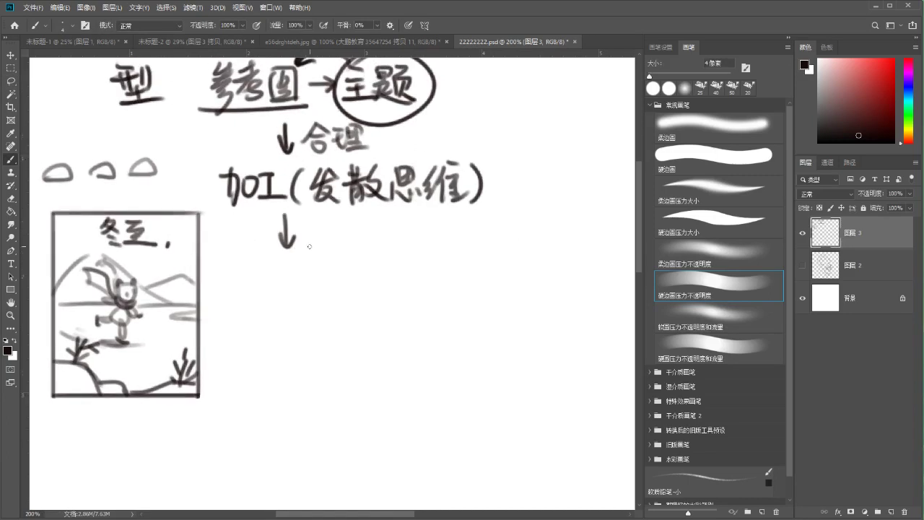
drag(266, 243, 274, 212)
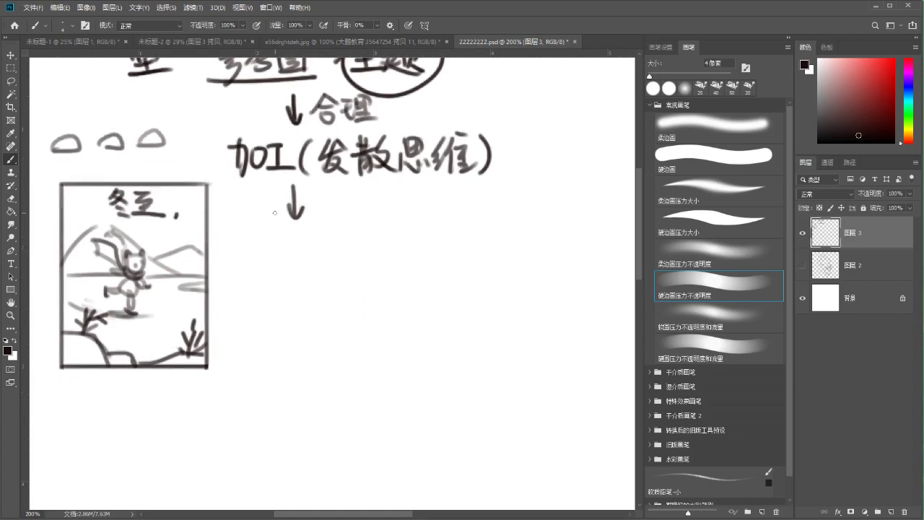
mouse_move(274, 213)
mouse_down()
mouse_move(303, 258)
mouse_move(291, 262)
mouse_up()
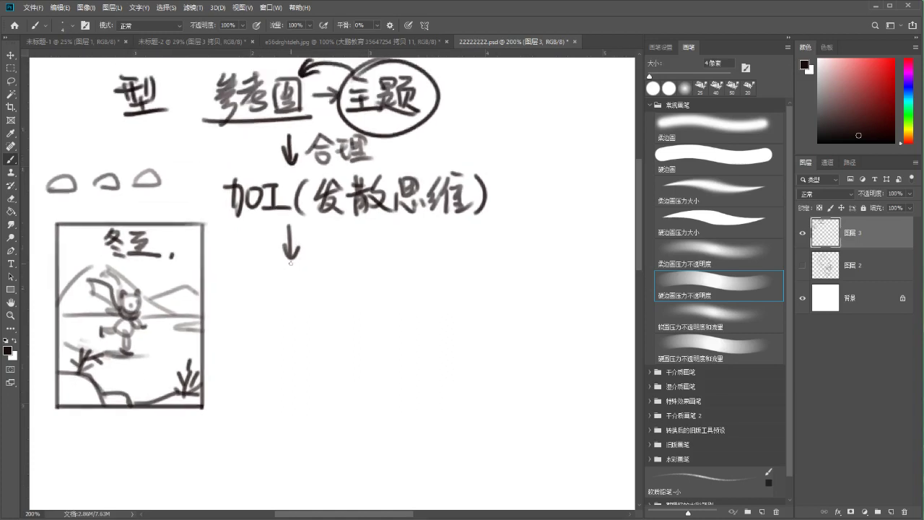
key(z)
mouse_move(273, 297)
mouse_down()
mouse_move(247, 295)
mouse_move(262, 280)
mouse_up()
key(b)
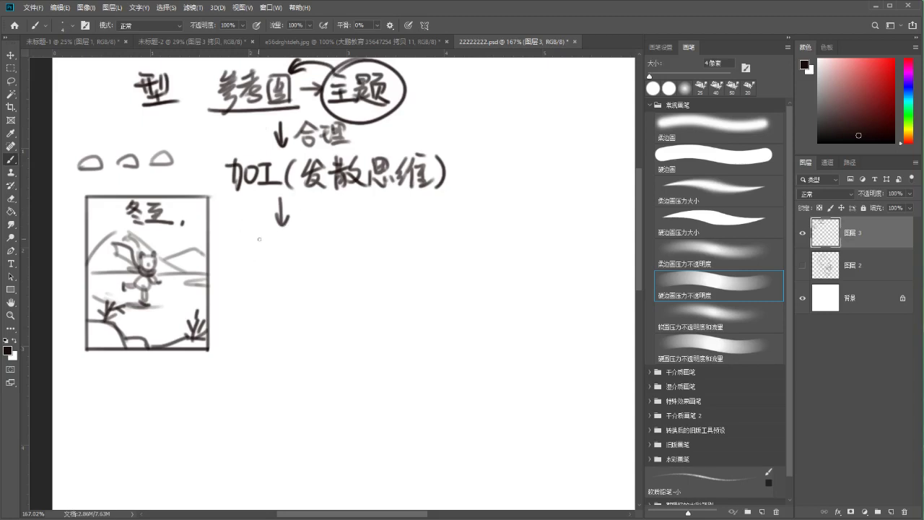
Handwrite 构图 with an arrow pointing to the winter thumbnail
drag(234, 238, 251, 237)
mouse_move(243, 231)
mouse_down()
mouse_move(243, 263)
mouse_move(237, 258)
mouse_up()
drag(246, 247, 251, 245)
mouse_move(254, 238)
mouse_down()
mouse_move(263, 264)
mouse_move(261, 251)
mouse_up()
mouse_move(272, 240)
mouse_down()
mouse_move(273, 260)
mouse_move(293, 262)
mouse_move(275, 249)
mouse_up()
drag(275, 241, 283, 255)
drag(273, 261, 291, 262)
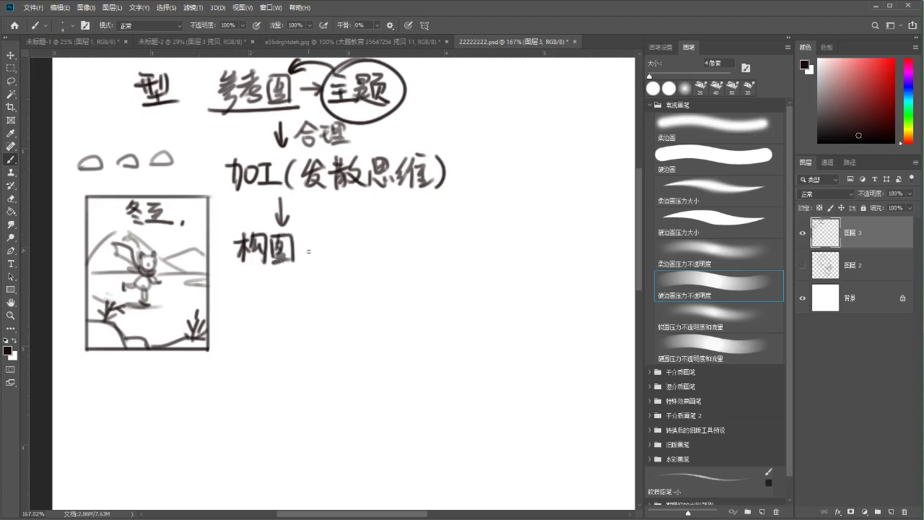
drag(226, 247, 225, 264)
drag(281, 273, 280, 262)
Add the bracketed (草图), a down arrow, and begin writing 细 below it
mouse_move(314, 225)
mouse_down()
mouse_move(313, 253)
mouse_move(336, 219)
mouse_move(323, 230)
mouse_up()
mouse_move(318, 230)
mouse_down()
mouse_move(319, 243)
mouse_move(331, 241)
mouse_move(327, 255)
mouse_move(368, 253)
mouse_move(357, 239)
mouse_move(371, 260)
mouse_up()
mouse_move(289, 267)
mouse_down()
mouse_move(278, 218)
mouse_move(273, 238)
mouse_up()
mouse_move(264, 226)
mouse_down()
mouse_move(280, 225)
mouse_move(237, 267)
mouse_up()
drag(238, 268, 251, 278)
drag(251, 250, 257, 274)
drag(250, 264, 266, 264)
Sketch a head circle for the girl to the right of the chart
drag(476, 133, 490, 179)
key(ctrl+z)
mouse_move(469, 149)
mouse_down()
mouse_move(459, 193)
mouse_move(471, 147)
mouse_up()
key(ctrl+z)
drag(469, 195, 478, 157)
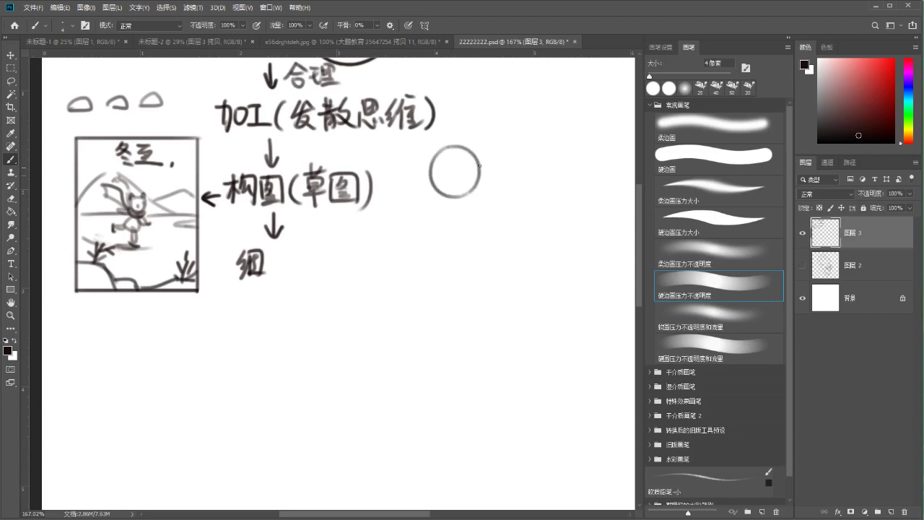
Write 节 beside 细 to complete 细节
drag(267, 248, 287, 247)
drag(274, 241, 281, 254)
drag(269, 260, 286, 263)
drag(279, 257, 283, 284)
Give the girl face guide lines, a ponytail curl, a triangular body and an arm
drag(433, 178, 479, 181)
mouse_move(450, 149)
mouse_down()
mouse_move(468, 196)
mouse_move(478, 171)
mouse_up()
mouse_move(443, 146)
mouse_down()
mouse_move(412, 180)
mouse_move(406, 217)
mouse_move(480, 155)
mouse_move(438, 180)
mouse_up()
key(ctrl+z)
mouse_move(472, 155)
mouse_down()
mouse_move(483, 185)
mouse_move(452, 241)
mouse_up()
mouse_move(471, 195)
mouse_down()
mouse_move(508, 201)
mouse_move(454, 243)
mouse_move(466, 221)
mouse_move(486, 234)
mouse_up()
drag(454, 197, 442, 228)
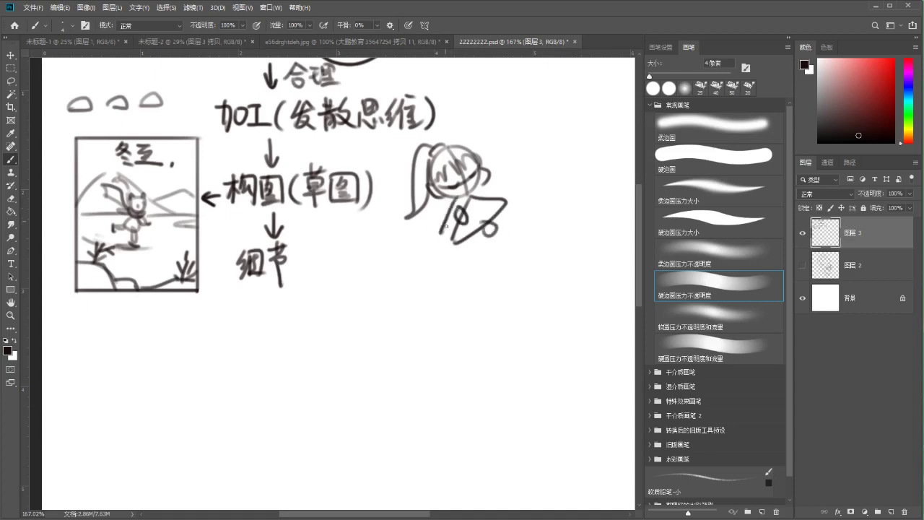
Draw a down arrow under 细节 and write 线稿 below it
mouse_move(300, 236)
mouse_down()
mouse_move(308, 200)
mouse_move(281, 280)
mouse_up()
drag(274, 268, 290, 267)
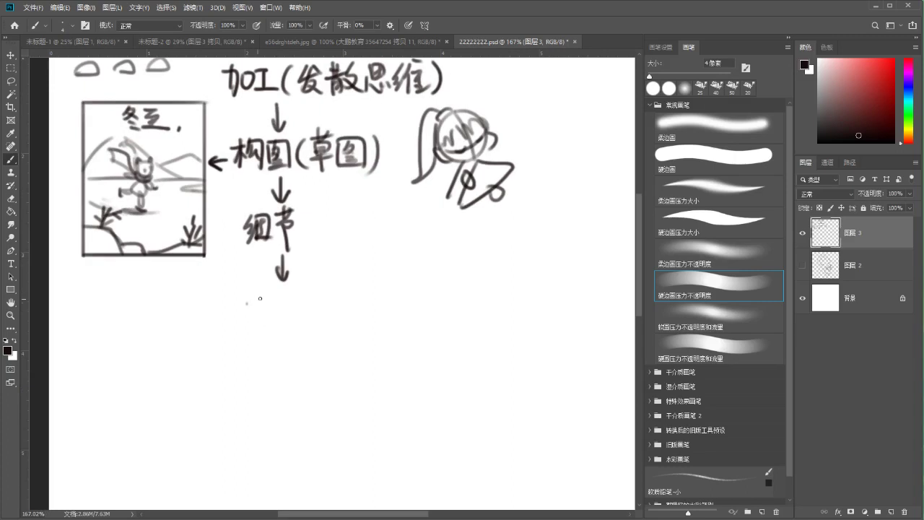
mouse_move(257, 294)
mouse_down()
mouse_move(252, 318)
mouse_move(270, 313)
mouse_up()
mouse_move(261, 303)
mouse_down()
mouse_move(277, 297)
mouse_move(286, 322)
mouse_move(304, 291)
mouse_move(299, 322)
mouse_up()
drag(296, 302, 309, 315)
drag(311, 280, 315, 289)
mouse_move(302, 297)
mouse_down()
mouse_move(318, 286)
mouse_move(299, 312)
mouse_up()
mouse_move(303, 304)
mouse_down()
mouse_move(326, 298)
mouse_move(325, 314)
mouse_up()
mouse_move(299, 347)
mouse_down()
mouse_move(311, 287)
mouse_move(294, 299)
mouse_move(304, 284)
mouse_up()
Write 铺色 below the arrow under 线稿
scroll(257, 286, down, 2)
mouse_move(252, 275)
mouse_down()
mouse_move(244, 299)
mouse_move(258, 282)
mouse_up()
drag(251, 289, 258, 311)
mouse_move(258, 283)
mouse_down()
mouse_move(276, 310)
mouse_move(274, 295)
mouse_up()
mouse_move(267, 270)
mouse_down()
mouse_move(269, 306)
mouse_move(276, 288)
mouse_move(293, 288)
mouse_up()
drag(282, 284, 306, 310)
drag(318, 262, 283, 341)
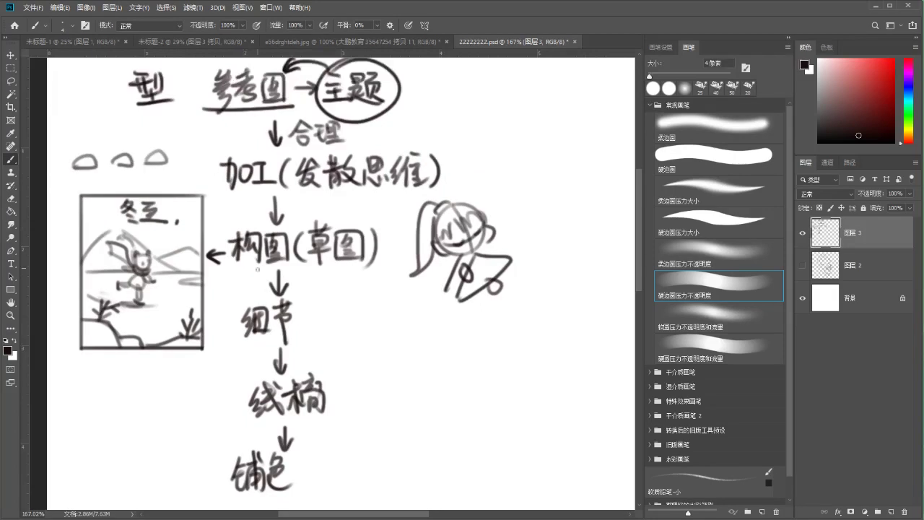
Draw a leaf shape left of 铺色 and fill it solid dark with a 15 px brush
scroll(307, 245, down, 3)
mouse_move(207, 312)
mouse_down()
mouse_move(191, 328)
mouse_move(202, 335)
mouse_move(206, 305)
mouse_move(217, 301)
mouse_move(256, 312)
mouse_up()
key(ctrl+z)
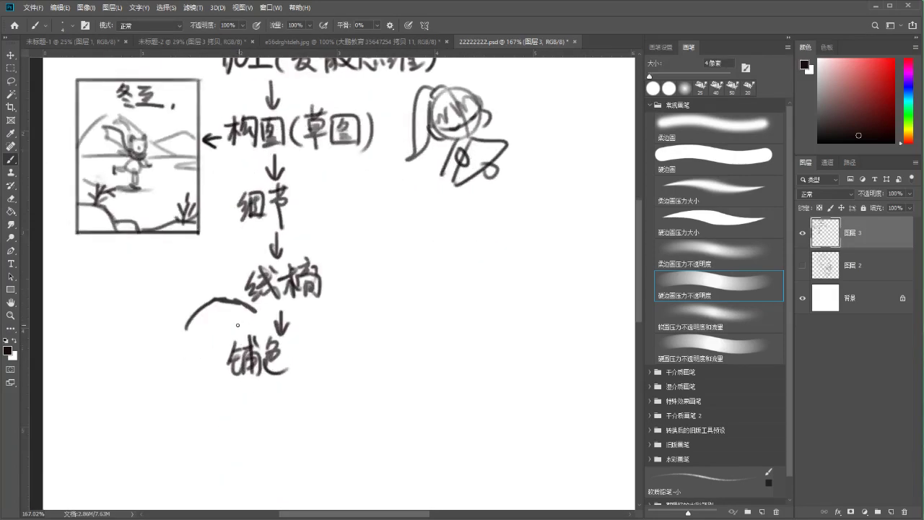
drag(220, 288, 249, 310)
key(ctrl+z)
key(ctrl+z)
mouse_move(117, 335)
mouse_down()
mouse_move(186, 296)
mouse_move(137, 310)
mouse_move(118, 336)
mouse_move(189, 297)
mouse_up()
key(bracketright)
key(bracketright)
key(bracketright)
key(bracketright)
key(bracketright)
key(bracketright)
mouse_move(137, 317)
mouse_down()
mouse_move(124, 331)
mouse_move(184, 302)
mouse_move(167, 272)
mouse_up()
Lasso the dark leaf, cut it away, and shrink the brush to 5 px
key(l)
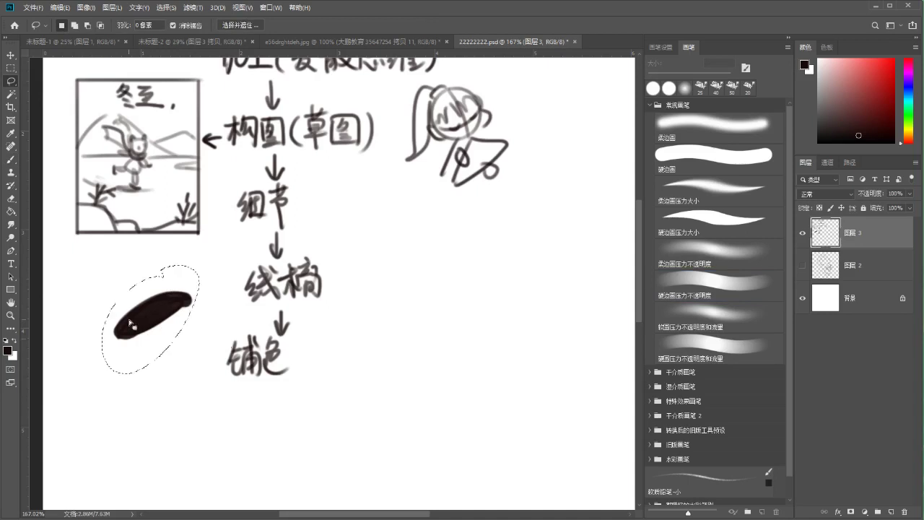
key(b)
key(ctrl+x)
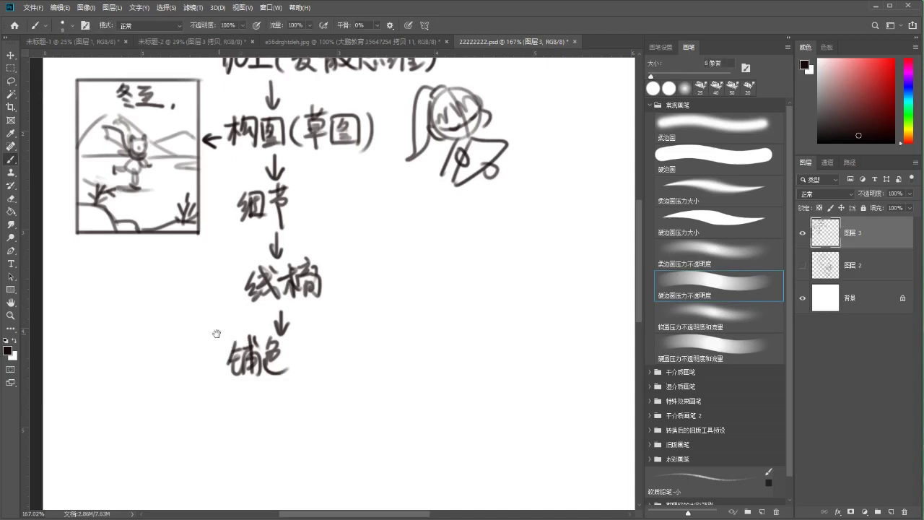
drag(217, 317, 210, 327)
key(bracketleft)
key(bracketleft)
key(bracketleft)
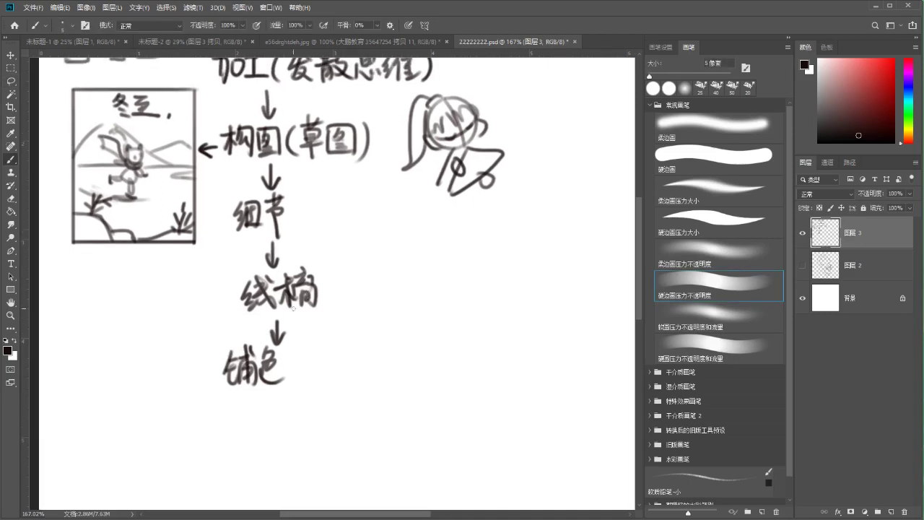
Draw a simple cube below the girl doodle
drag(373, 210, 368, 261)
drag(375, 209, 374, 254)
key(ctrl+z)
key(ctrl+z)
drag(361, 214, 362, 267)
mouse_move(361, 215)
mouse_down()
mouse_move(396, 243)
mouse_move(362, 266)
mouse_up()
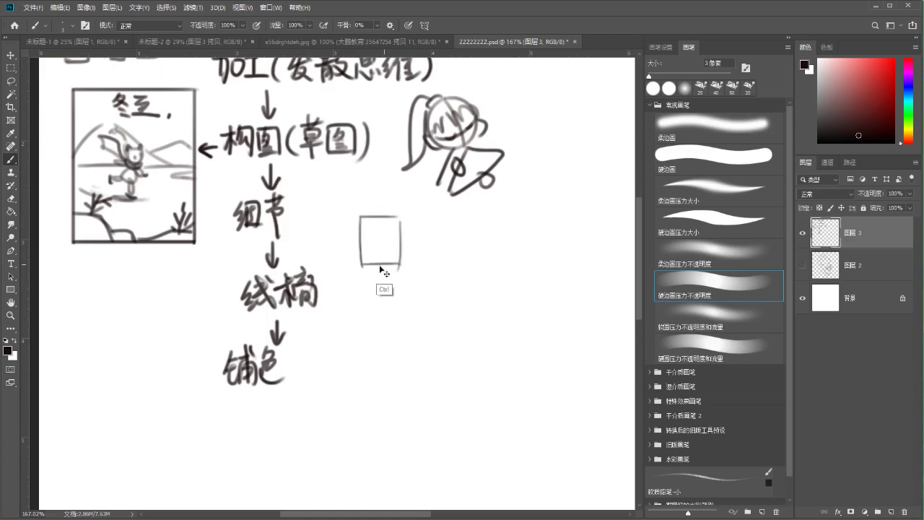
drag(361, 215, 386, 204)
mouse_move(385, 204)
mouse_down()
mouse_move(426, 210)
mouse_move(422, 258)
mouse_up()
drag(422, 258, 399, 267)
Draw arrows from 构图 and the girl down to the cube, with a ground line
drag(326, 167, 349, 193)
drag(332, 189, 350, 192)
mouse_move(361, 268)
mouse_down()
mouse_move(435, 274)
mouse_move(454, 257)
mouse_up()
key(ctrl+z)
key(ctrl+z)
mouse_move(361, 249)
mouse_down()
mouse_move(334, 267)
mouse_move(393, 269)
mouse_up()
key(ctrl+z)
mouse_move(427, 178)
mouse_down()
mouse_move(411, 195)
mouse_move(423, 192)
mouse_up()
drag(391, 158, 390, 185)
mouse_move(348, 266)
mouse_down()
mouse_move(408, 270)
mouse_move(393, 276)
mouse_up()
key(ctrl+z)
key(ctrl+z)
key(ctrl+z)
Redraw the elliptical ground curve under the cube using a 3 px brush
mouse_move(429, 241)
mouse_down()
mouse_move(386, 272)
mouse_move(348, 245)
mouse_move(338, 261)
mouse_up()
key(e)
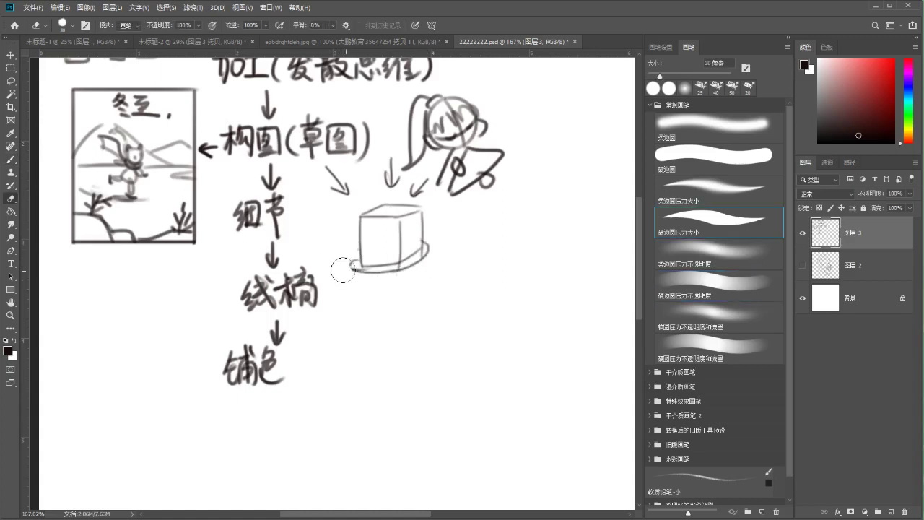
key(b)
mouse_move(390, 216)
mouse_down()
mouse_move(413, 265)
mouse_move(339, 287)
mouse_up()
key(ctrl+z)
mouse_move(109, 162)
mouse_down()
mouse_move(83, 263)
mouse_move(116, 163)
mouse_up()
key(ctrl+z)
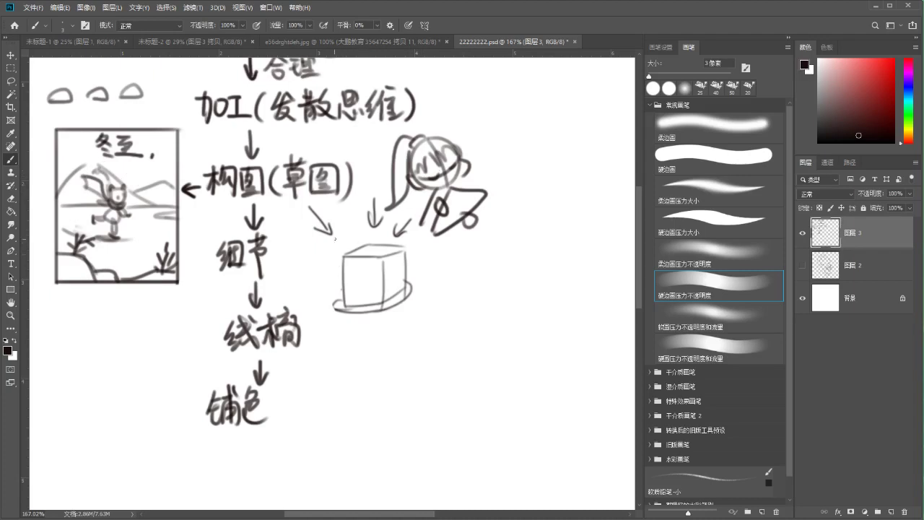
Draw an arrow under 铺色 and write 光源 below it
scroll(298, 278, down, 3)
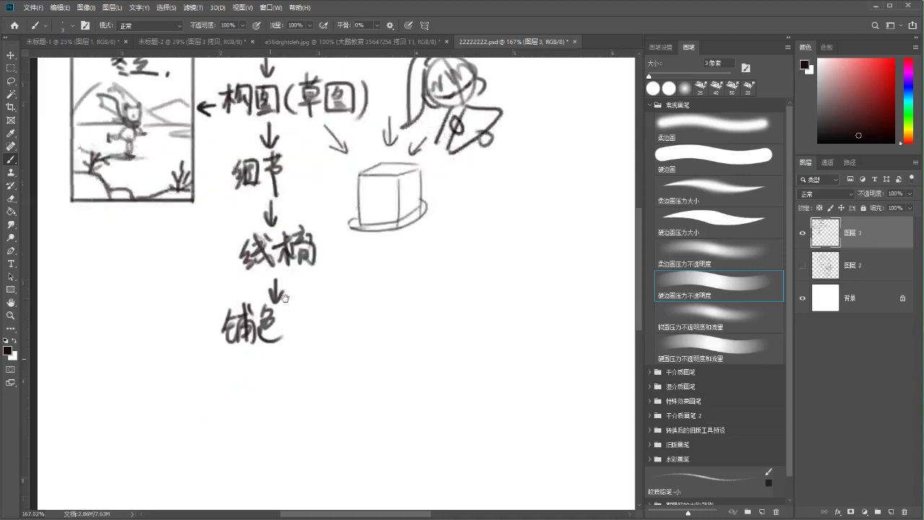
scroll(276, 309, down, 2)
mouse_move(280, 291)
mouse_down()
mouse_move(280, 312)
mouse_move(286, 303)
mouse_move(264, 345)
mouse_up()
mouse_move(274, 333)
mouse_down()
mouse_move(283, 344)
mouse_move(287, 325)
mouse_up()
mouse_move(284, 343)
mouse_down()
mouse_move(293, 316)
mouse_move(302, 344)
mouse_up()
mouse_move(296, 318)
mouse_down()
mouse_move(295, 342)
mouse_move(307, 322)
mouse_up()
mouse_move(301, 322)
mouse_down()
mouse_move(294, 343)
mouse_move(306, 337)
mouse_up()
mouse_move(309, 329)
mouse_down()
mouse_move(318, 340)
mouse_move(303, 319)
mouse_up()
drag(304, 338, 308, 348)
Add the bracketed (阴影) after 光源
scroll(336, 231, down, 3)
mouse_move(329, 229)
mouse_down()
mouse_move(326, 251)
mouse_move(341, 243)
mouse_move(336, 254)
mouse_up()
mouse_move(350, 226)
mouse_down()
mouse_move(350, 250)
mouse_move(364, 252)
mouse_up()
drag(353, 234, 371, 231)
drag(368, 218, 374, 238)
mouse_move(367, 238)
mouse_down()
mouse_move(375, 254)
mouse_move(383, 233)
mouse_up()
drag(380, 234, 390, 256)
drag(397, 225, 395, 255)
Draw a down arrow under 光源(阴影) and write 完善 as the final step
scroll(337, 302, down, 2)
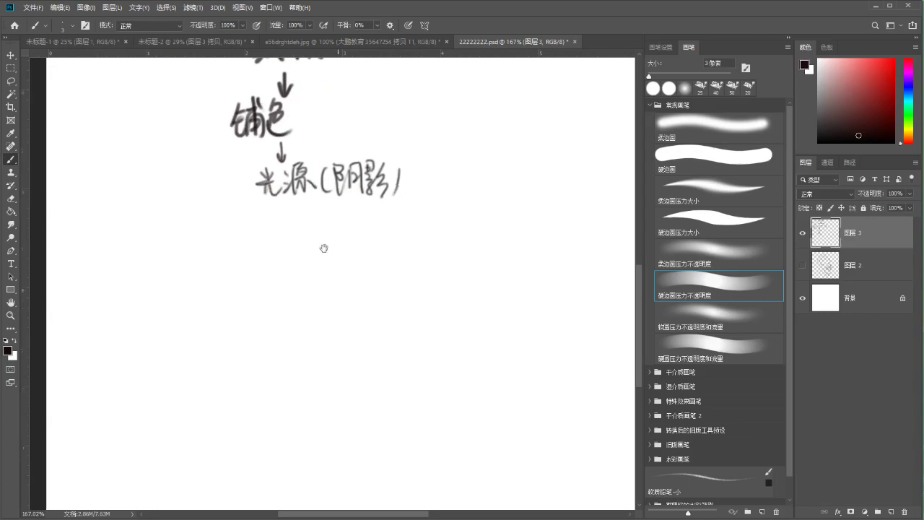
drag(286, 206, 285, 227)
mouse_move(281, 218)
mouse_down()
mouse_move(293, 218)
mouse_move(265, 279)
mouse_up()
mouse_move(251, 278)
mouse_down()
mouse_move(253, 289)
mouse_move(274, 285)
mouse_up()
drag(257, 285, 269, 289)
drag(260, 291, 252, 301)
mouse_move(265, 290)
mouse_down()
mouse_move(278, 301)
mouse_move(297, 272)
mouse_move(301, 282)
mouse_up()
mouse_move(280, 287)
mouse_down()
mouse_move(303, 287)
mouse_move(290, 300)
mouse_up()
drag(291, 291, 305, 298)
Zoom out and reframe the view to see the whole flowchart
key(ctrl+minus)
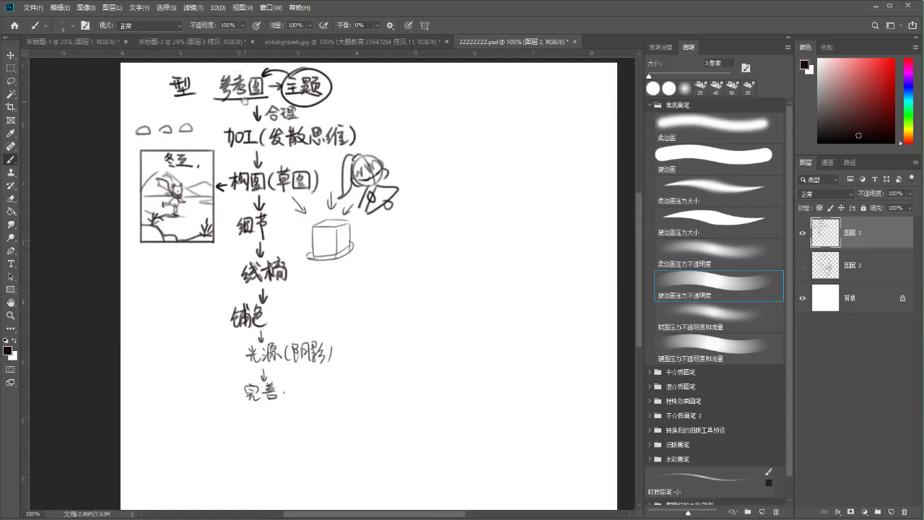
drag(244, 103, 268, 119)
key(z)
mouse_move(307, 327)
mouse_down()
mouse_move(317, 328)
mouse_move(318, 350)
mouse_move(282, 332)
mouse_up()
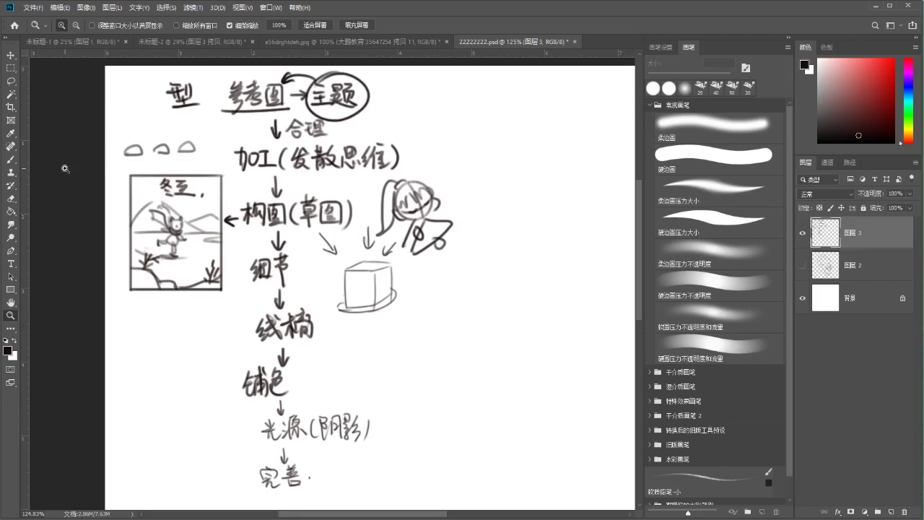
Lasso-select the cube sketch with its arrows and delete it
key(l)
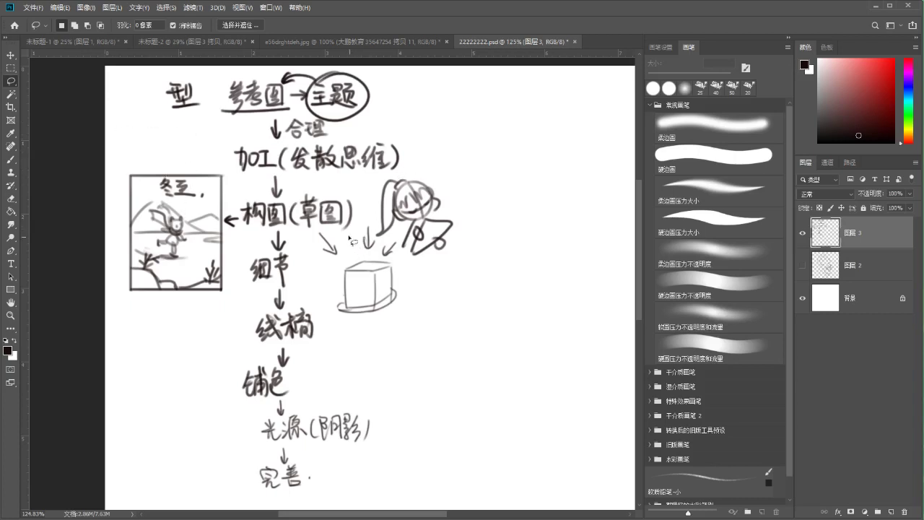
mouse_move(346, 239)
mouse_down()
mouse_move(316, 231)
mouse_move(406, 296)
mouse_move(402, 247)
mouse_move(351, 237)
mouse_up()
key(Delete)
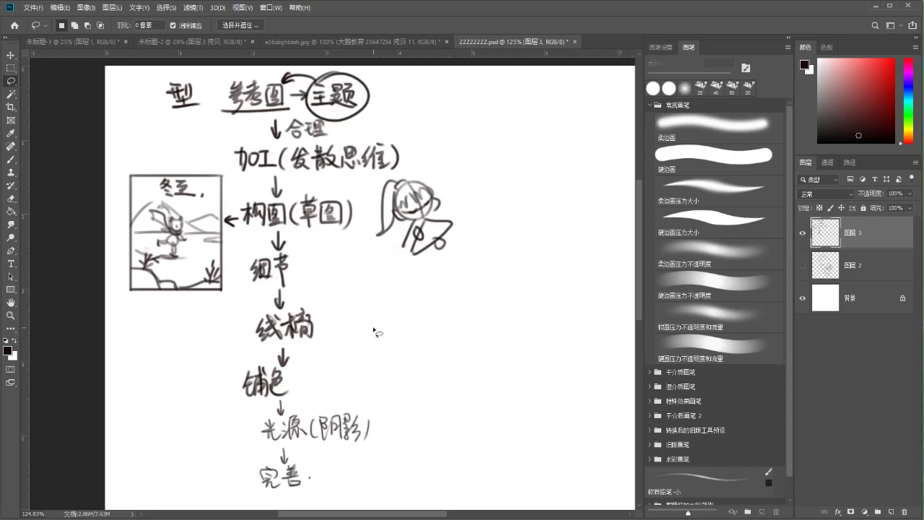
Zoom out slightly to frame the finished flowchart and girl doodle
scroll(250, 278, down, 1)
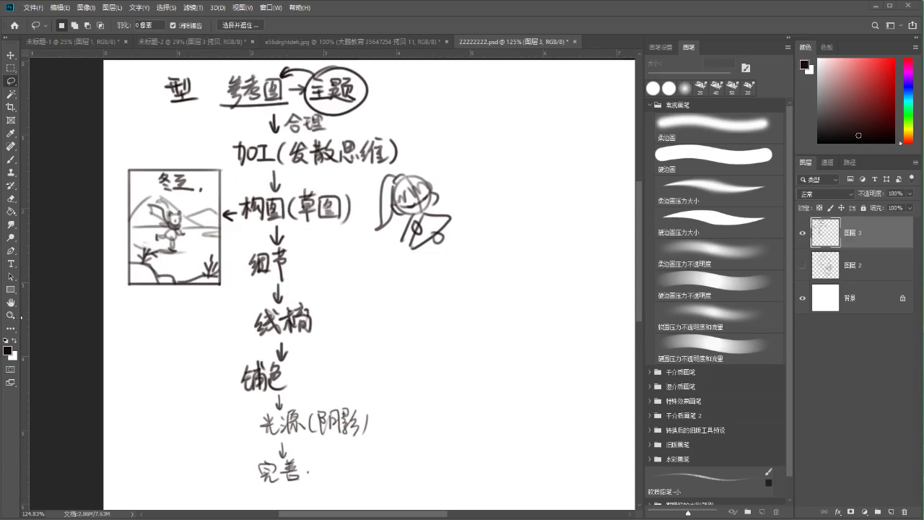
click(11, 314)
alt+click(103, 299)
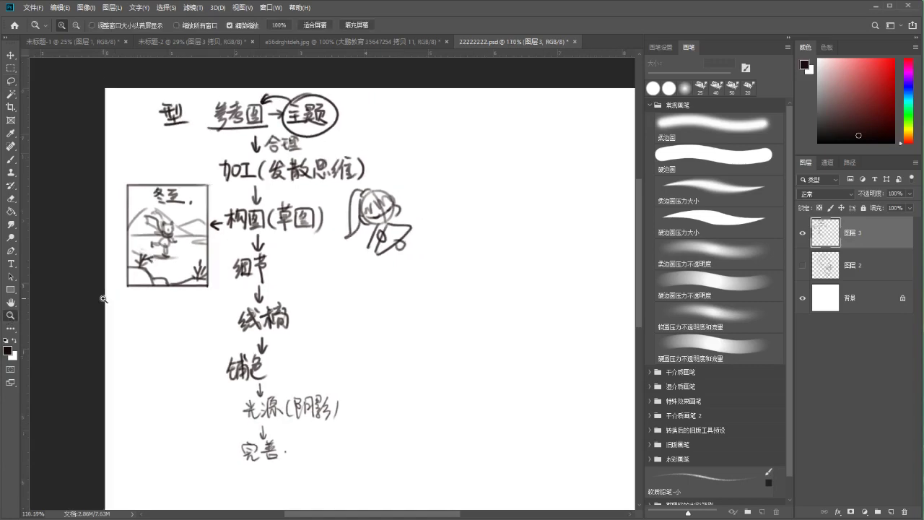